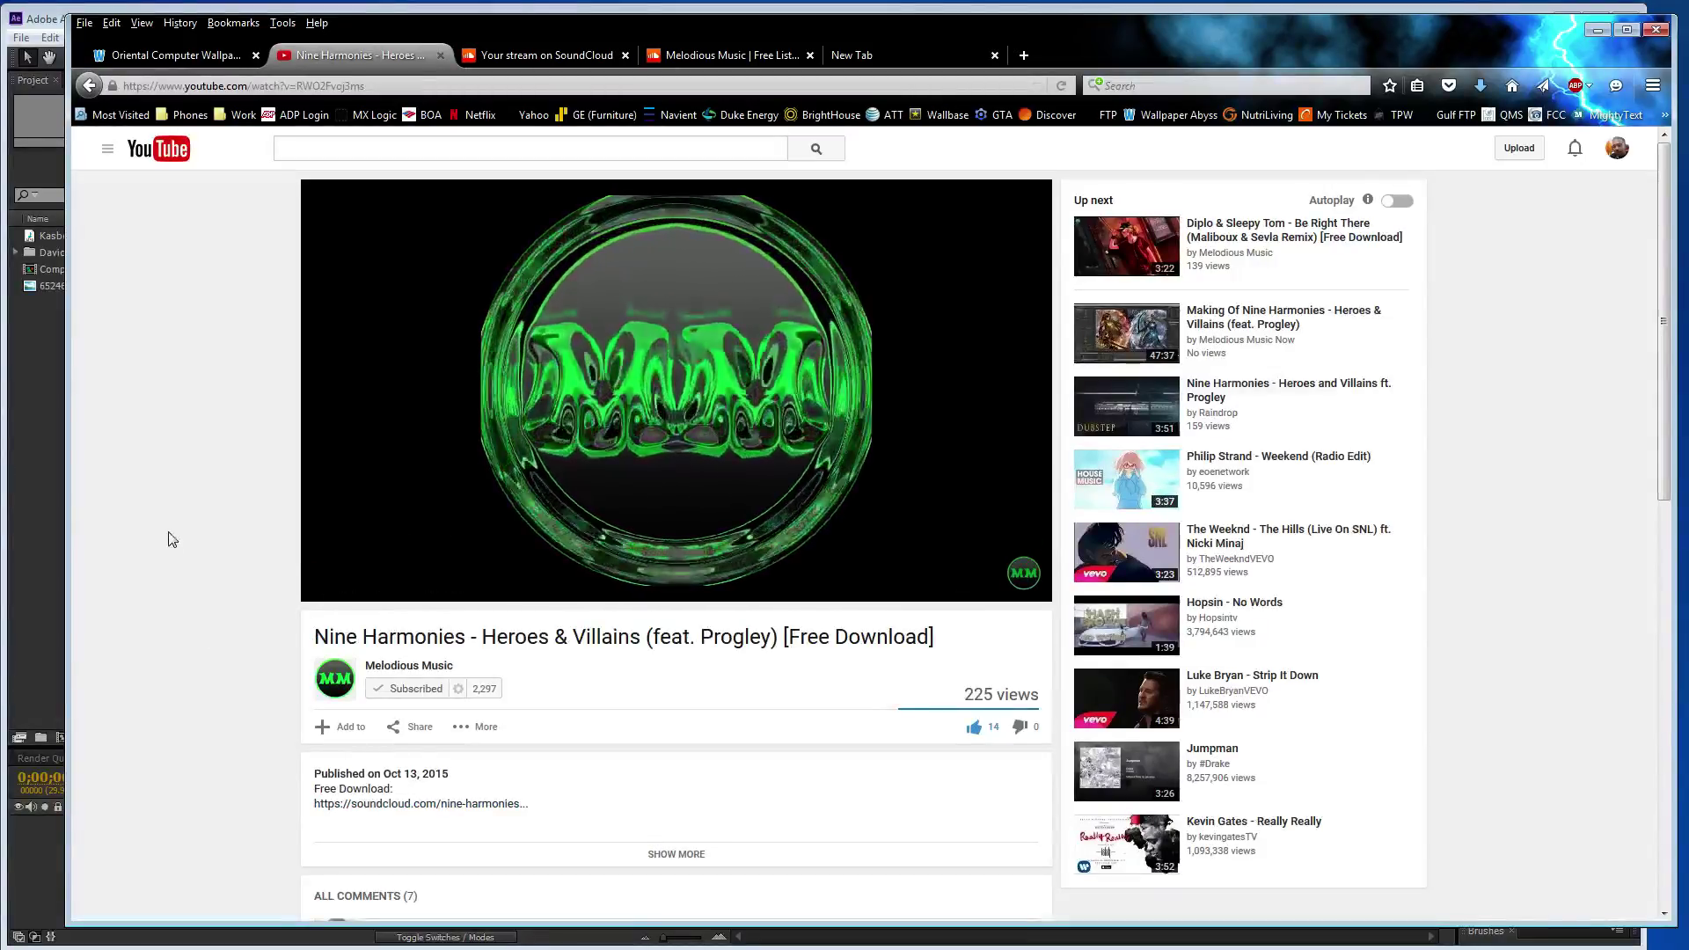
# - Switch to After Effects and add Kasbo_-_Theres_Something_About_U.mp3 to Comp 1, with 652460.jpg layered above it
pyautogui.click(45, 473)
pyautogui.click(130, 237)
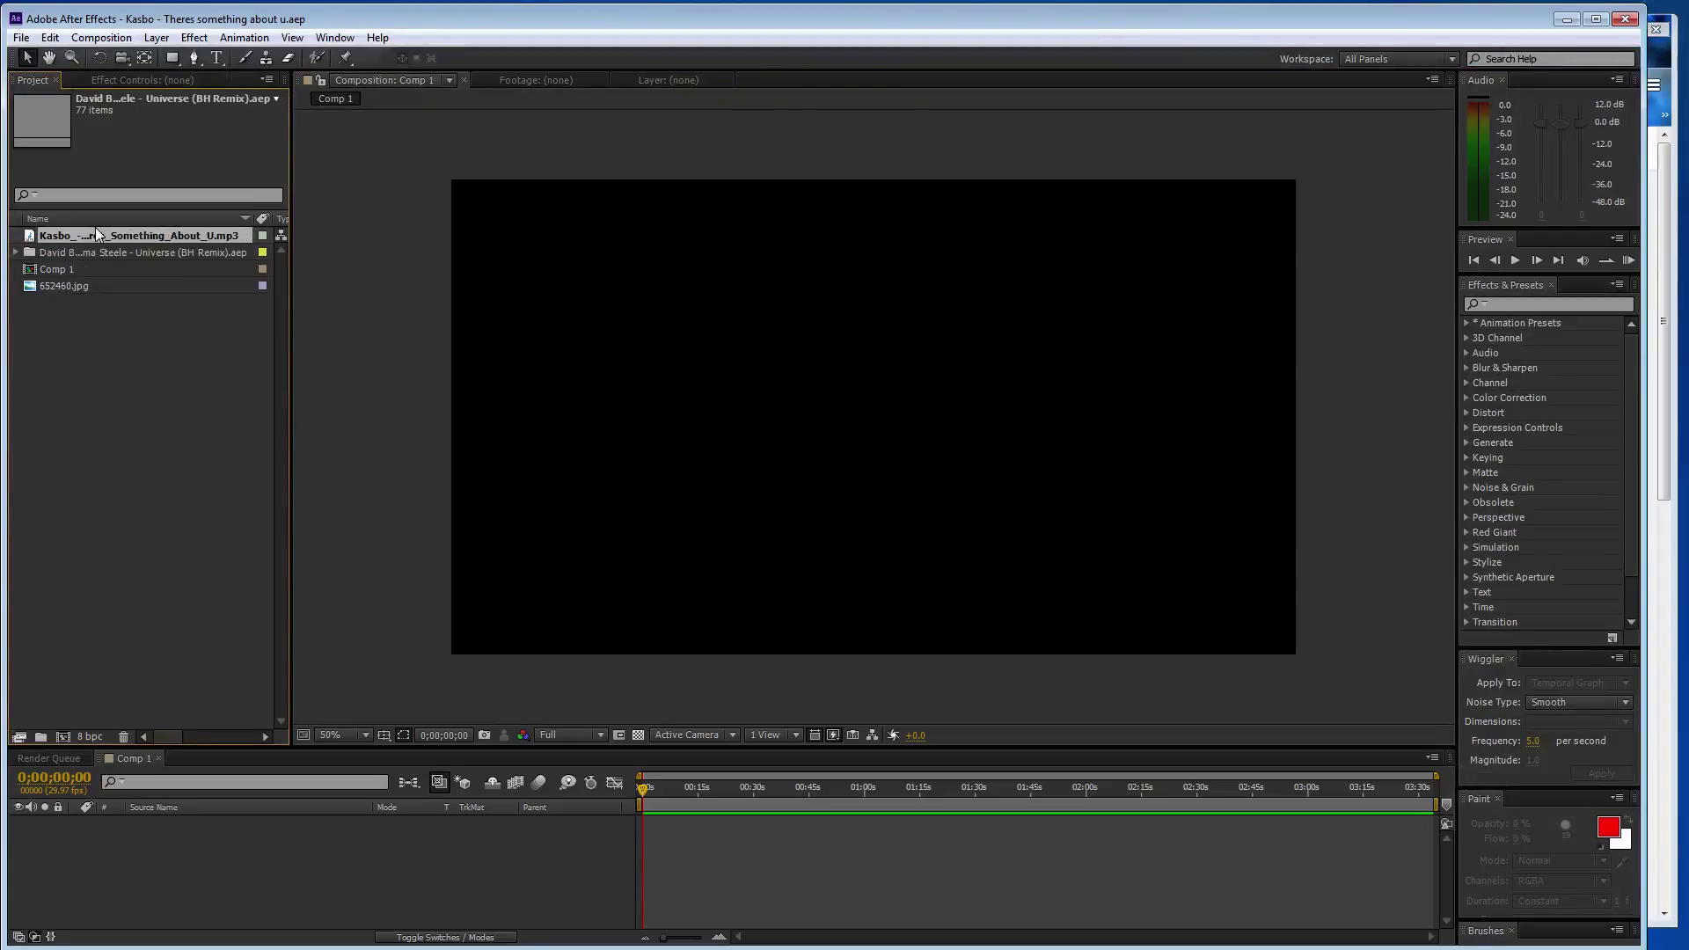
pyautogui.moveTo(233, 862); pyautogui.dragTo(233, 862)
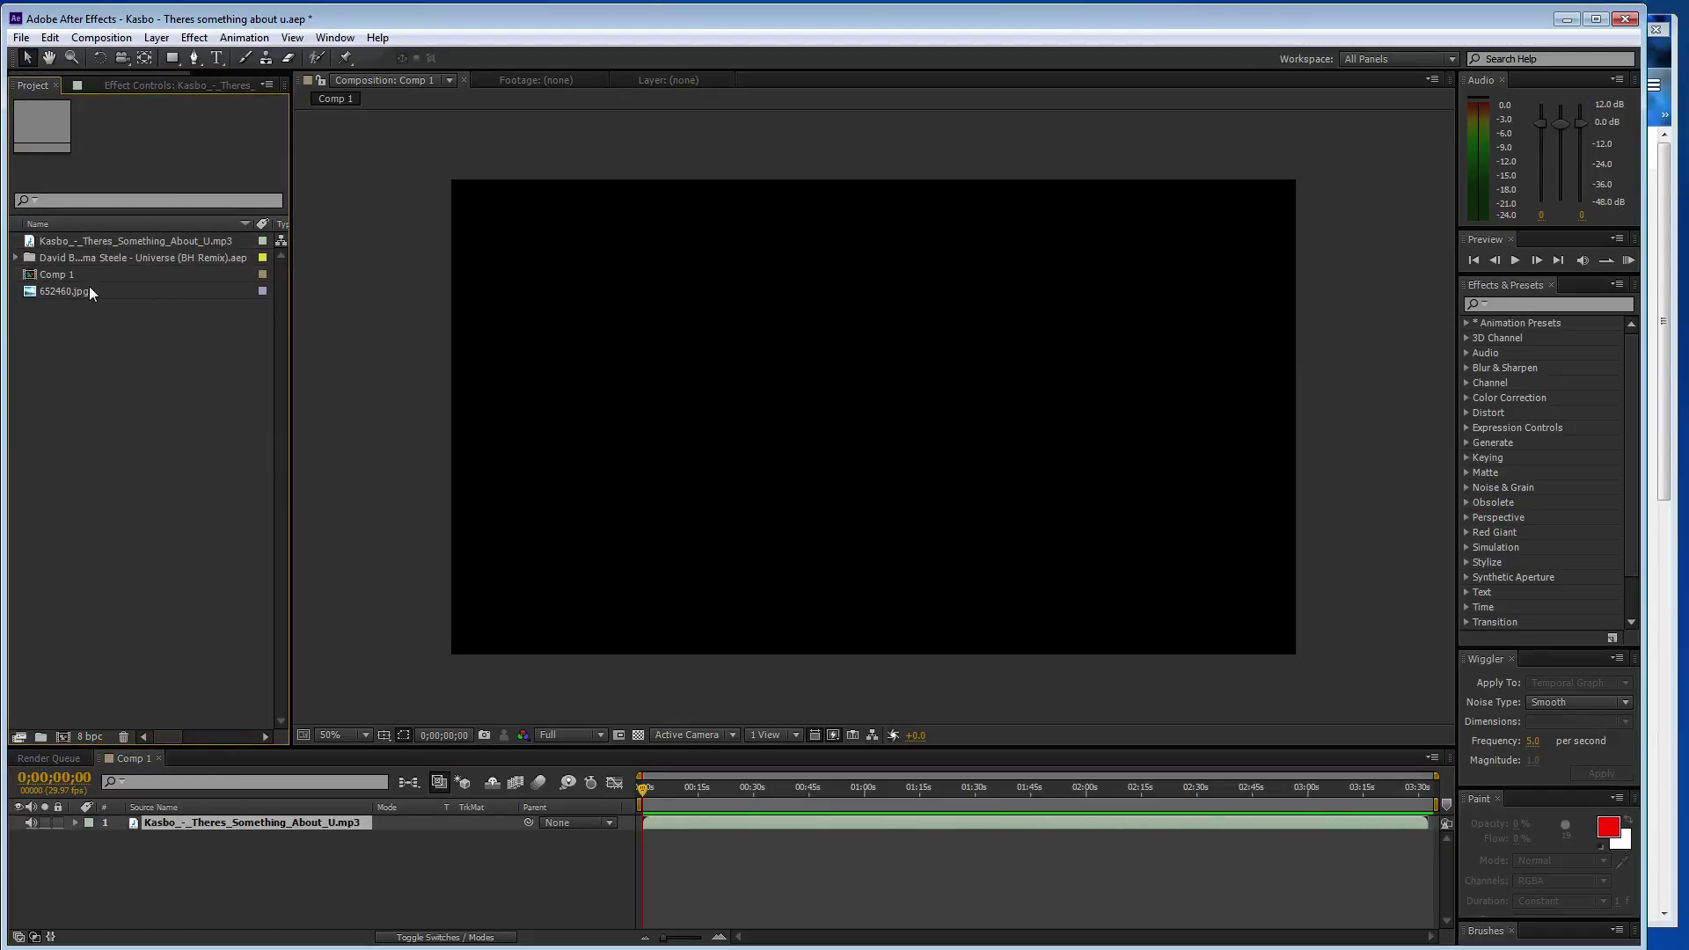
pyautogui.moveTo(88, 287); pyautogui.dragTo(248, 815)
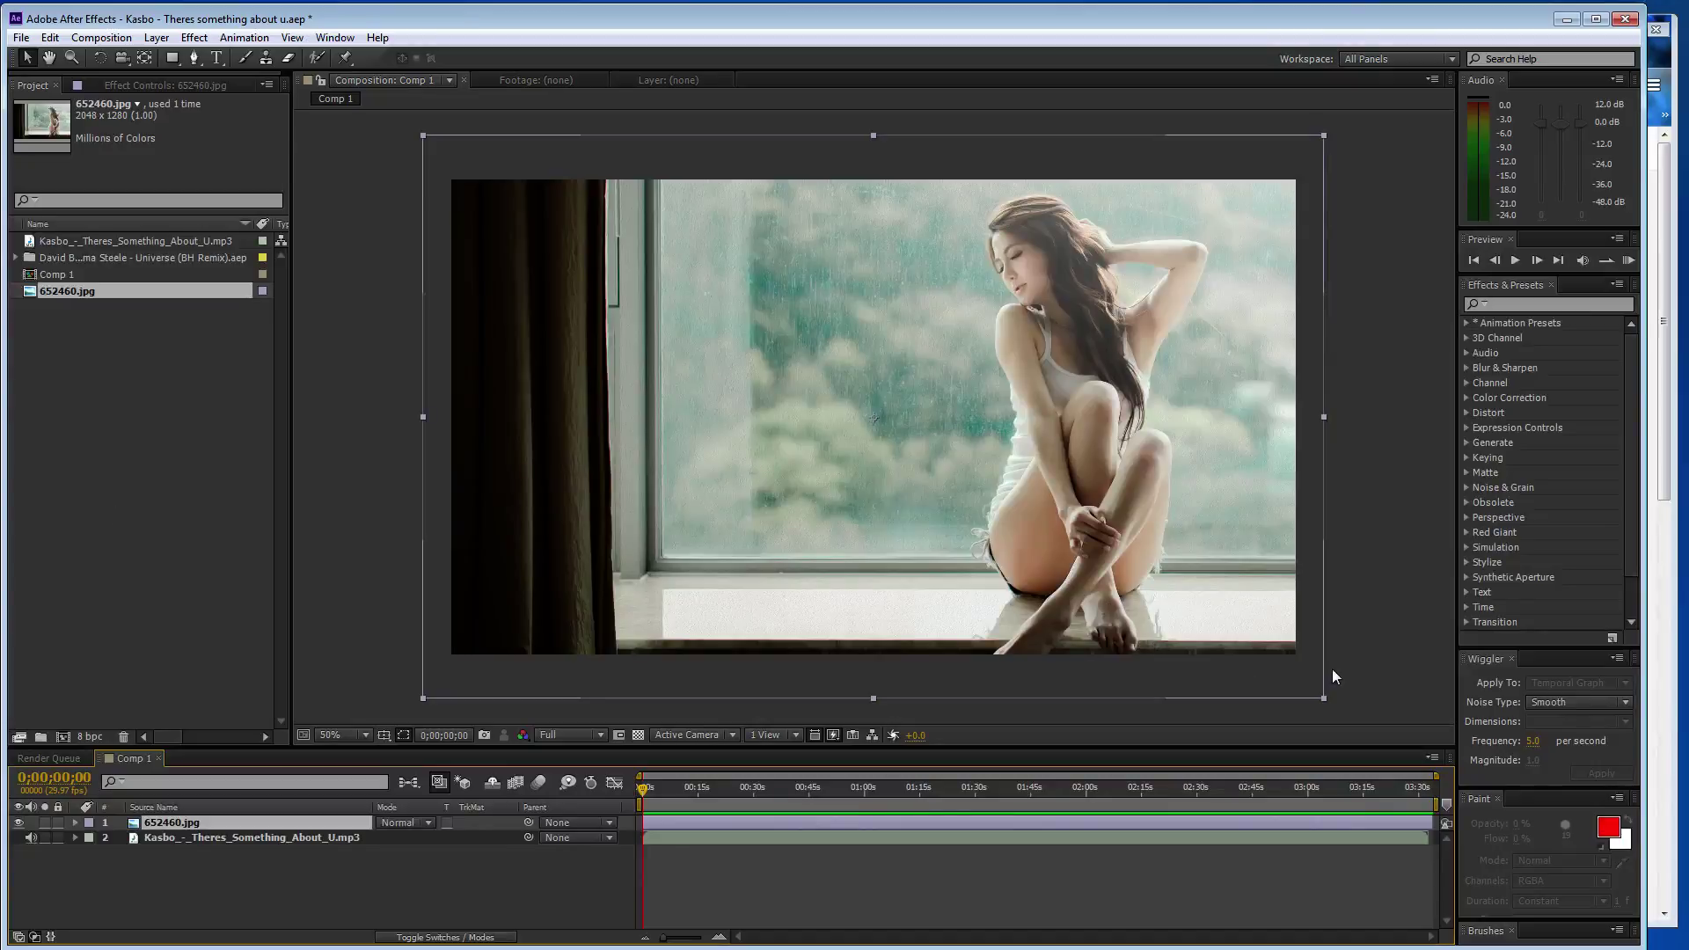
# - Scale the 652460.jpg layer down until it just covers the composition frame, and save the project
pyautogui.moveTo(1325, 696); pyautogui.dragTo(1302, 669)
pyautogui.click(140, 380)
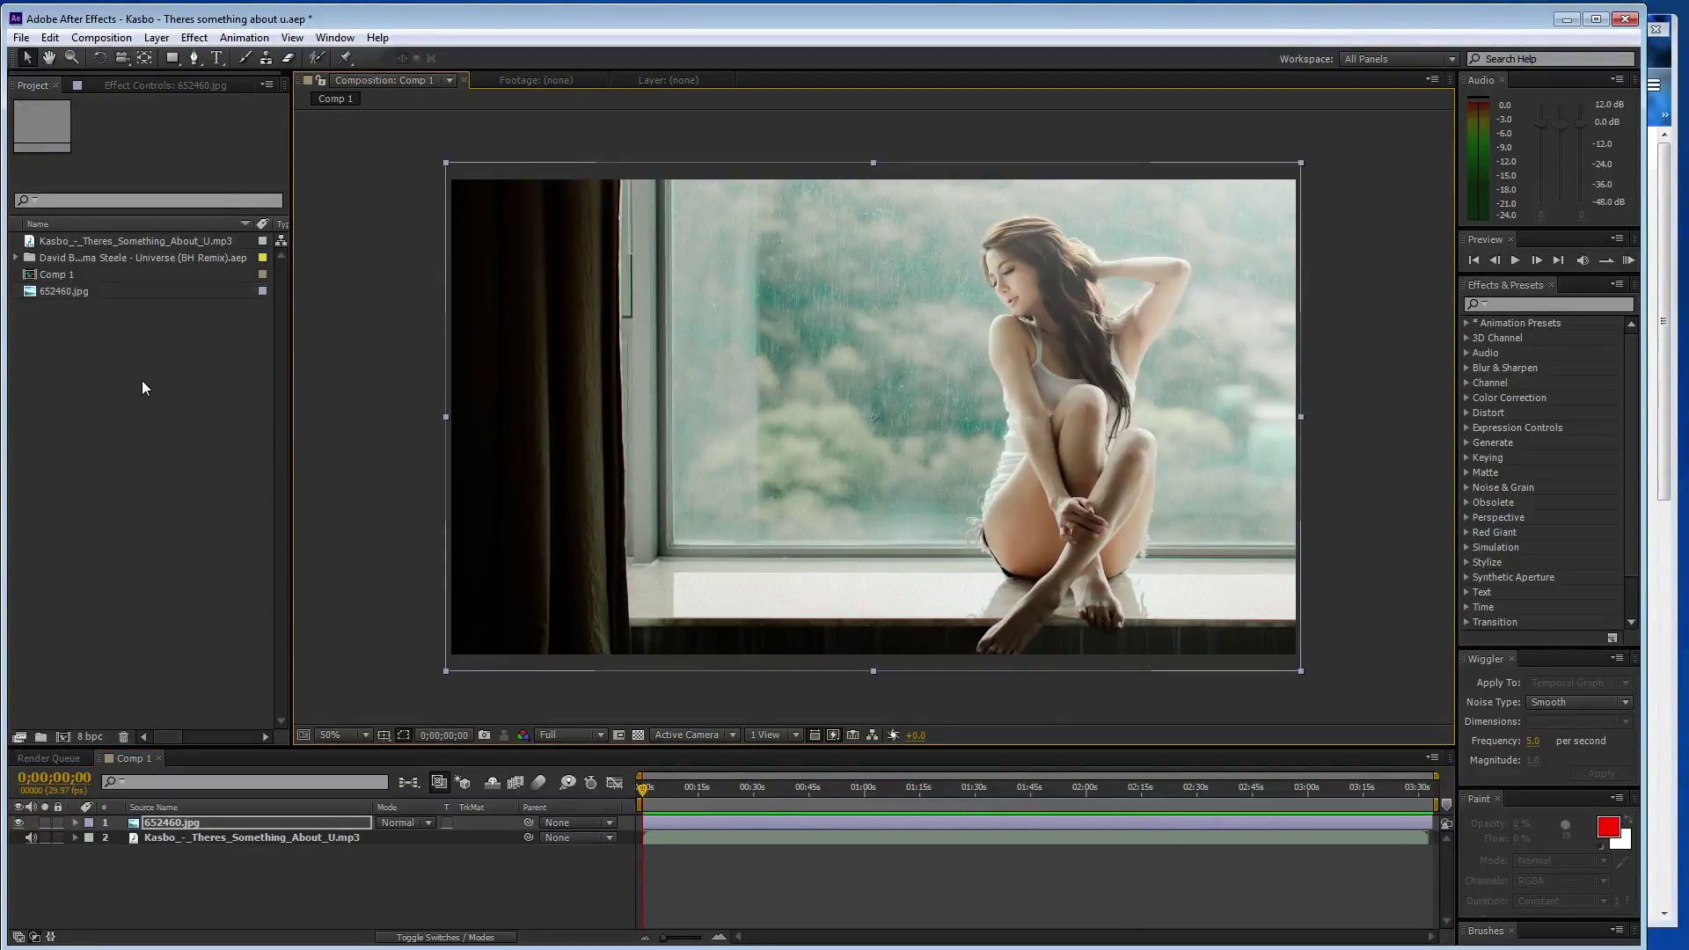
pyautogui.hotkey('ctrl', 's')
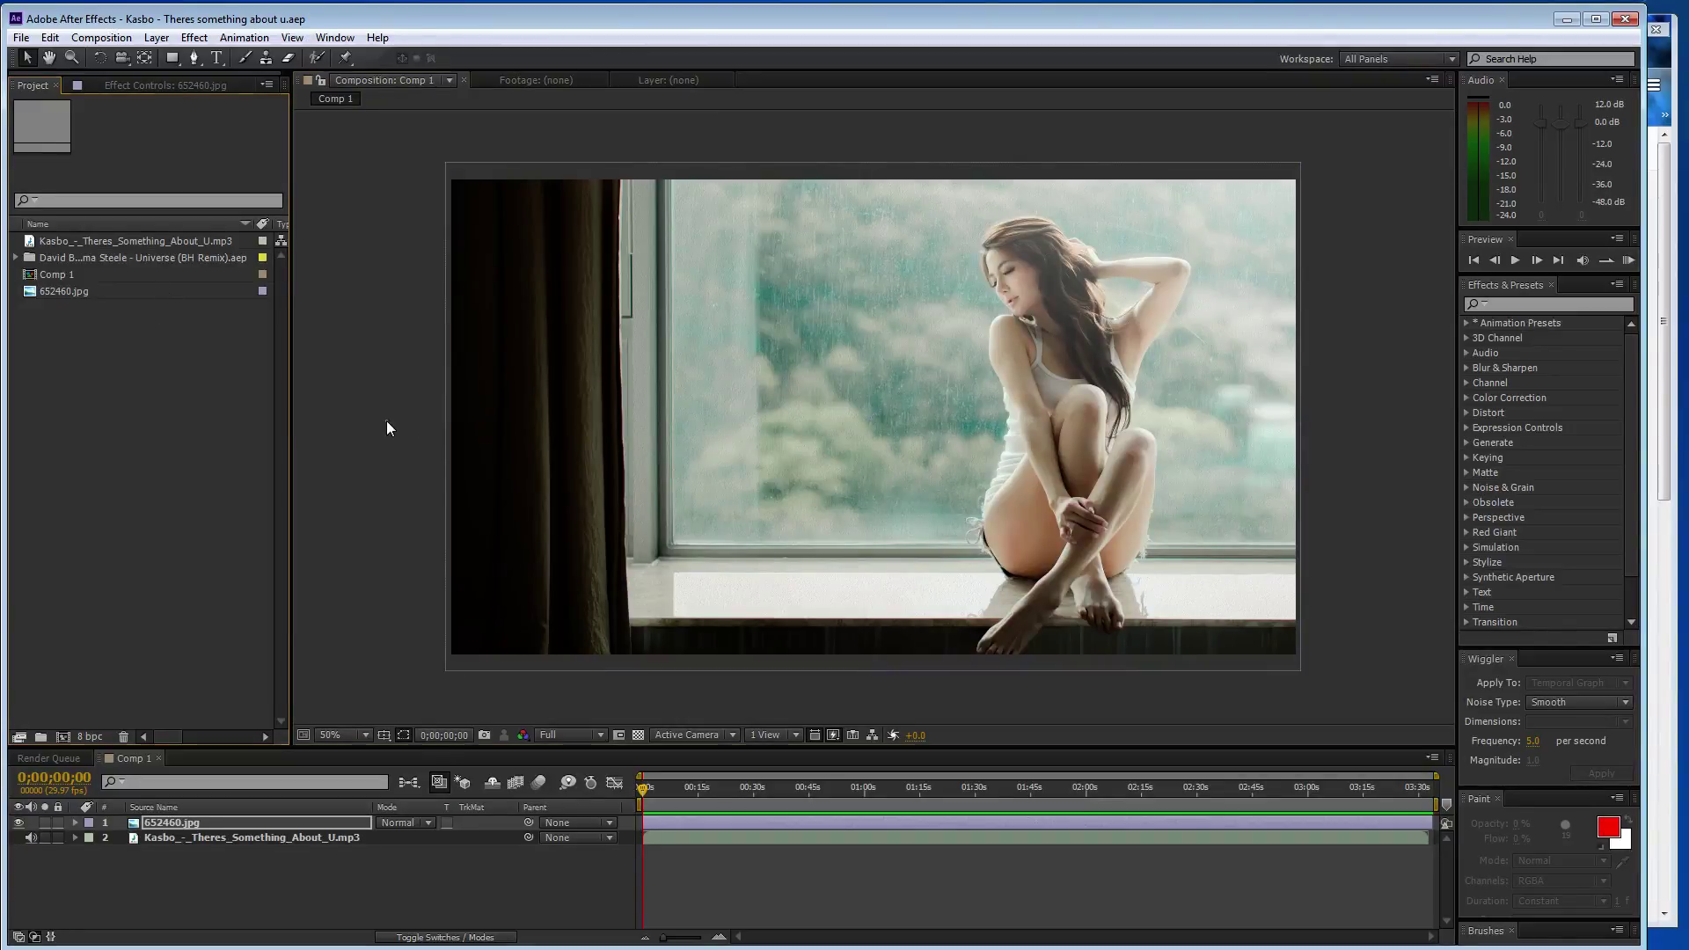
# - Create a black 1920 x 1080 px solid layer named Eq
pyautogui.hotkey('ctrl', 'y')
pyautogui.write('Eq')
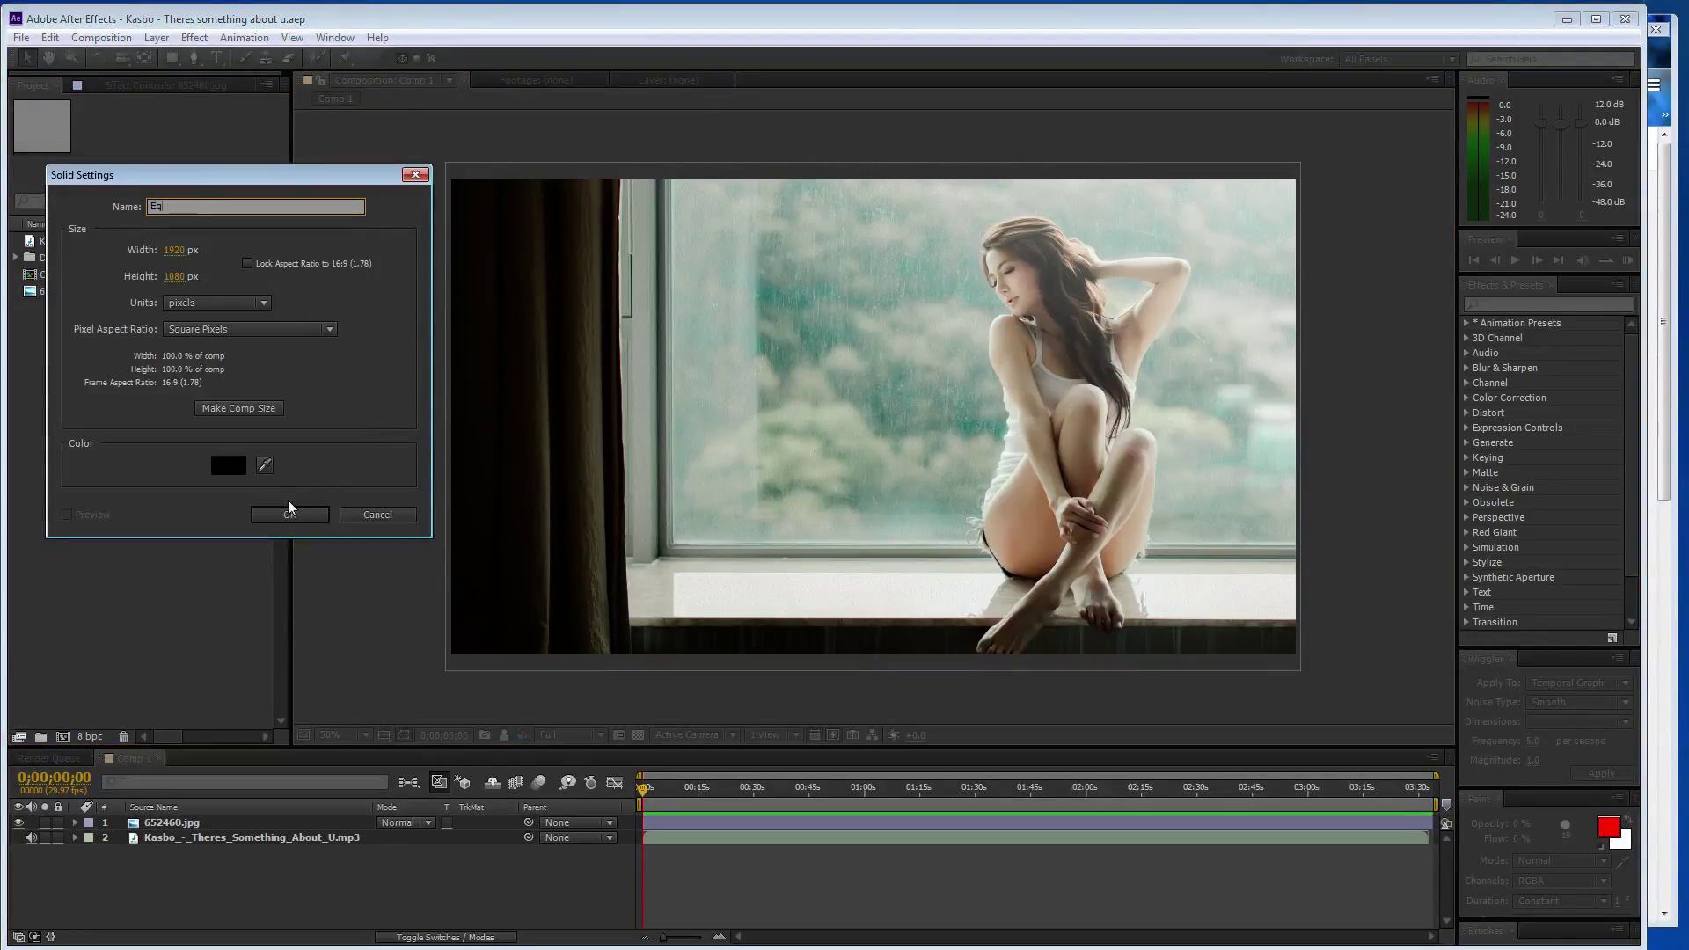
pyautogui.click(290, 514)
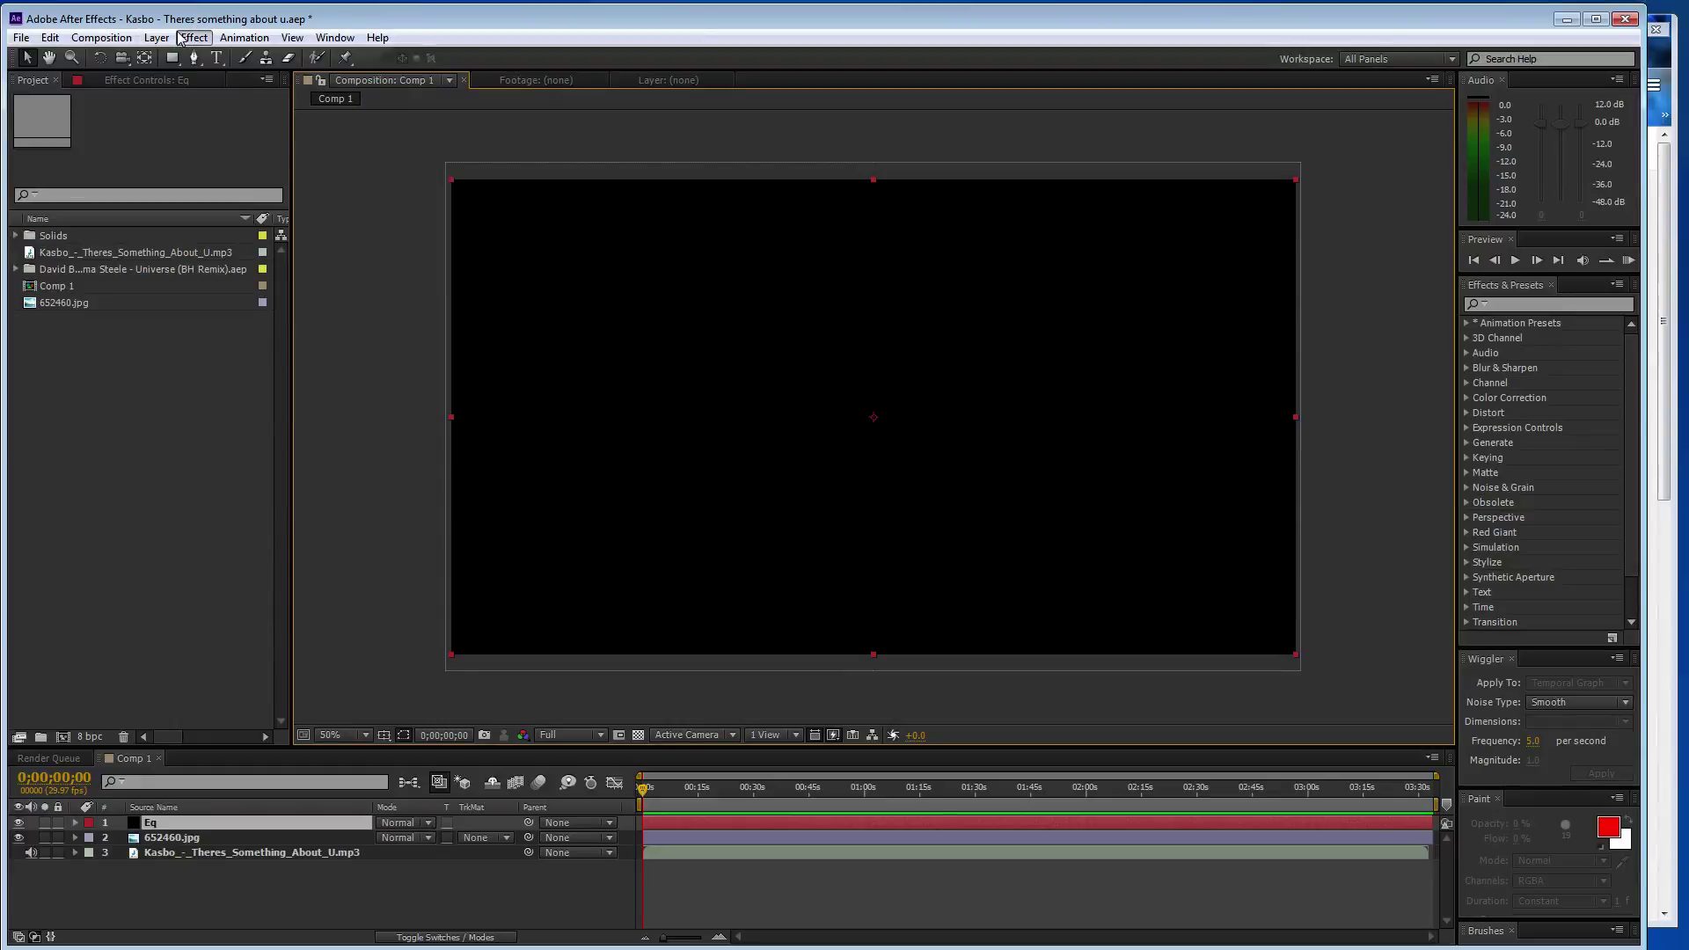
# - Apply the Audio Spectrum effect to the Eq solid and use the Kasbo track as its audio layer
pyautogui.click(195, 37)
pyautogui.moveTo(299, 259)
pyautogui.click(448, 299)
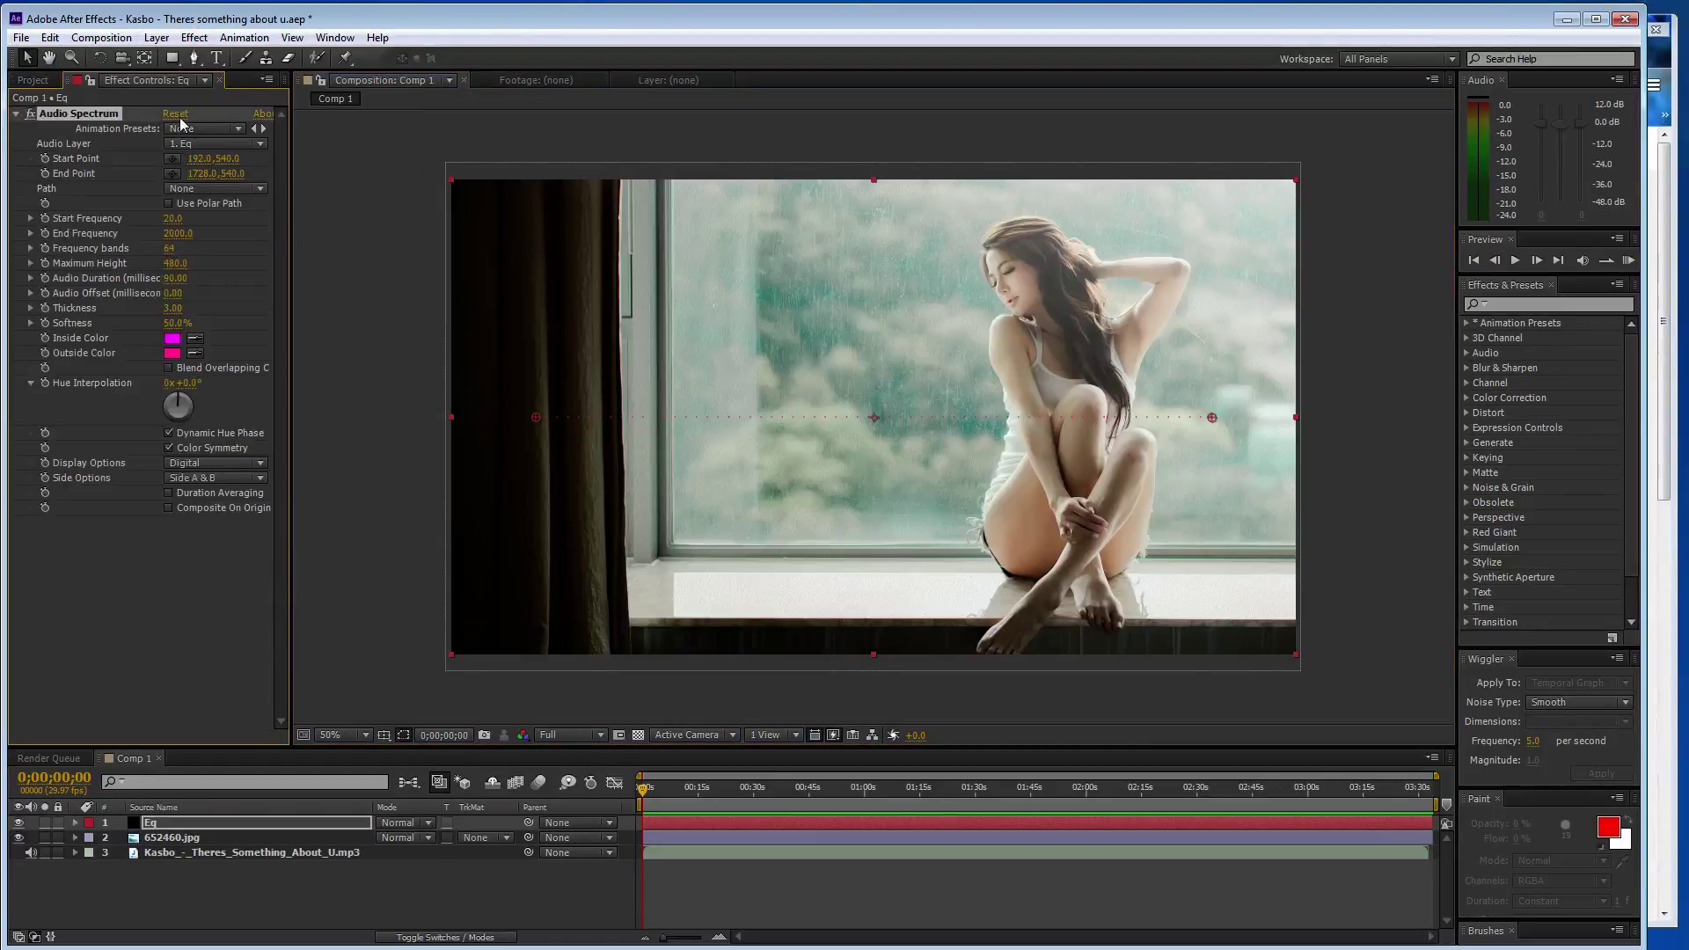
pyautogui.click(192, 144)
pyautogui.click(219, 226)
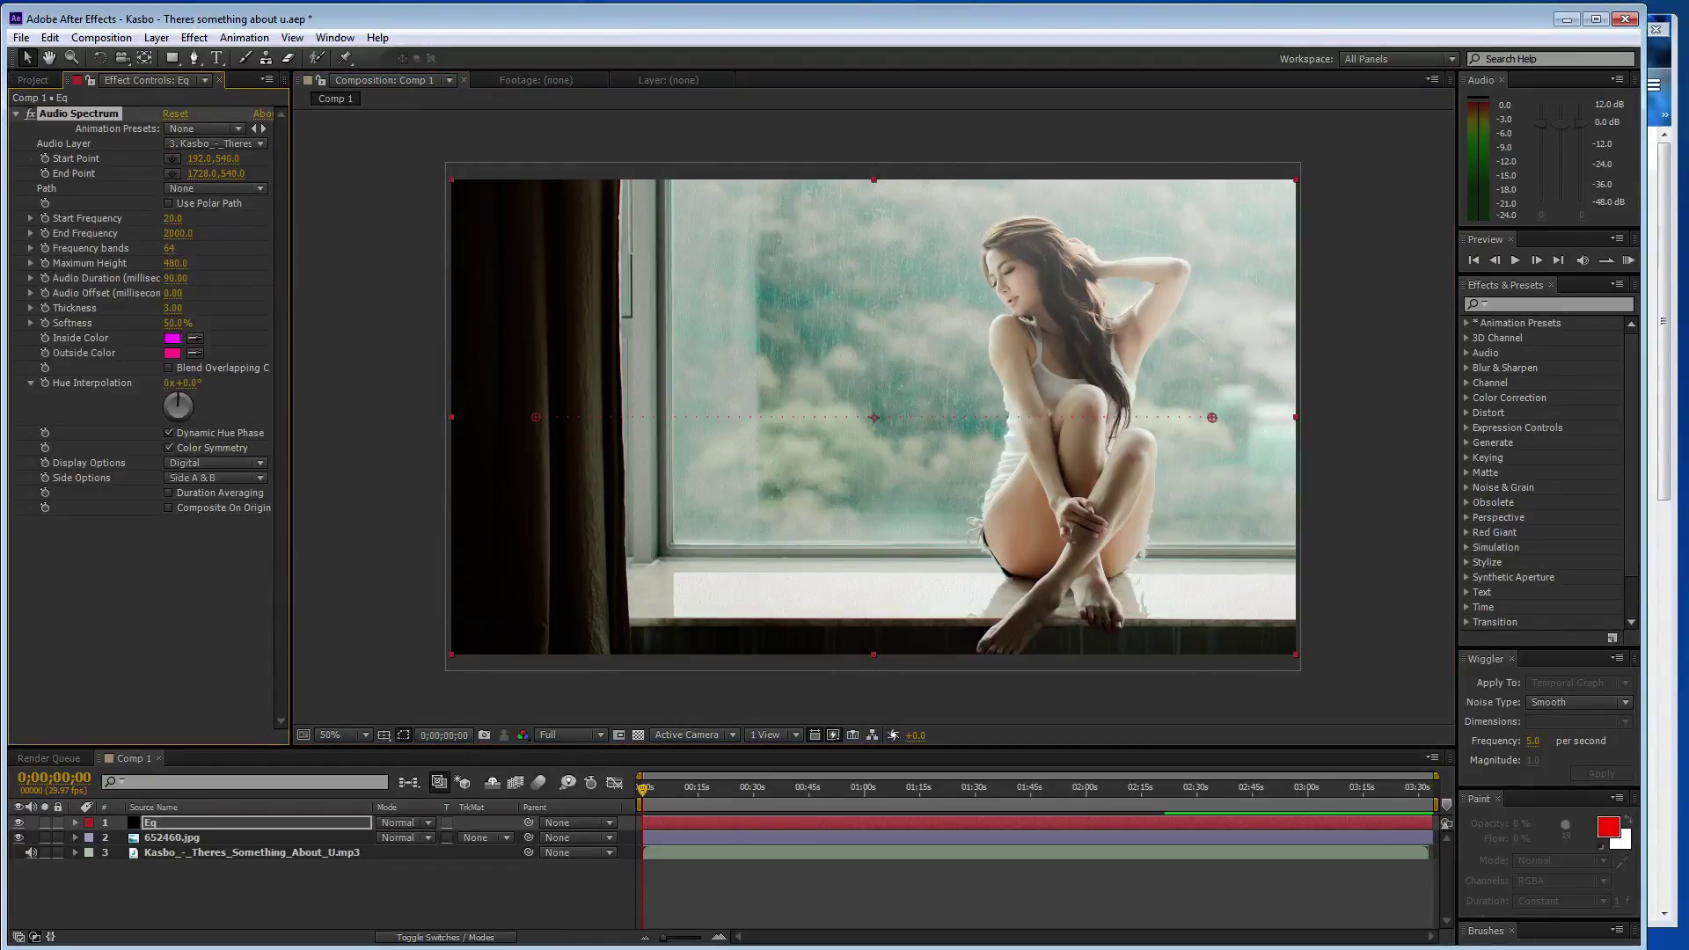
pyautogui.moveTo(1645, 366); pyautogui.dragTo(1648, 366)
pyautogui.click(1662, 370)
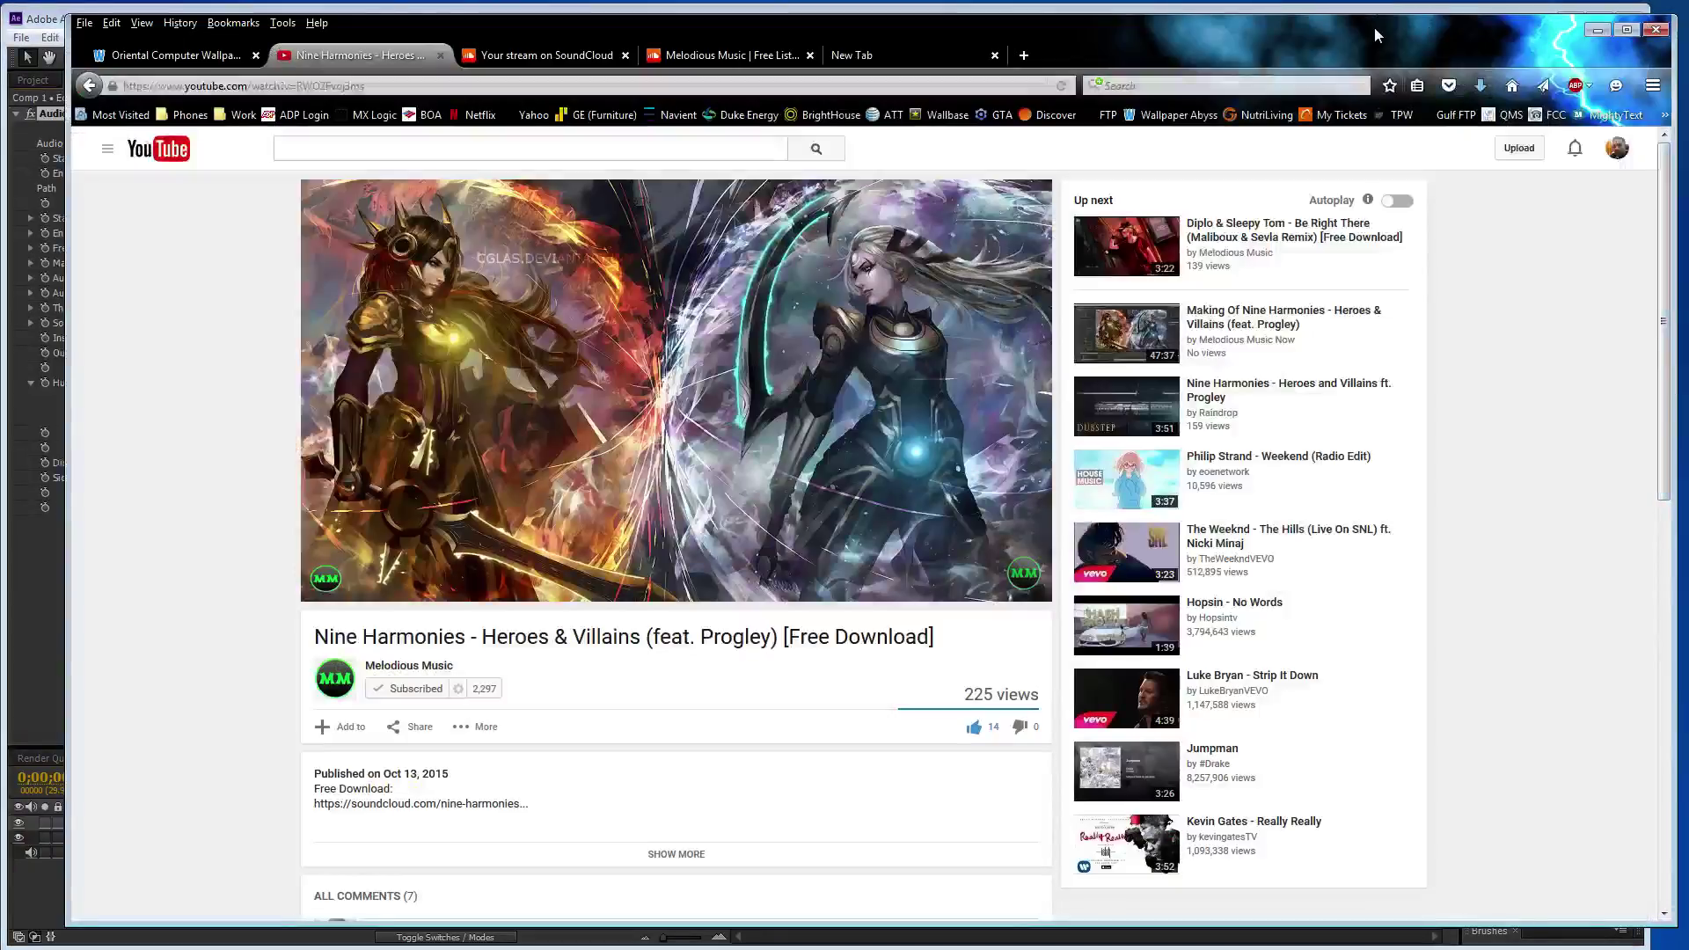
pyautogui.moveTo(1381, 35); pyautogui.dragTo(1390, 35)
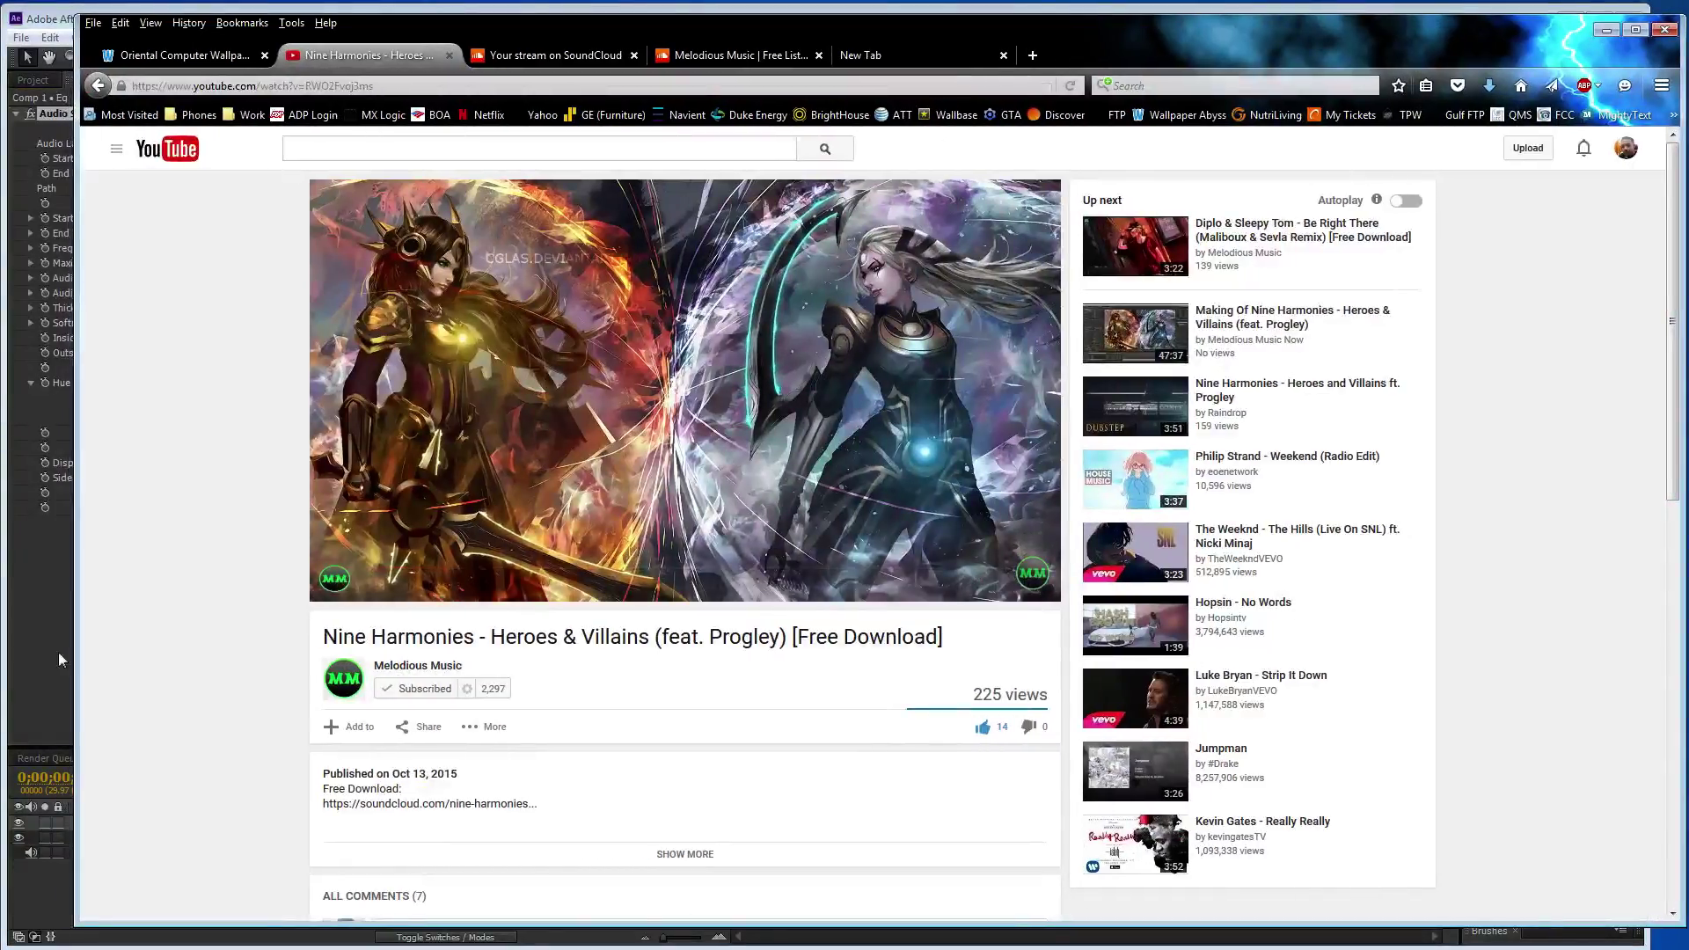
pyautogui.click(39, 630)
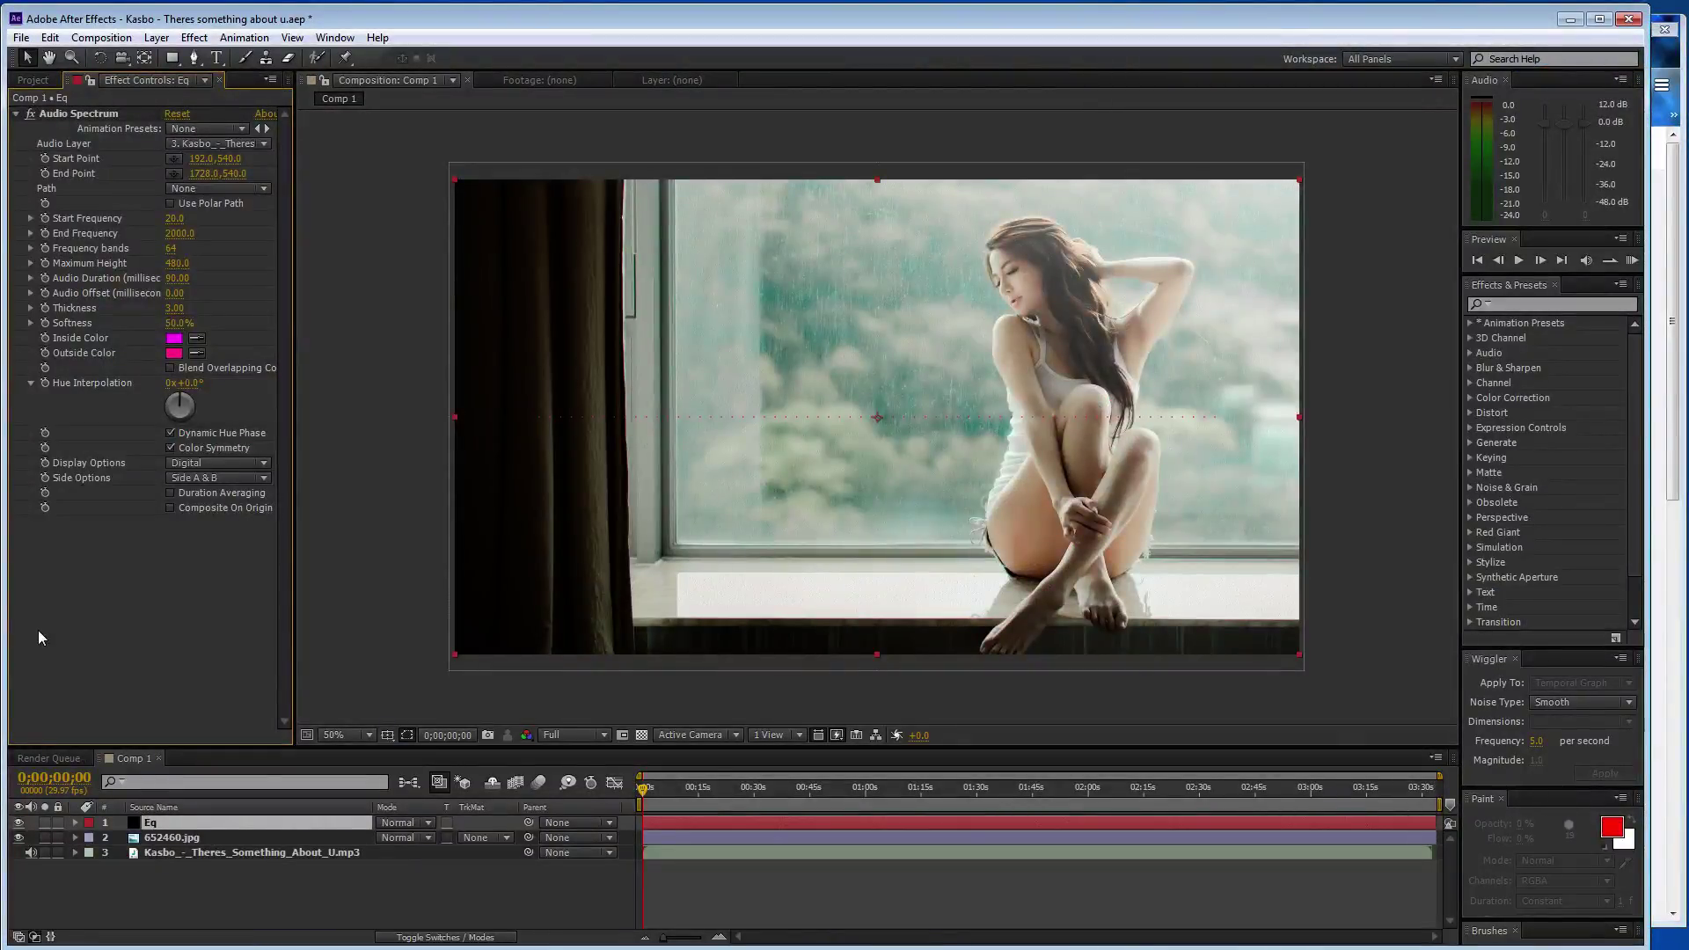
# - Draw a straight open mask path on the Eq layer along the window ledge, from curtain to foot, and assign Mask 1 as the spectrum path
pyautogui.press('.')
pyautogui.press('.')
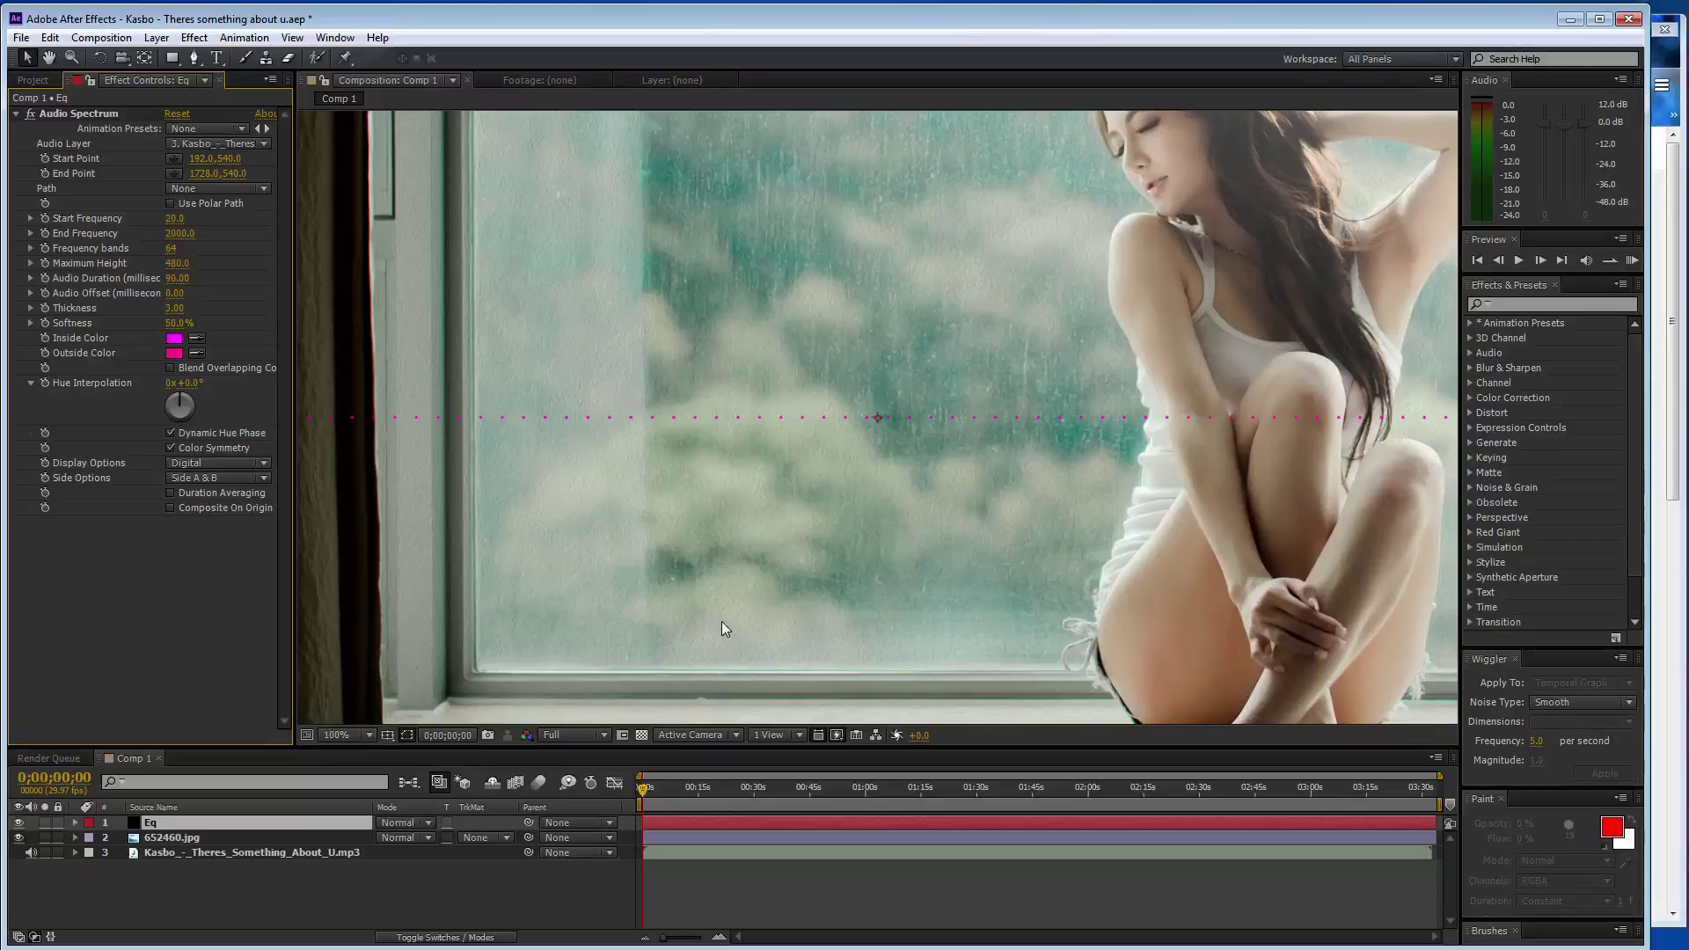
pyautogui.moveTo(721, 627); pyautogui.dragTo(878, 392)
pyautogui.press('g')
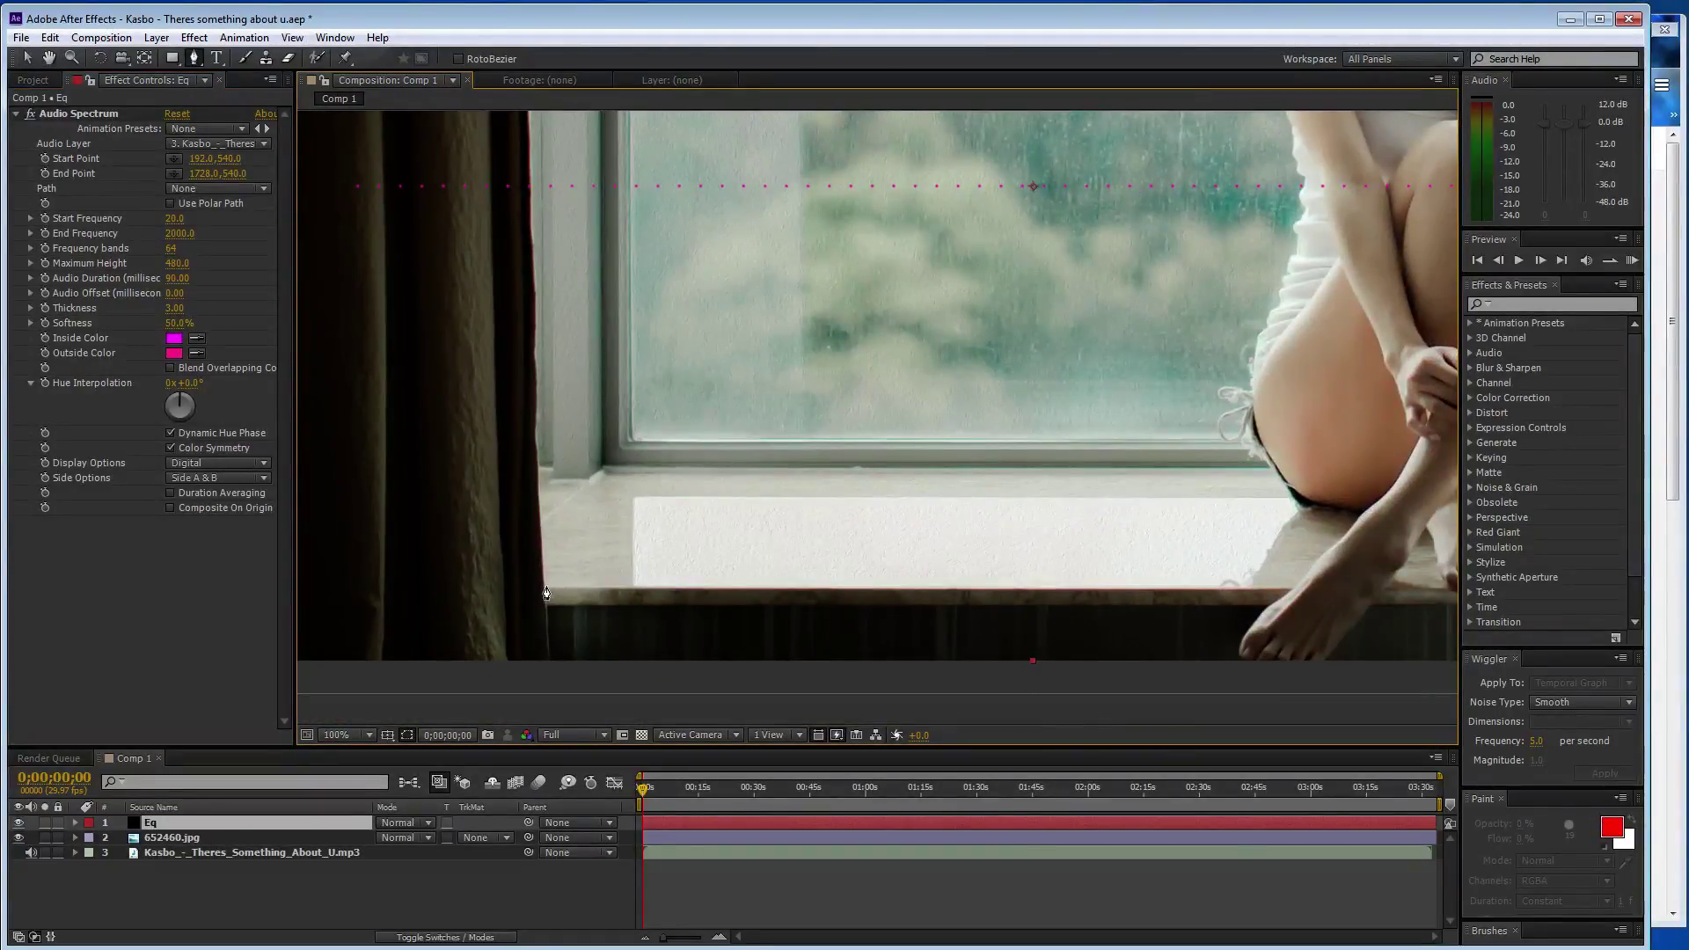
pyautogui.click(545, 585)
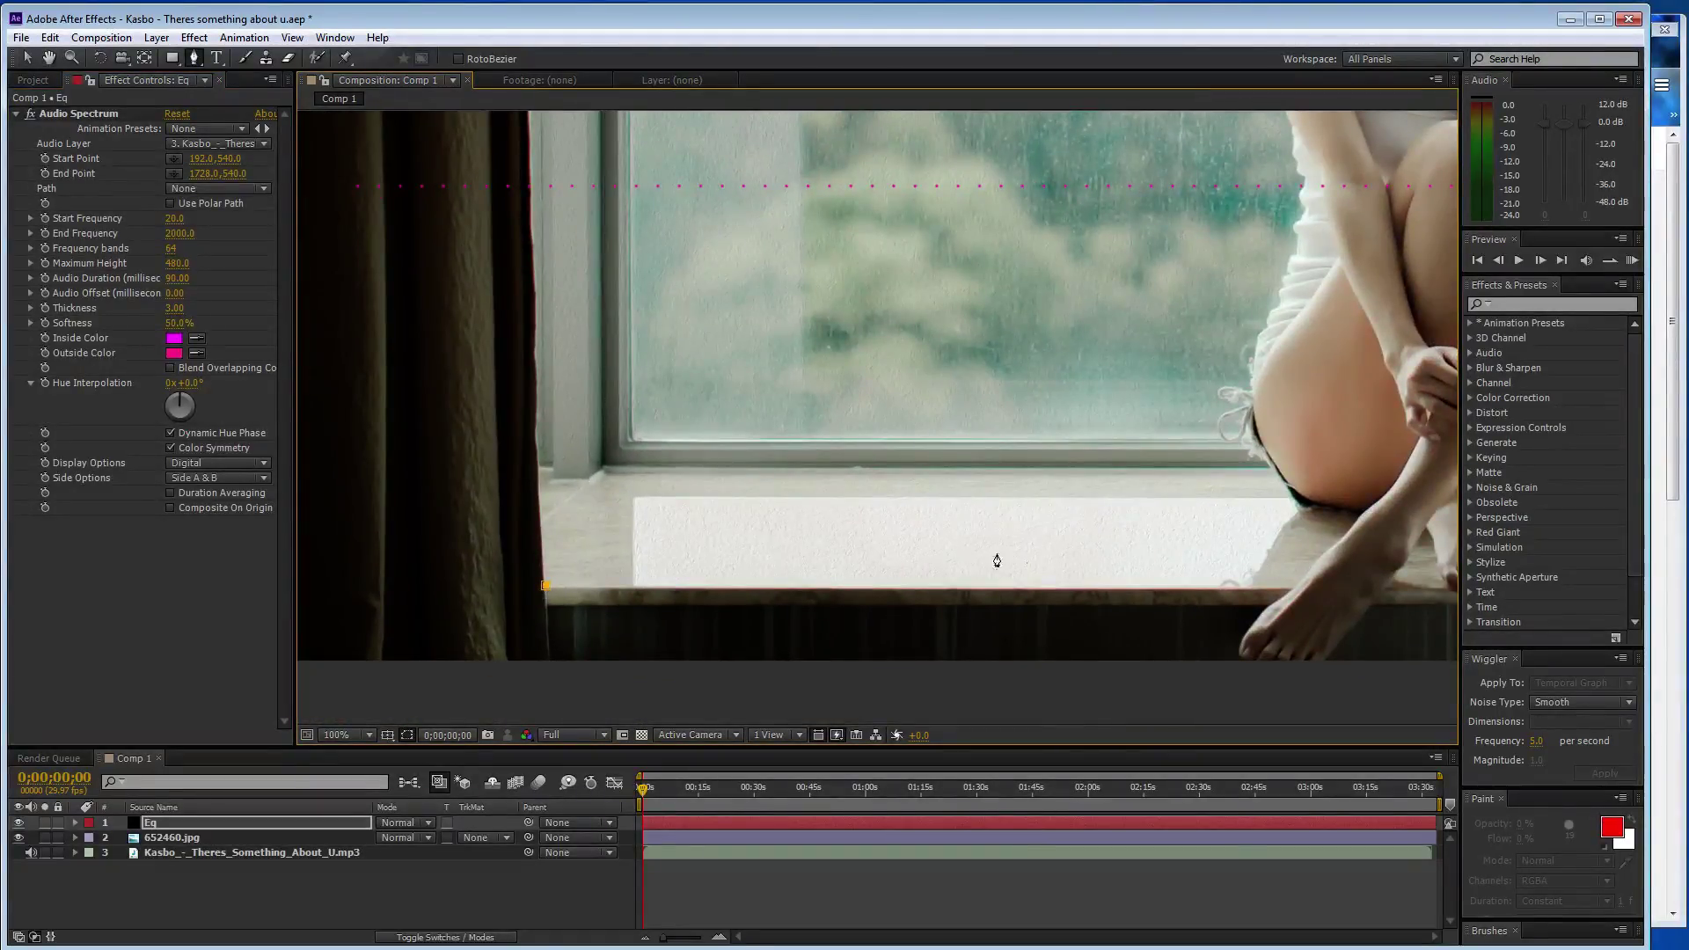
pyautogui.click(1286, 589)
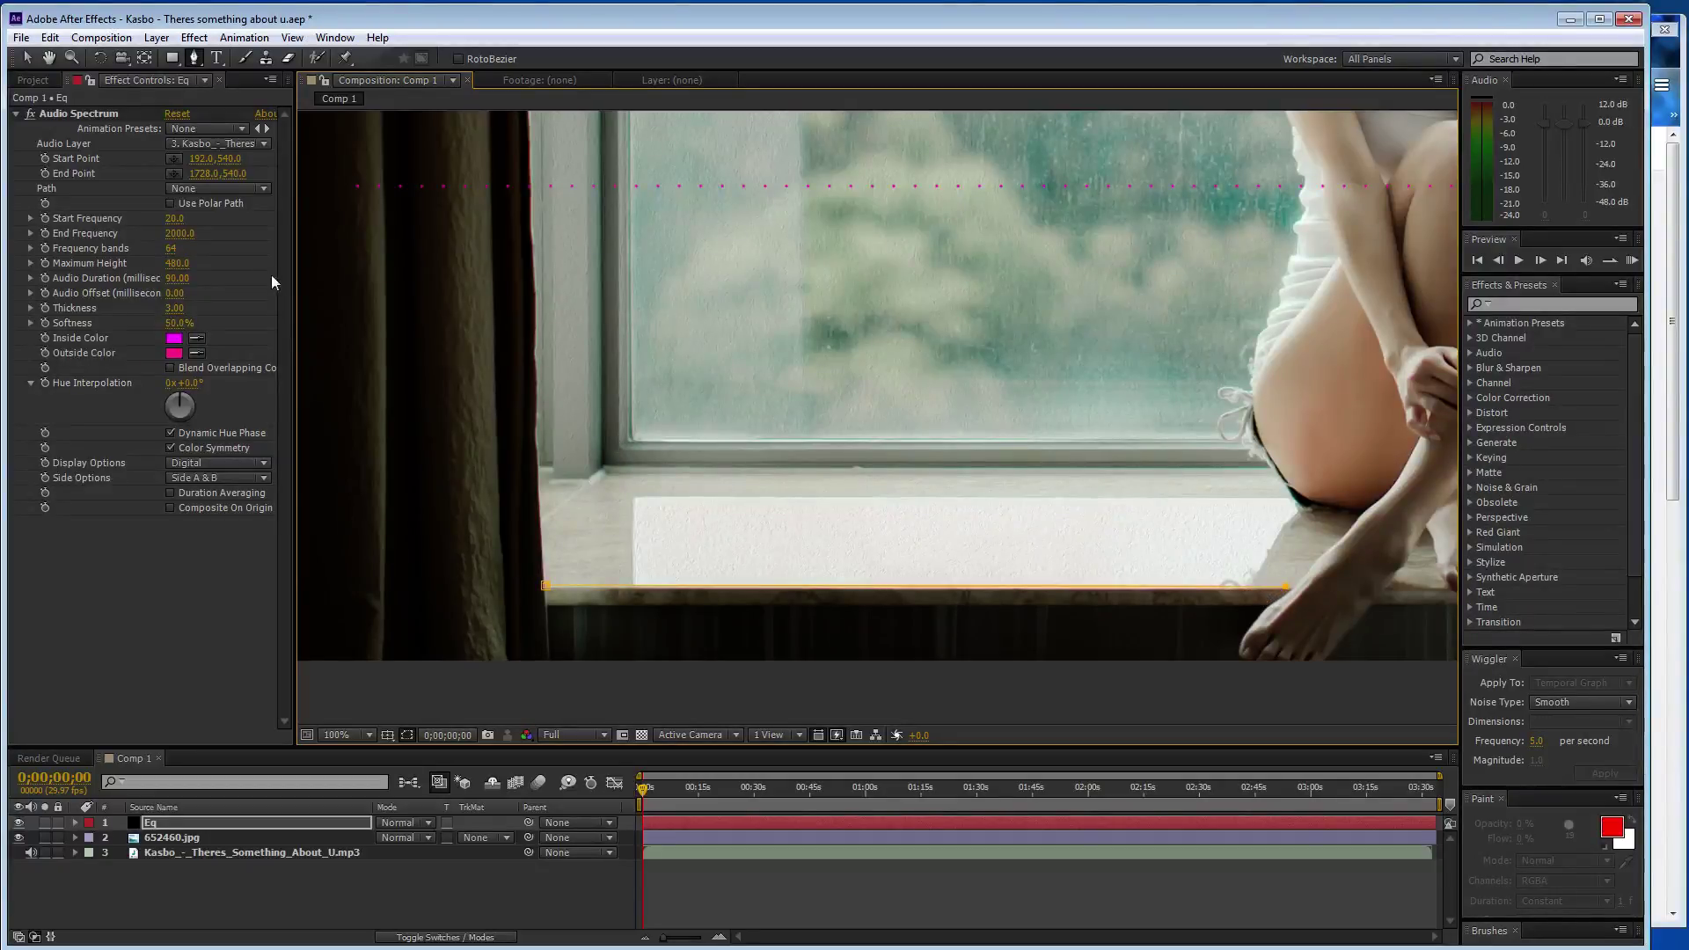
pyautogui.click(219, 188)
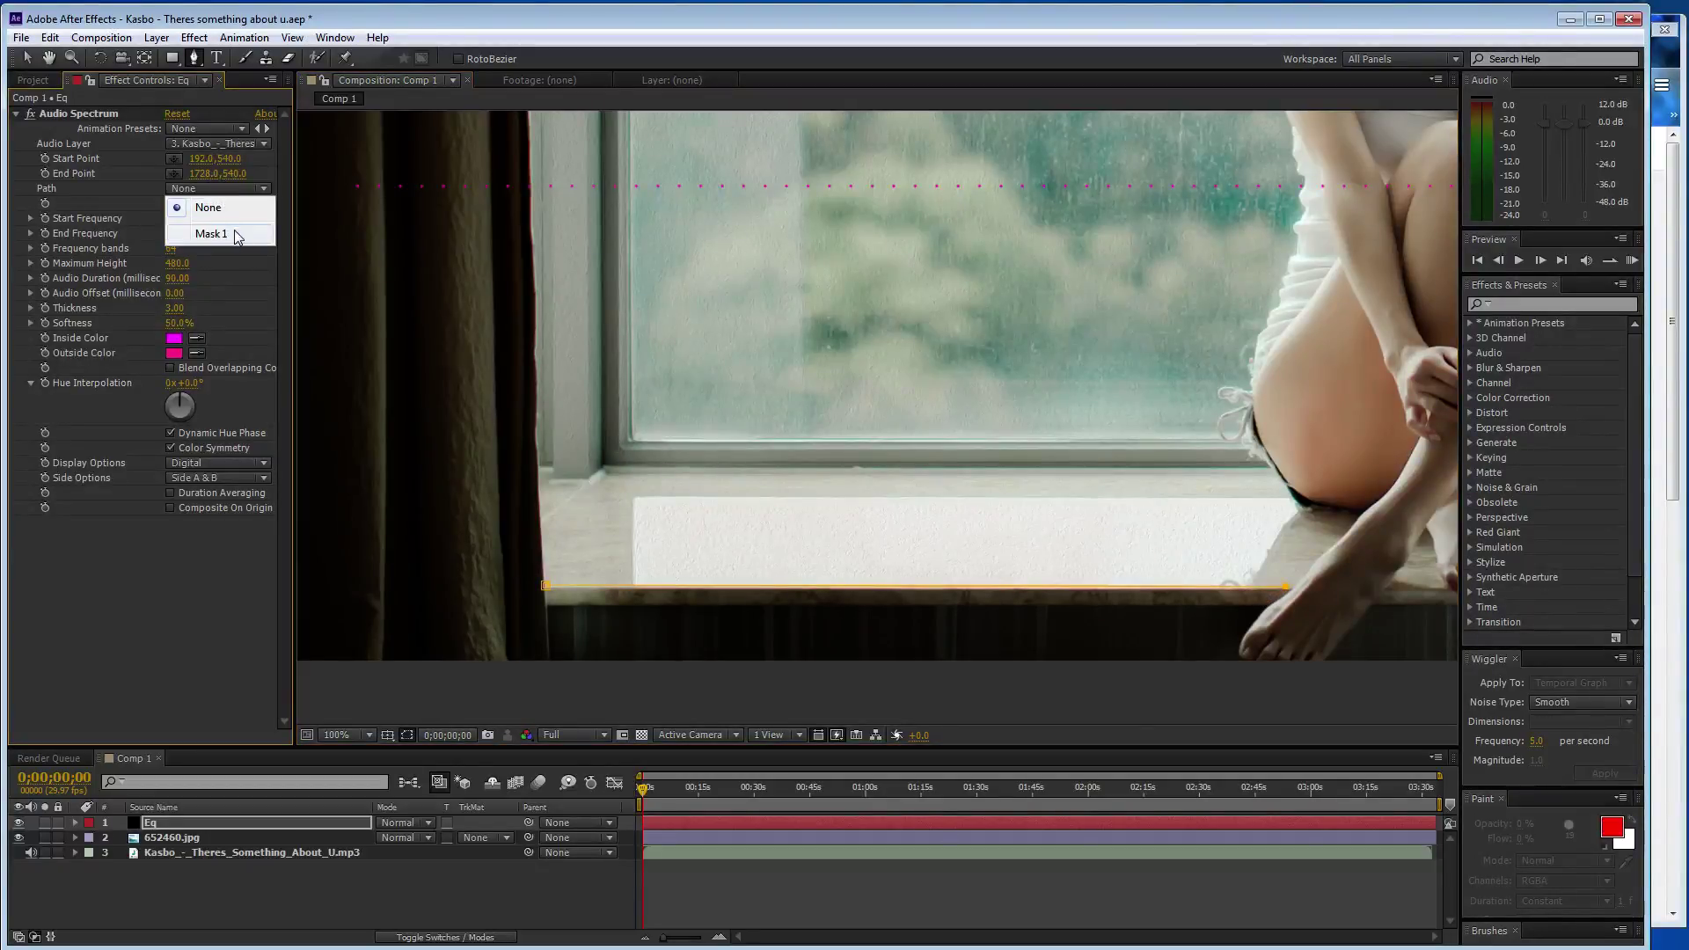
pyautogui.click(211, 233)
# - Set the spectrum's start frequency to 600, end frequency to 1300 and frequency bands to 1500, previewing at 0;01;21;15
pyautogui.moveTo(649, 794); pyautogui.dragTo(945, 805)
pyautogui.click(174, 218)
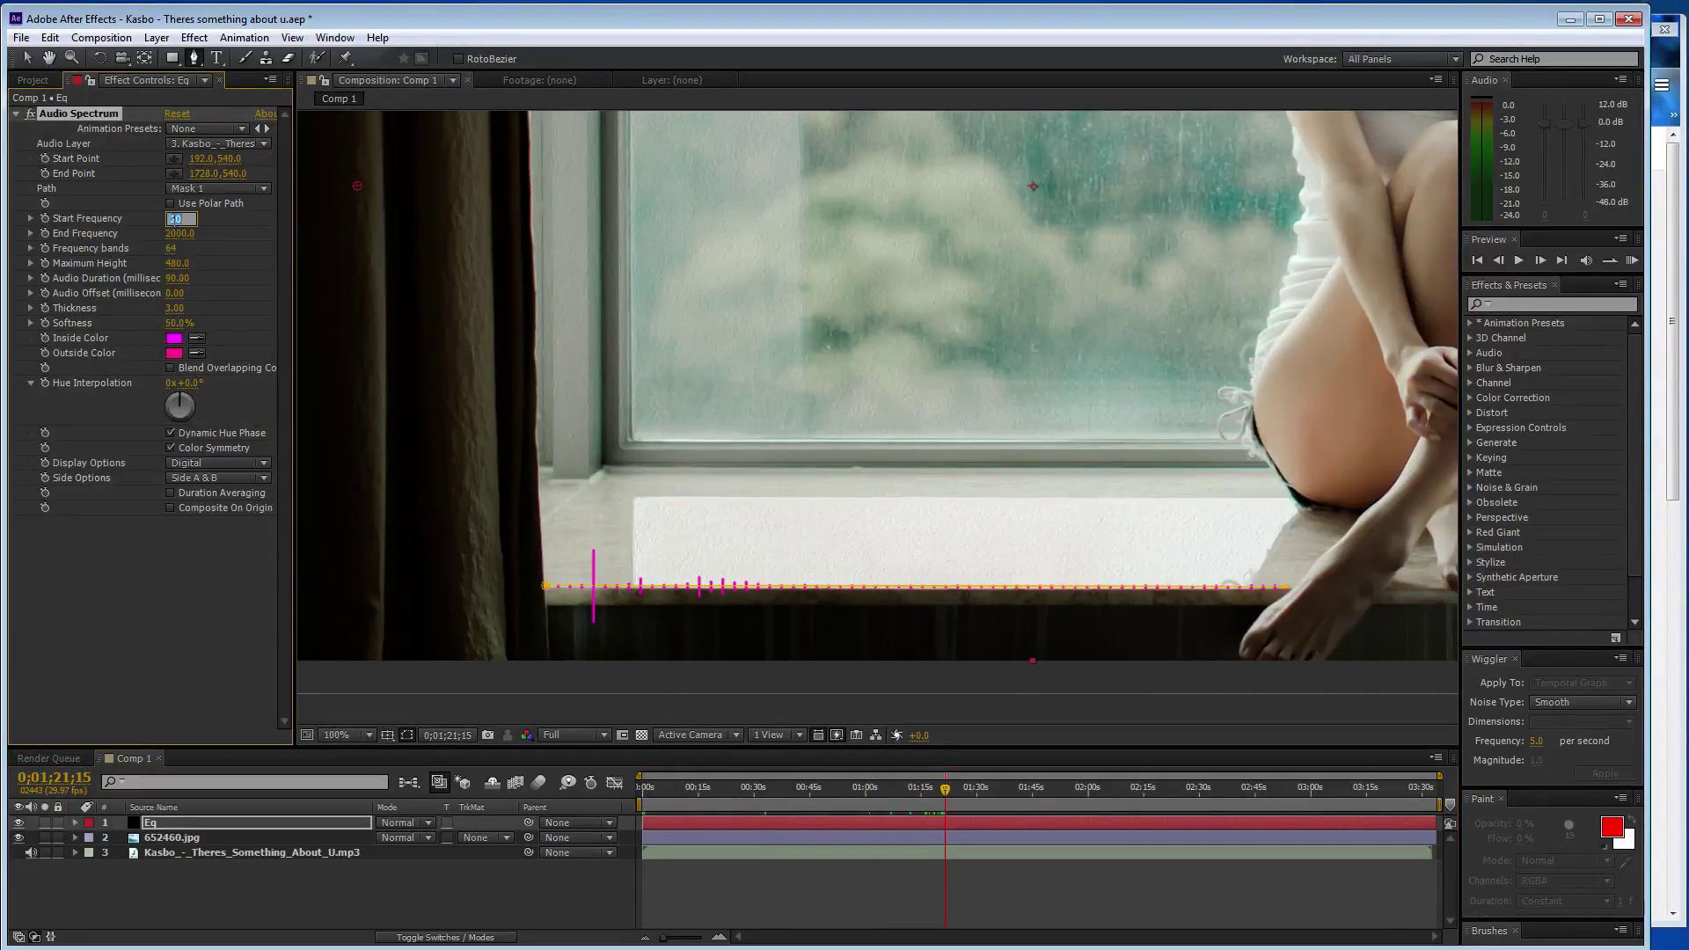
pyautogui.write('600')
pyautogui.click(176, 233)
pyautogui.write('1300')
pyautogui.click(173, 248)
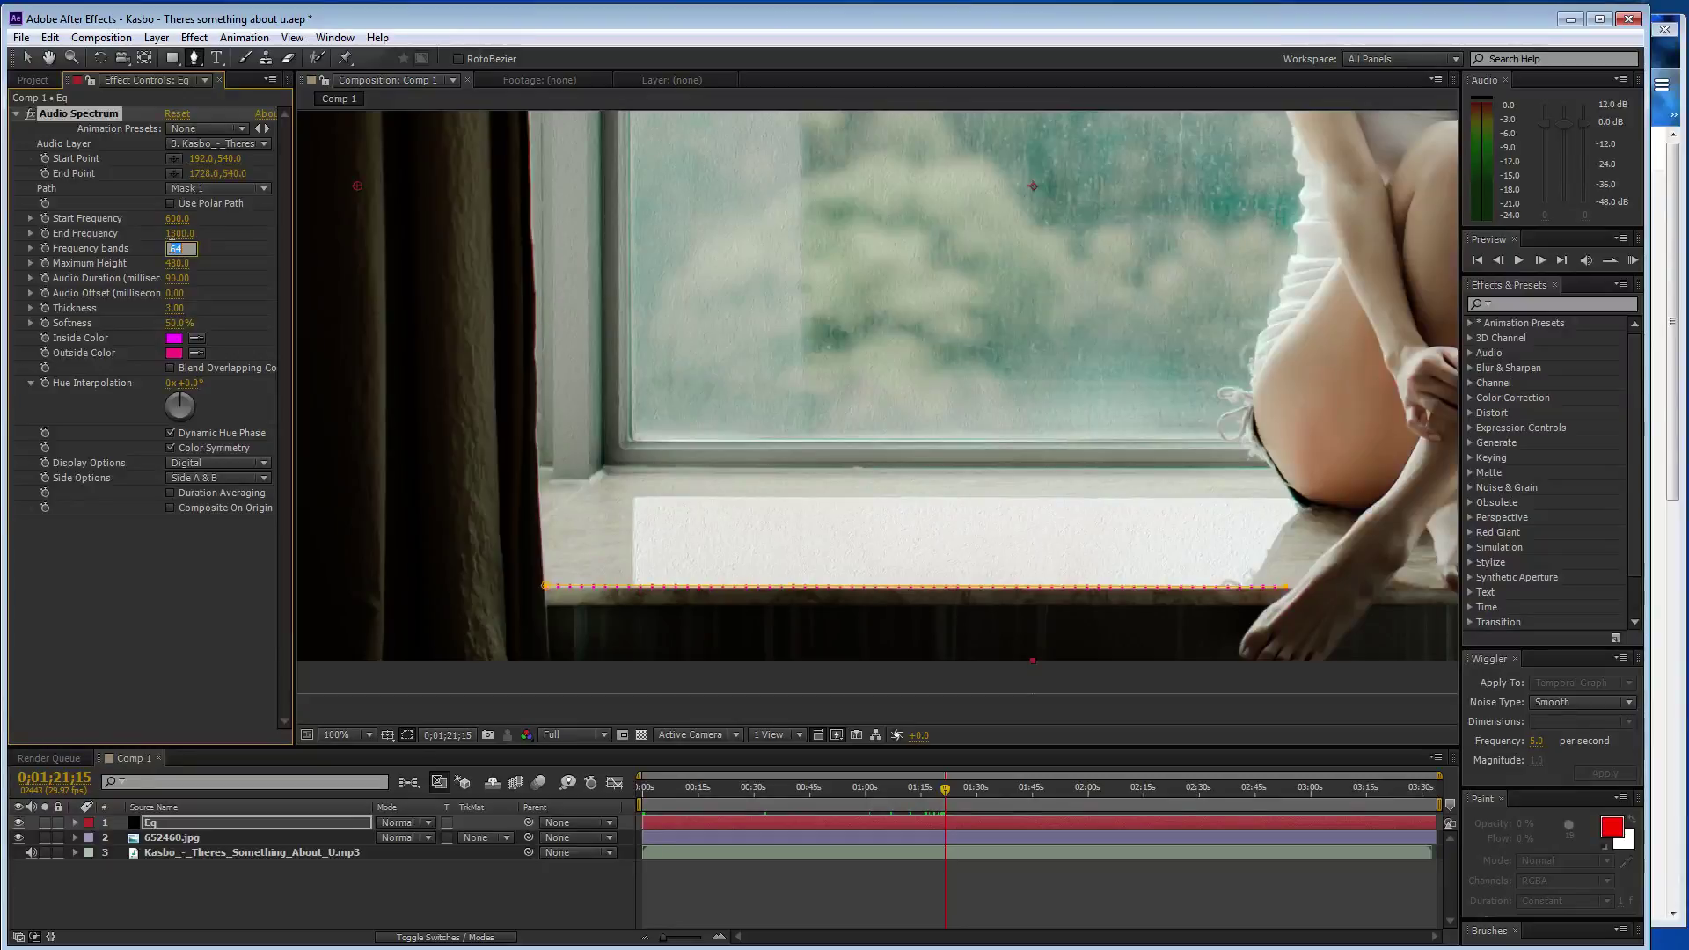
pyautogui.write('1500')
# - Set the spectrum's maximum height to 600 and its side option to Side A, previewing at 0;00;48;16
pyautogui.click(176, 262)
pyautogui.write('1')
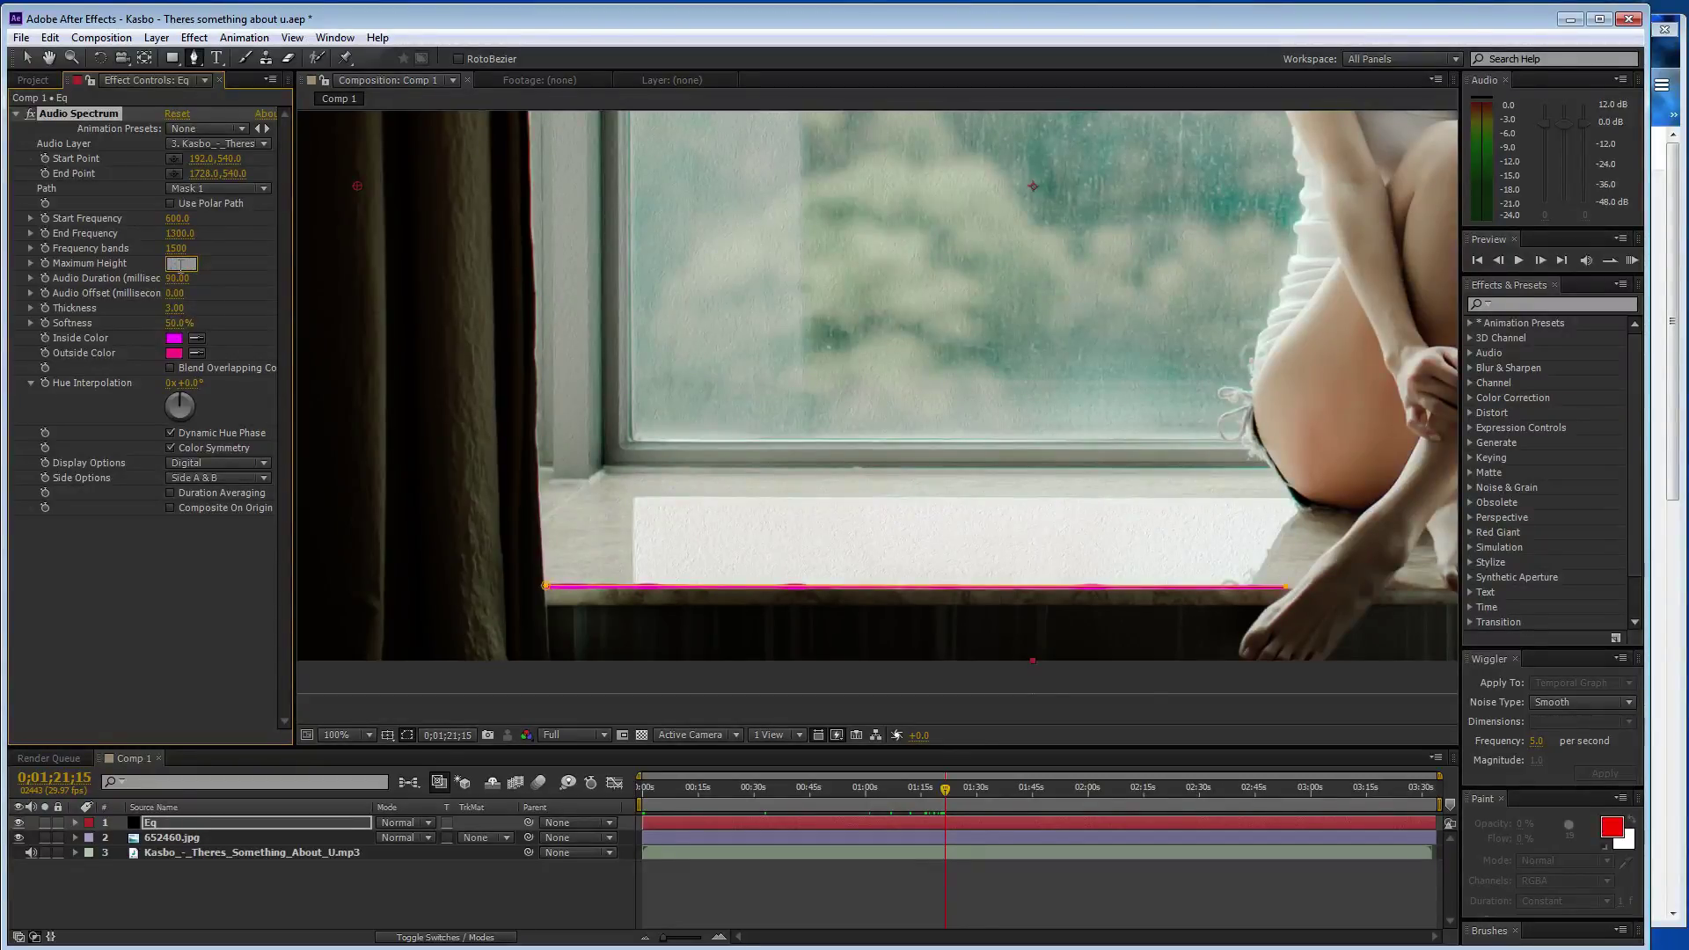
pyautogui.write('600')
pyautogui.press('Return')
pyautogui.moveTo(948, 798); pyautogui.dragTo(827, 776)
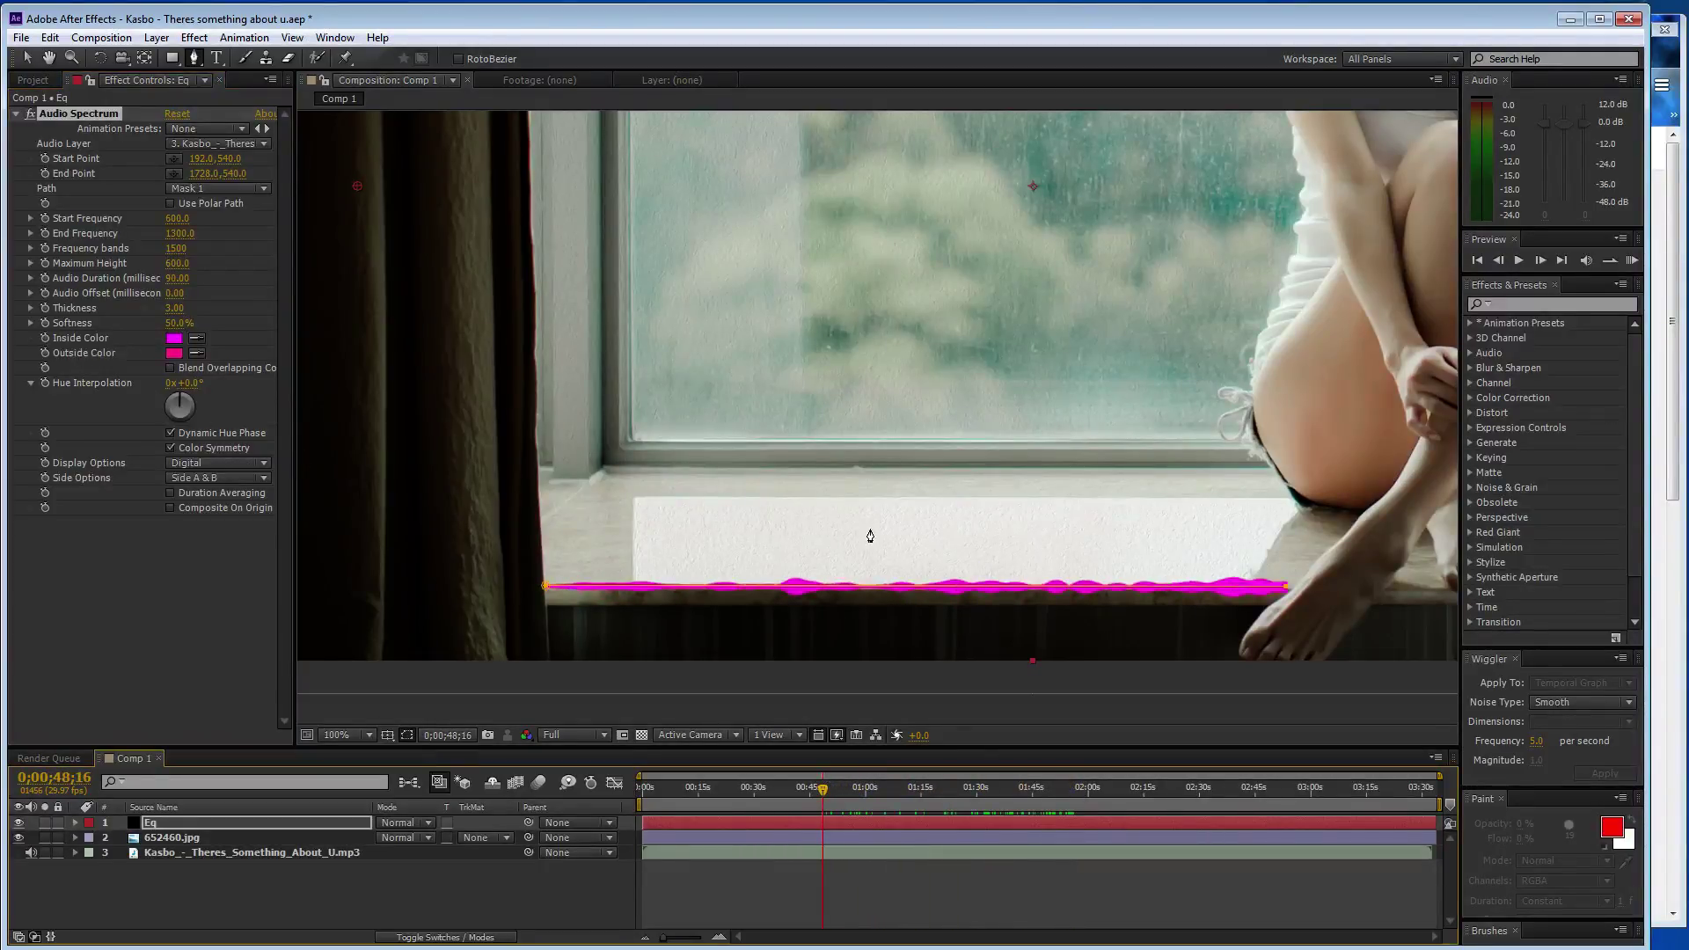
pyautogui.click(217, 477)
pyautogui.click(216, 495)
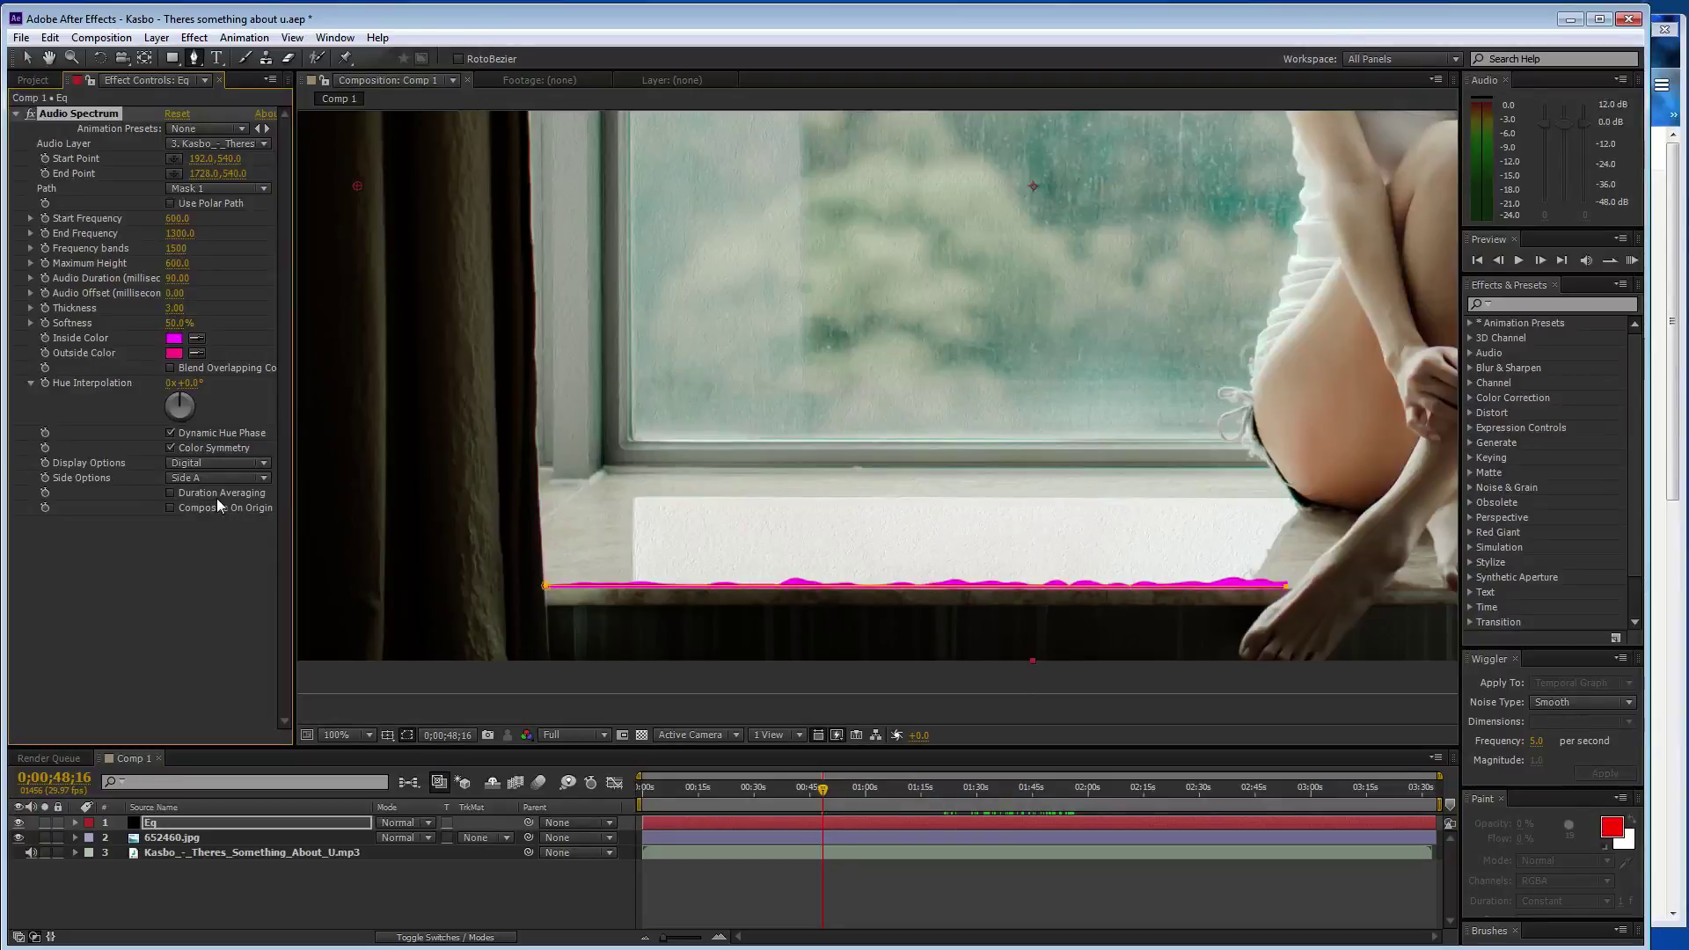
# - Set the spectrum's inside color to yellow (FFE400) and match the outside color to it
pyautogui.scroll(-2, 980, 476)
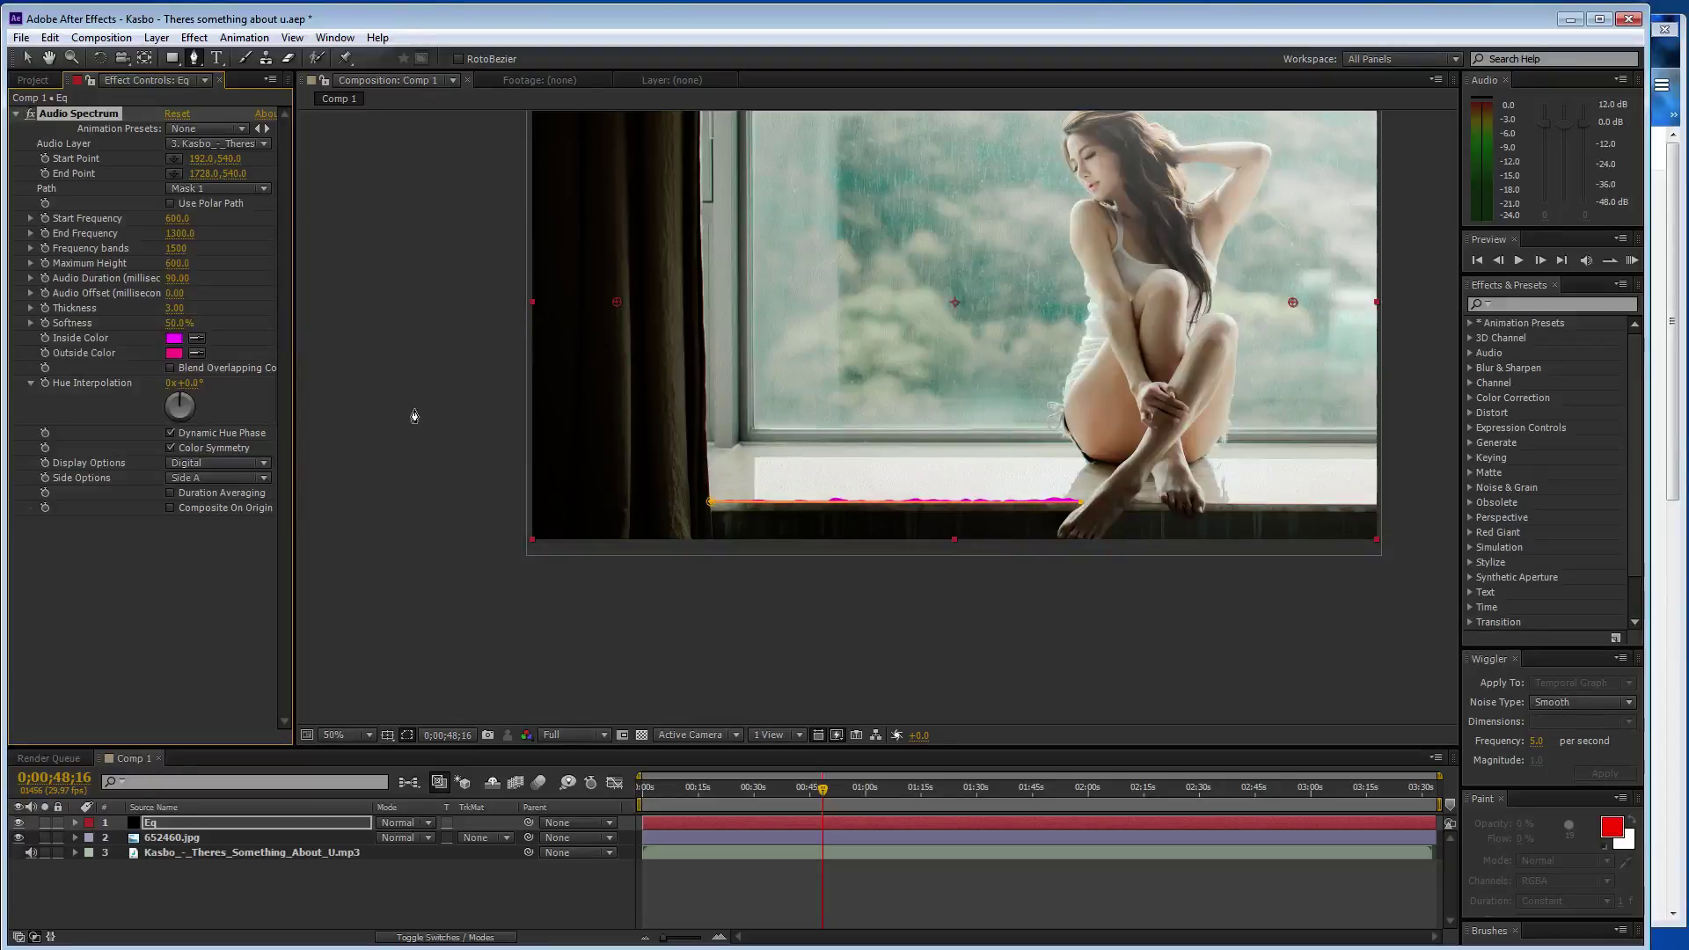
pyautogui.press('h')
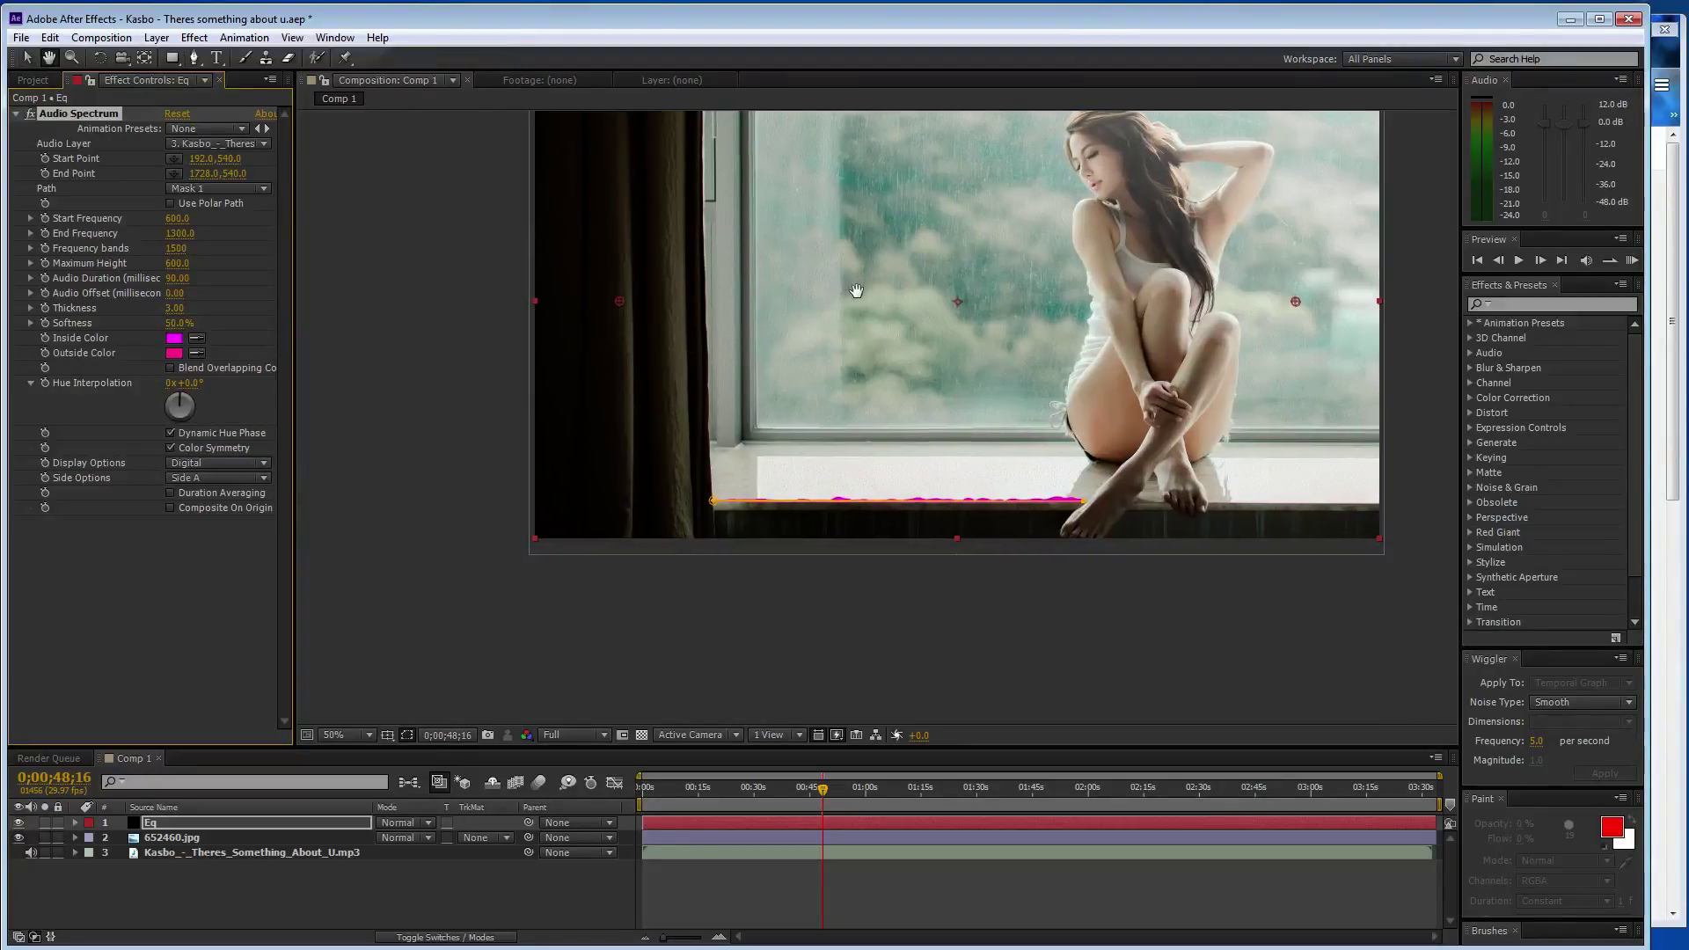
pyautogui.moveTo(857, 334); pyautogui.dragTo(791, 364)
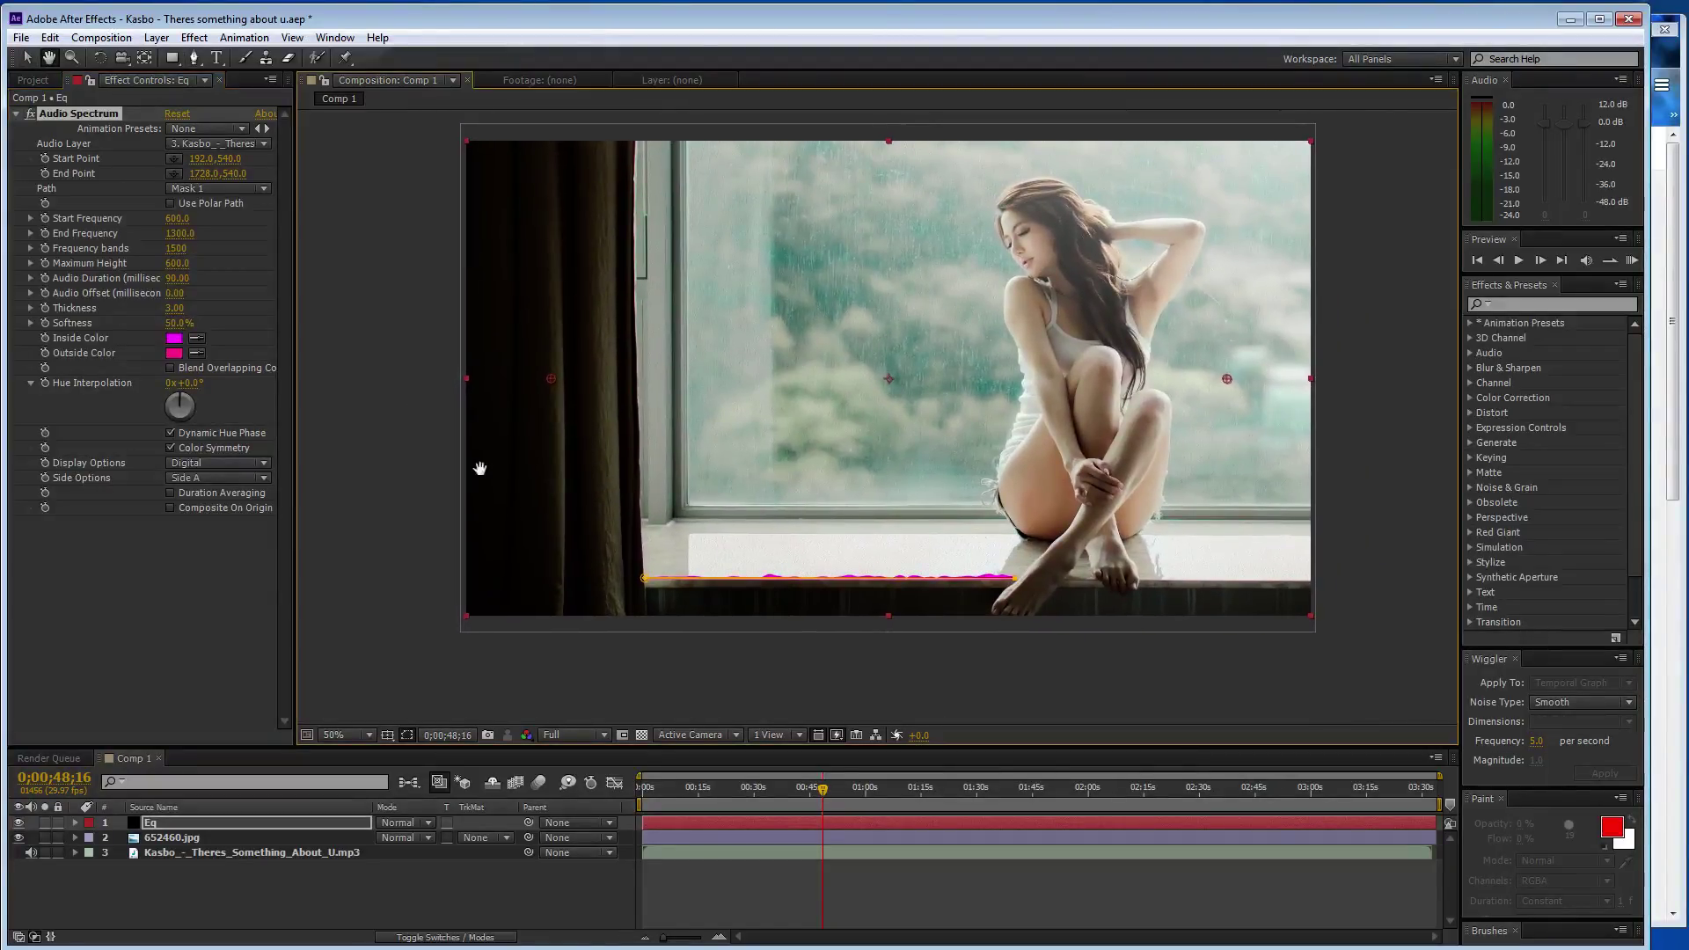
pyautogui.press('v')
pyautogui.click(183, 551)
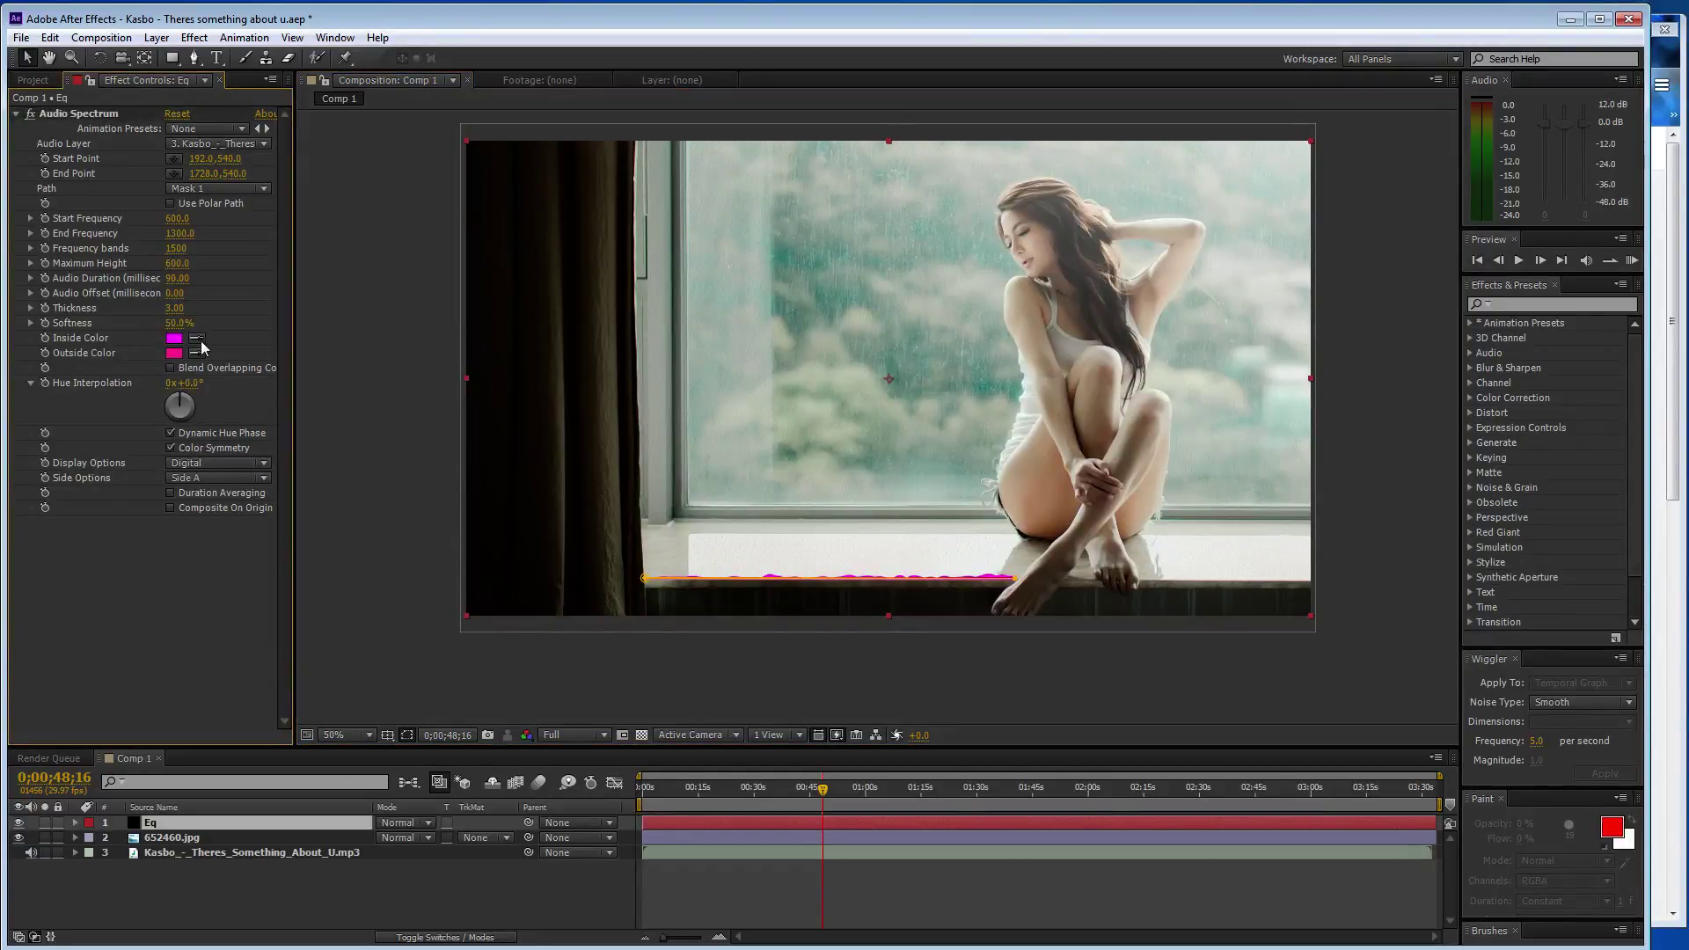
pyautogui.click(180, 339)
pyautogui.click(300, 584)
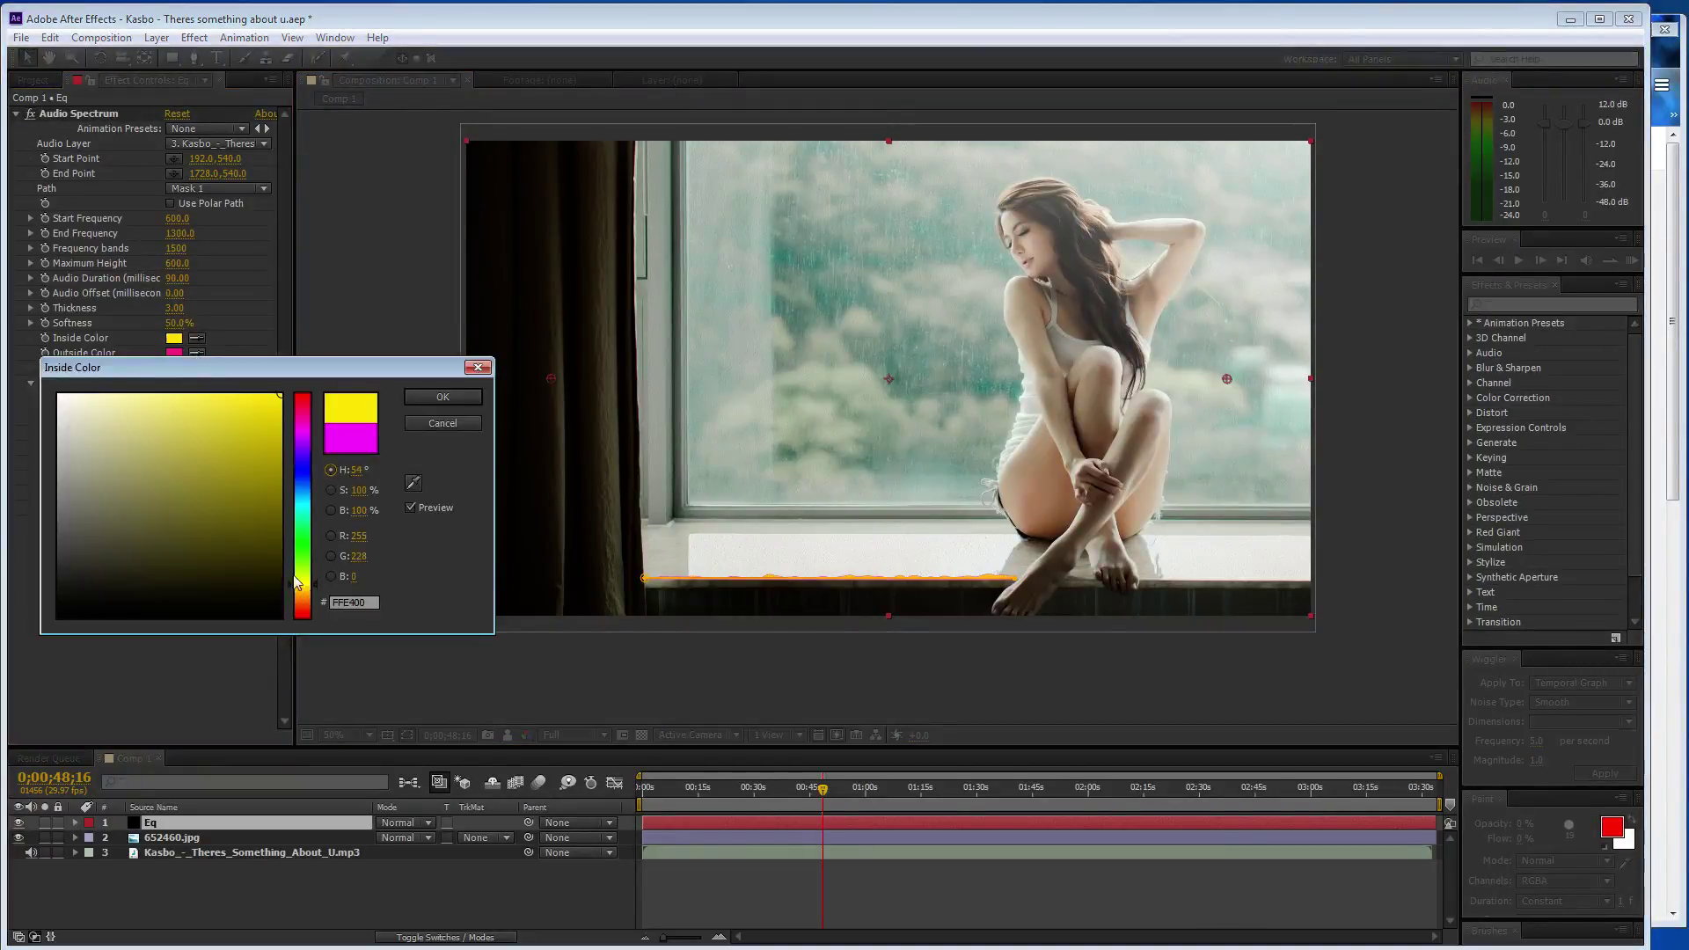
pyautogui.click(444, 399)
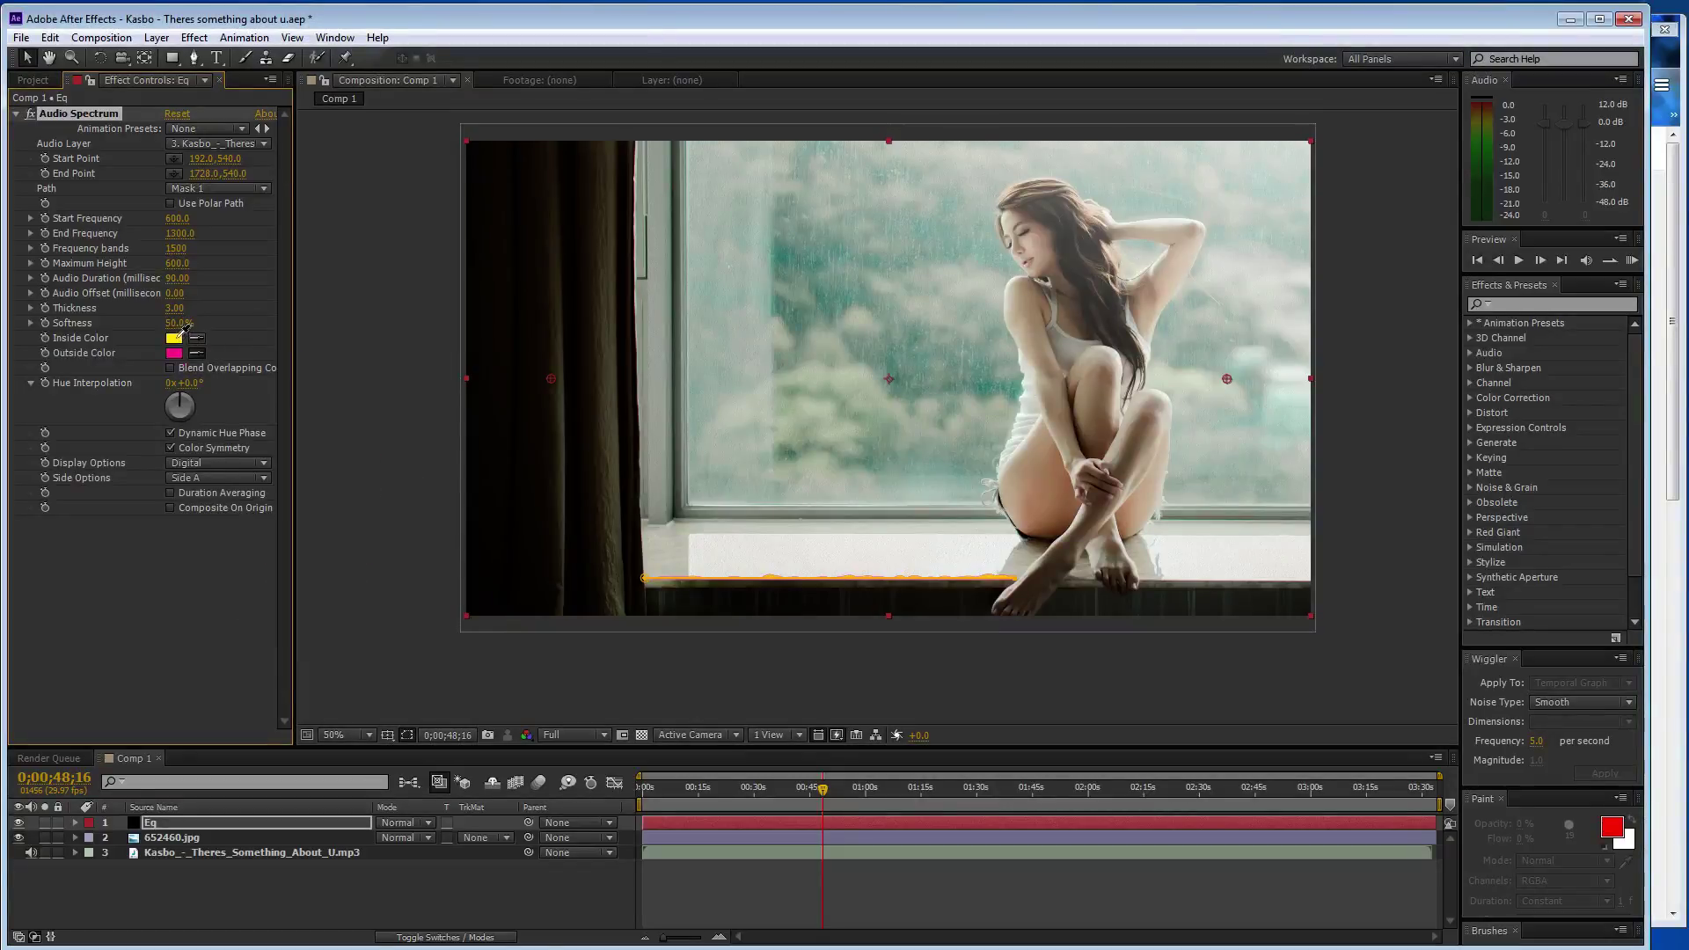
pyautogui.click(179, 336)
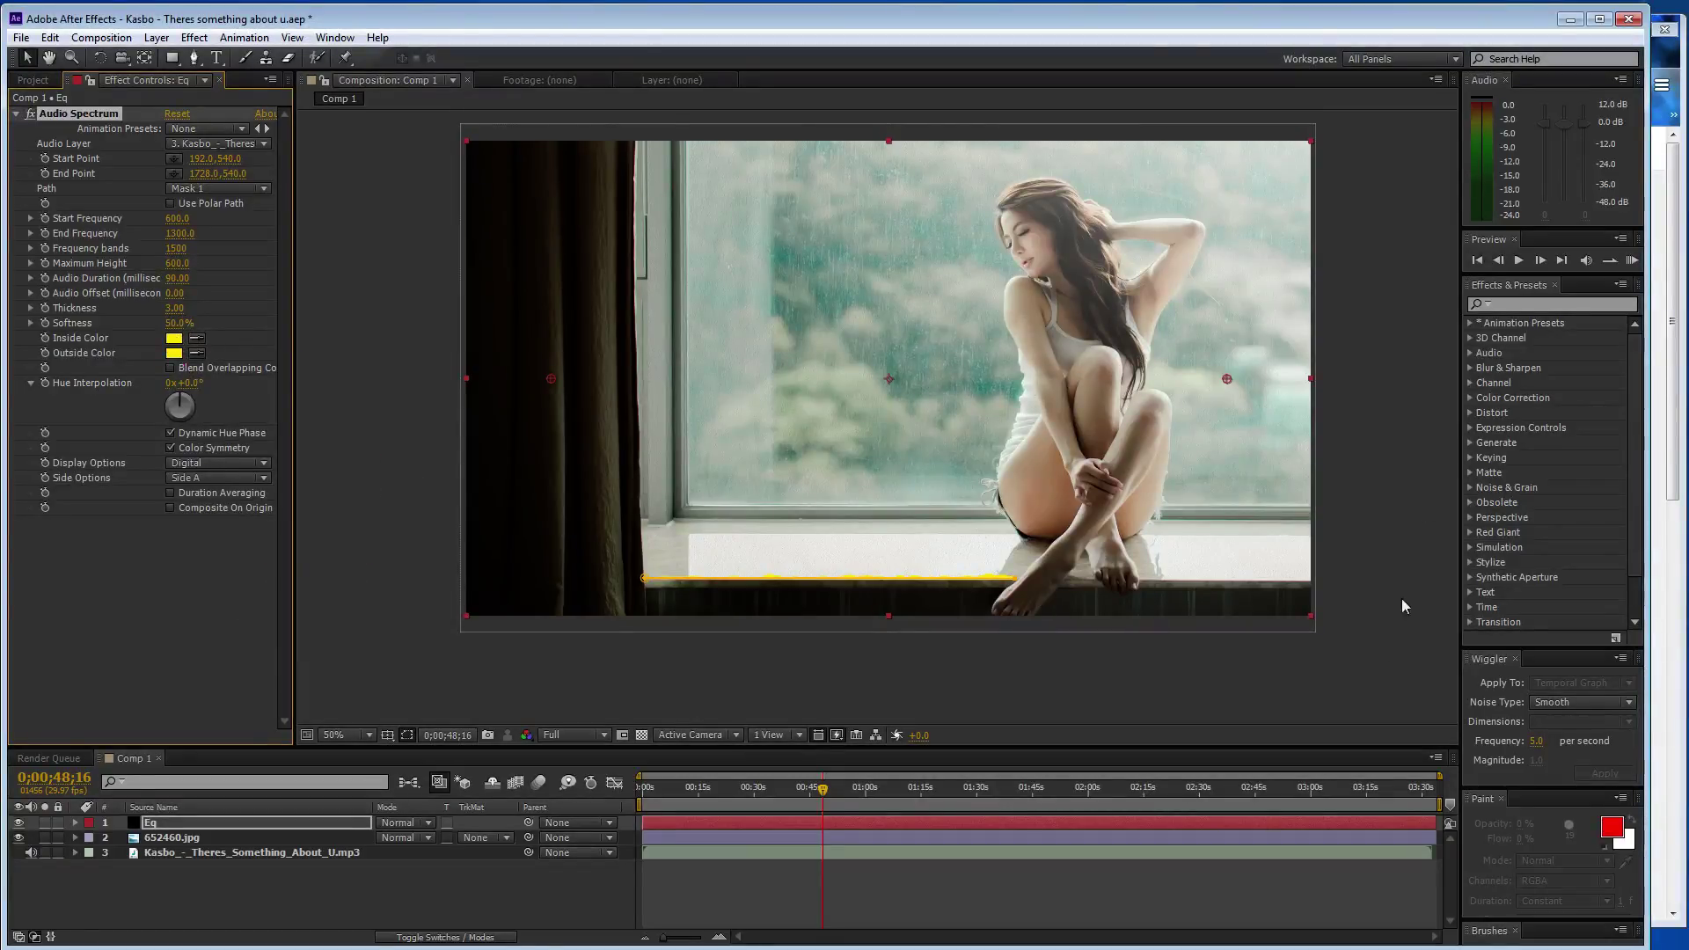
# - Find the Glow effect under Stylize and apply it to the Eq layer
pyautogui.click(1556, 304)
pyautogui.write('glow')
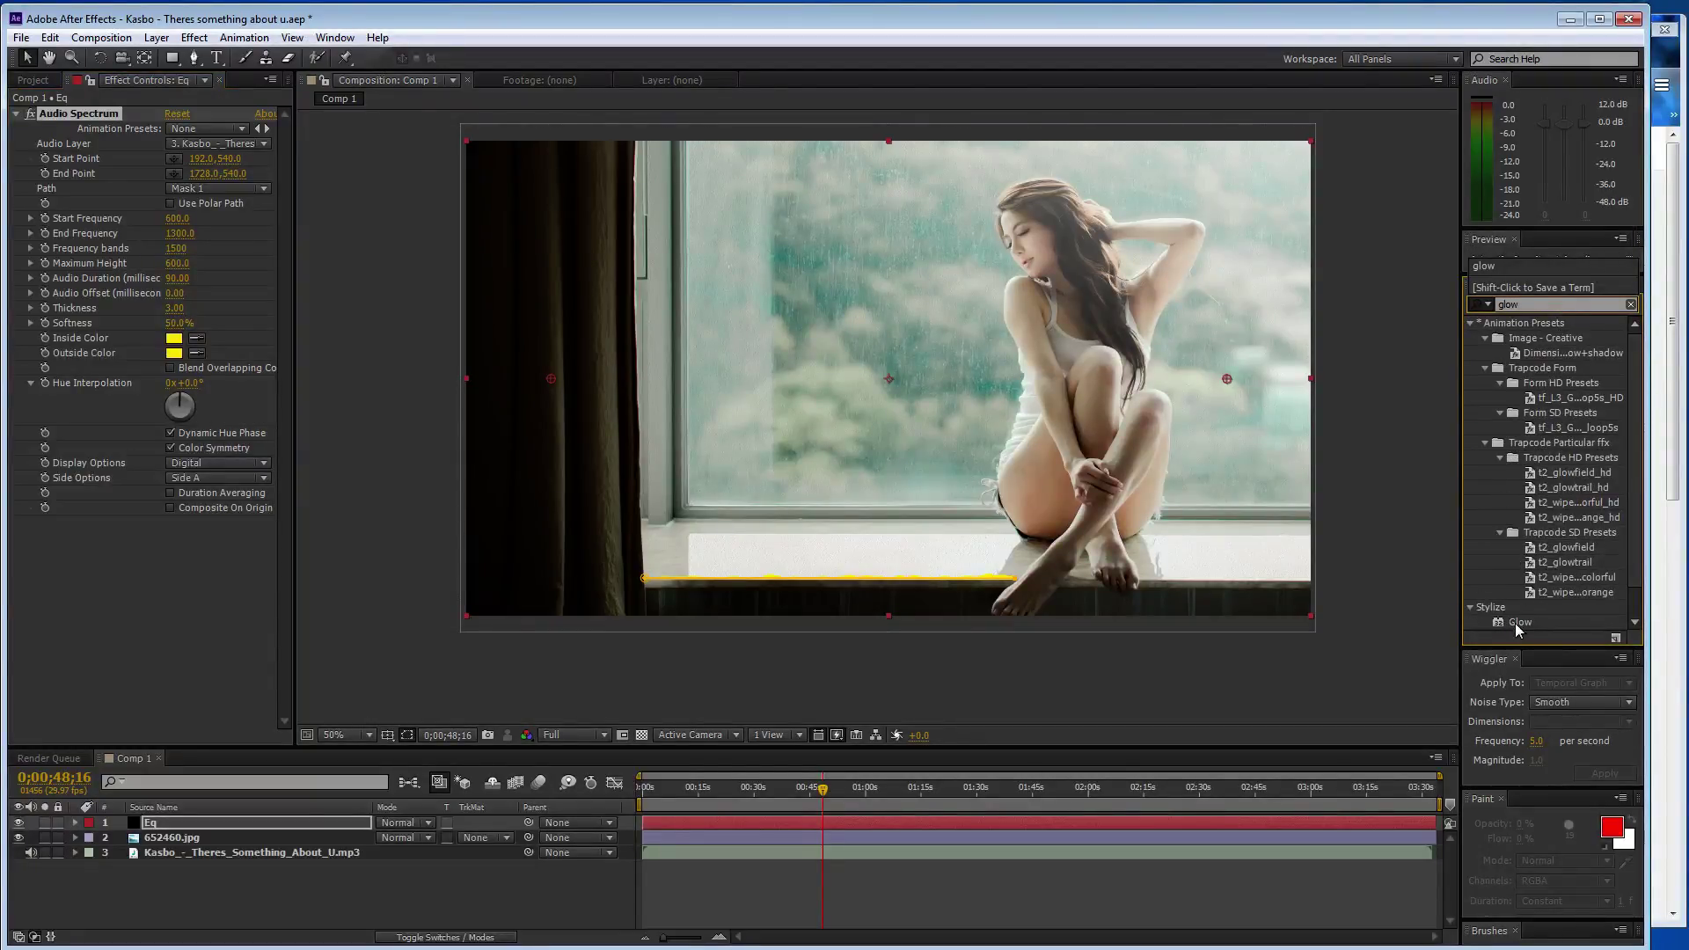
pyautogui.doubleClick(1519, 622)
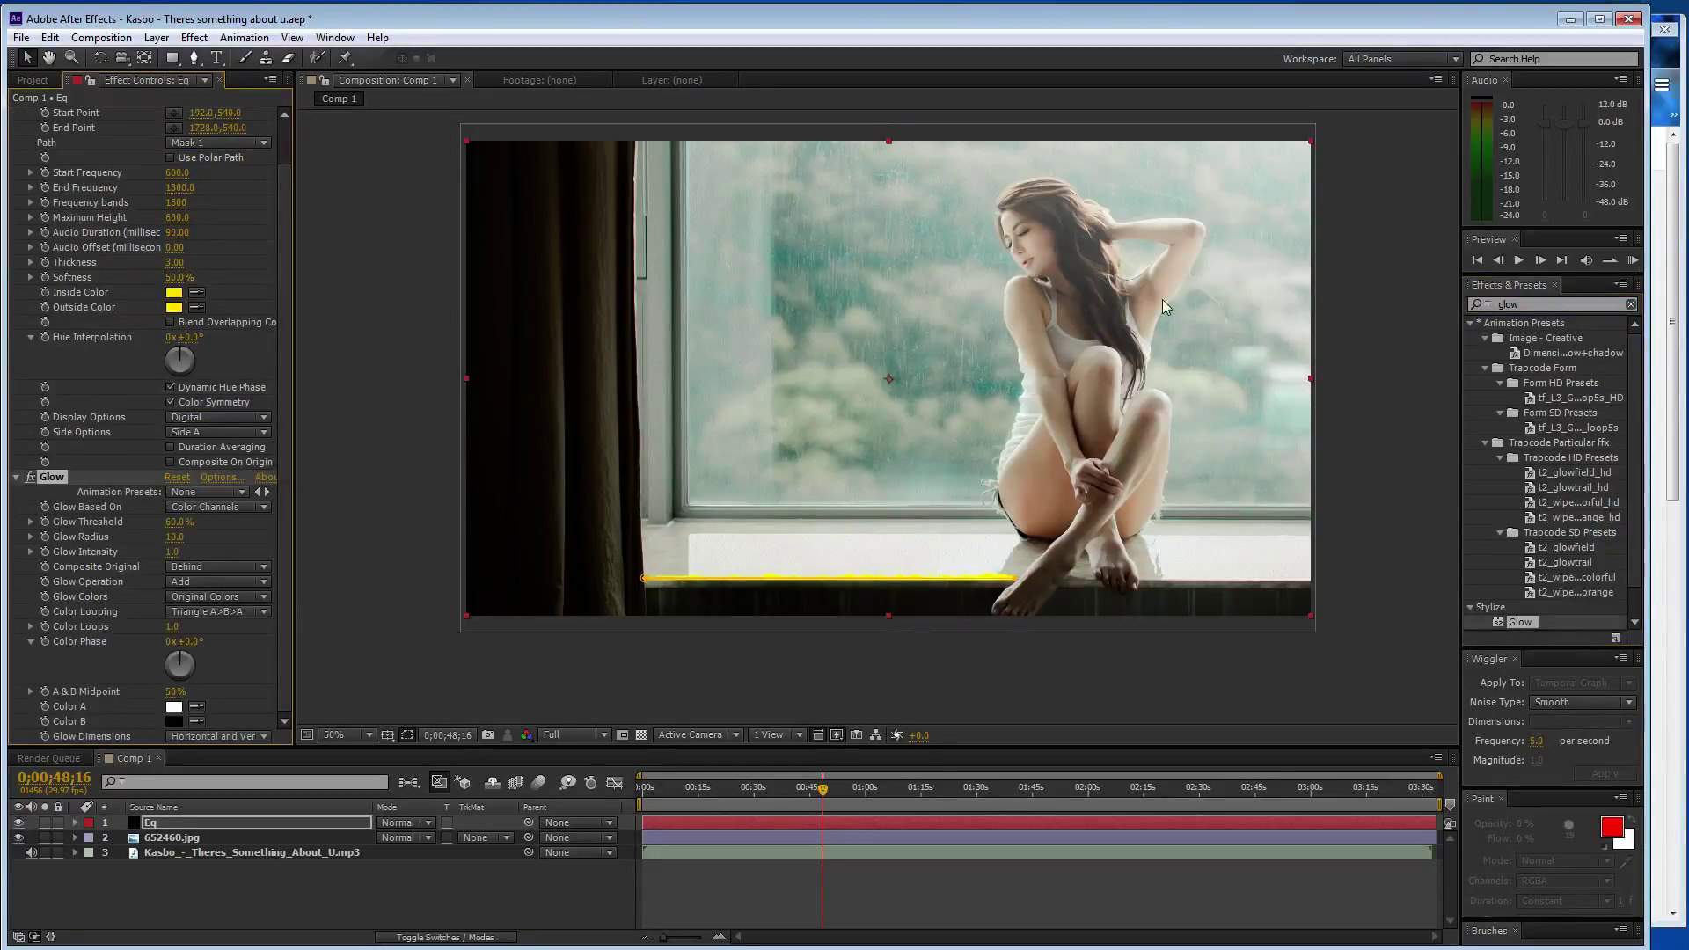
# - Sample the spectrum's inside color from the green scenery behind the window, and set the outside color to white (FFFFFF)
pyautogui.click(196, 292)
pyautogui.click(778, 301)
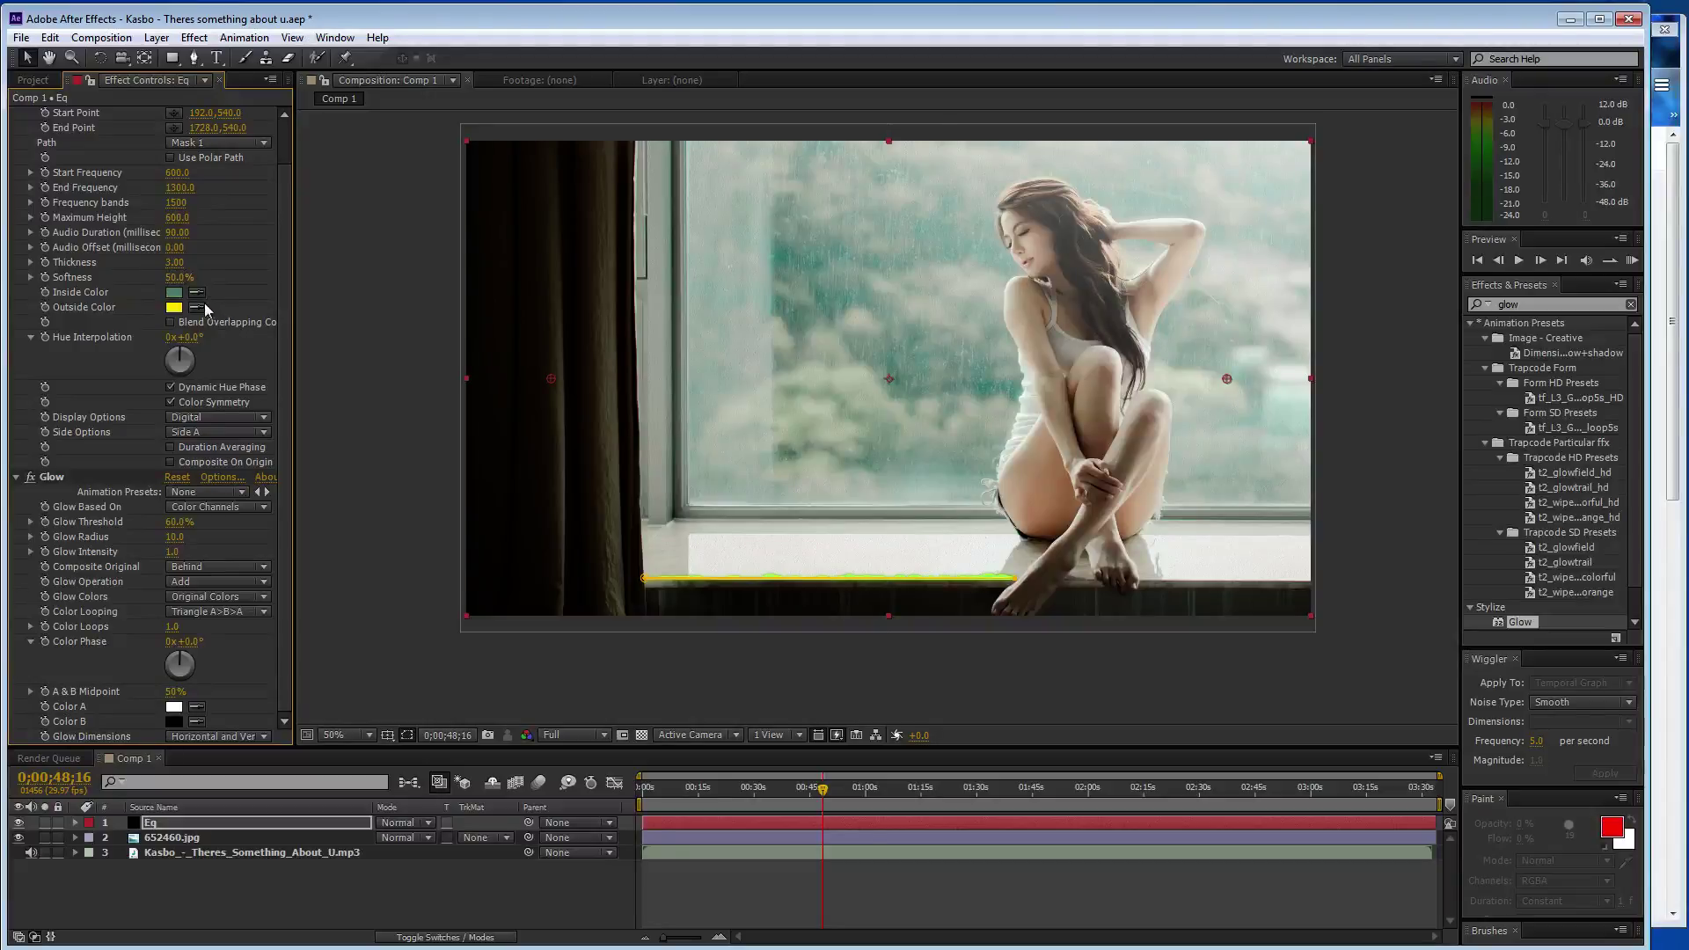
pyautogui.click(175, 292)
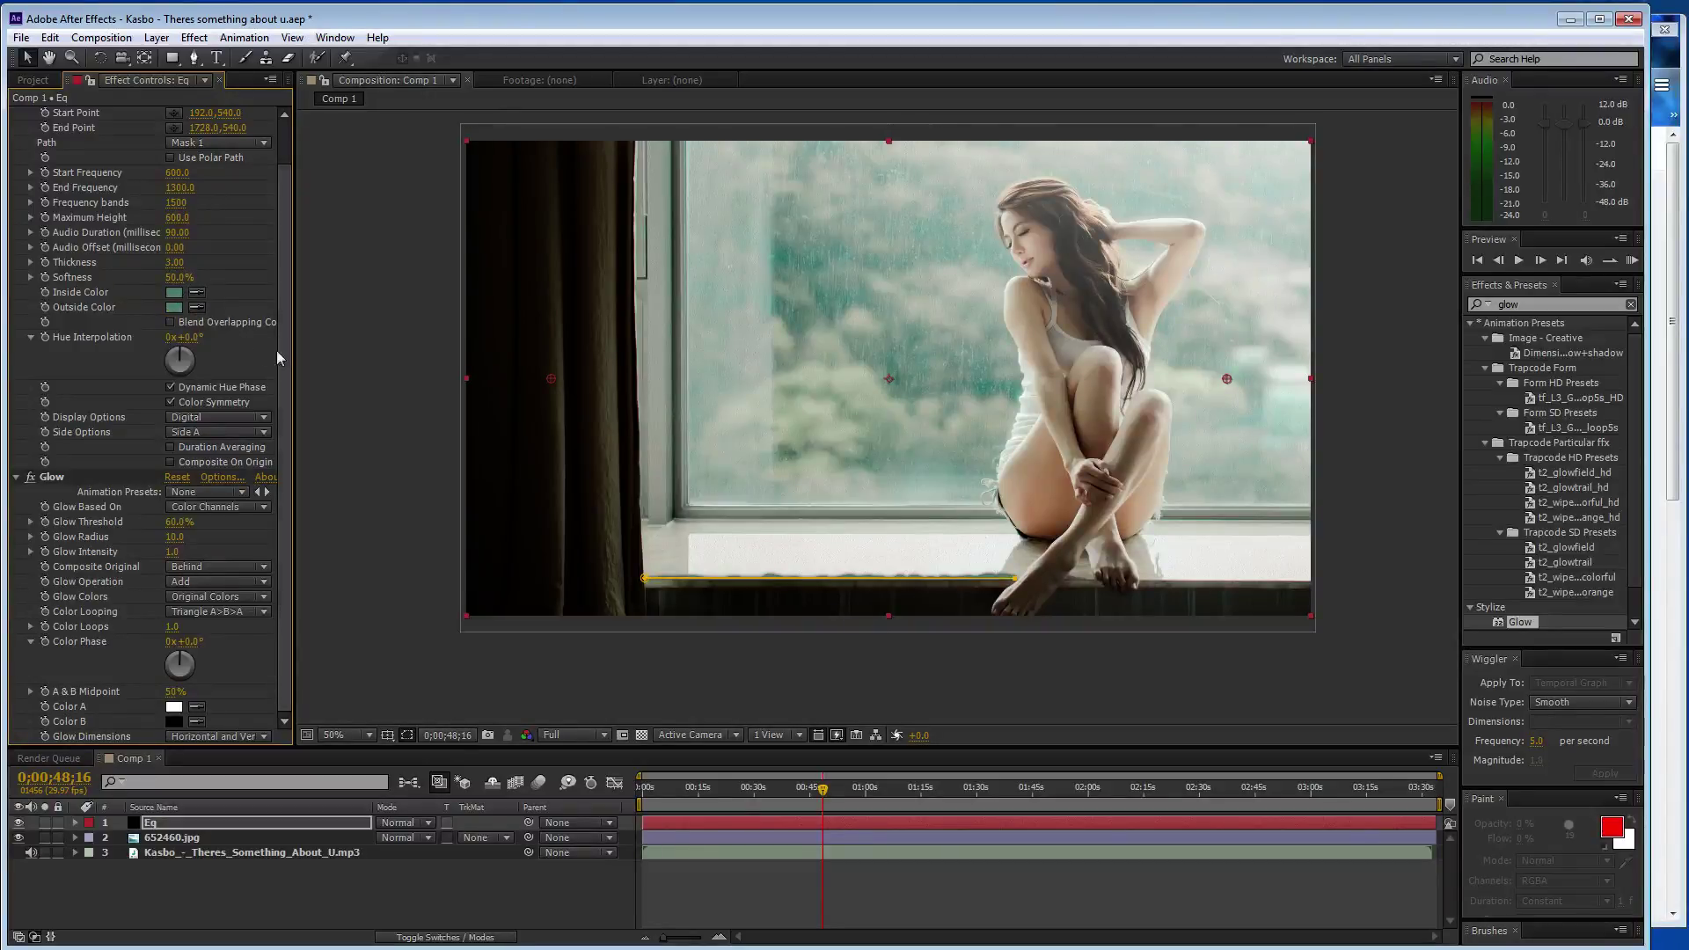
pyautogui.click(173, 307)
pyautogui.moveTo(96, 422); pyautogui.dragTo(58, 395)
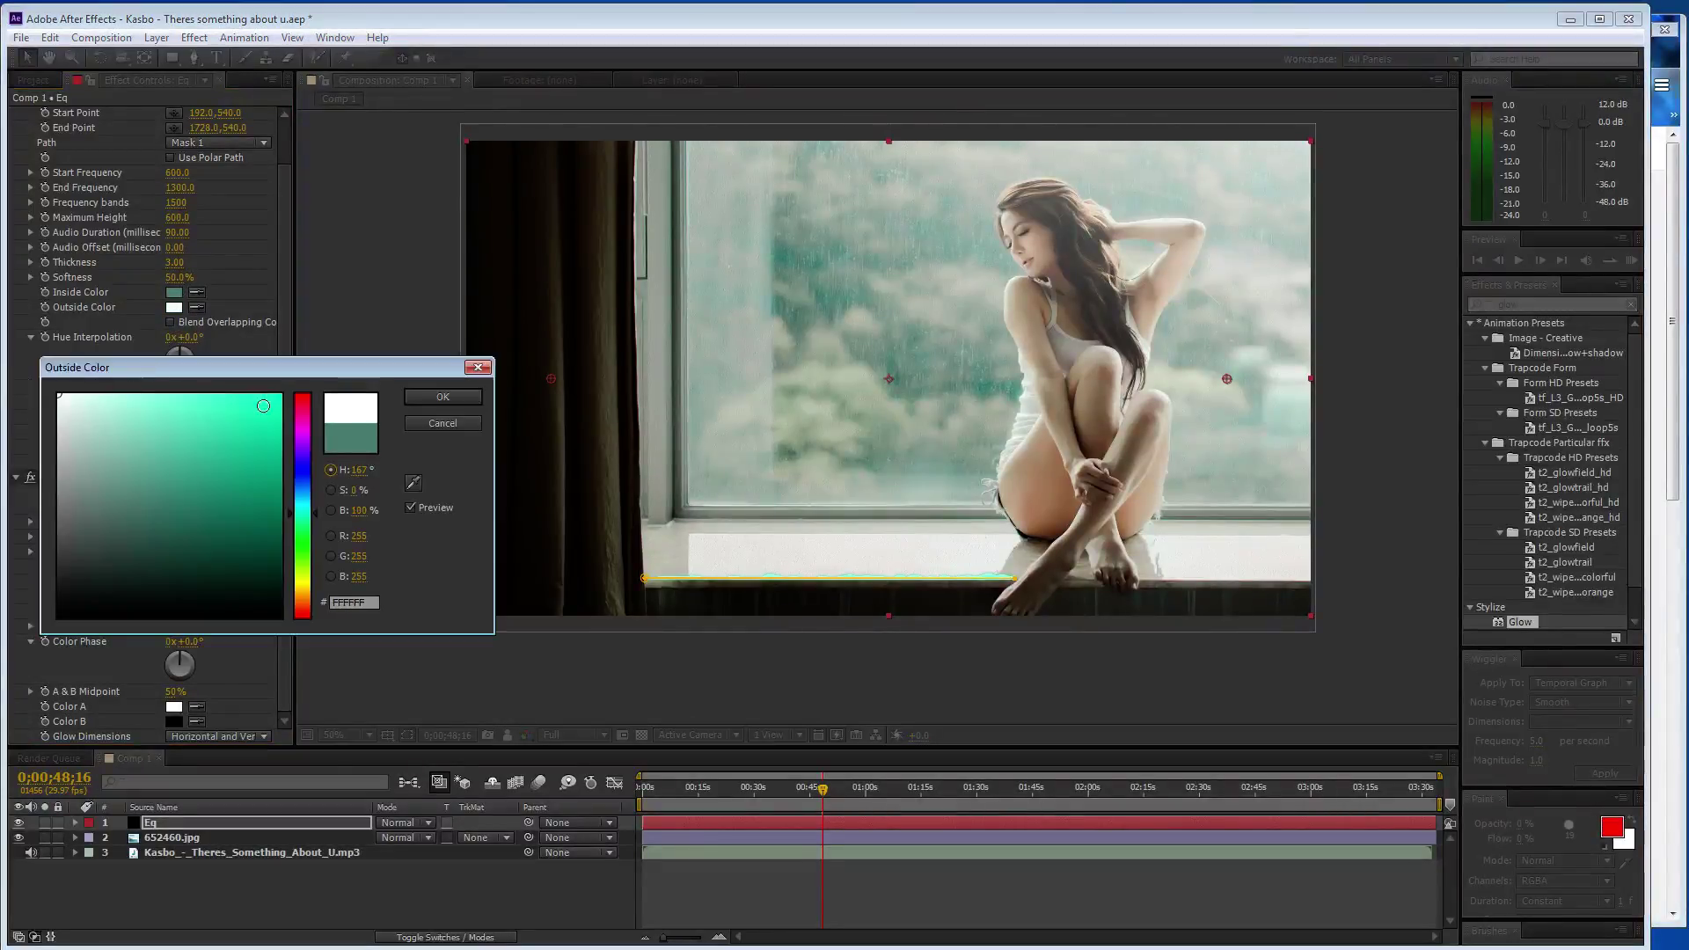
pyautogui.click(442, 396)
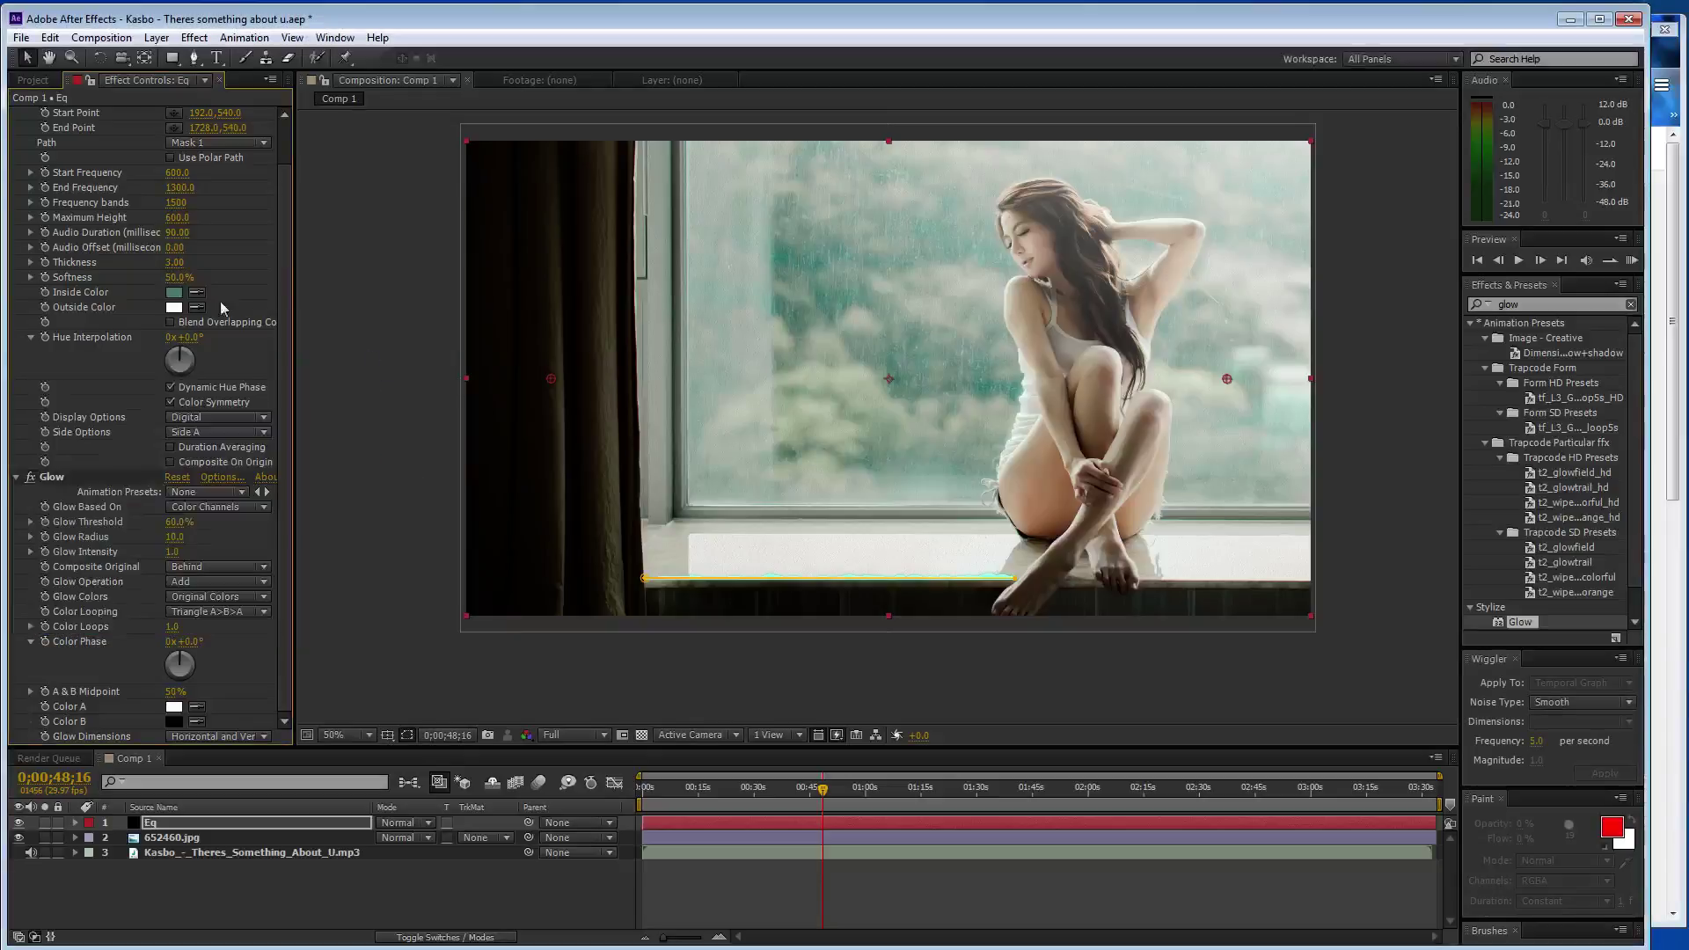
# - Set the spectrum's inside color to dark green (006D56)
pyautogui.click(172, 294)
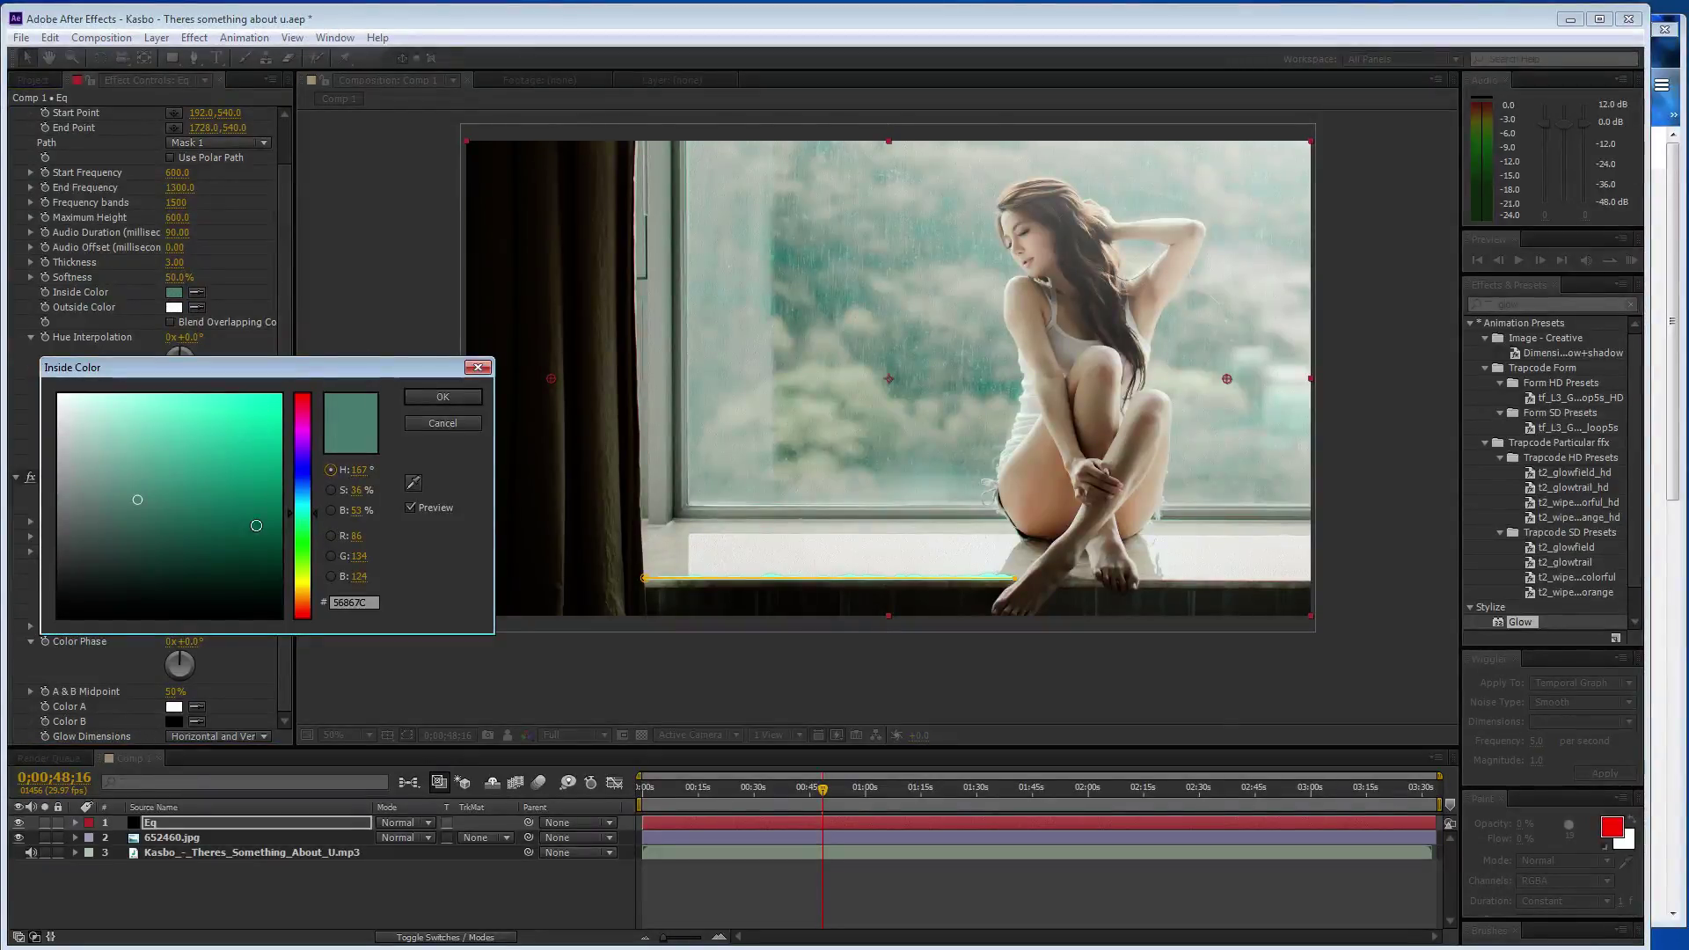
pyautogui.click(282, 397)
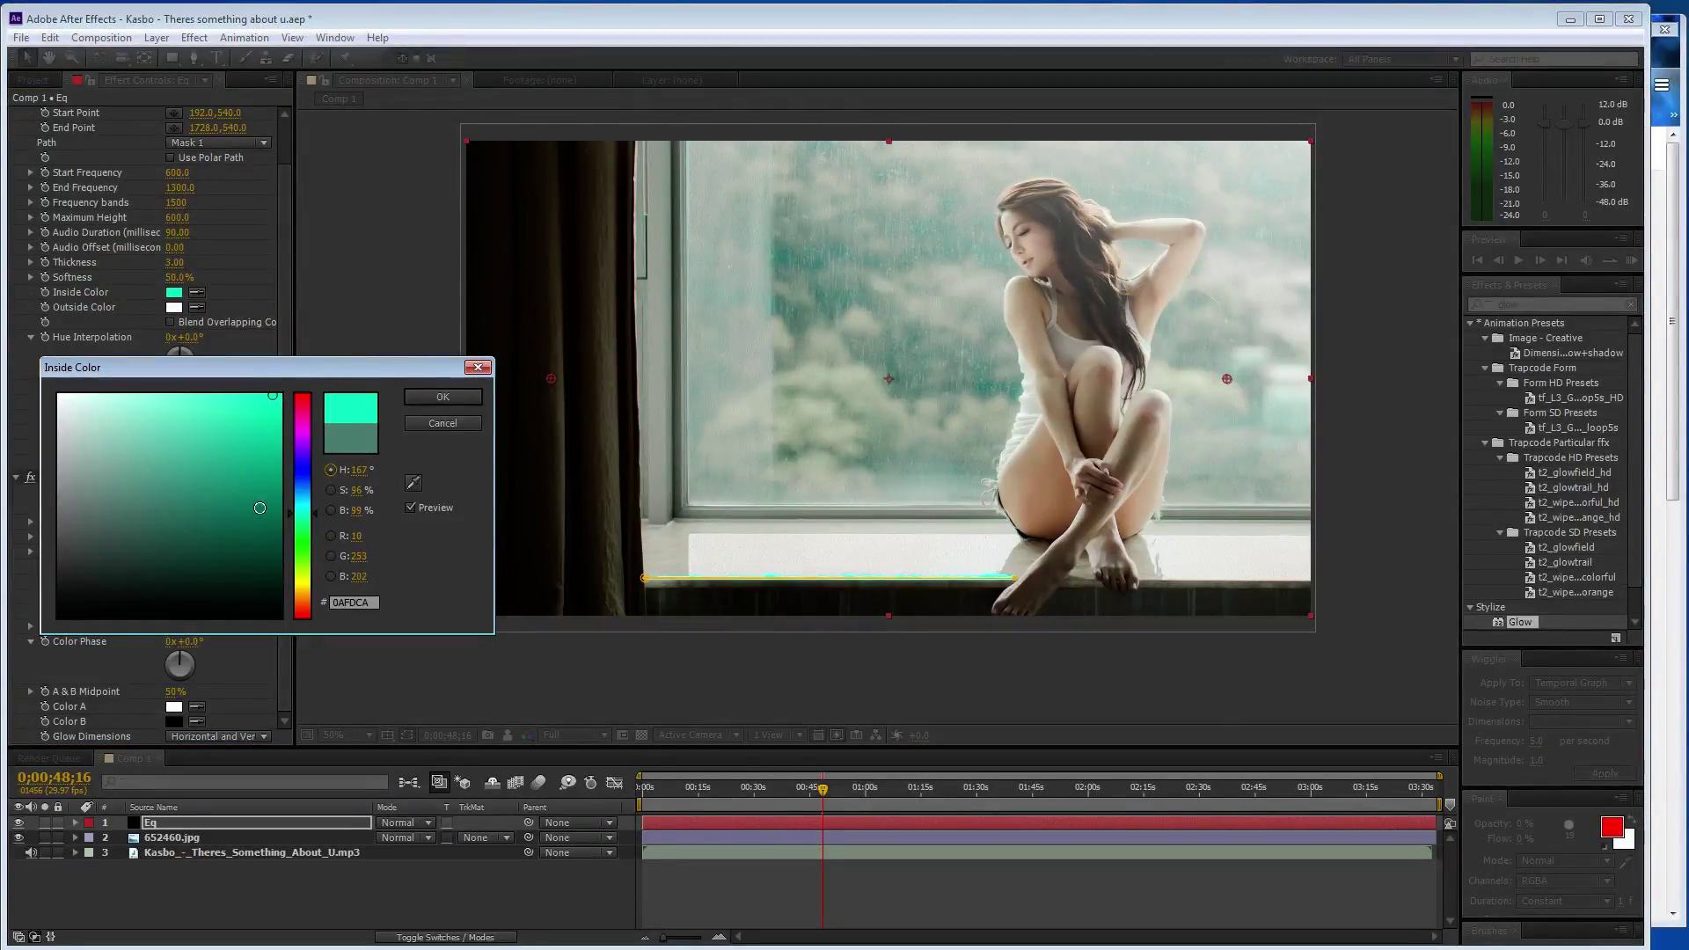
pyautogui.click(262, 523)
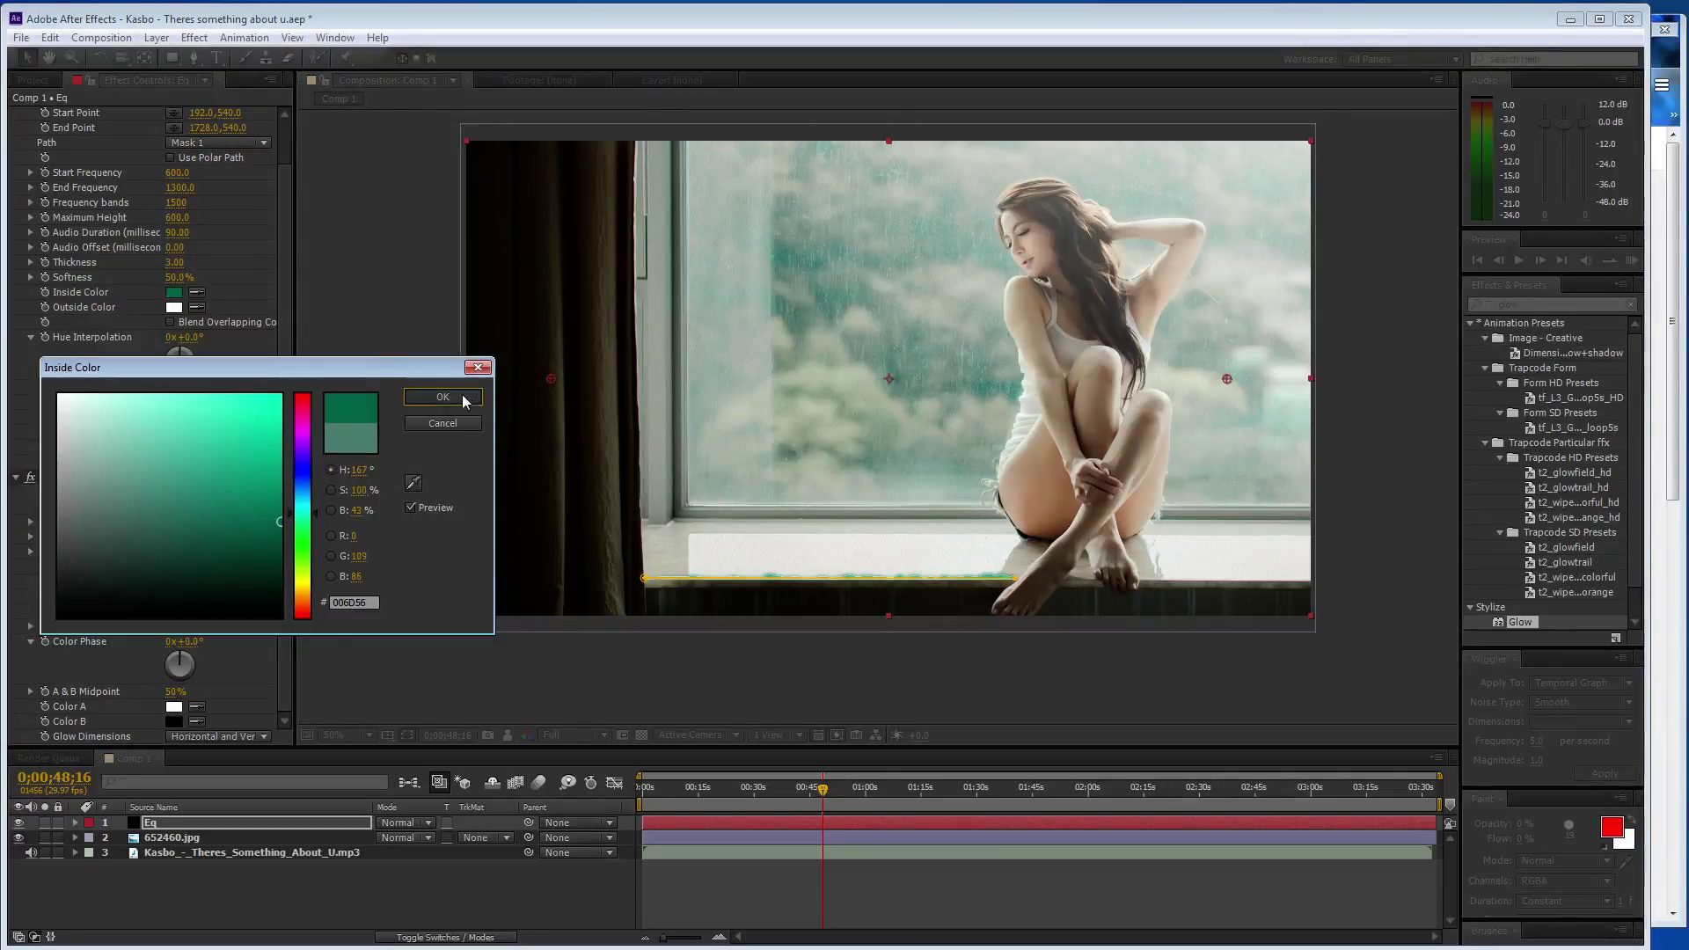
pyautogui.click(442, 397)
# - Move both endpoints of the spectrum's mask path so it runs vertically along the window's left frame up to the image's top edge
pyautogui.moveTo(1015, 577); pyautogui.dragTo(664, 301)
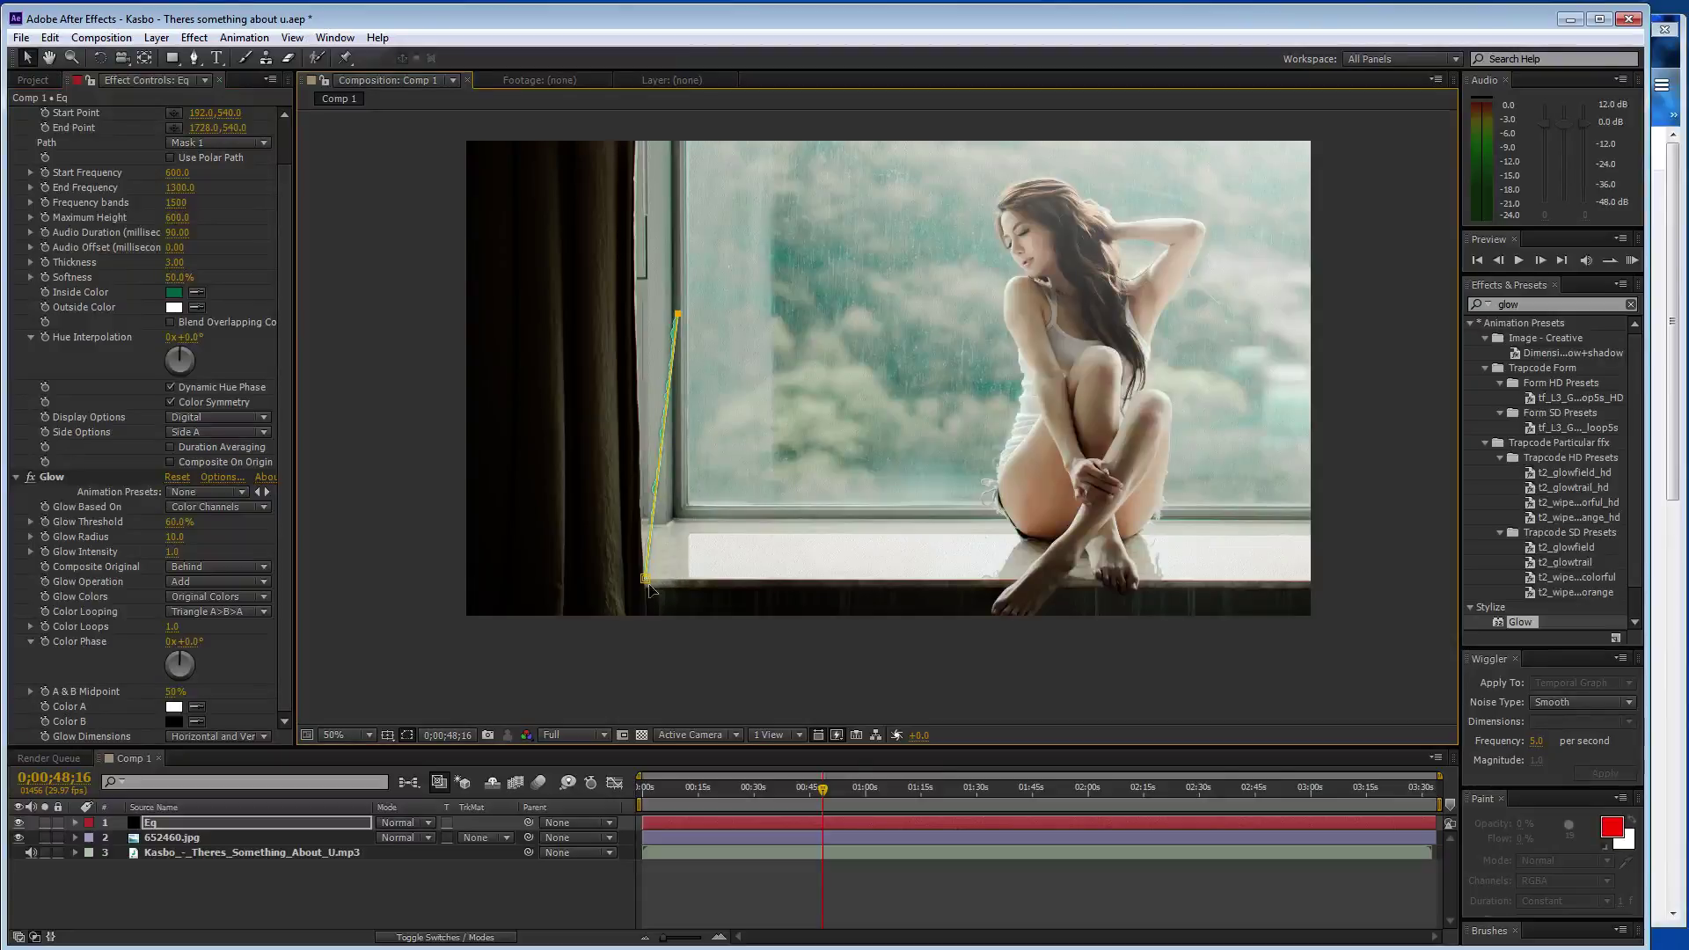
pyautogui.moveTo(647, 573); pyautogui.dragTo(675, 514)
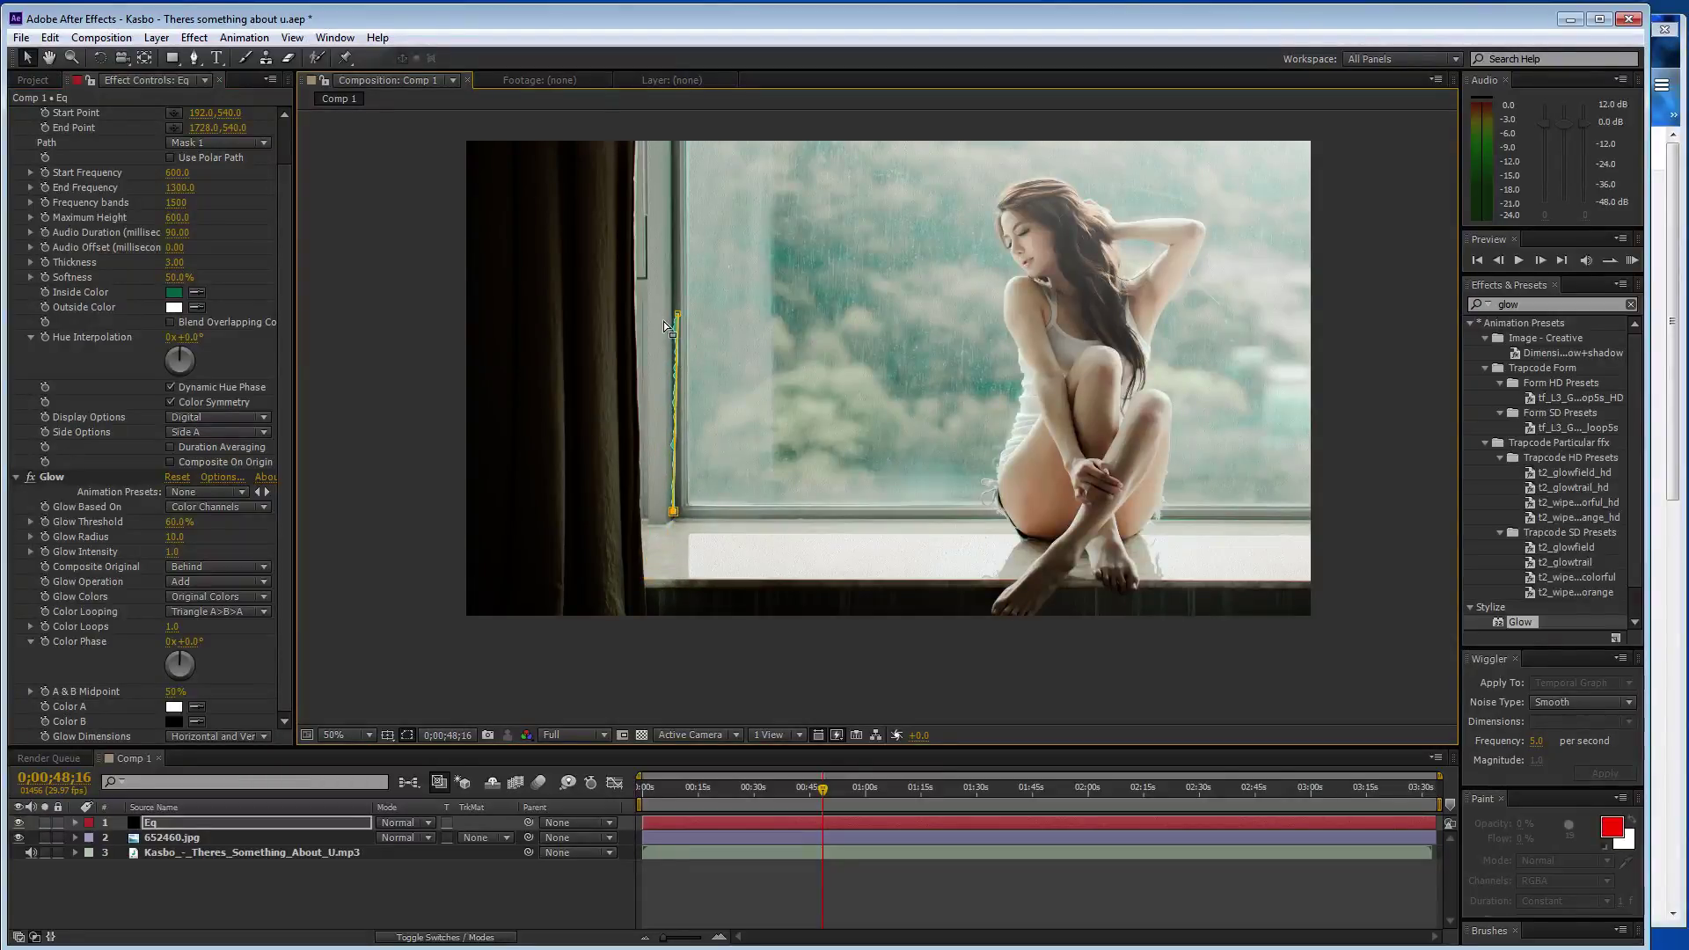
pyautogui.moveTo(680, 315); pyautogui.dragTo(670, 143)
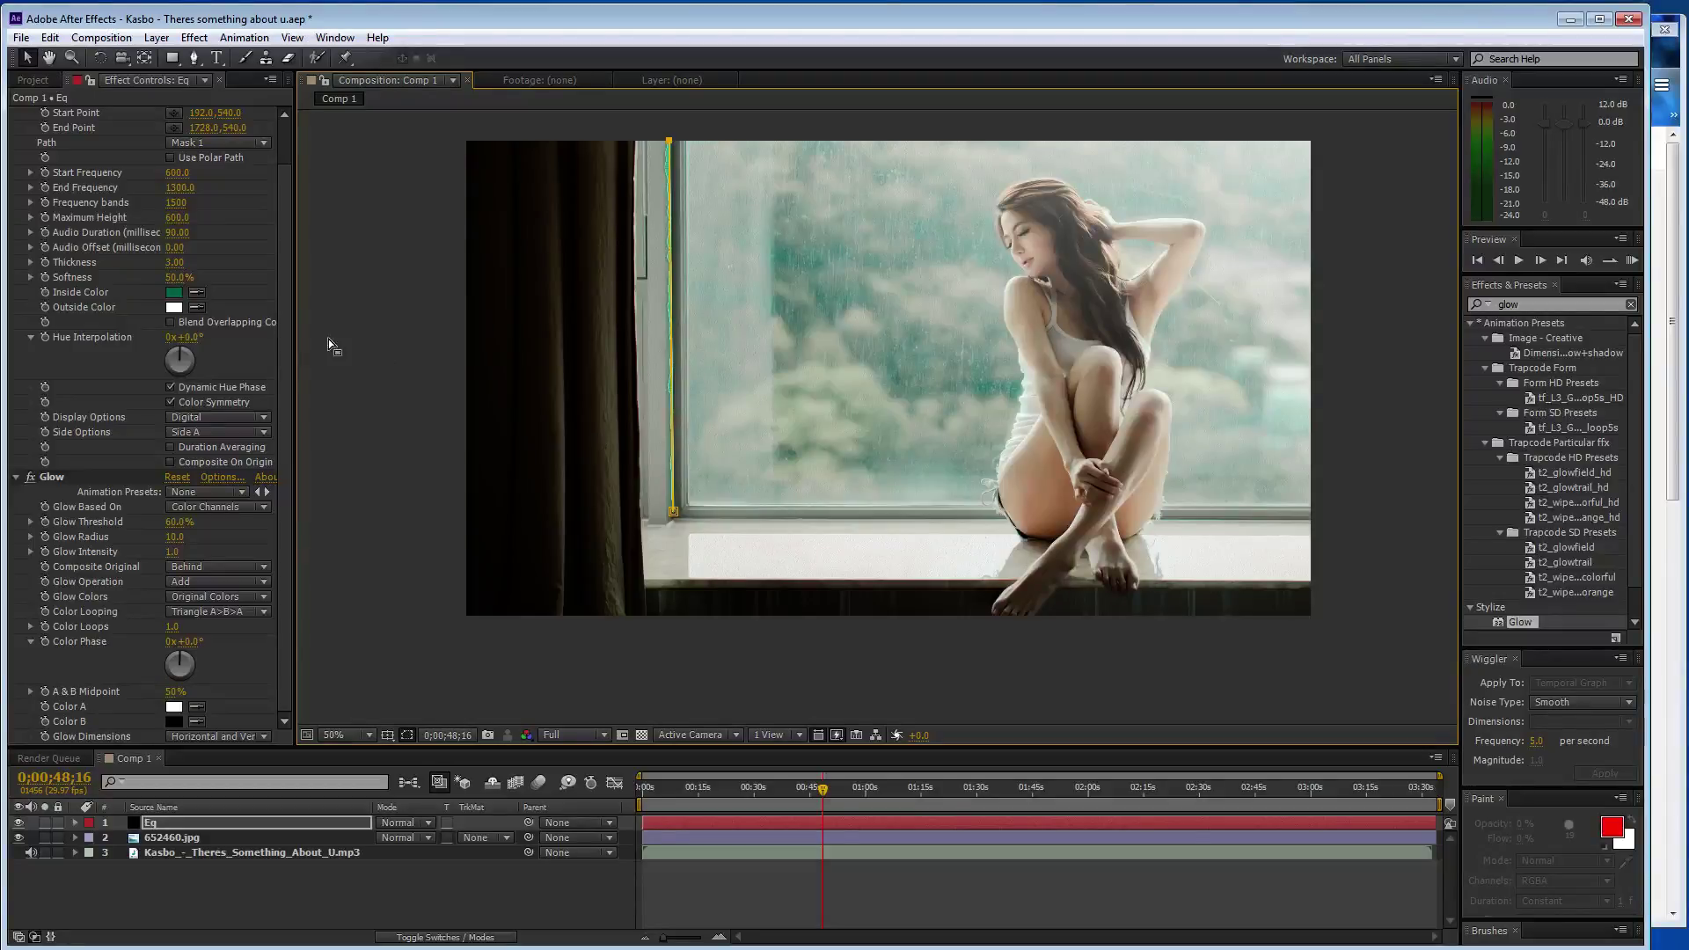
# - Set the spectrum's inside color to bright cyan (43E8FC) and deselect the Eq layer
pyautogui.click(177, 293)
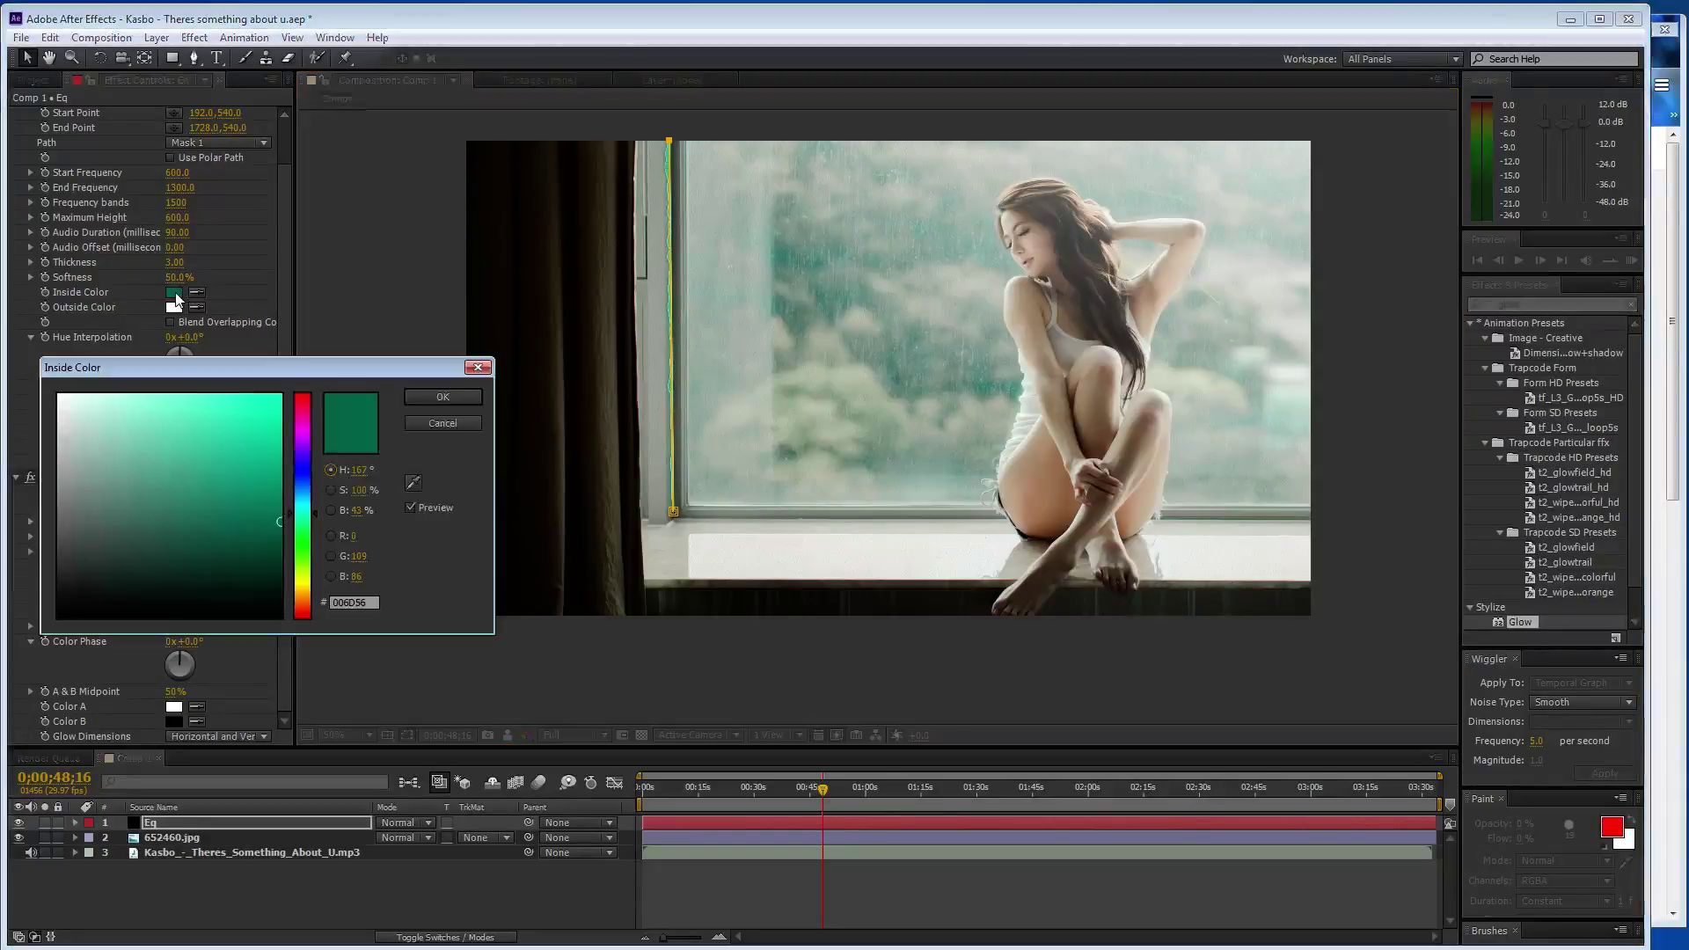
pyautogui.click(302, 502)
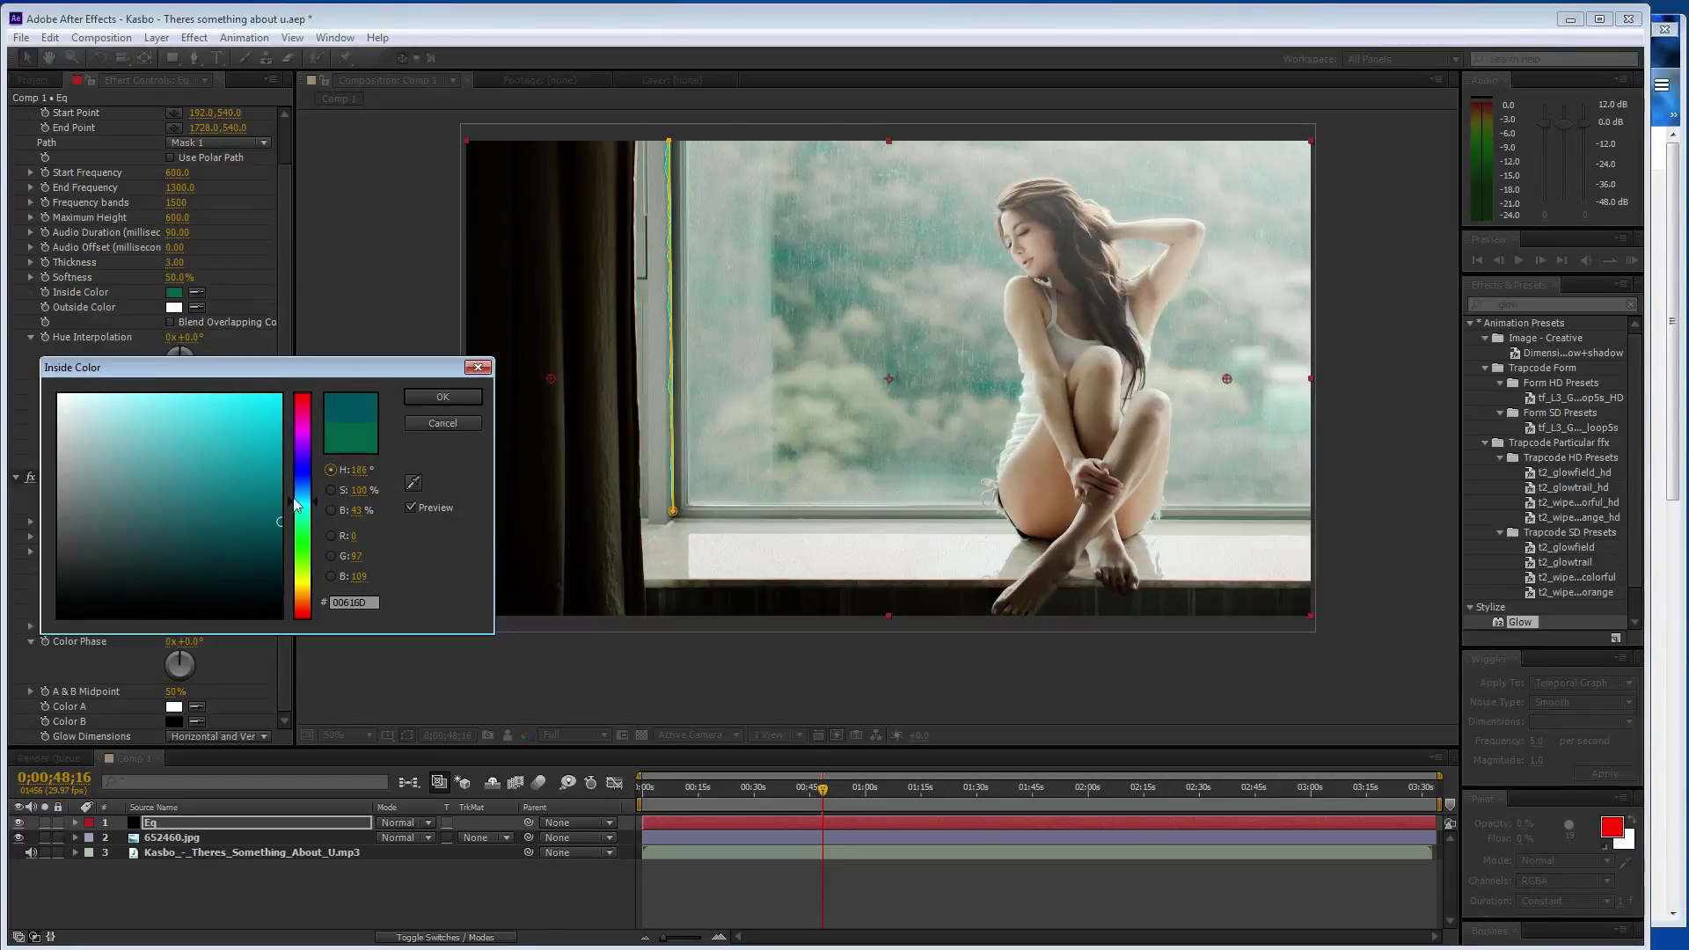
pyautogui.click(225, 393)
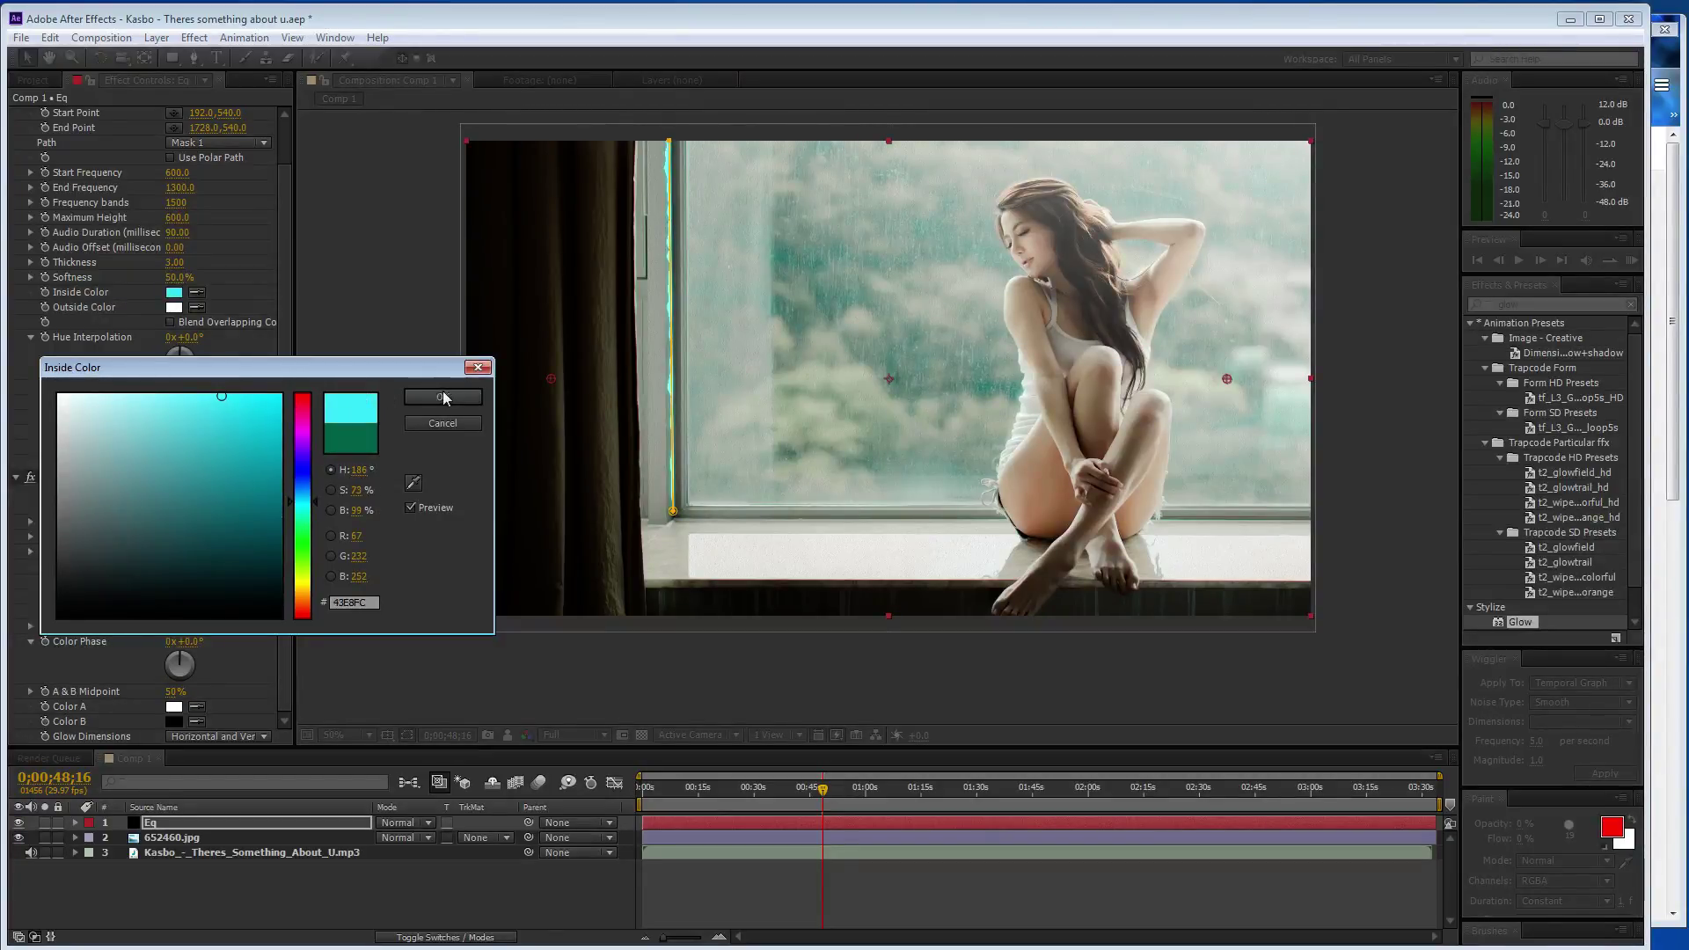
pyautogui.click(445, 396)
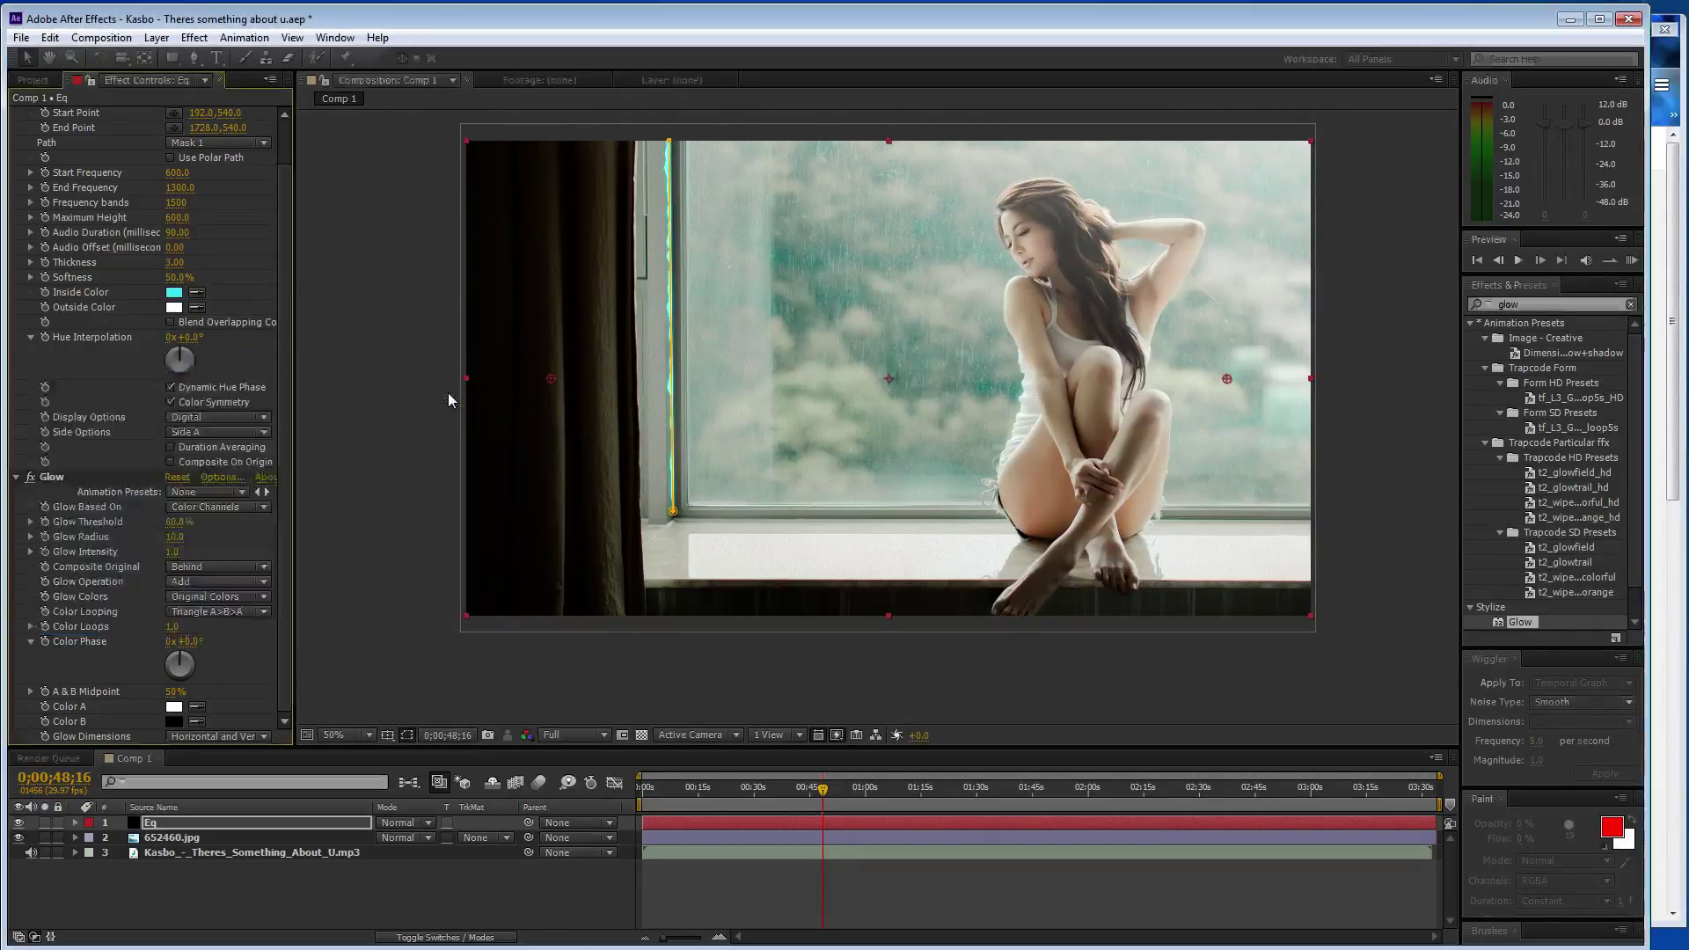
pyautogui.click(359, 559)
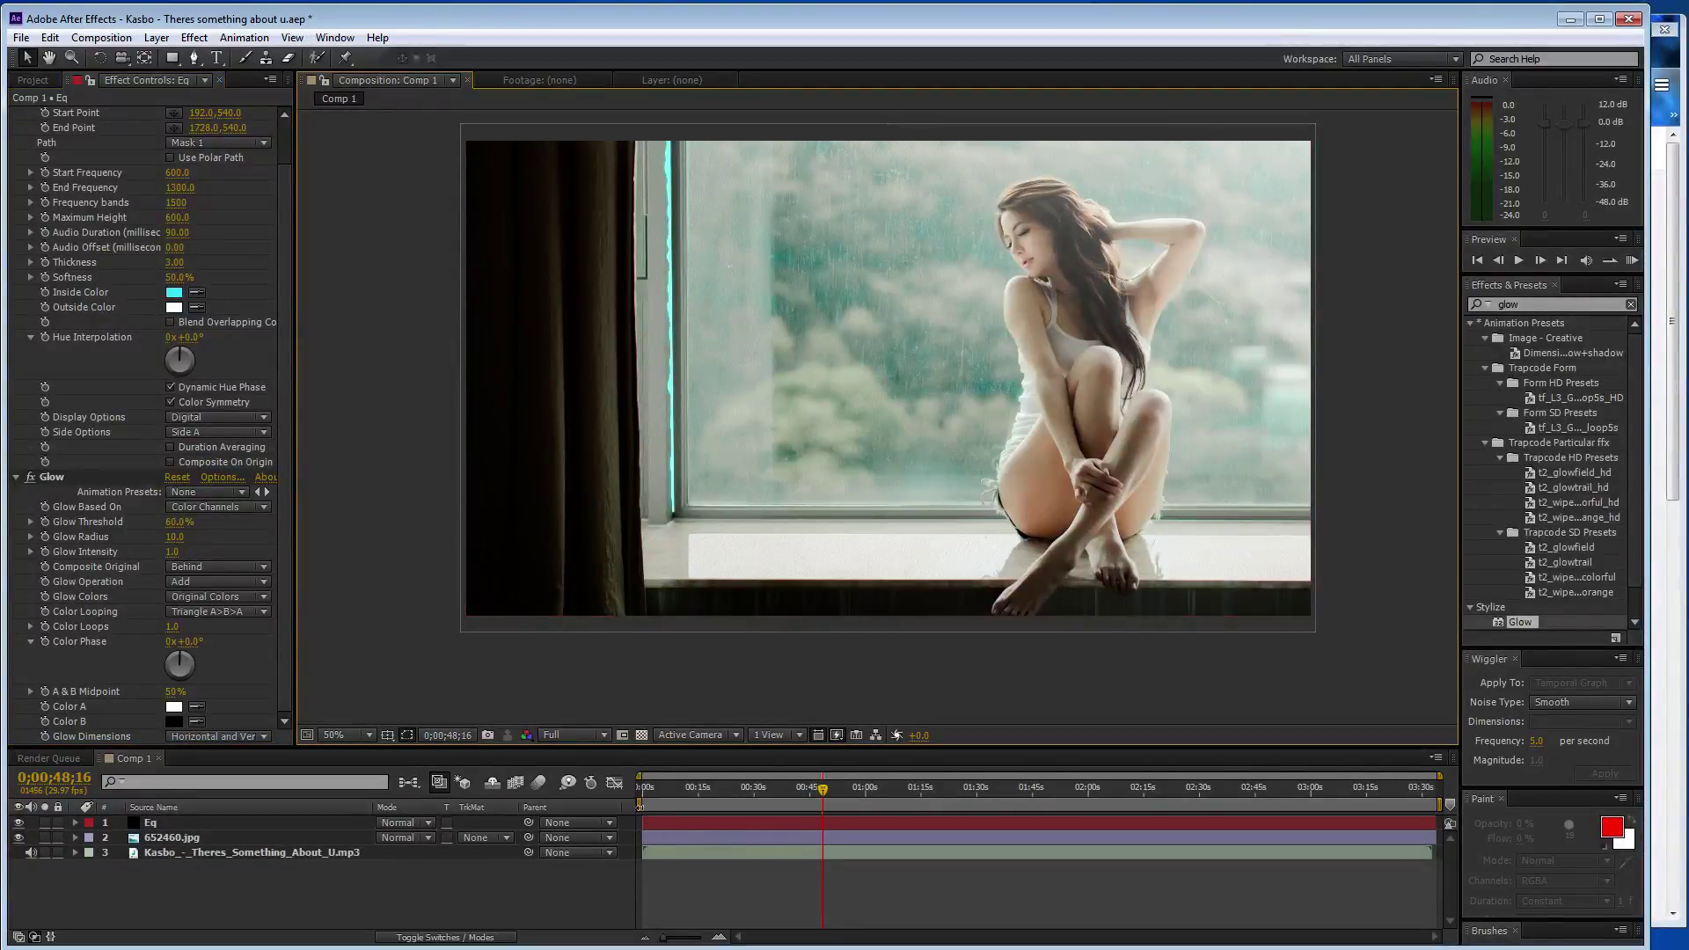
# - Preview the spectrum along the window frame with audio and save the project
pyautogui.press('KP_0')
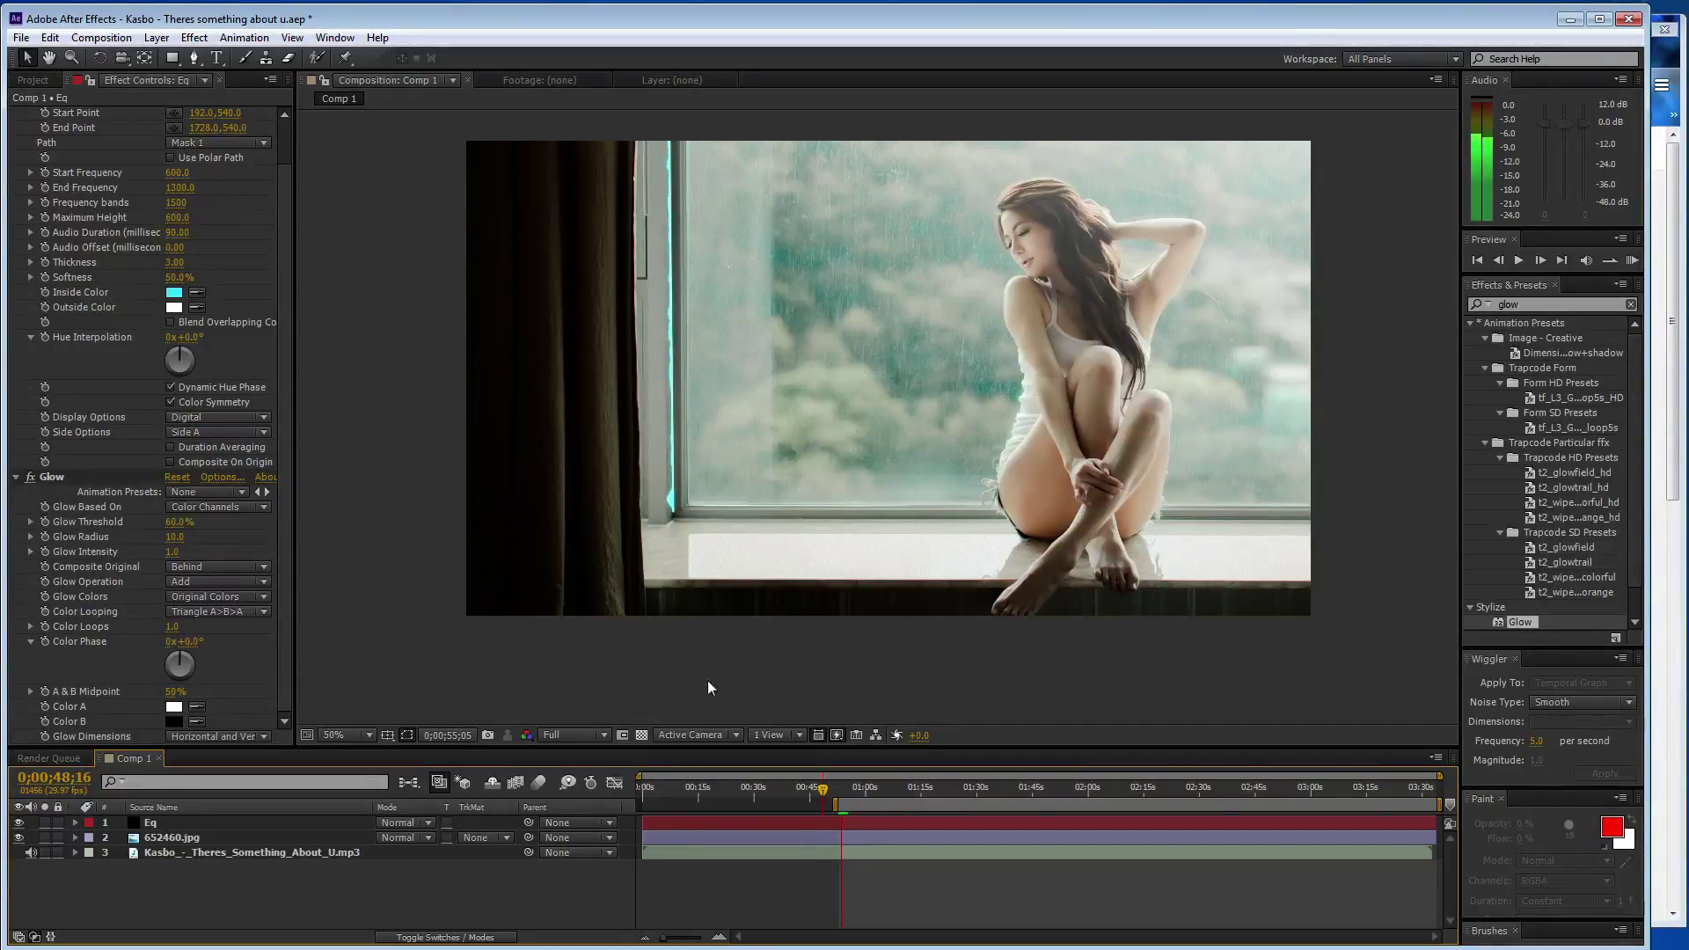
pyautogui.click(613, 701)
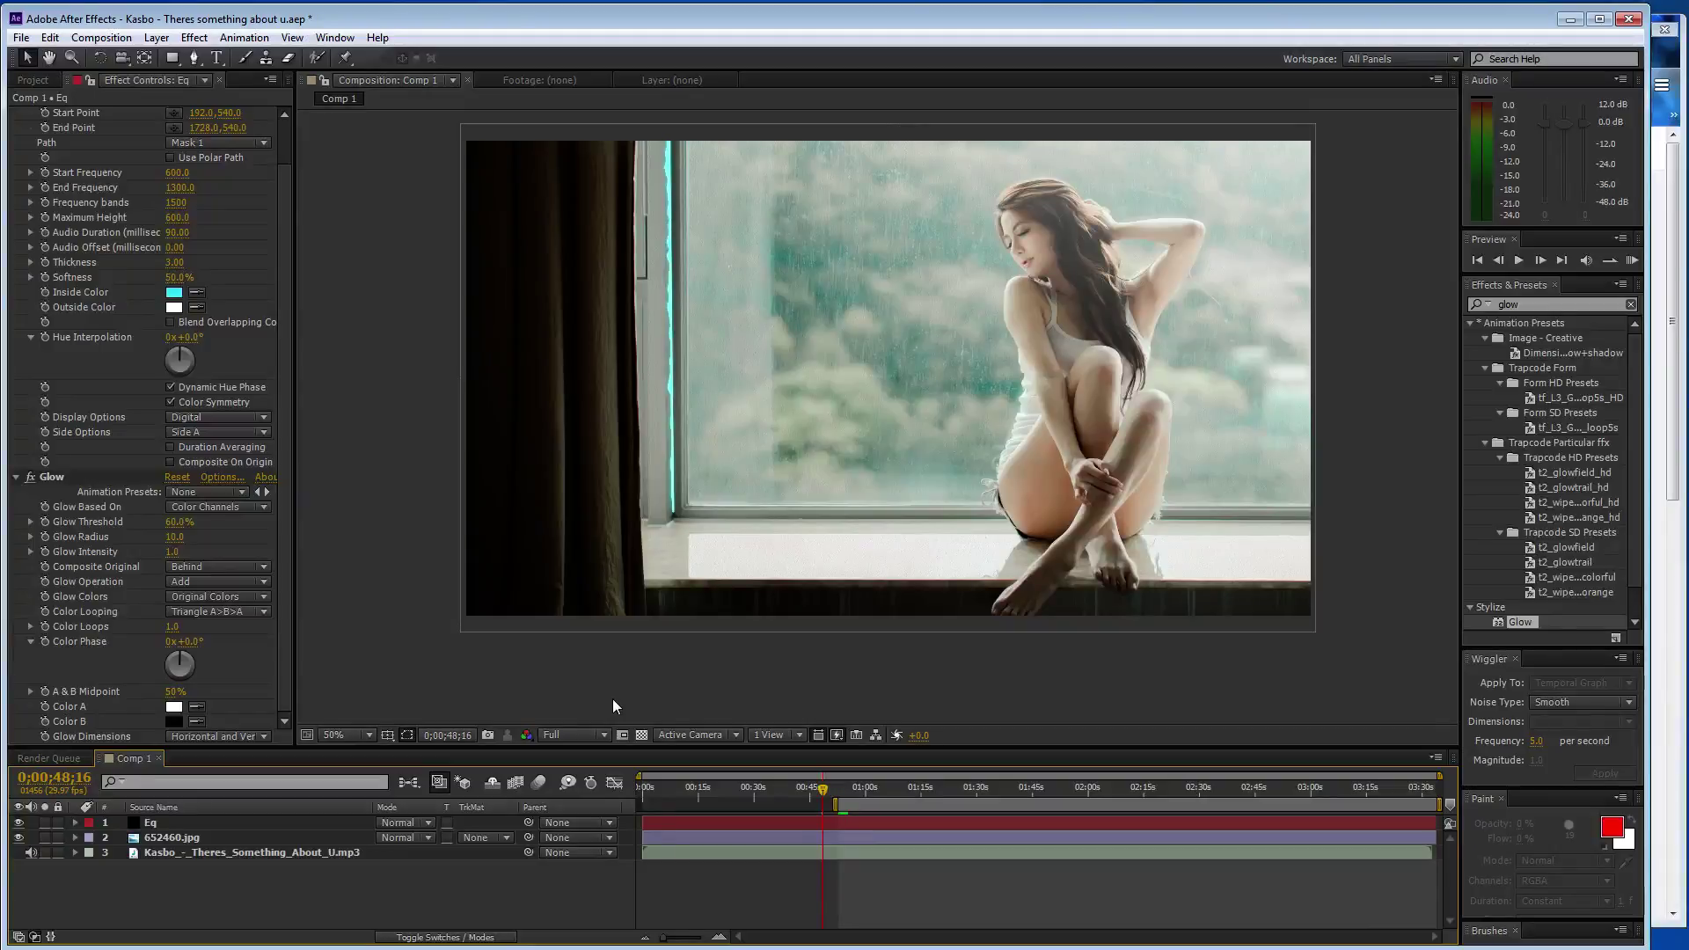
pyautogui.hotkey('ctrl', 's')
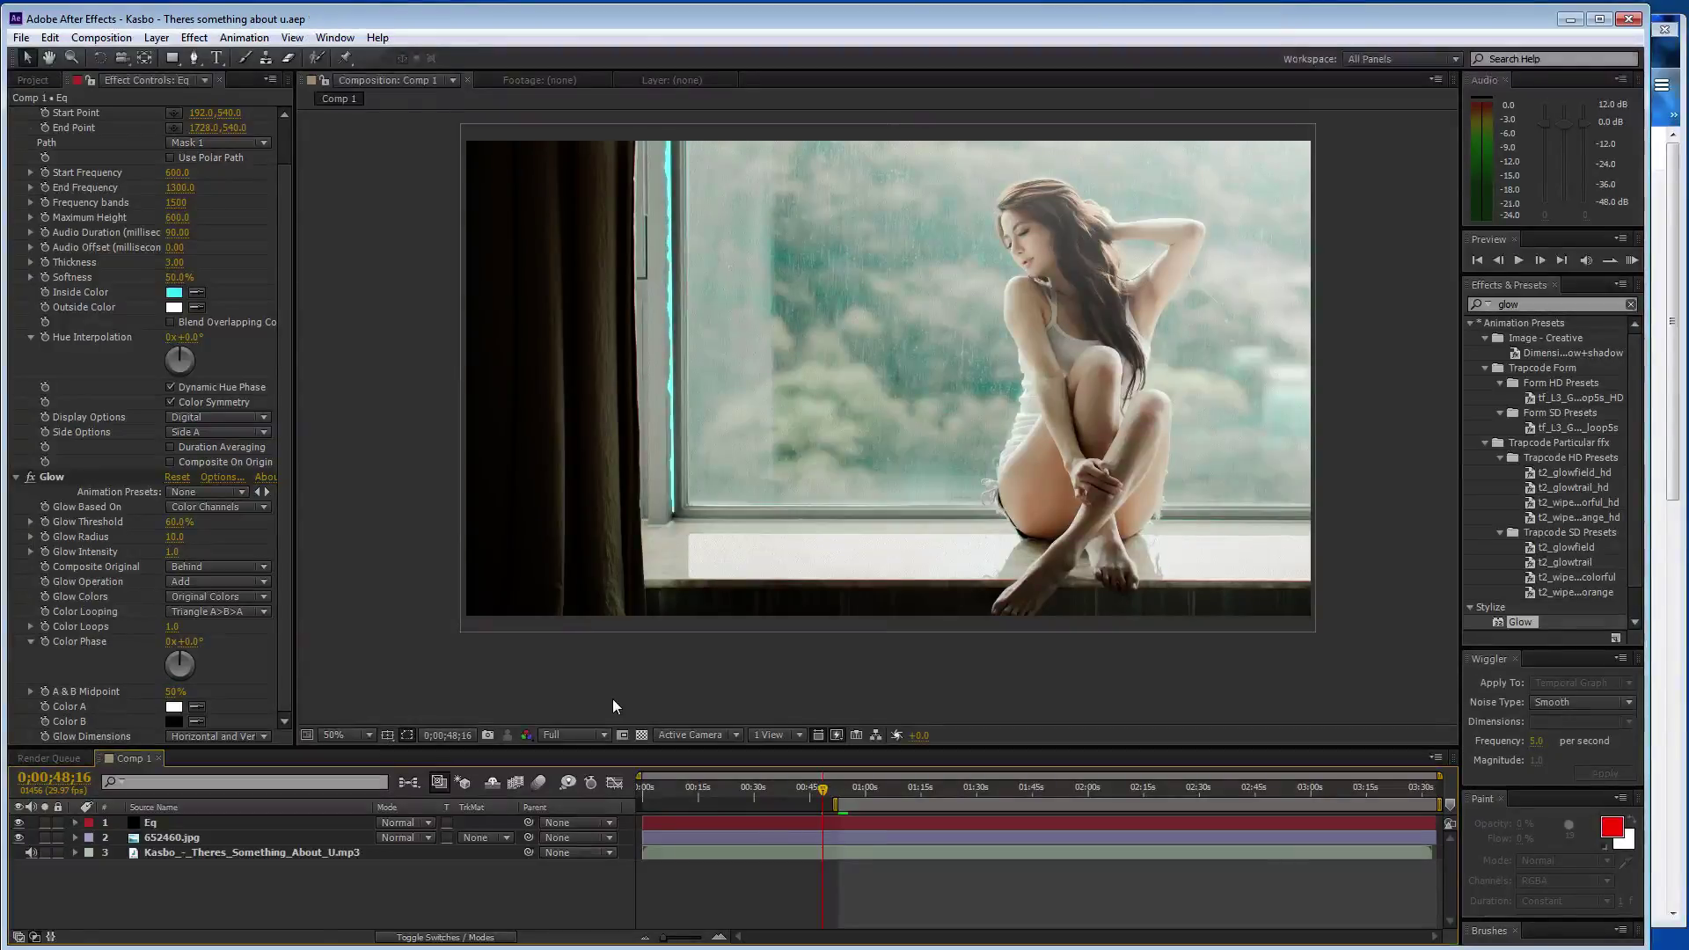
pyautogui.click(814, 612)
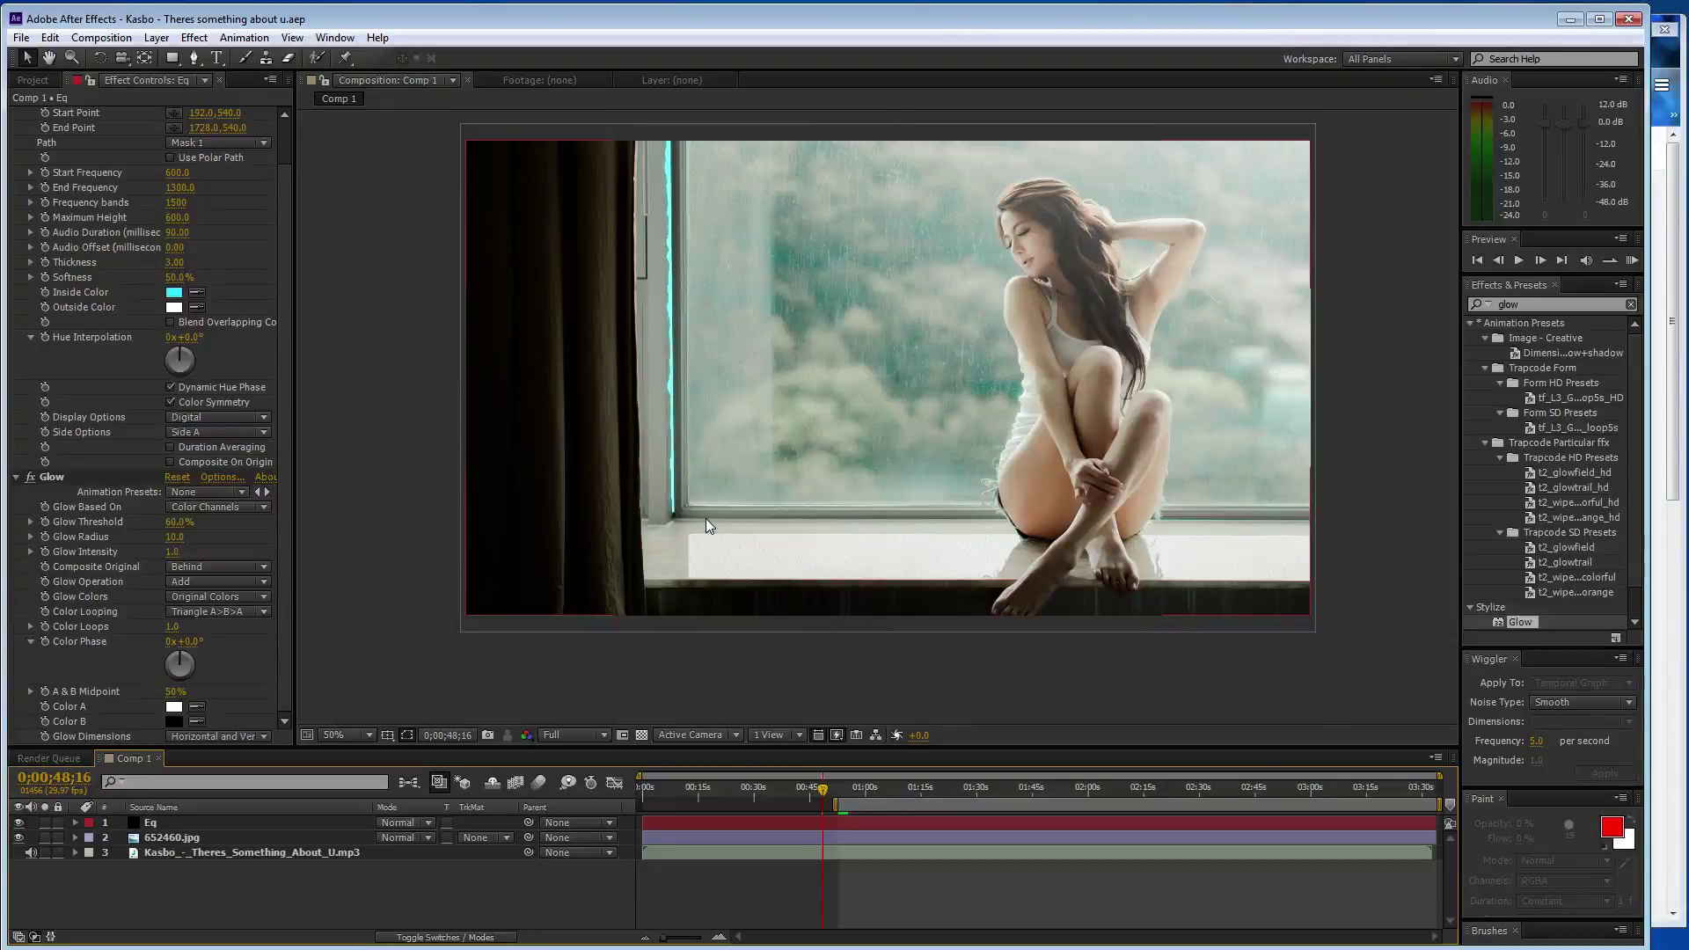
# - Raise the lower endpoint of the spectrum's mask path slightly above the window frame's bottom-left corner
pyautogui.scroll(2, 706, 519)
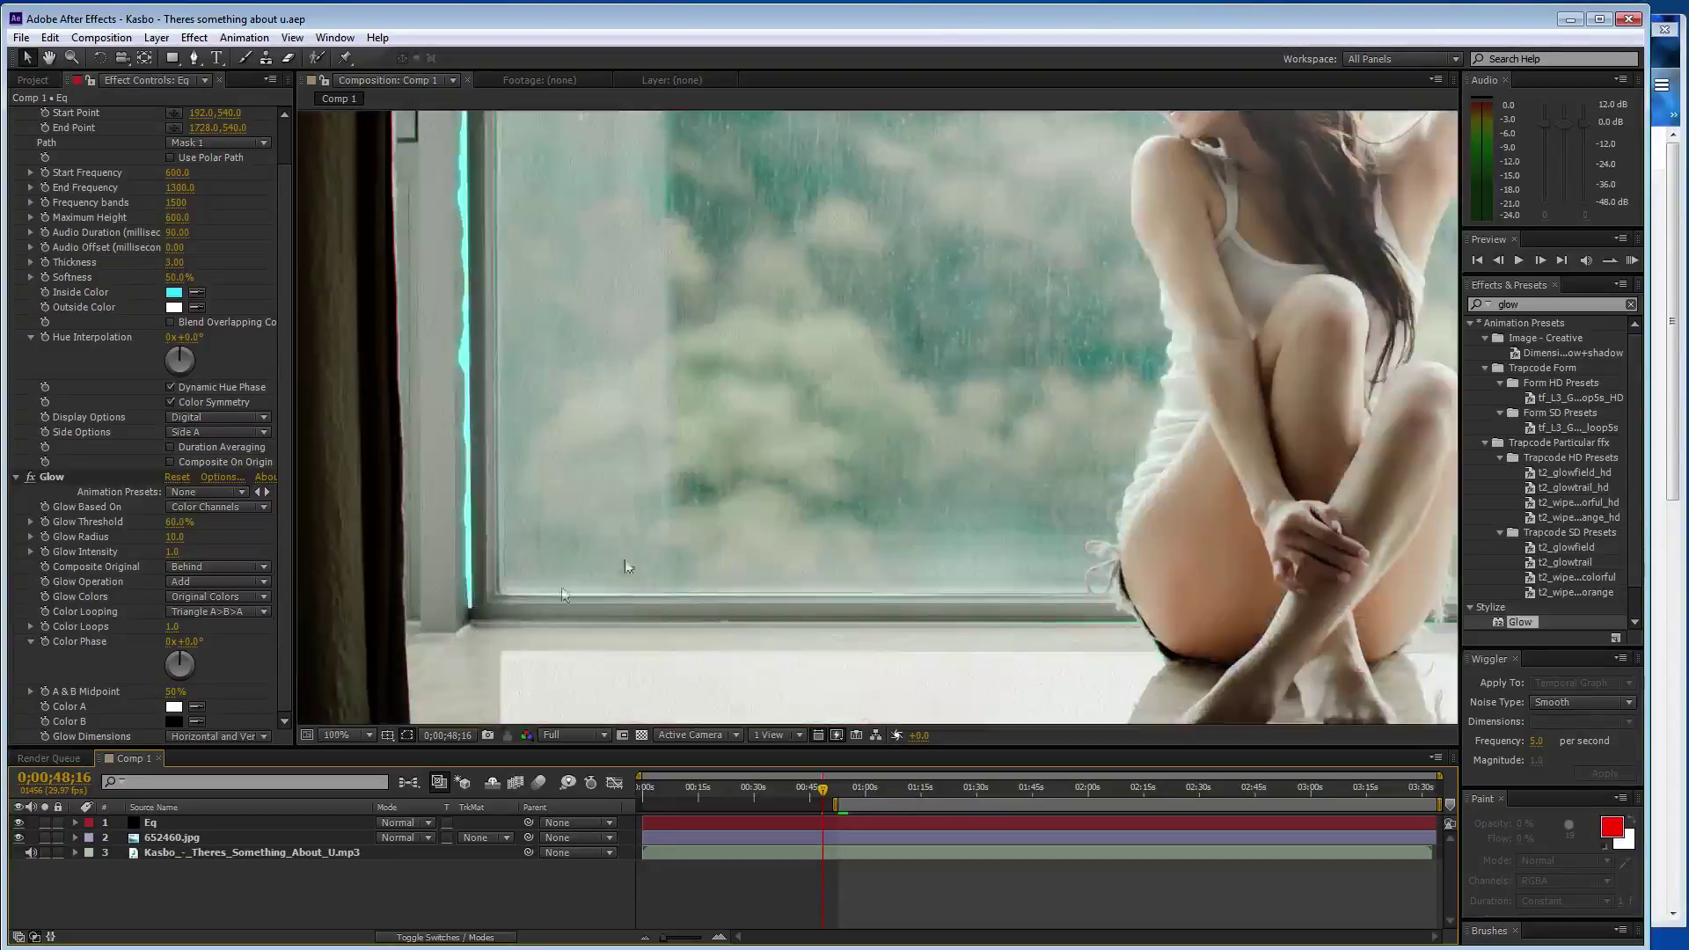
pyautogui.click(469, 605)
pyautogui.moveTo(471, 607); pyautogui.dragTo(471, 559)
pyautogui.press('Return')
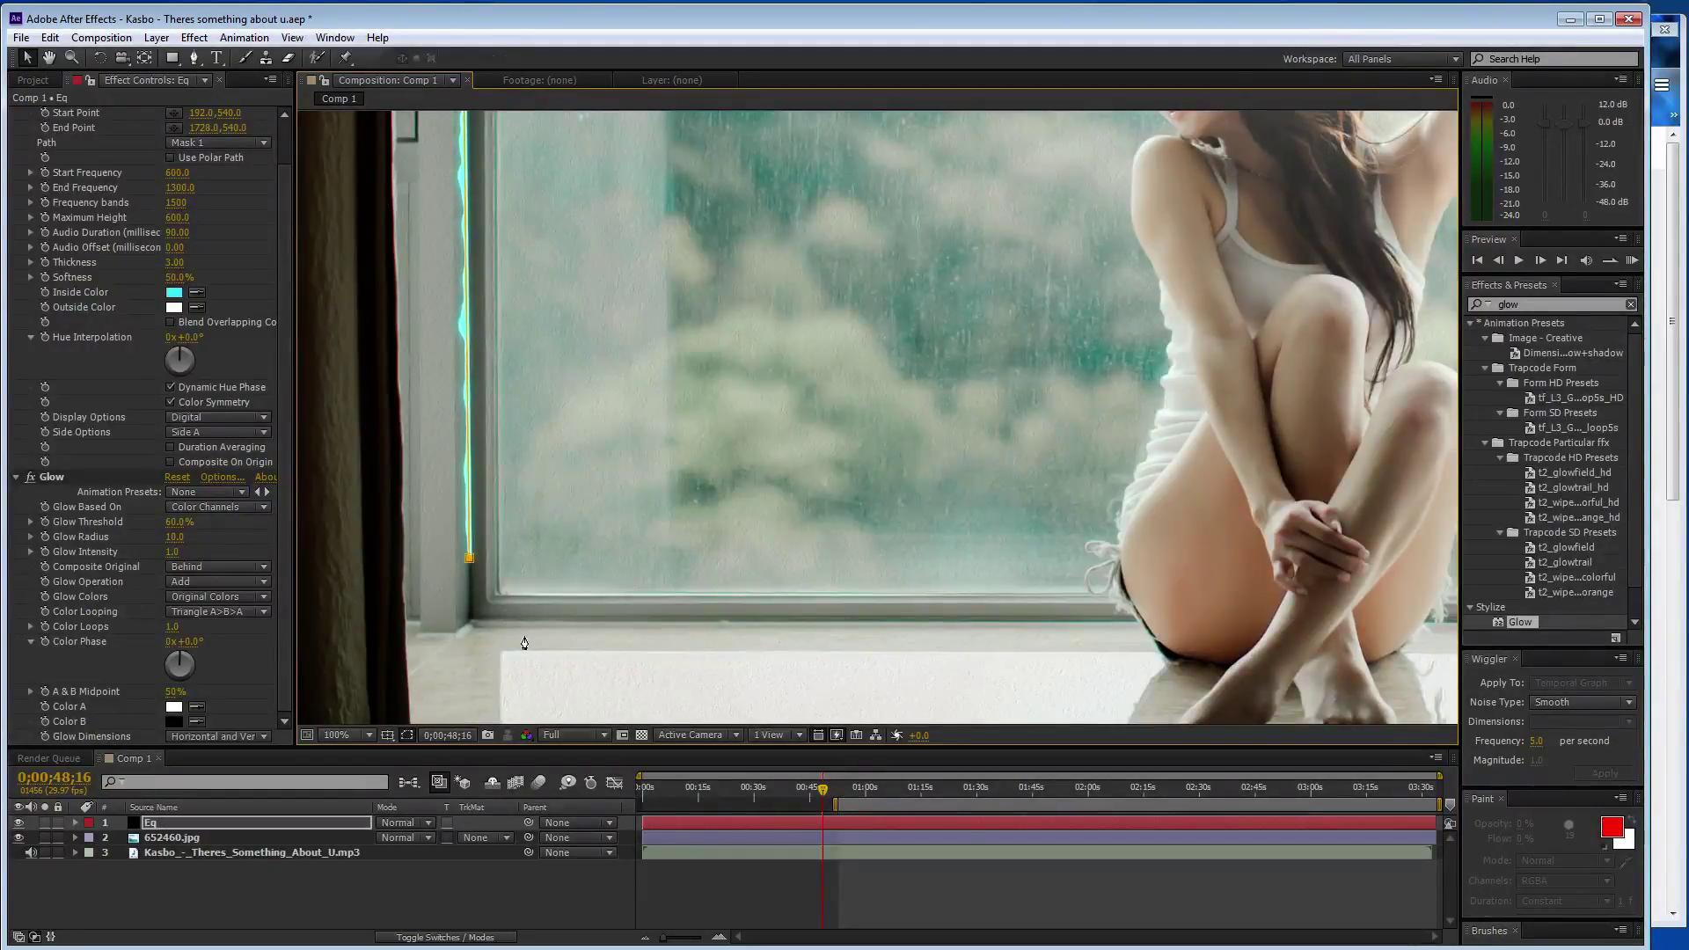
# - Extend the mask path with the Pen tool, curving around the window's bottom-left corner and running along the bottom frame to the woman
pyautogui.press('g')
pyautogui.moveTo(528, 620); pyautogui.dragTo(465, 626)
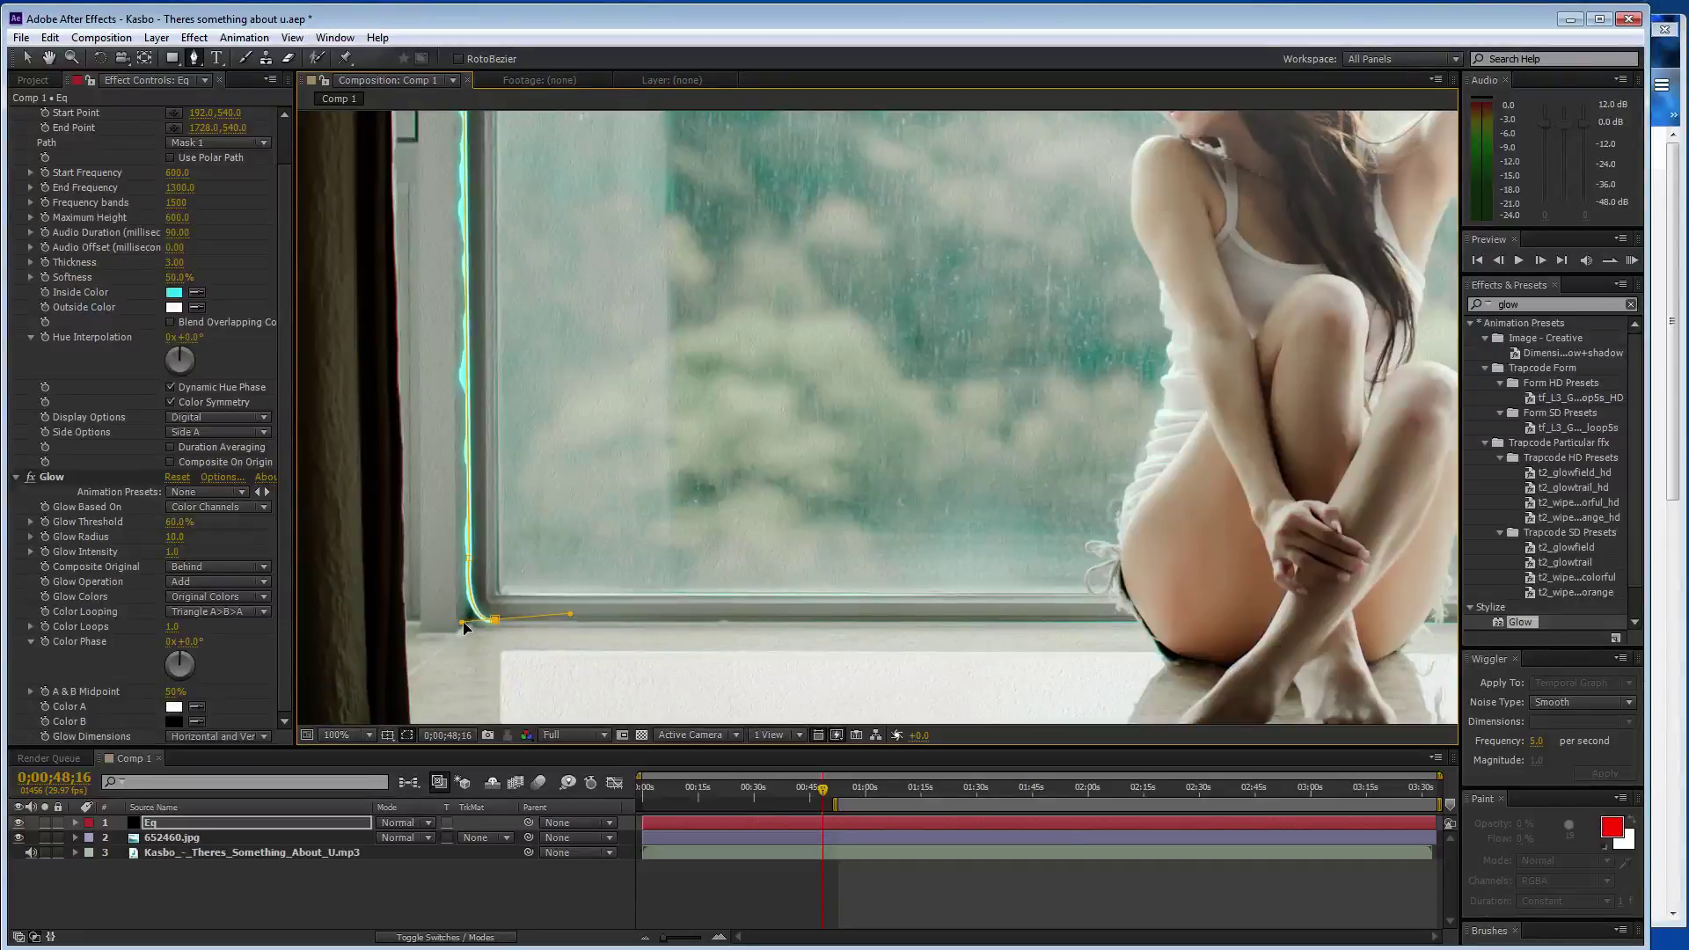
pyautogui.click(834, 620)
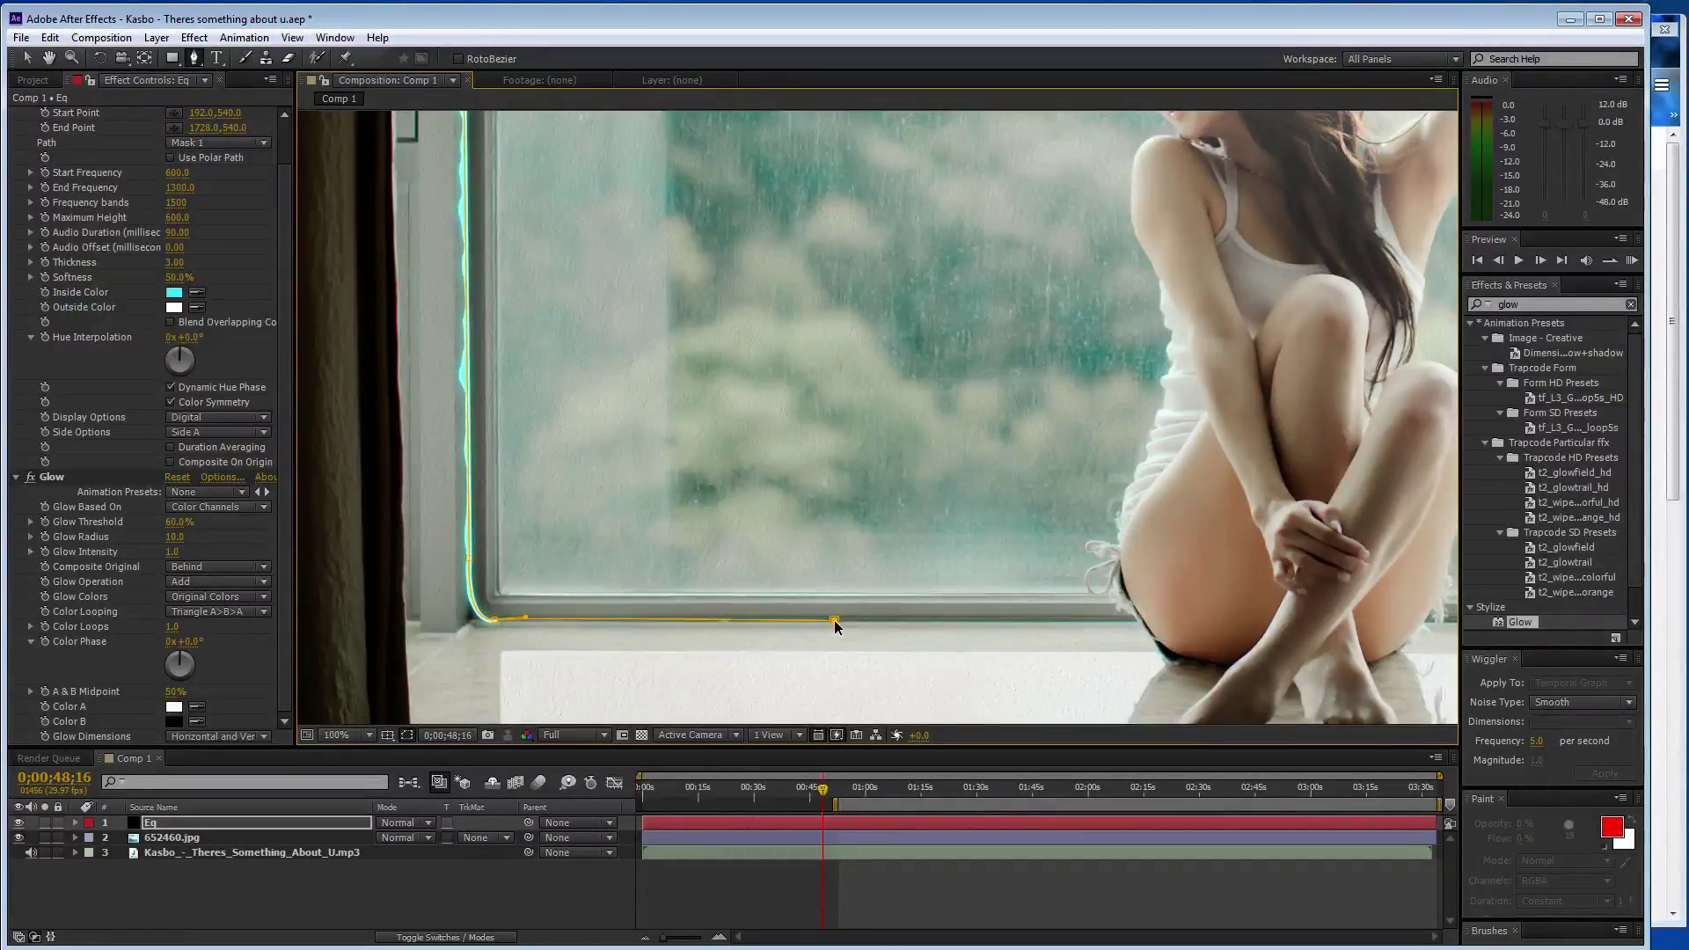
pyautogui.moveTo(836, 625); pyautogui.dragTo(1112, 624)
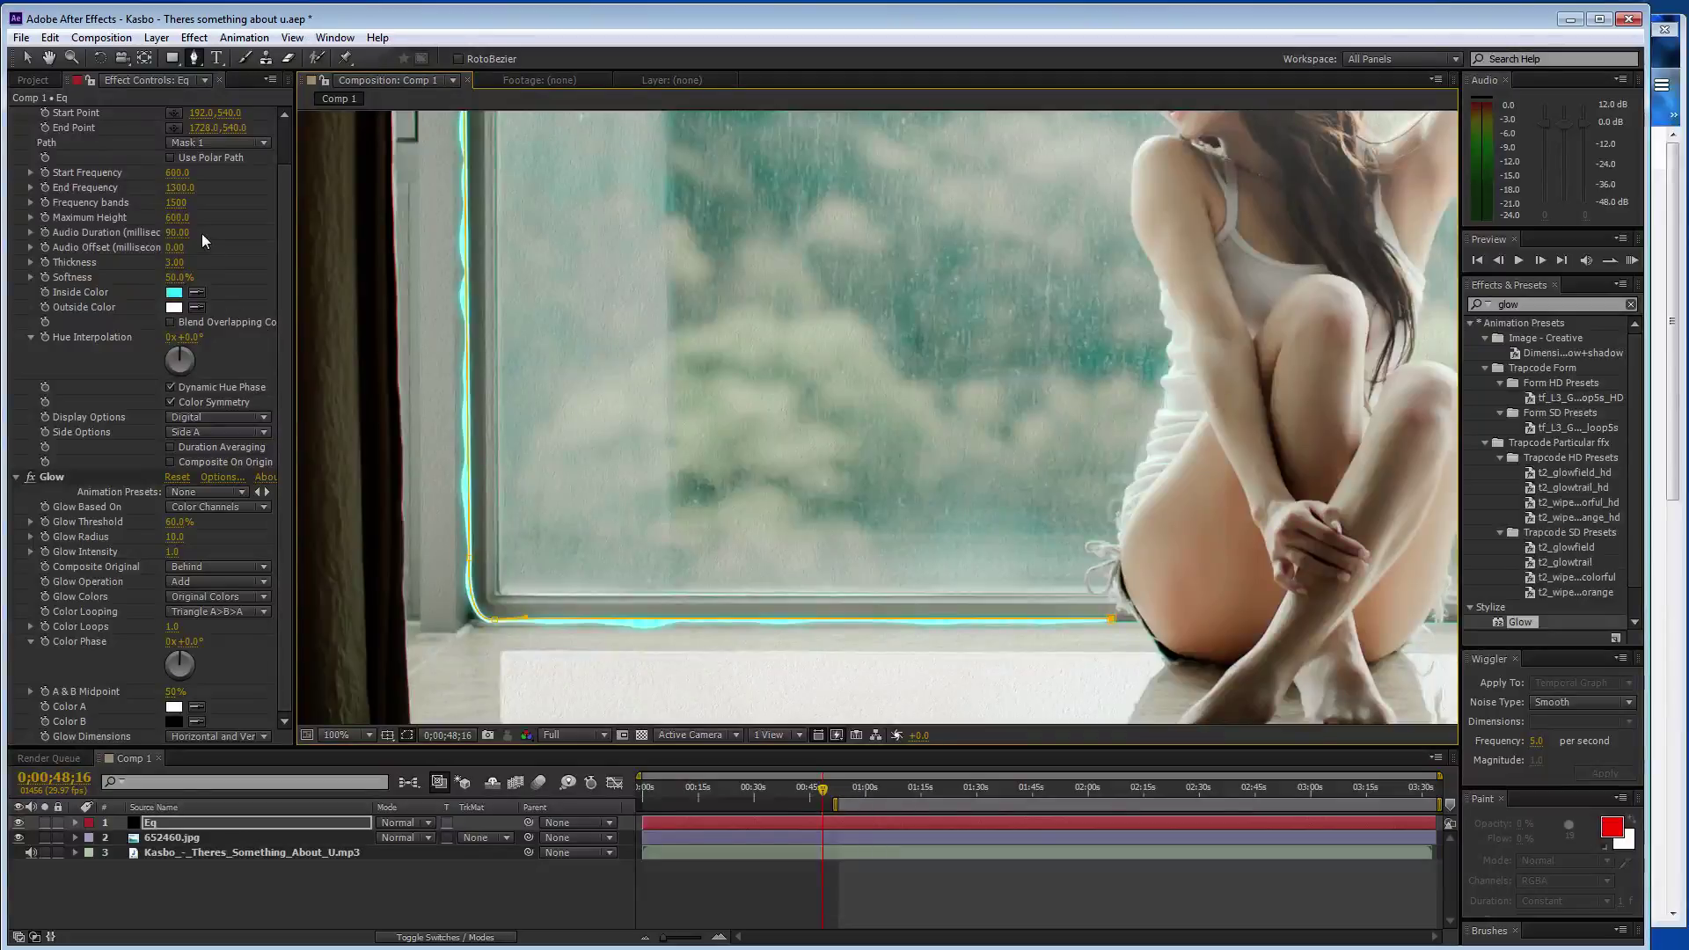
# - Set the spectrum's maximum height to 700, then save and preview the project with the whole image in view
pyautogui.click(179, 219)
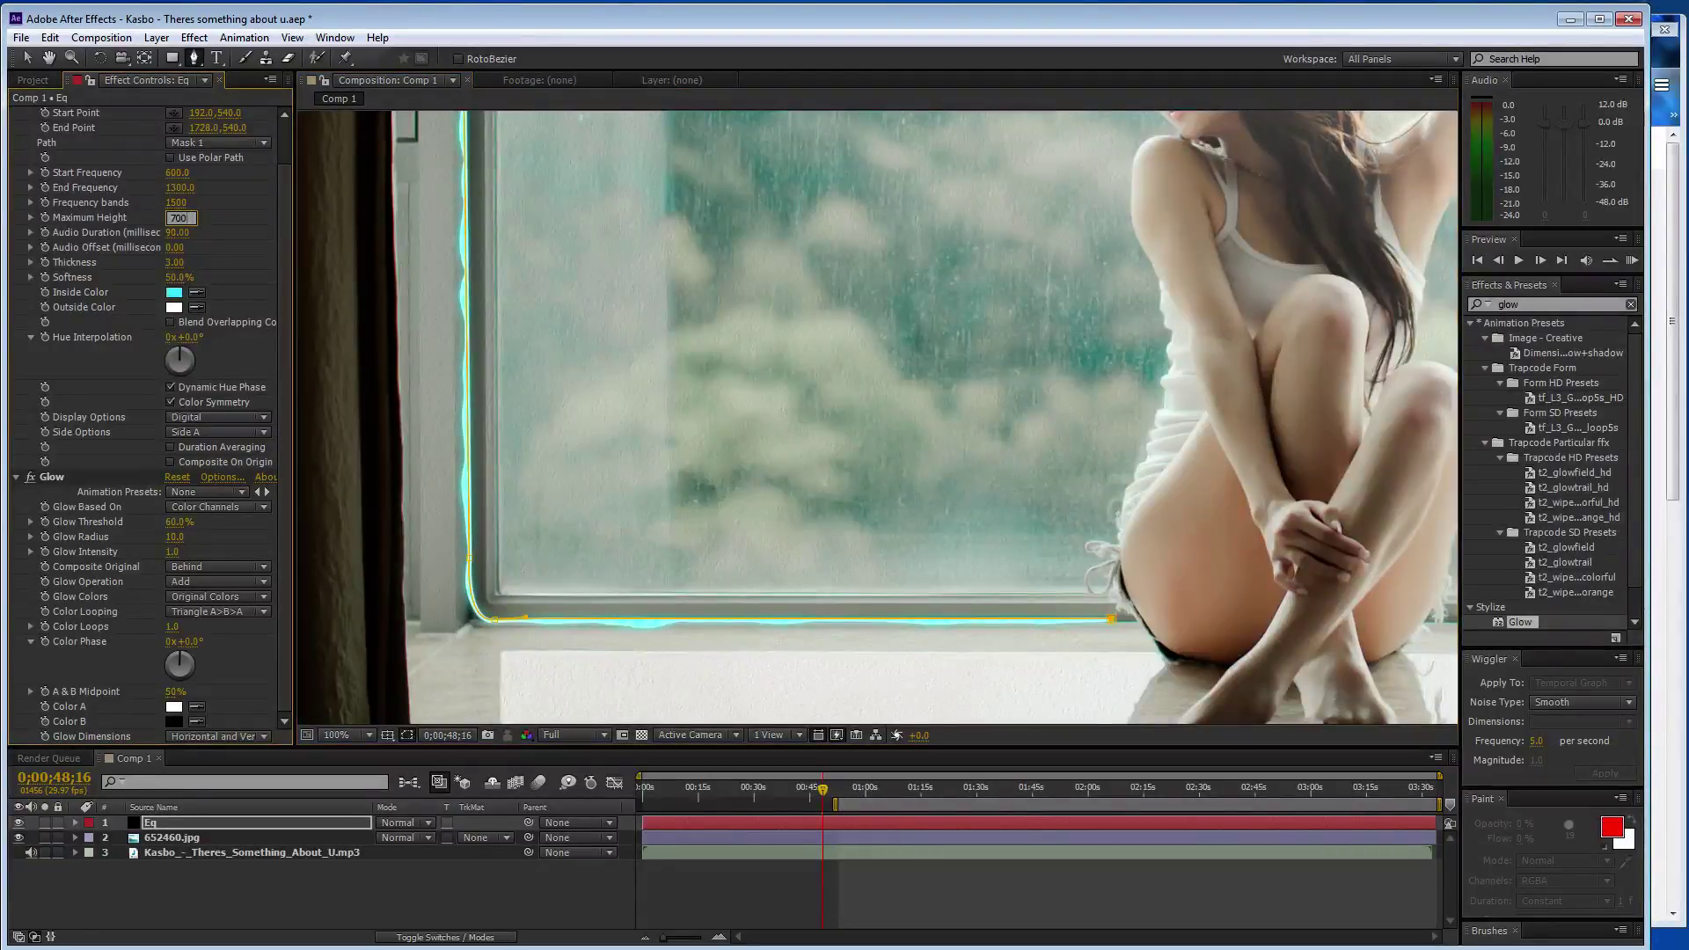
pyautogui.press('Return')
pyautogui.press(',')
pyautogui.press(',')
pyautogui.press(',')
pyautogui.press(',')
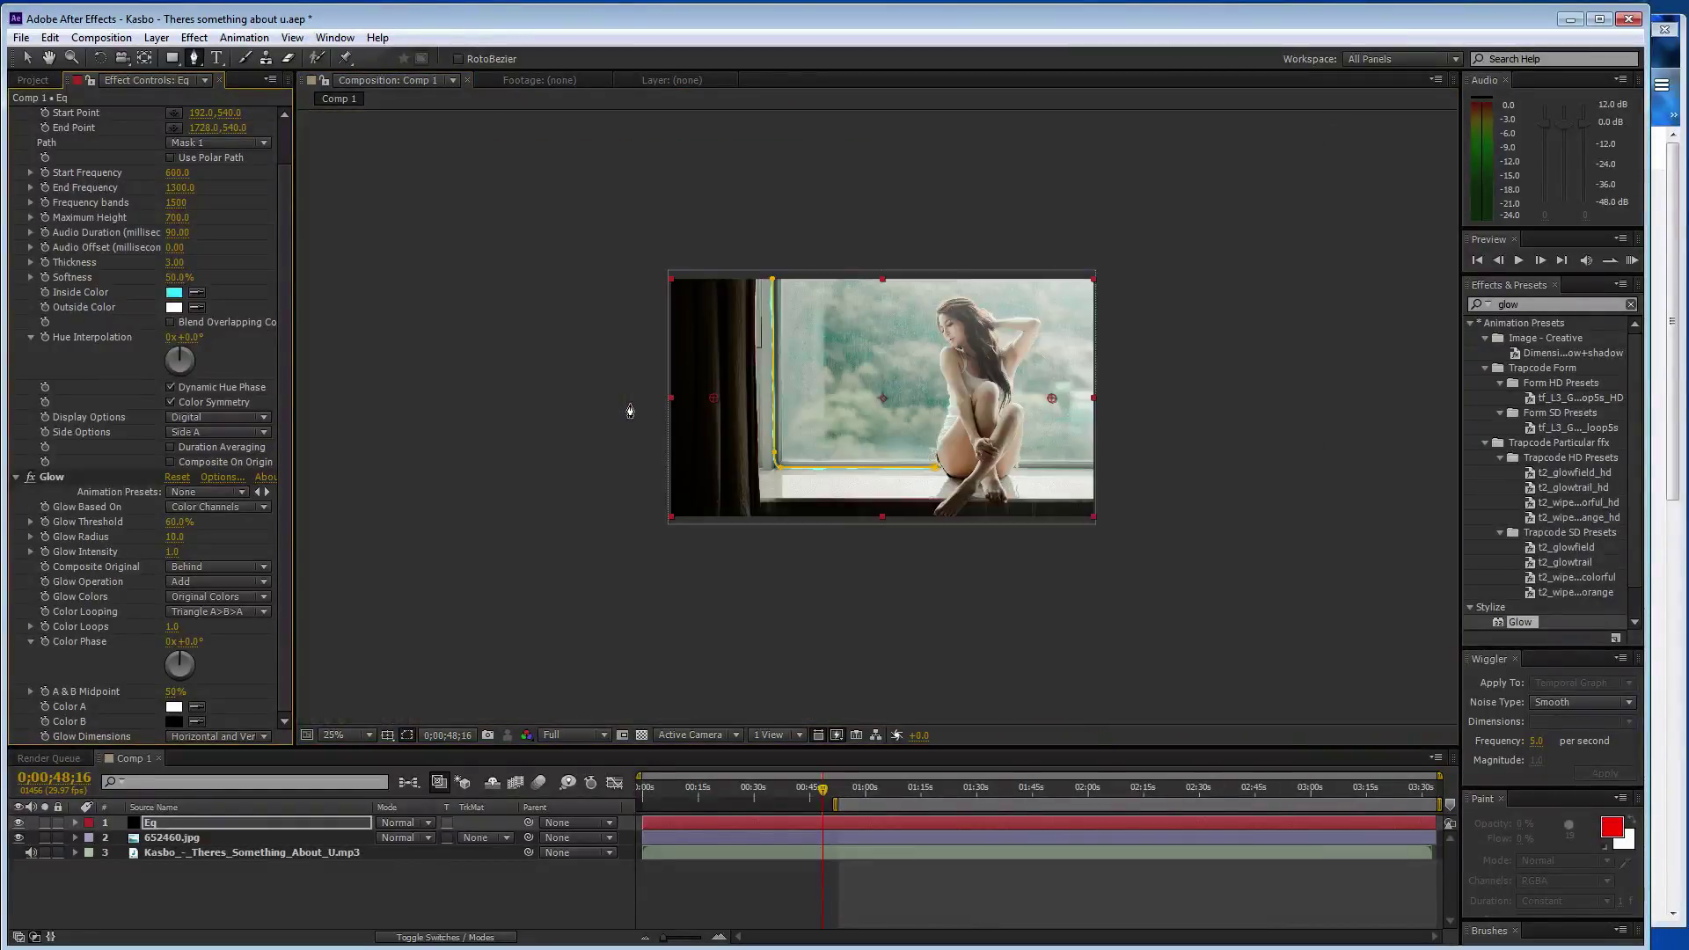
pyautogui.press('.')
pyautogui.hotkey('ctrl', 's')
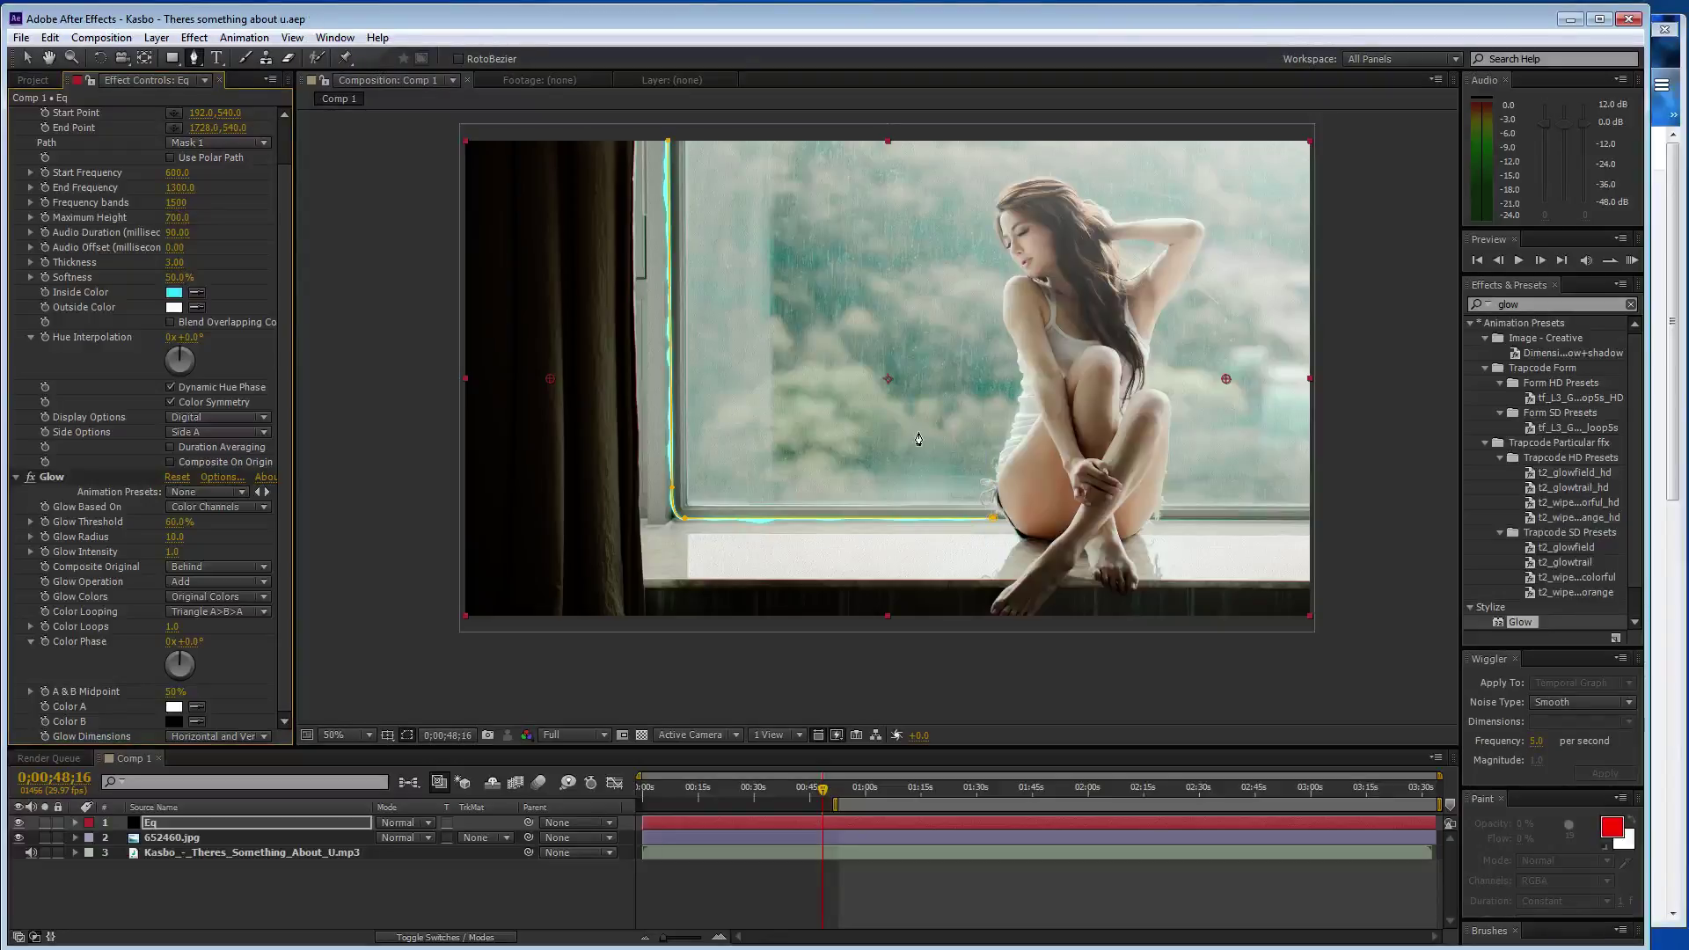
pyautogui.press('space')
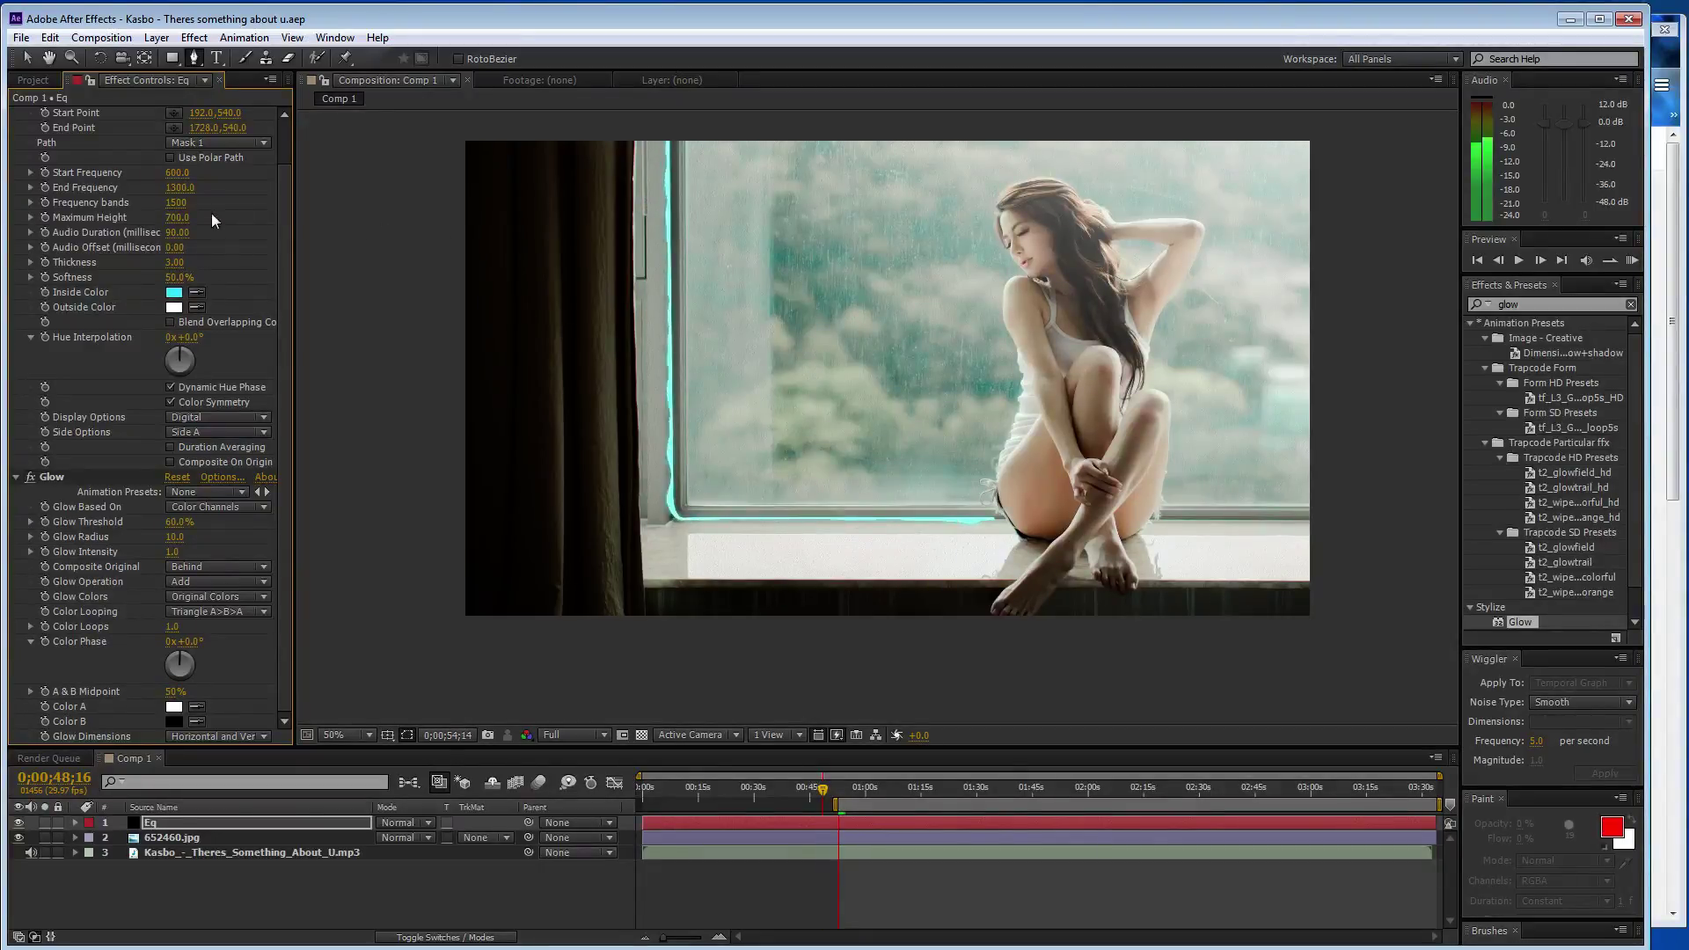
# - Set the spectrum's start frequency to 1300 and end frequency to 600, then preview and save the project
pyautogui.click(179, 172)
pyautogui.write('1300')
pyautogui.press('Tab')
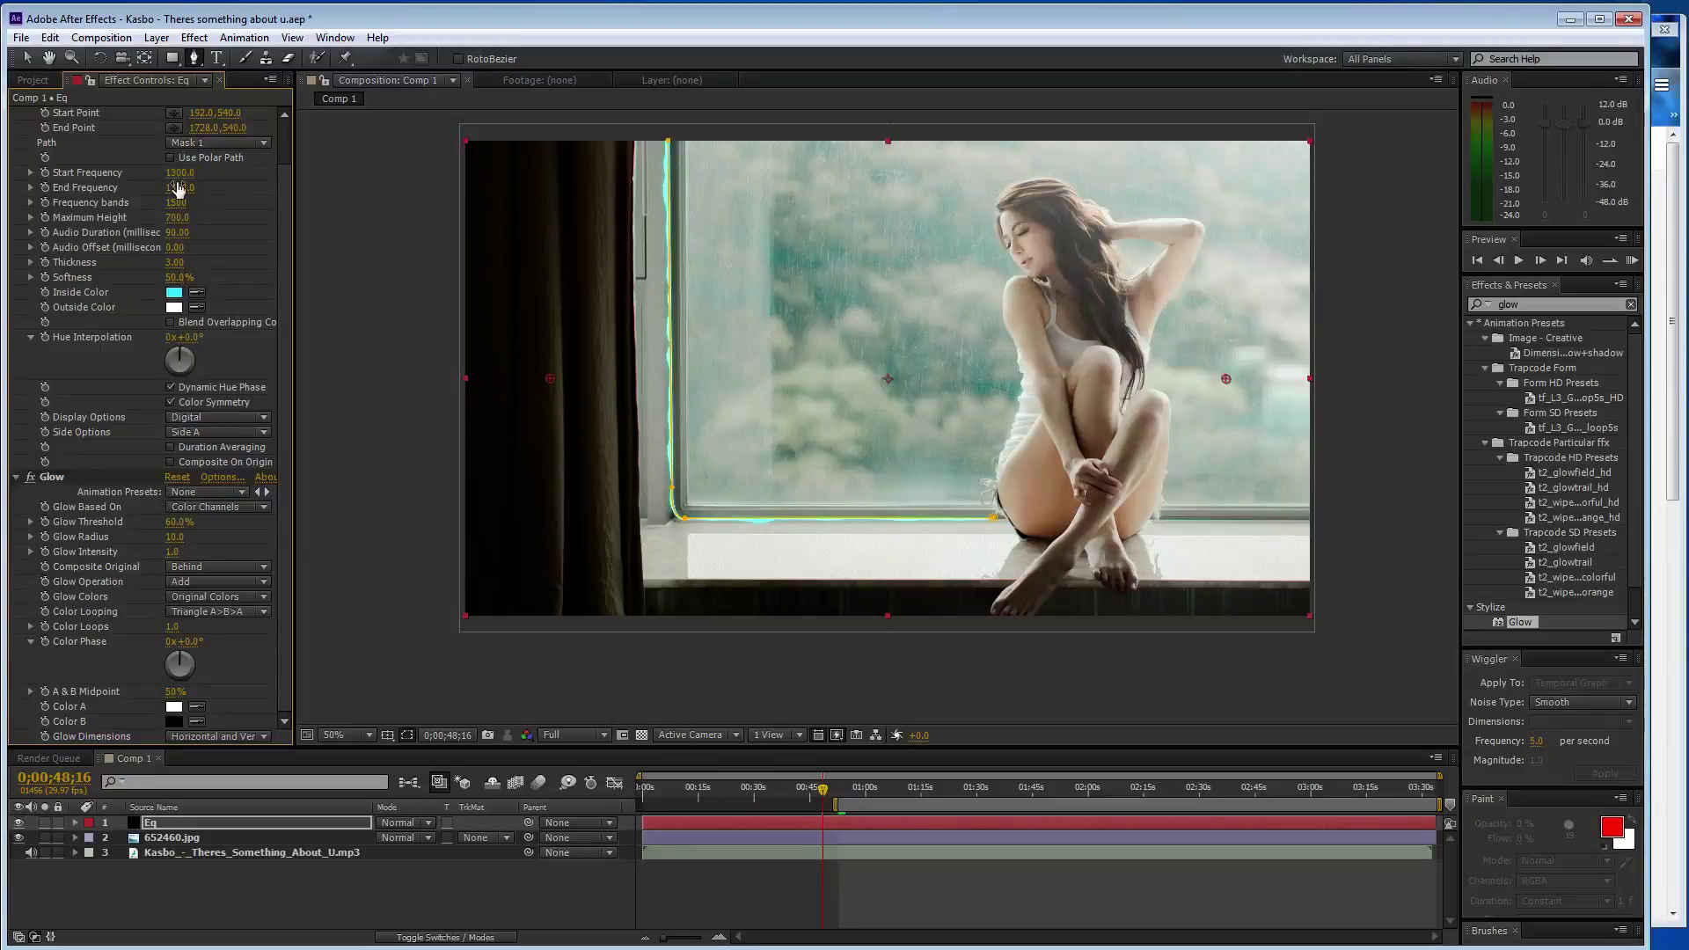
pyautogui.write('600')
pyautogui.press('Return')
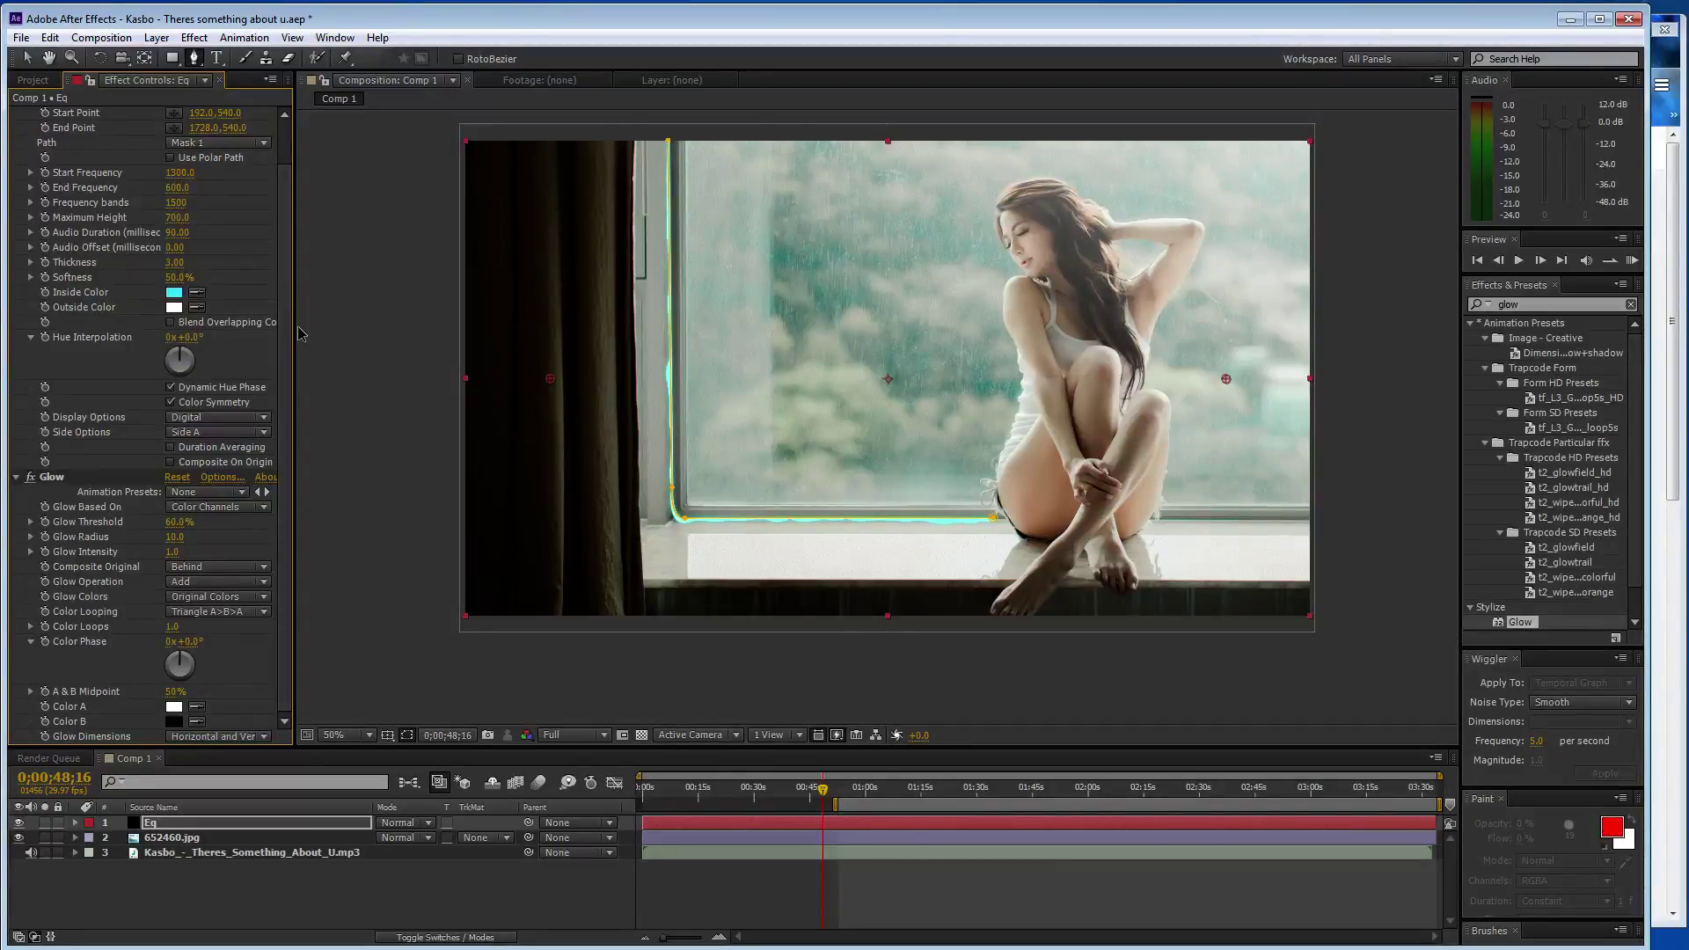
pyautogui.press('KP_0')
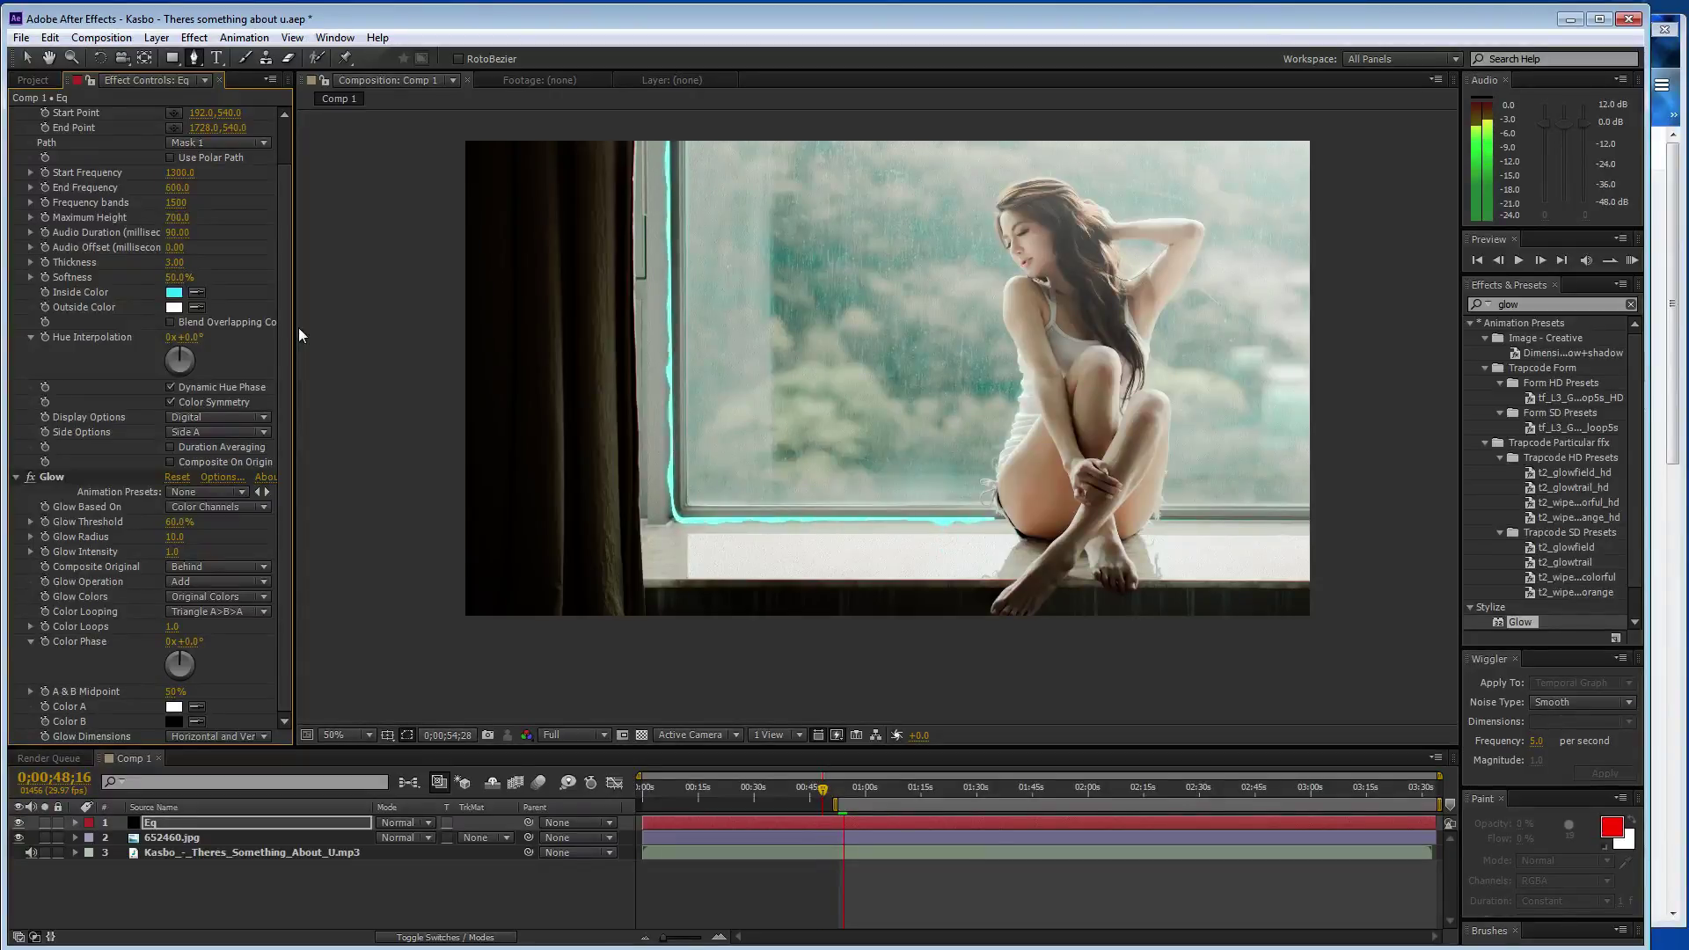
pyautogui.press('space')
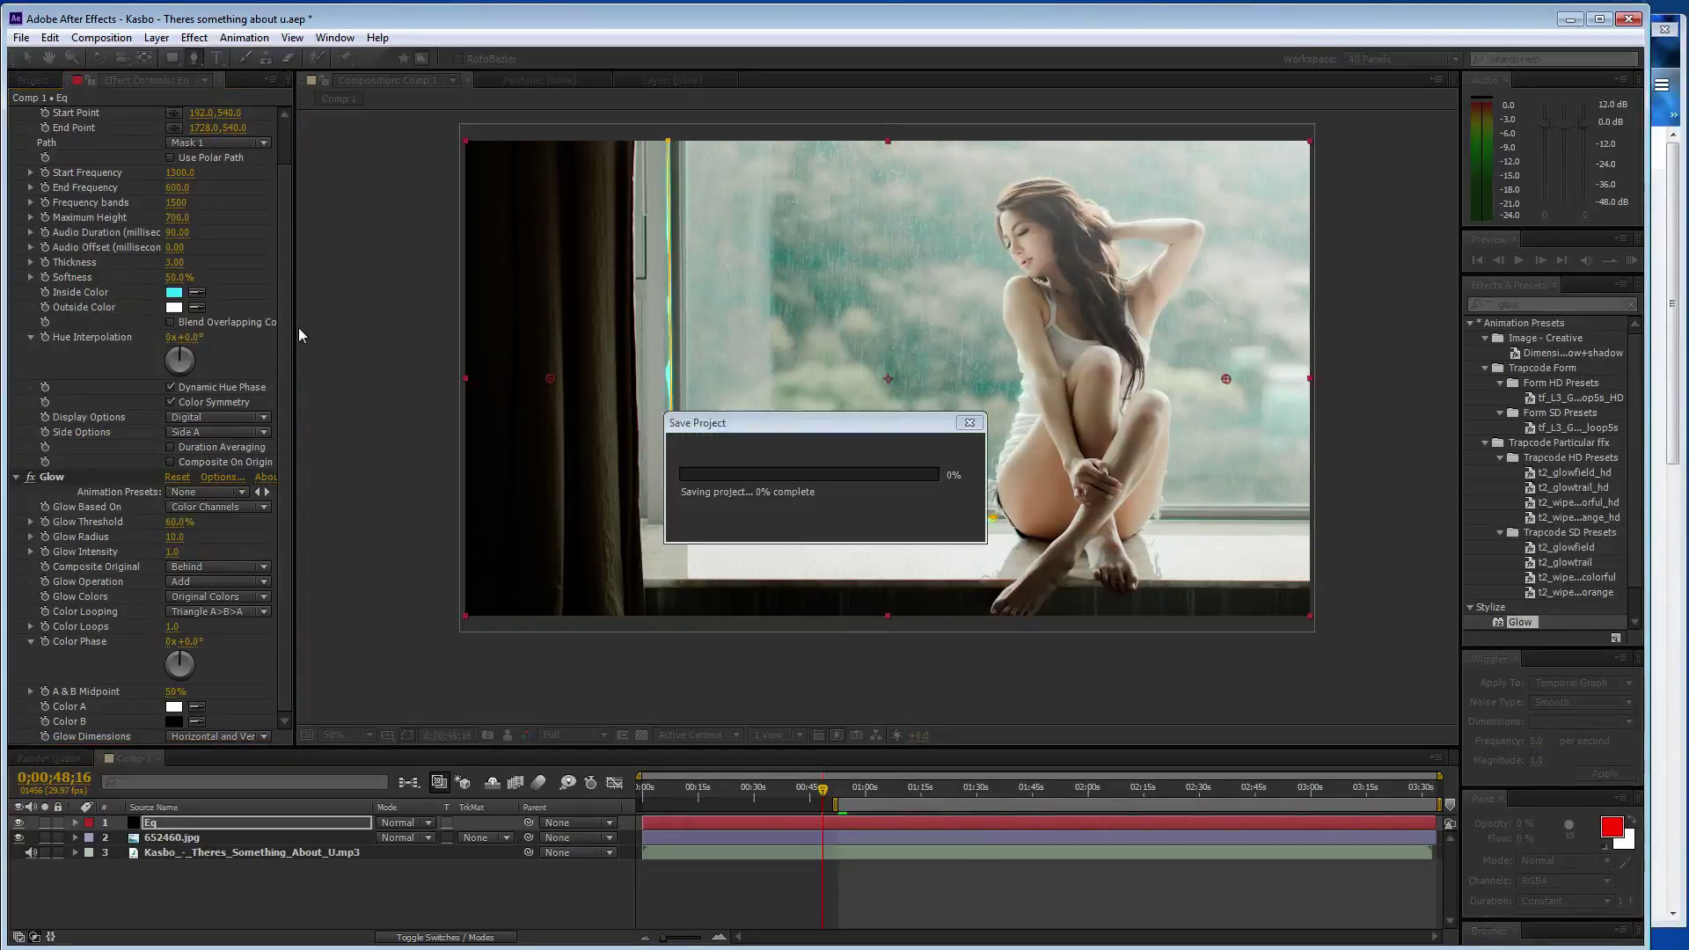
# - Switch to the browser, open the Melodious Music YouTube channel and play the Kasbo track on SoundCloud, returning to After Effects
pyautogui.click(1662, 321)
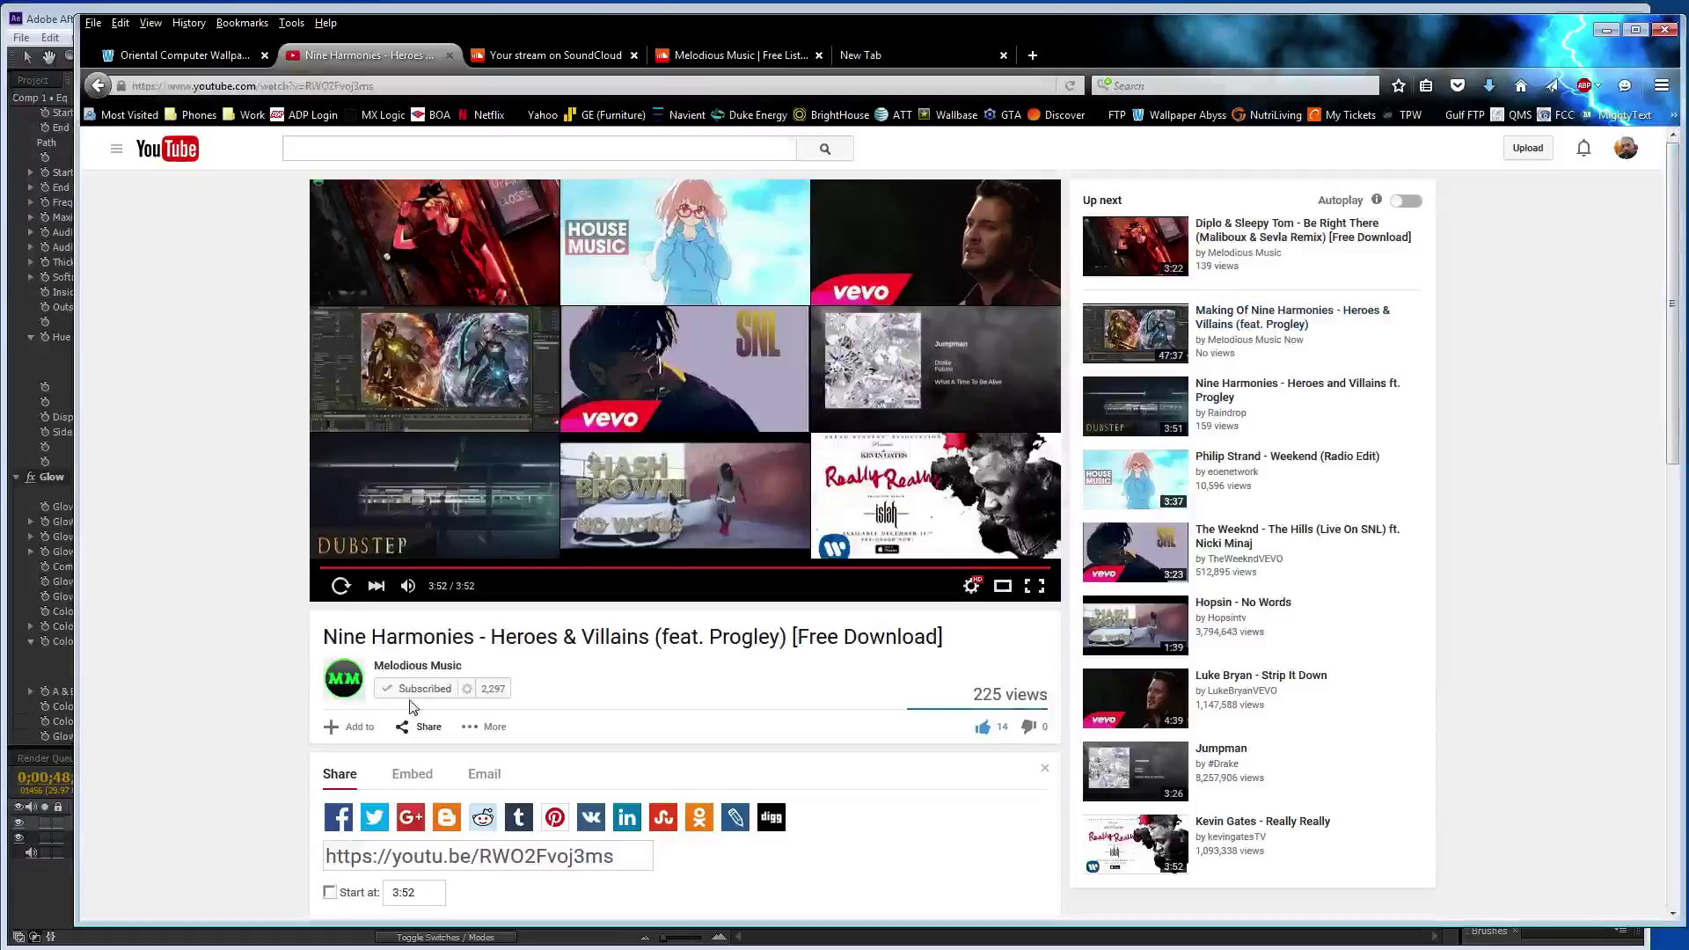
pyautogui.click(419, 666)
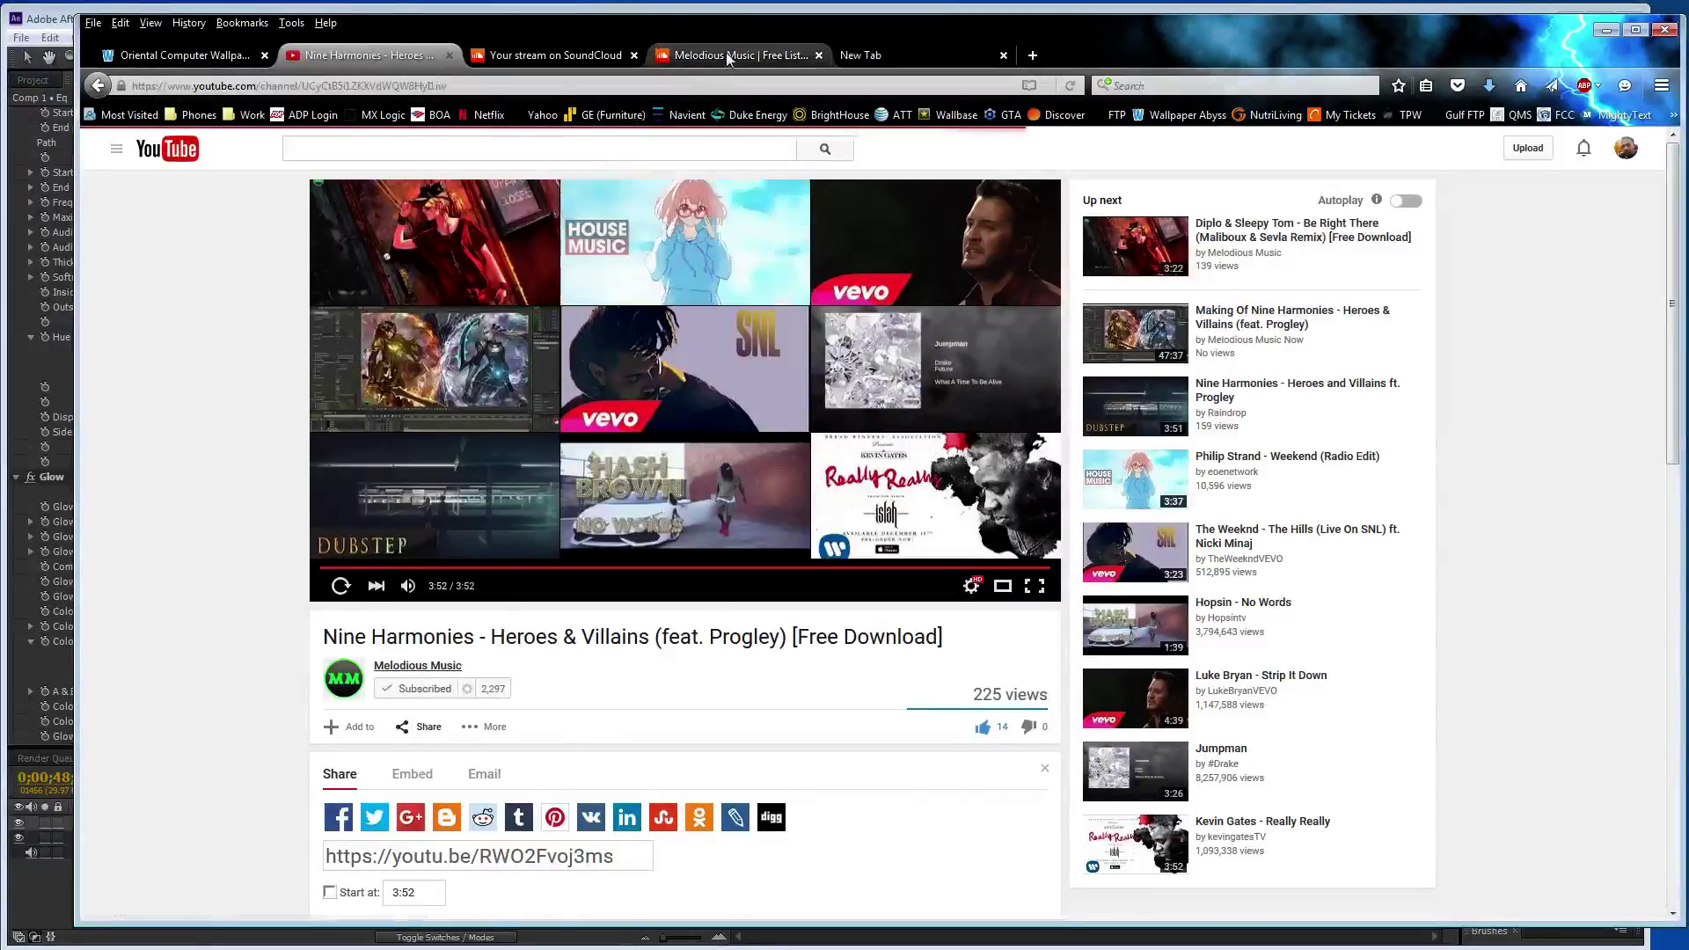
pyautogui.click(726, 53)
pyautogui.click(485, 387)
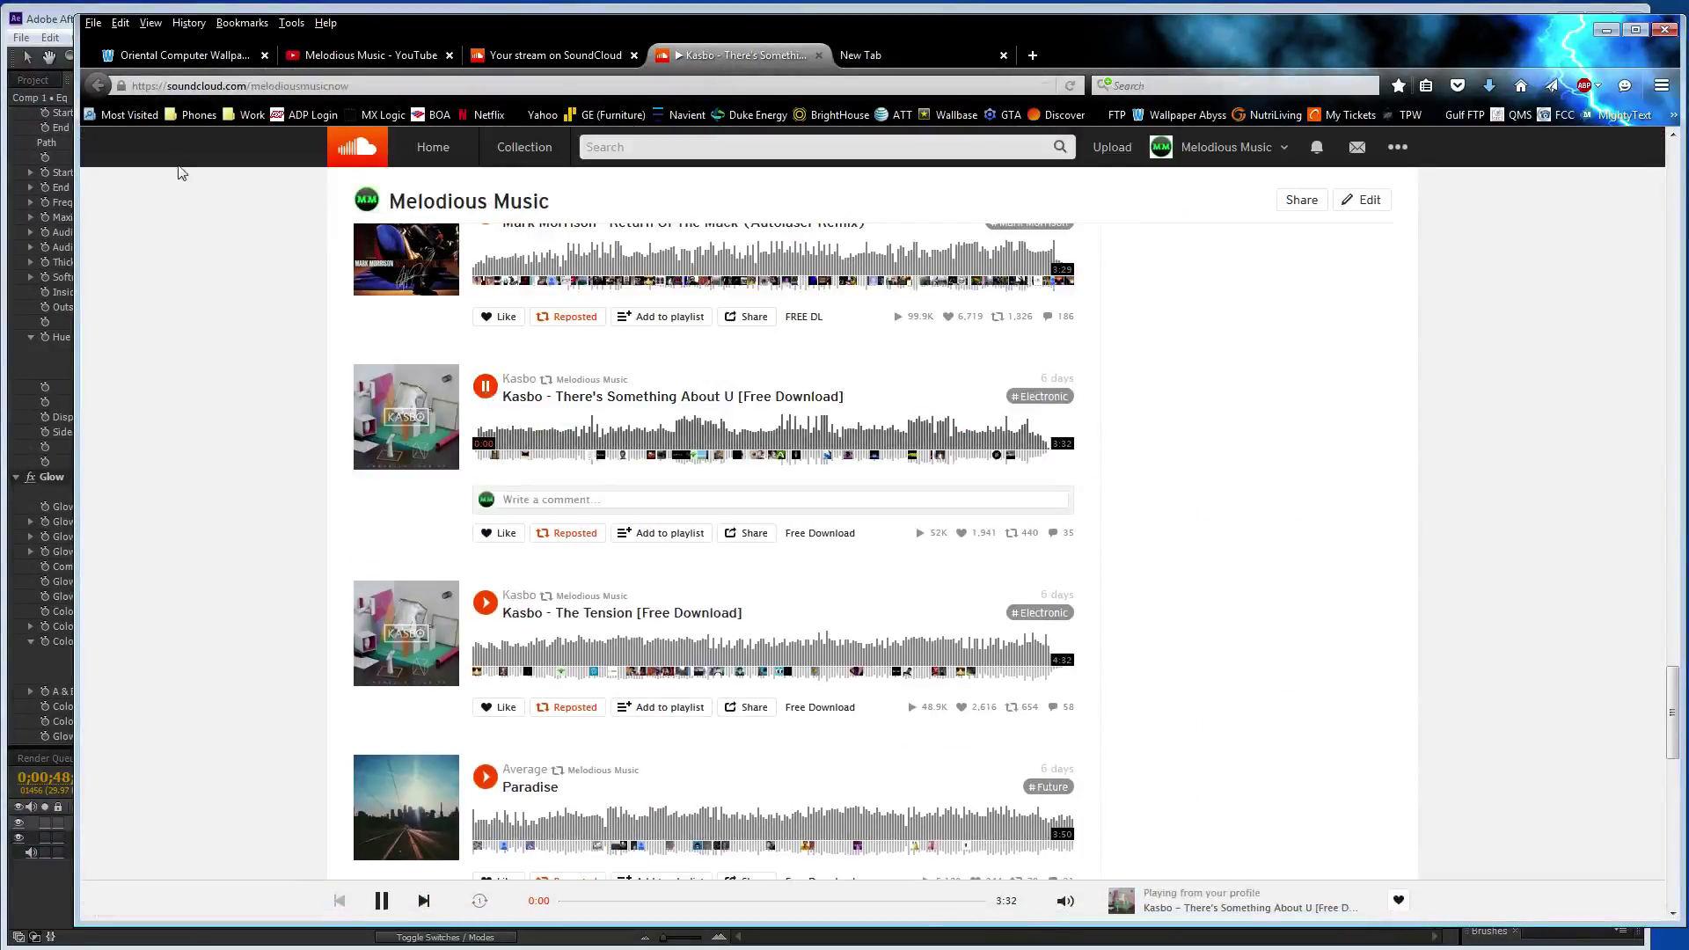
pyautogui.click(63, 29)
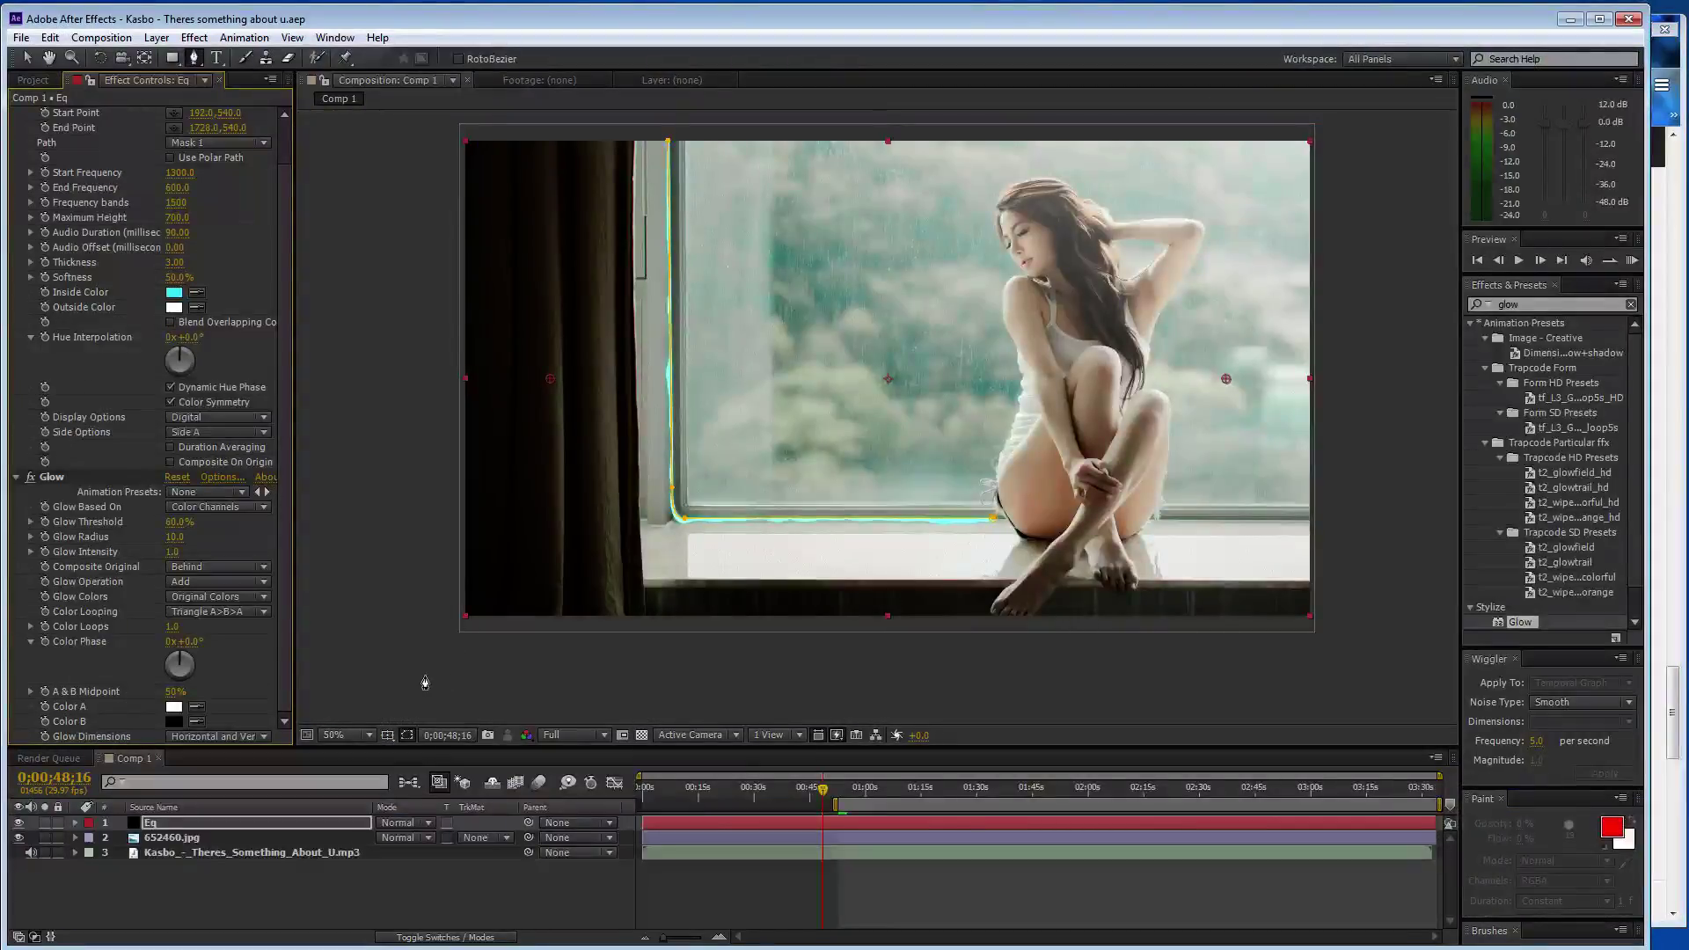
# - Create a new white solid layer, 1920 x 1080 px, above the Eq layer
pyautogui.press('v')
pyautogui.click(439, 673)
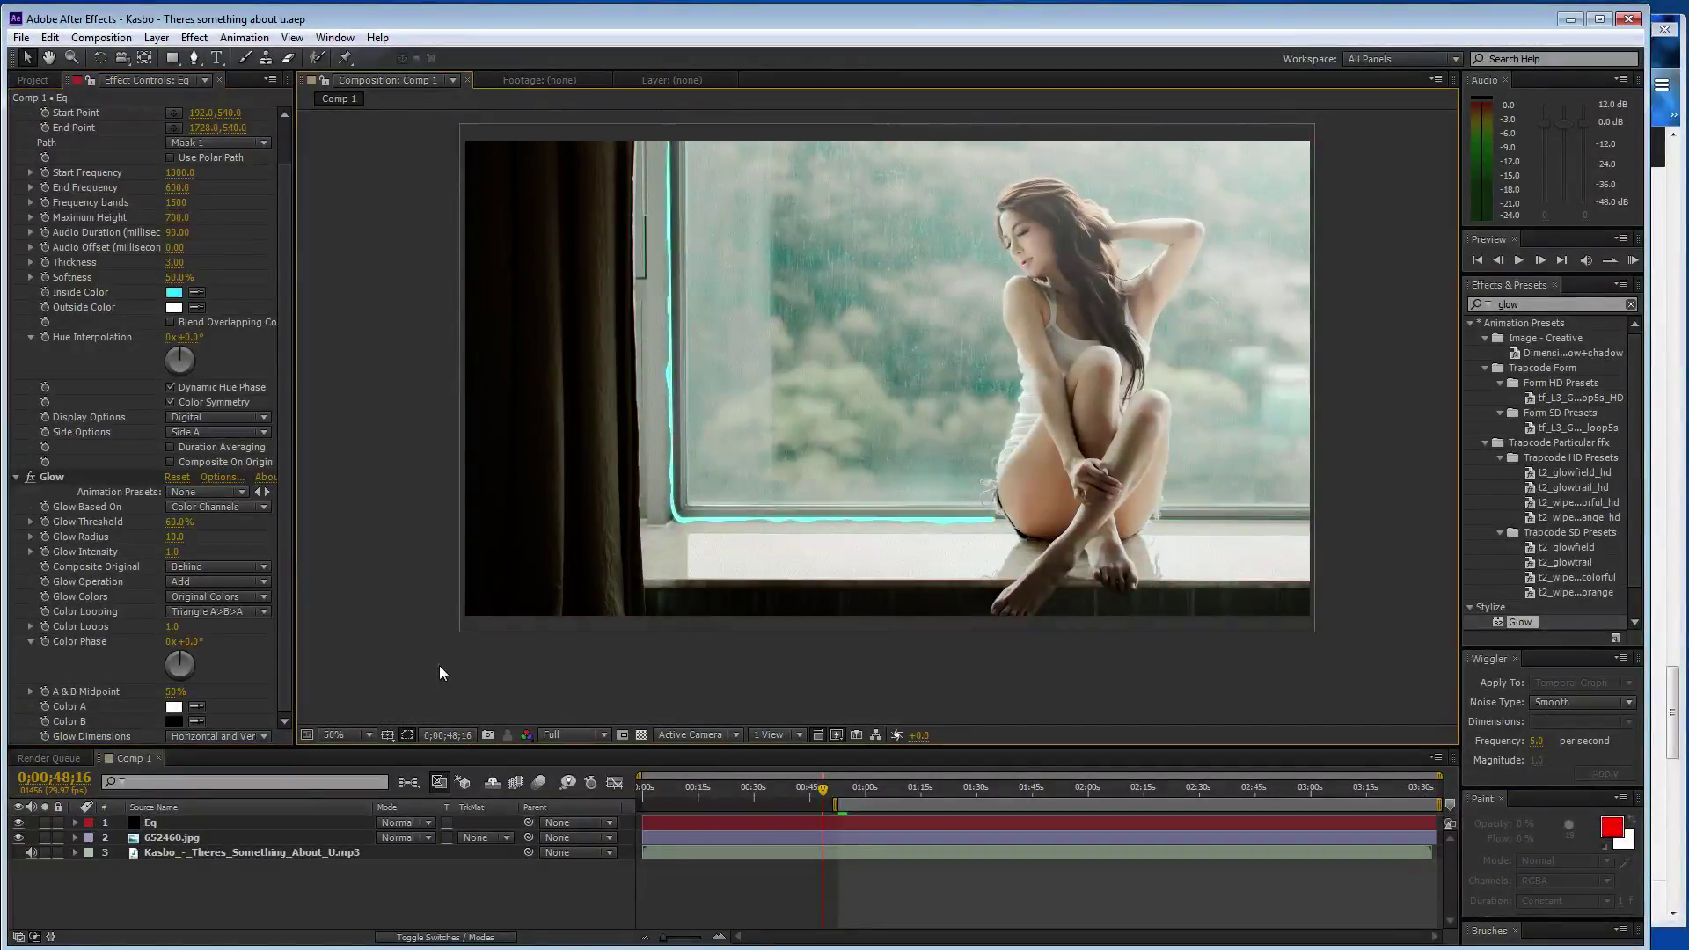
pyautogui.hotkey('ctrl', 'y')
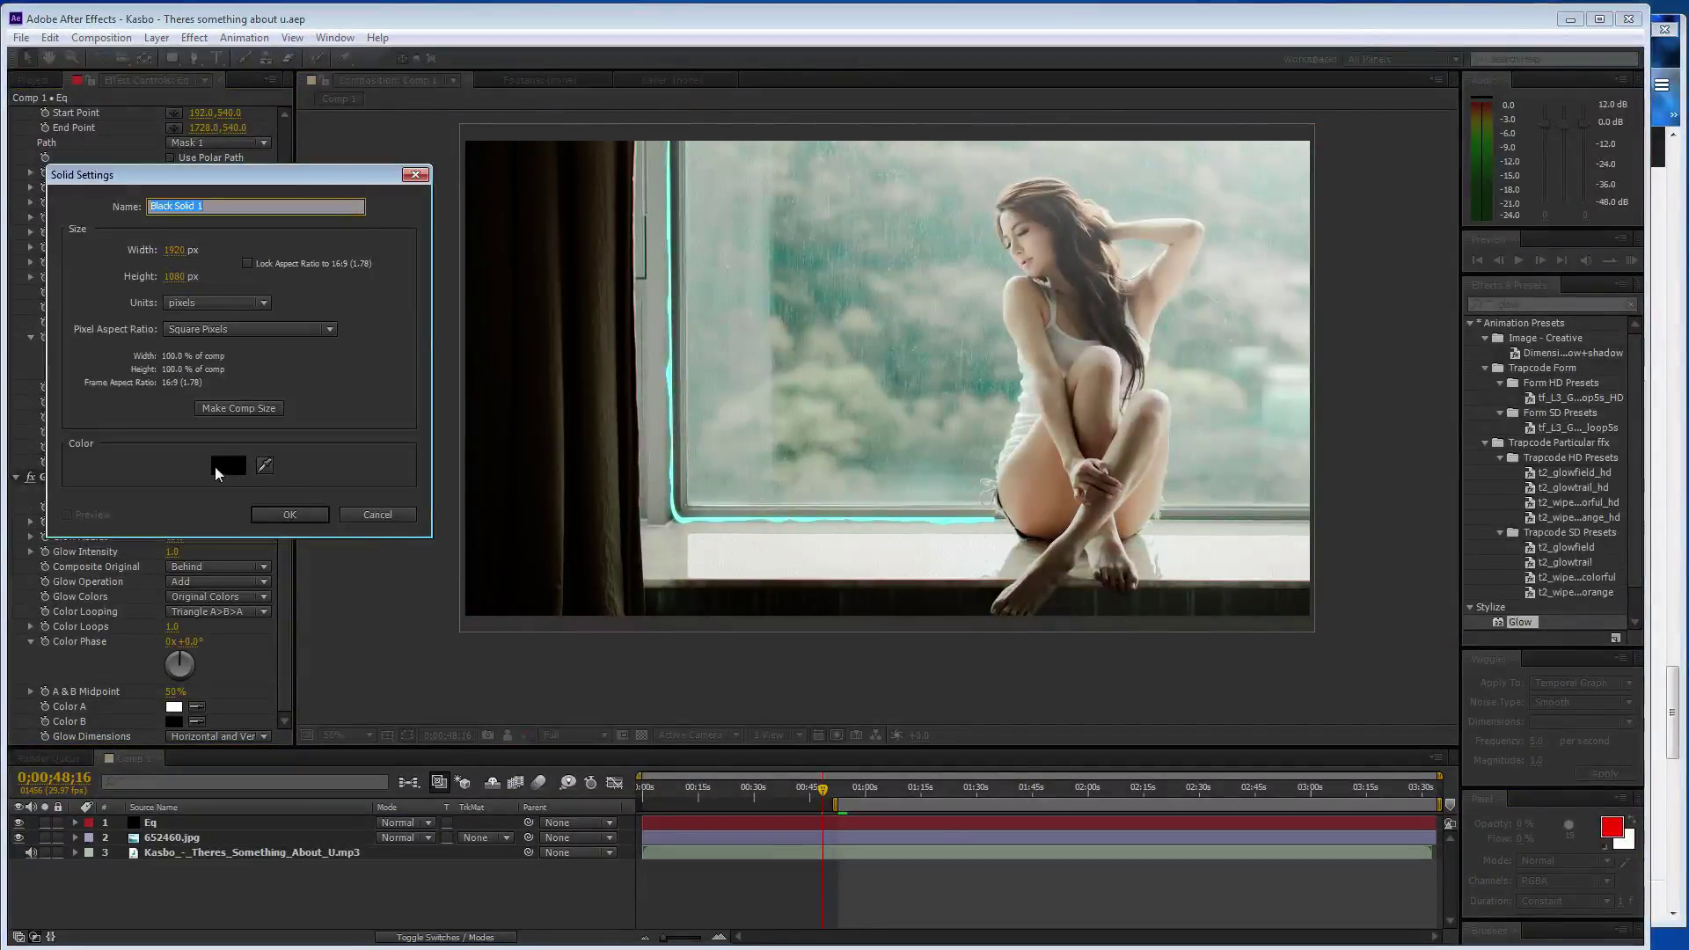
pyautogui.click(234, 554)
pyautogui.click(59, 395)
pyautogui.press('Return')
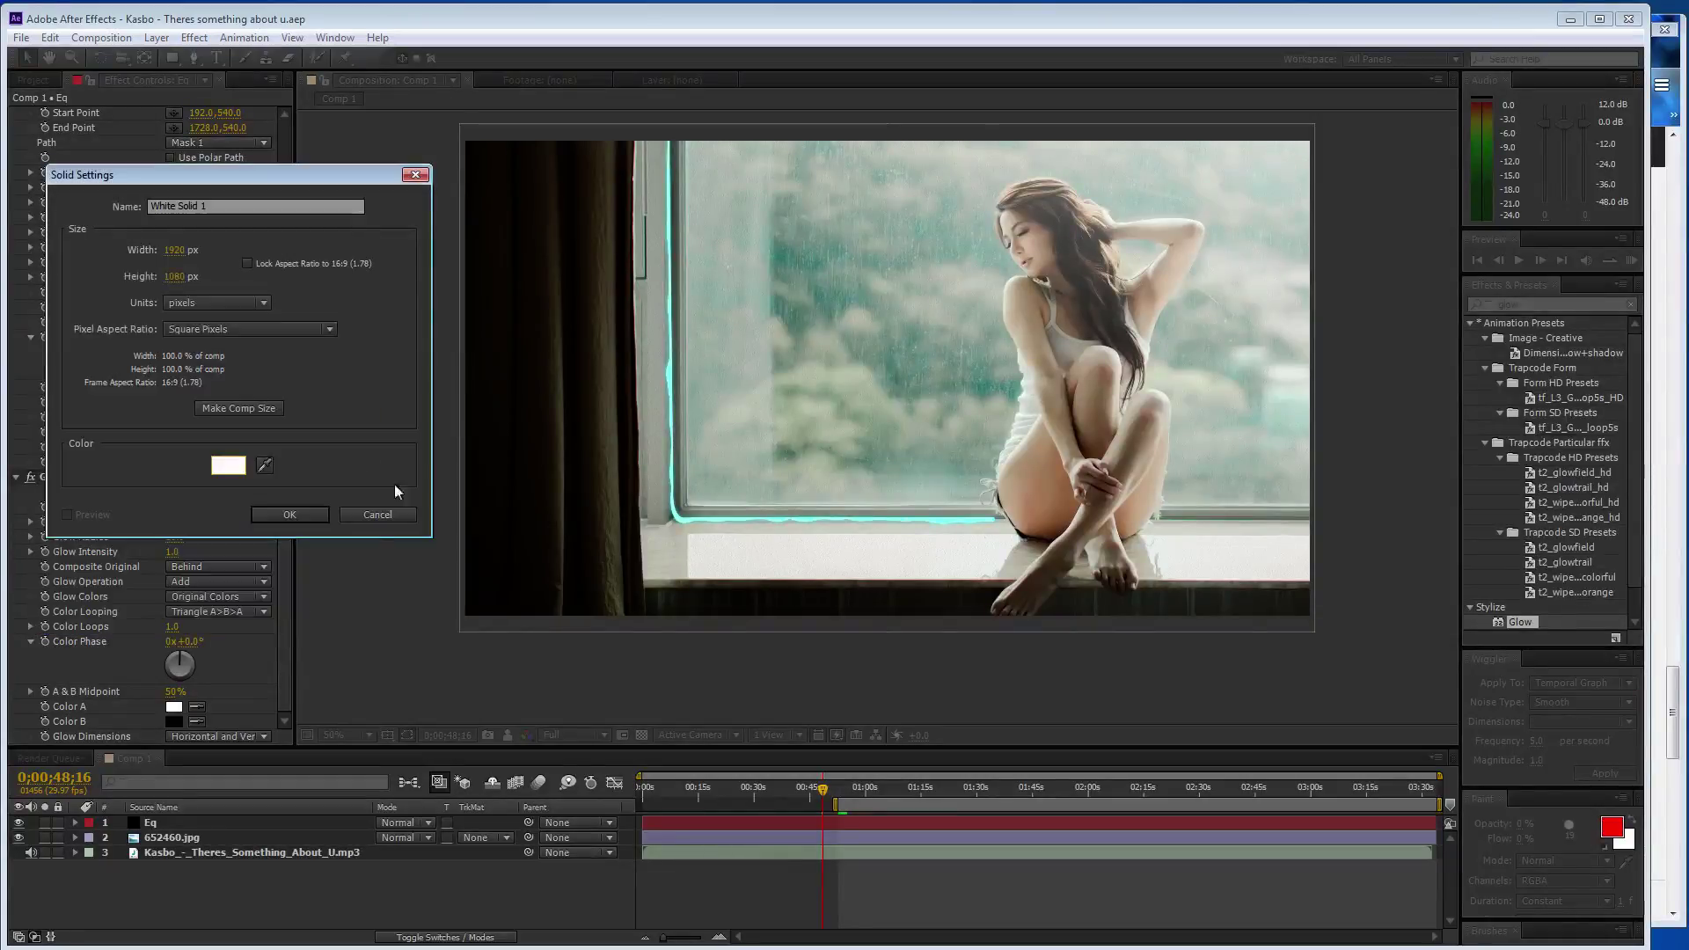
pyautogui.click(274, 512)
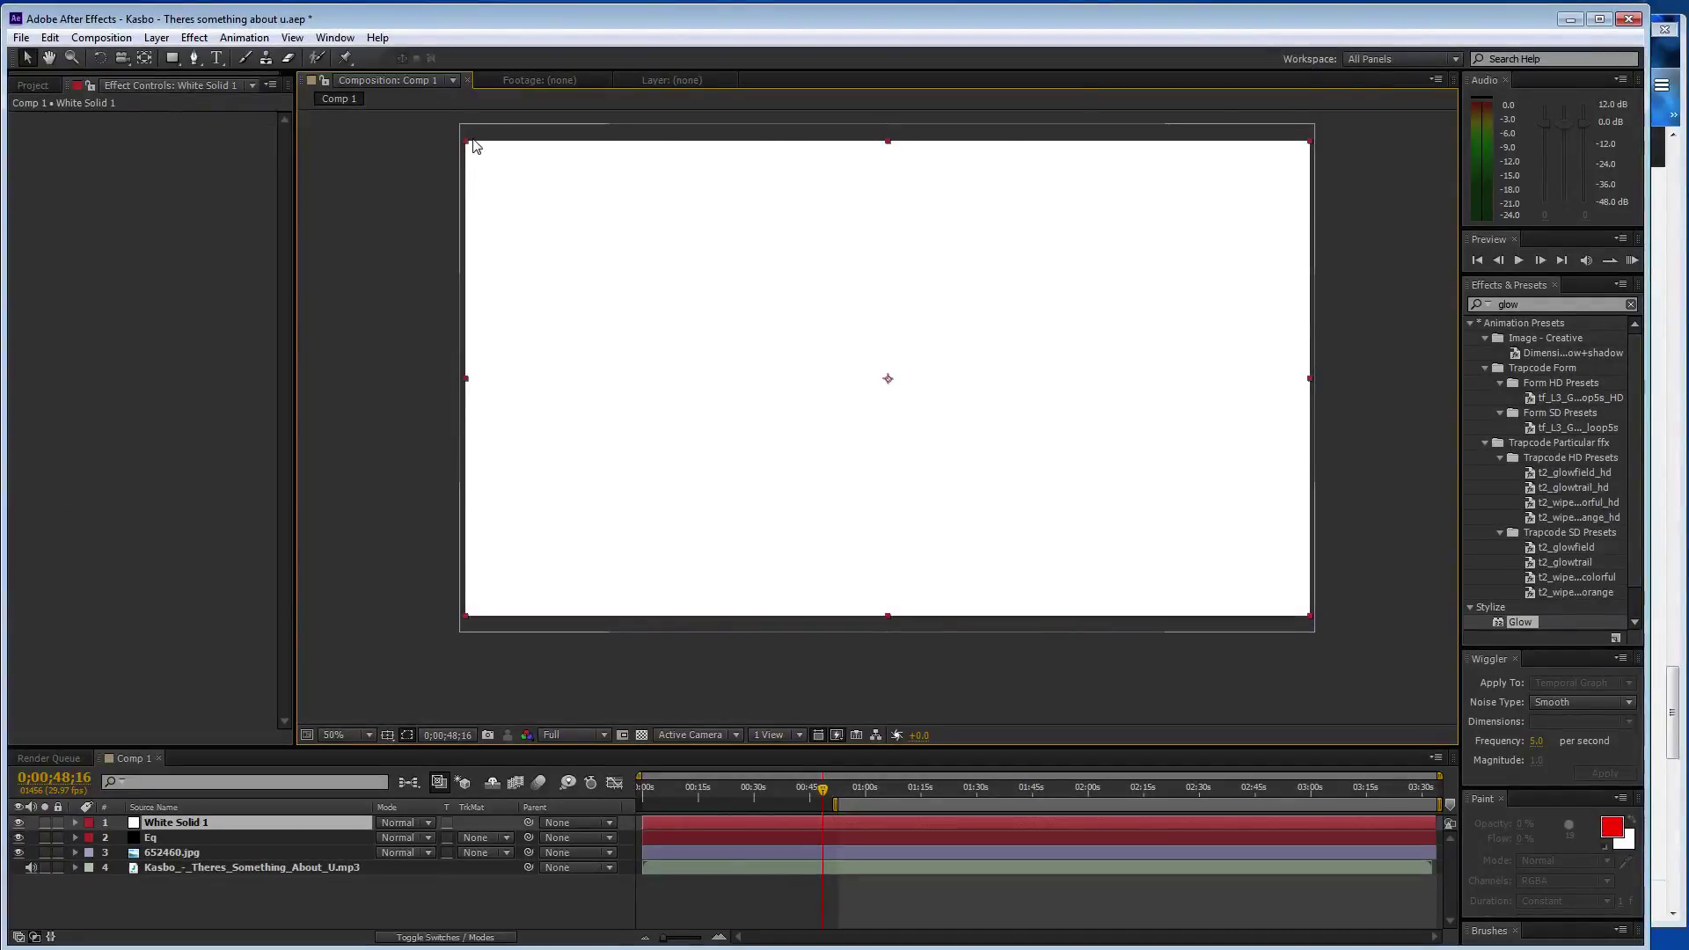
# - Apply CC Snowfall to the white solid, turn off compositing with the original and set the snow's opacity to 100
pyautogui.click(194, 37)
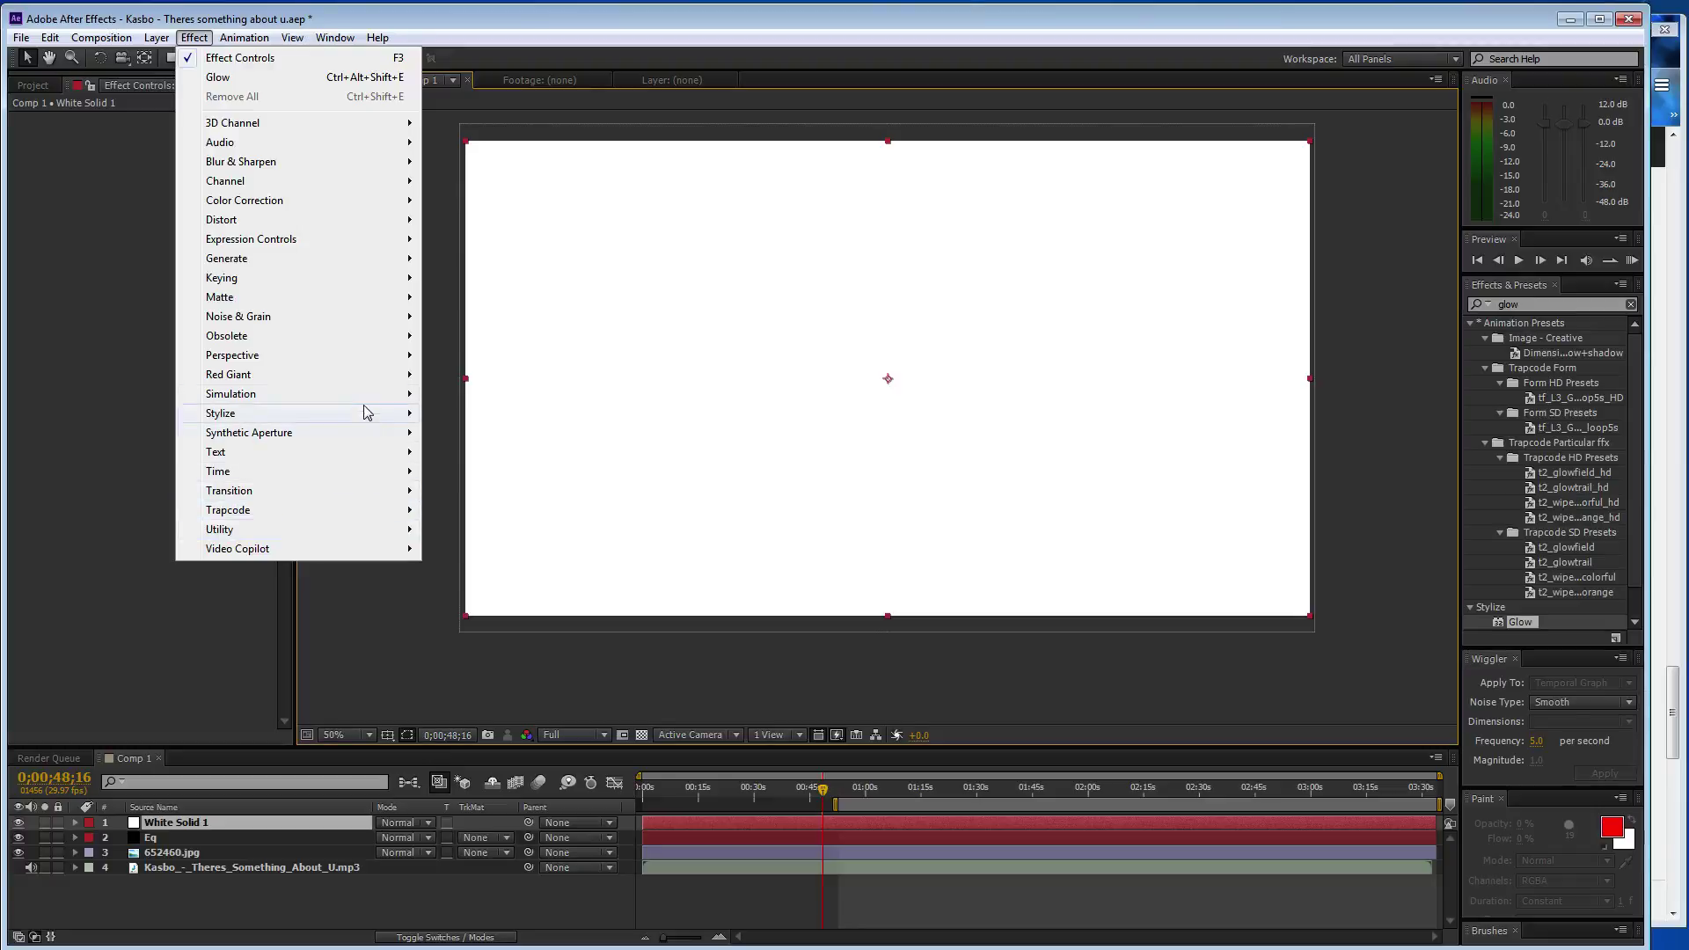
pyautogui.moveTo(366, 394)
pyautogui.click(476, 625)
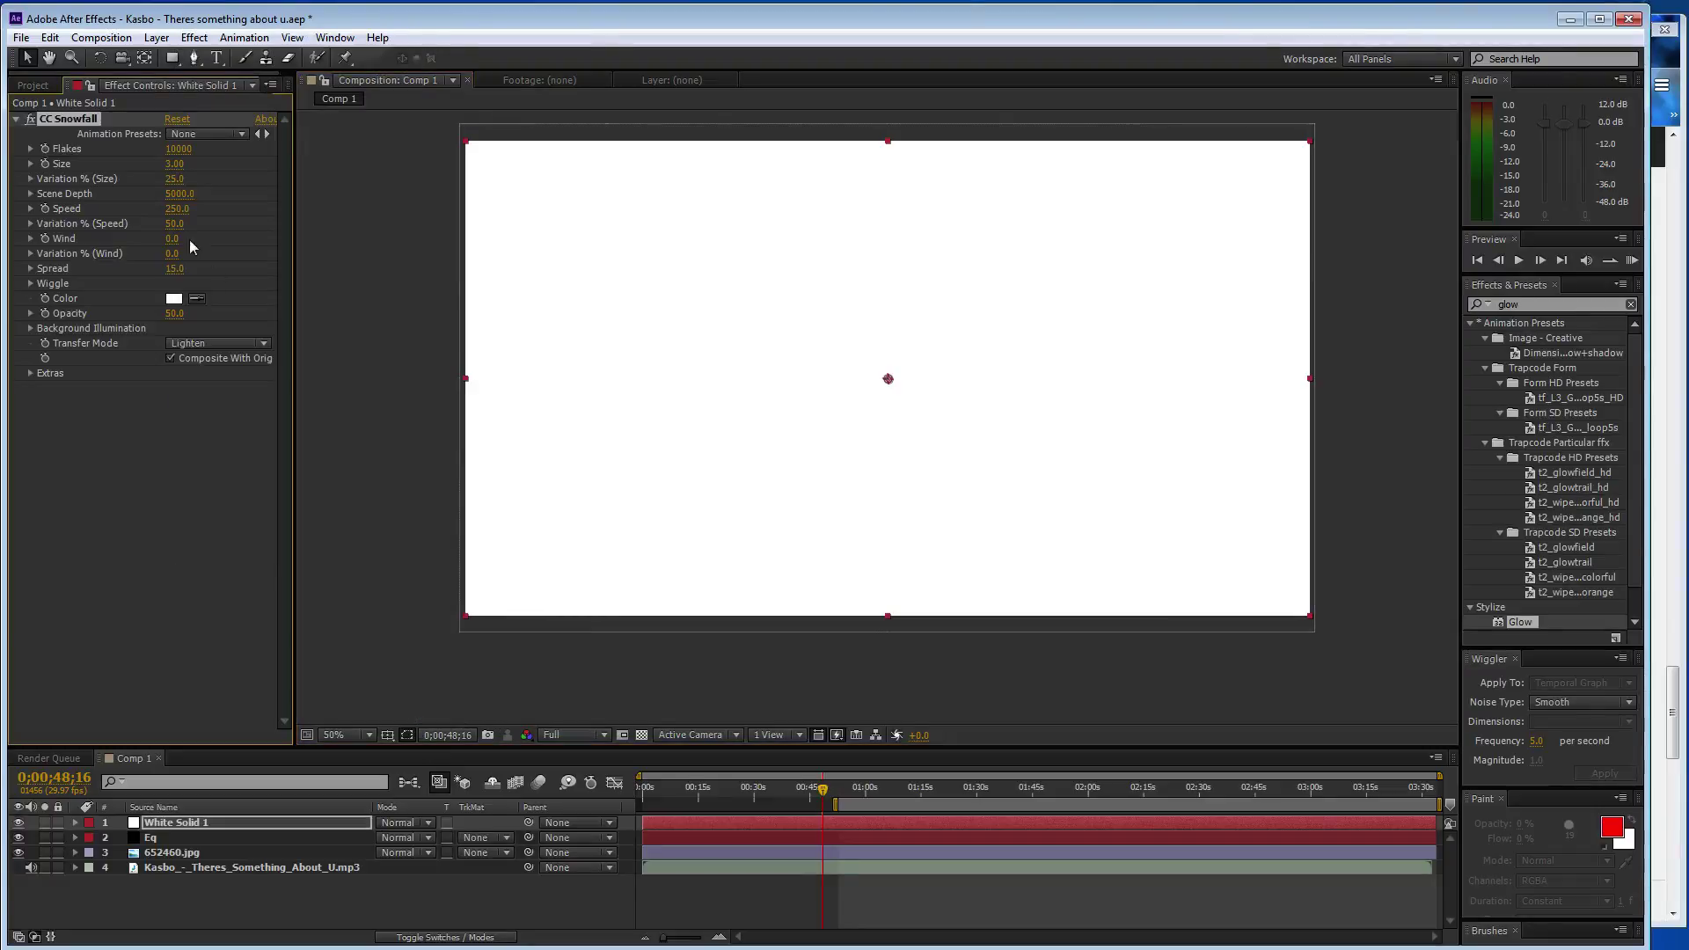
pyautogui.click(171, 357)
pyautogui.moveTo(174, 313); pyautogui.dragTo(308, 307)
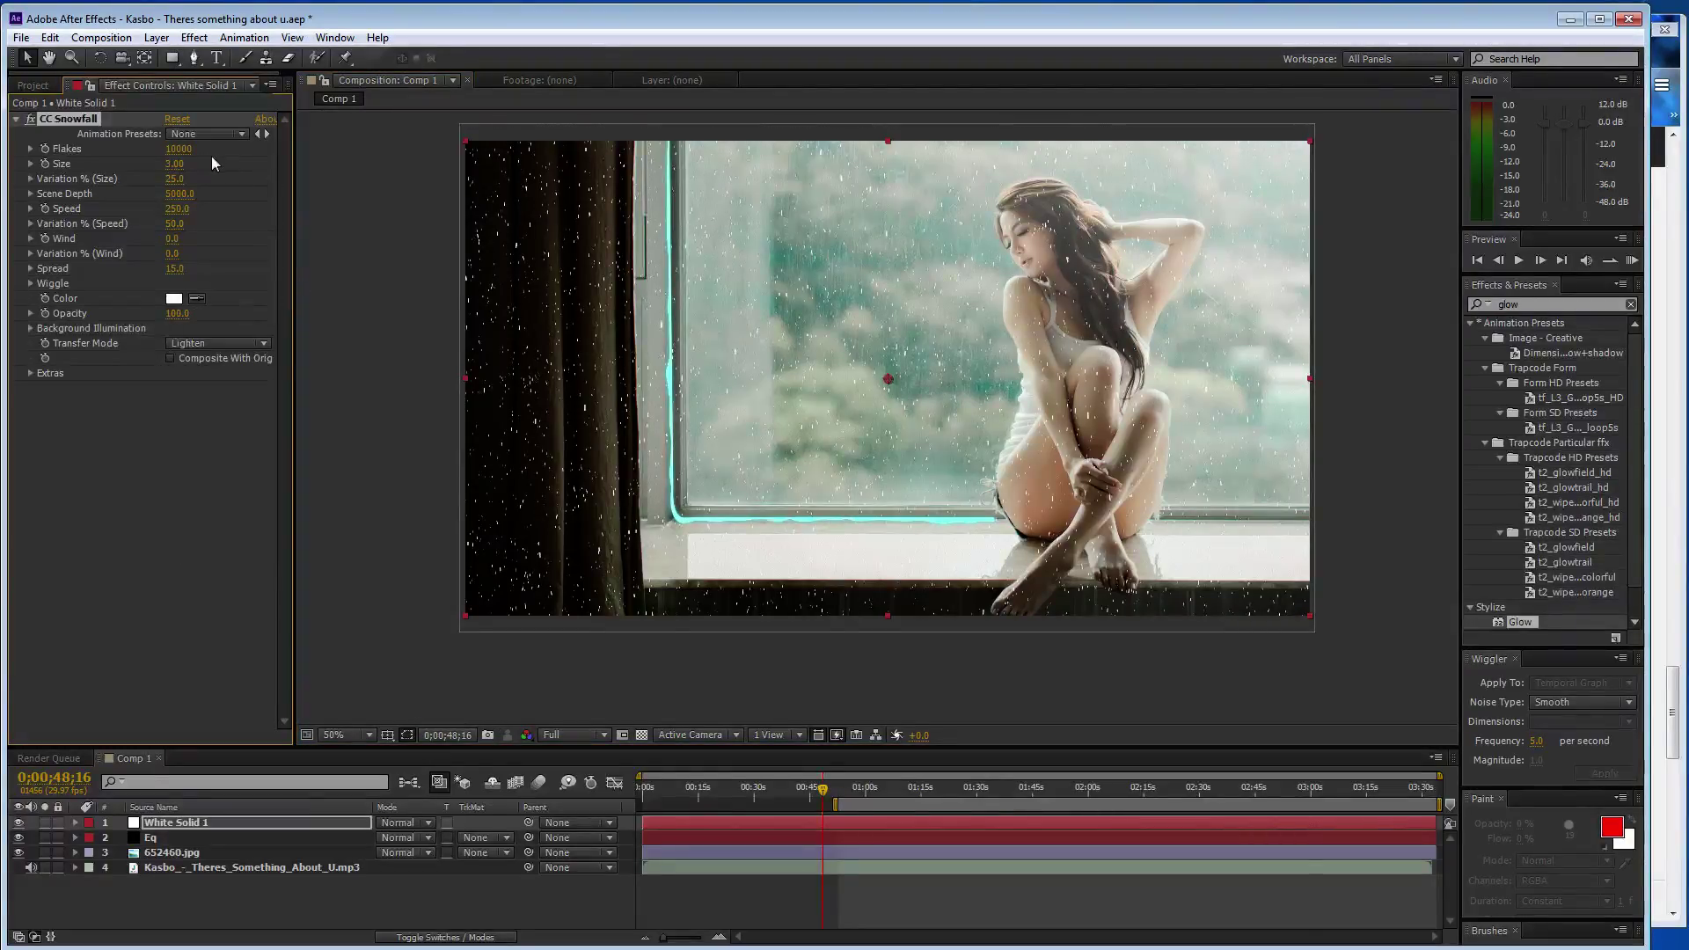
# - Set the snowfall to 500 flakes, a scene depth of 10000 and a speed of 60
pyautogui.click(176, 148)
pyautogui.write('500')
pyautogui.press('Return')
pyautogui.click(180, 194)
pyautogui.write('10000')
pyautogui.click(179, 211)
pyautogui.write('60')
pyautogui.press('Return')
# - Rotate the white solid very slightly counter-clockwise with the Rotation tool, undoing the first larger rotation
pyautogui.press('w')
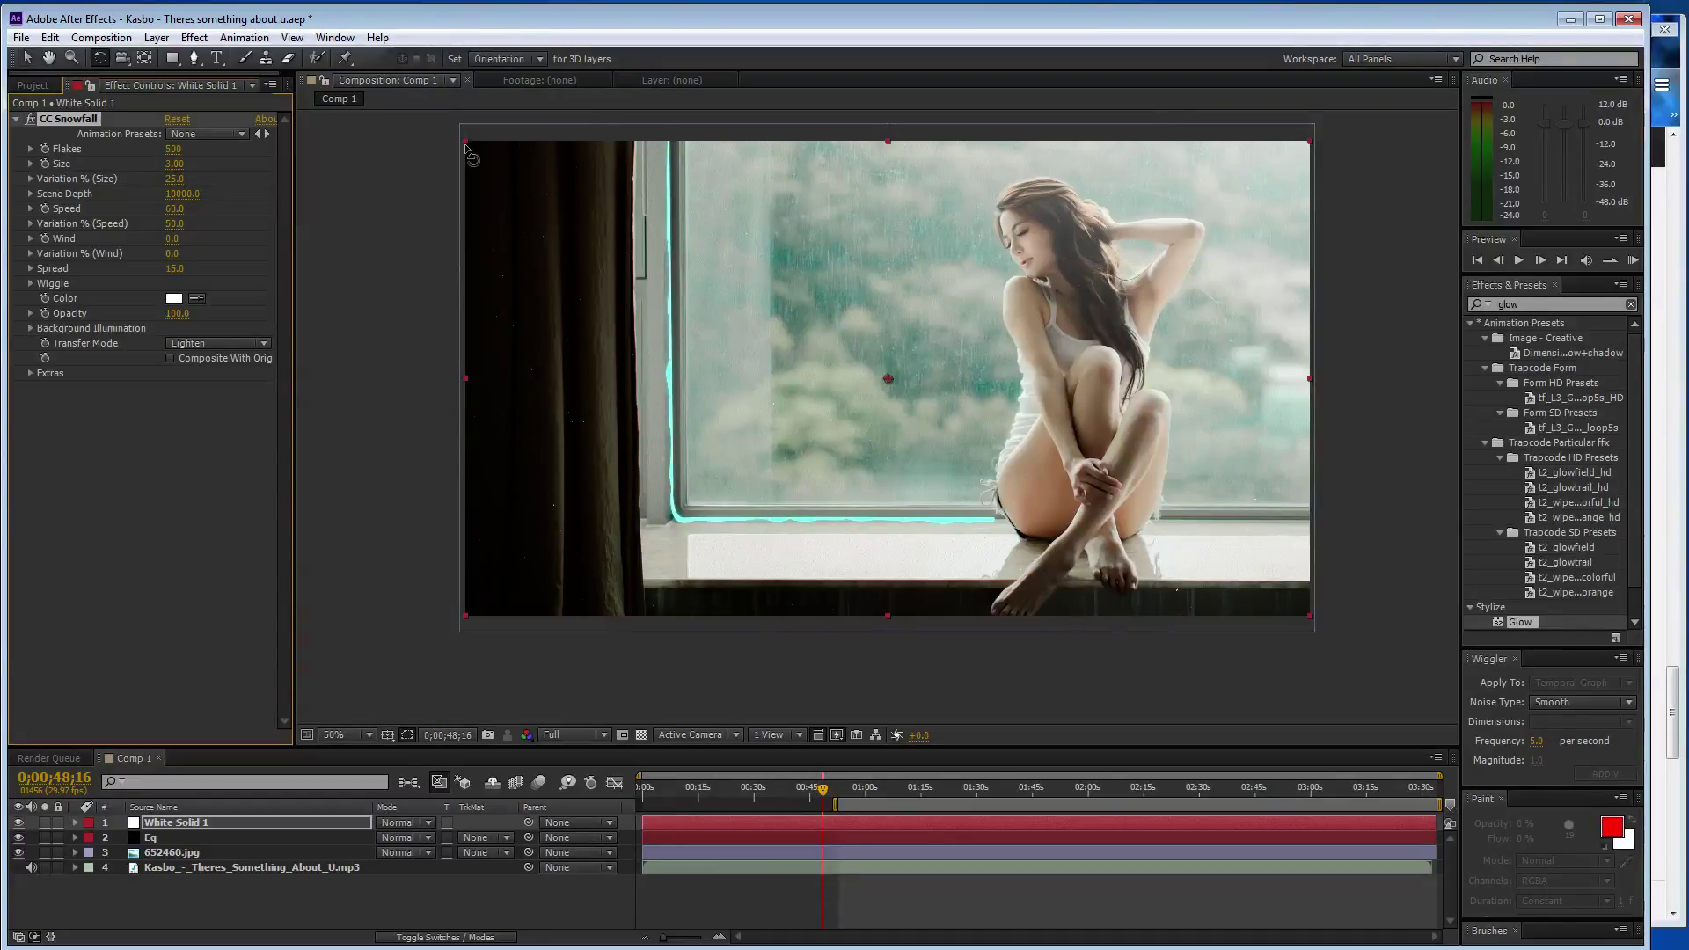
pyautogui.moveTo(1103, 262); pyautogui.dragTo(1287, 408)
pyautogui.hotkey('ctrl', 'z')
pyautogui.click(1338, 626)
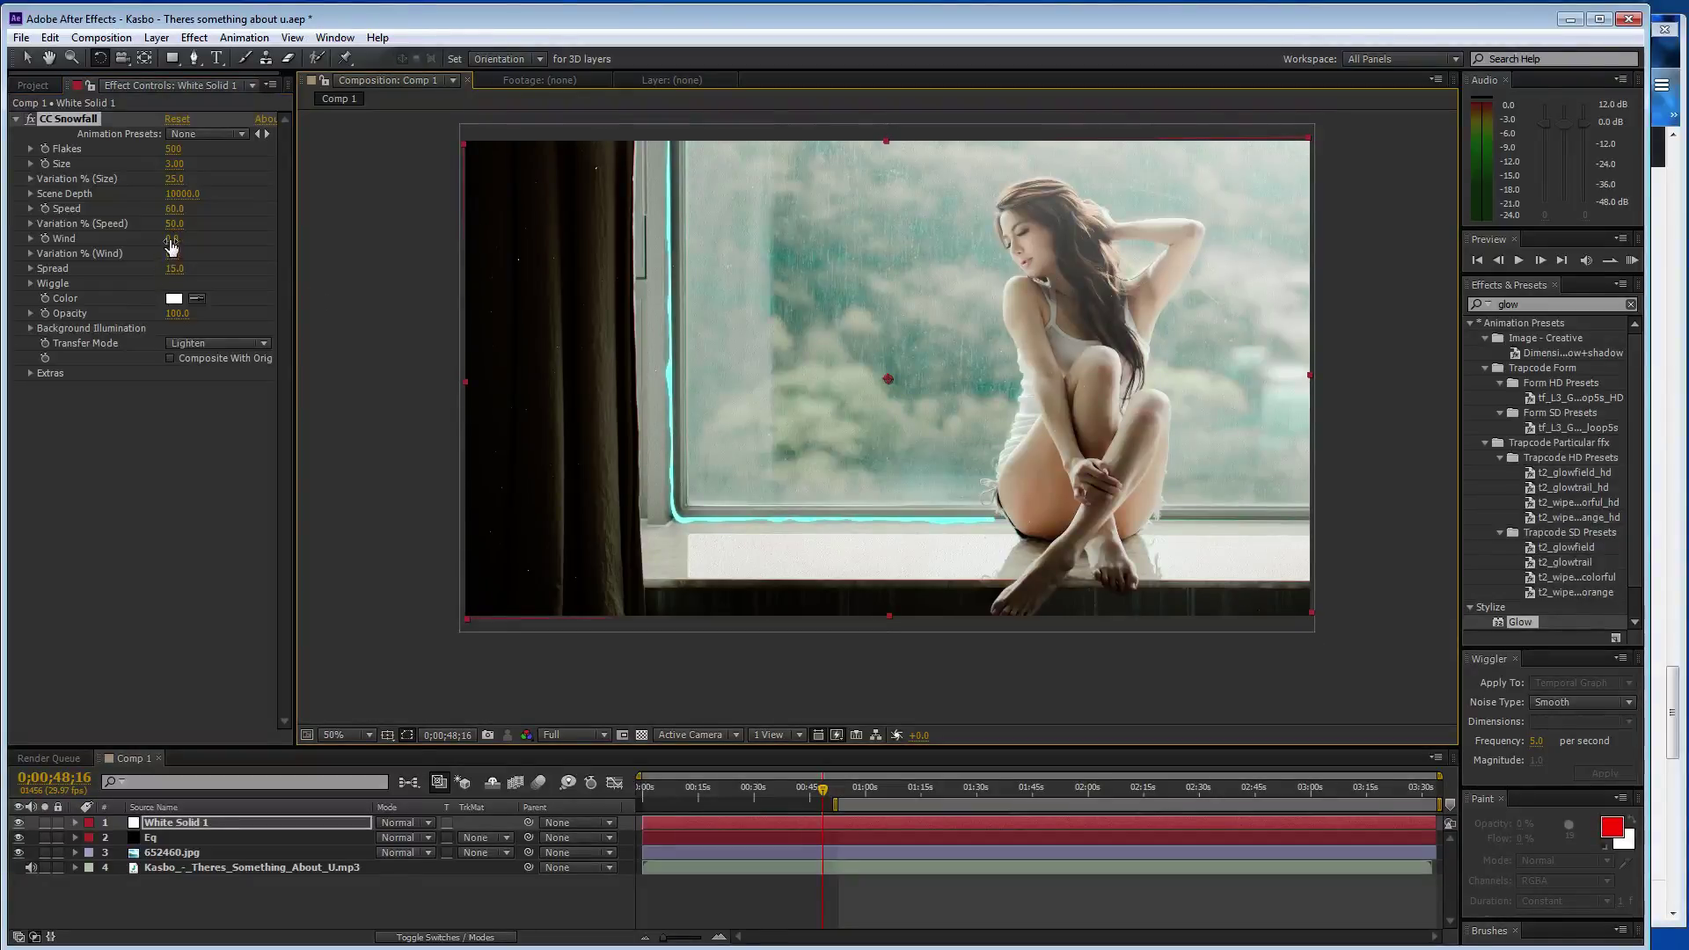
# - Set the snowfall's wind to 47 and apply the Glow effect to the white solid
pyautogui.moveTo(172, 240); pyautogui.dragTo(194, 246)
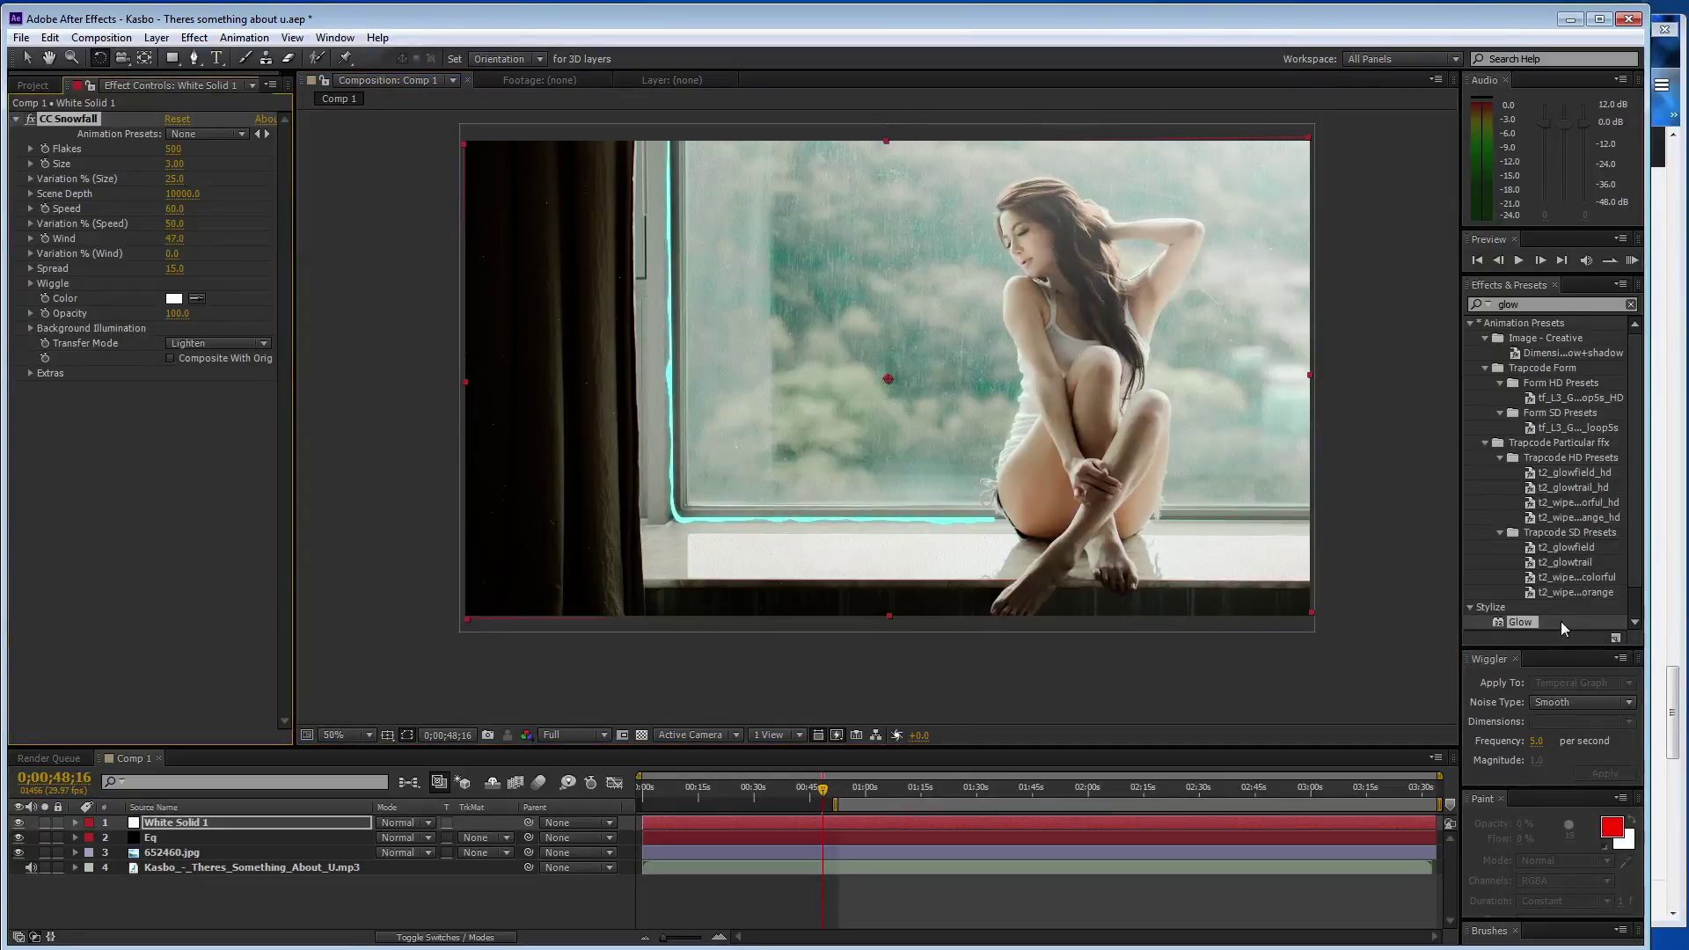
pyautogui.doubleClick(1532, 621)
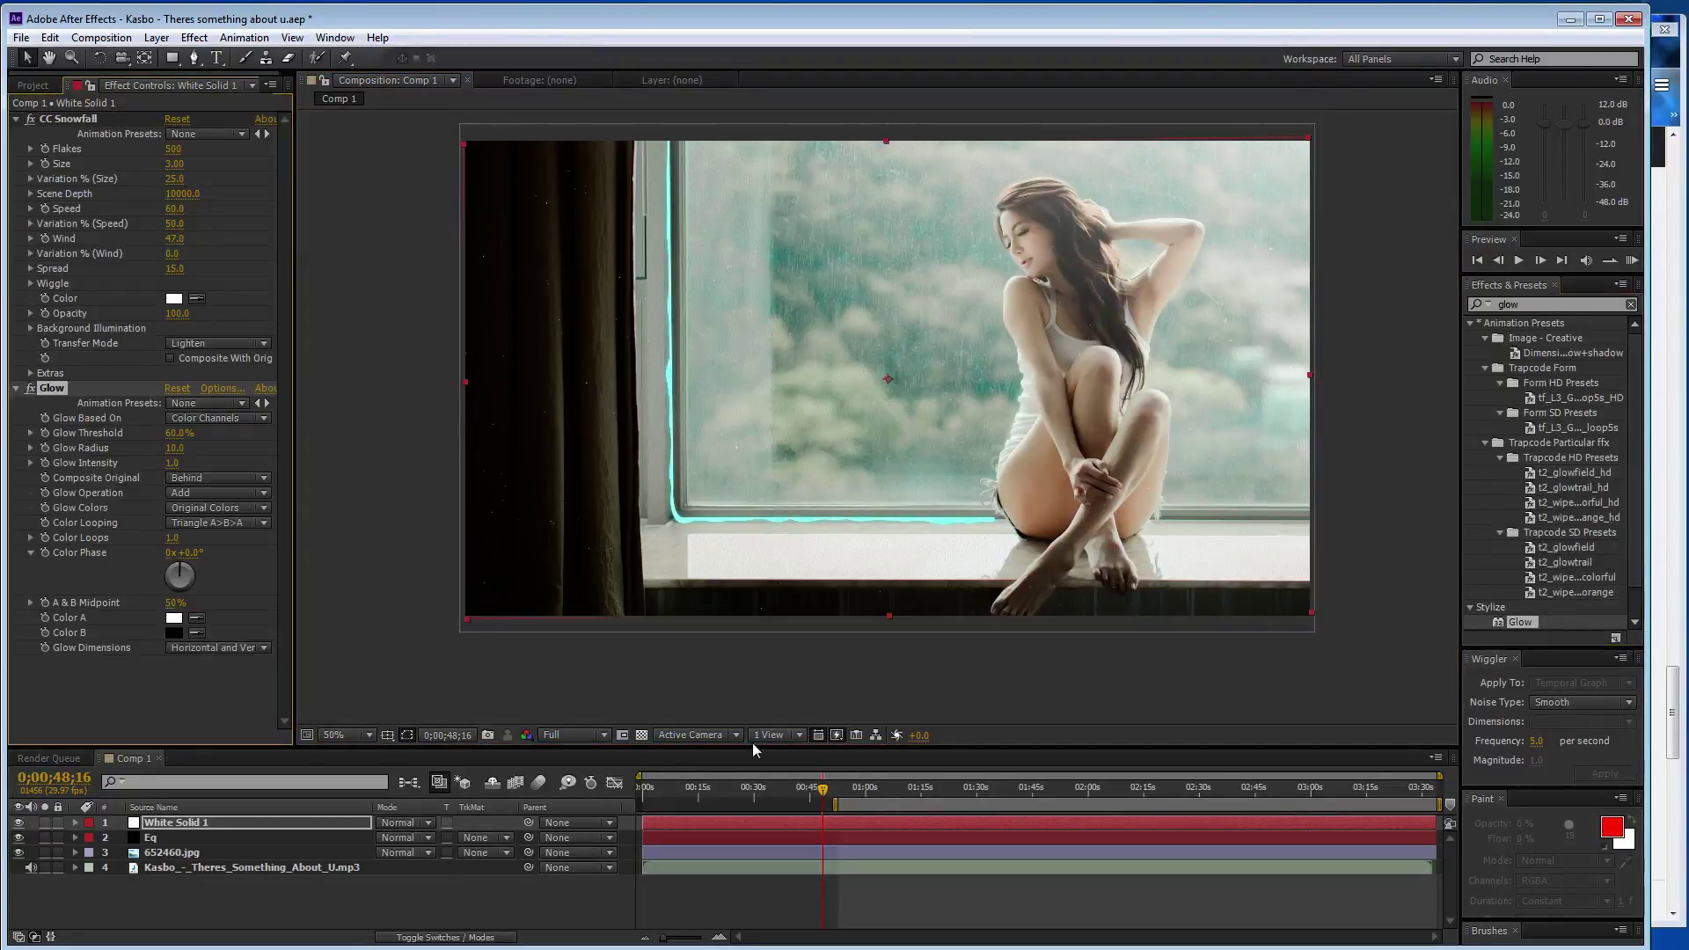
# - Reveal the waveform of the Kasbo audio layer in the timeline and hide the Eq layer
pyautogui.click(75, 867)
pyautogui.click(90, 882)
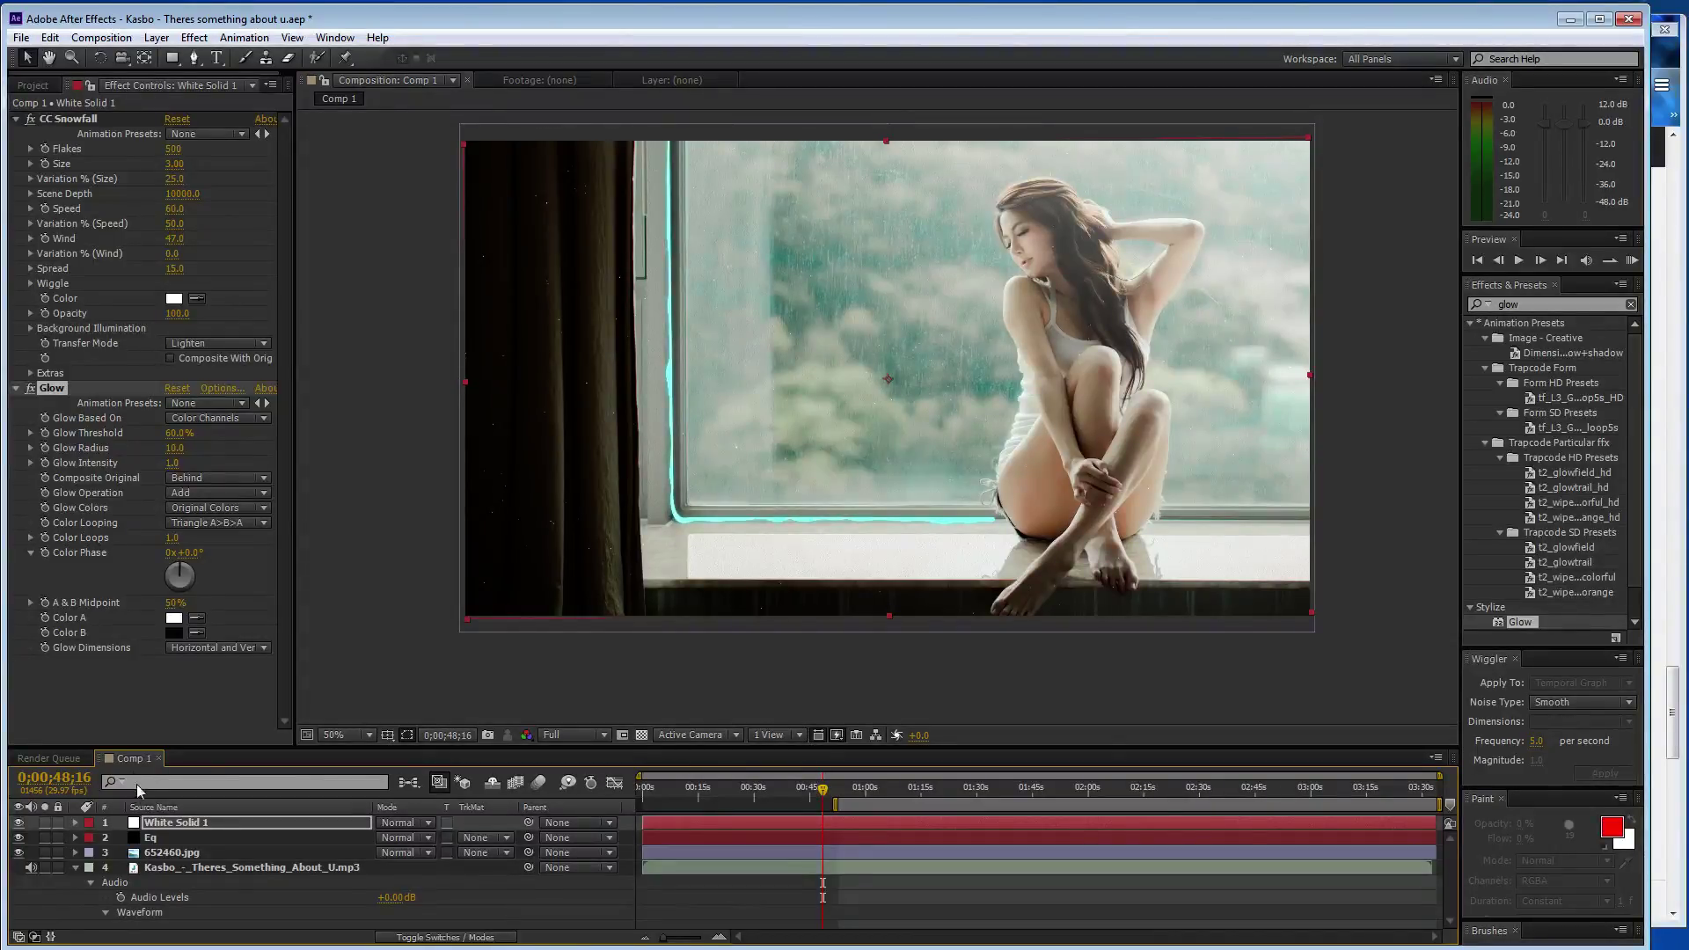
pyautogui.click(17, 838)
pyautogui.scroll(-3, 228, 816)
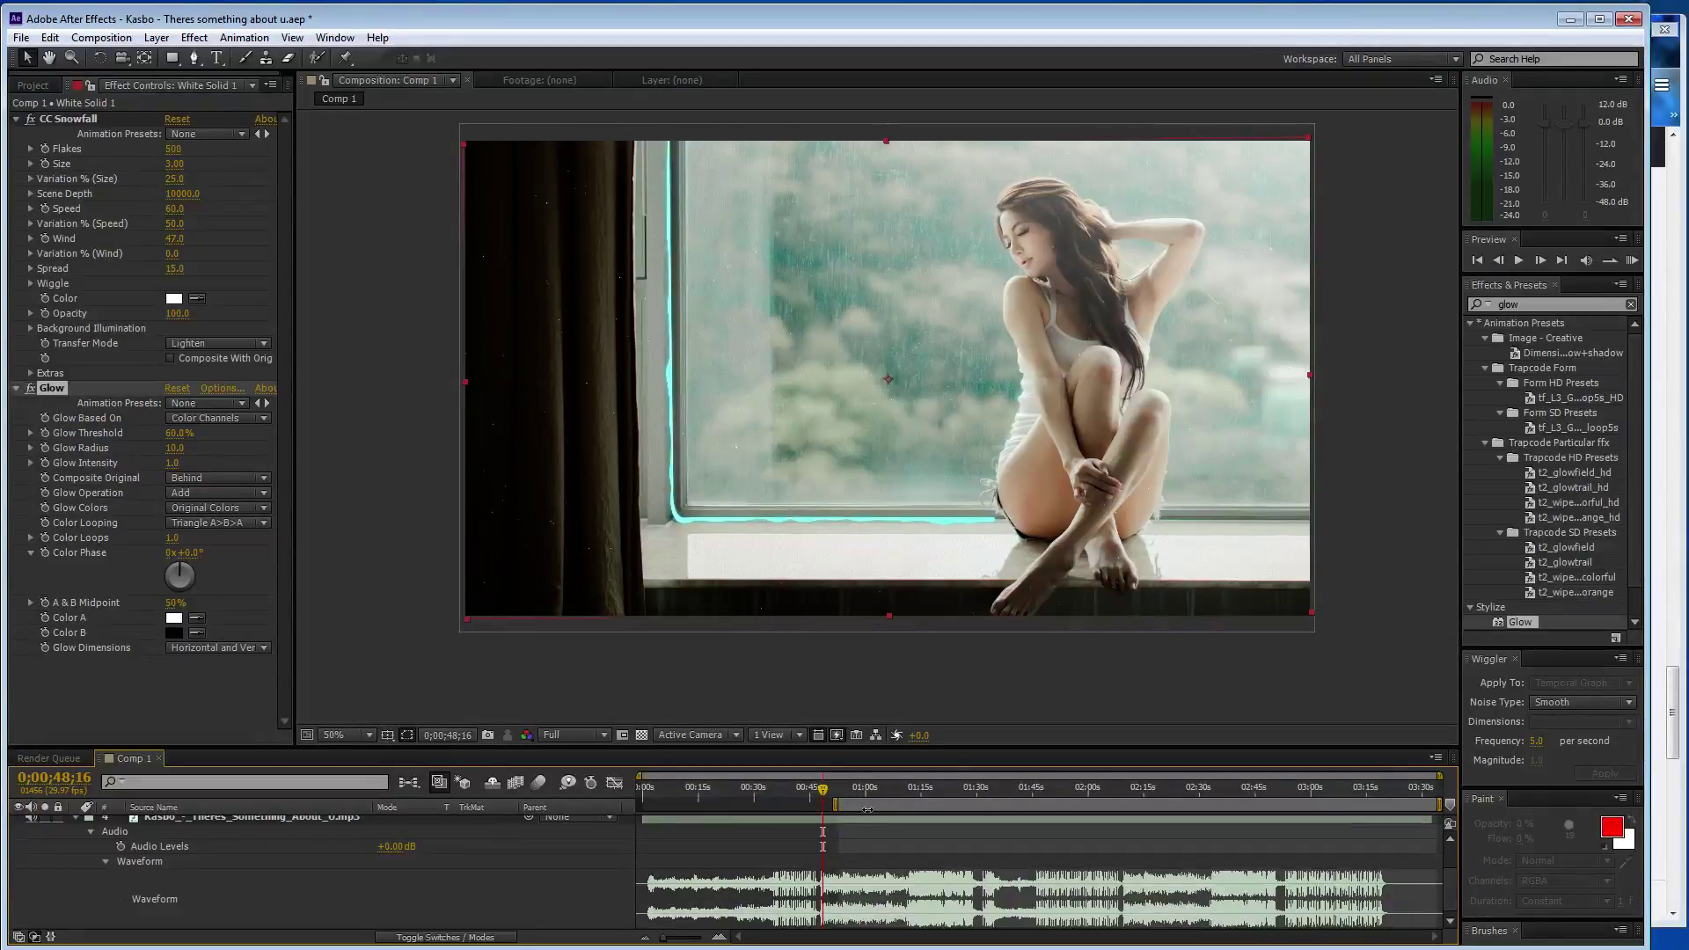
# - Move the work area's start and the current time to about 0;01;10;19, where the waveform gets denser
pyautogui.moveTo(838, 805); pyautogui.dragTo(893, 807)
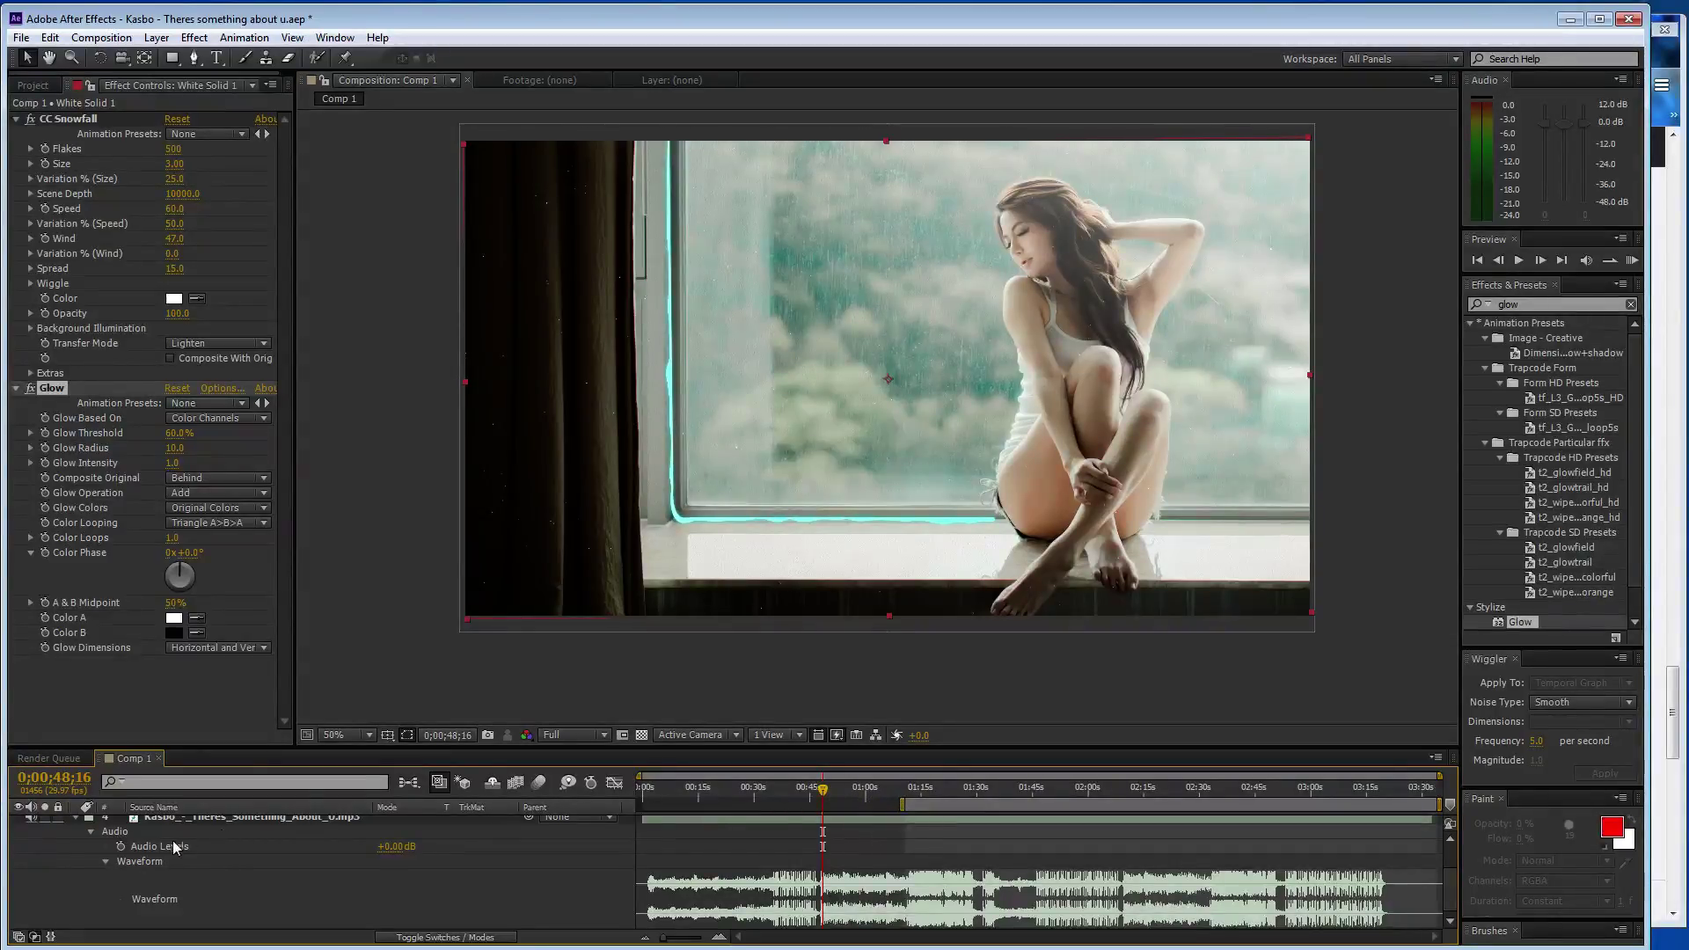
pyautogui.scroll(2, 173, 847)
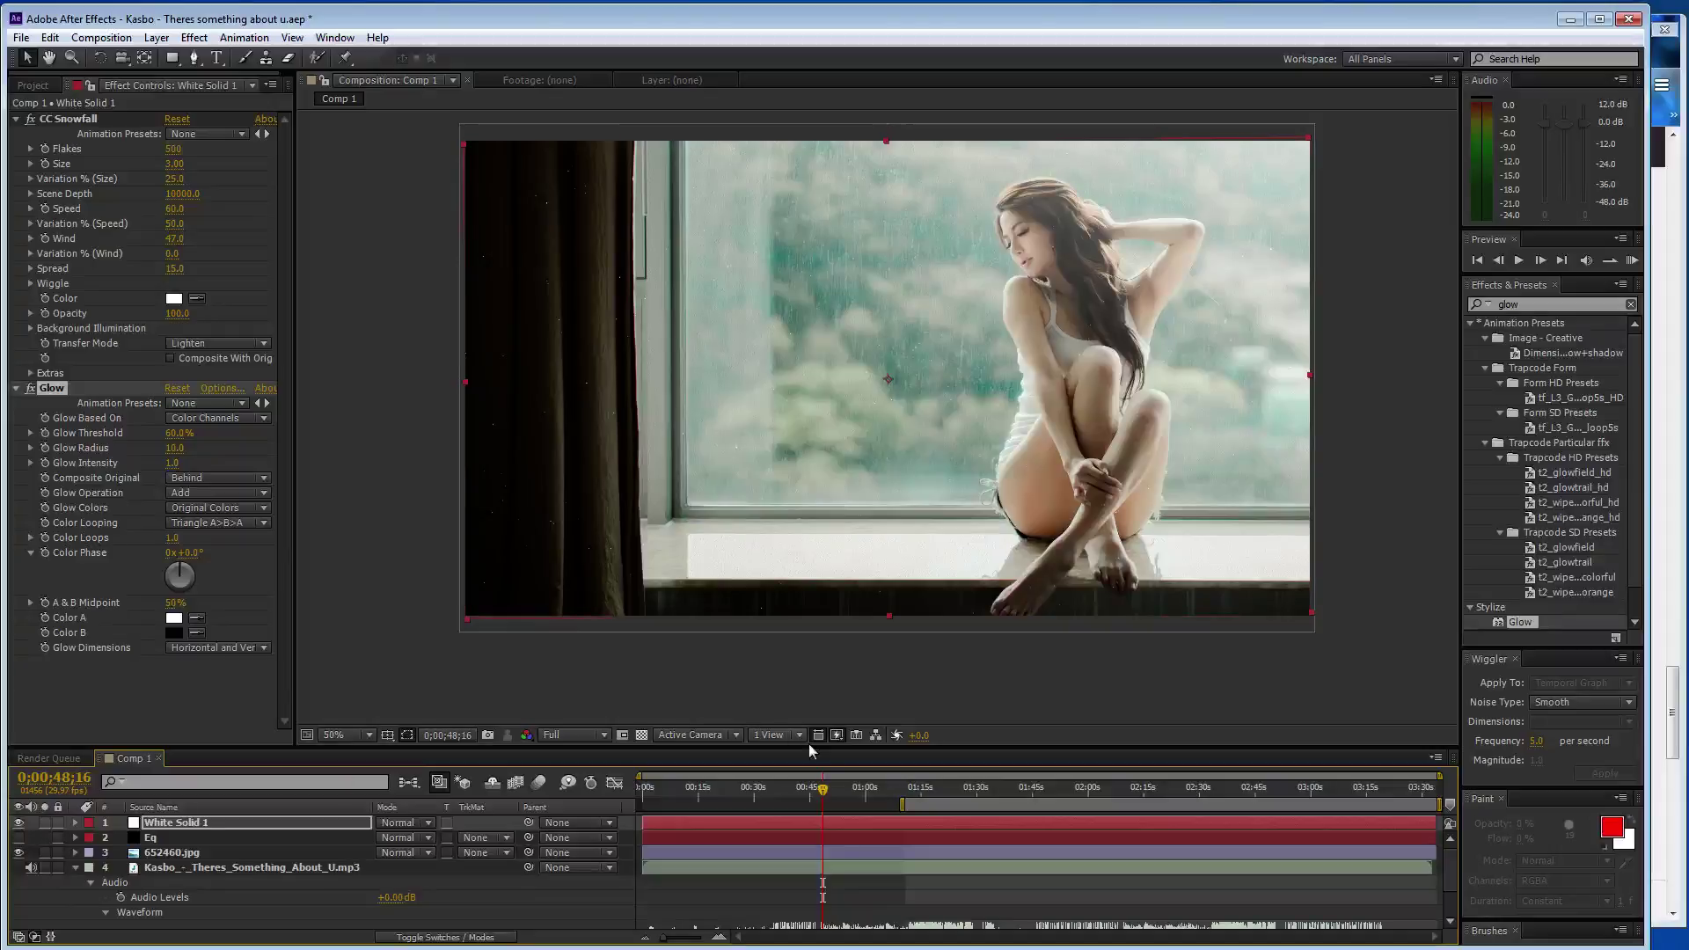
pyautogui.scroll(-3, 827, 787)
pyautogui.moveTo(822, 789); pyautogui.dragTo(905, 798)
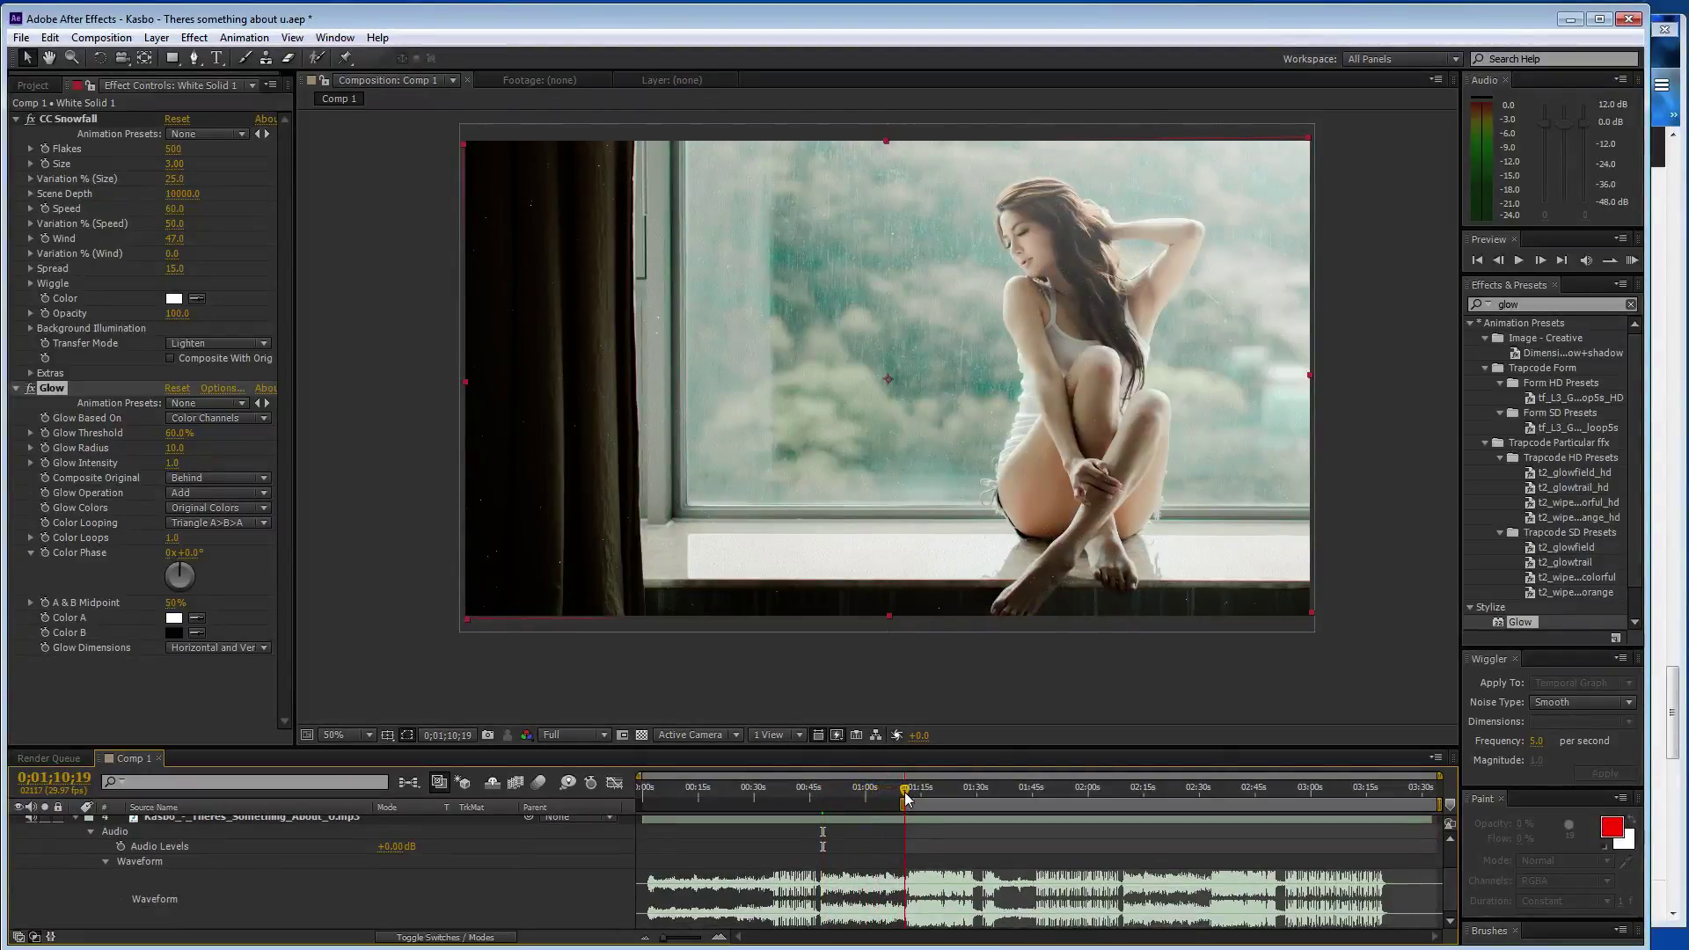
# - Switch to the browser, find and pause the Kasbo track on SoundCloud, then return to After Effects
pyautogui.click(1677, 348)
pyautogui.scroll(3, 1317, 727)
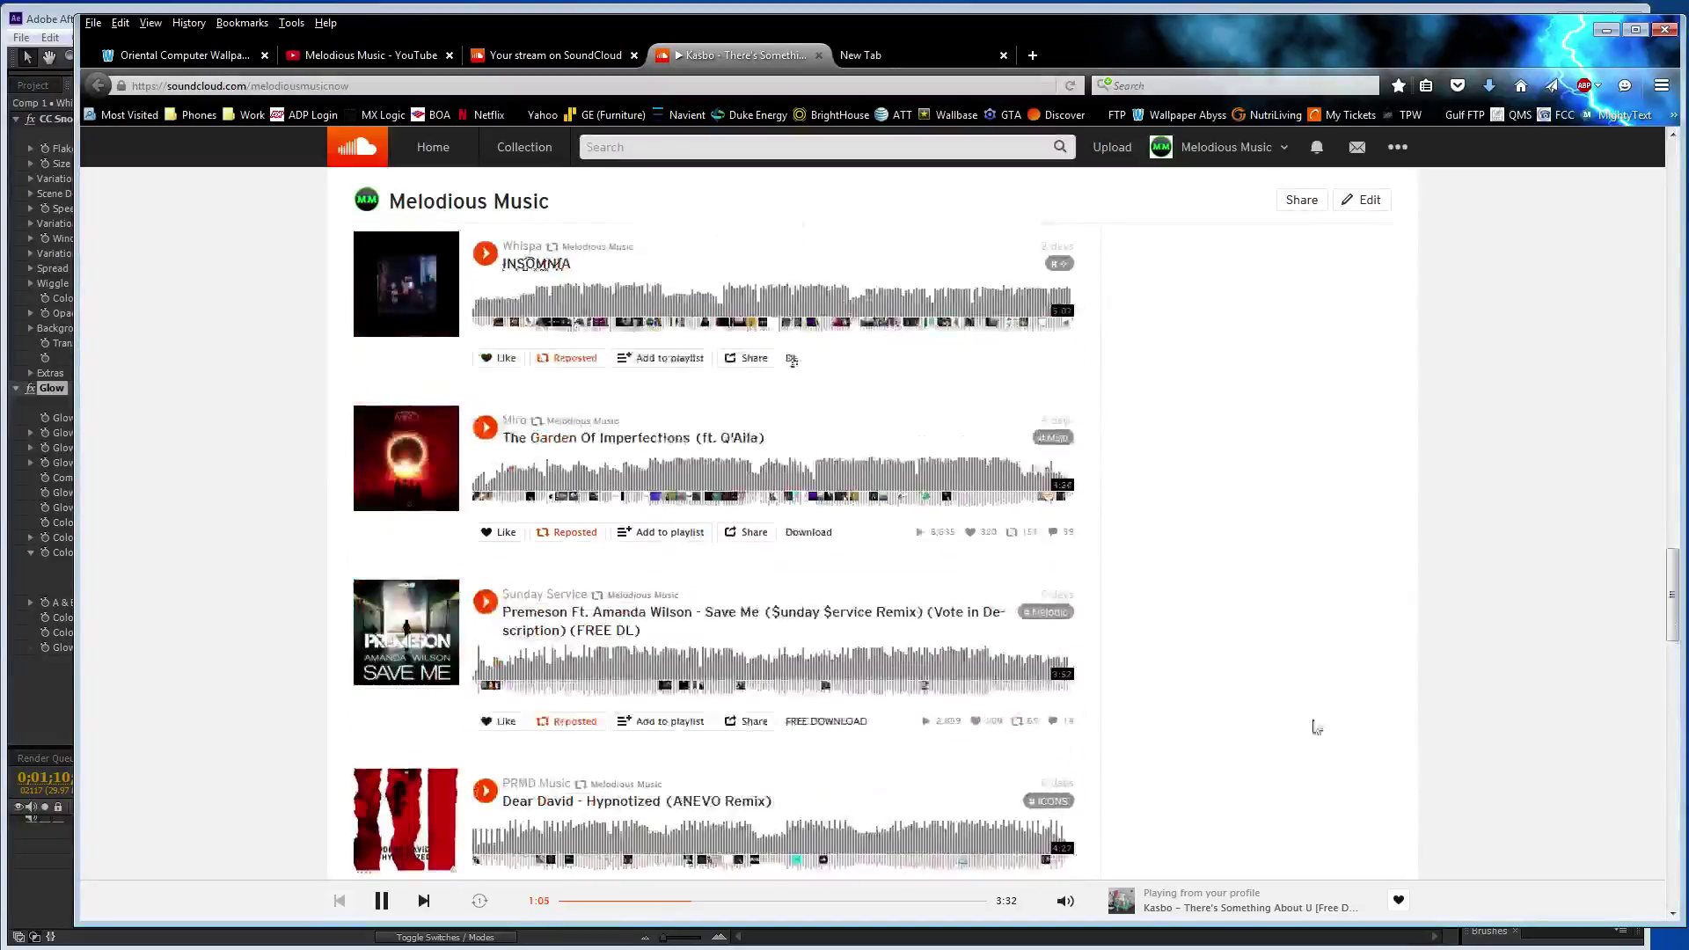
pyautogui.scroll(-12, 1244, 695)
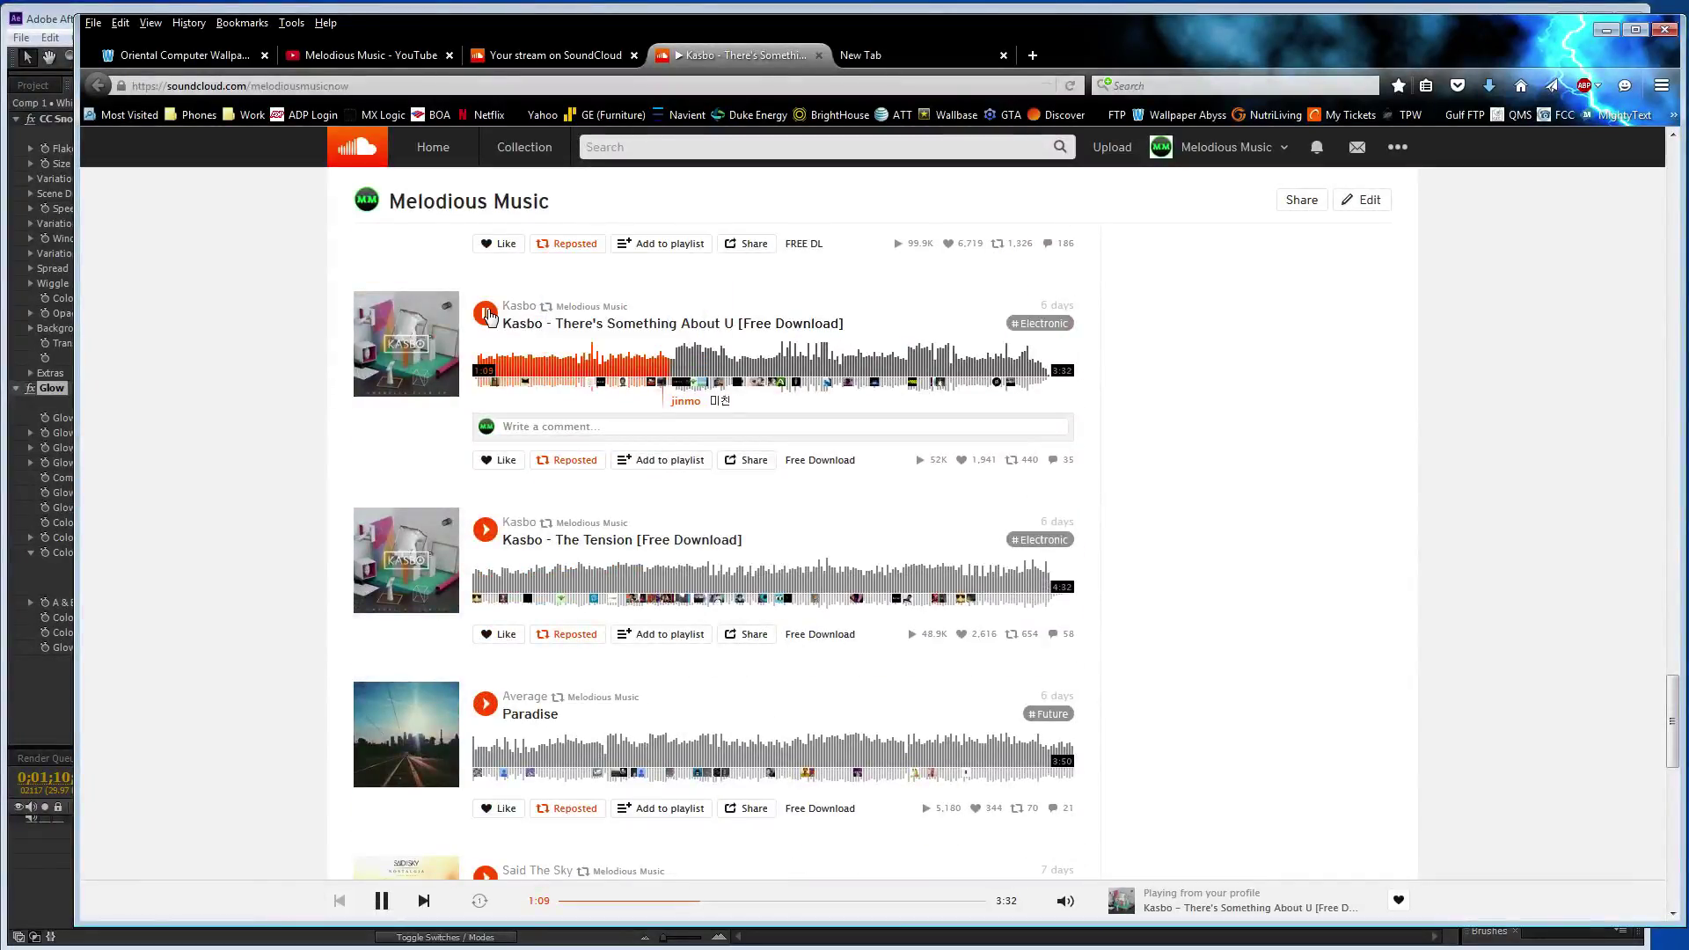
pyautogui.click(489, 317)
pyautogui.hotkey('alt', 'Tab')
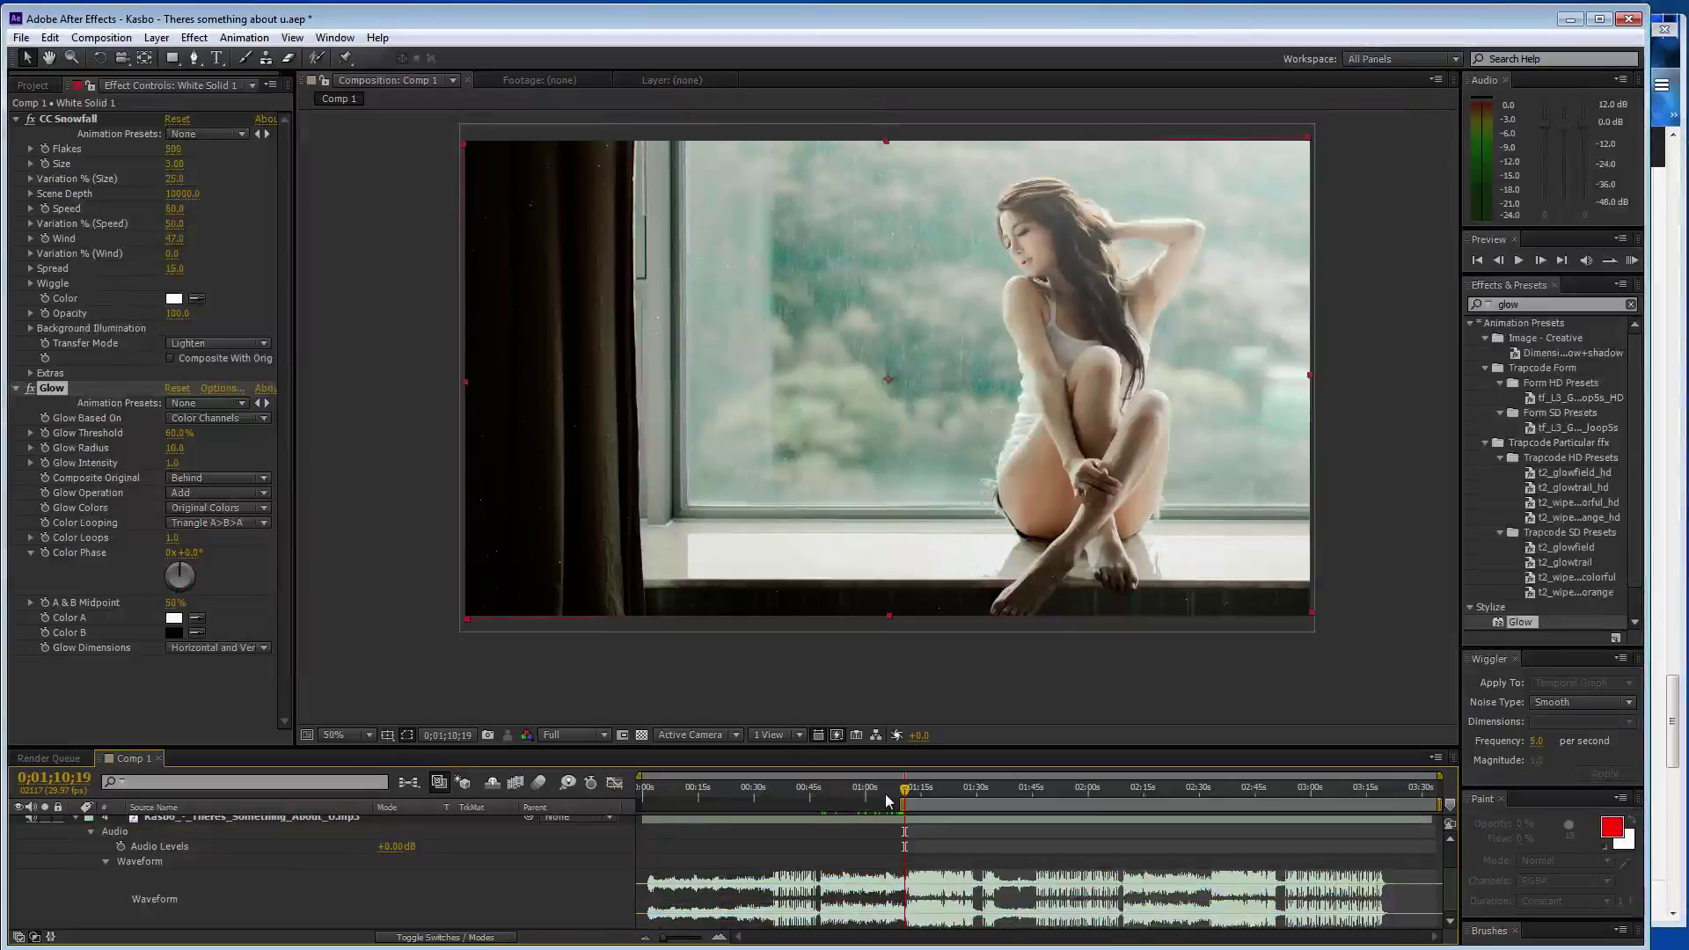
# - Move the current time to 0;01;11;13 and trim the start of the white solid layer to it
pyautogui.moveTo(906, 788); pyautogui.dragTo(910, 794)
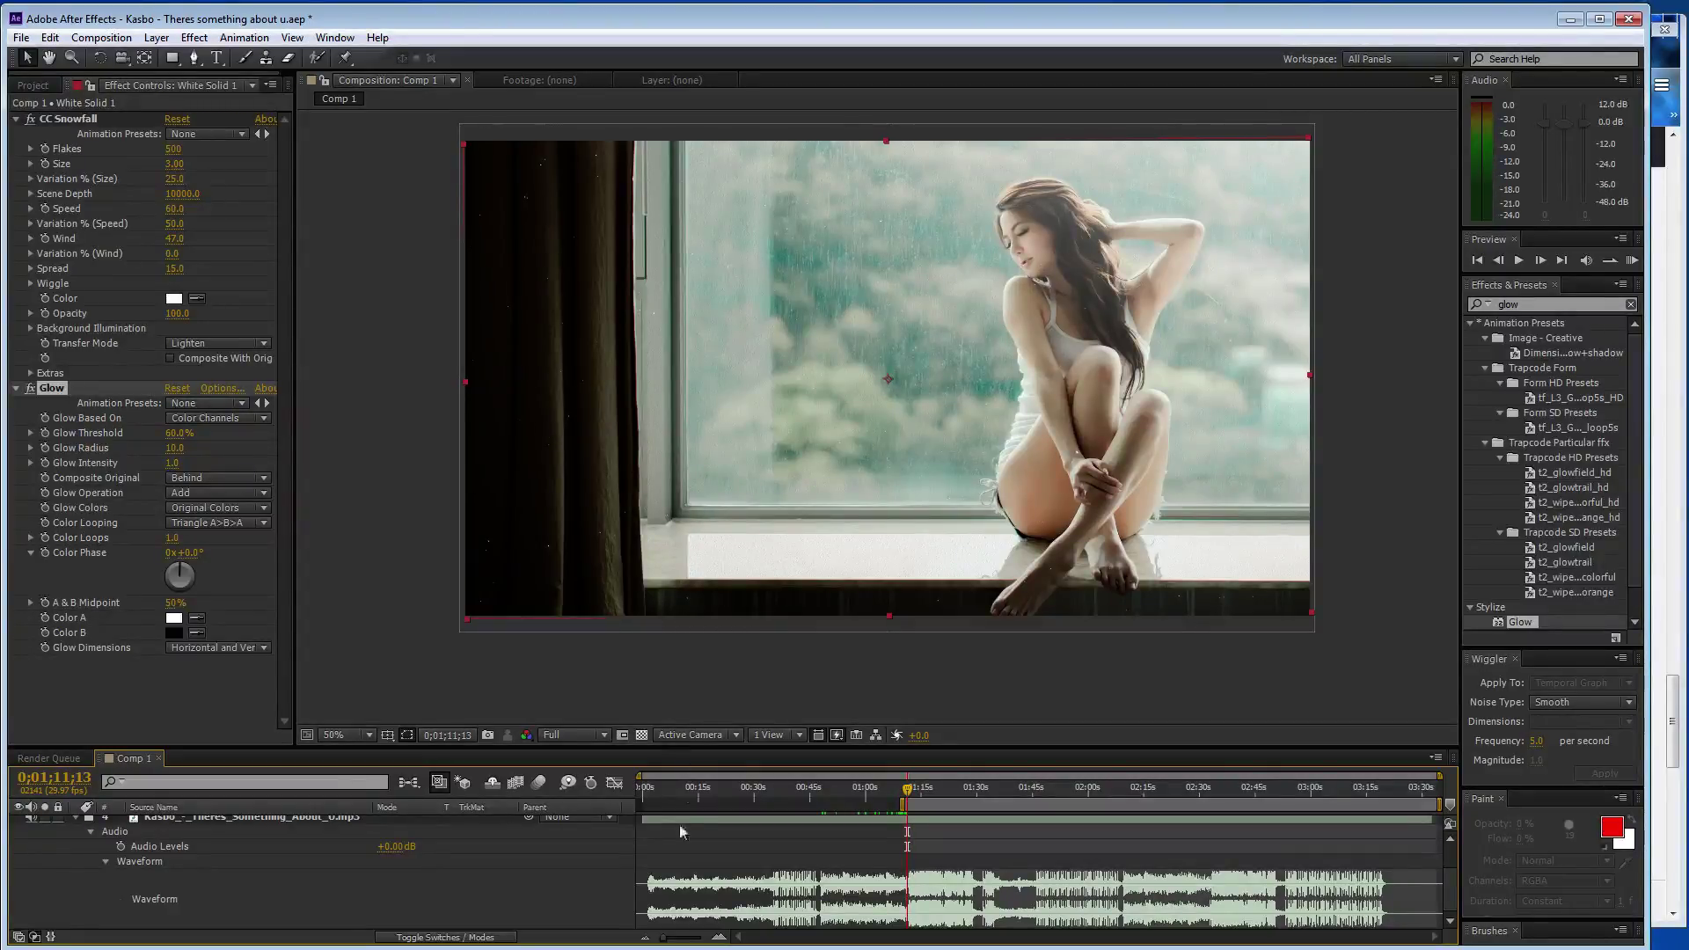
pyautogui.scroll(3, 679, 827)
pyautogui.moveTo(643, 824); pyautogui.dragTo(907, 824)
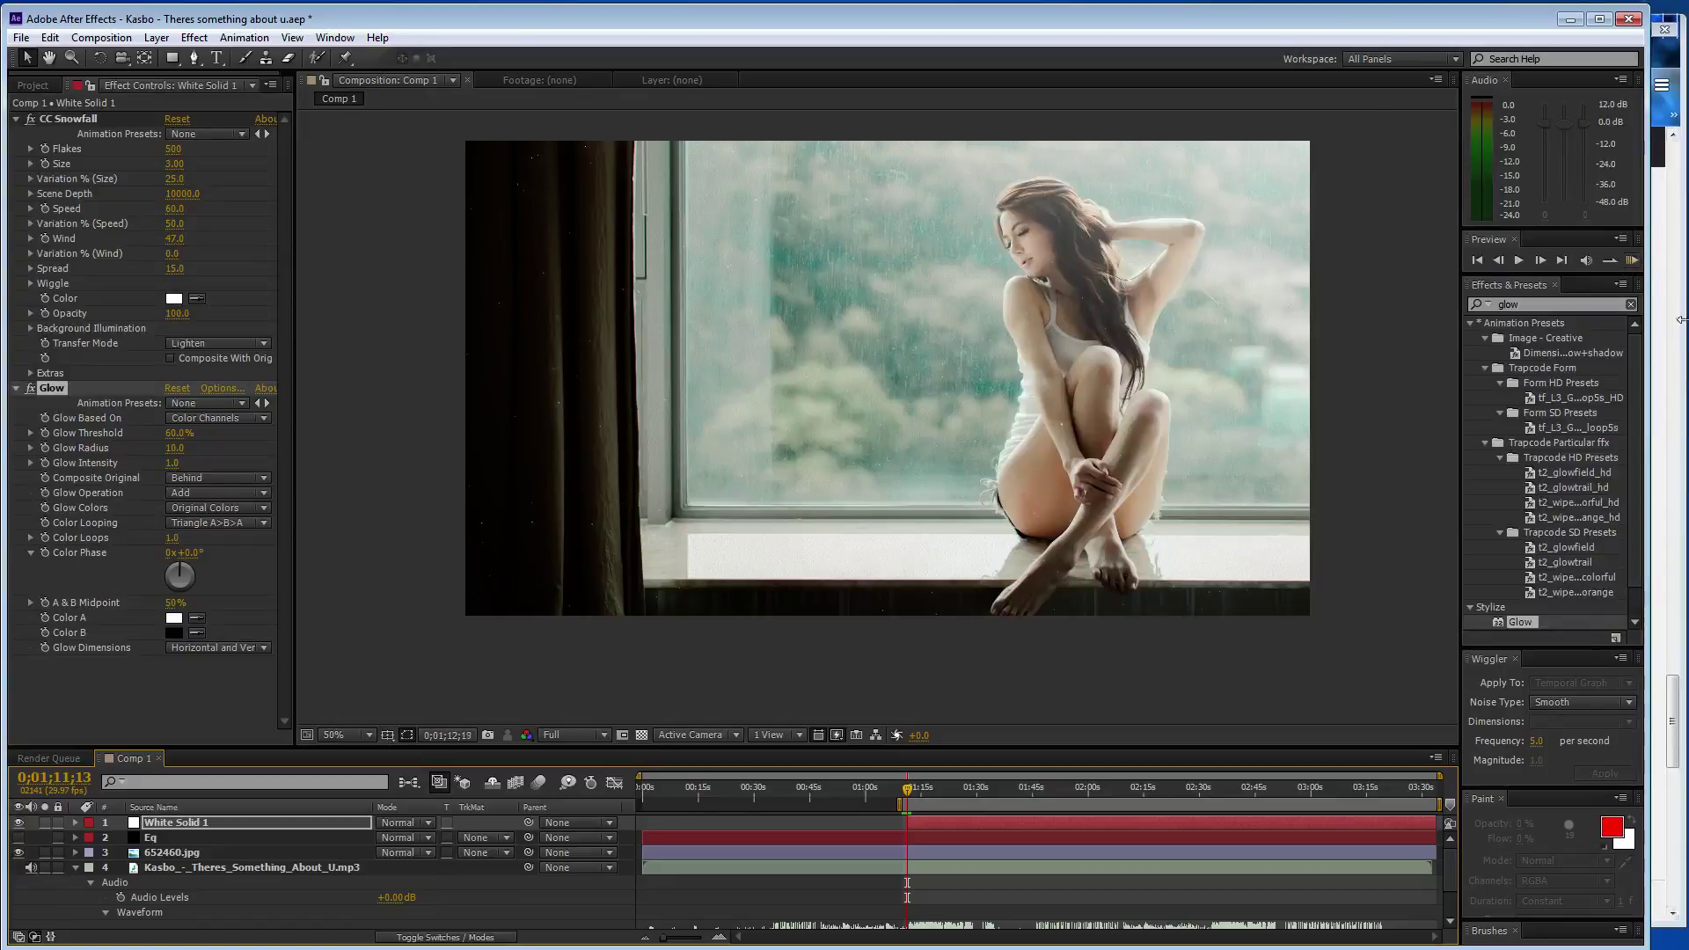
# - Check the SoundCloud page in the browser while the preview renders, then return to After Effects and watch the snowfall preview
pyautogui.hotkey('alt', 'Tab')
pyautogui.scroll(-7, 1602, 438)
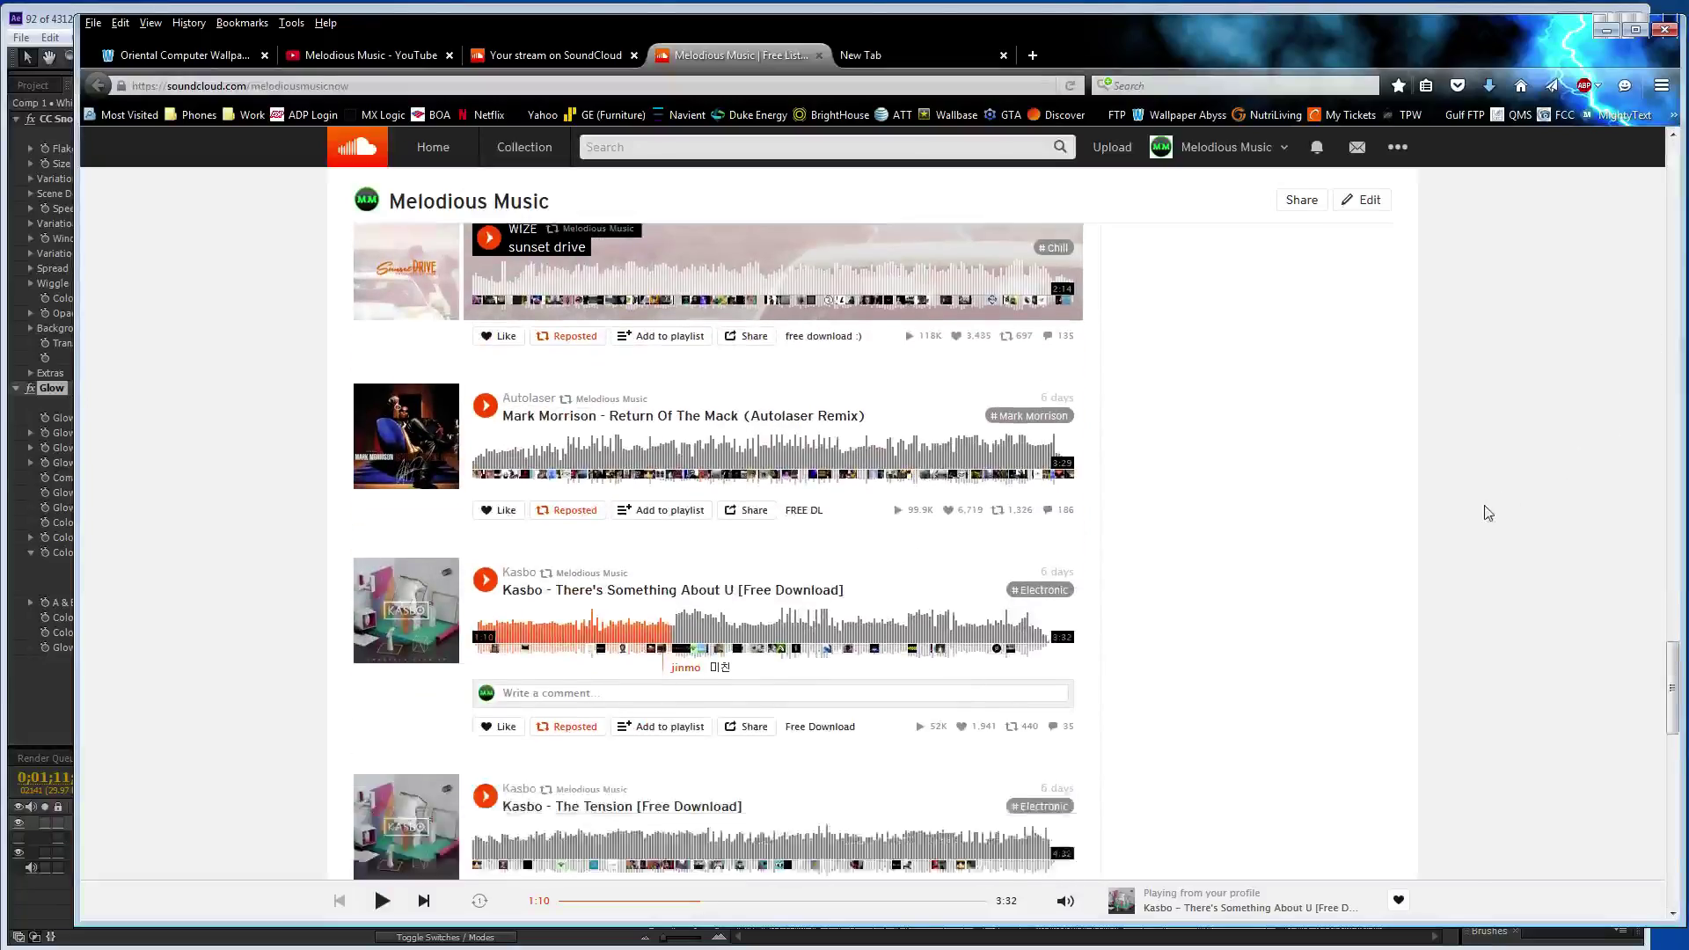
pyautogui.click(46, 719)
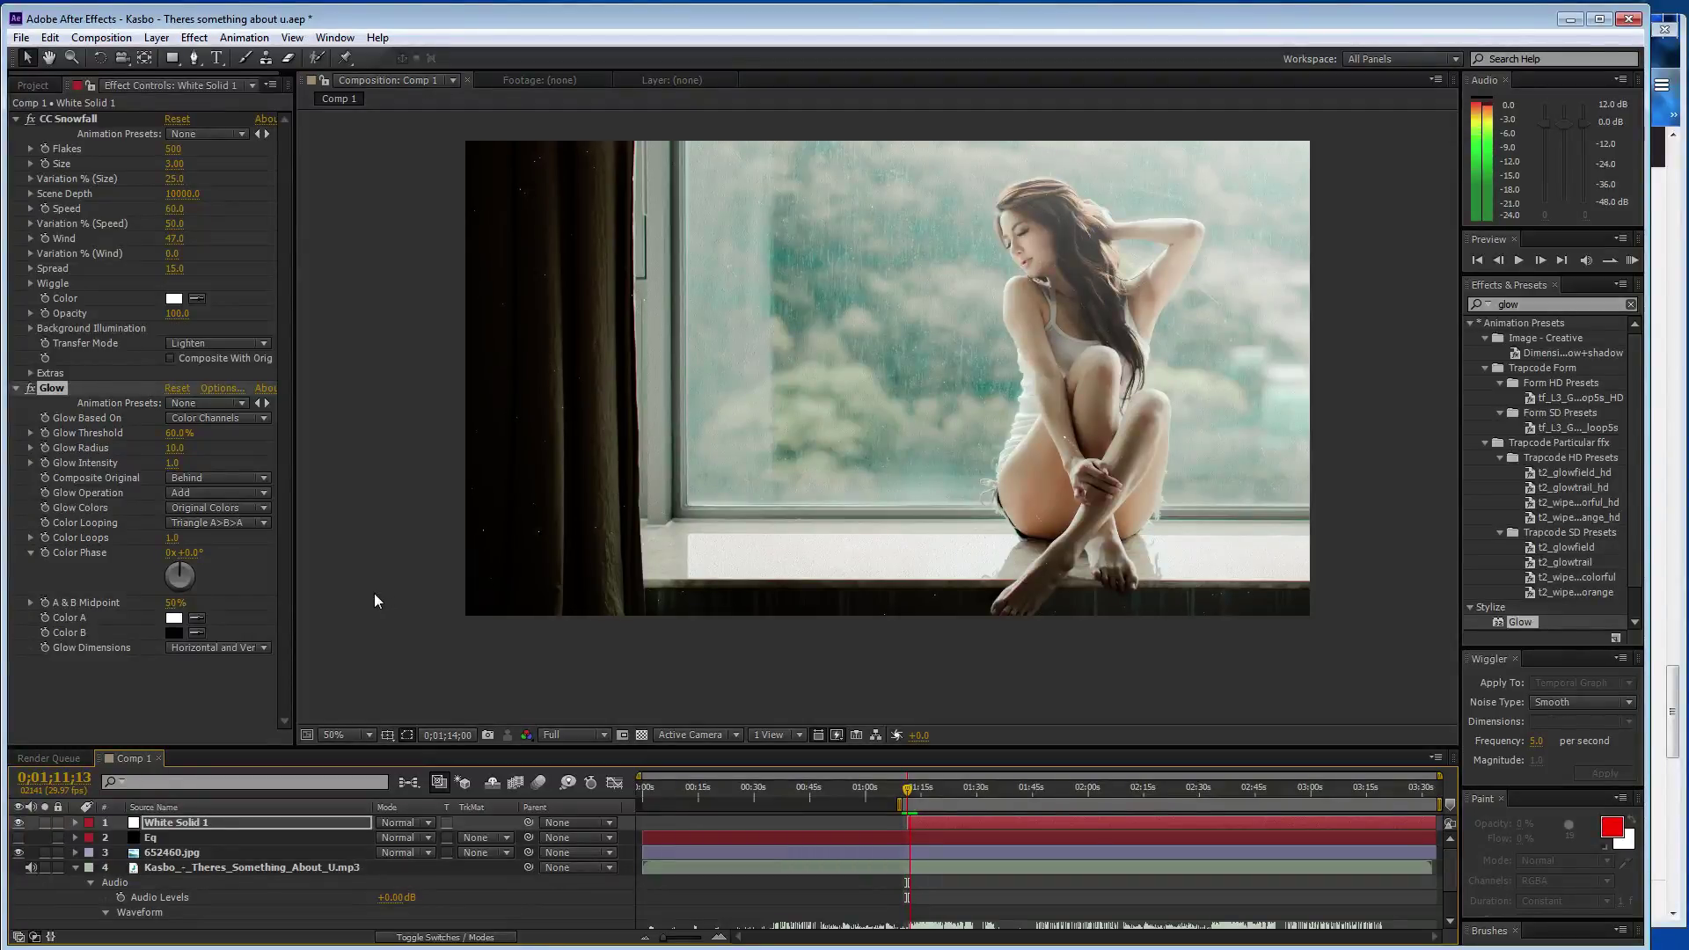
pyautogui.press('space')
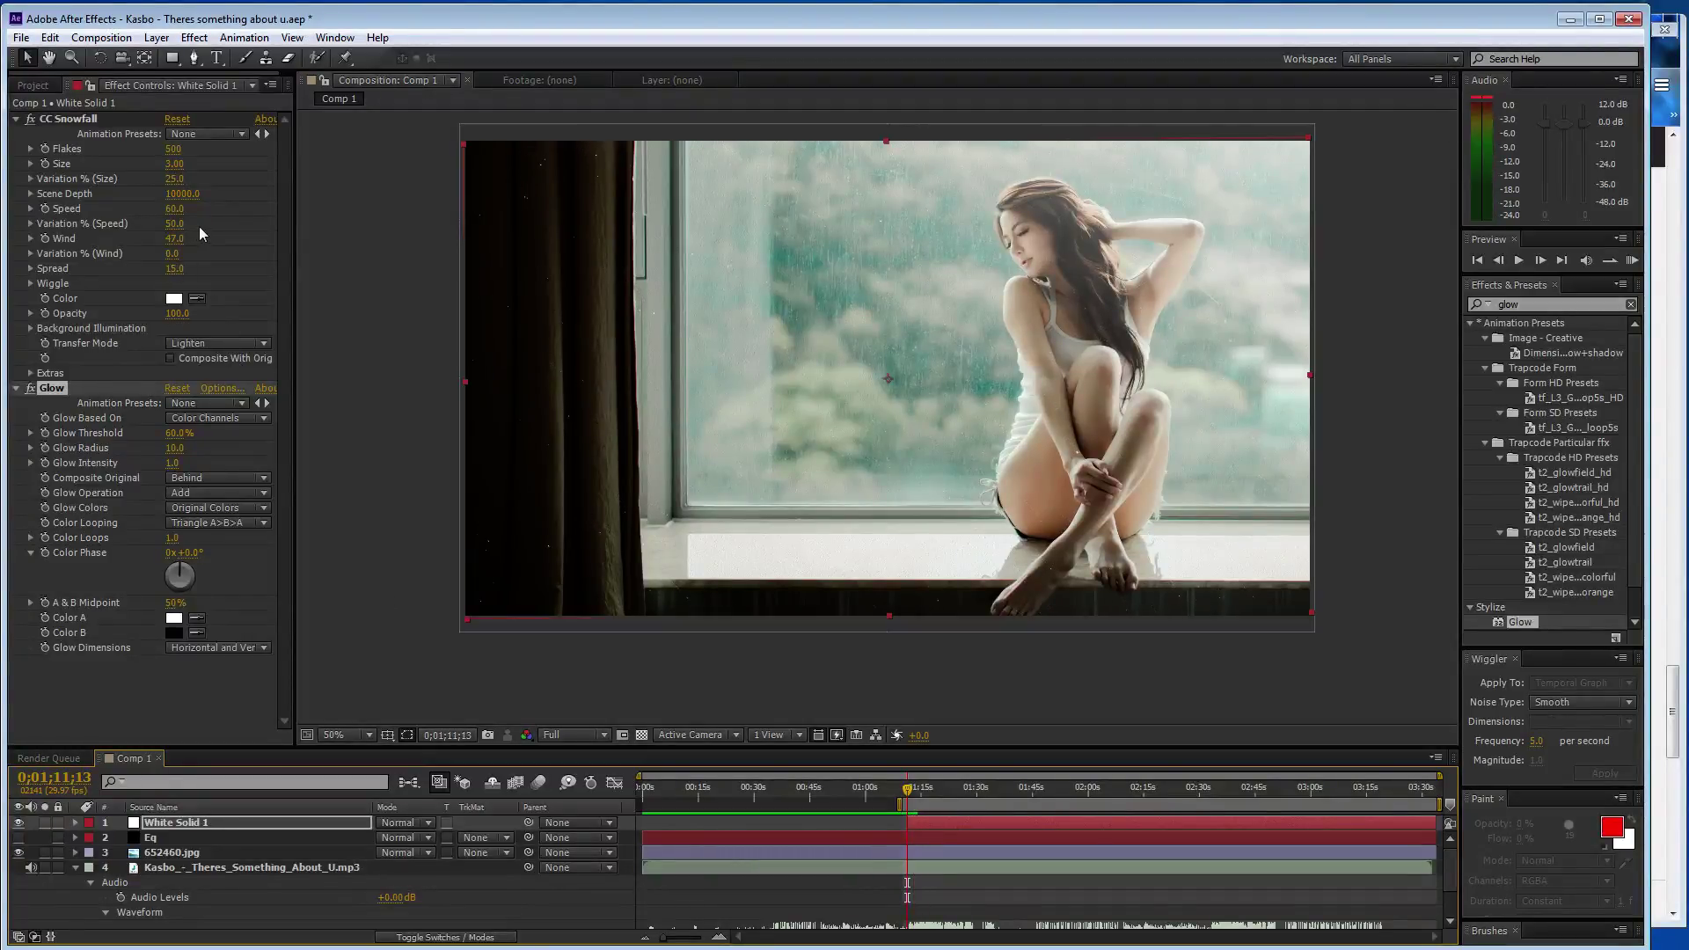
# - Set the snowfall's speed to 30 and its wind to 60, then preview the result
pyautogui.click(187, 209)
pyautogui.write('30')
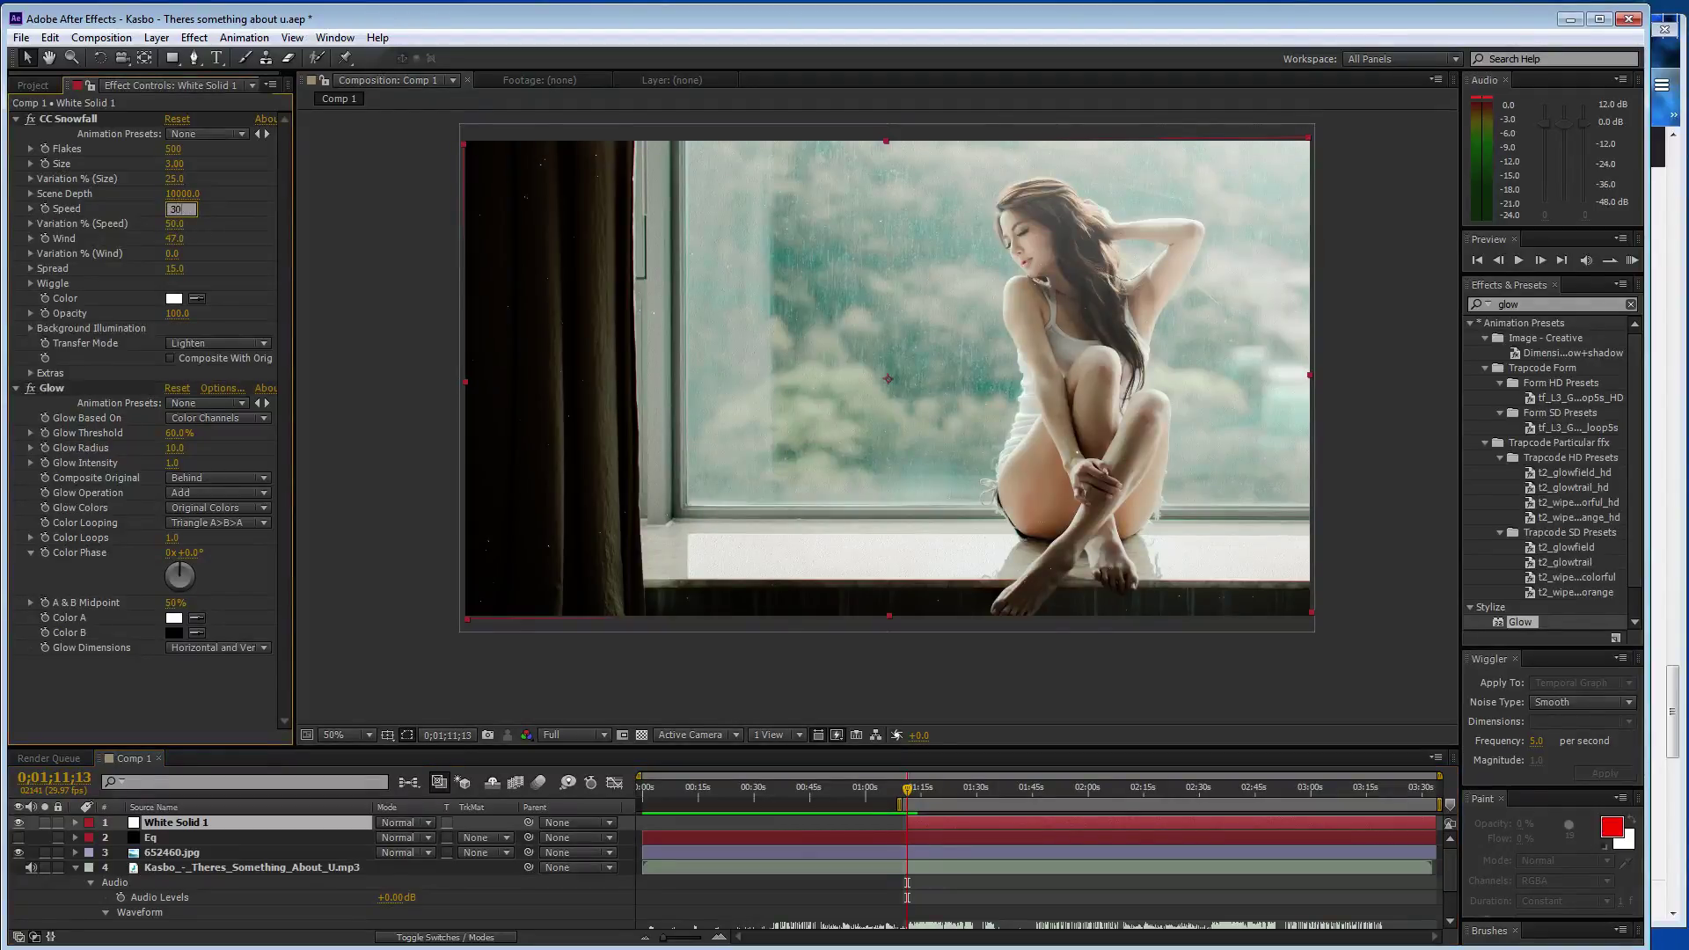
pyautogui.press('Return')
pyautogui.moveTo(176, 238); pyautogui.dragTo(187, 239)
pyautogui.click(336, 430)
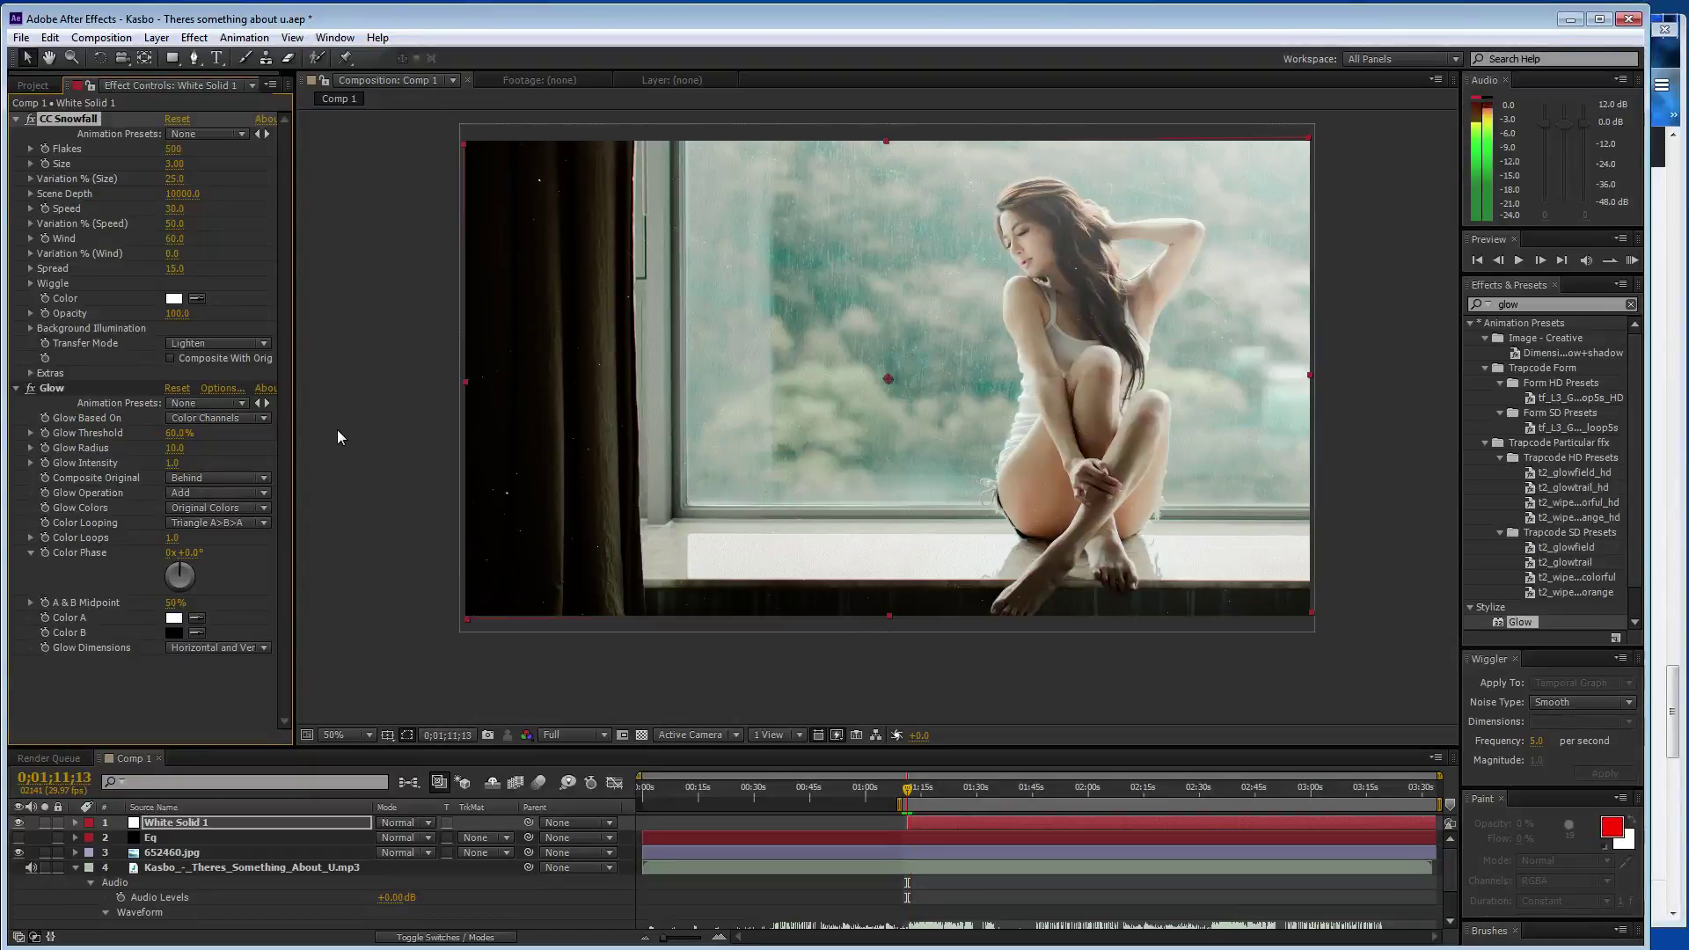
pyautogui.press('space')
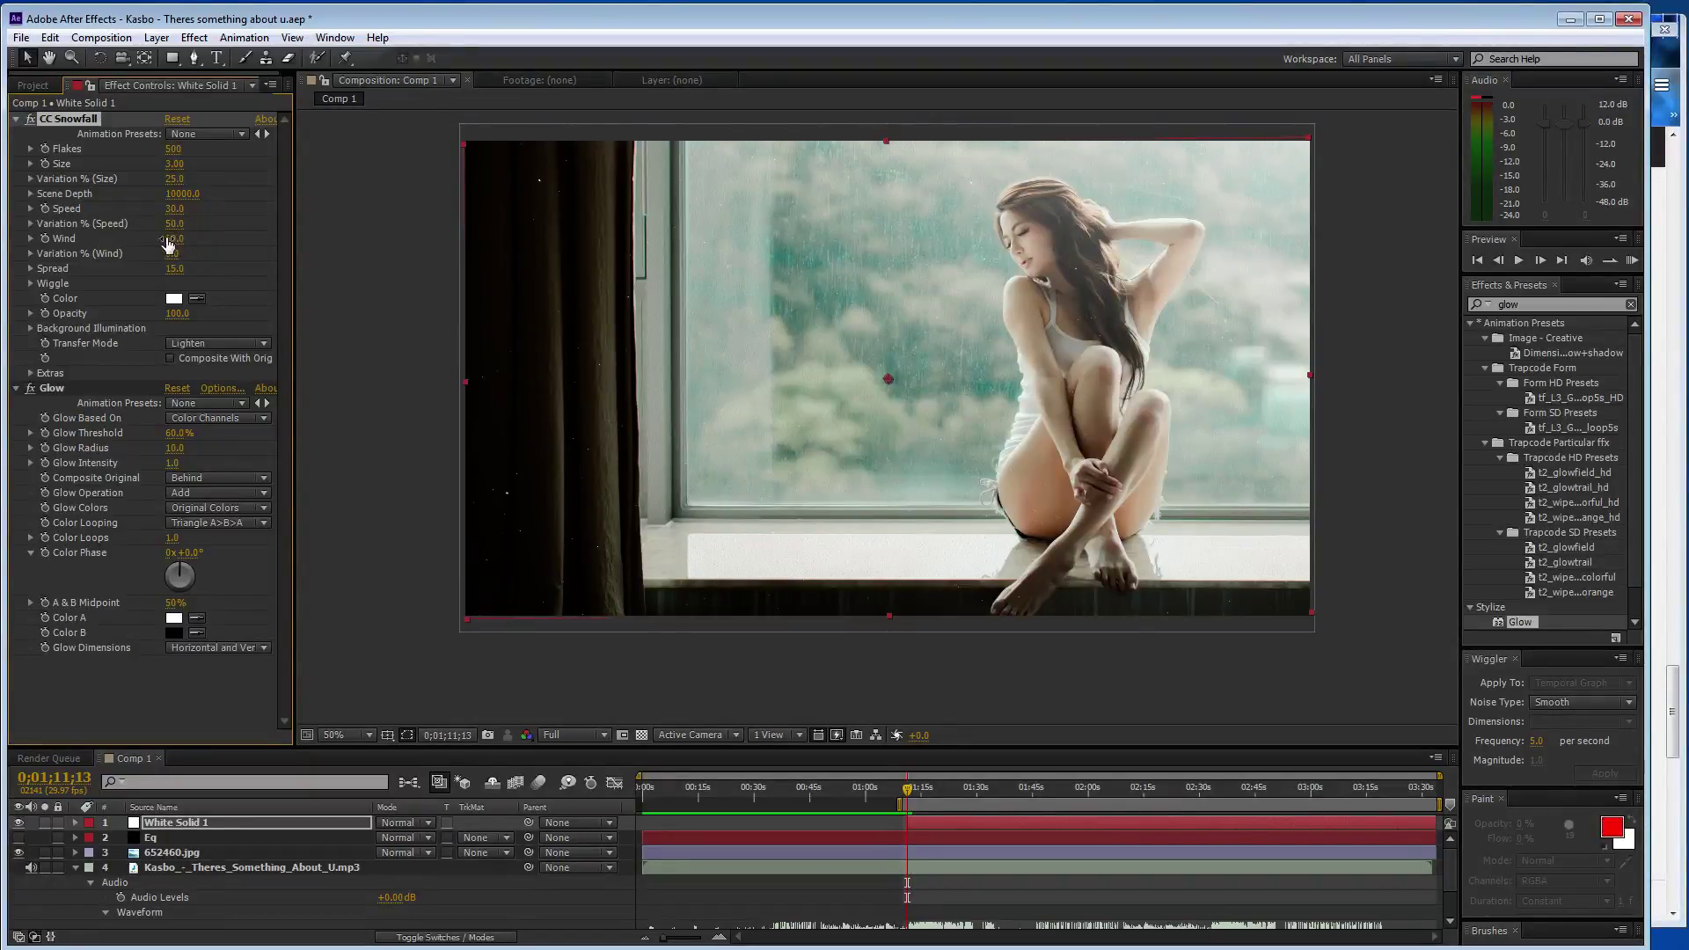
# - Set the snowfall's scene depth to 8000 and its wind to 49, then preview the result
pyautogui.moveTo(167, 245); pyautogui.dragTo(260, 222)
pyautogui.click(353, 263)
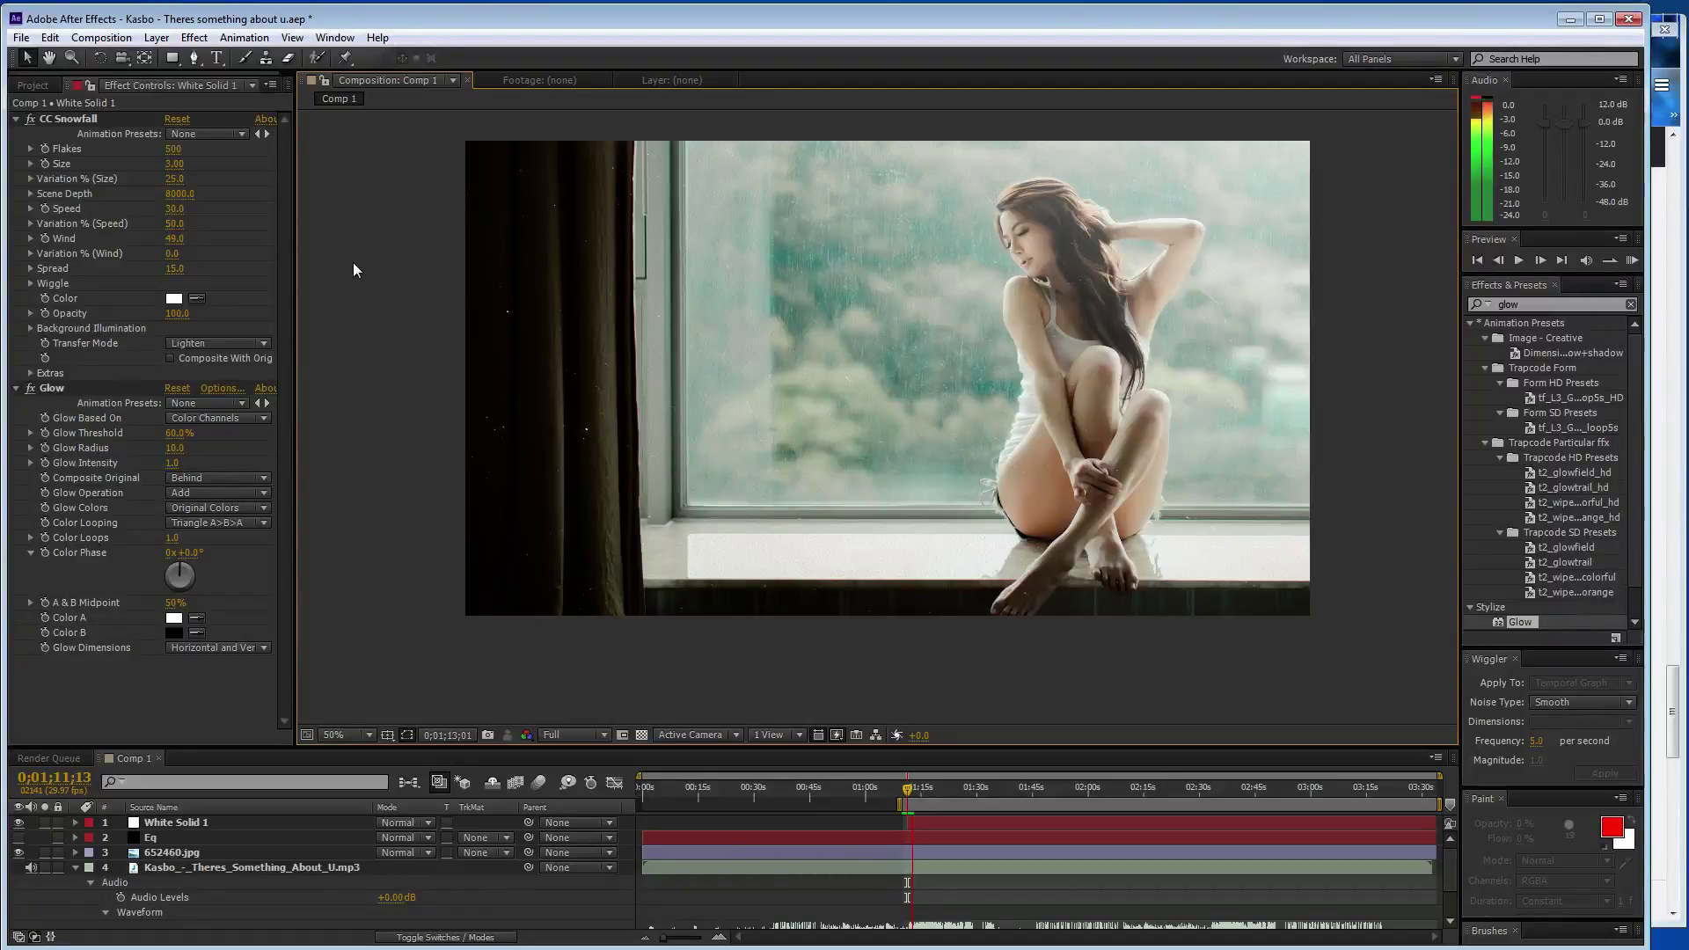
pyautogui.press('space')
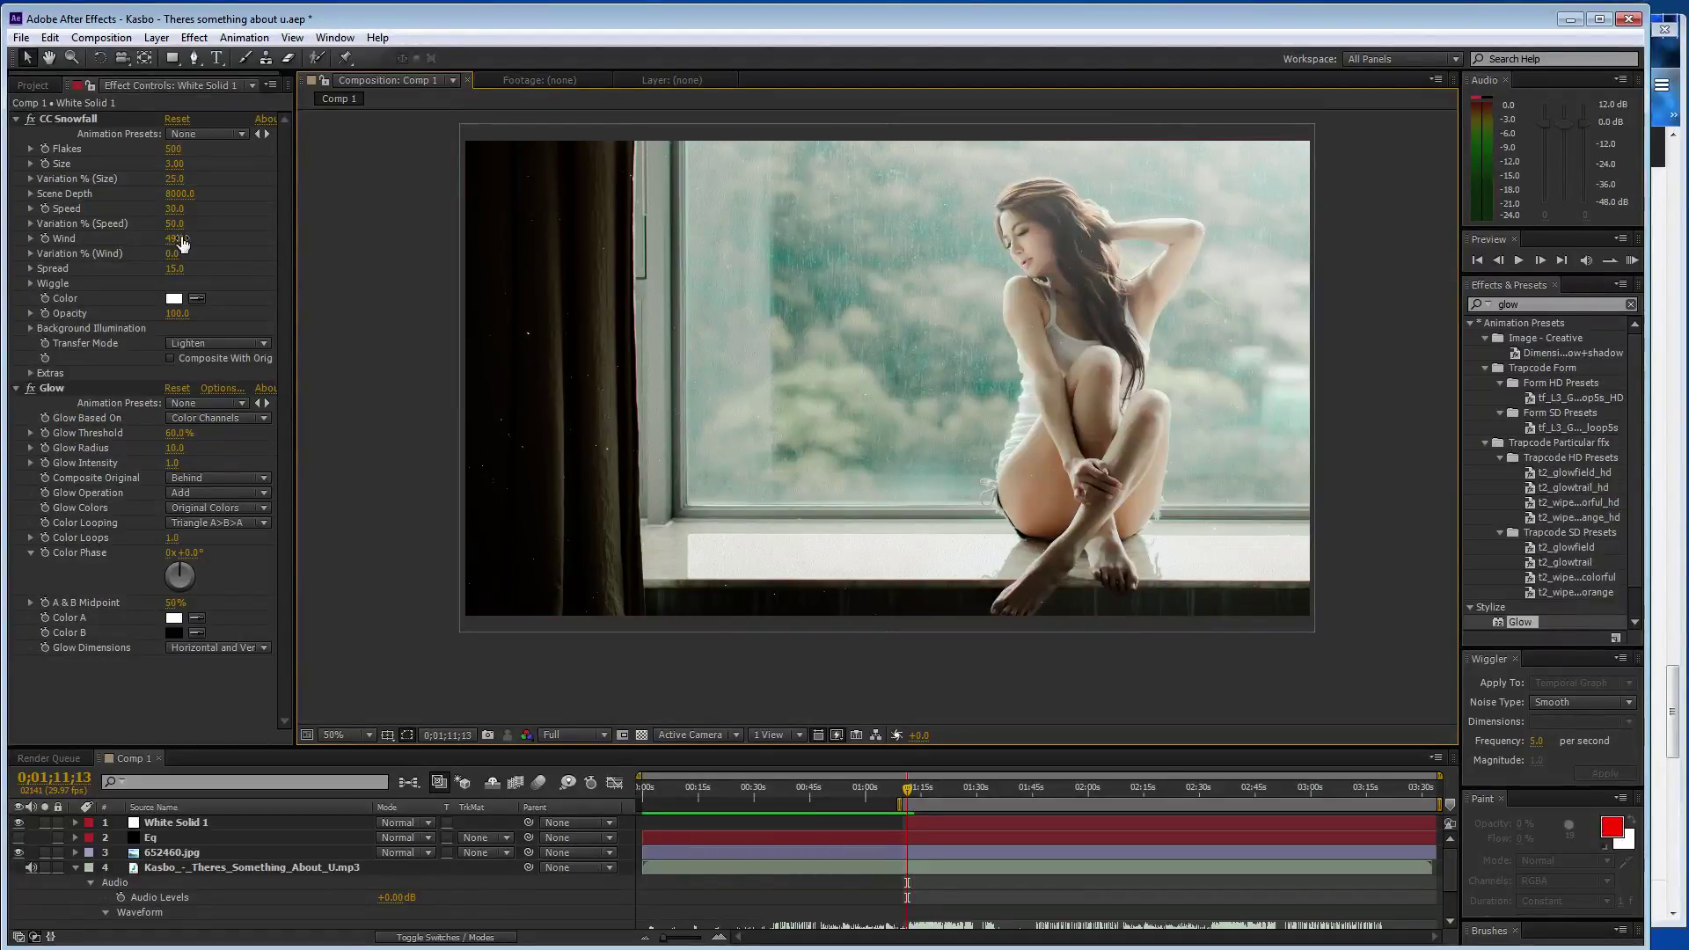
# - Lower the snowfall's wind to 22 and preview the result
pyautogui.moveTo(183, 244); pyautogui.dragTo(158, 238)
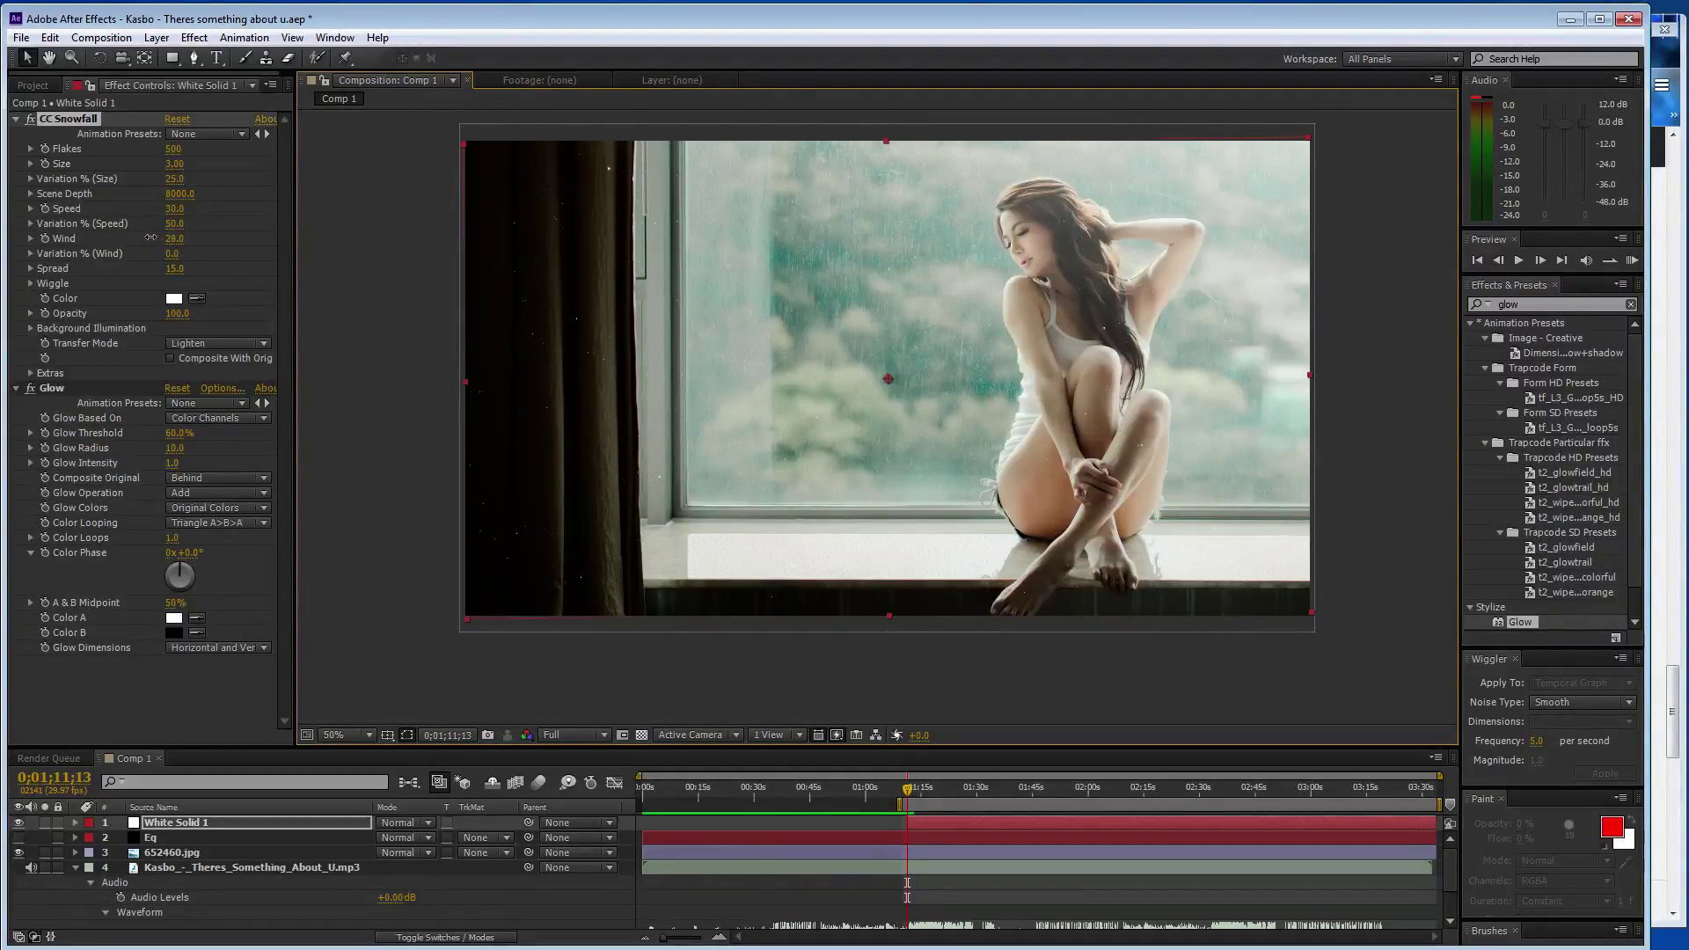
pyautogui.press('space')
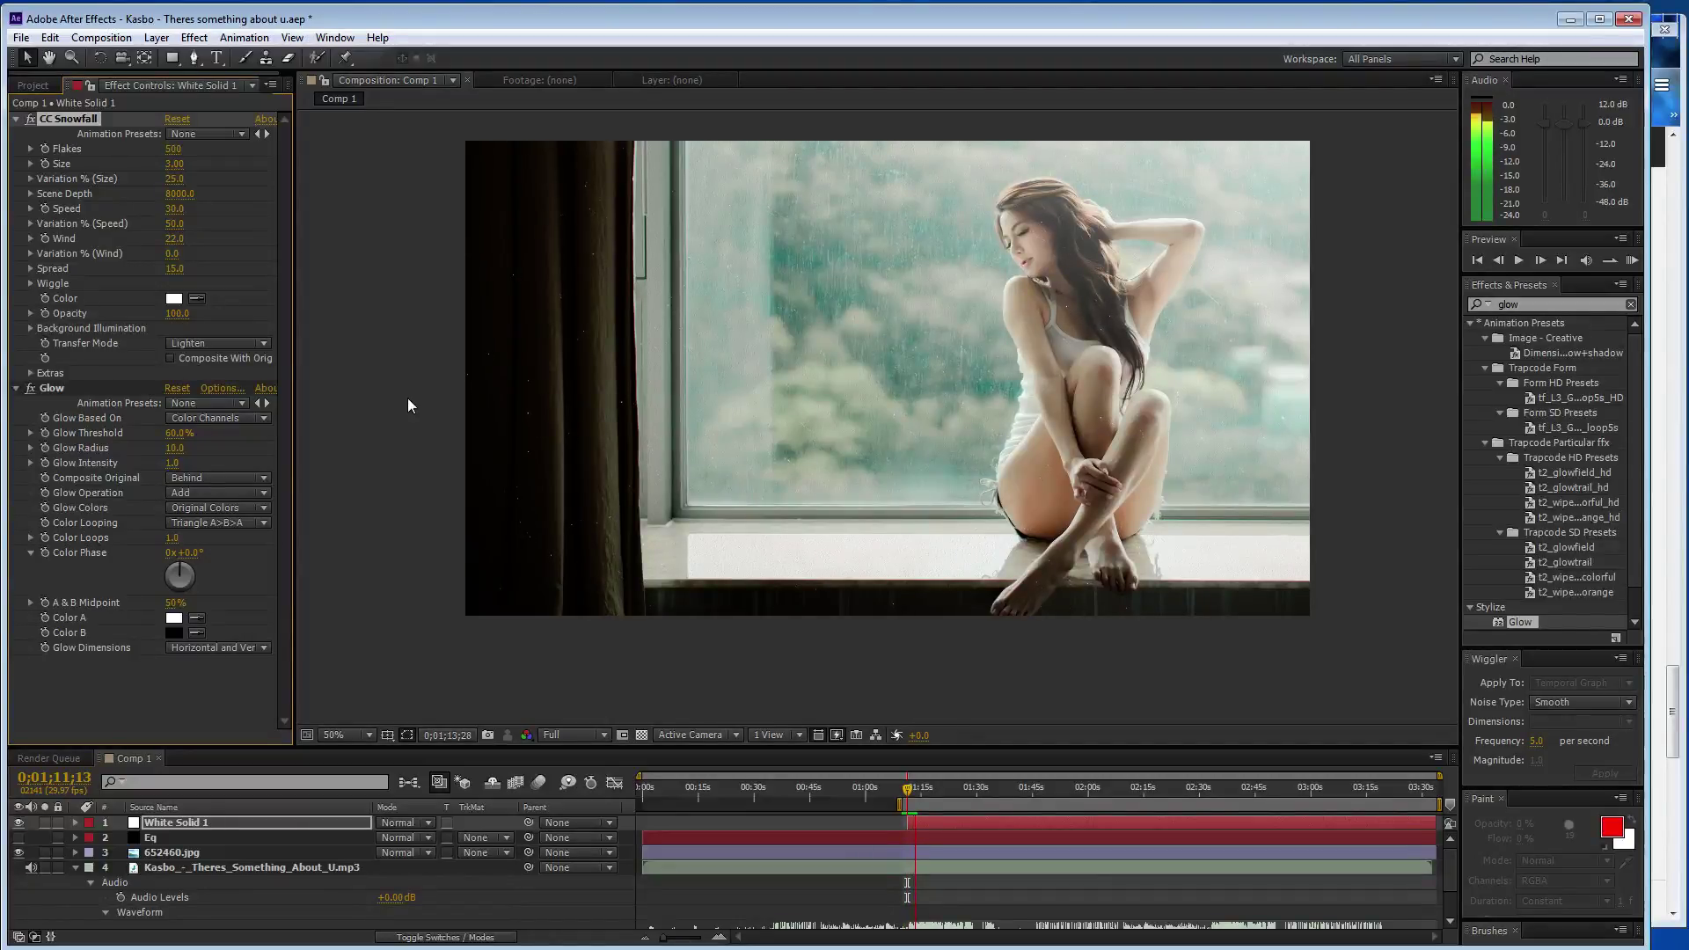
pyautogui.press('space')
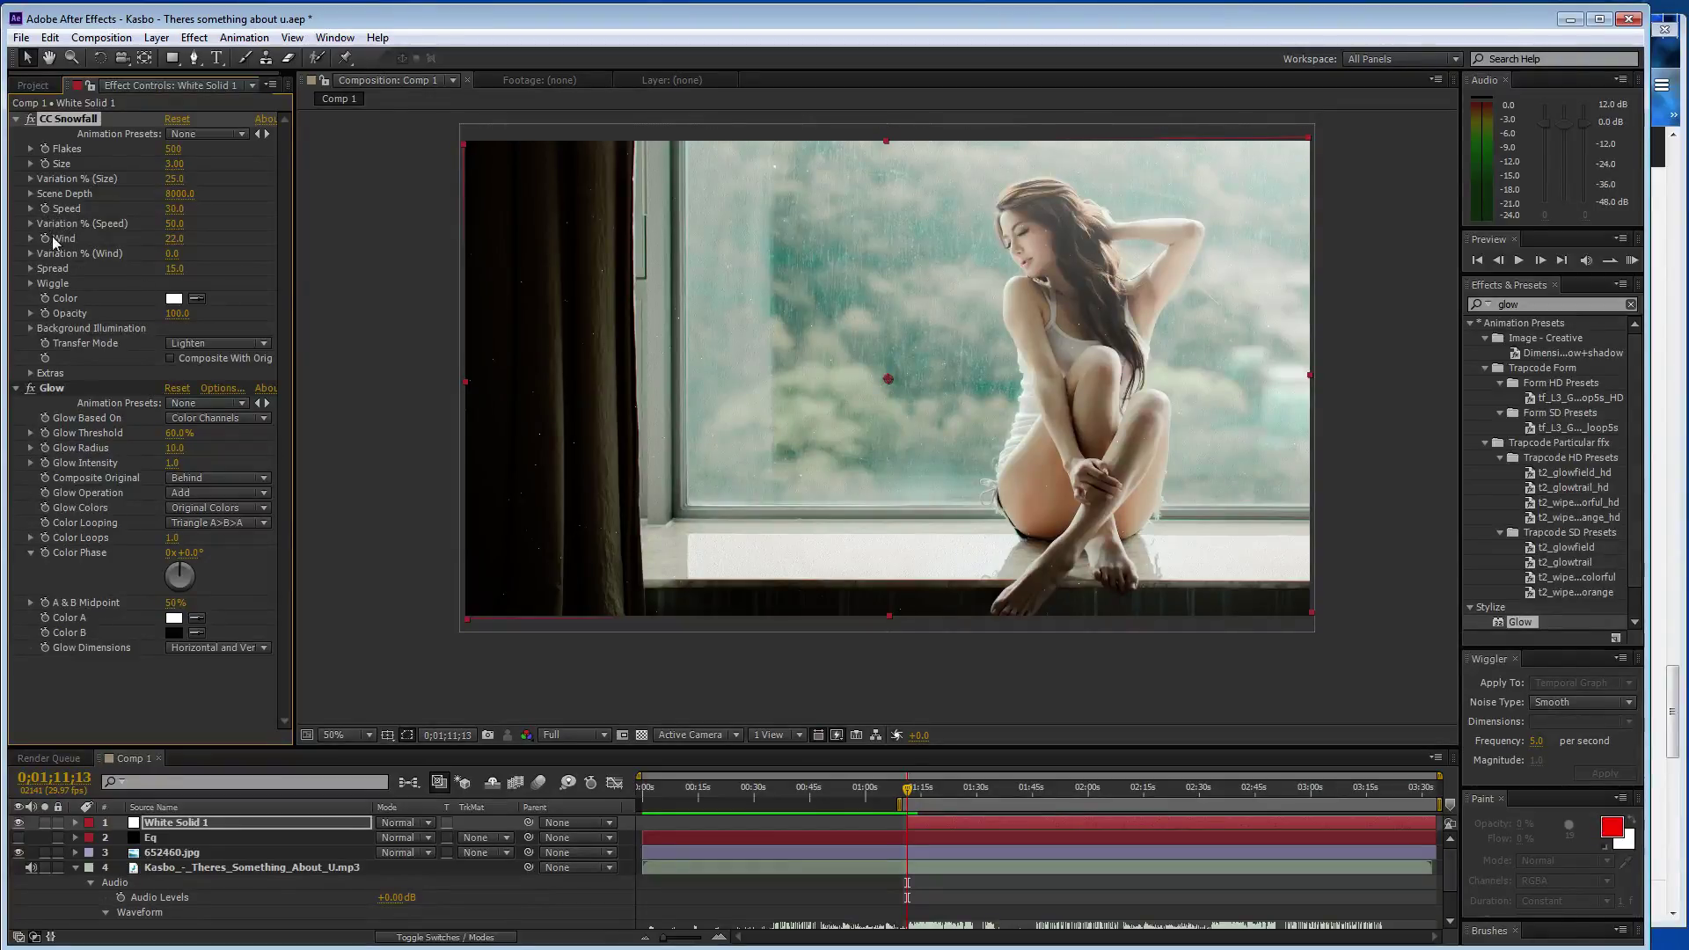
# - Enable keyframing for the snowfall's speed and move the current time to 0;01;28;26, just before the waveform's quiet gap
pyautogui.scroll(-3, 869, 810)
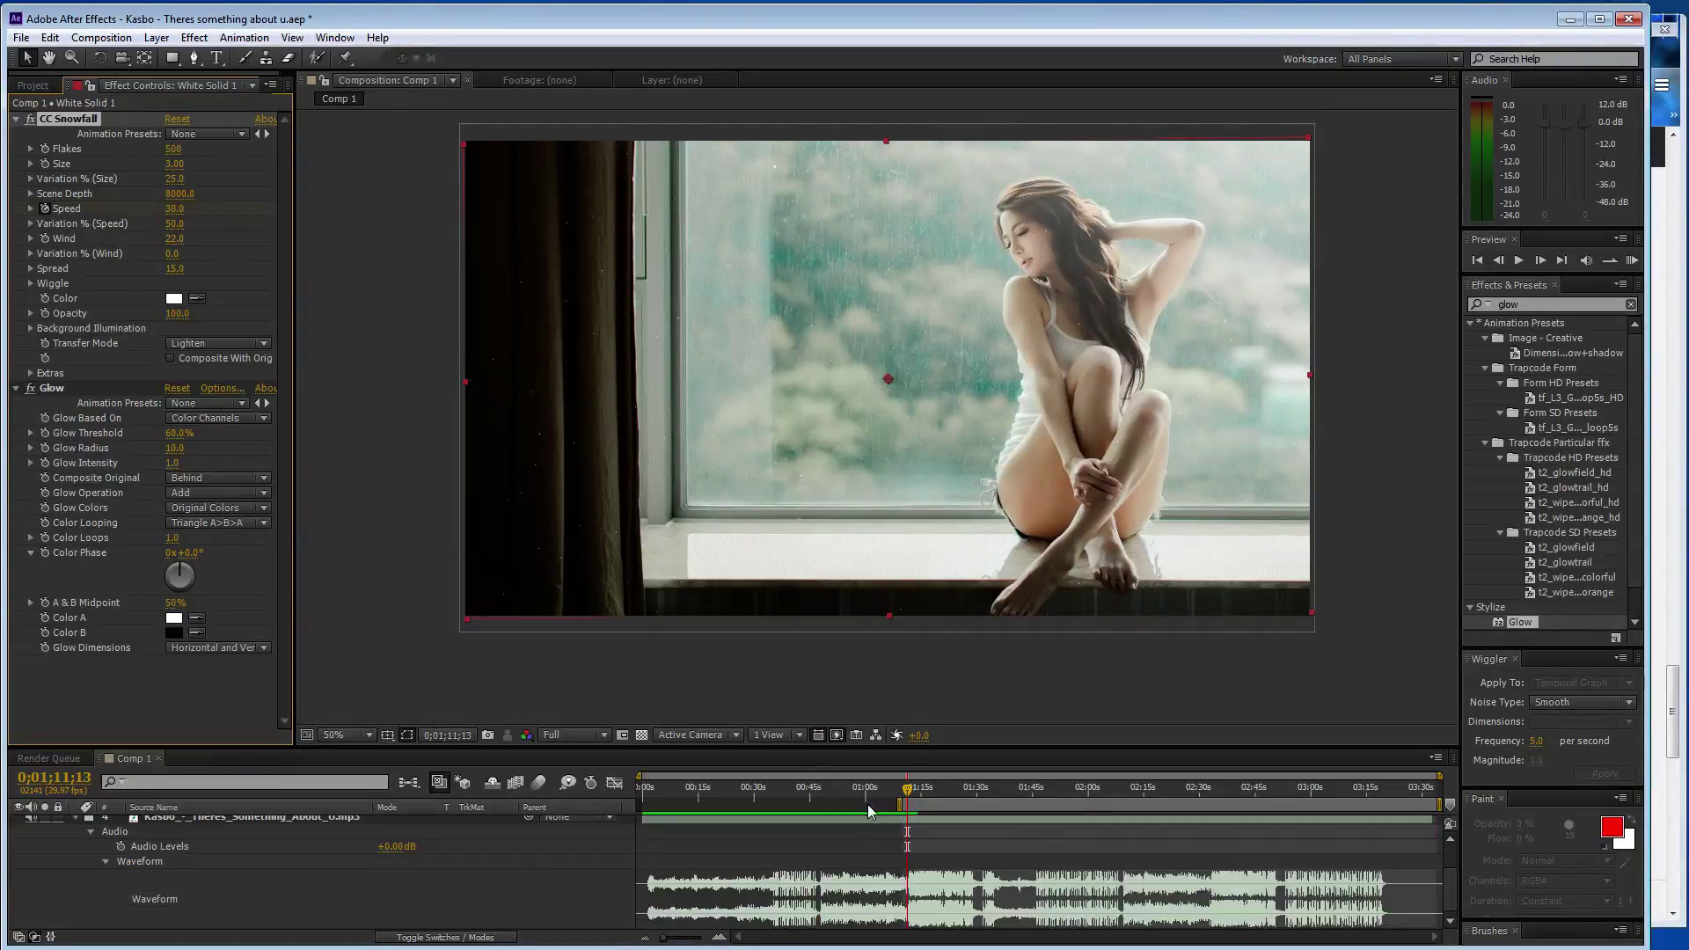
pyautogui.moveTo(911, 792); pyautogui.dragTo(942, 799)
pyautogui.moveTo(970, 803); pyautogui.dragTo(976, 792)
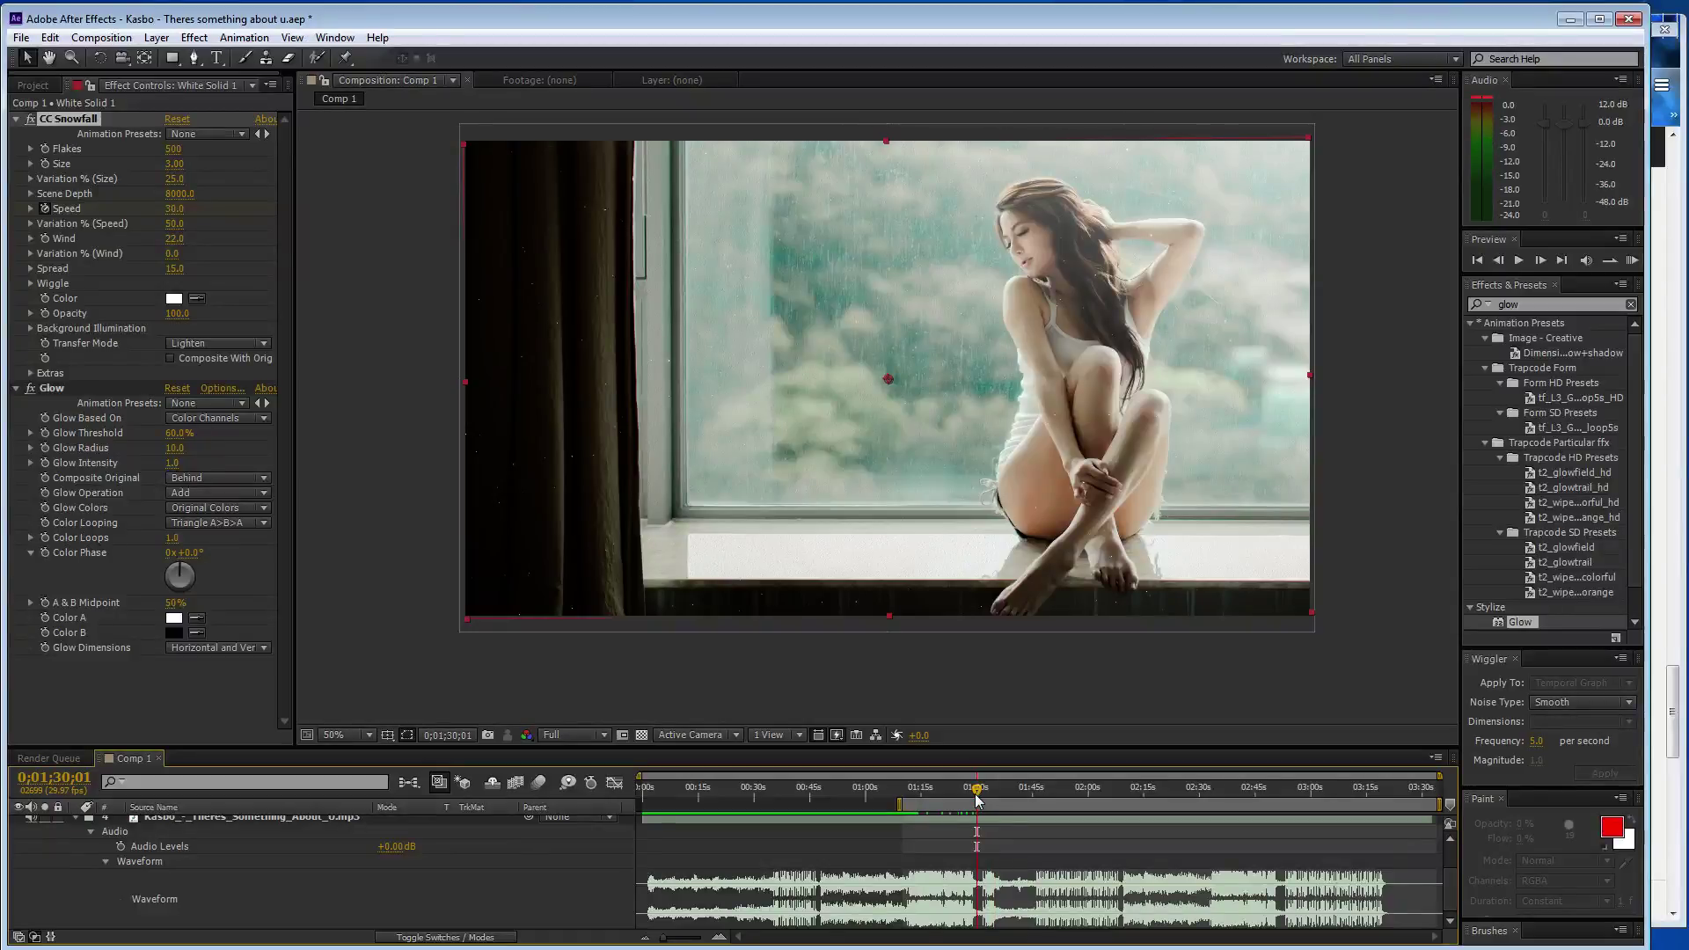
pyautogui.moveTo(977, 794); pyautogui.dragTo(972, 793)
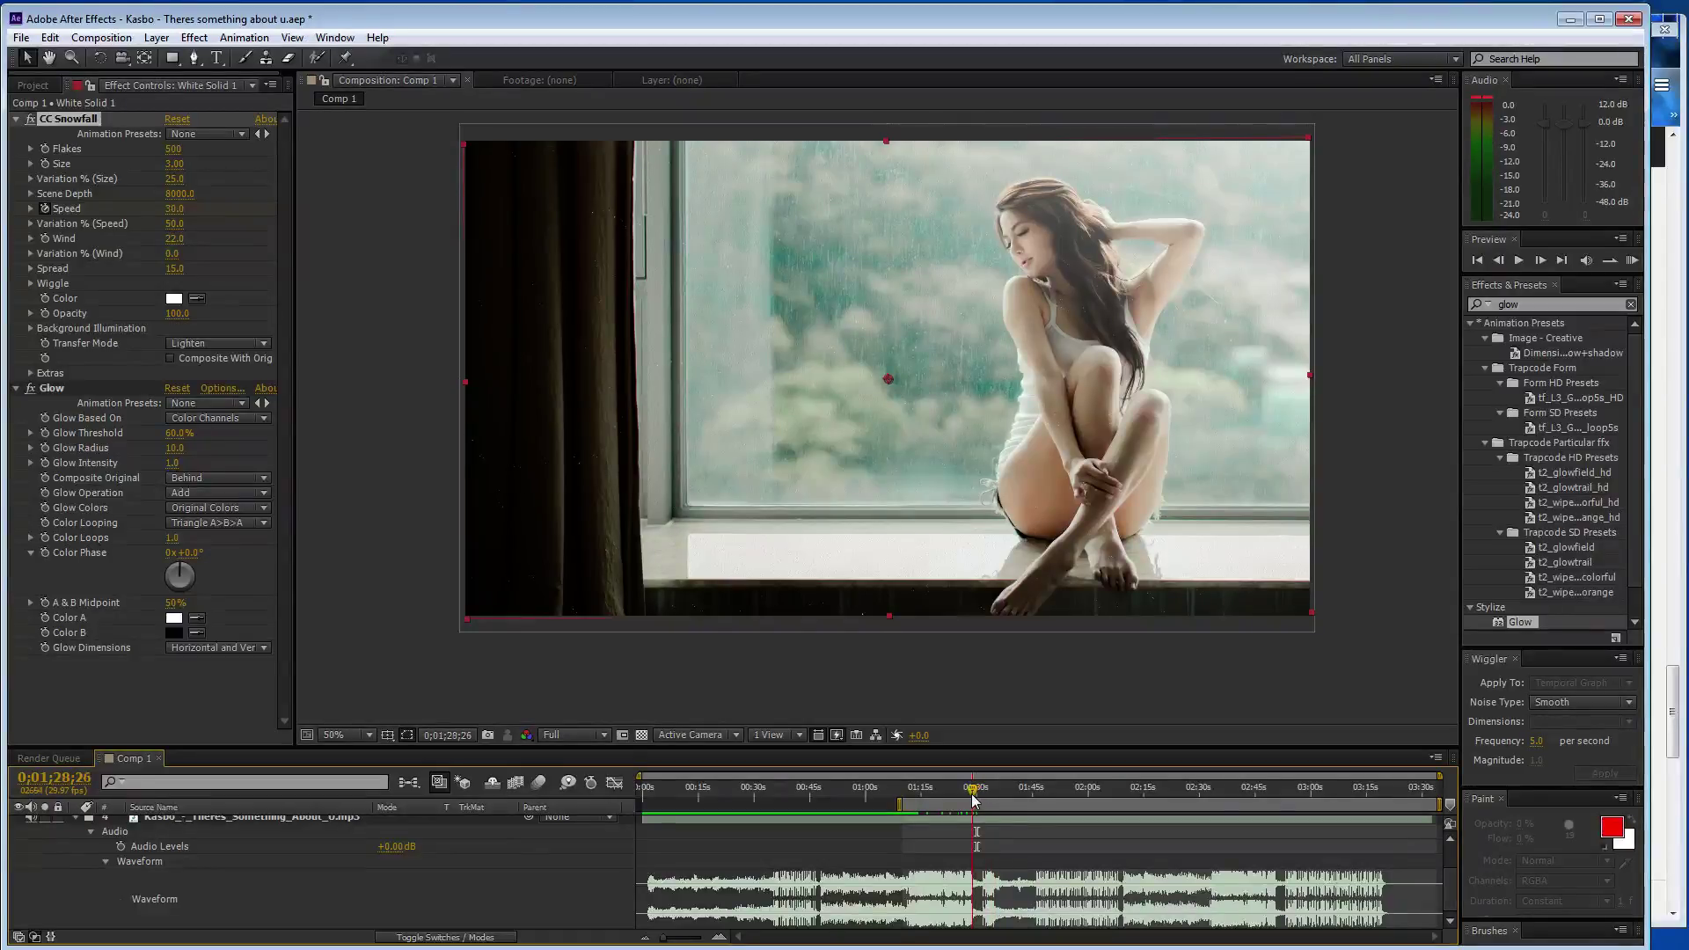
pyautogui.click(174, 208)
pyautogui.press('Return')
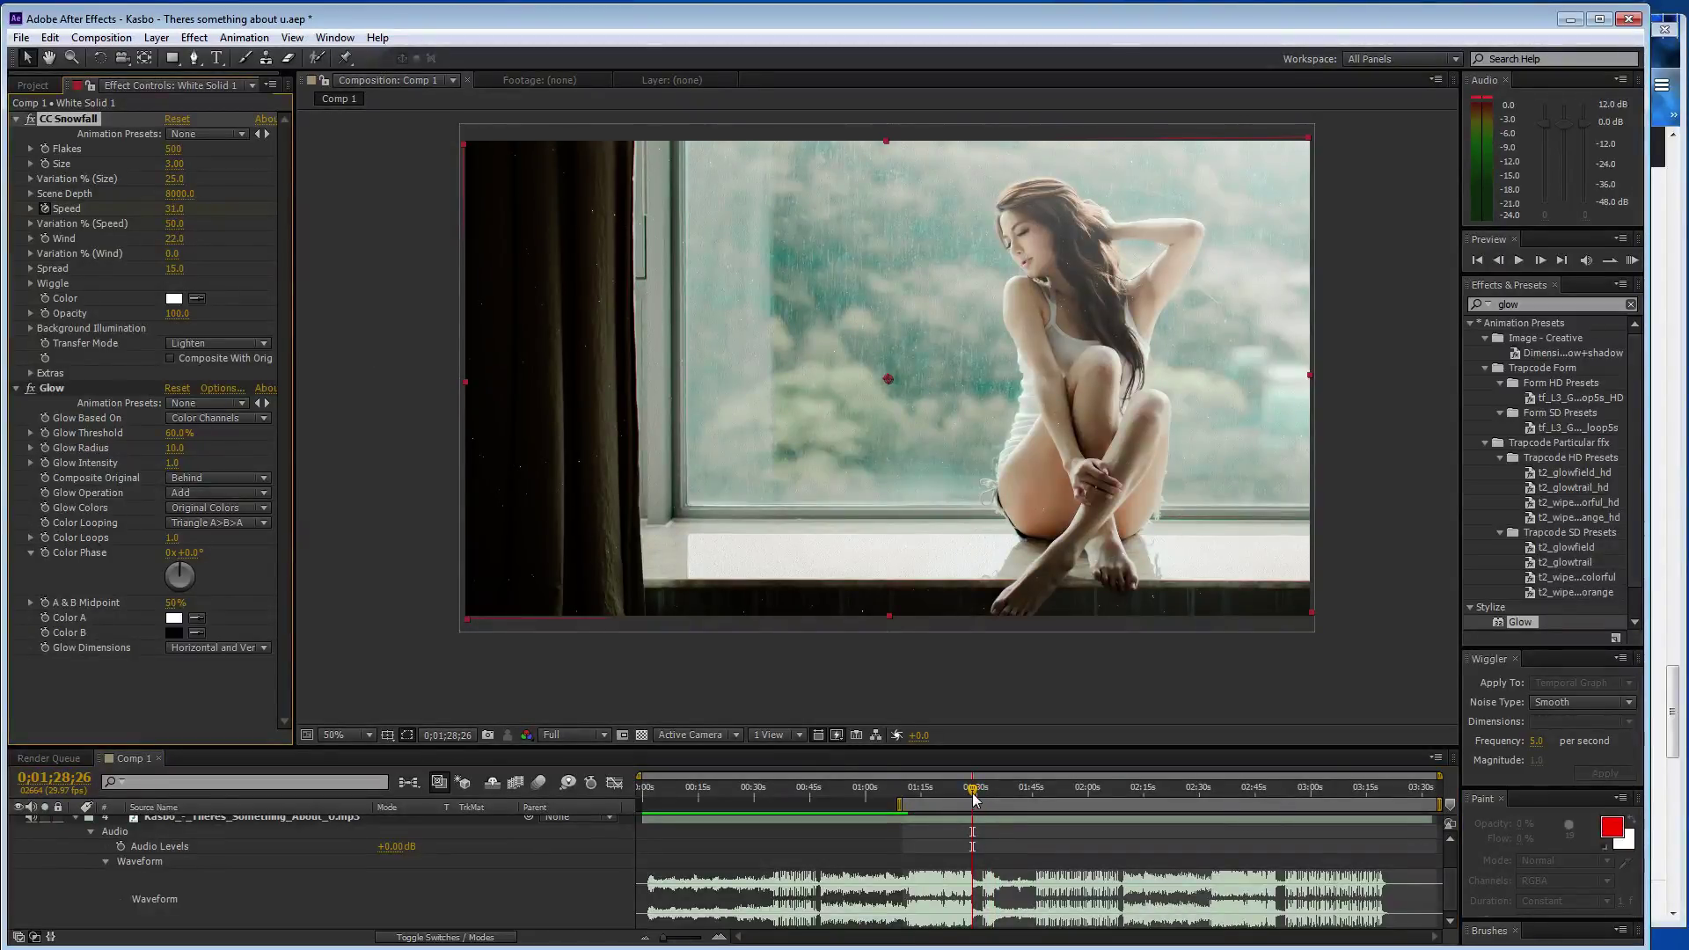
pyautogui.click(973, 794)
pyautogui.hotkey('ctrl', 'z')
pyautogui.hotkey('ctrl', 'z')
# - Set the snowfall's speed to 40 at 0;02;33;13, where the waveform gets loud again
pyautogui.moveTo(977, 796); pyautogui.dragTo(1209, 796)
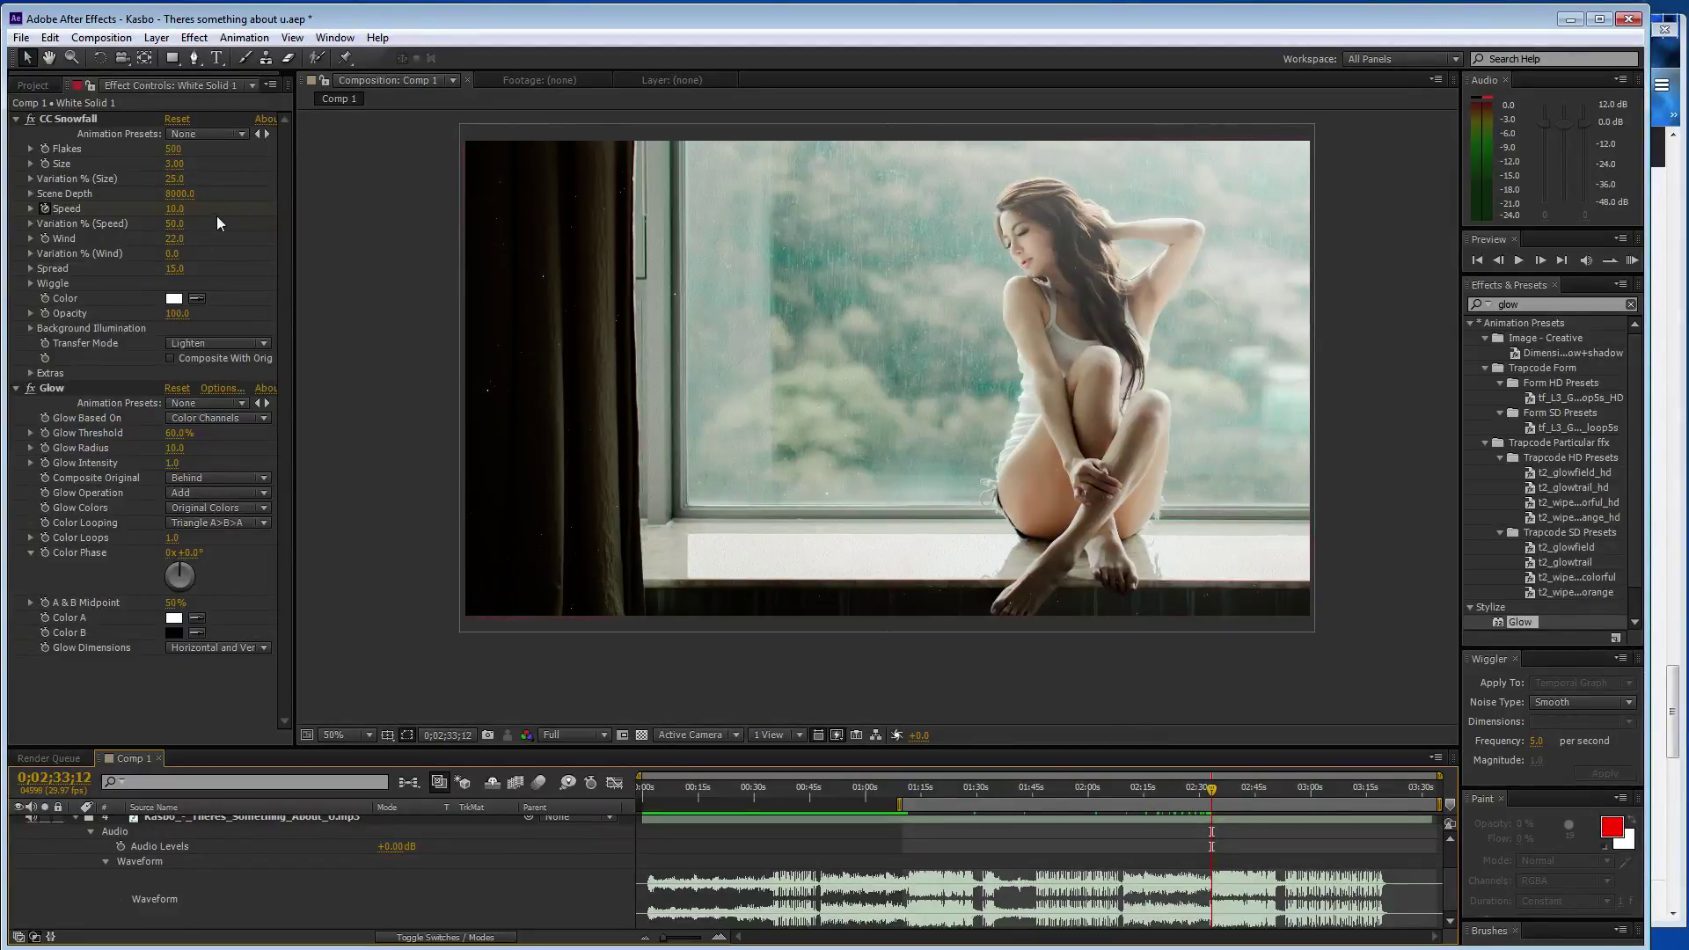
pyautogui.click(176, 209)
pyautogui.write('7')
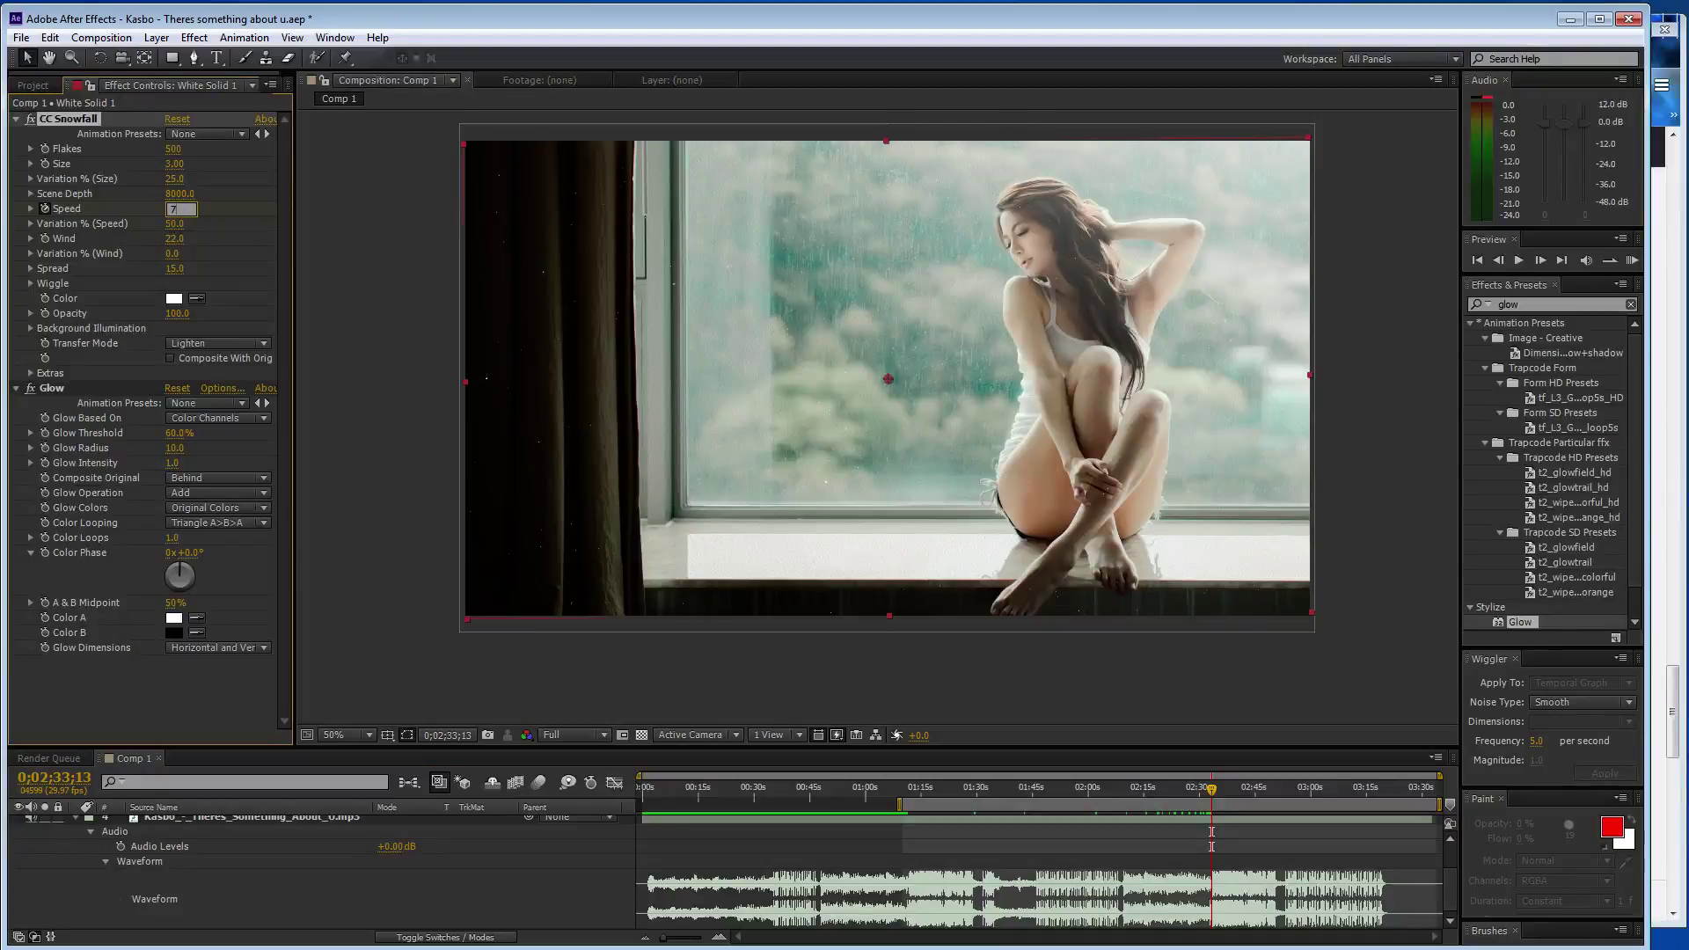
pyautogui.press('BackSpace')
pyautogui.press('BackSpace')
pyautogui.write('40')
pyautogui.press('Return')
# - Set the snowfall's speed to 41 at 0;03;18;18, just before the waveform ends
pyautogui.moveTo(1264, 805); pyautogui.dragTo(1278, 796)
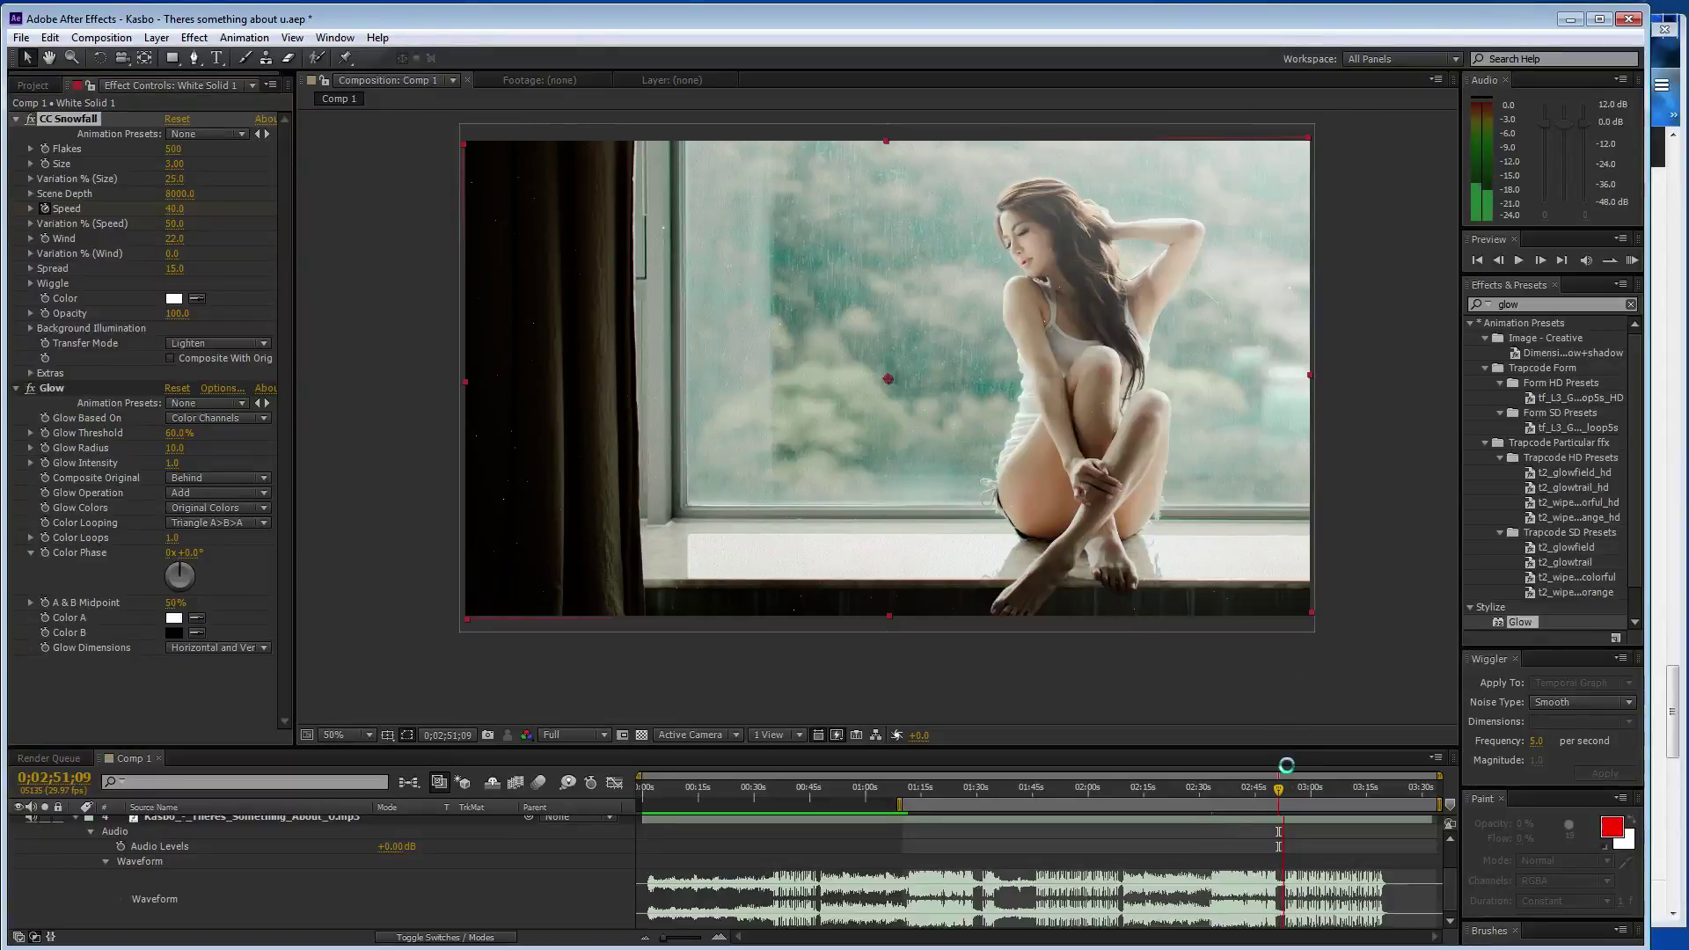
pyautogui.click(1326, 792)
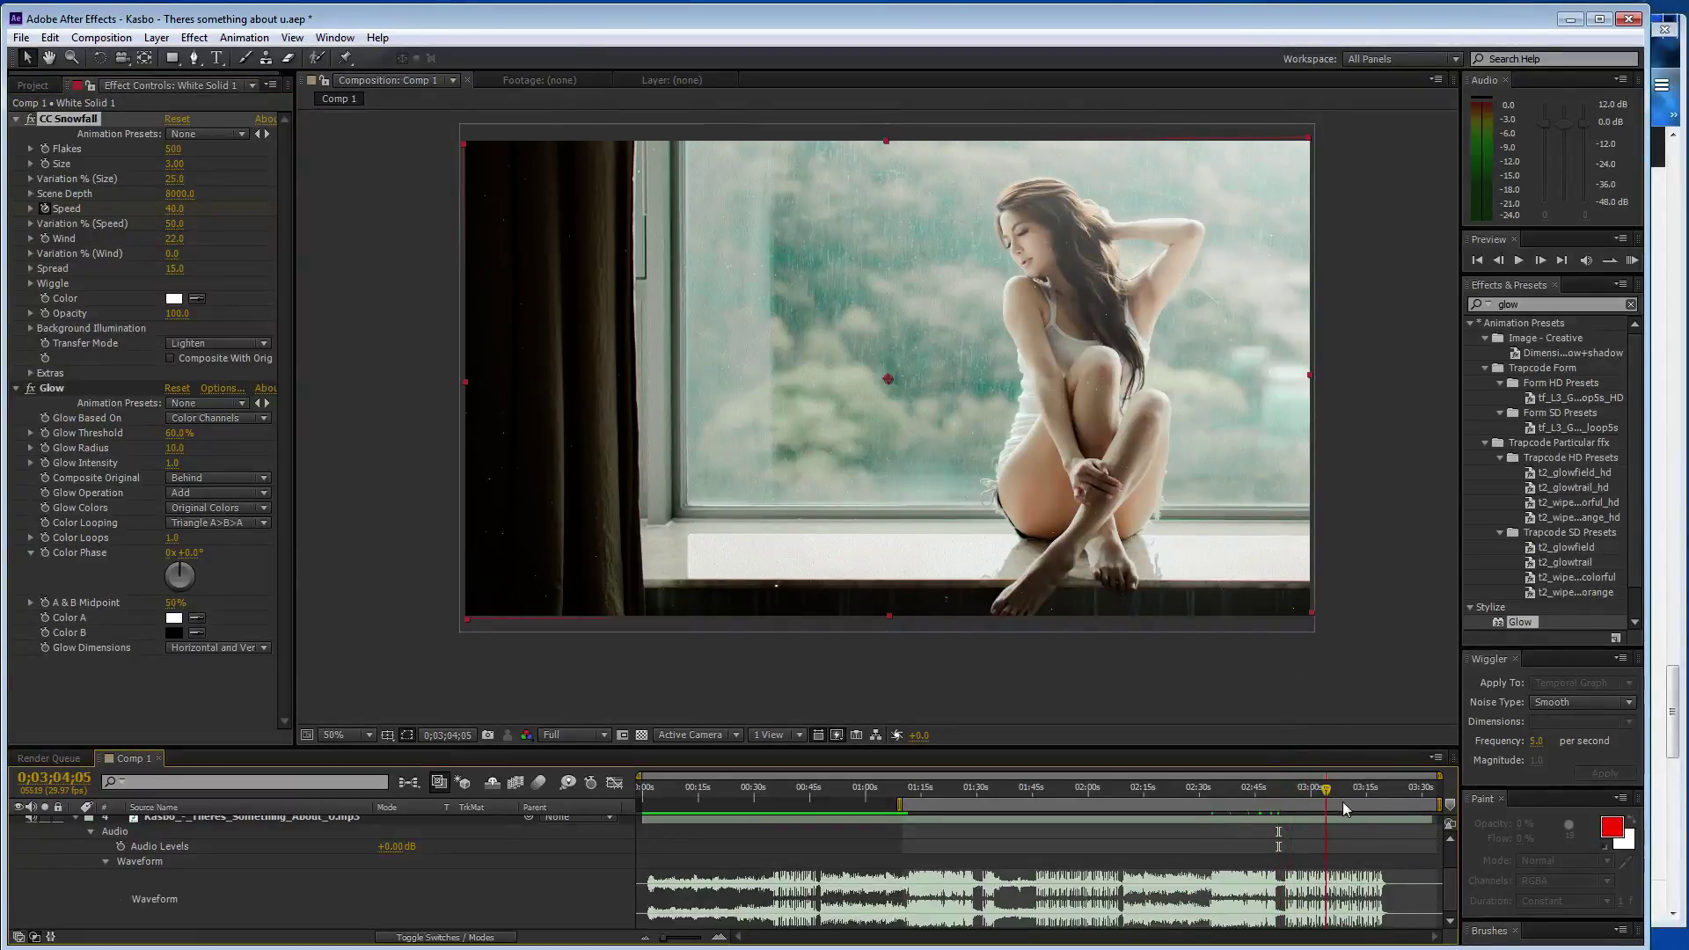
pyautogui.moveTo(1375, 808); pyautogui.dragTo(1380, 807)
pyautogui.moveTo(176, 218); pyautogui.dragTo(180, 218)
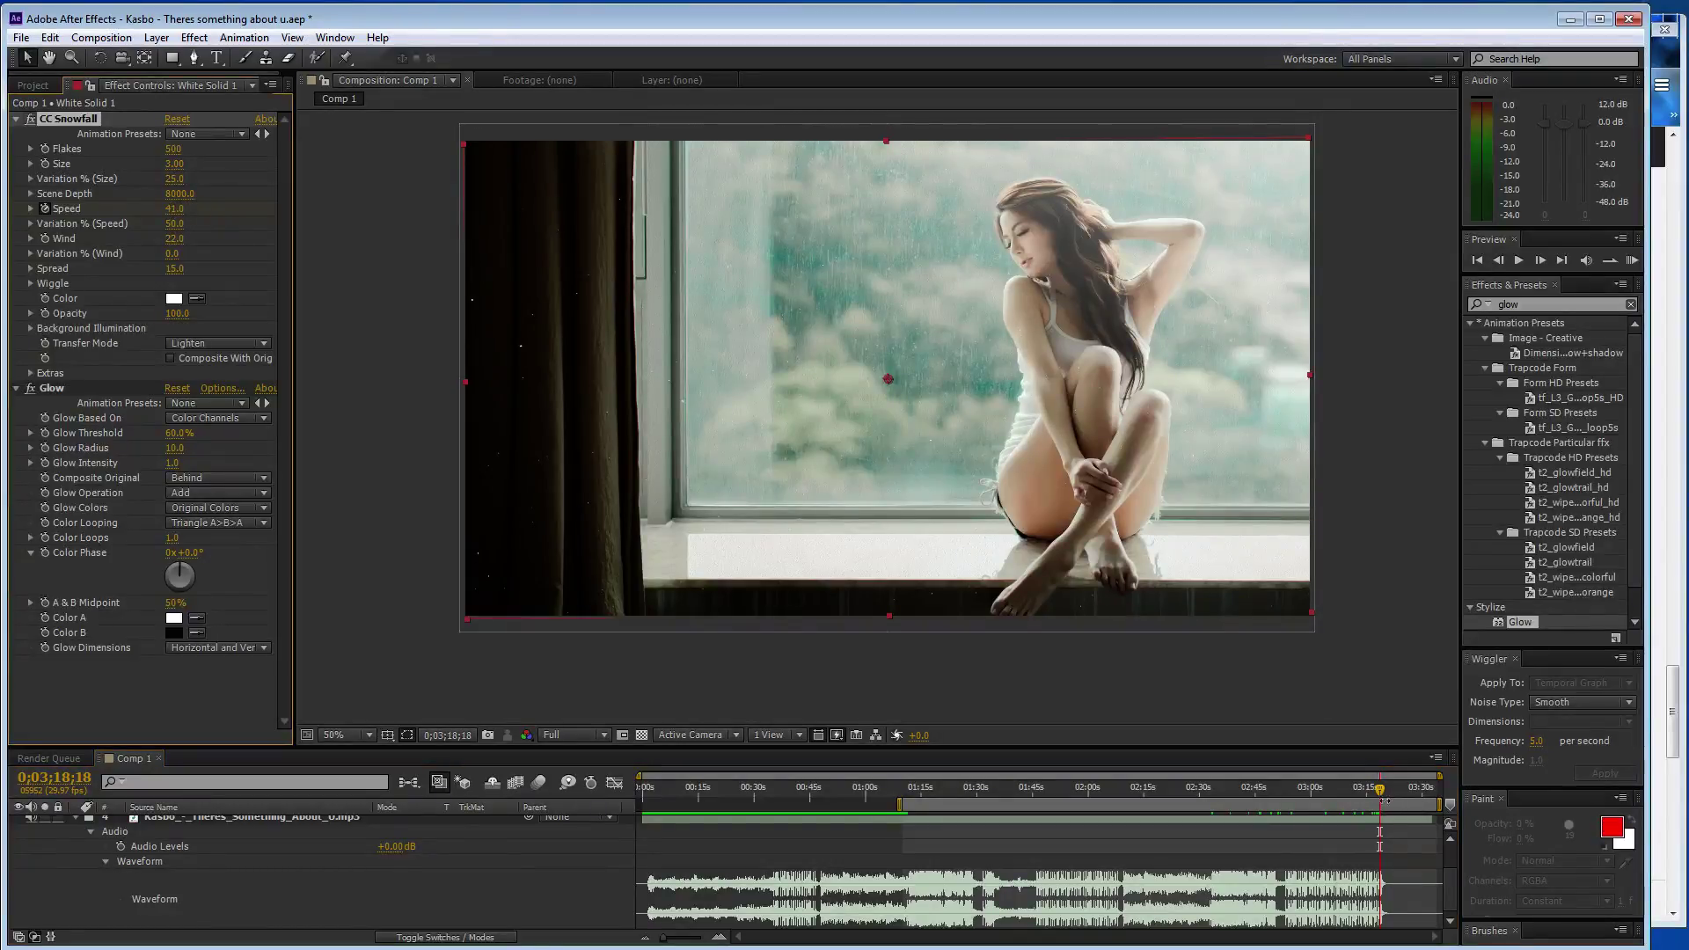
# - Set the snowfall's speed to 15 at 0;03;20;01 and save the project
pyautogui.moveTo(1380, 800); pyautogui.dragTo(1385, 800)
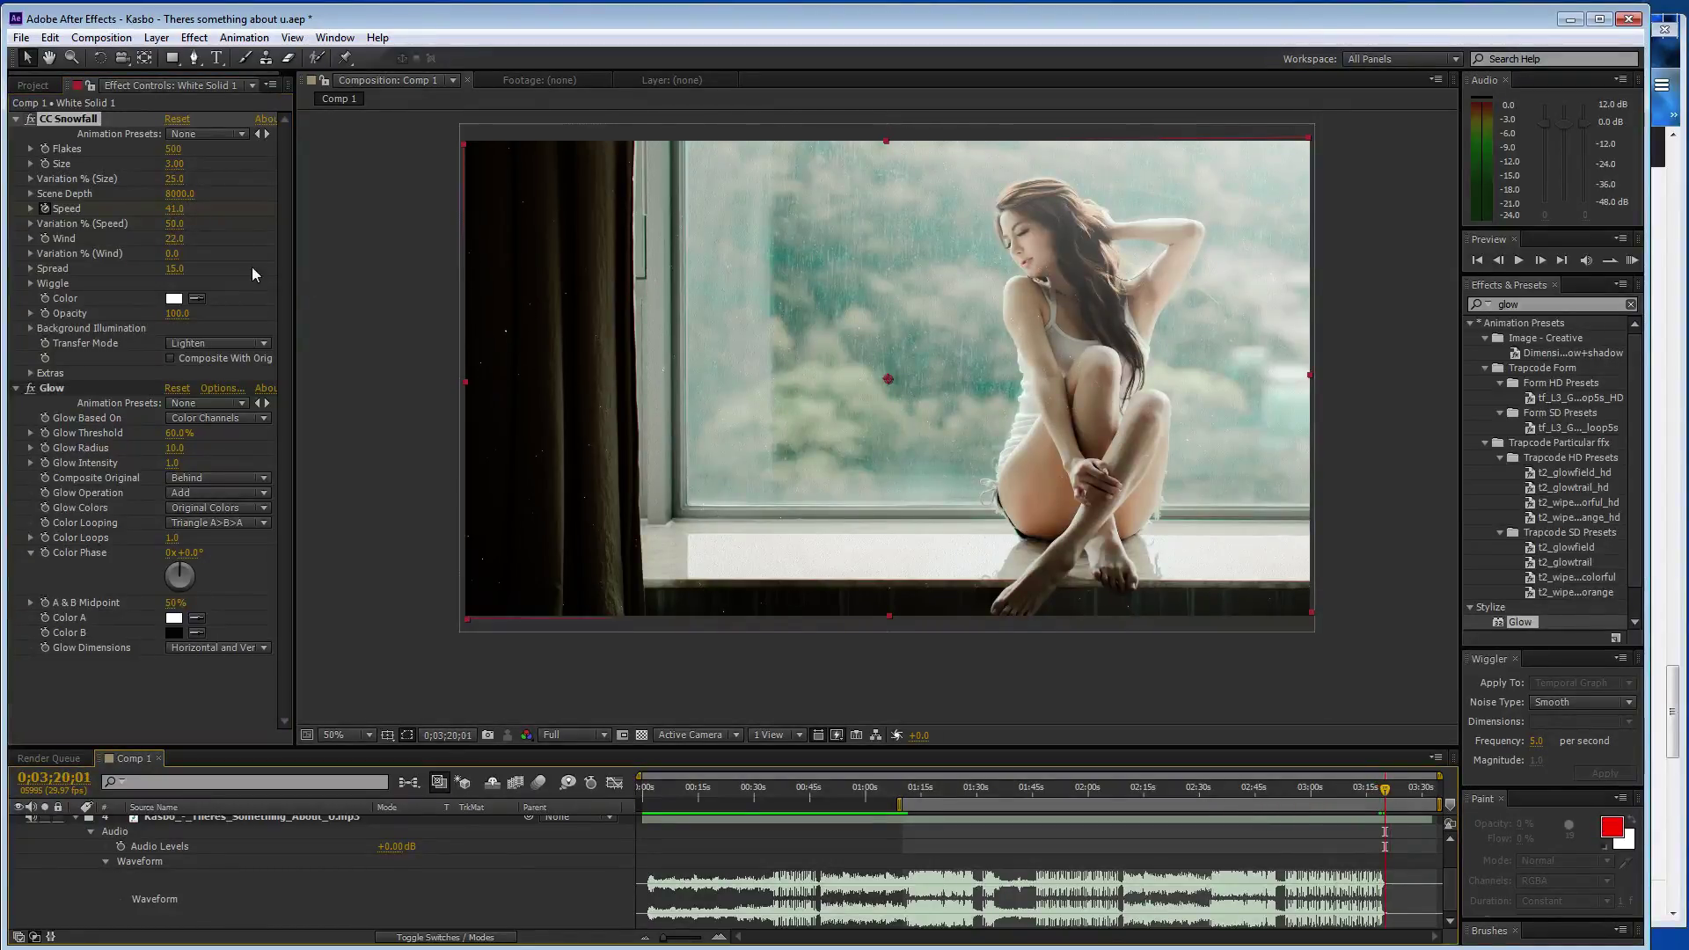
pyautogui.click(410, 452)
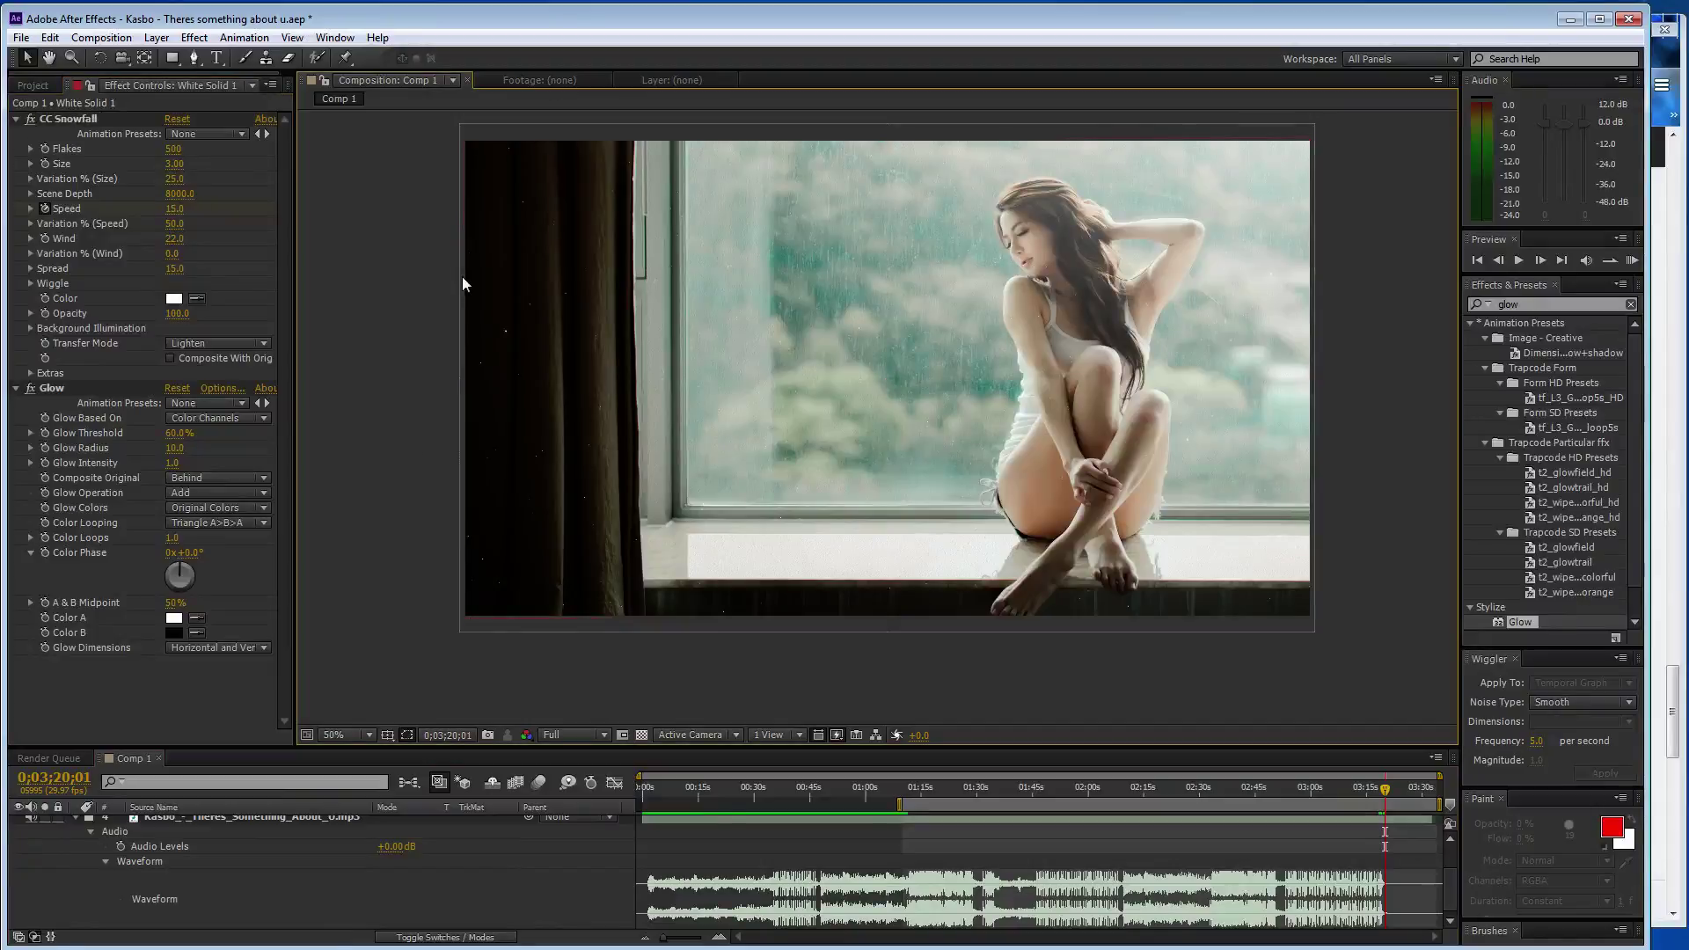
pyautogui.hotkey('ctrl', 's')
pyautogui.click(107, 863)
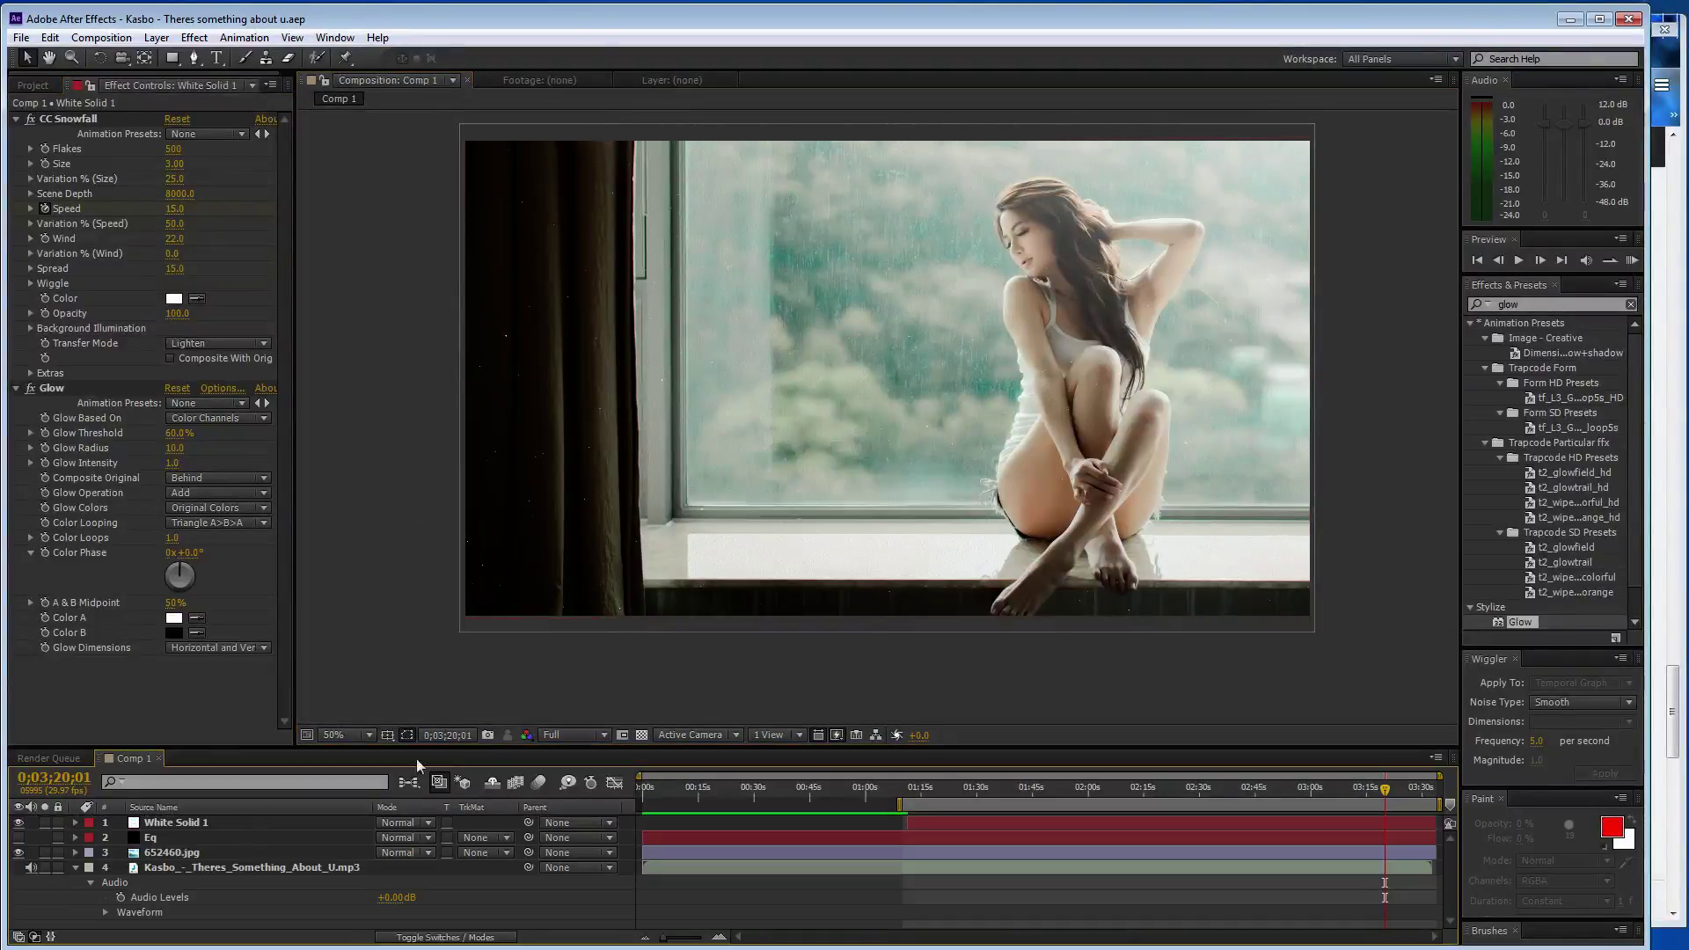
# - Switch to the browser and play Kasbo - There's Something About U on the SoundCloud profile page
pyautogui.click(1665, 236)
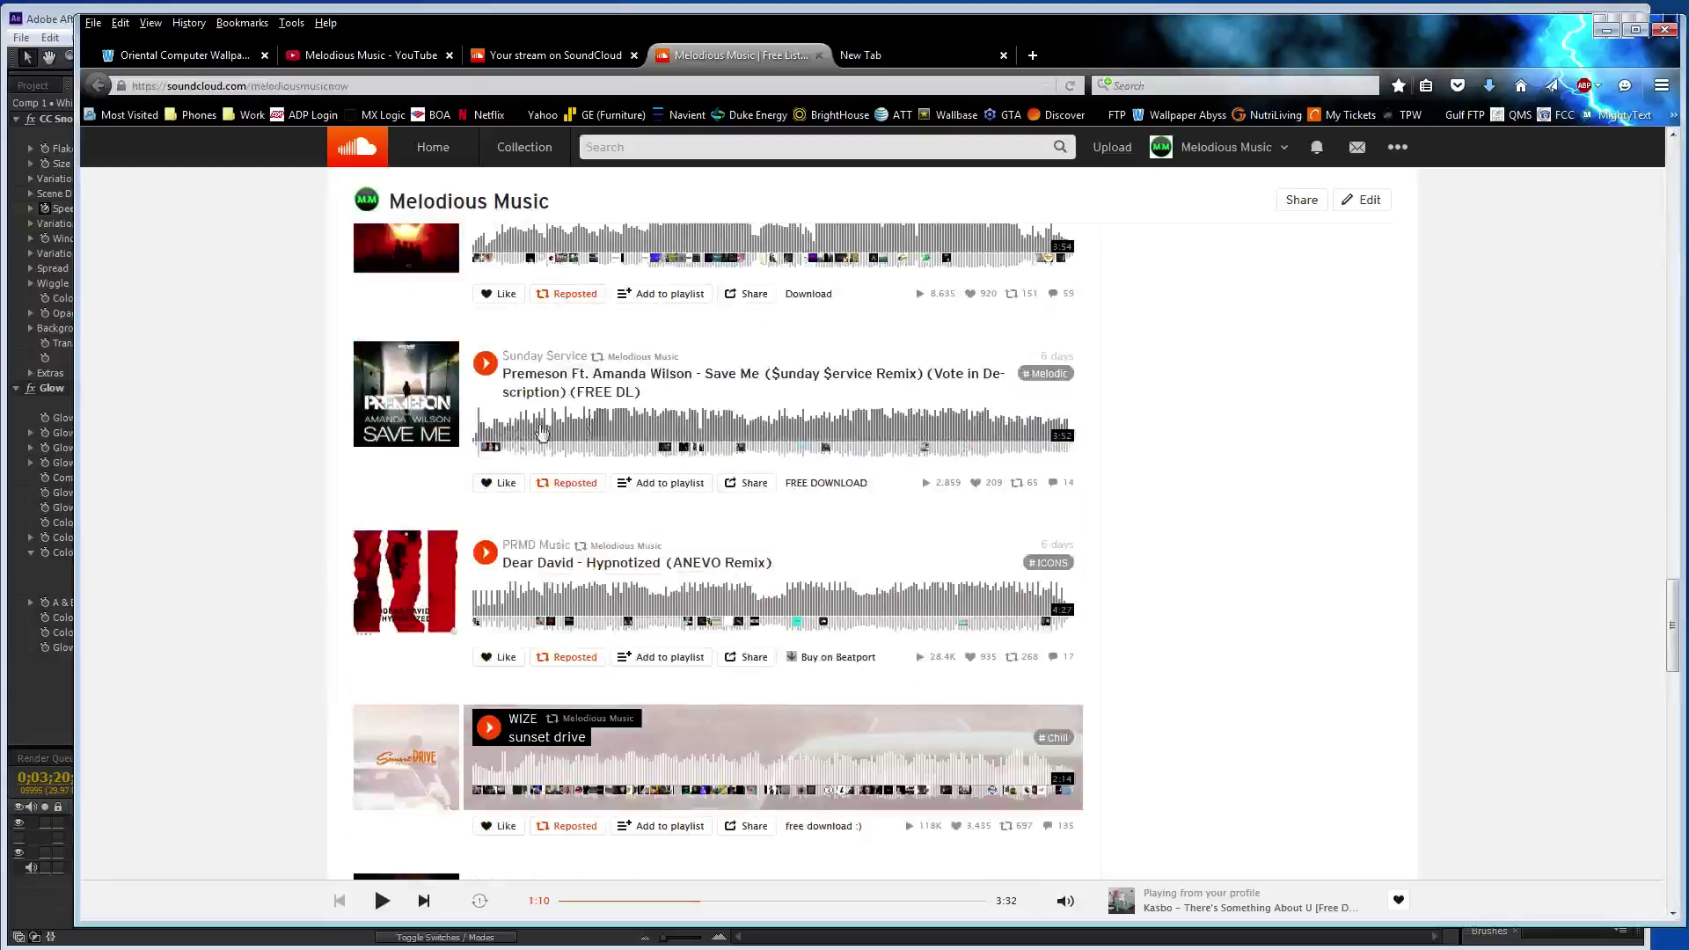
pyautogui.scroll(-2, 497, 542)
pyautogui.scroll(-3, 497, 543)
pyautogui.click(486, 266)
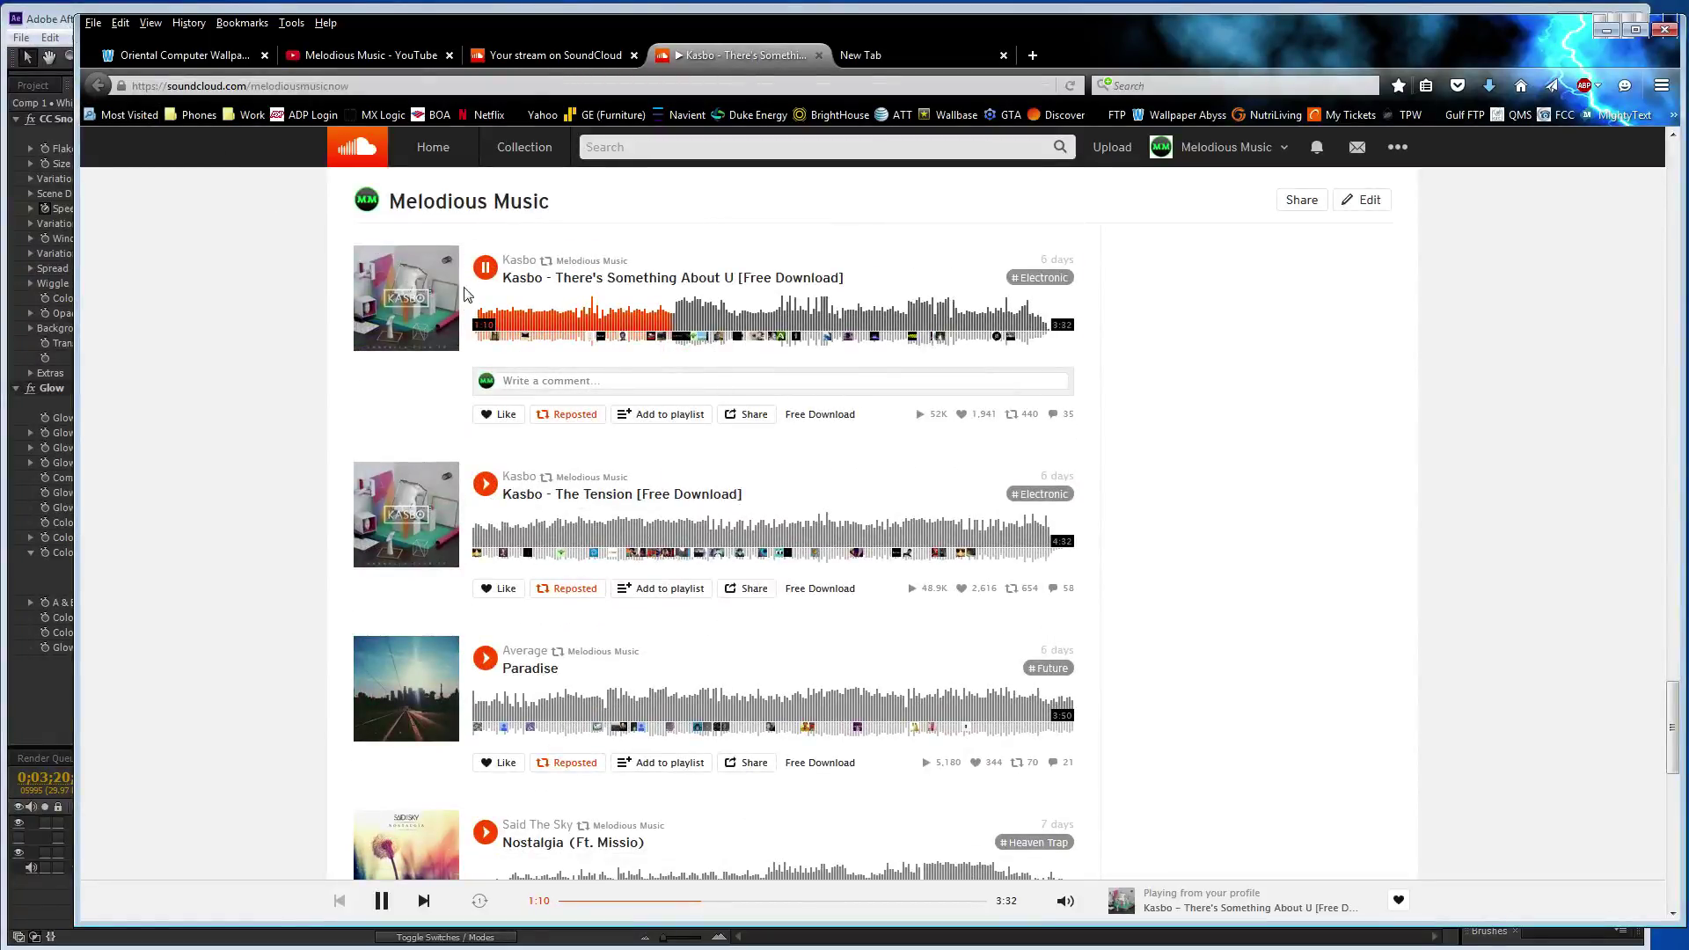
# - Switch back to After Effects, make the Eq layer visible and show the project's items
pyautogui.click(47, 24)
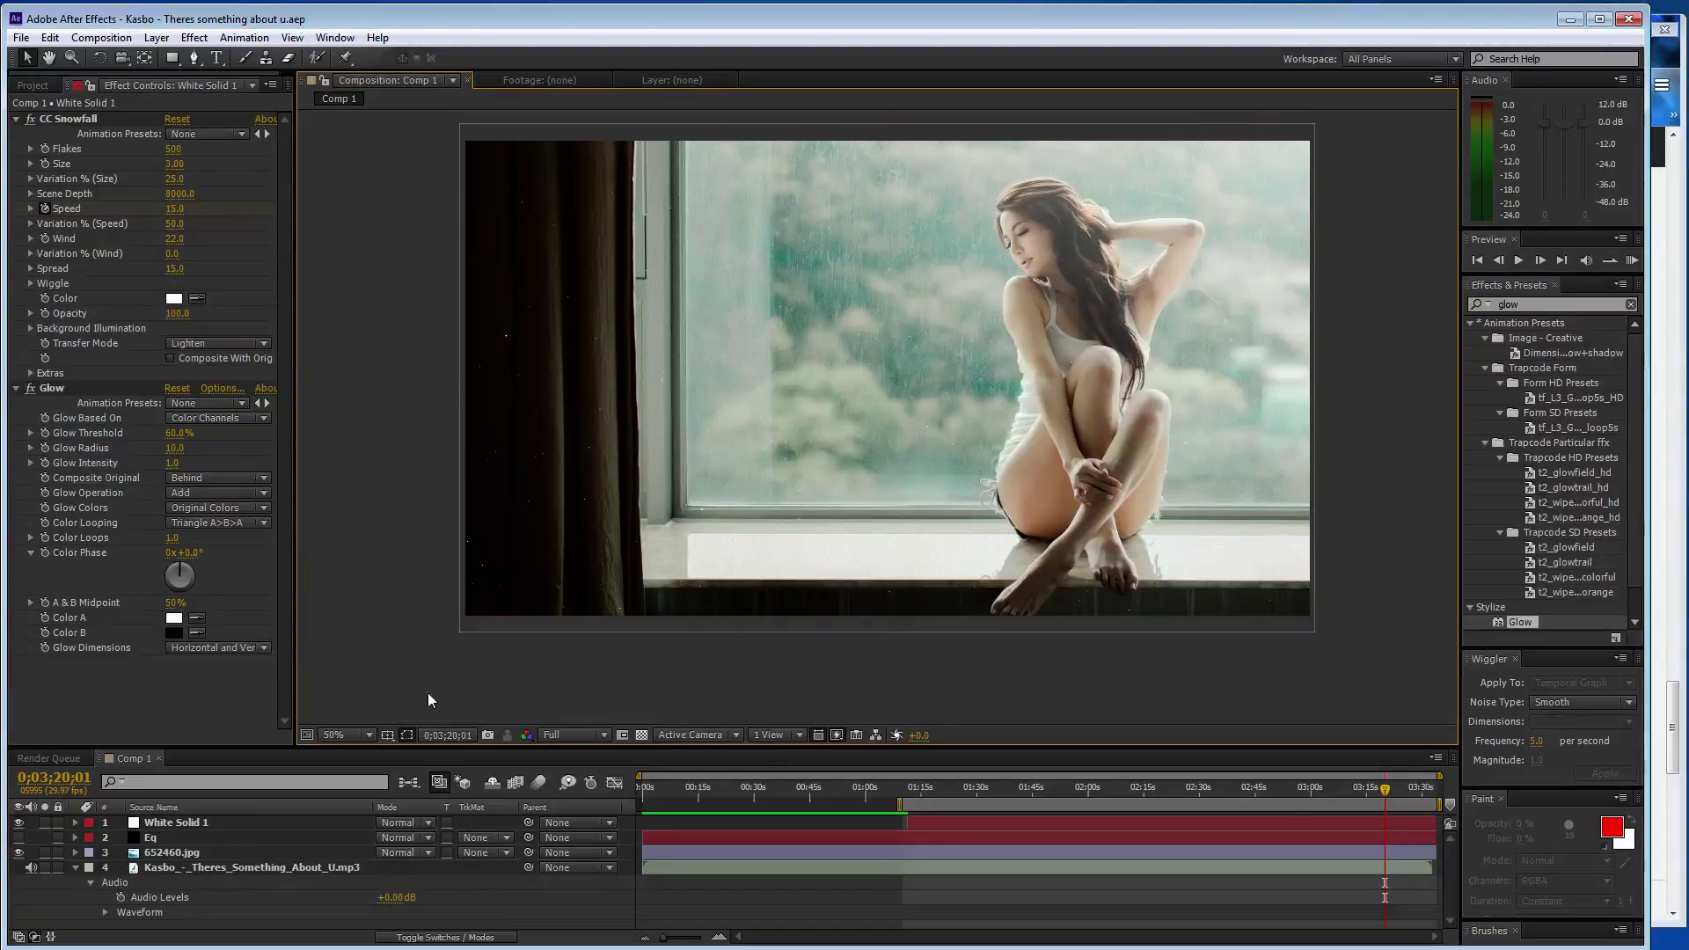
pyautogui.click(19, 837)
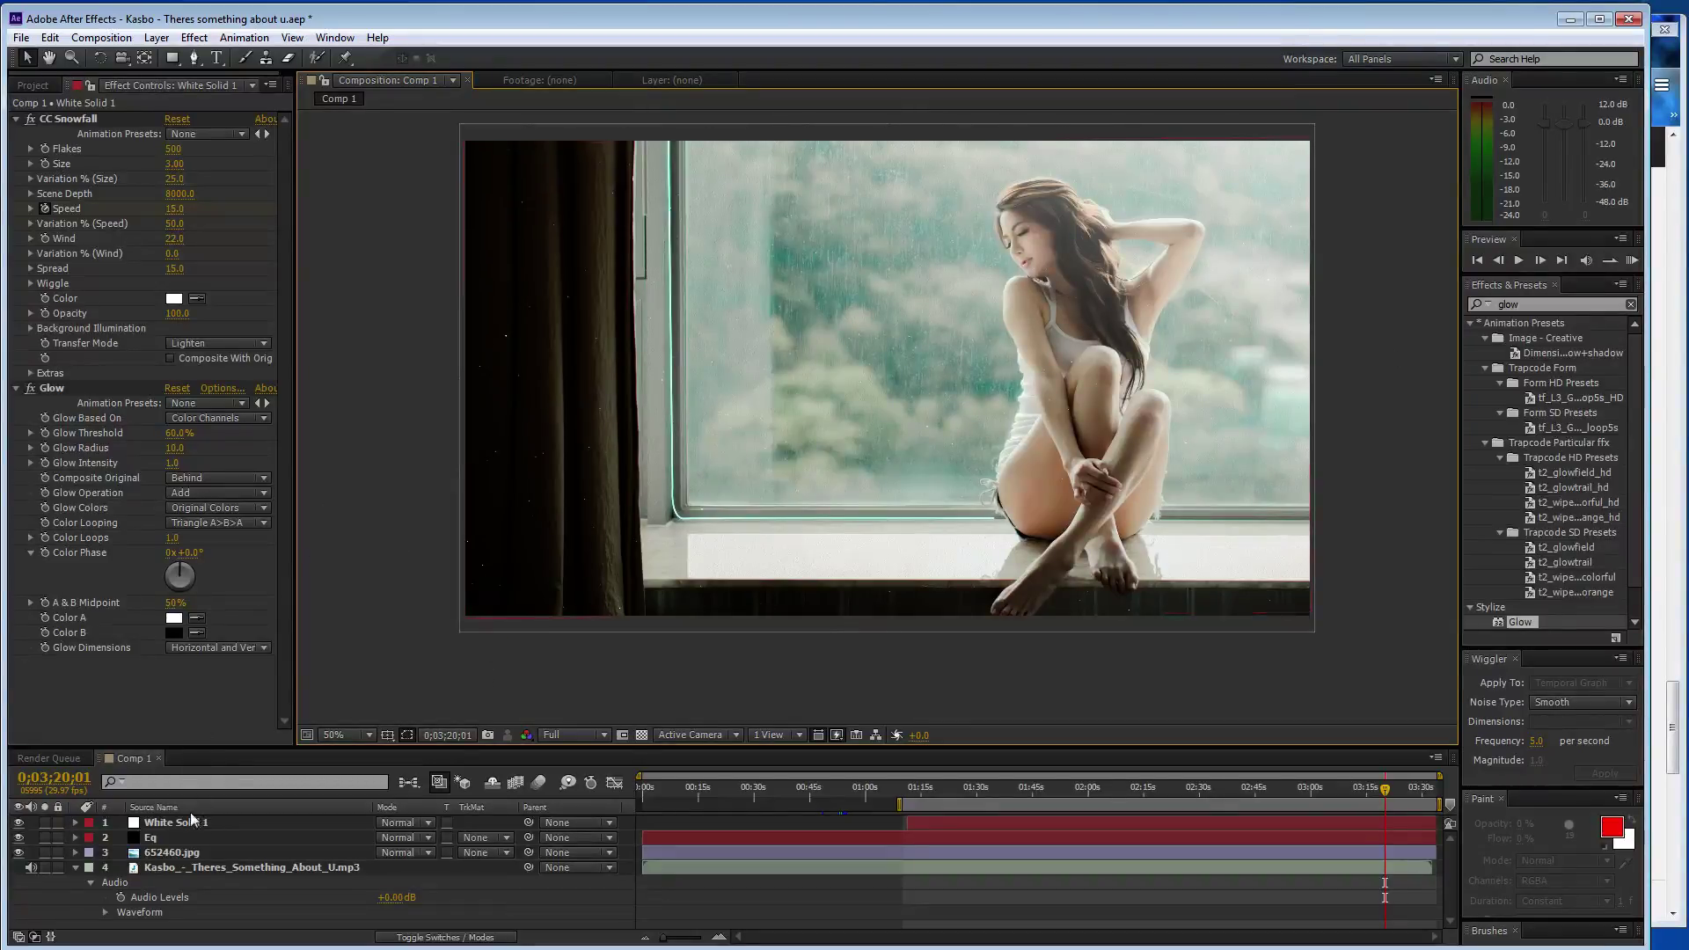
pyautogui.click(32, 85)
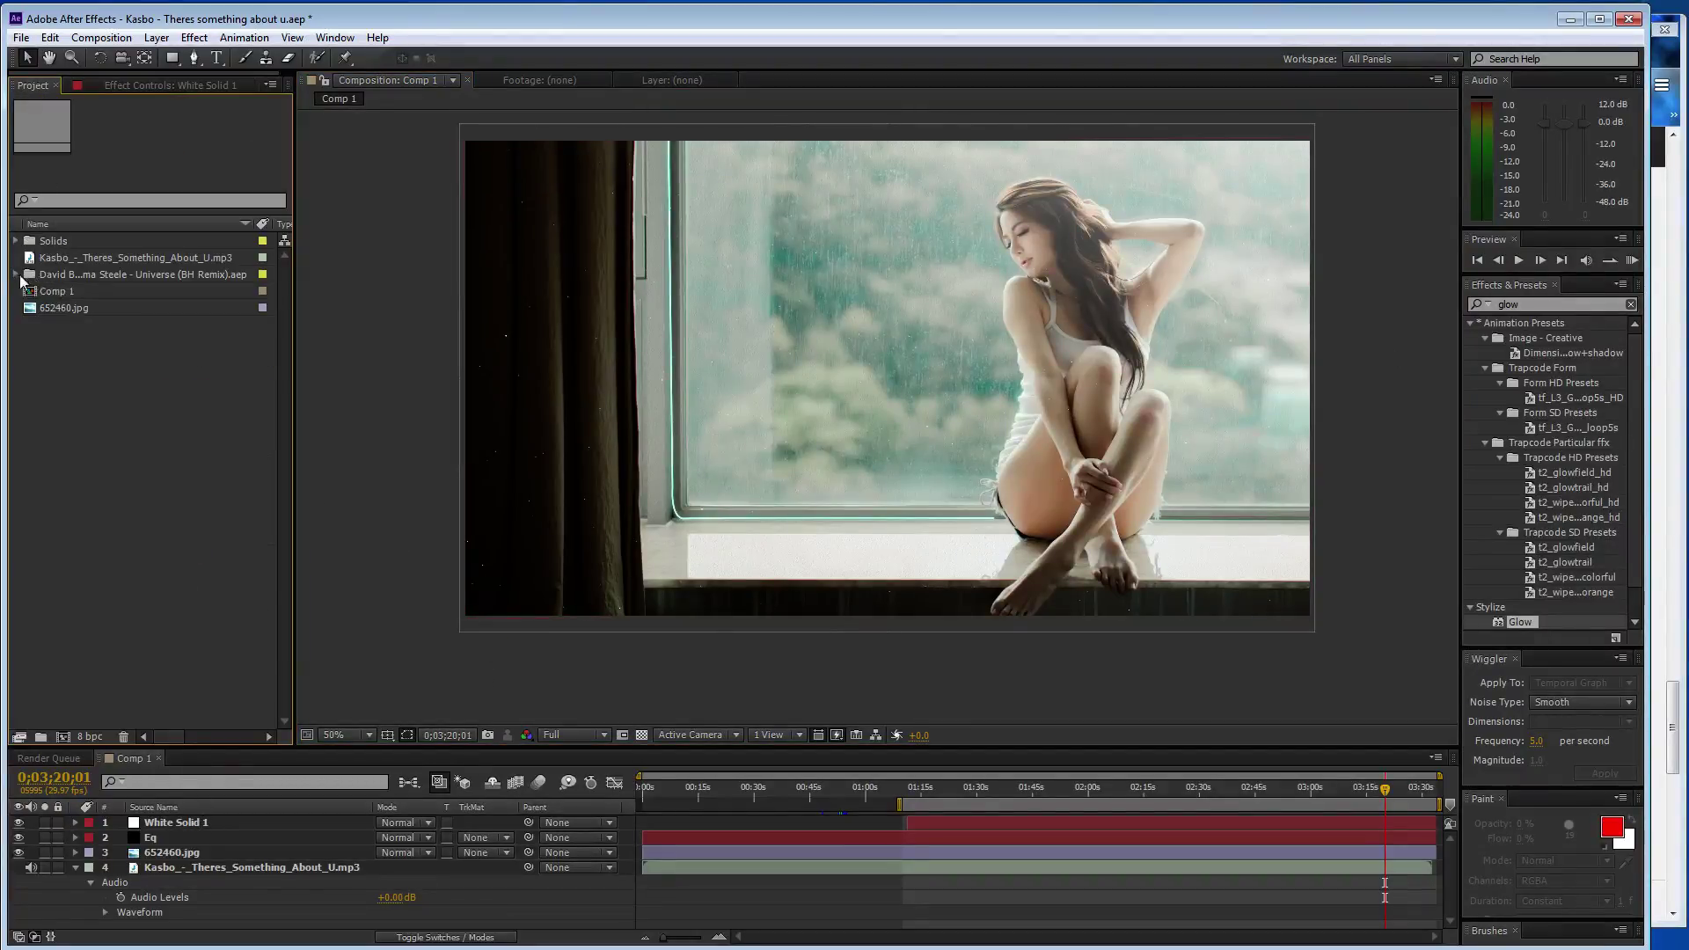
pyautogui.hotkey('alt', 'Tab')
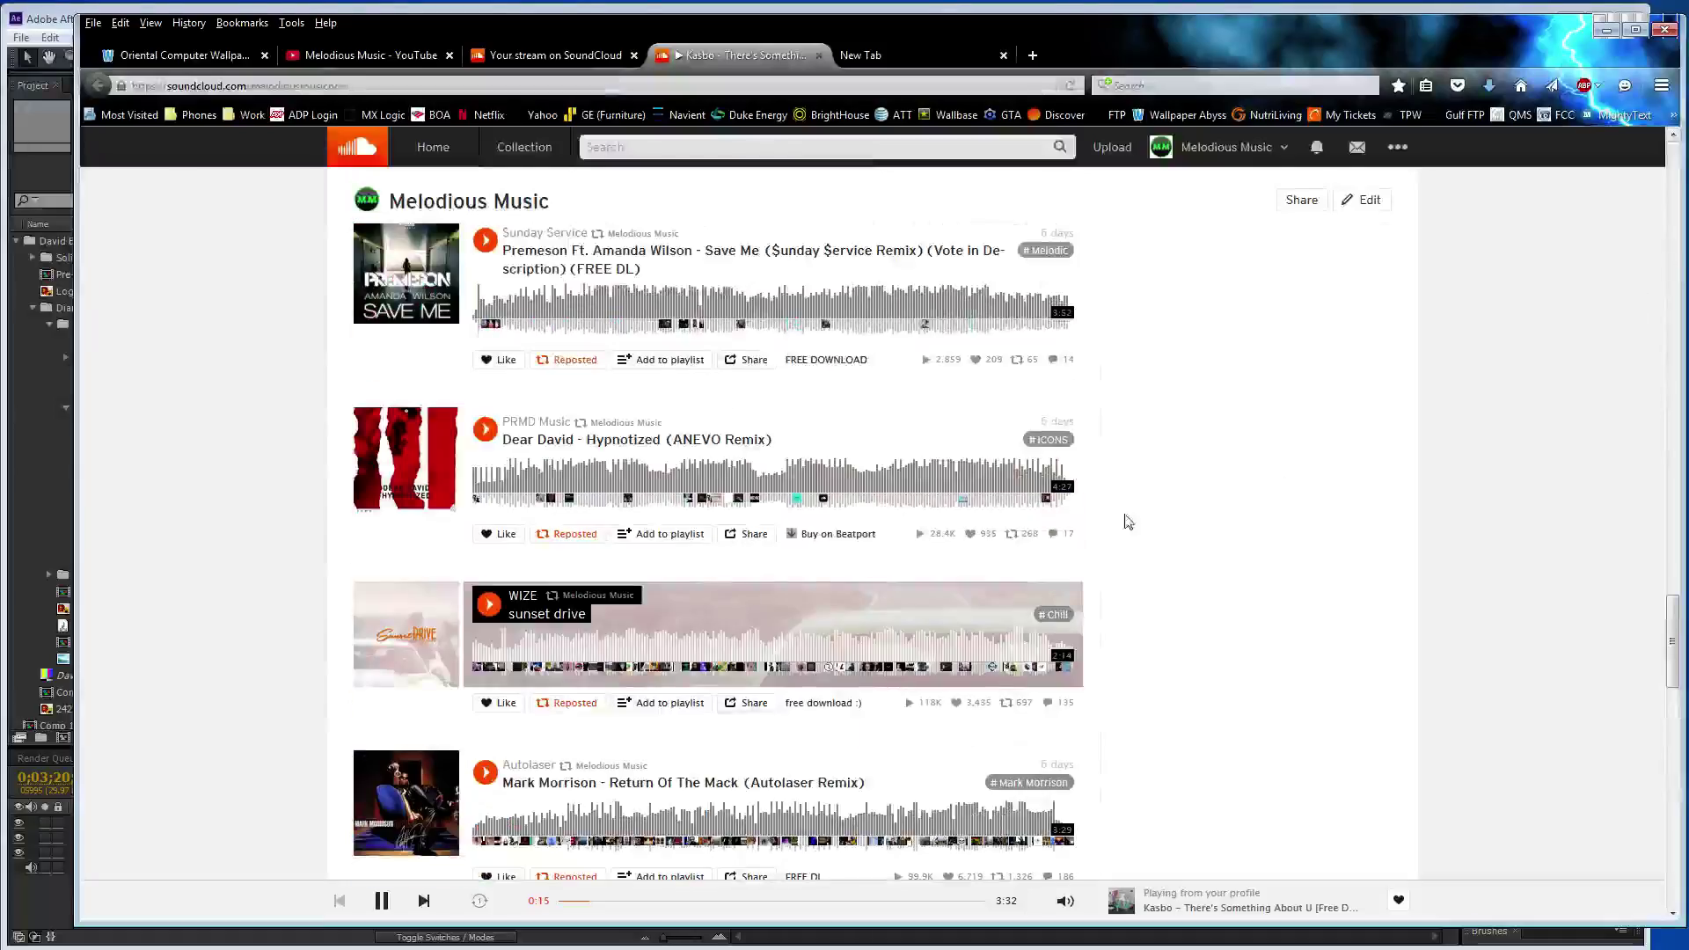
pyautogui.scroll(-4, 738, 550)
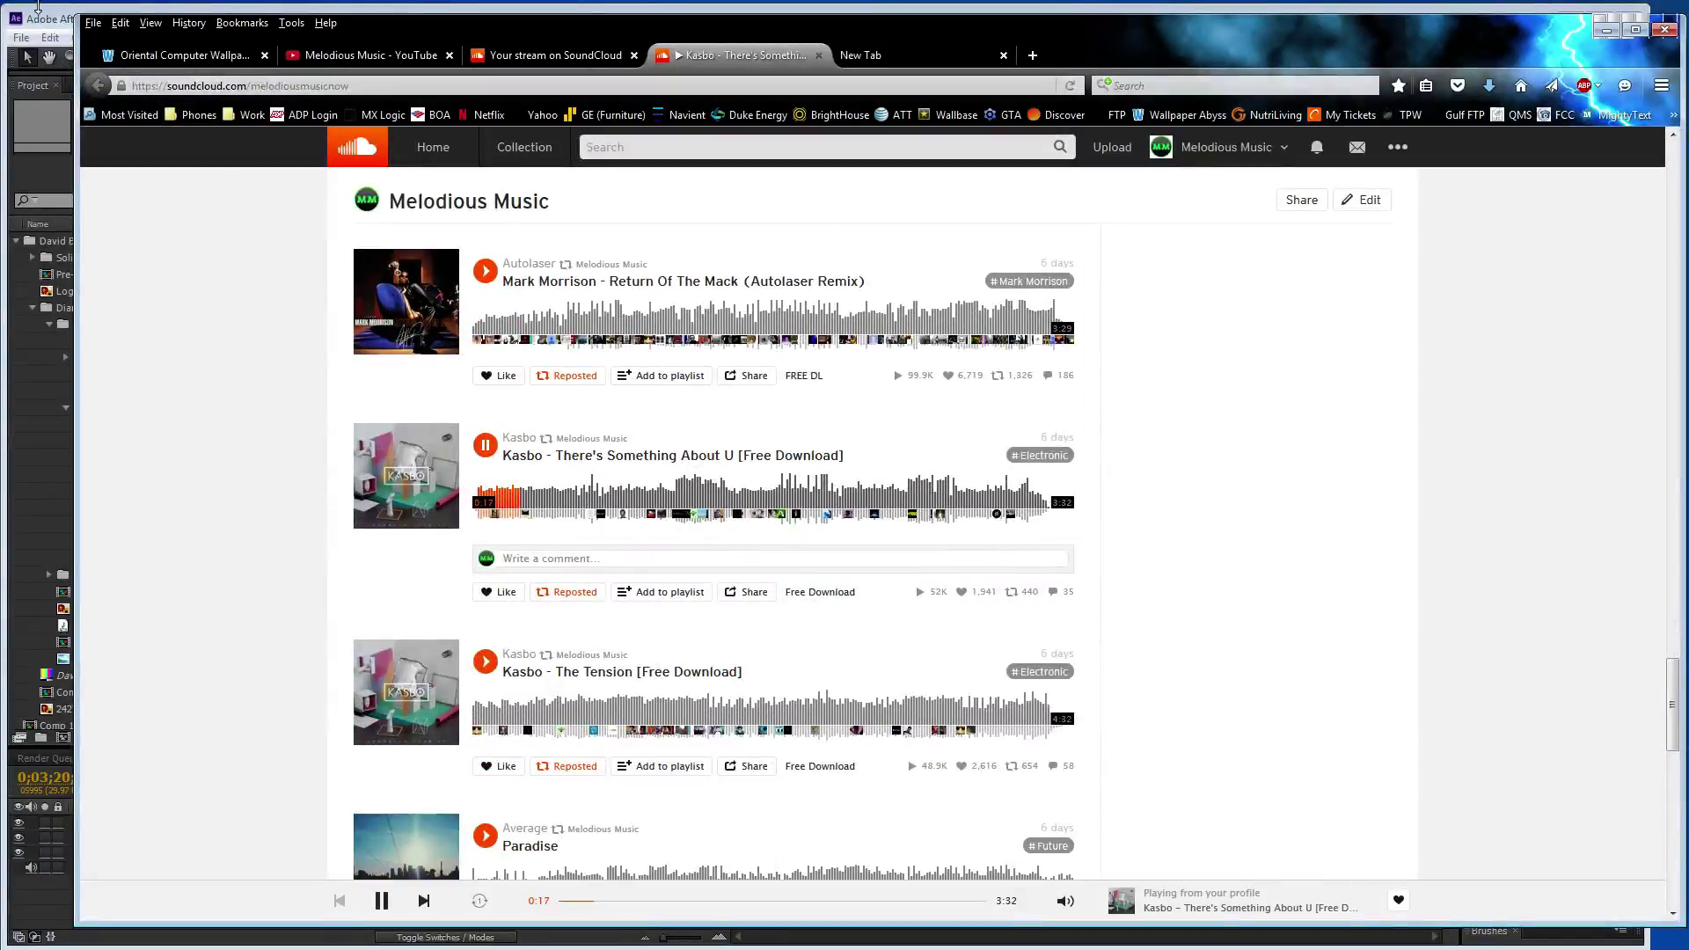
pyautogui.click(39, 20)
# - Open the older Comp 1 from the Fareoh - Run Away.aep folder and display its timeline
pyautogui.click(130, 492)
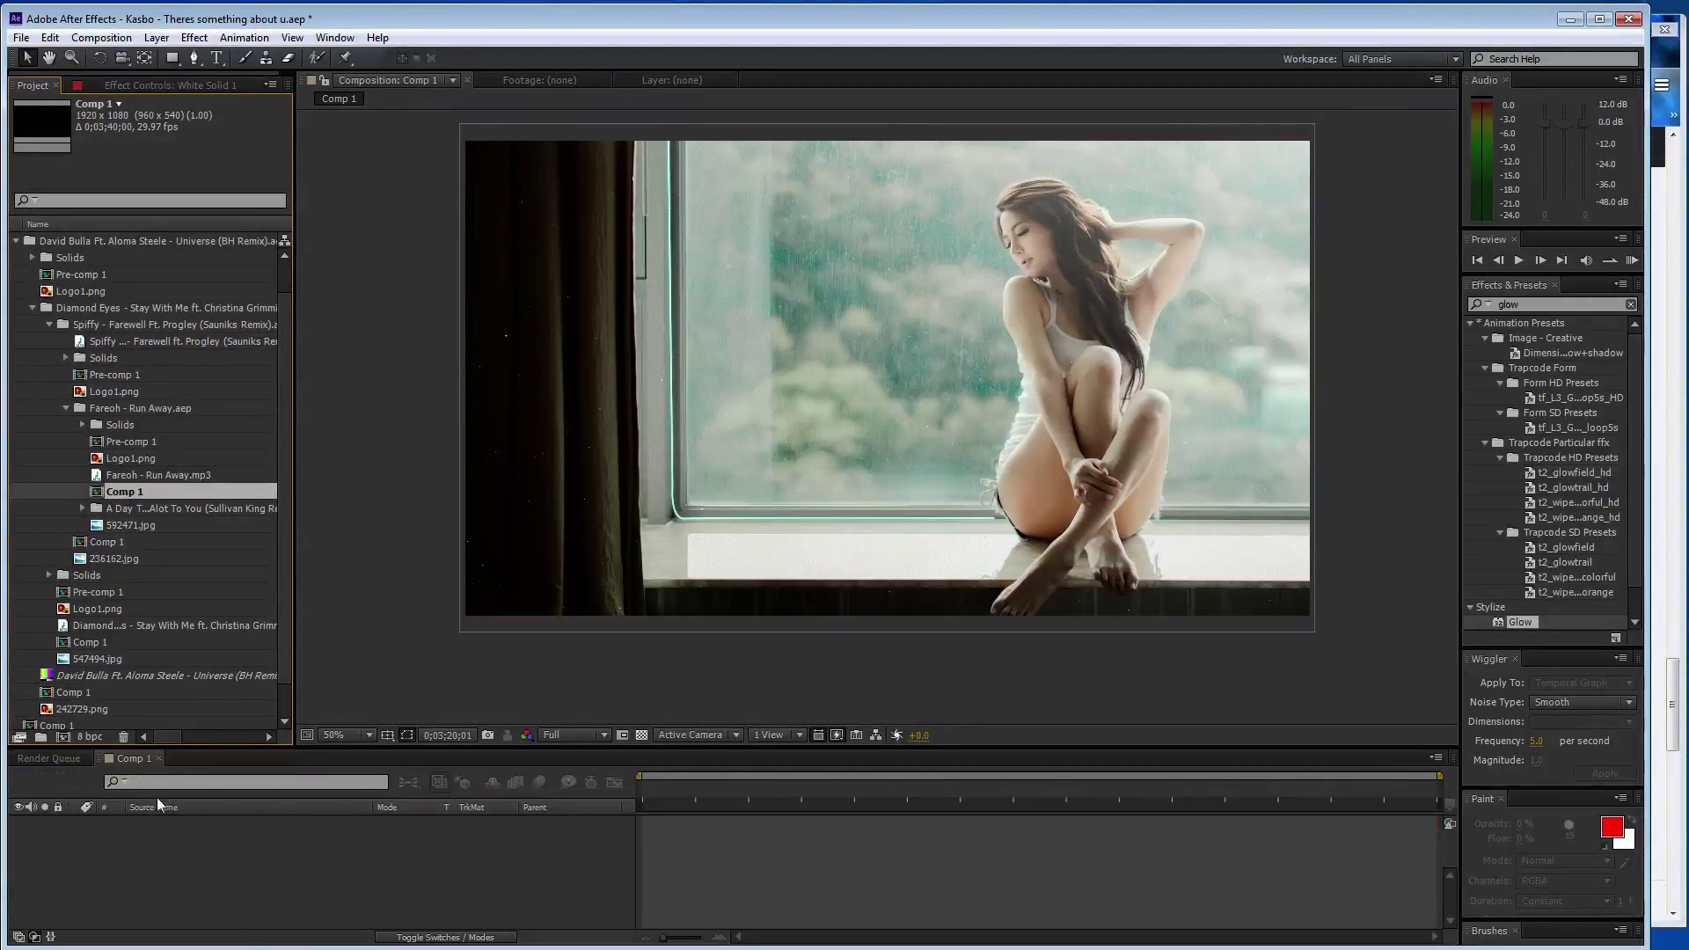
pyautogui.click(79, 762)
pyautogui.click(141, 758)
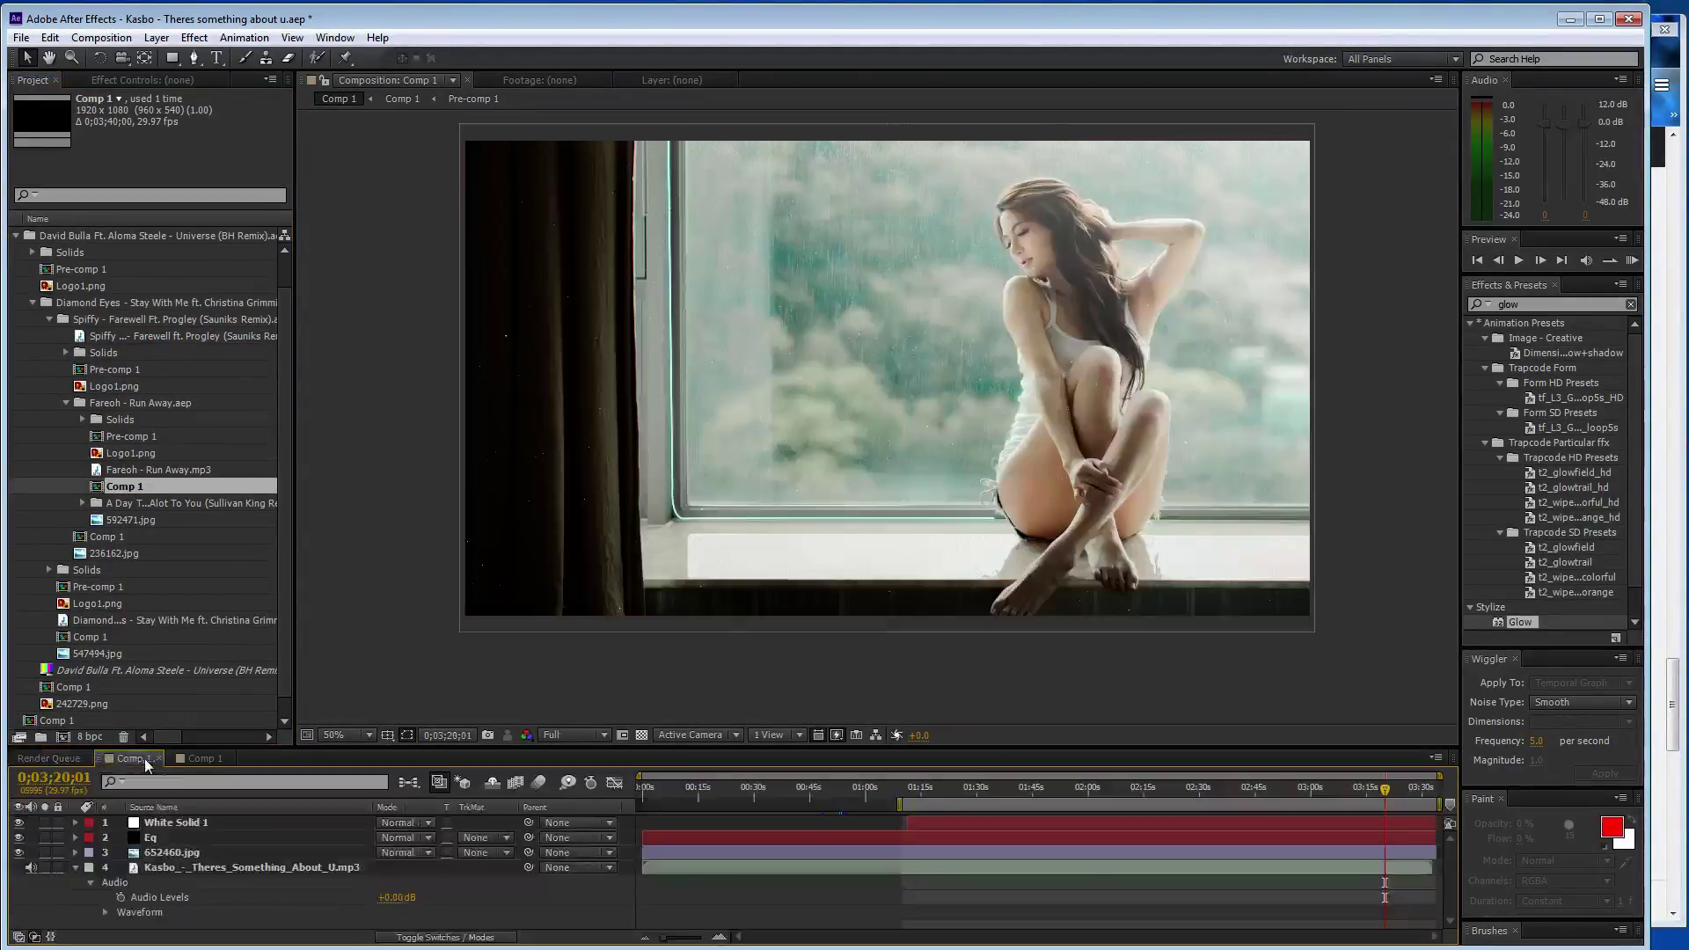
pyautogui.click(200, 760)
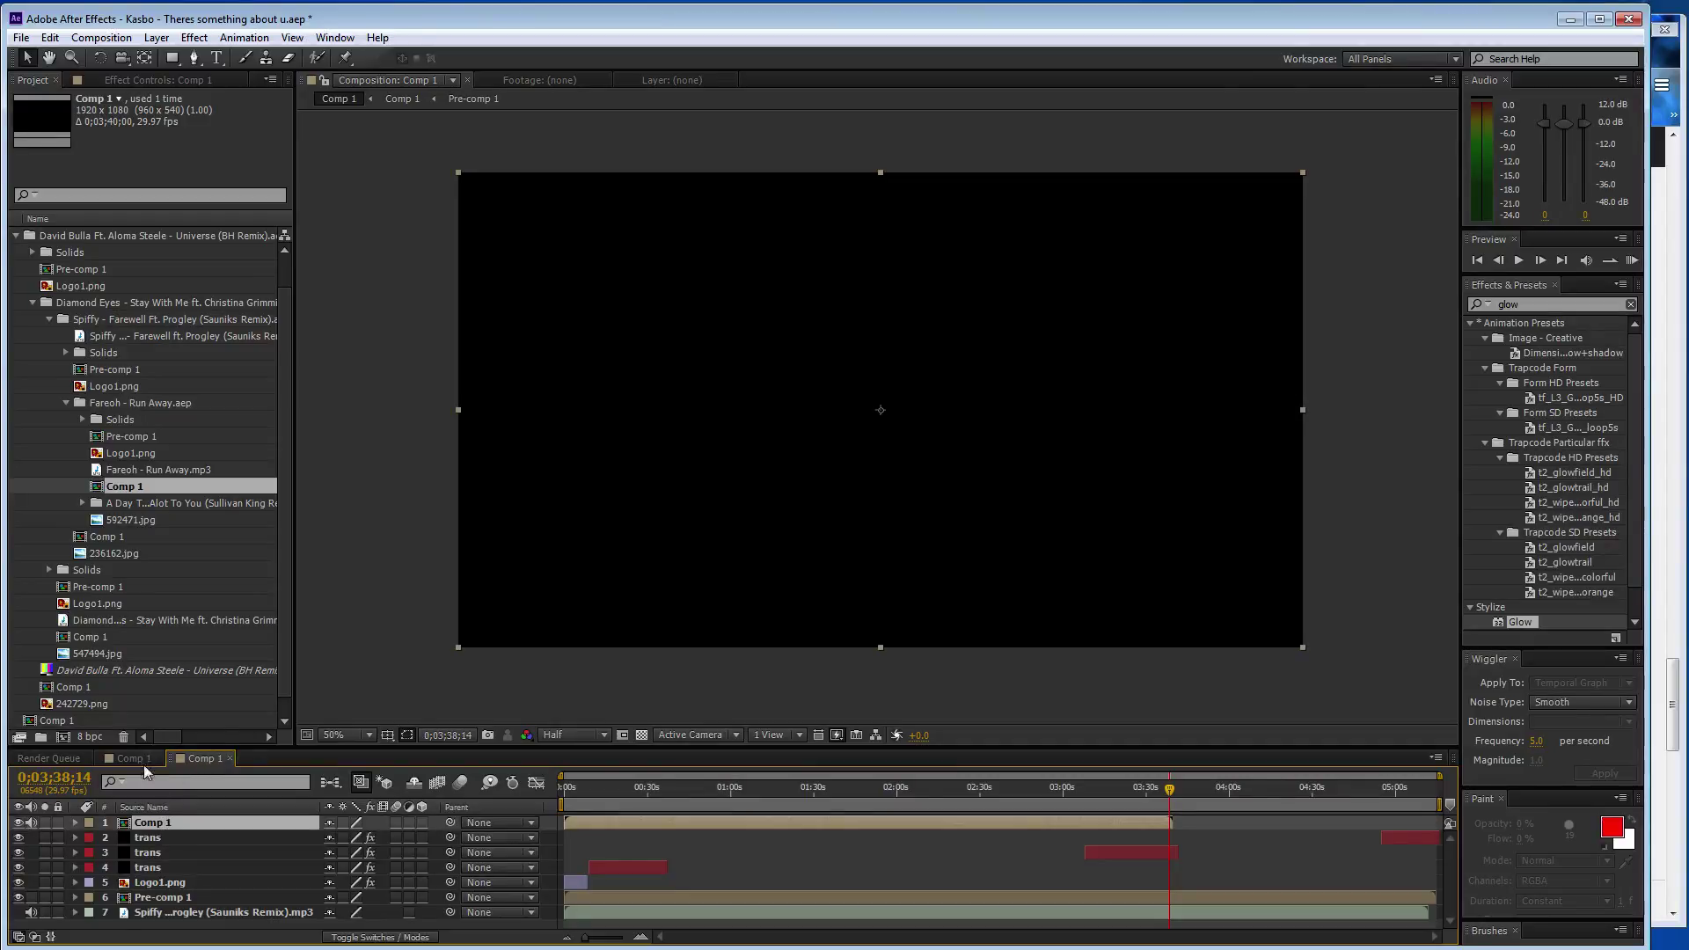
# - Pre-compose the White Solid 1, Eq and 652460.jpg layers as Pre-comp 3, moving all attributes into it
pyautogui.click(141, 760)
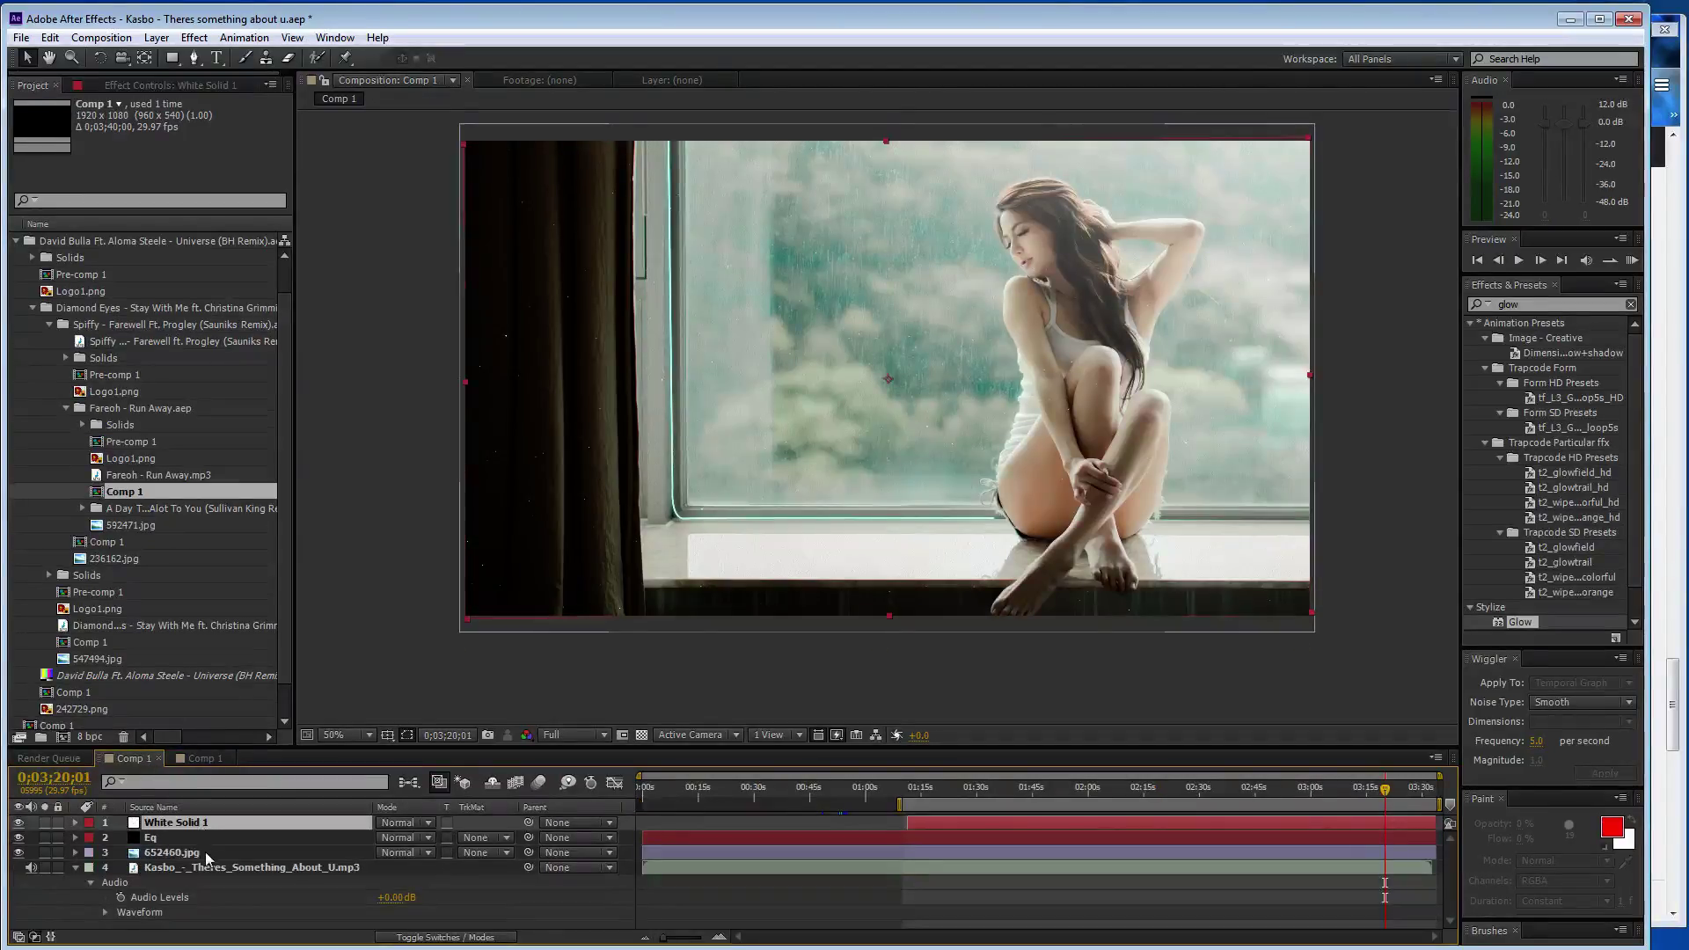
pyautogui.rightClick(204, 852)
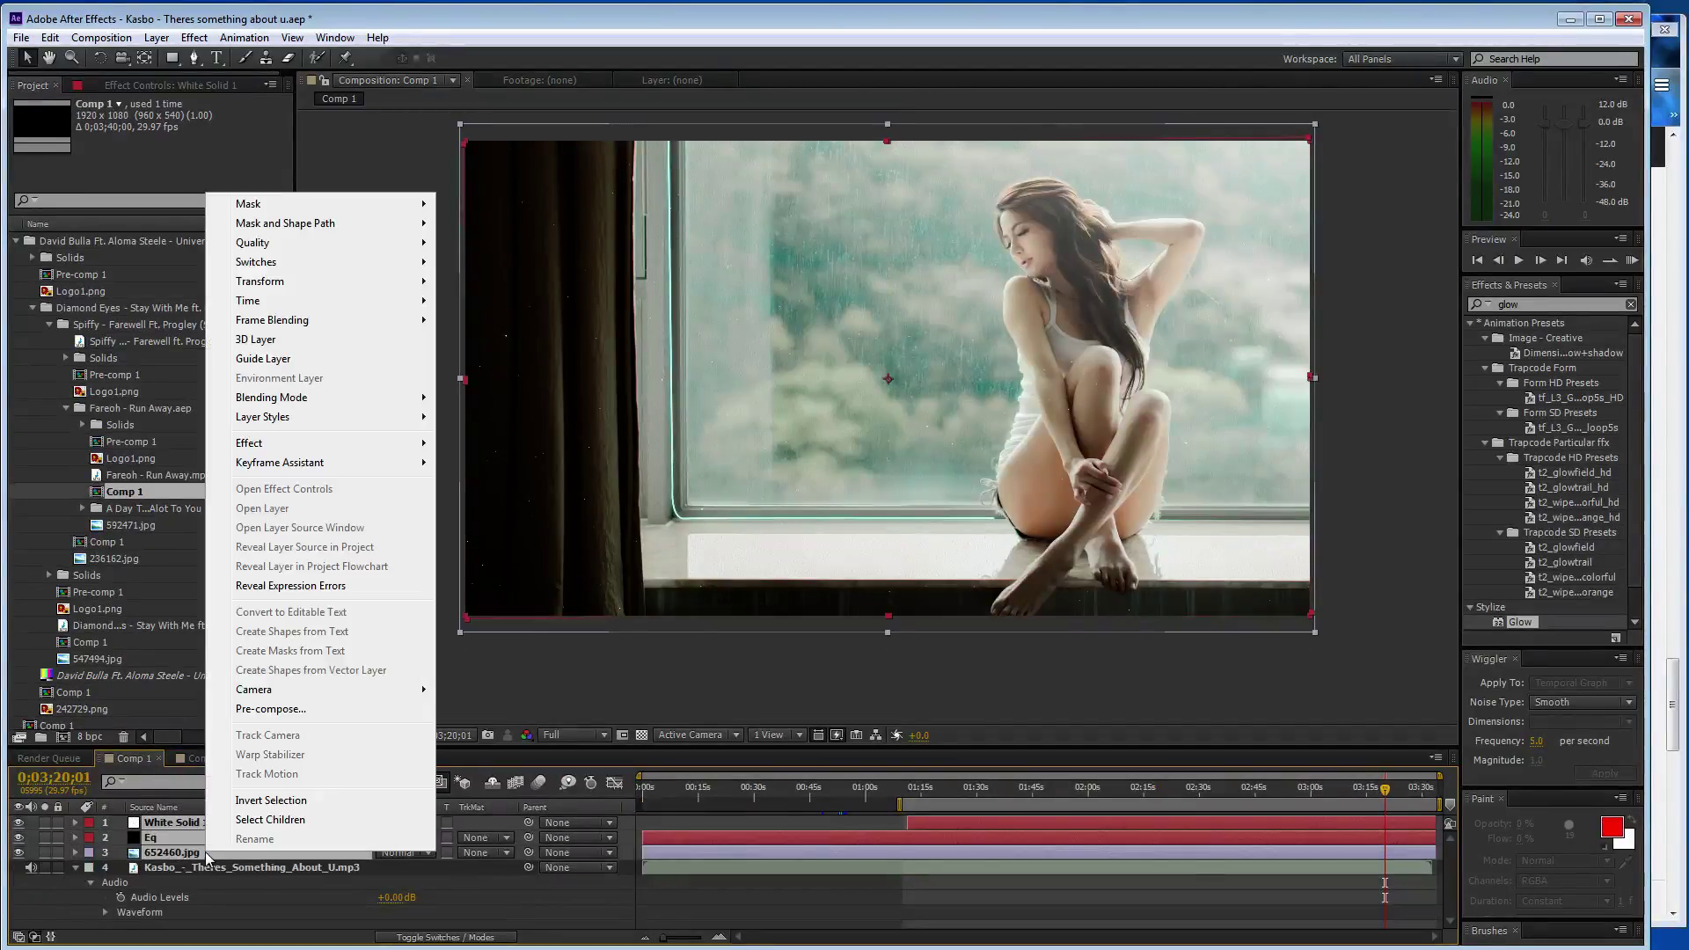
pyautogui.click(289, 707)
pyautogui.click(391, 400)
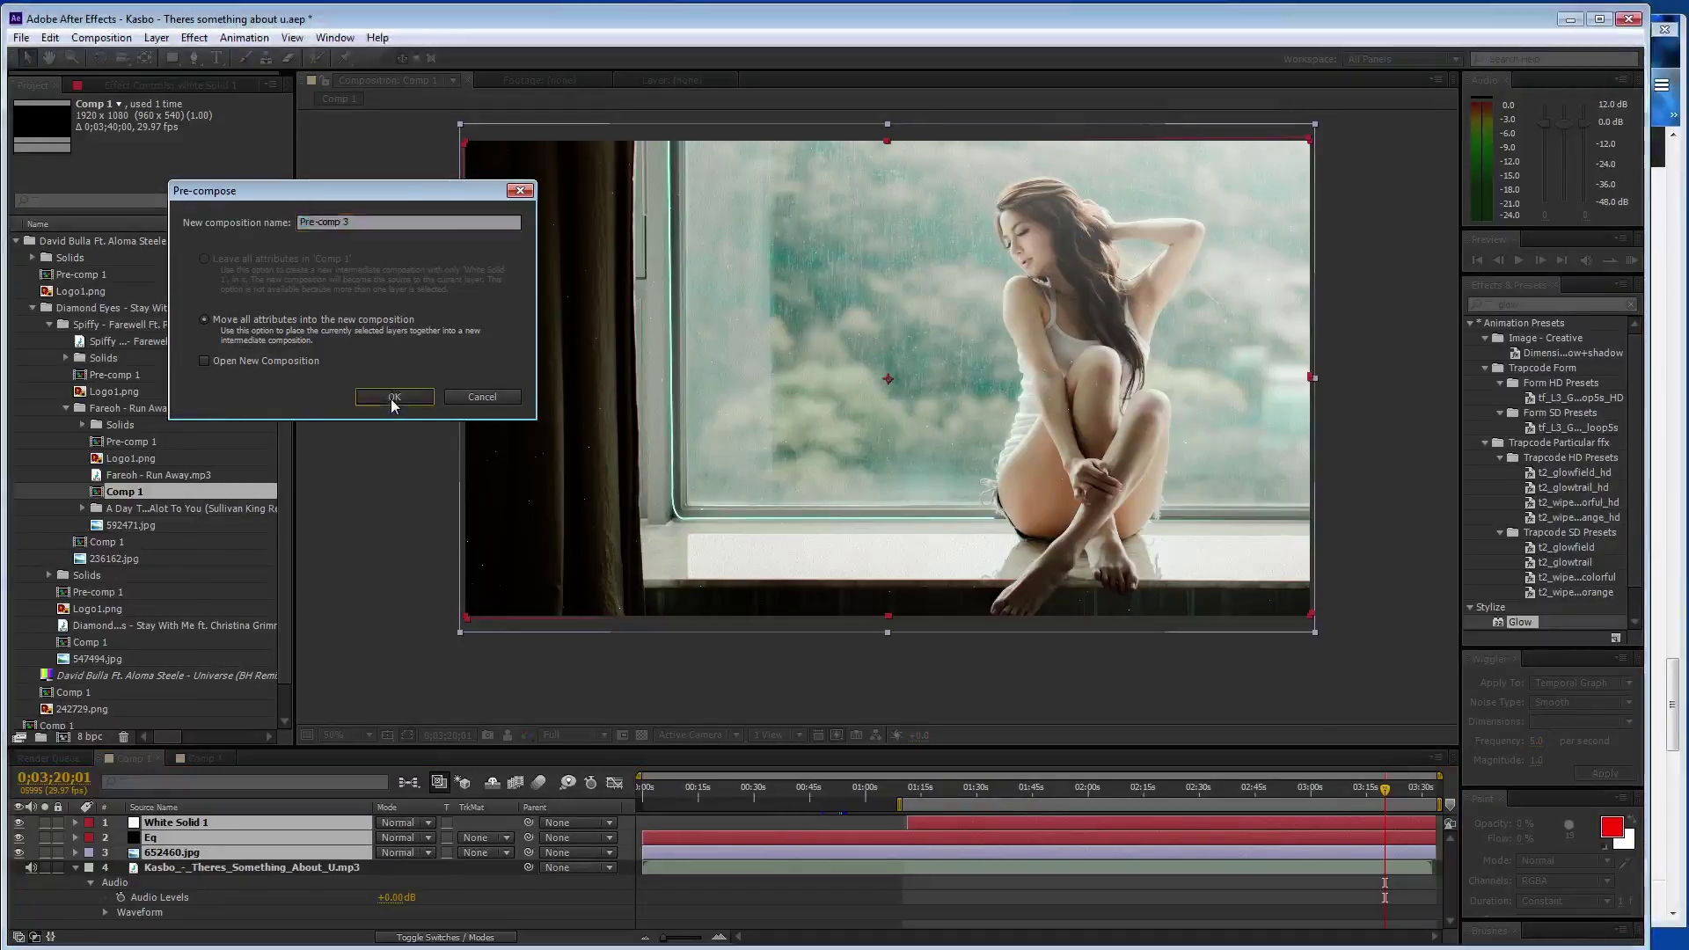
# - Copy the Logo1.png layer from the older composition into the Kasbo Comp 1 and move the current time to 0;00;09;00
pyautogui.click(198, 759)
pyautogui.click(181, 875)
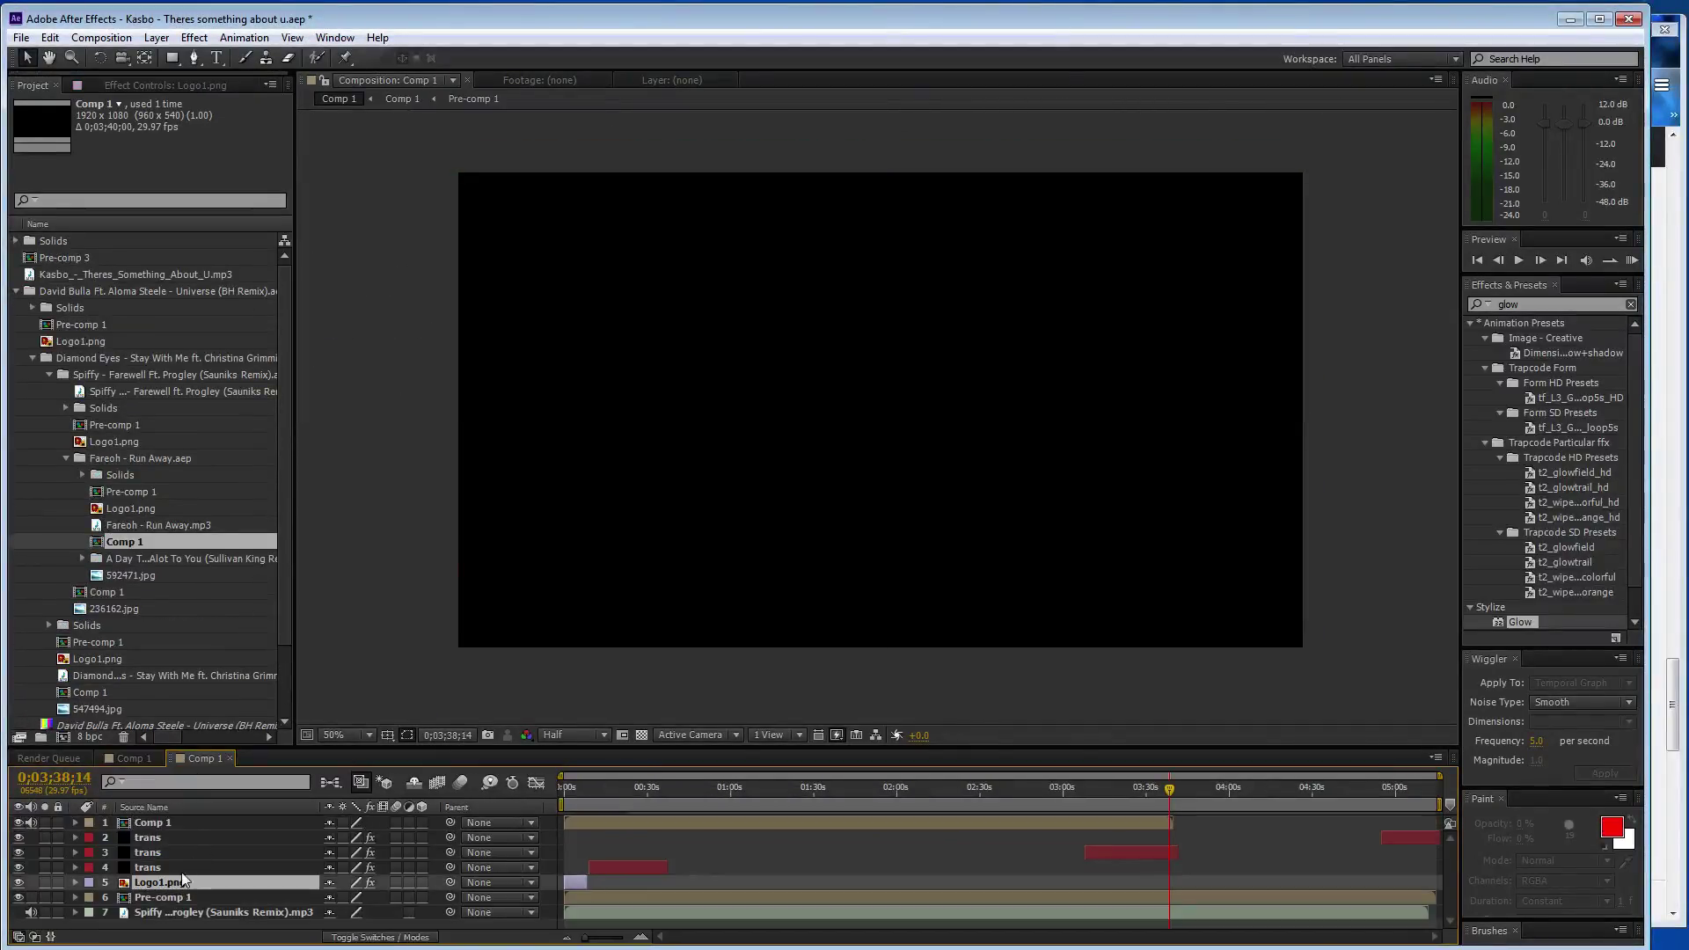
pyautogui.click(230, 757)
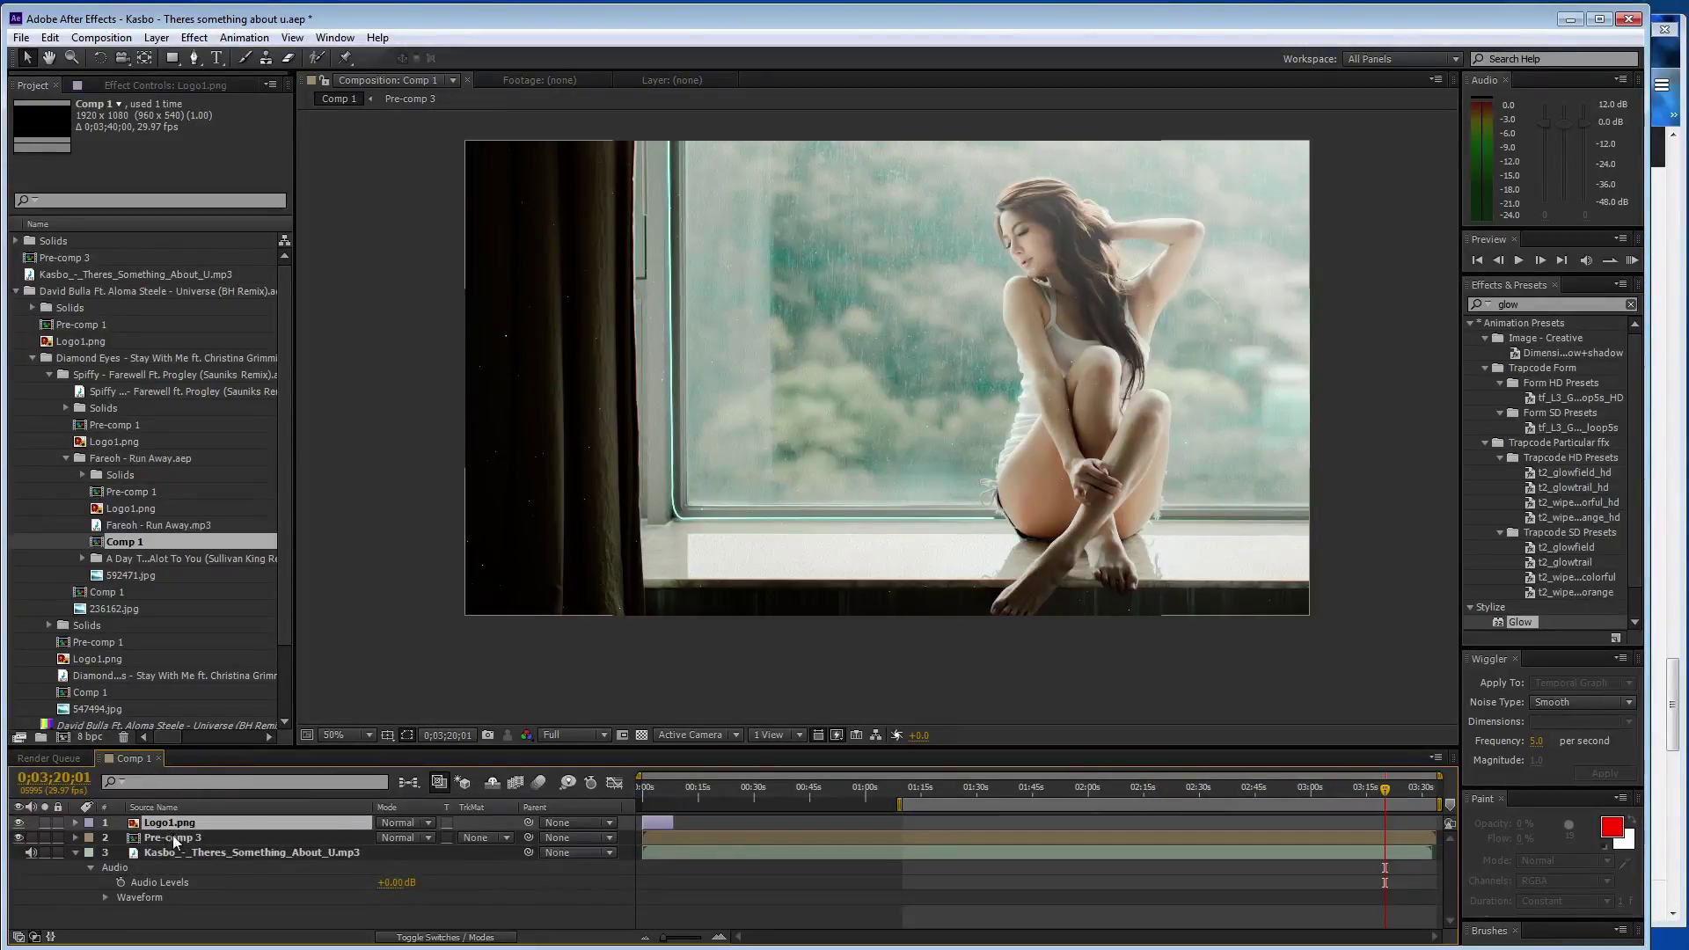
pyautogui.moveTo(1394, 795); pyautogui.dragTo(678, 785)
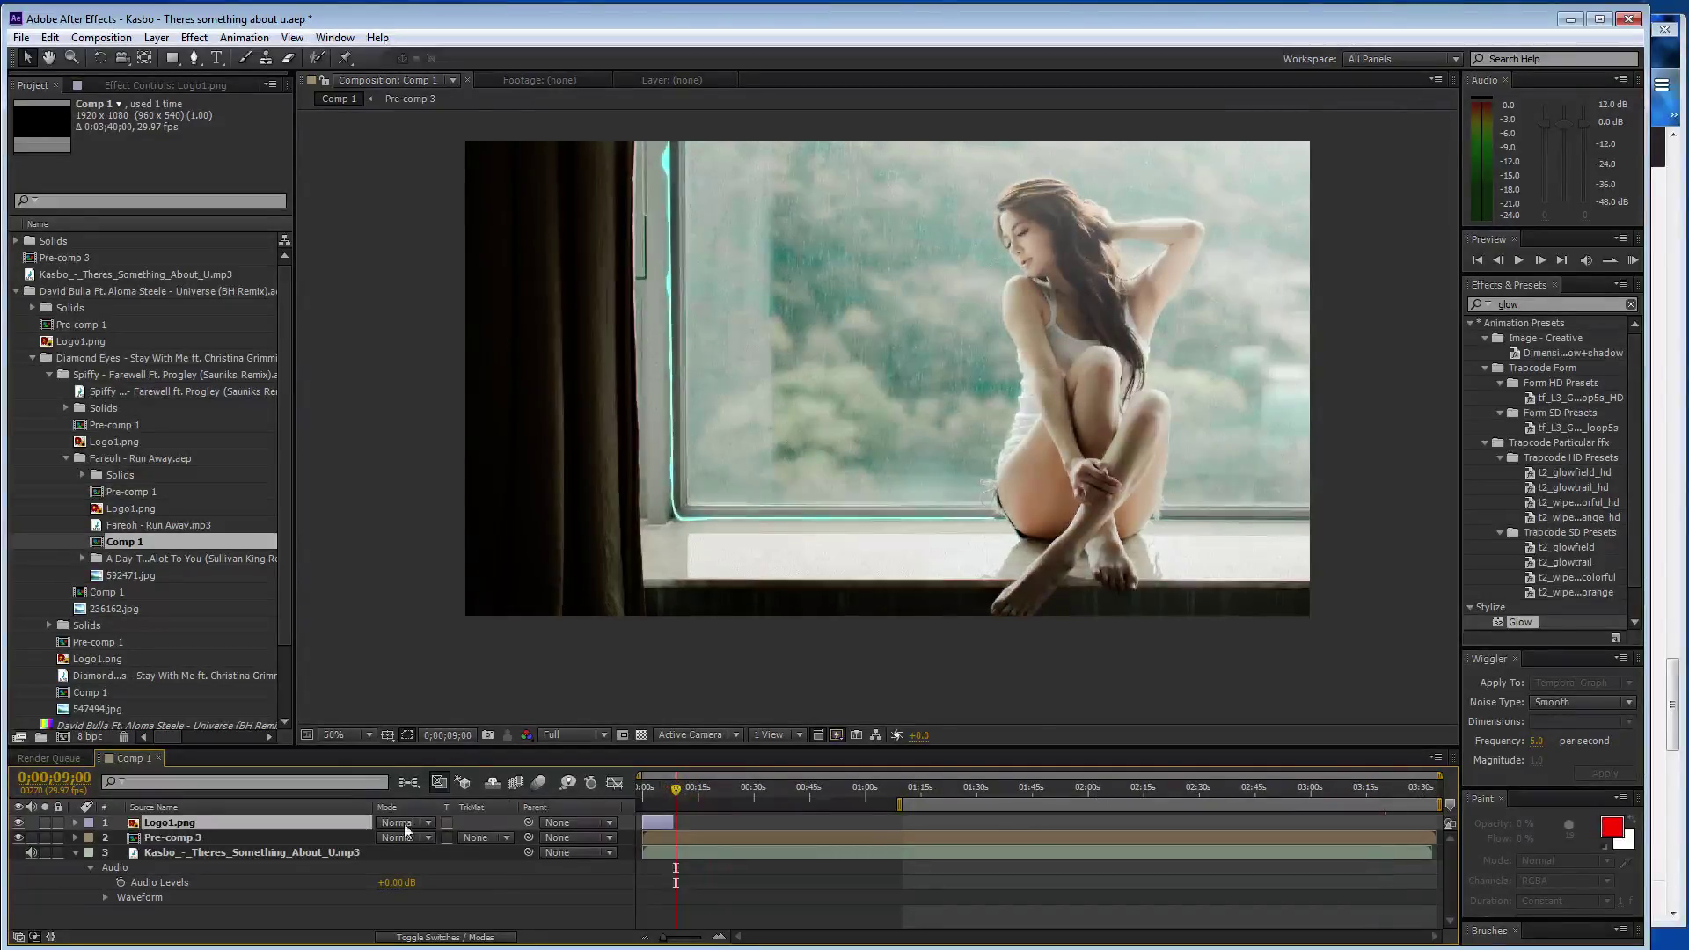
# - Open Pre-comp 3 to check its Eq and 652460.jpg layers, and return to Comp 1
pyautogui.doubleClick(318, 834)
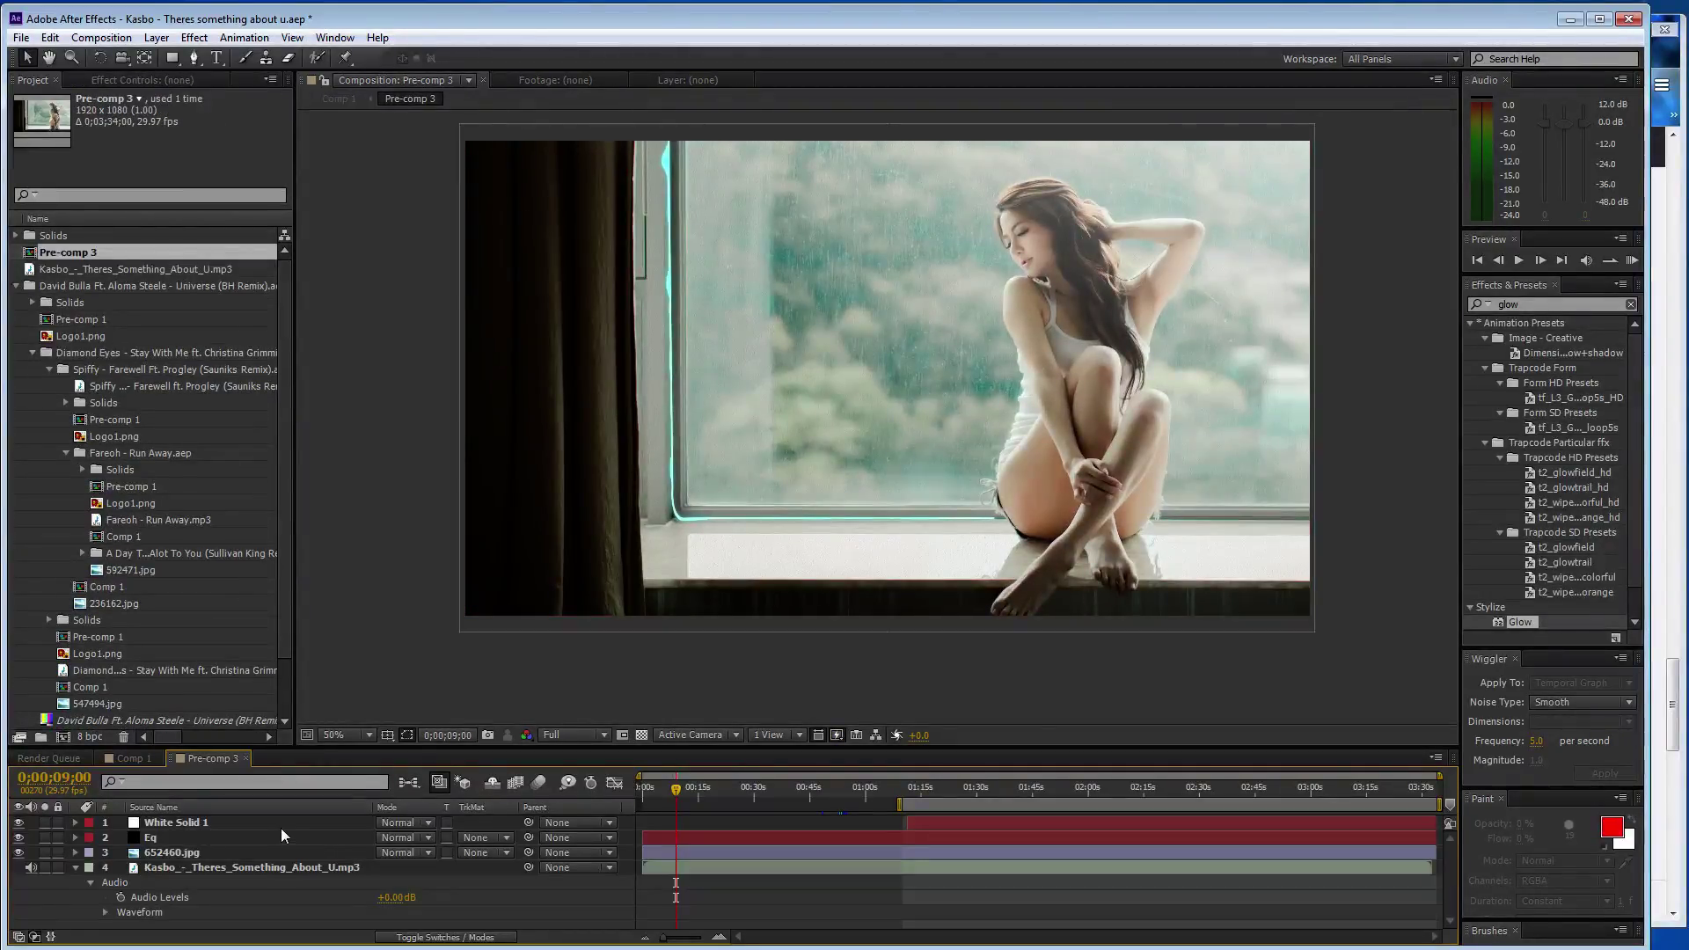
pyautogui.click(280, 832)
pyautogui.keyDown('shift'); pyautogui.click(278, 846); pyautogui.keyUp('shift')
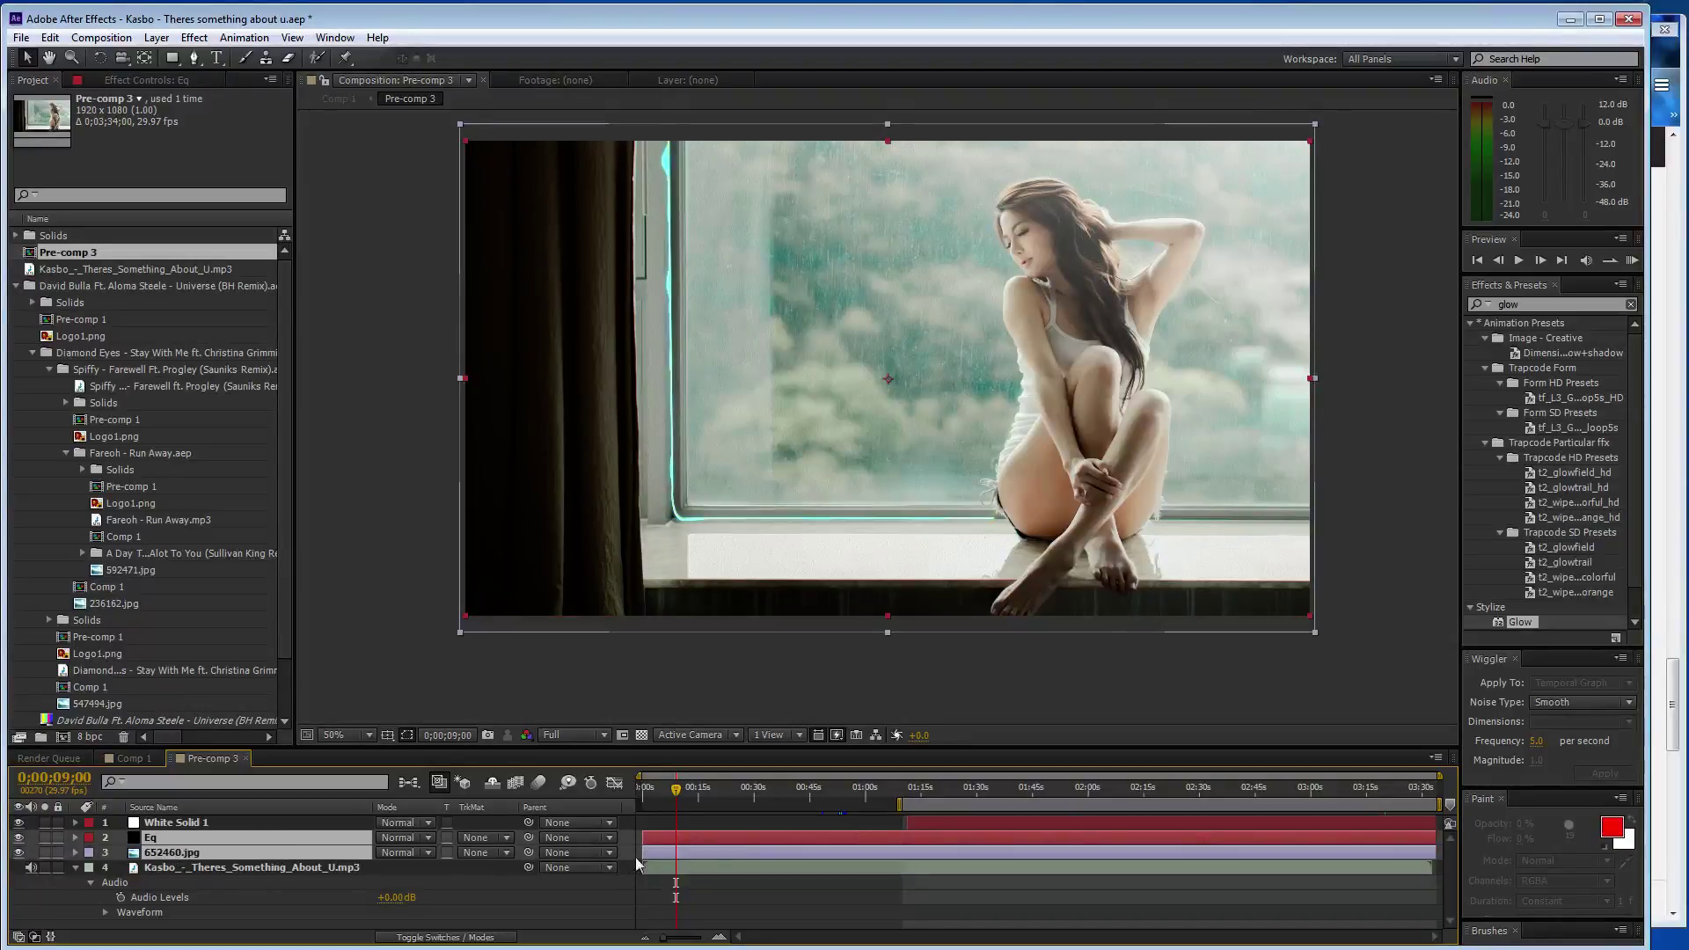
pyautogui.click(130, 758)
# - Create a black 1920 x 1080 solid named trans in Comp 1
pyautogui.hotkey('ctrl', 'y')
pyautogui.write('tr')
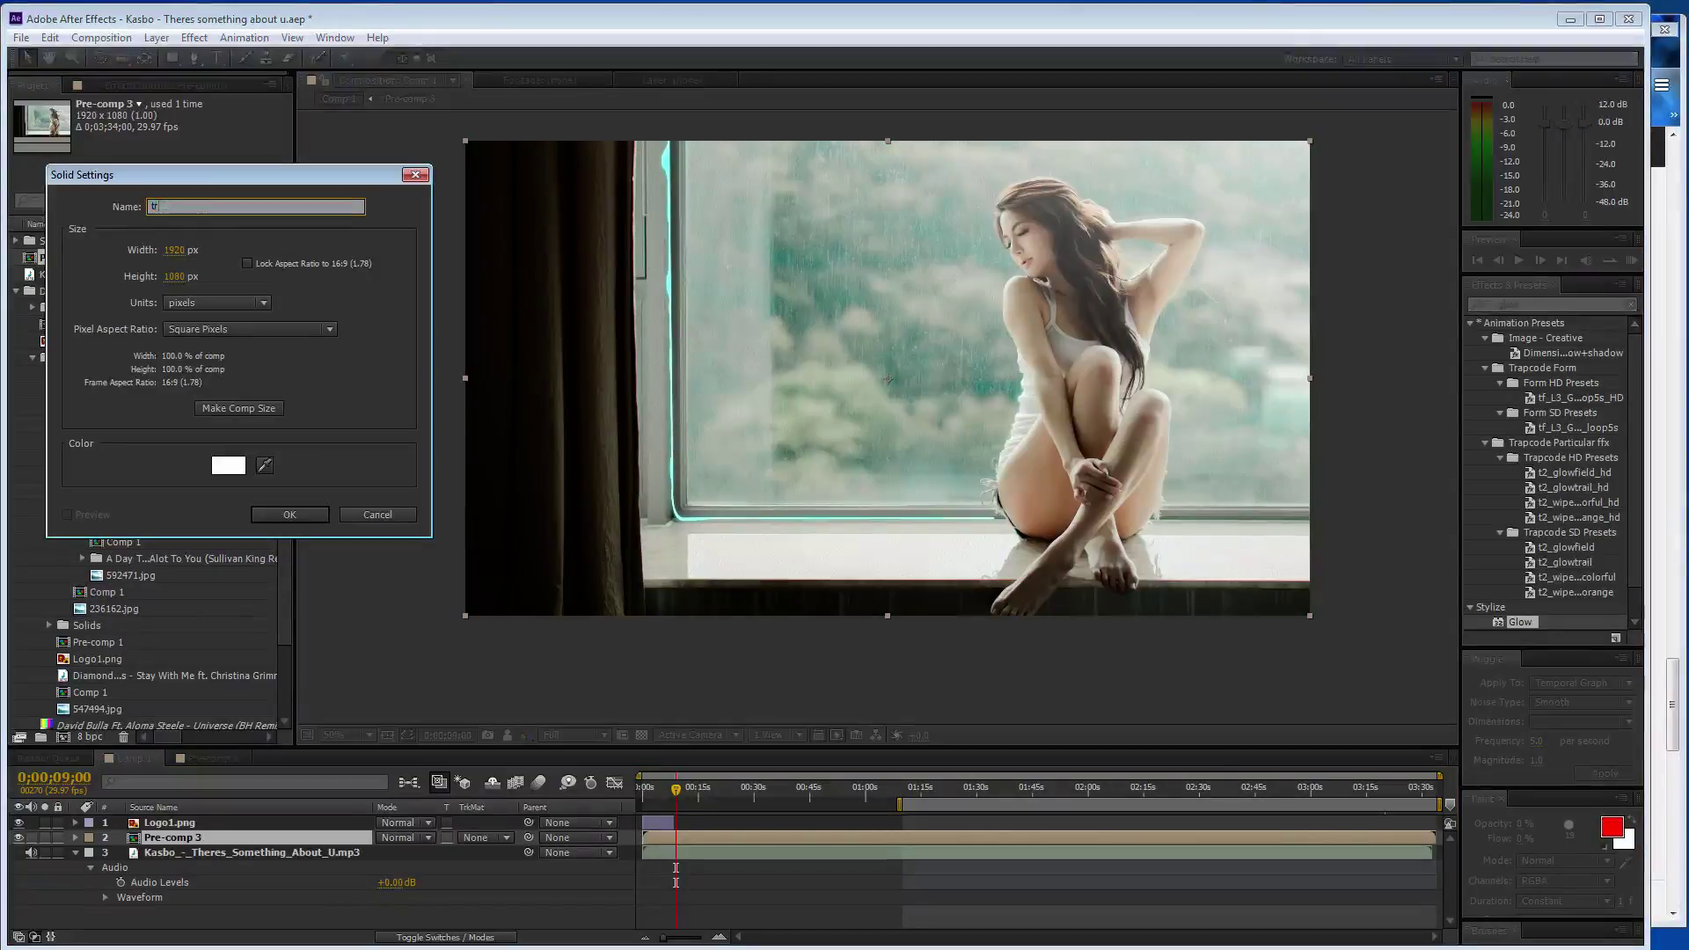
pyautogui.write('ans')
pyautogui.click(228, 465)
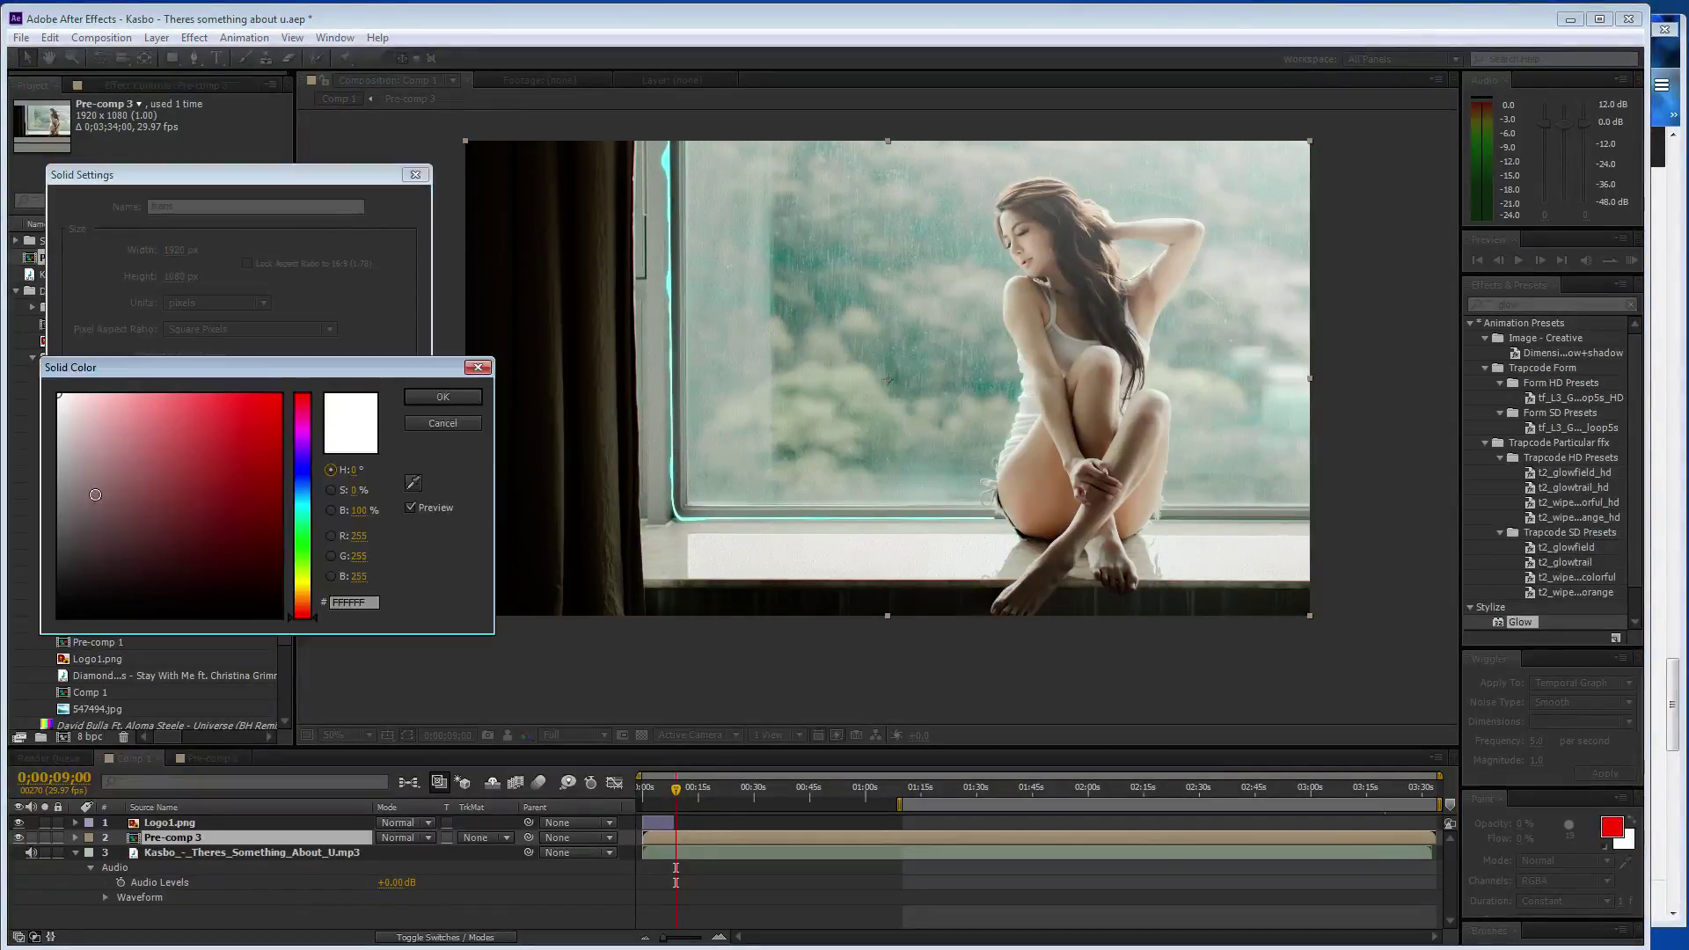
pyautogui.moveTo(95, 494); pyautogui.dragTo(31, 647)
pyautogui.click(444, 398)
pyautogui.click(316, 519)
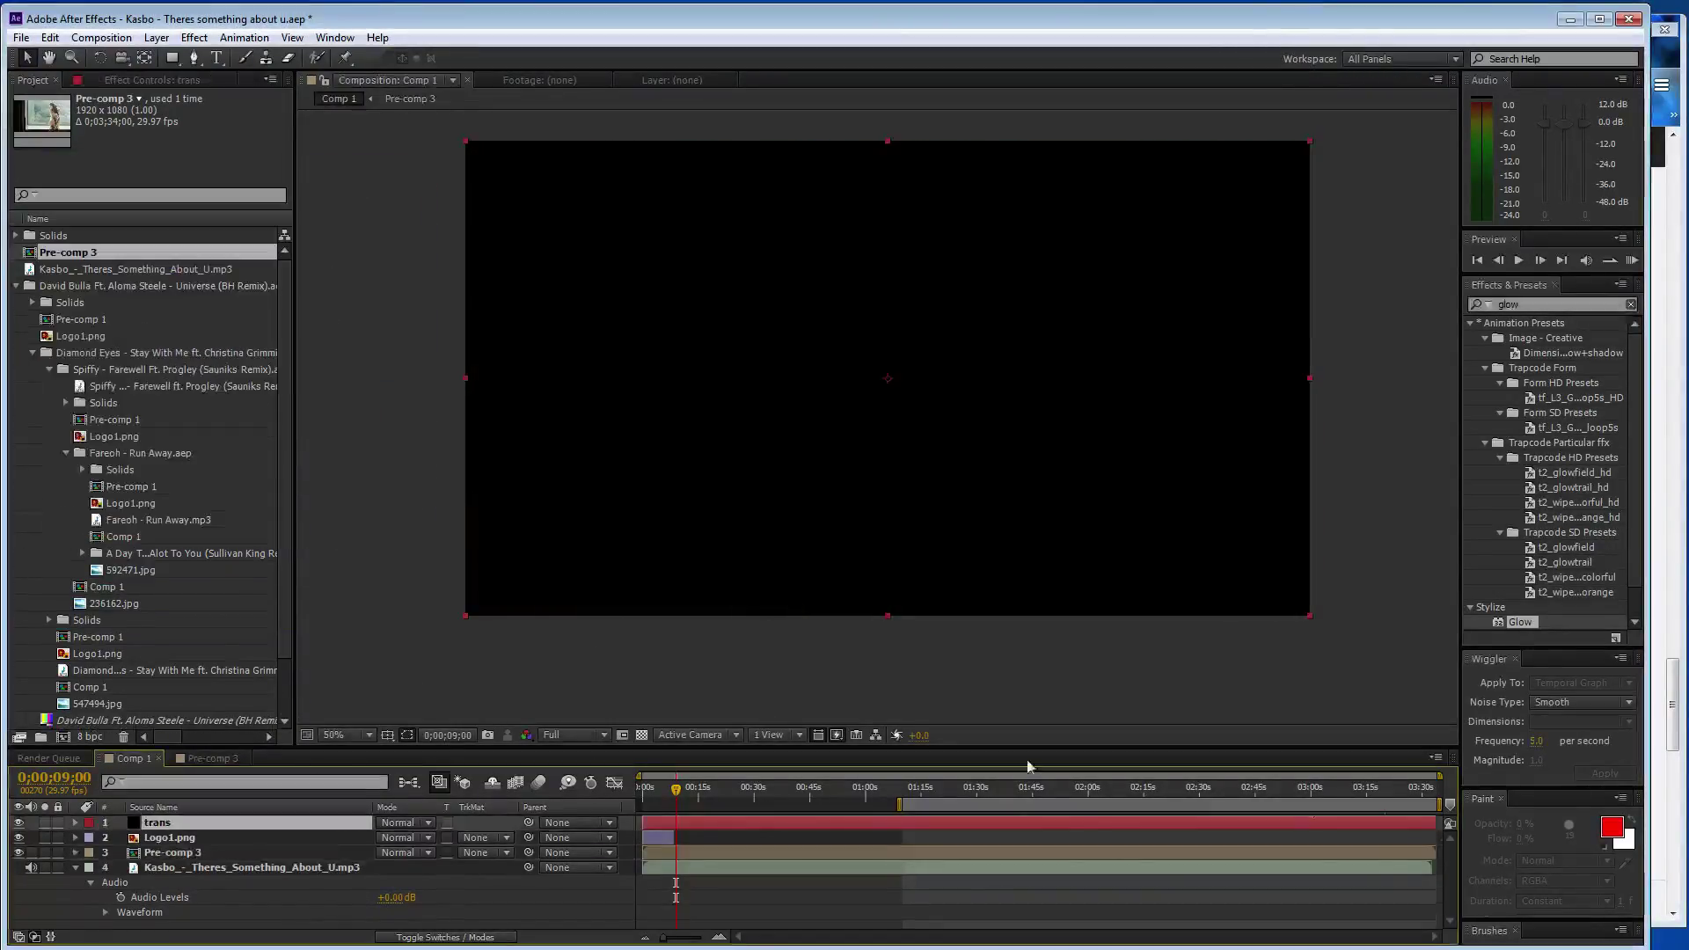
# - Trim the trans layer to about 15 seconds, start it at 0;00;09;00, and apply the CC Image Wipe transition to it
pyautogui.moveTo(1427, 832); pyautogui.dragTo(703, 832)
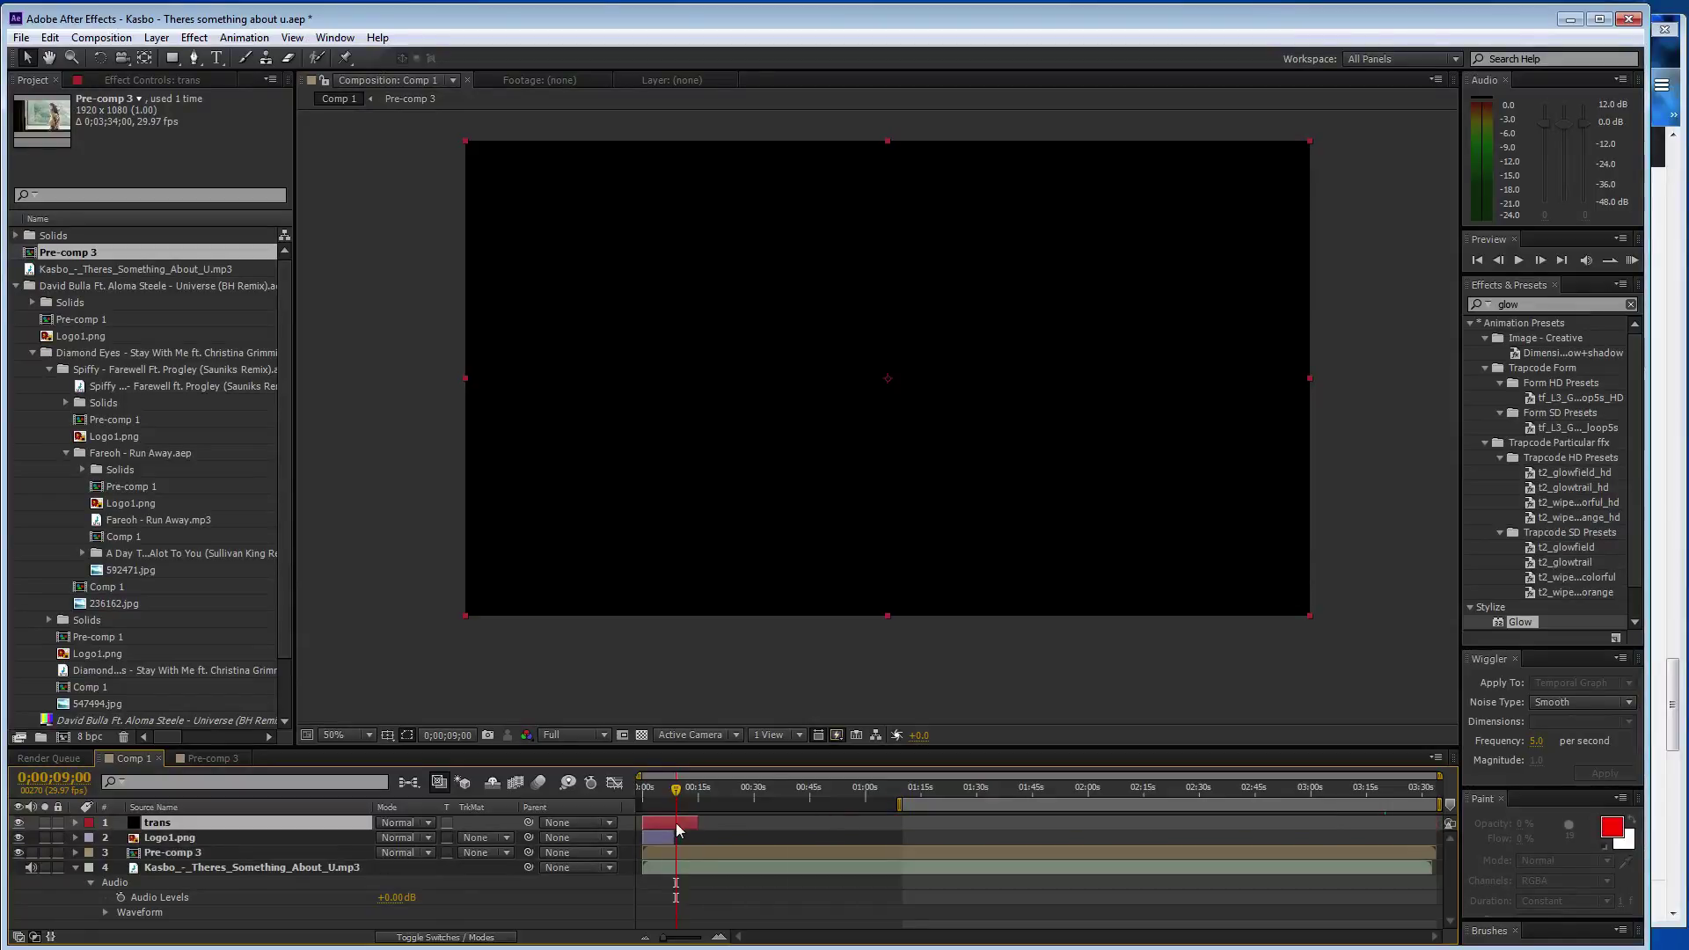
pyautogui.click(194, 38)
pyautogui.moveTo(258, 497)
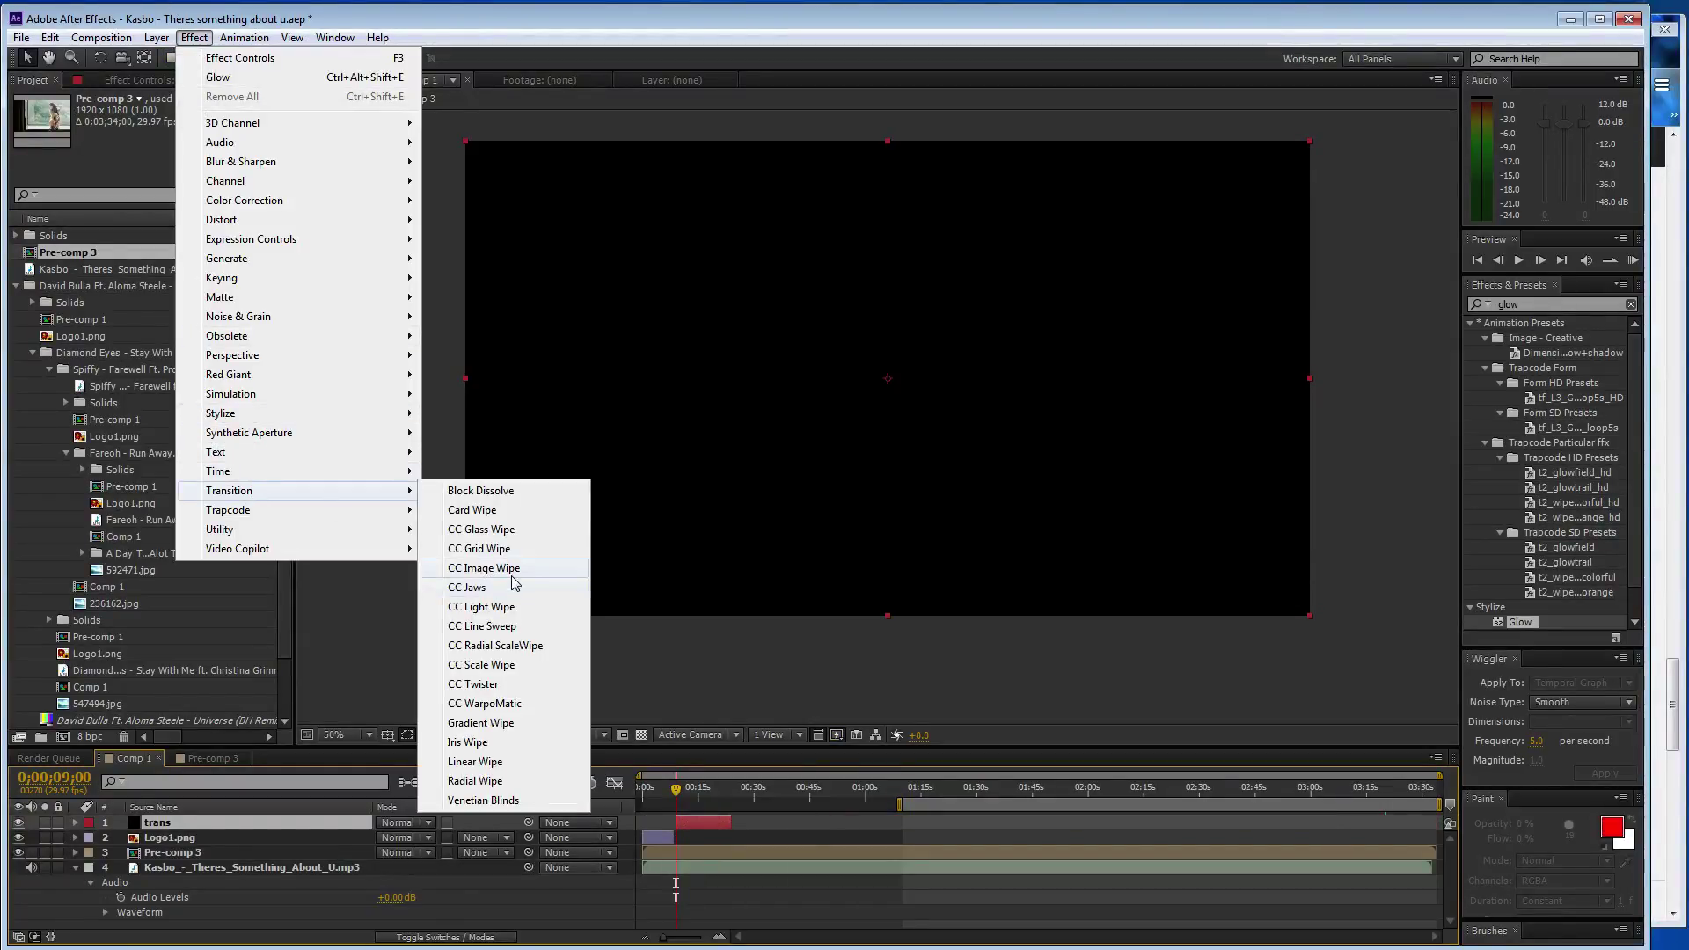
pyautogui.click(493, 570)
# - Set the CC Image Wipe gradient layer to Pre-comp 3, its property to Lightness and the Border Softness to 60%
pyautogui.click(30, 188)
pyautogui.click(217, 203)
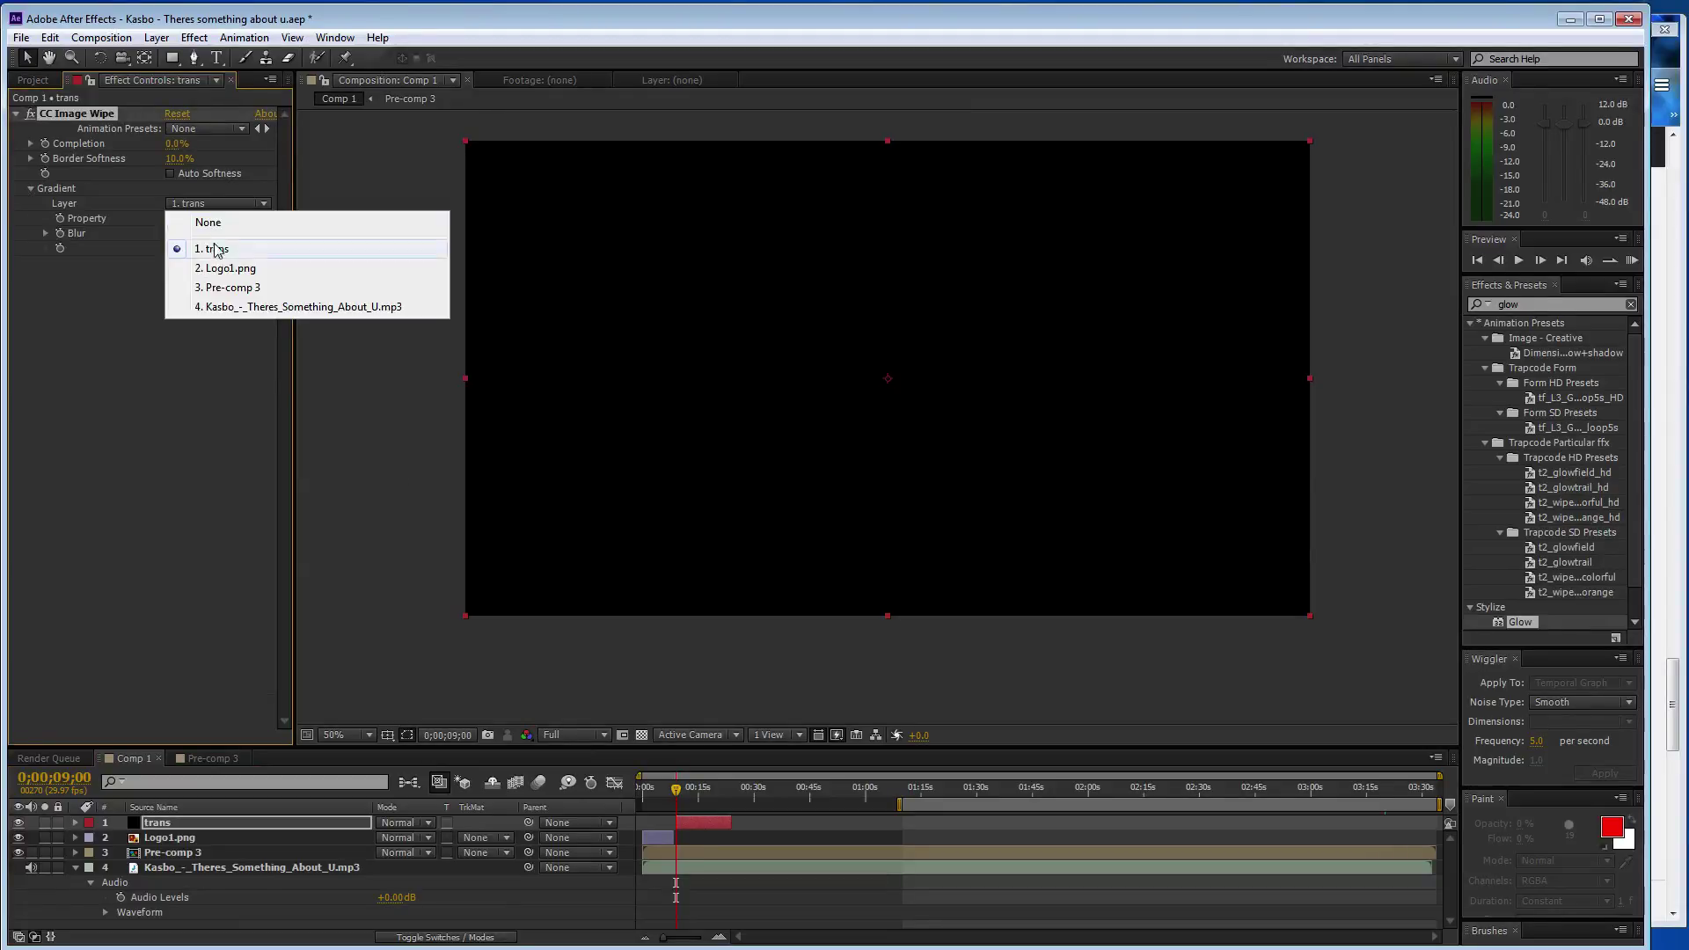
pyautogui.click(220, 290)
pyautogui.click(225, 222)
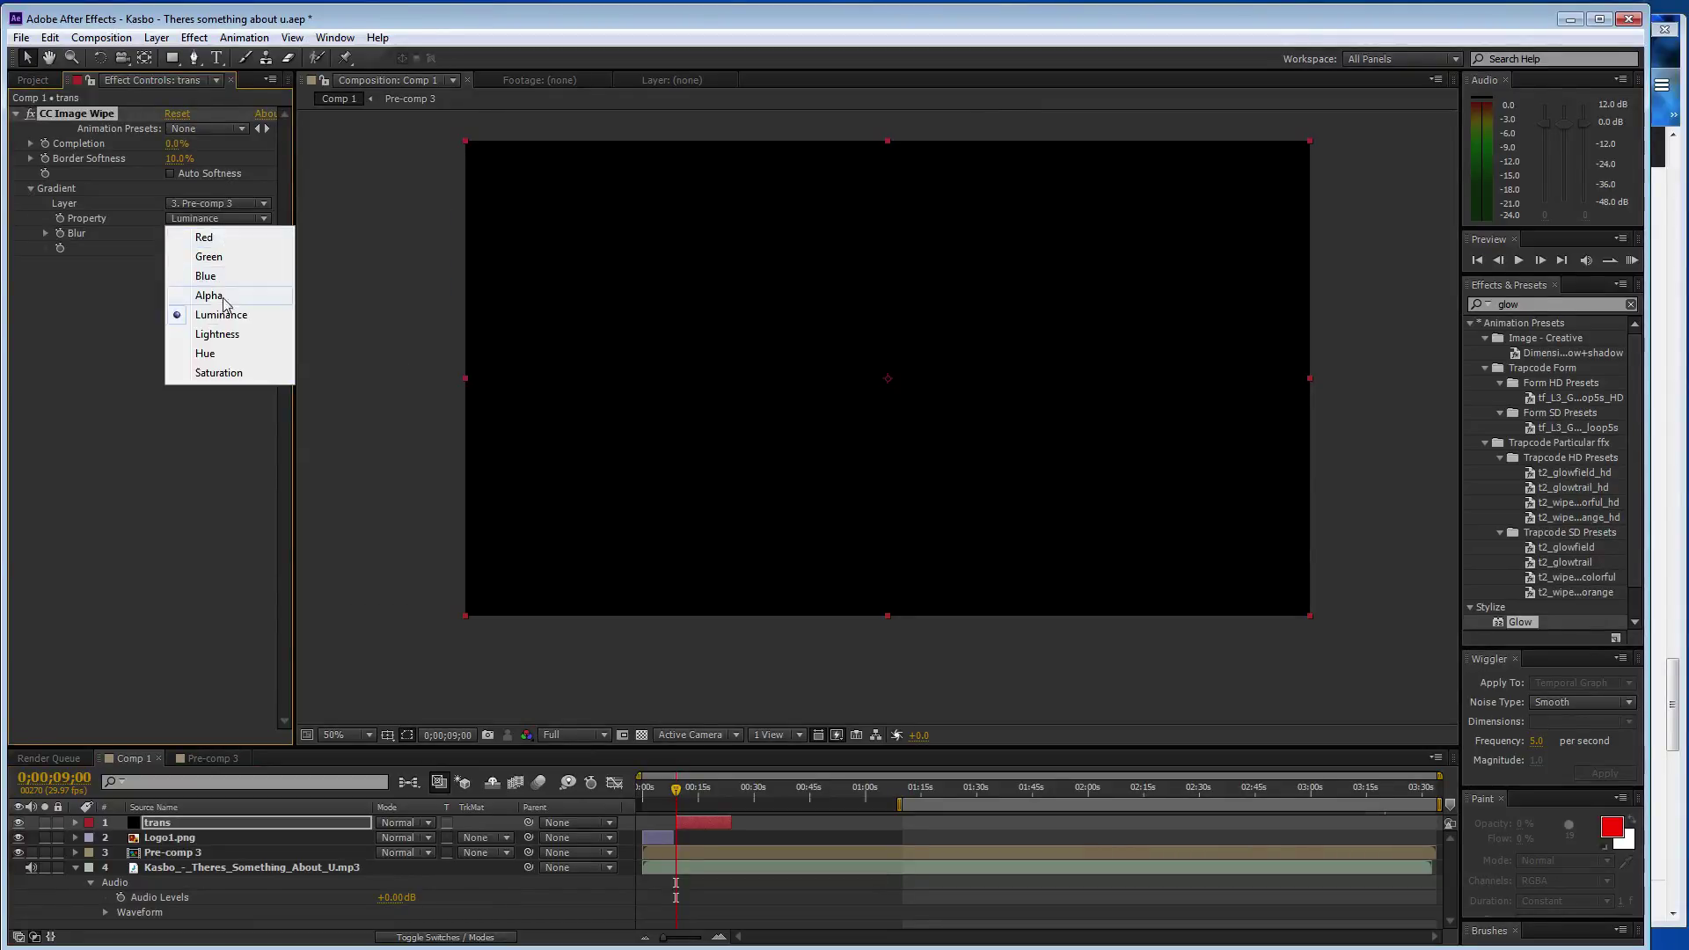
pyautogui.click(211, 339)
pyautogui.moveTo(187, 162)
pyautogui.mouseDown()
pyautogui.moveTo(257, 162)
pyautogui.moveTo(176, 144)
pyautogui.moveTo(218, 151)
pyautogui.mouseUp()
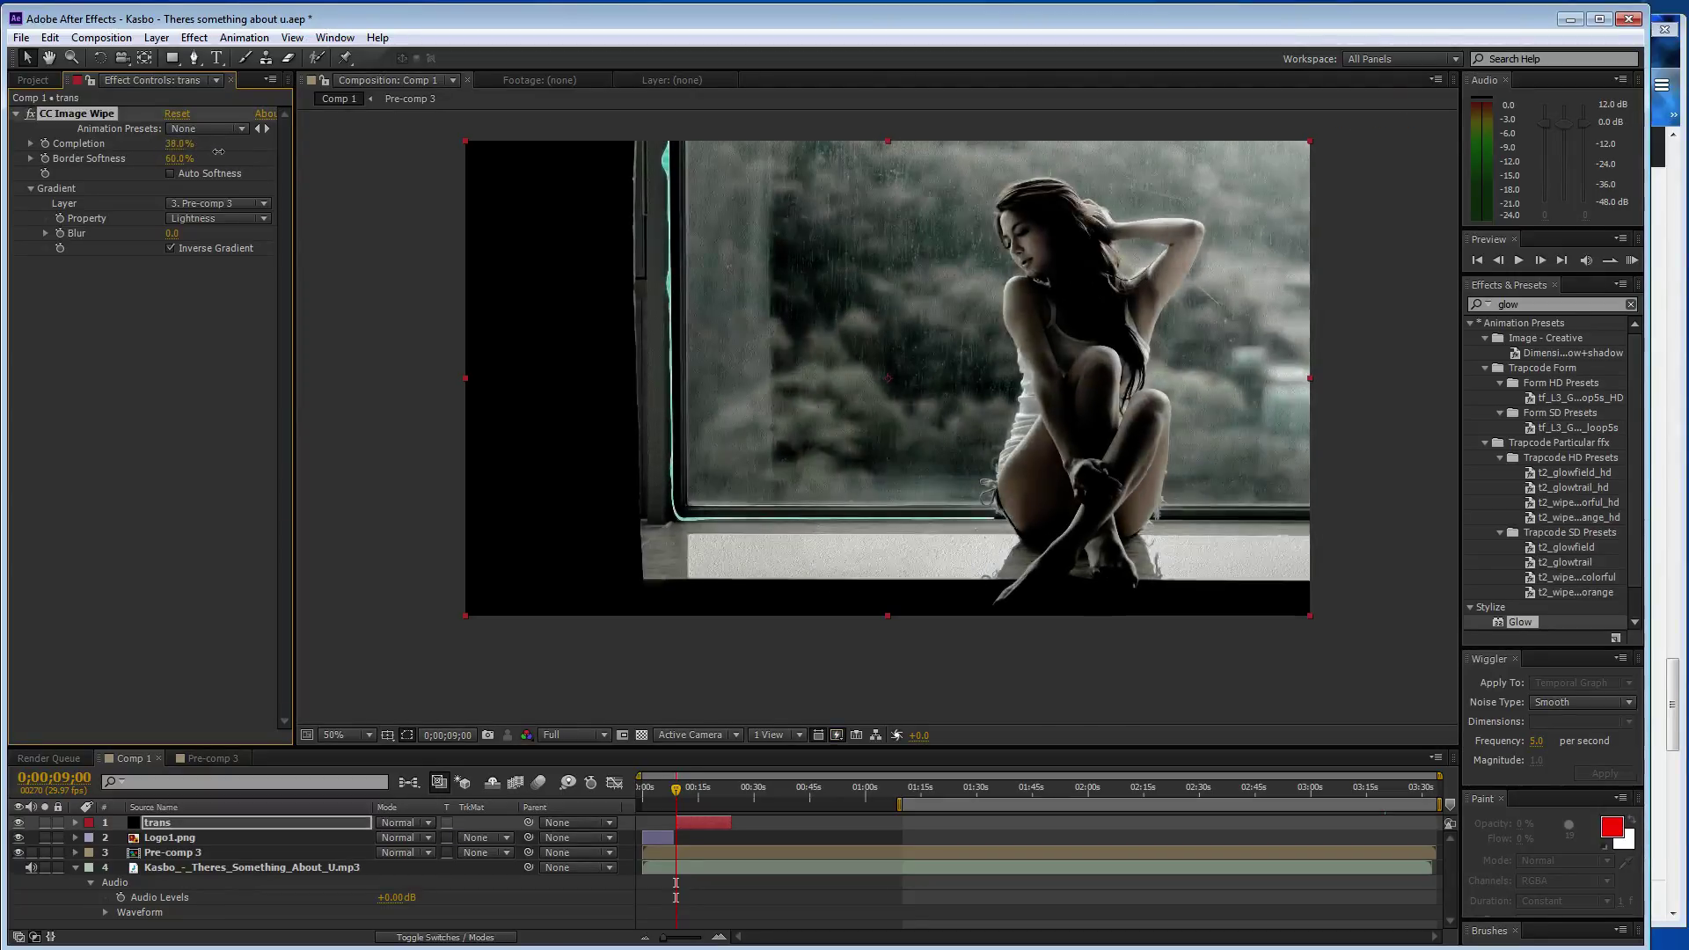
pyautogui.click(245, 437)
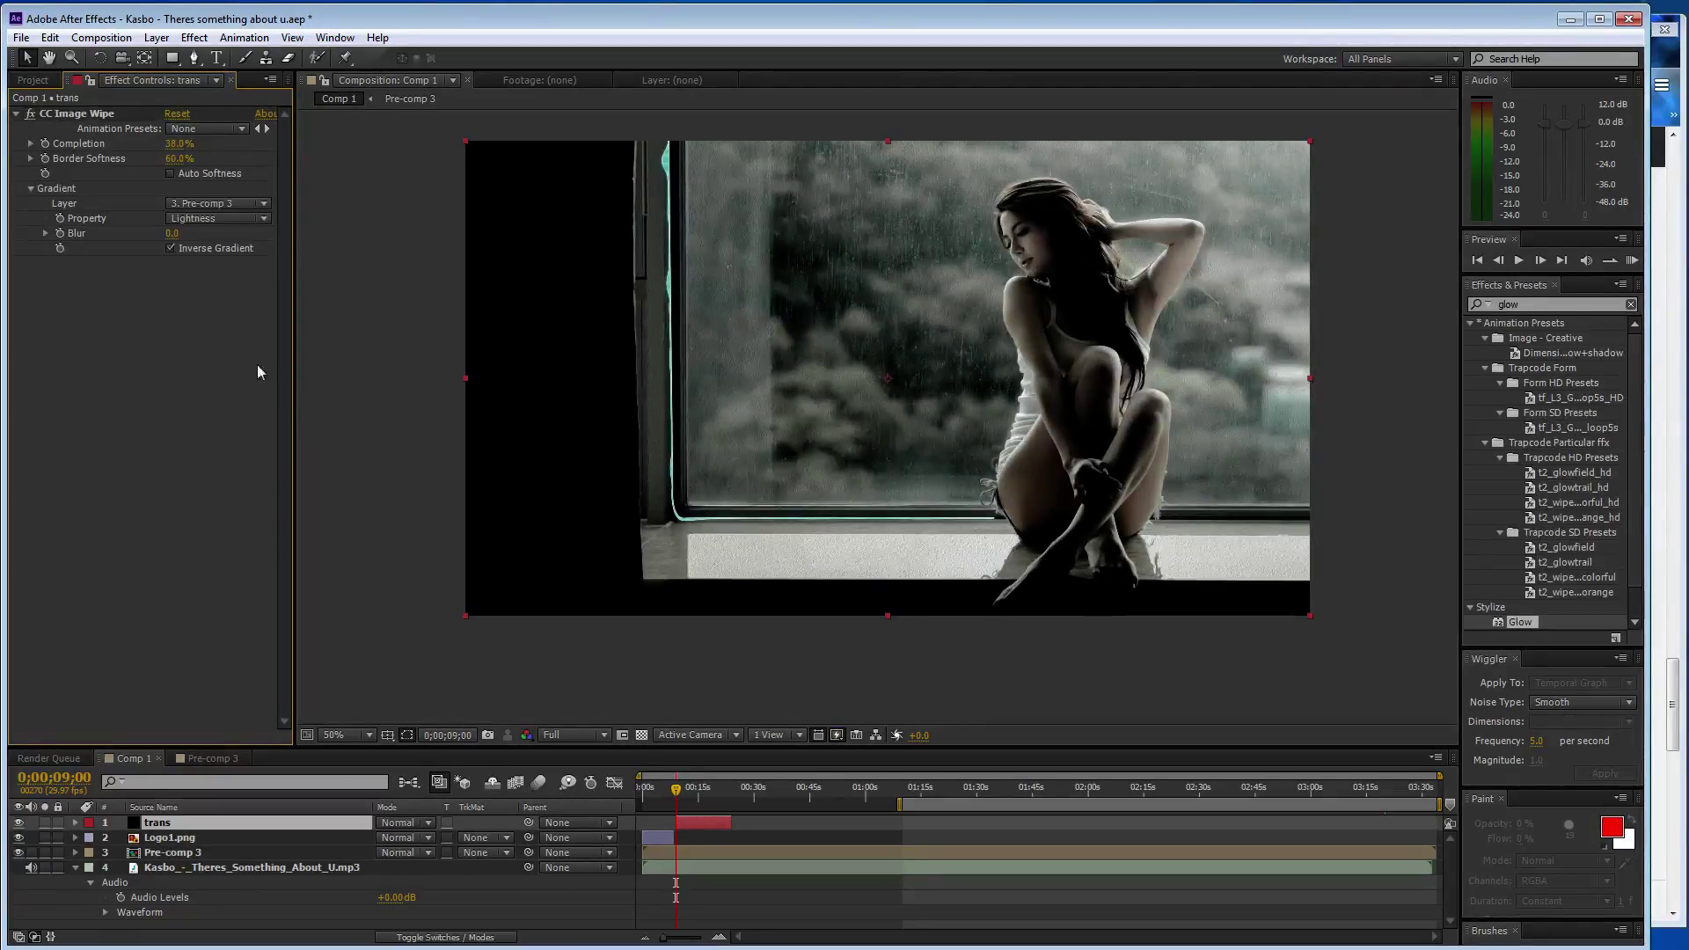
# - Try Blue, Green and Luminance as the wipe's gradient property, and return to Lightness
pyautogui.click(231, 220)
pyautogui.click(227, 278)
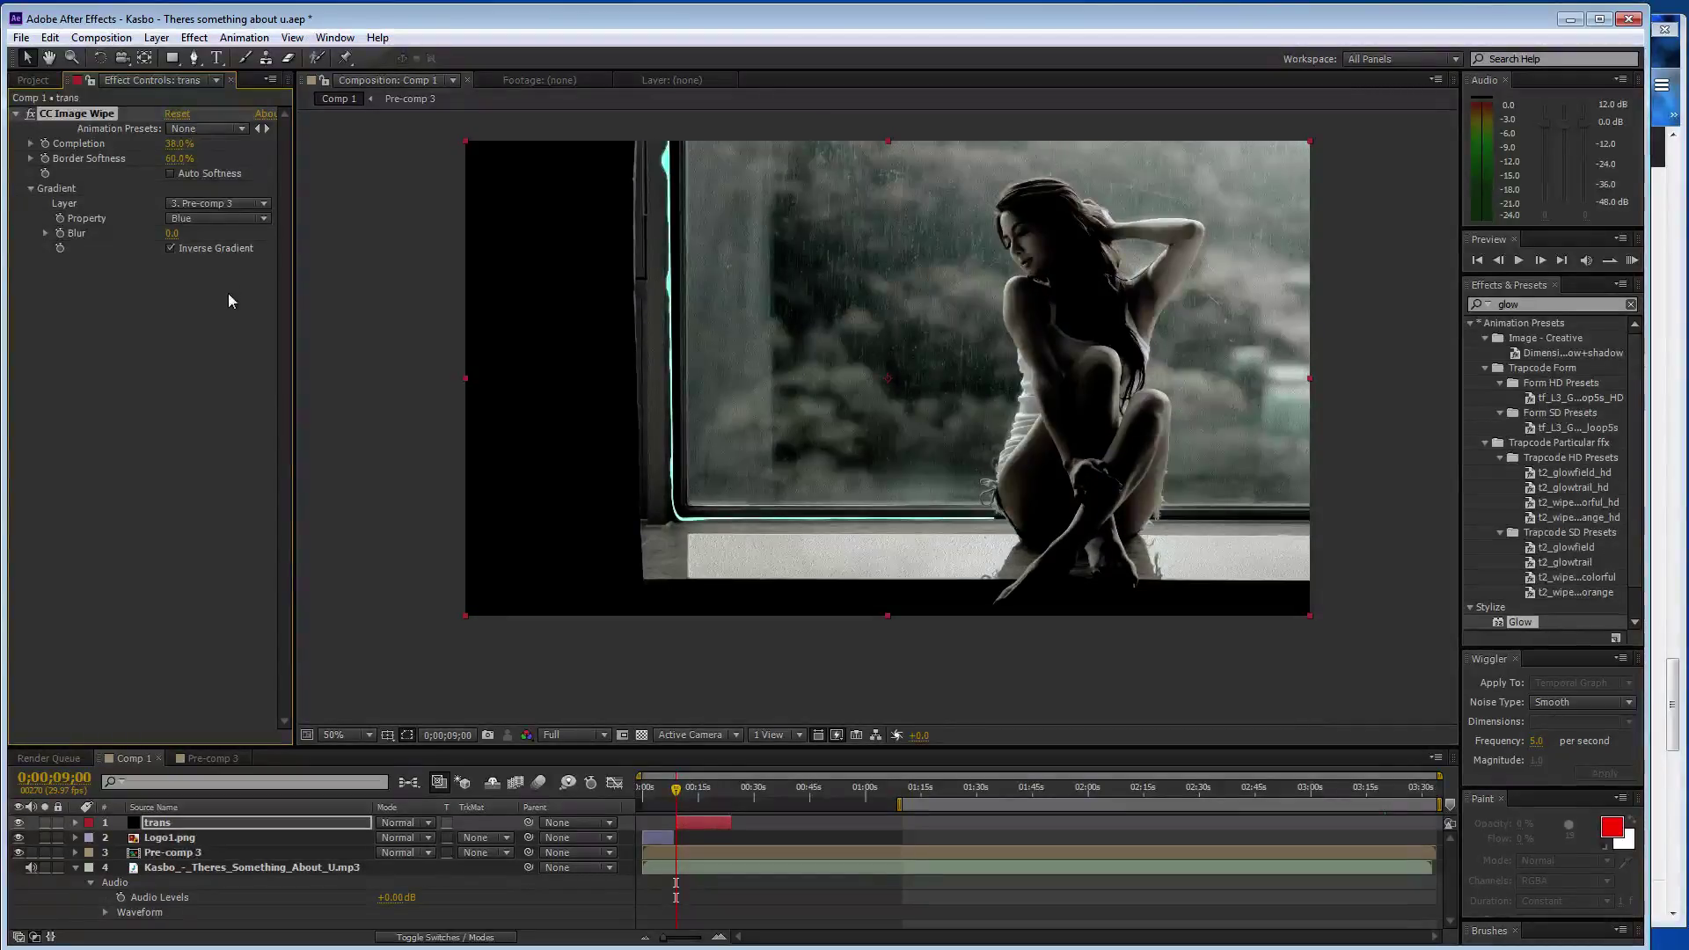
pyautogui.click(237, 220)
pyautogui.click(234, 255)
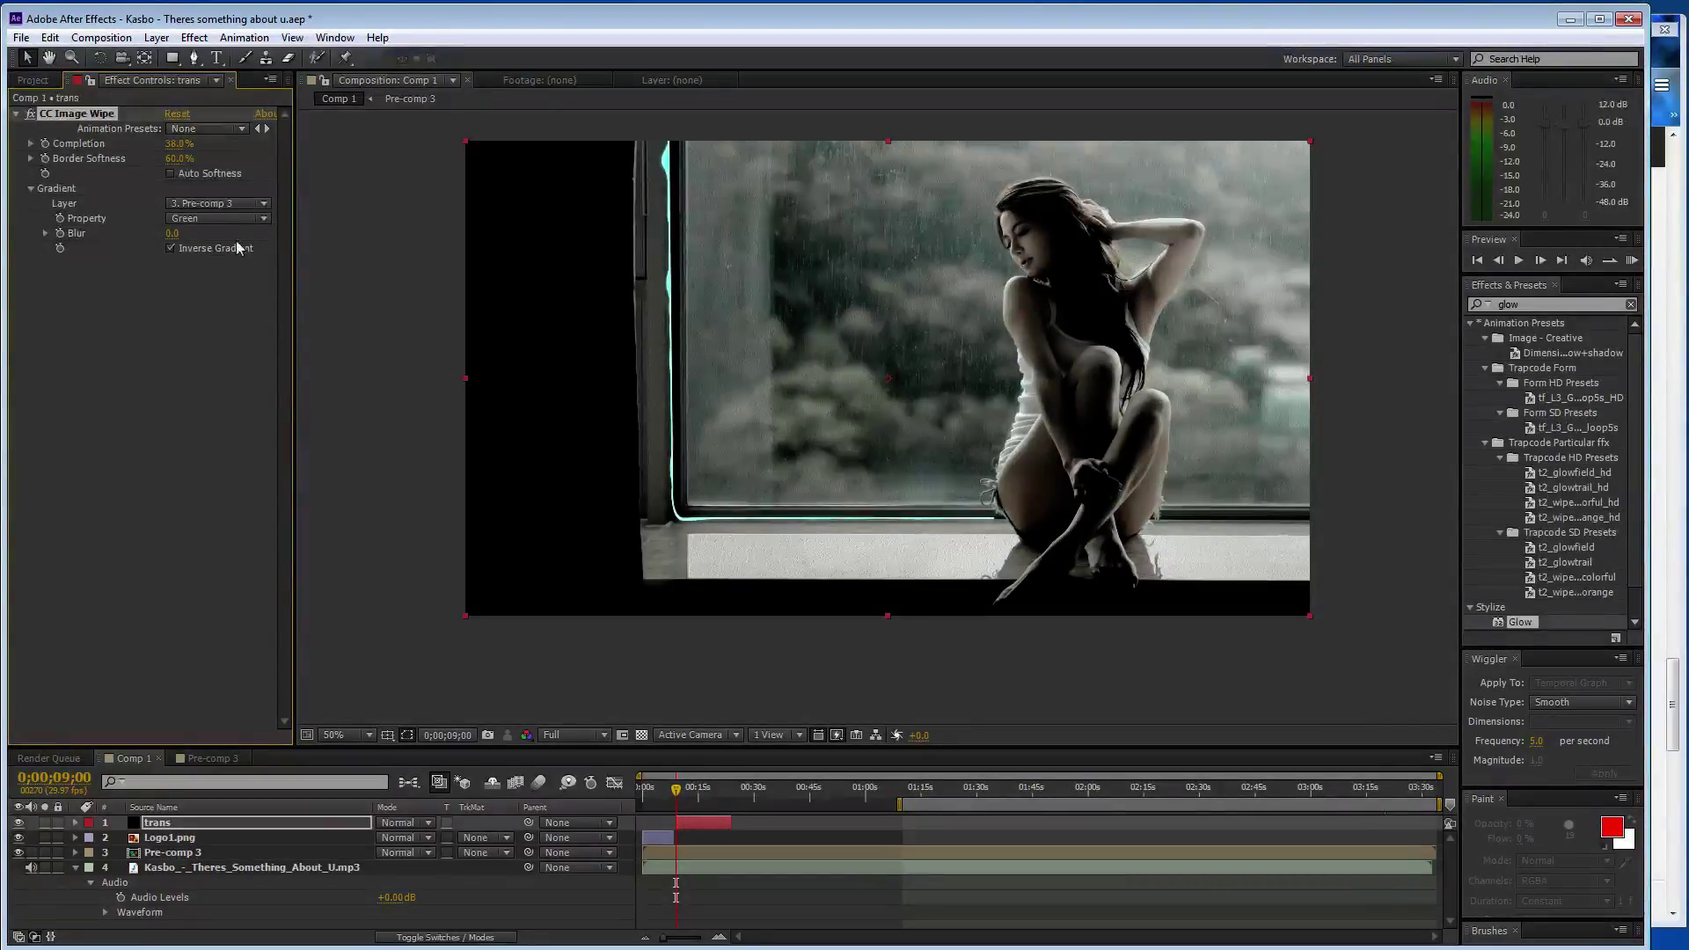
pyautogui.click(235, 224)
pyautogui.click(234, 321)
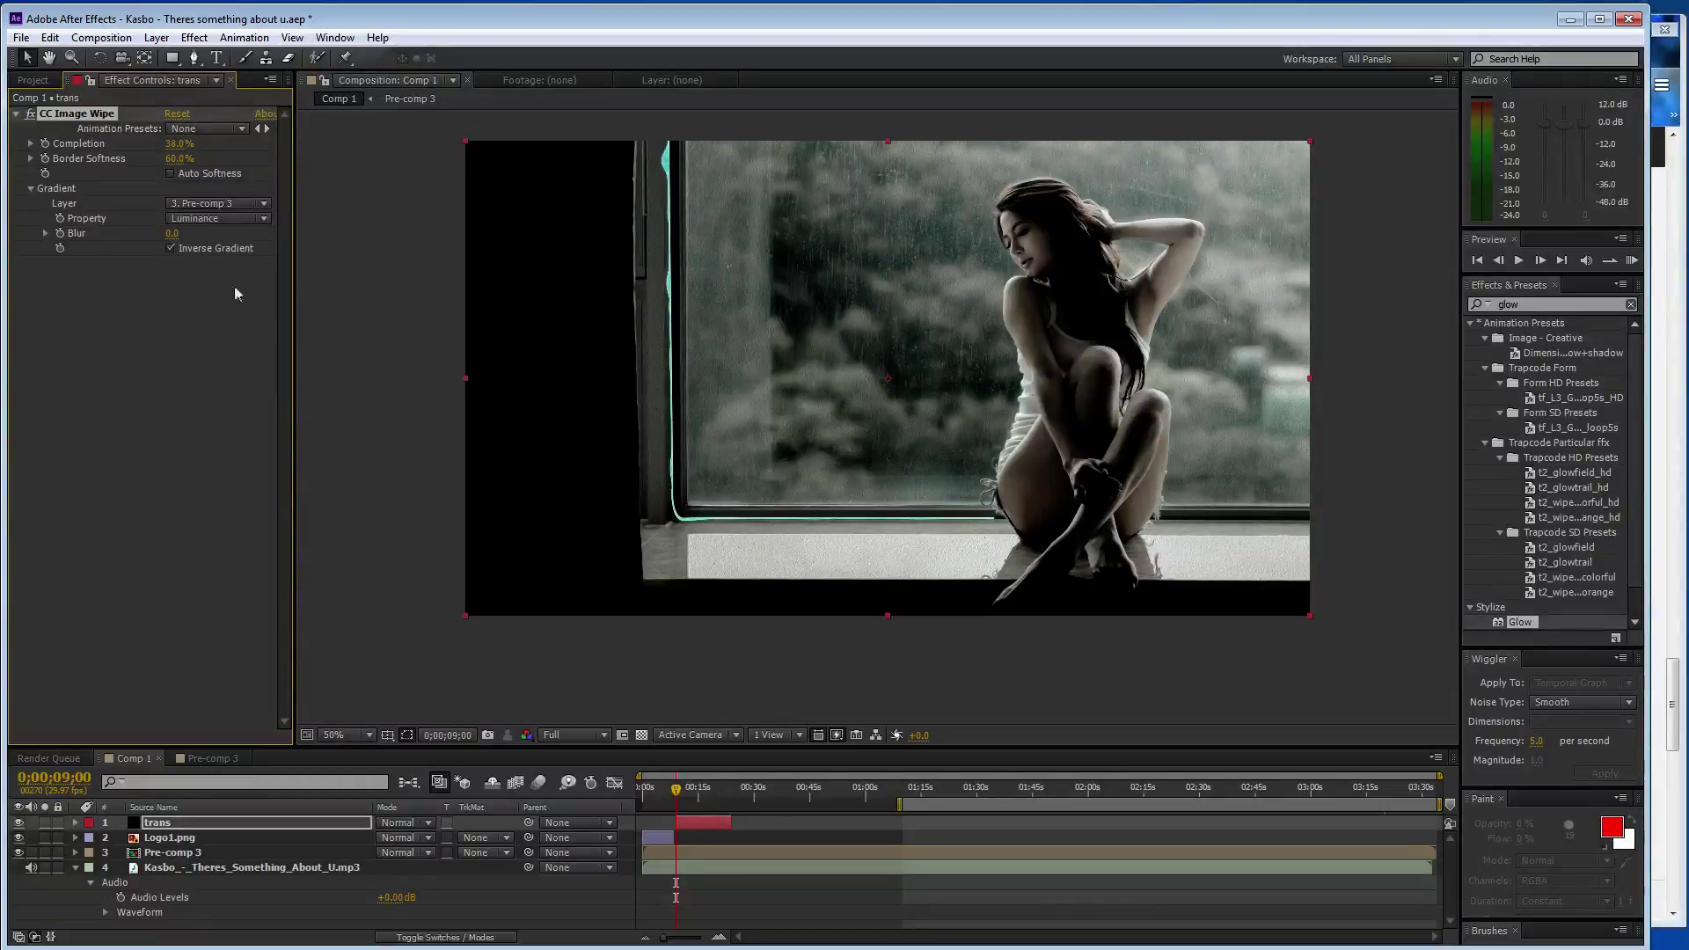
pyautogui.click(244, 215)
pyautogui.click(240, 334)
# - Keyframe the wipe's Completion from 0% at 0;00;09;00 to 100% at 0;00;17;09, and return to 0;00;09;00
pyautogui.moveTo(154, 144); pyautogui.dragTo(30, 144)
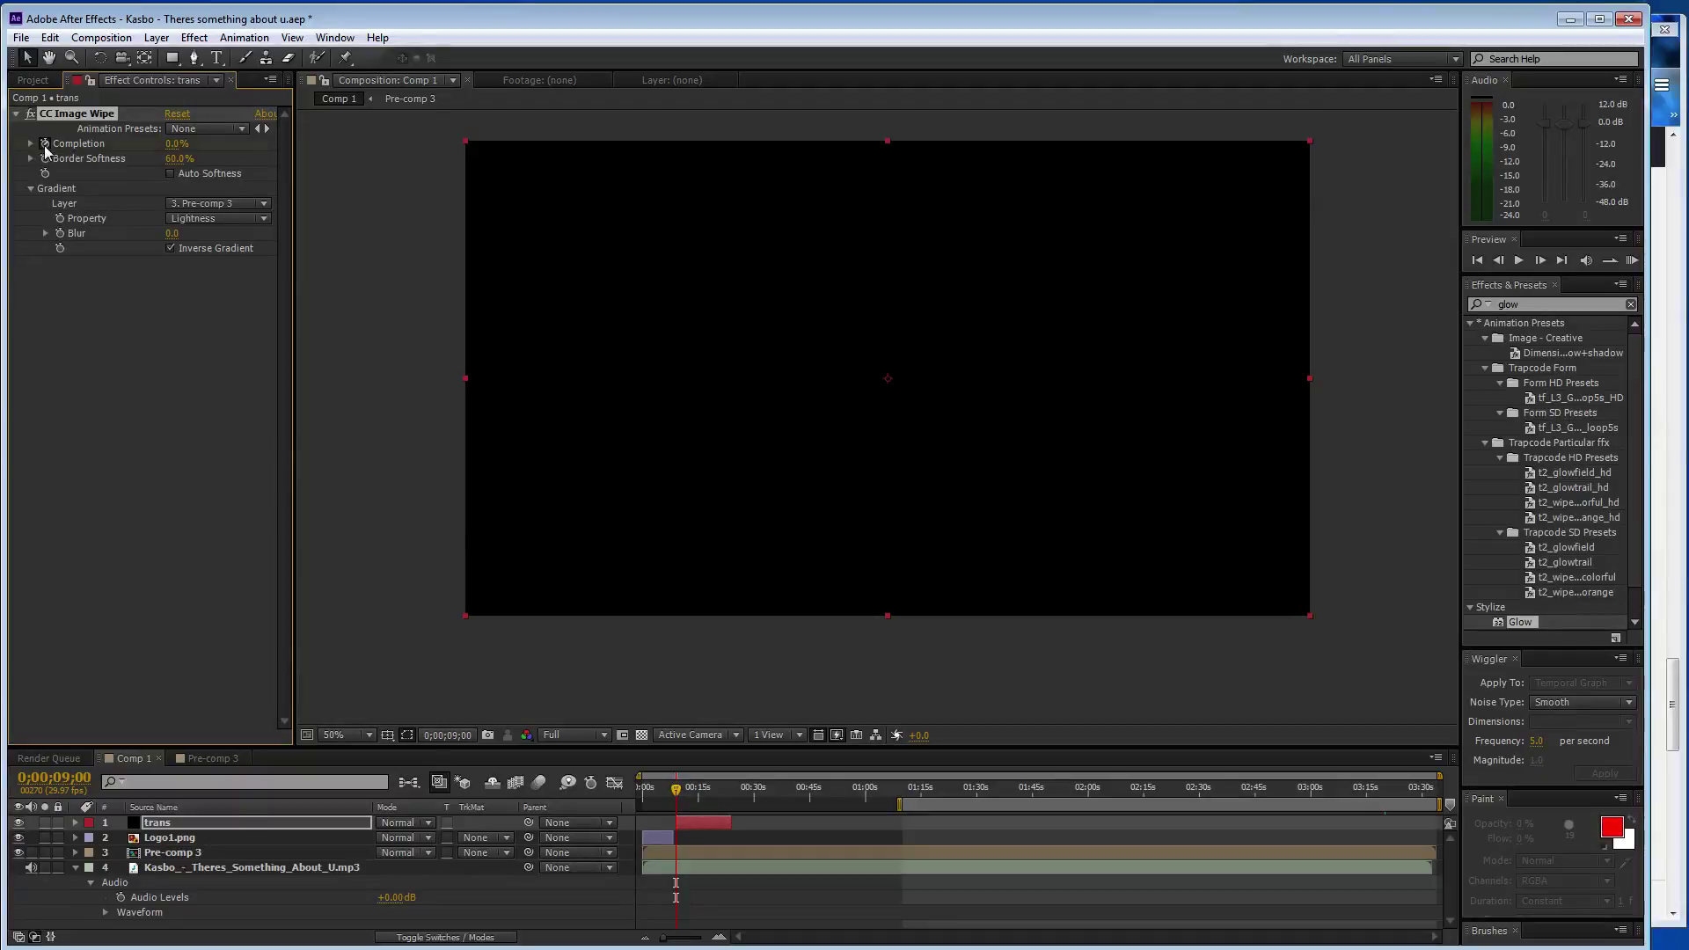
pyautogui.moveTo(676, 789); pyautogui.dragTo(706, 789)
pyautogui.moveTo(177, 144); pyautogui.dragTo(334, 157)
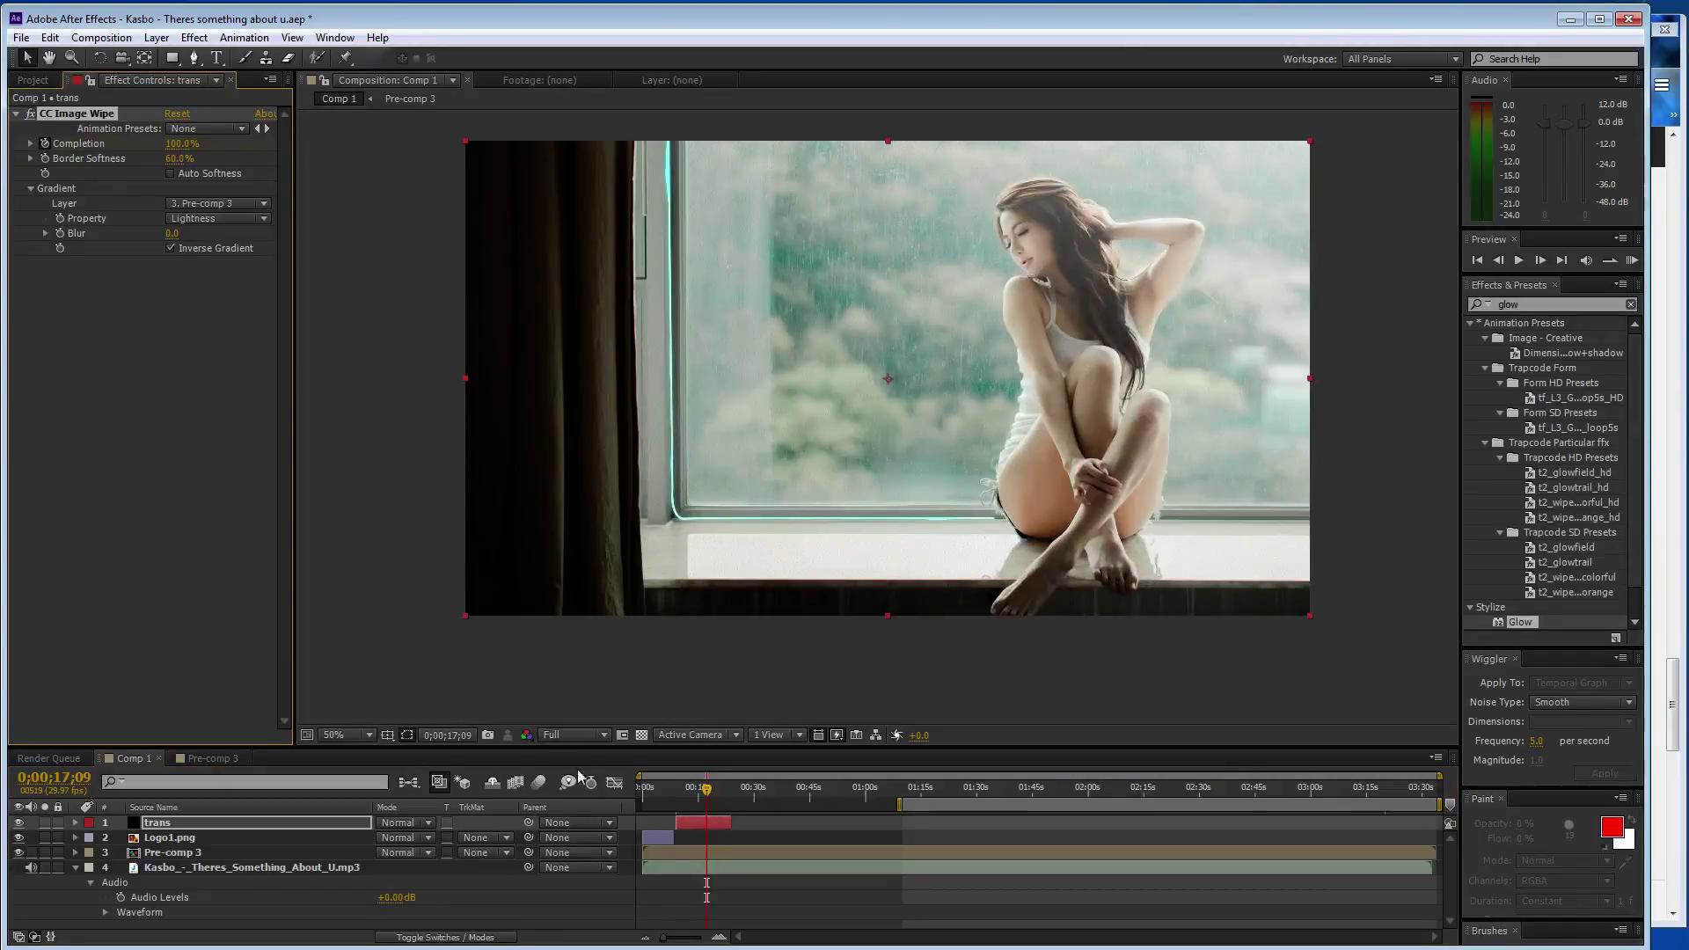
pyautogui.moveTo(710, 789); pyautogui.dragTo(676, 789)
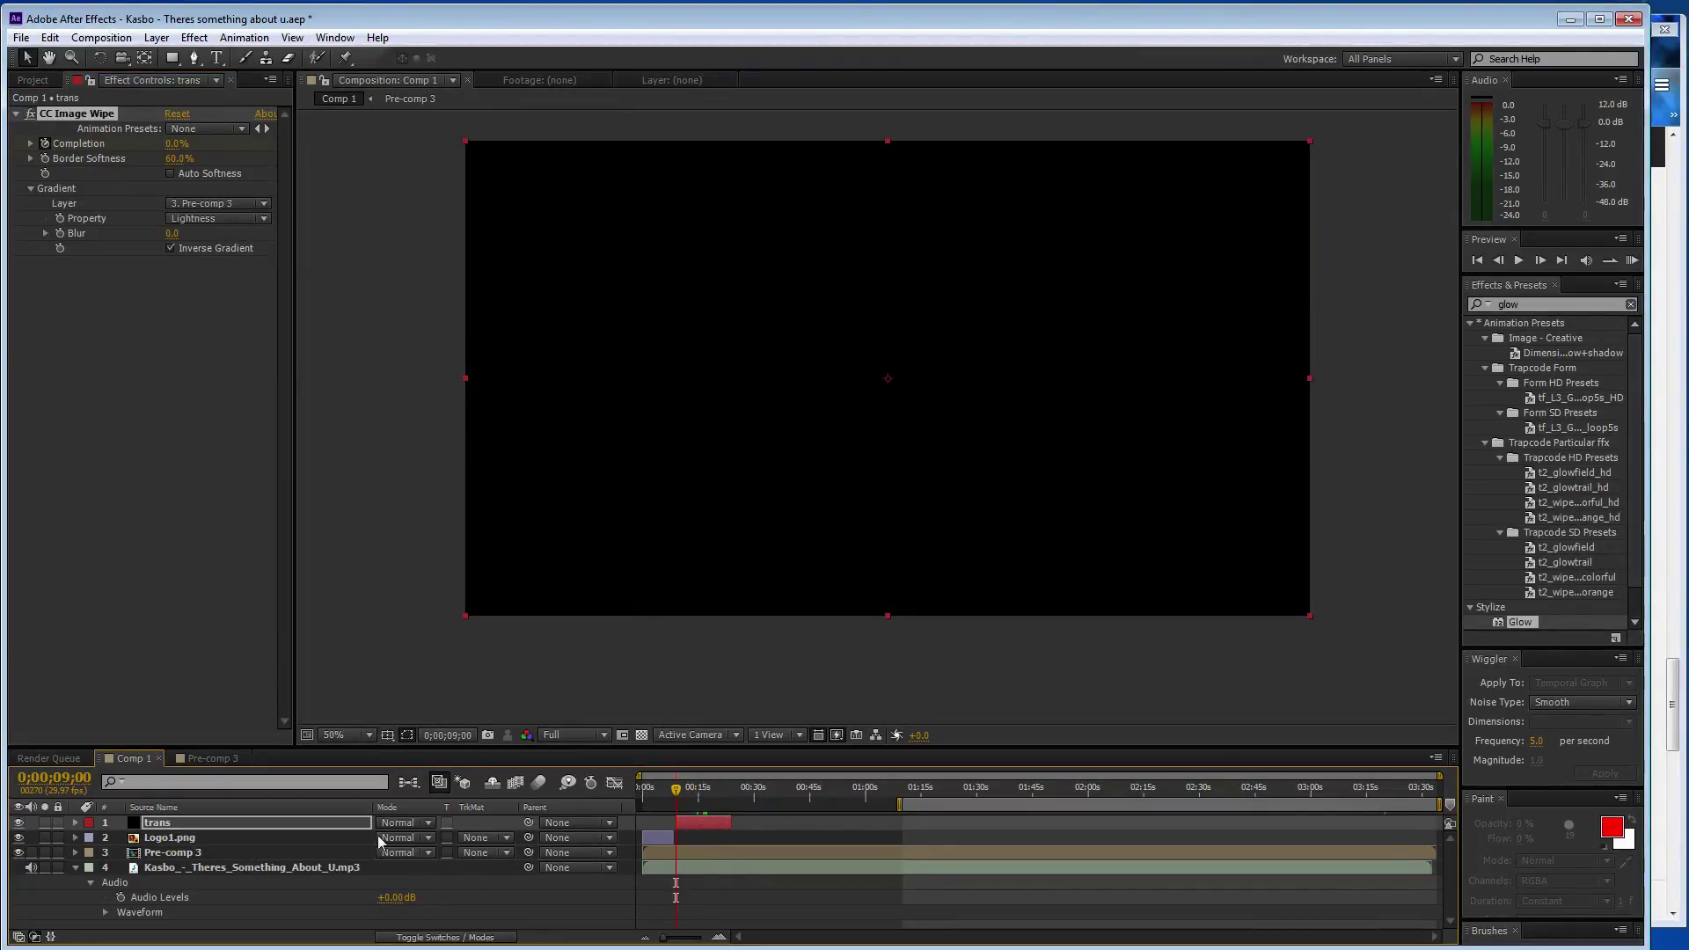
pyautogui.click(294, 851)
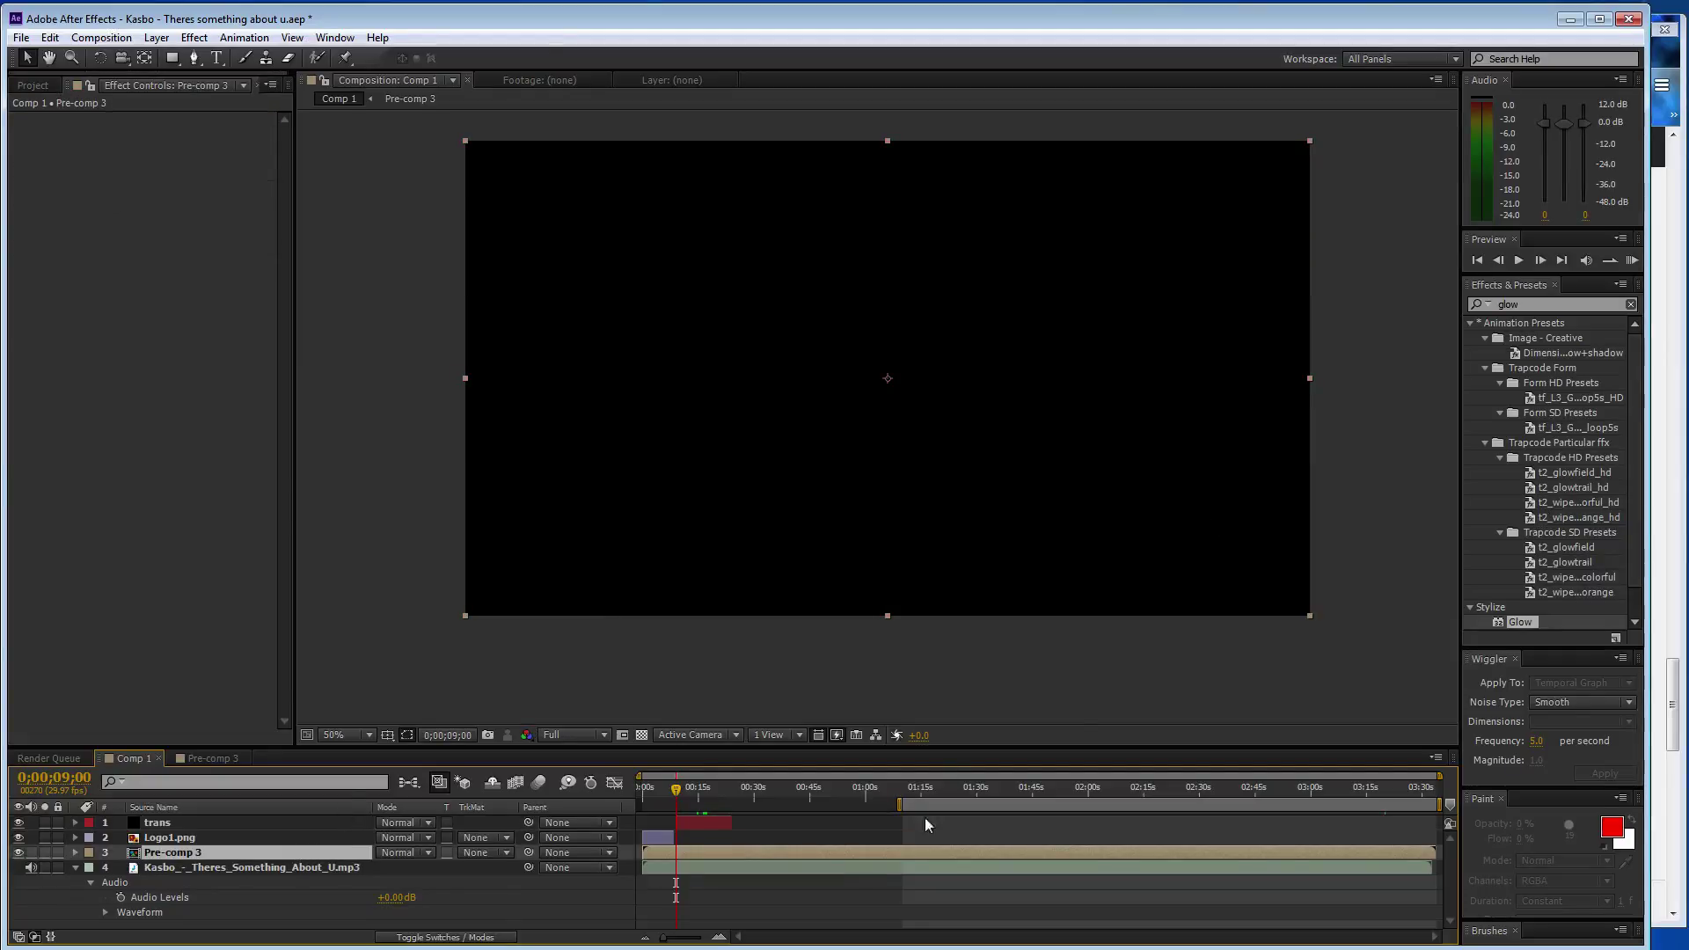
pyautogui.moveTo(678, 796)
pyautogui.mouseDown()
pyautogui.moveTo(734, 798)
pyautogui.moveTo(682, 796)
pyautogui.mouseUp()
# - Redo the trans layer's Completion animation so that it runs from 0% at 0;00;09;00 to 100% at 0;00;22;01
pyautogui.click(157, 822)
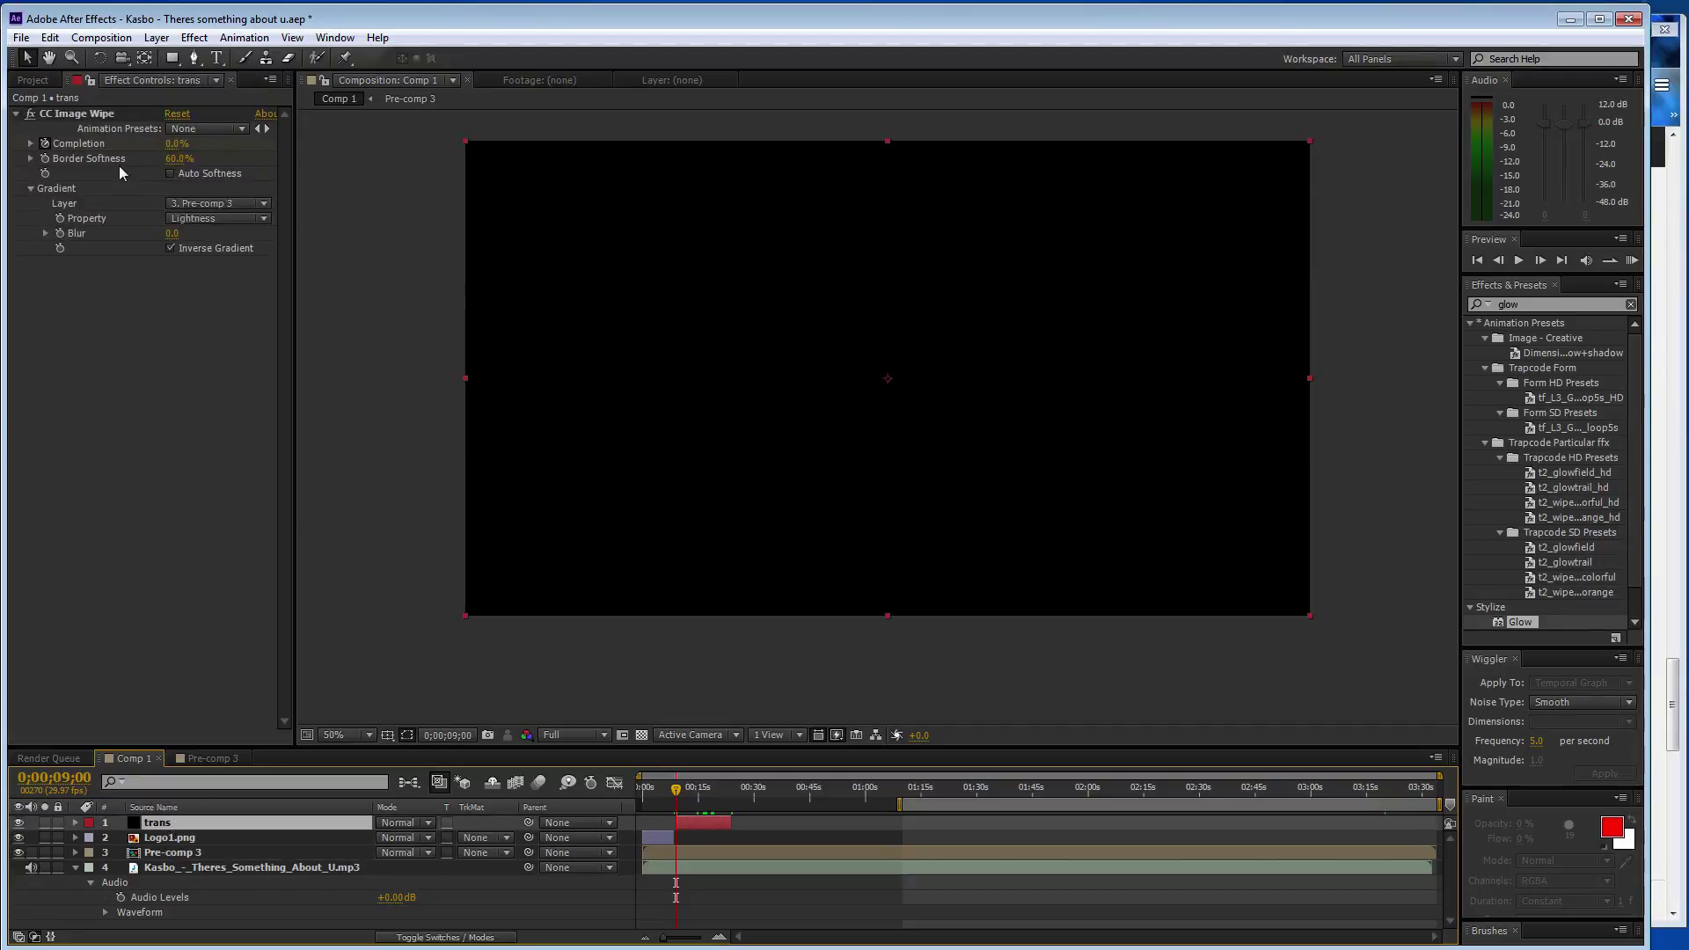
pyautogui.click(49, 154)
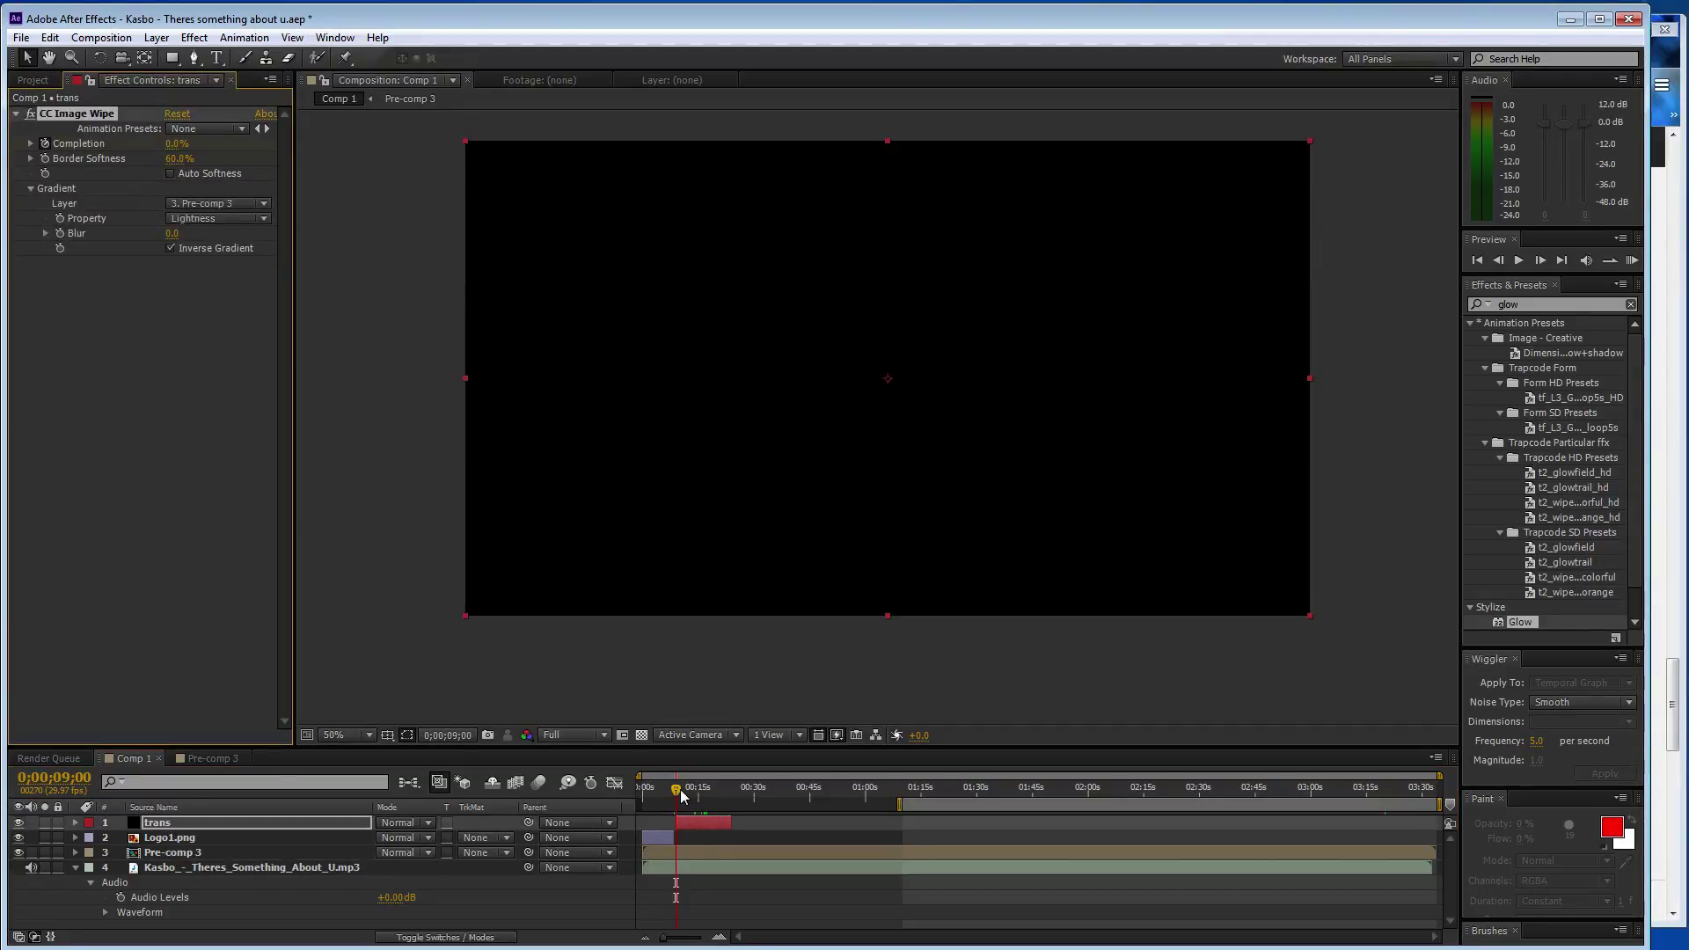
pyautogui.moveTo(682, 796); pyautogui.dragTo(724, 797)
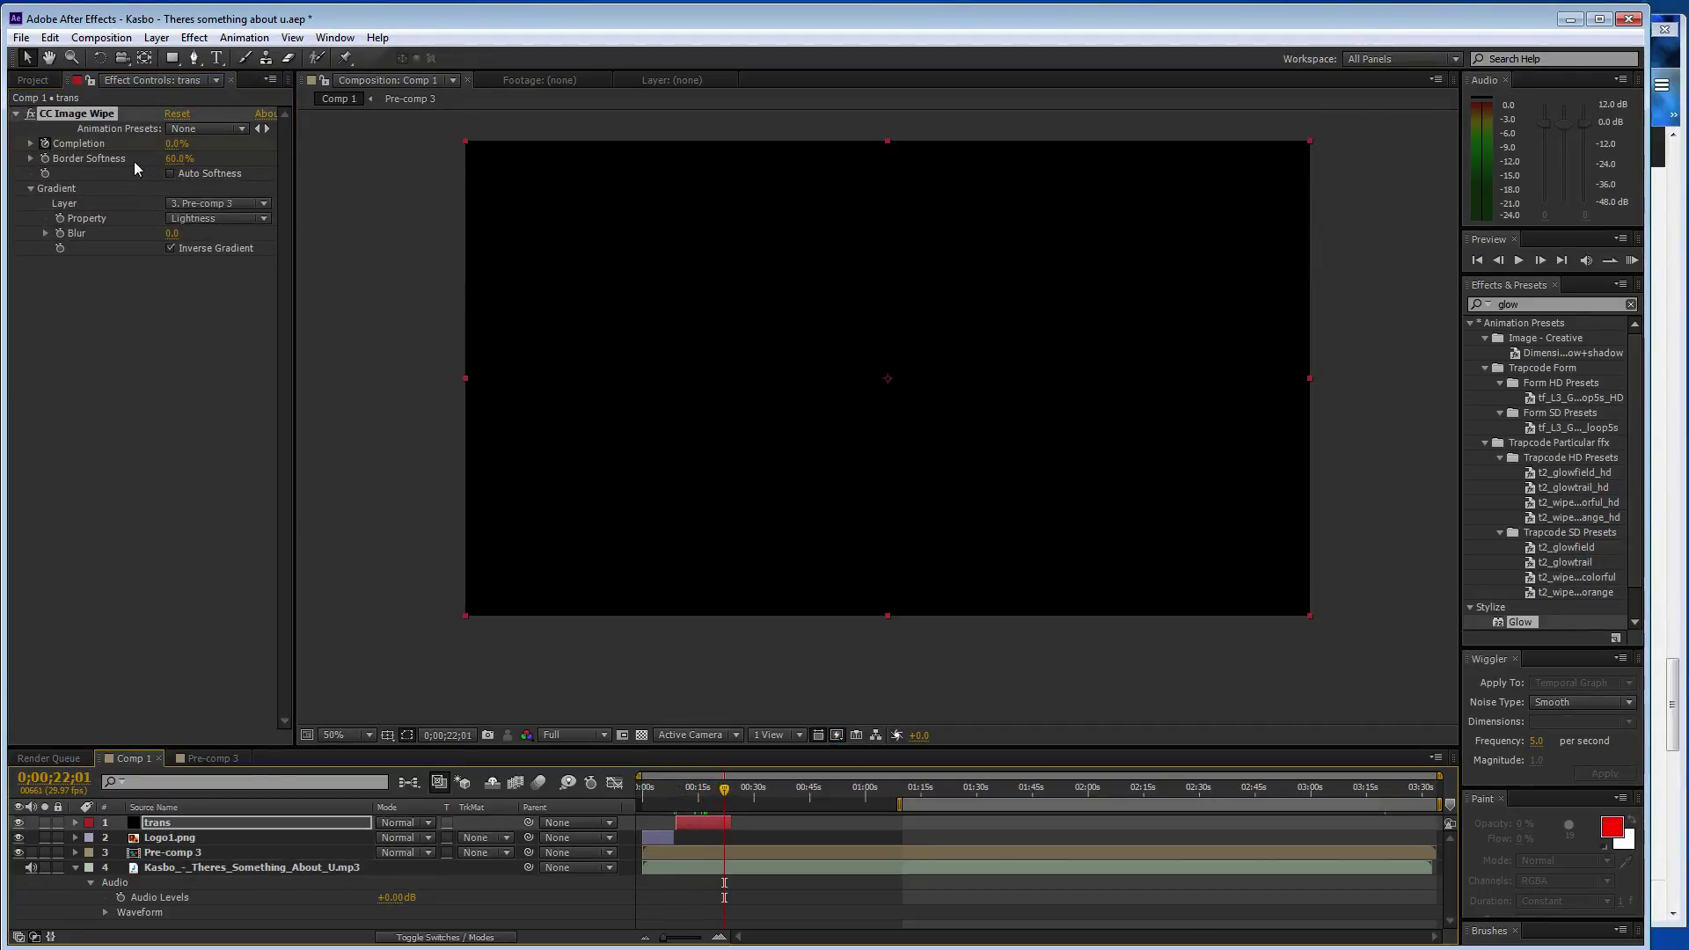
pyautogui.moveTo(176, 148); pyautogui.dragTo(304, 387)
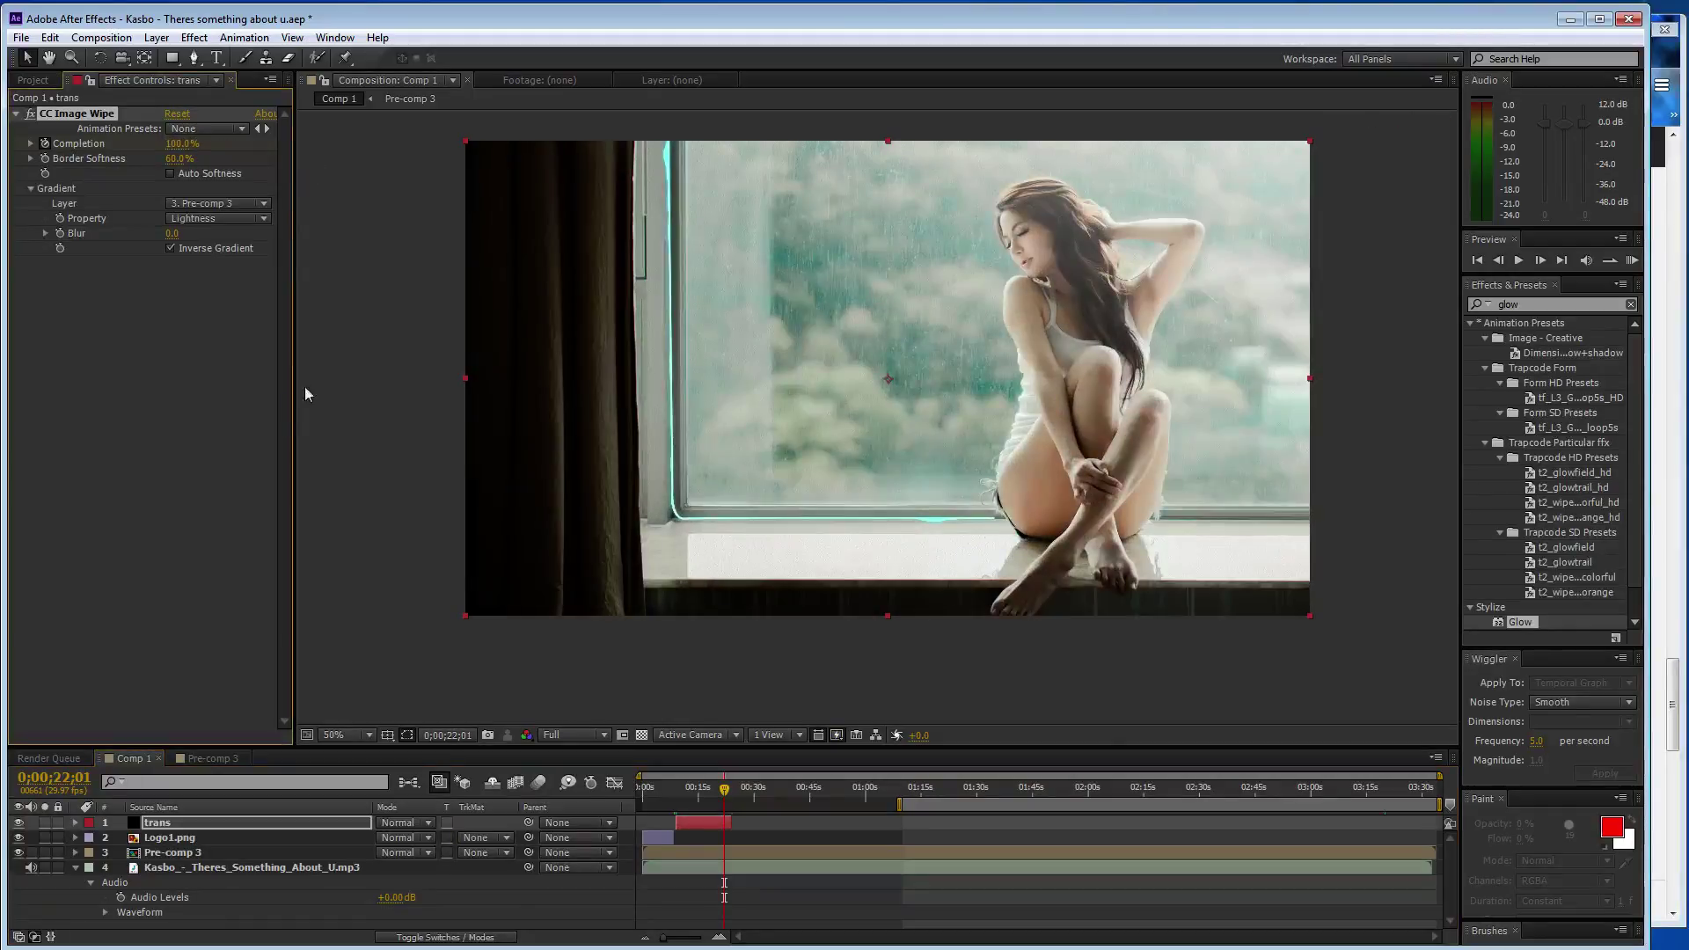
pyautogui.click(323, 421)
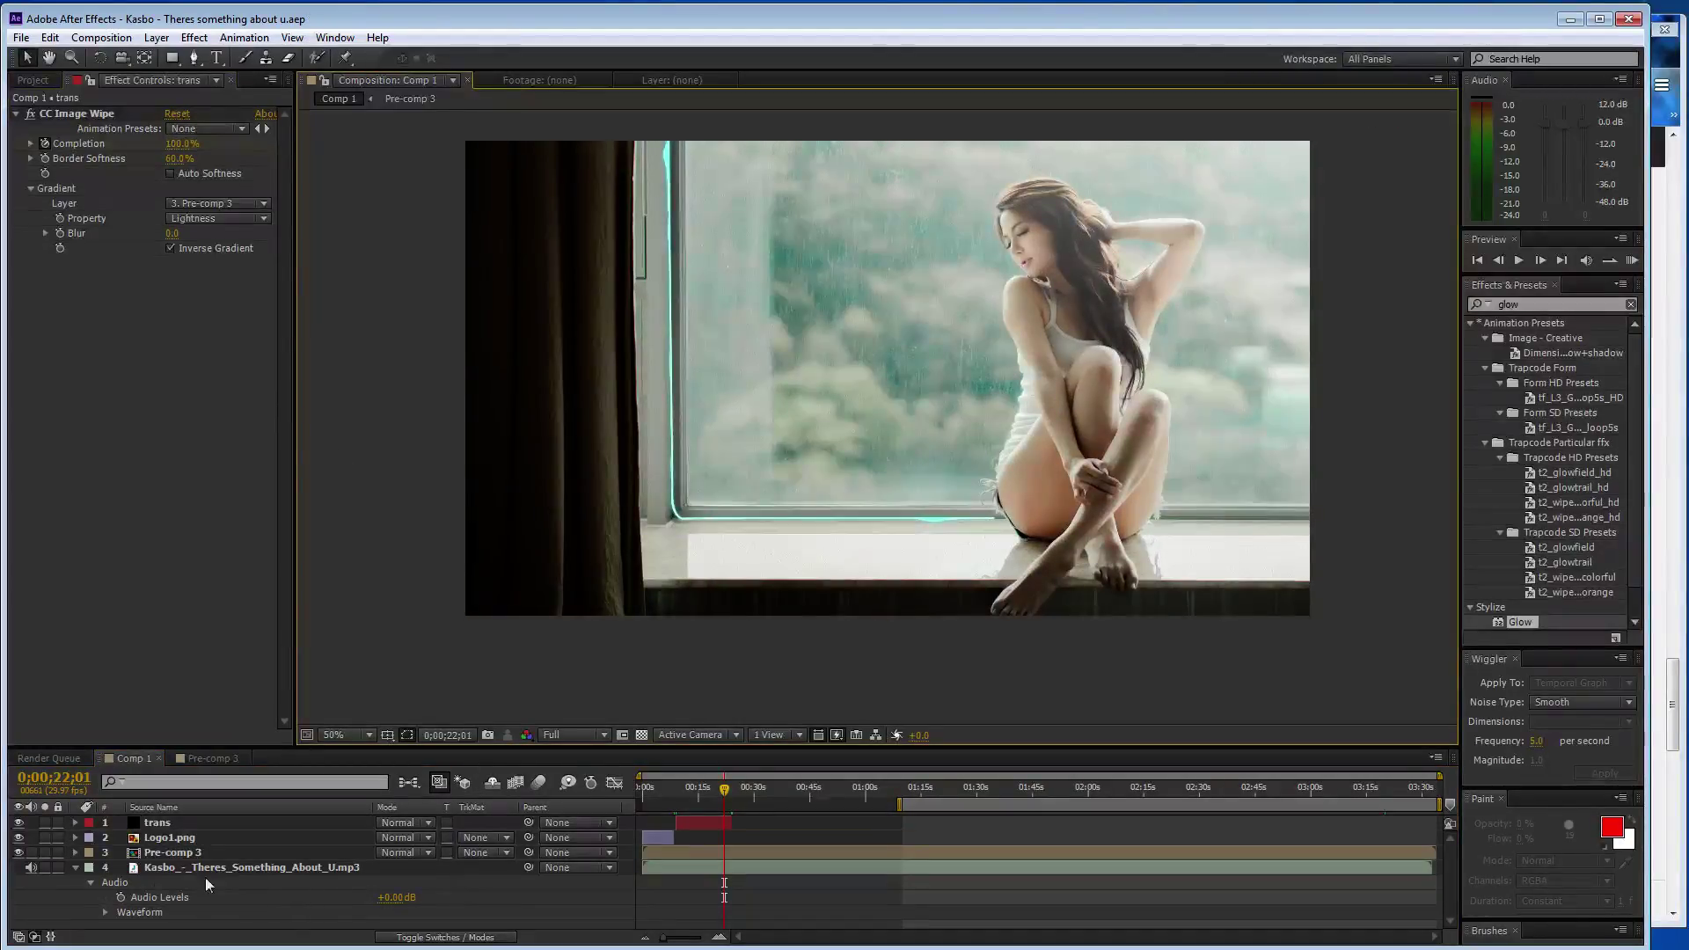
# - Show the song's waveform, move the work area start to about 2:30, and set the current time to 0;01;35;22
pyautogui.click(107, 914)
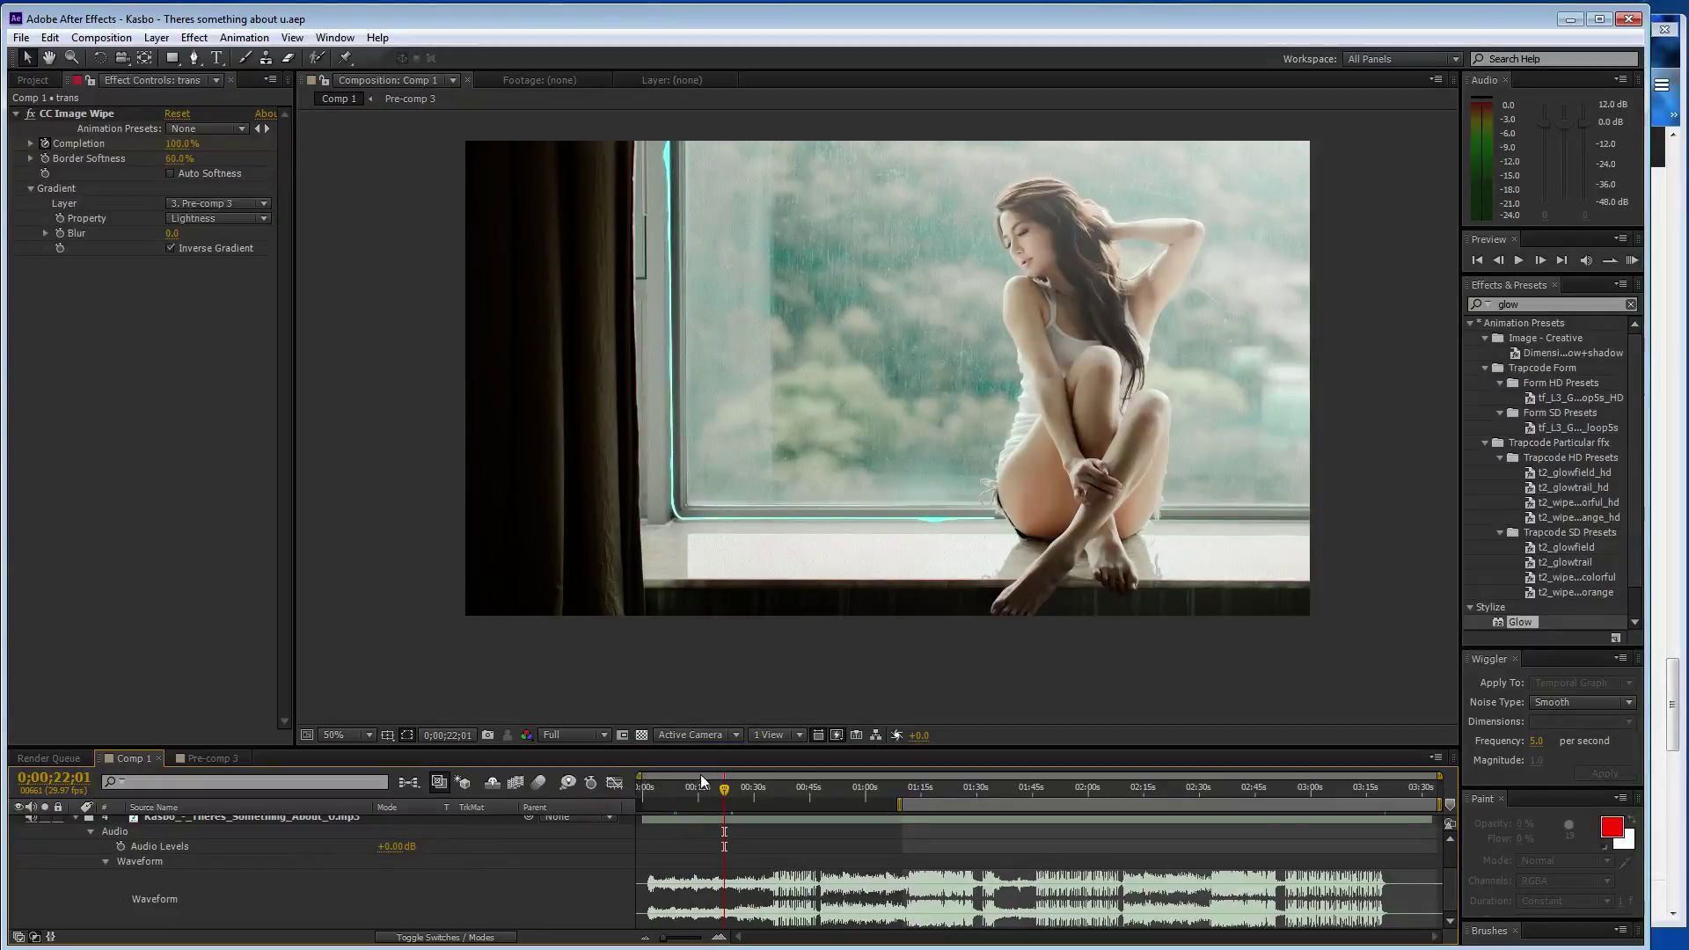
pyautogui.moveTo(728, 782); pyautogui.dragTo(999, 826)
pyautogui.moveTo(899, 805); pyautogui.dragTo(1184, 794)
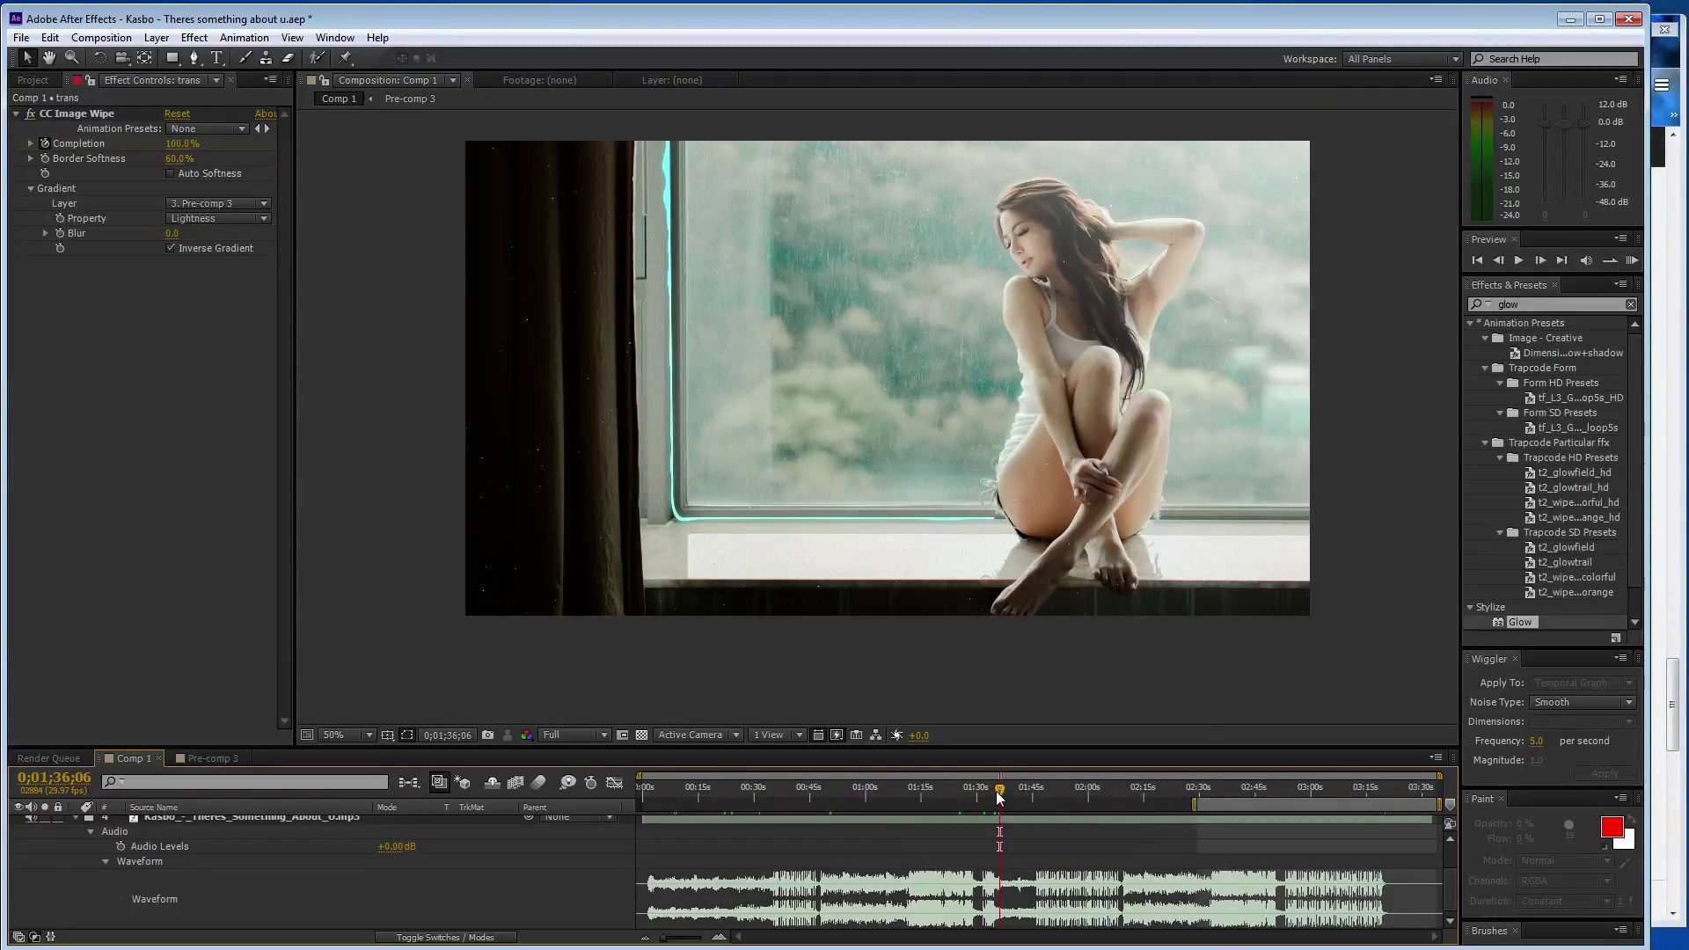
pyautogui.moveTo(1003, 794); pyautogui.dragTo(998, 794)
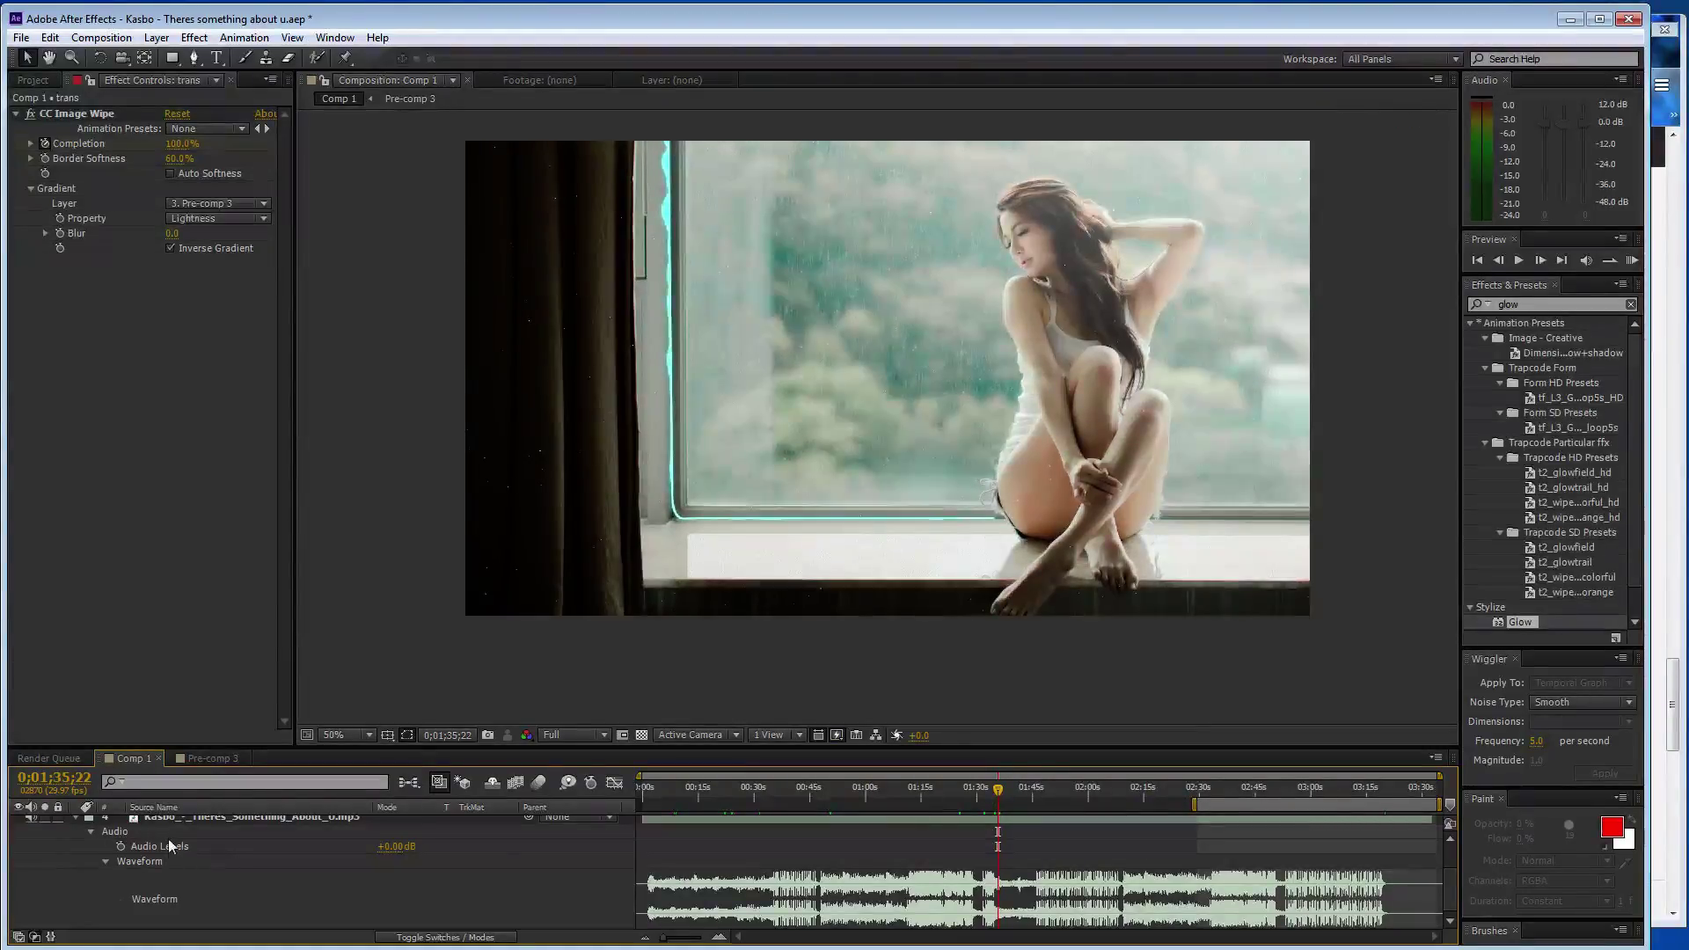
pyautogui.scroll(2, 113, 853)
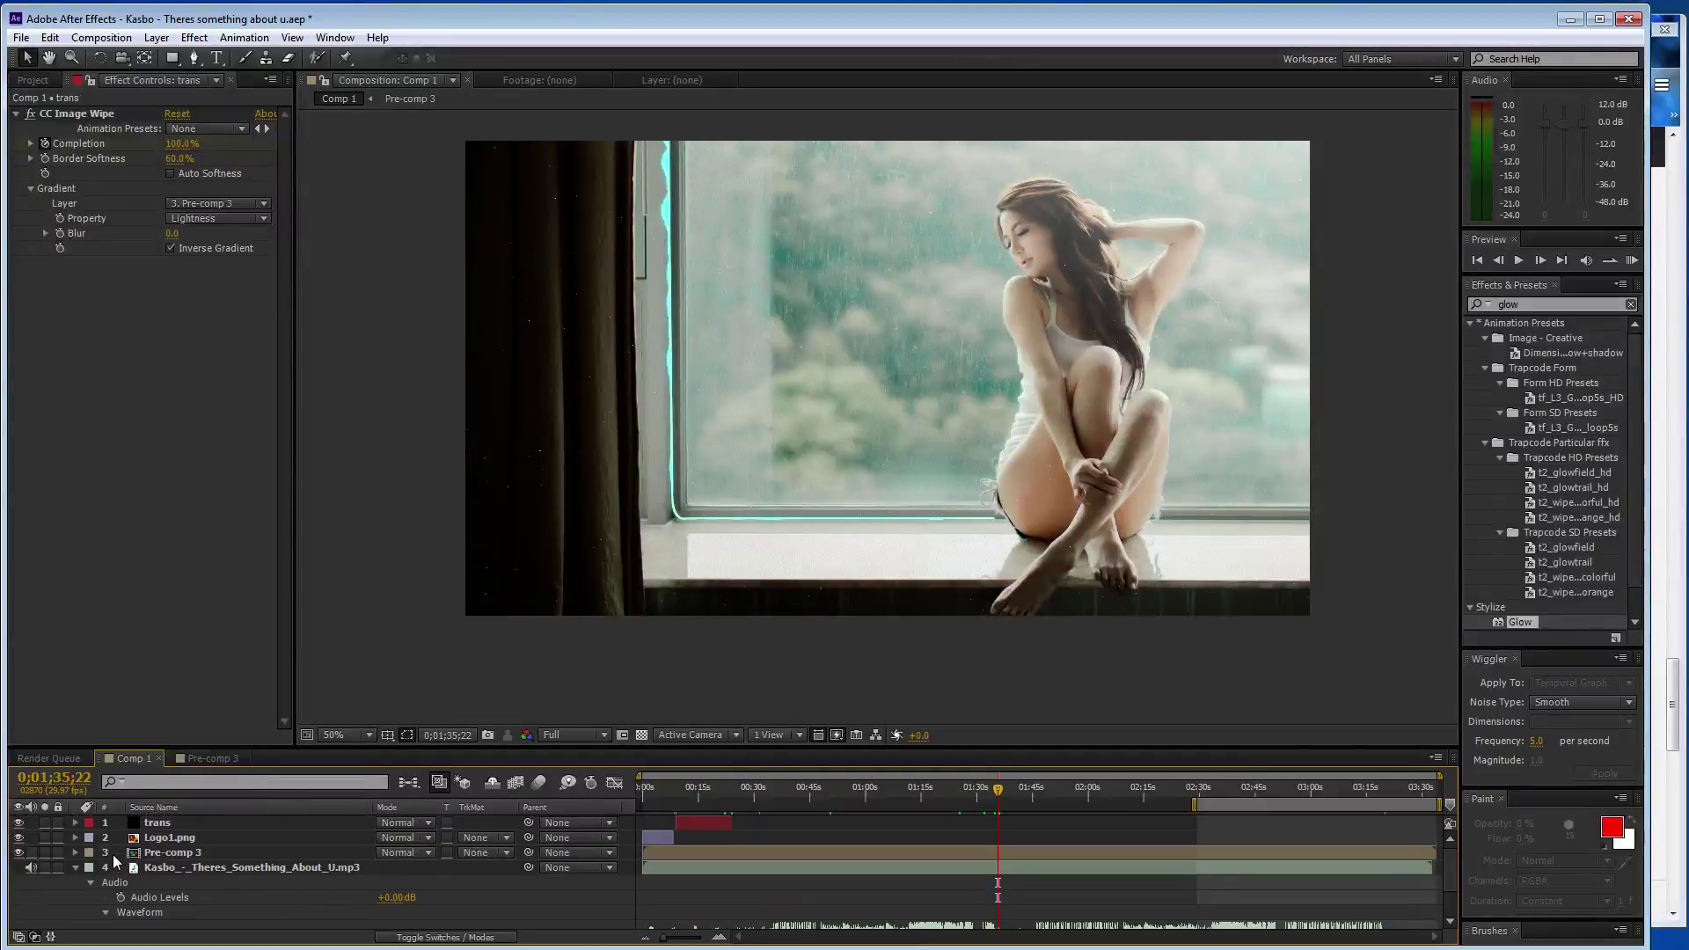
pyautogui.click(106, 913)
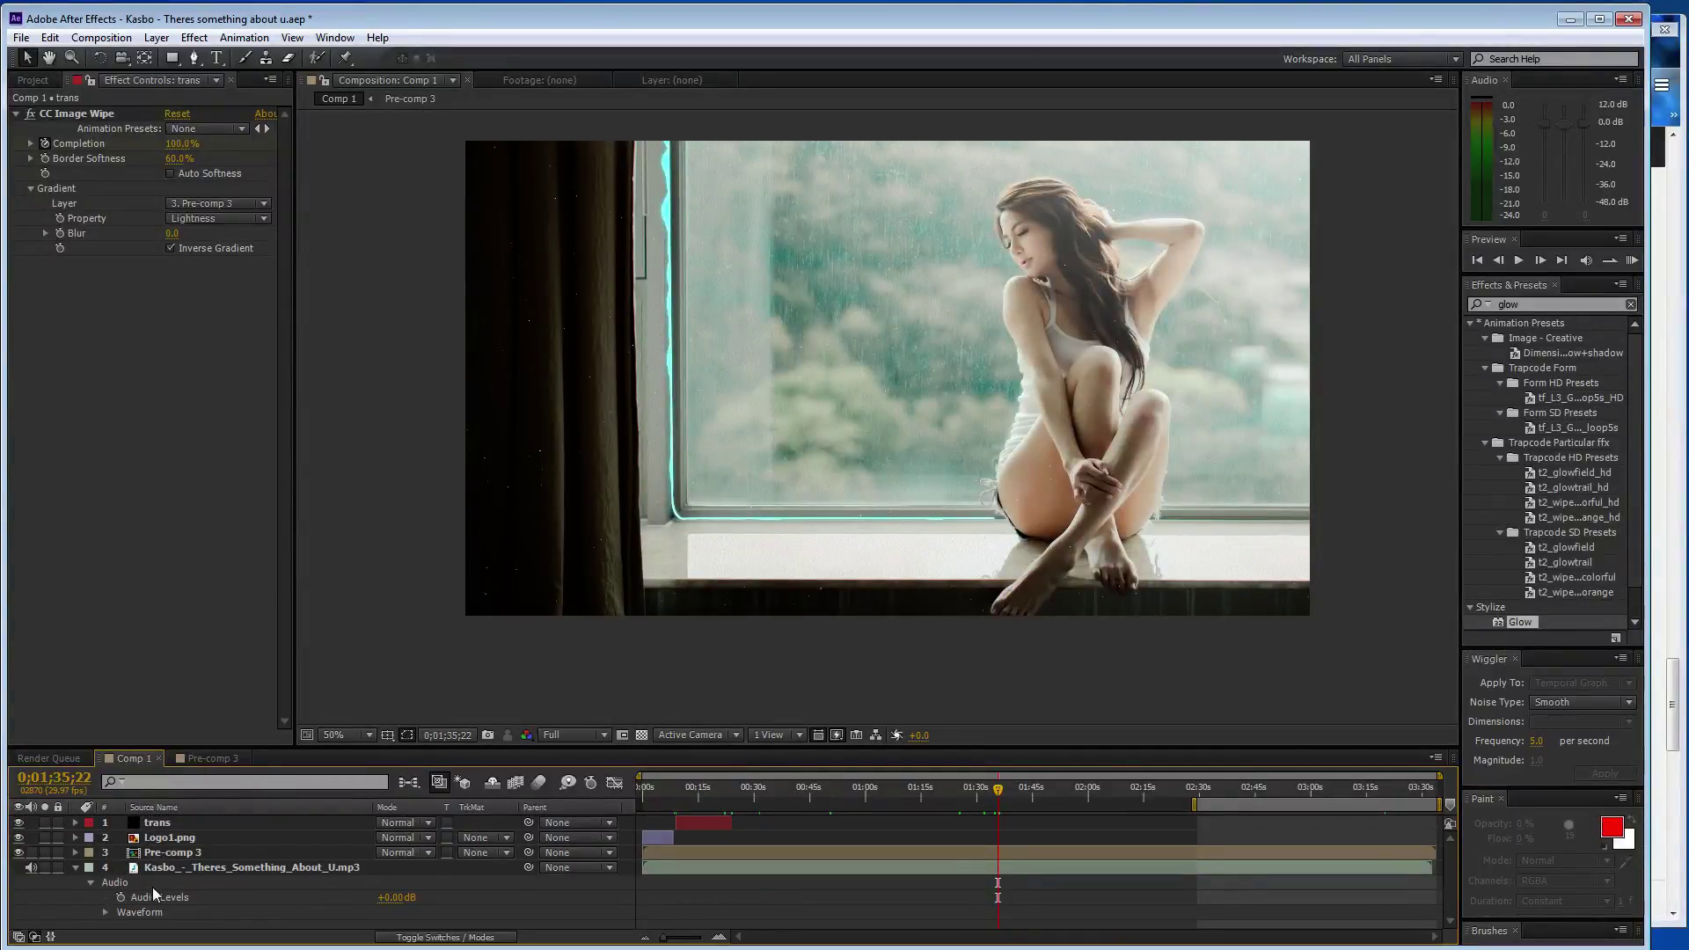
pyautogui.click(105, 912)
pyautogui.scroll(-2, 177, 866)
pyautogui.scroll(2, 178, 865)
pyautogui.scroll(-2, 193, 852)
pyautogui.scroll(2, 192, 837)
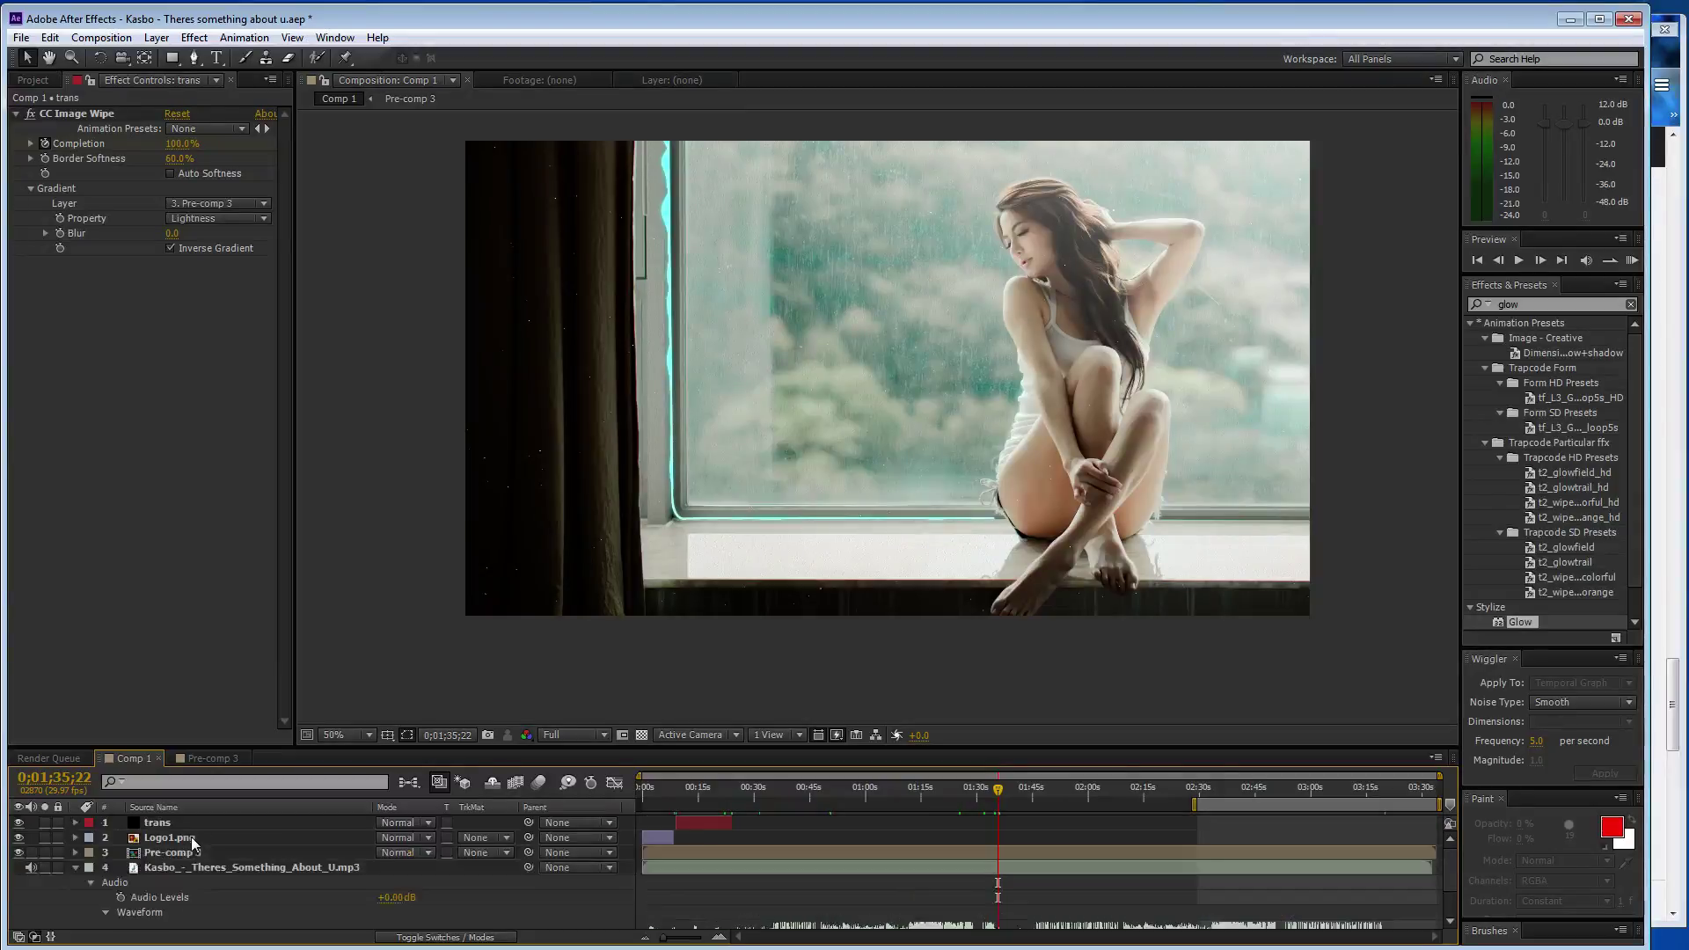
# - Find the Bezier Warp effect and apply it to the Pre-comp 3 layer
pyautogui.click(190, 853)
pyautogui.click(1550, 305)
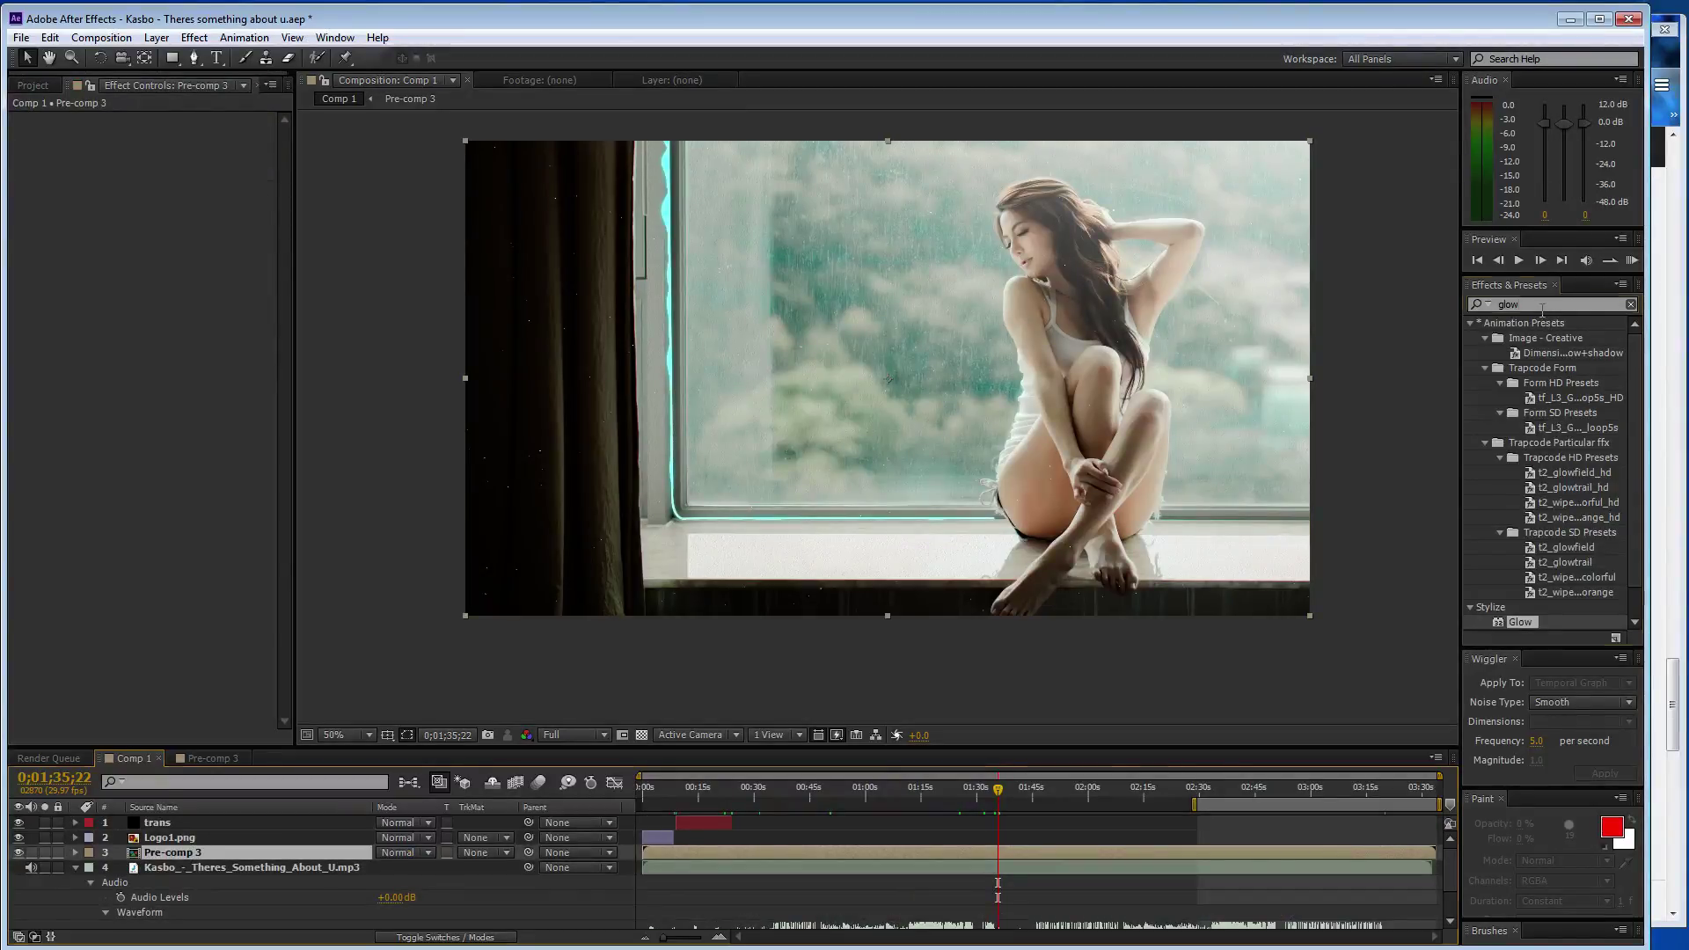
pyautogui.write('bez')
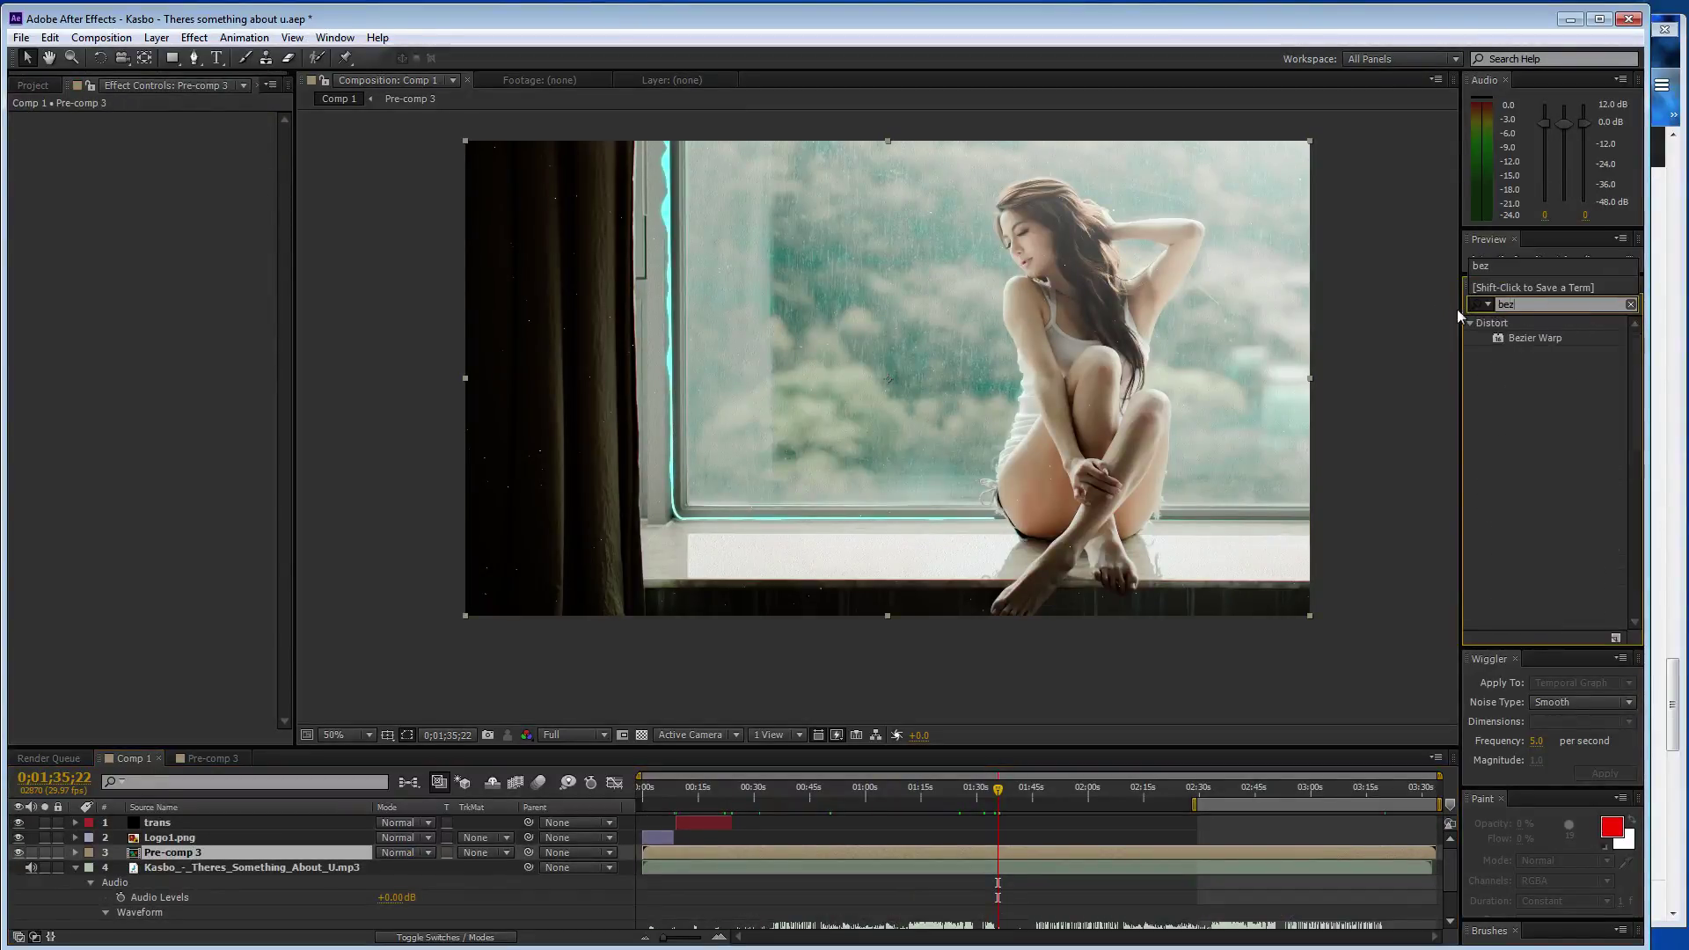
pyautogui.click(1548, 340)
pyautogui.doubleClick(1541, 340)
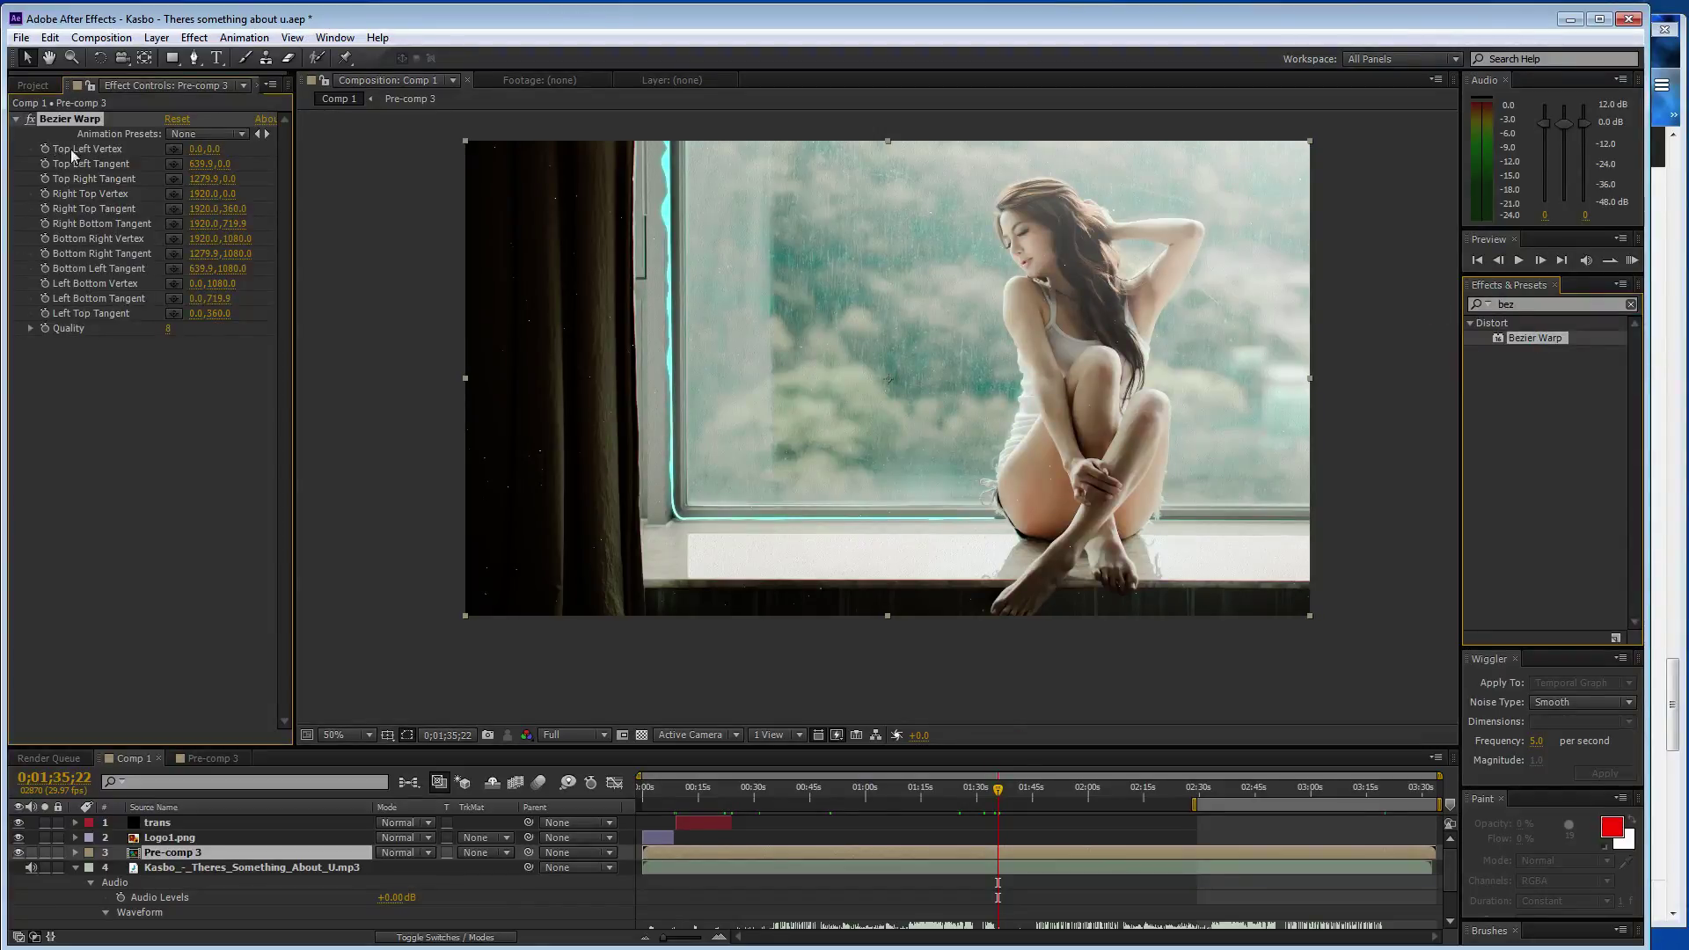
# - Enable keyframing at 0;01;35;22 for all of the Bezier Warp's vertices and tangents
pyautogui.click(44, 169)
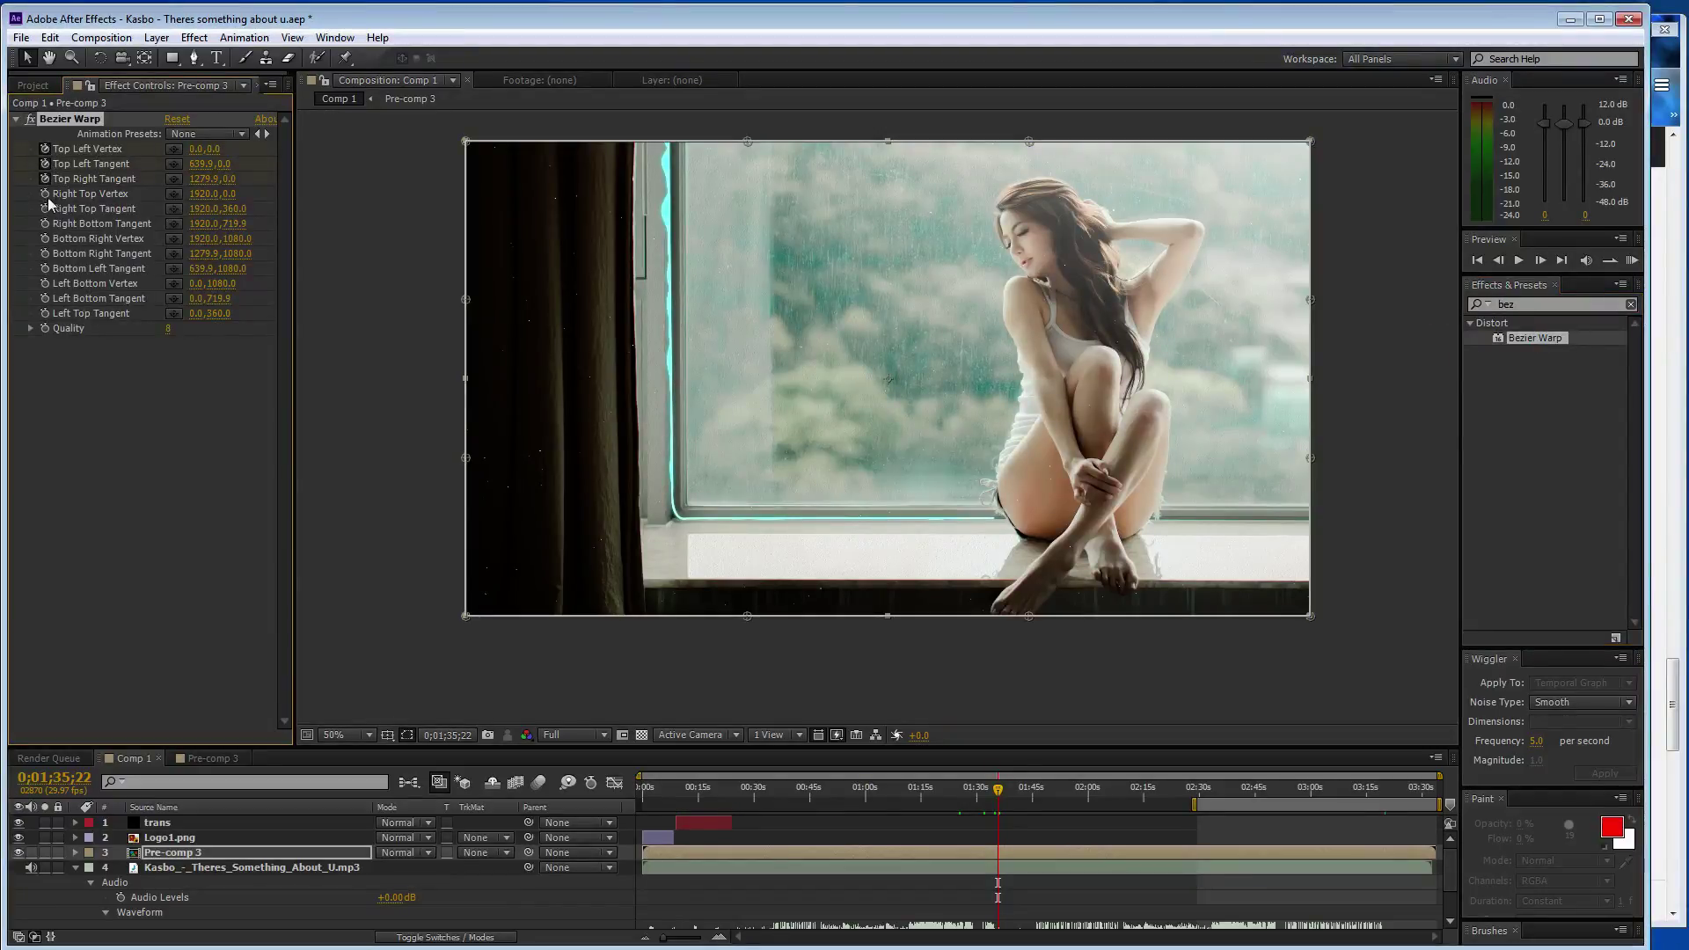
pyautogui.click(44, 268)
pyautogui.click(44, 283)
pyautogui.click(44, 298)
pyautogui.click(44, 313)
pyautogui.scroll(-1, 1122, 818)
pyautogui.scroll(-3, 1000, 792)
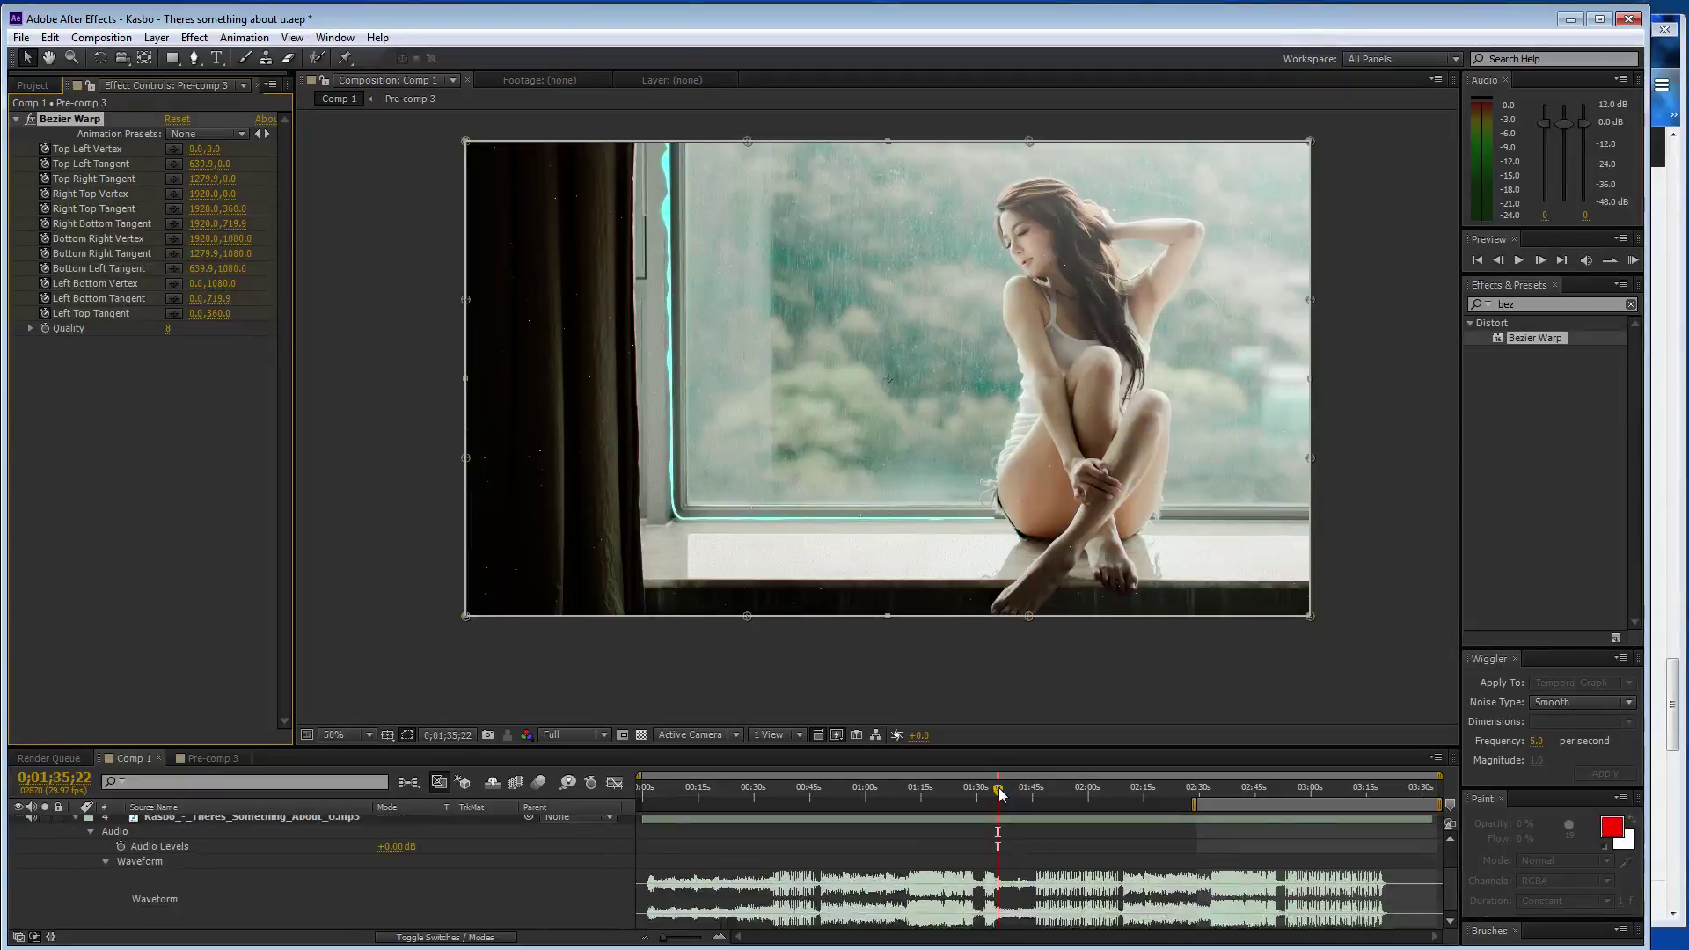
# - At 0;01;57;22, pull the warp's left corners and left-edge tangents outward to an x value of about -530
pyautogui.moveTo(1000, 791); pyautogui.dragTo(1083, 800)
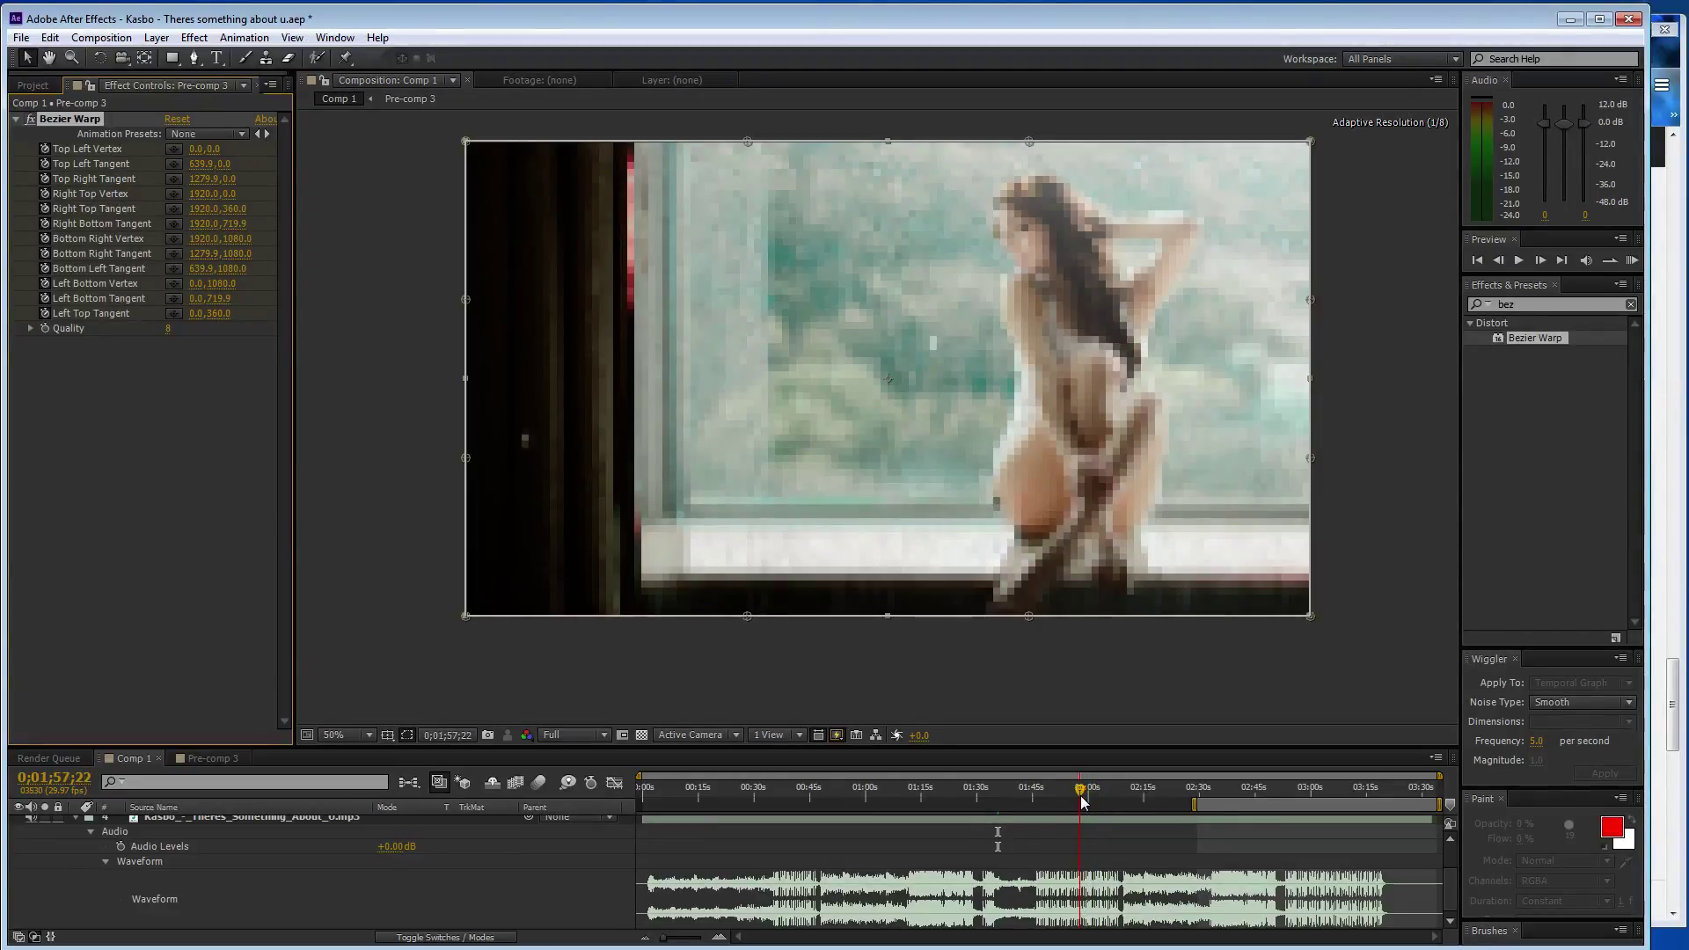
pyautogui.scroll(-1, 966, 384)
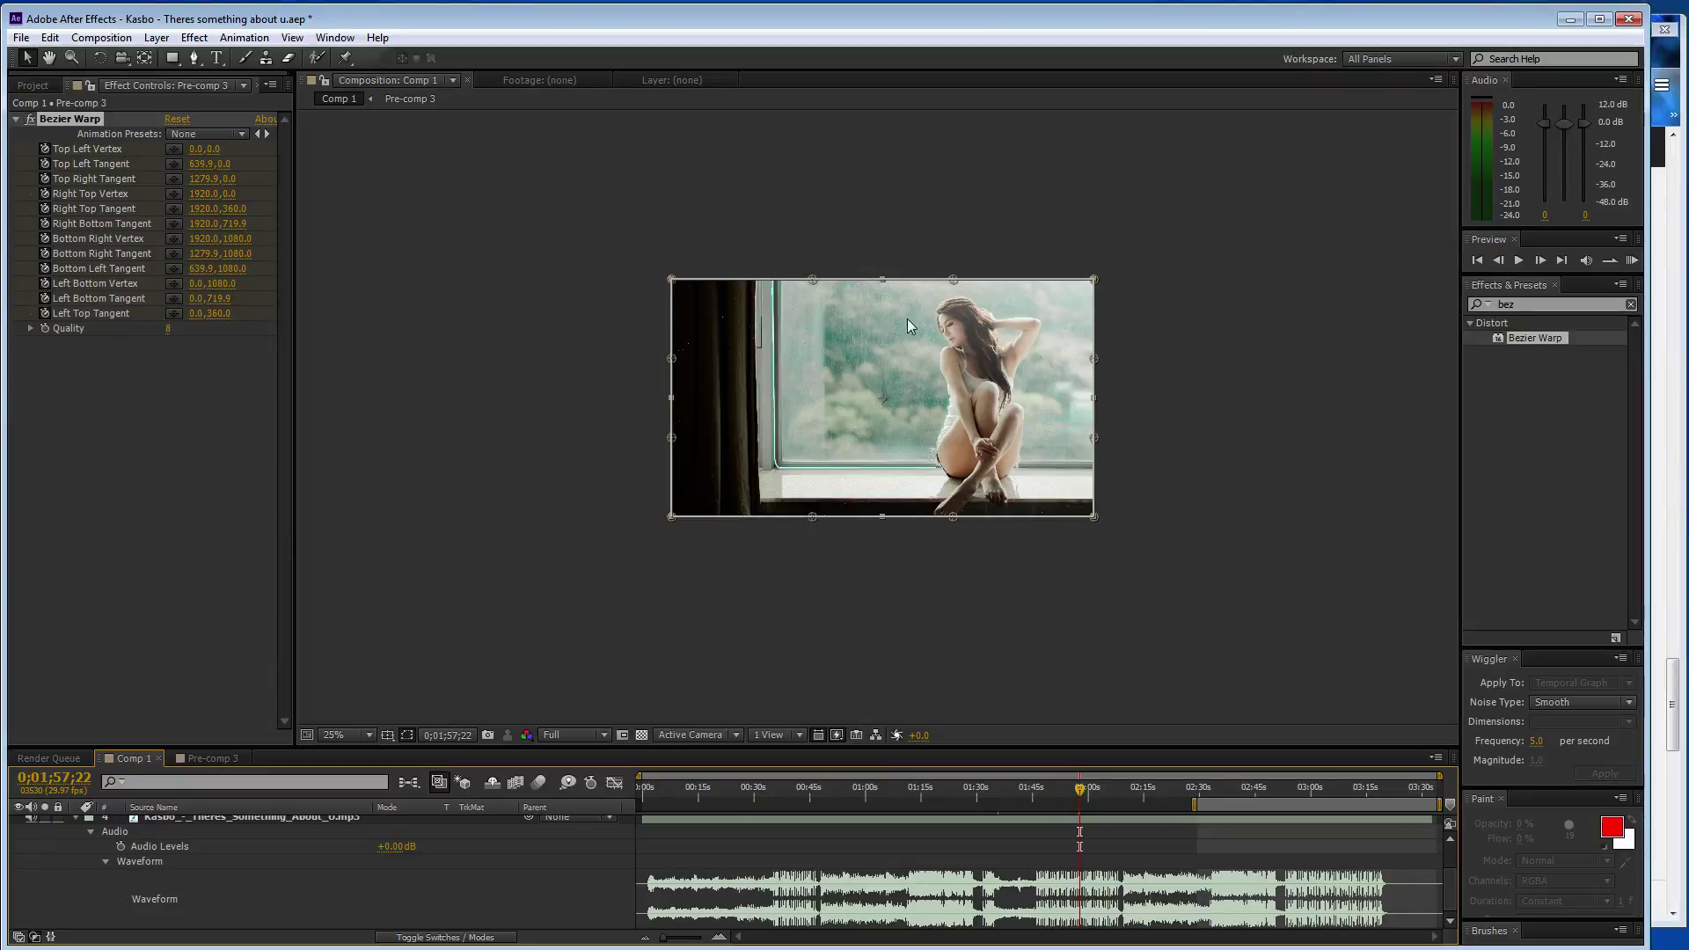
pyautogui.moveTo(675, 281); pyautogui.dragTo(555, 214)
pyautogui.moveTo(673, 520); pyautogui.dragTo(552, 558)
pyautogui.moveTo(671, 437); pyautogui.dragTo(555, 416)
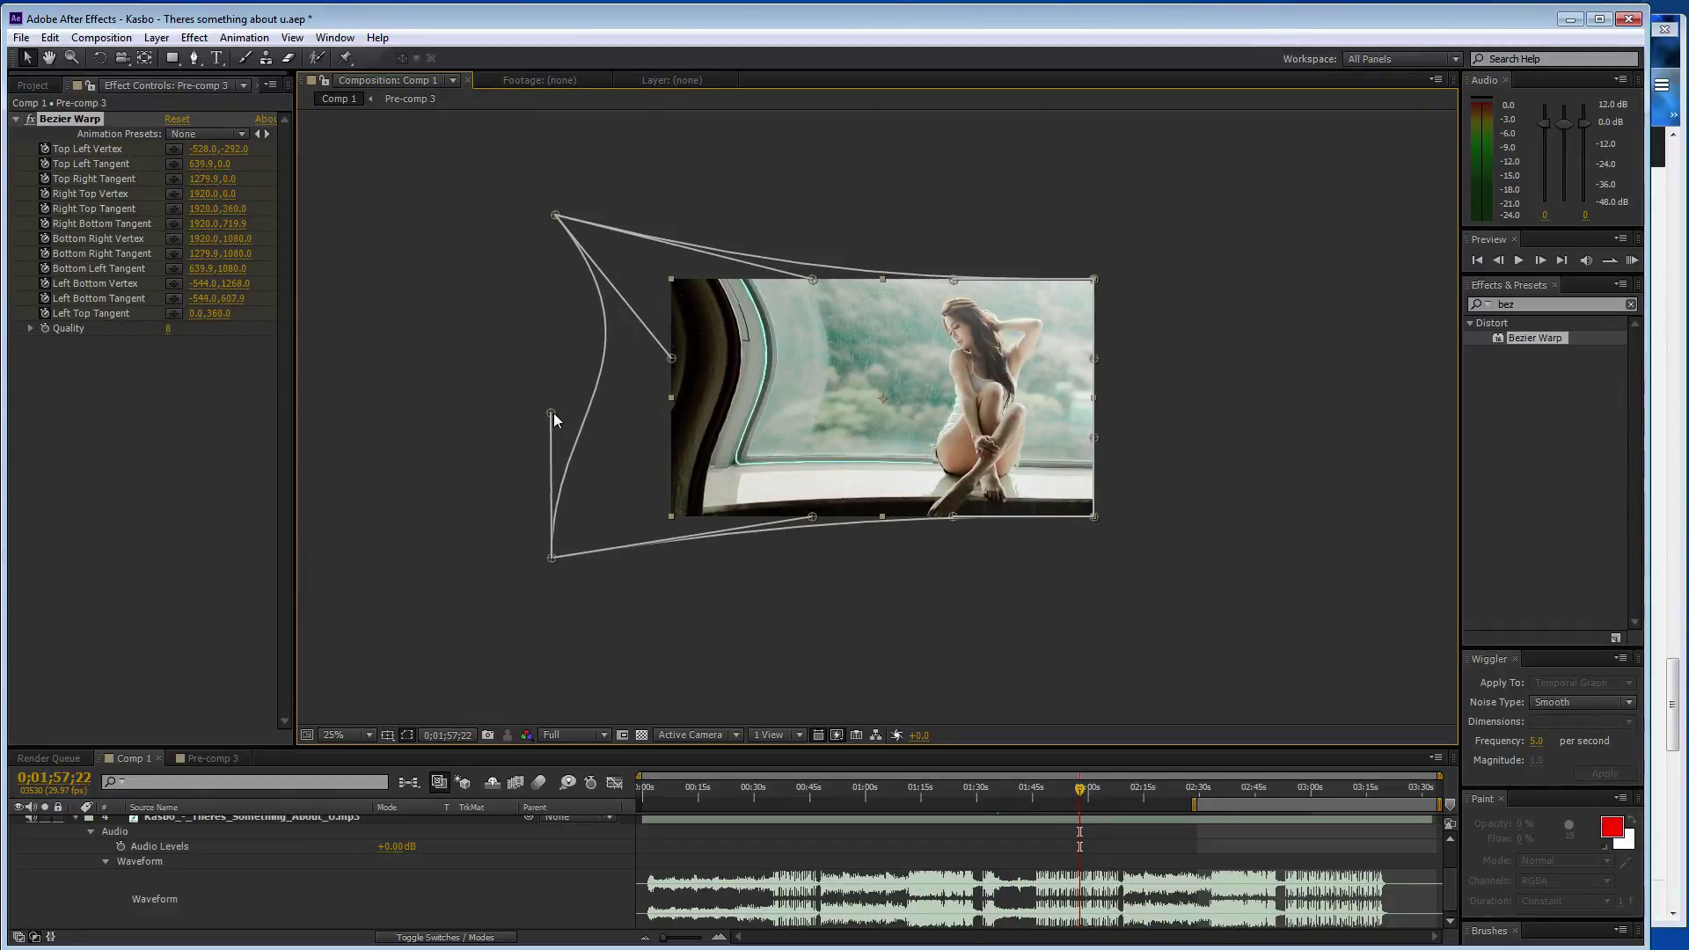
pyautogui.moveTo(673, 359); pyautogui.dragTo(556, 361)
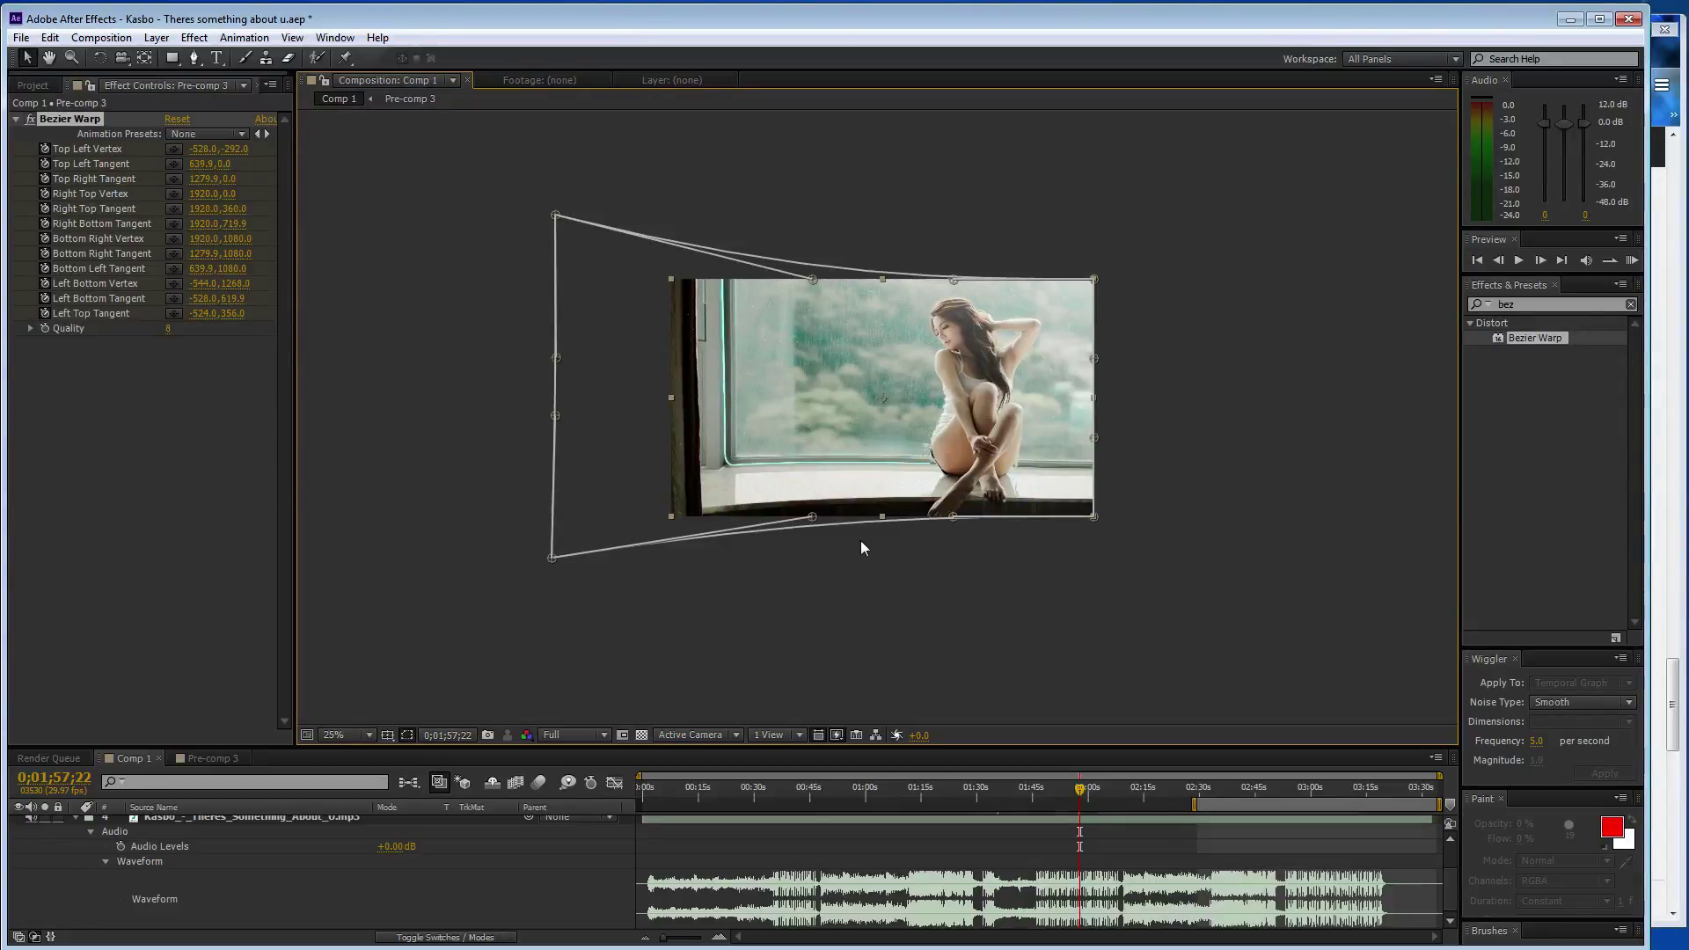
# - Pull the warp's bottom edge below the frame, with the bottom tangents at about y 1248 and the bottom right vertex at about 1936, 1276
pyautogui.moveTo(810, 516); pyautogui.dragTo(828, 552)
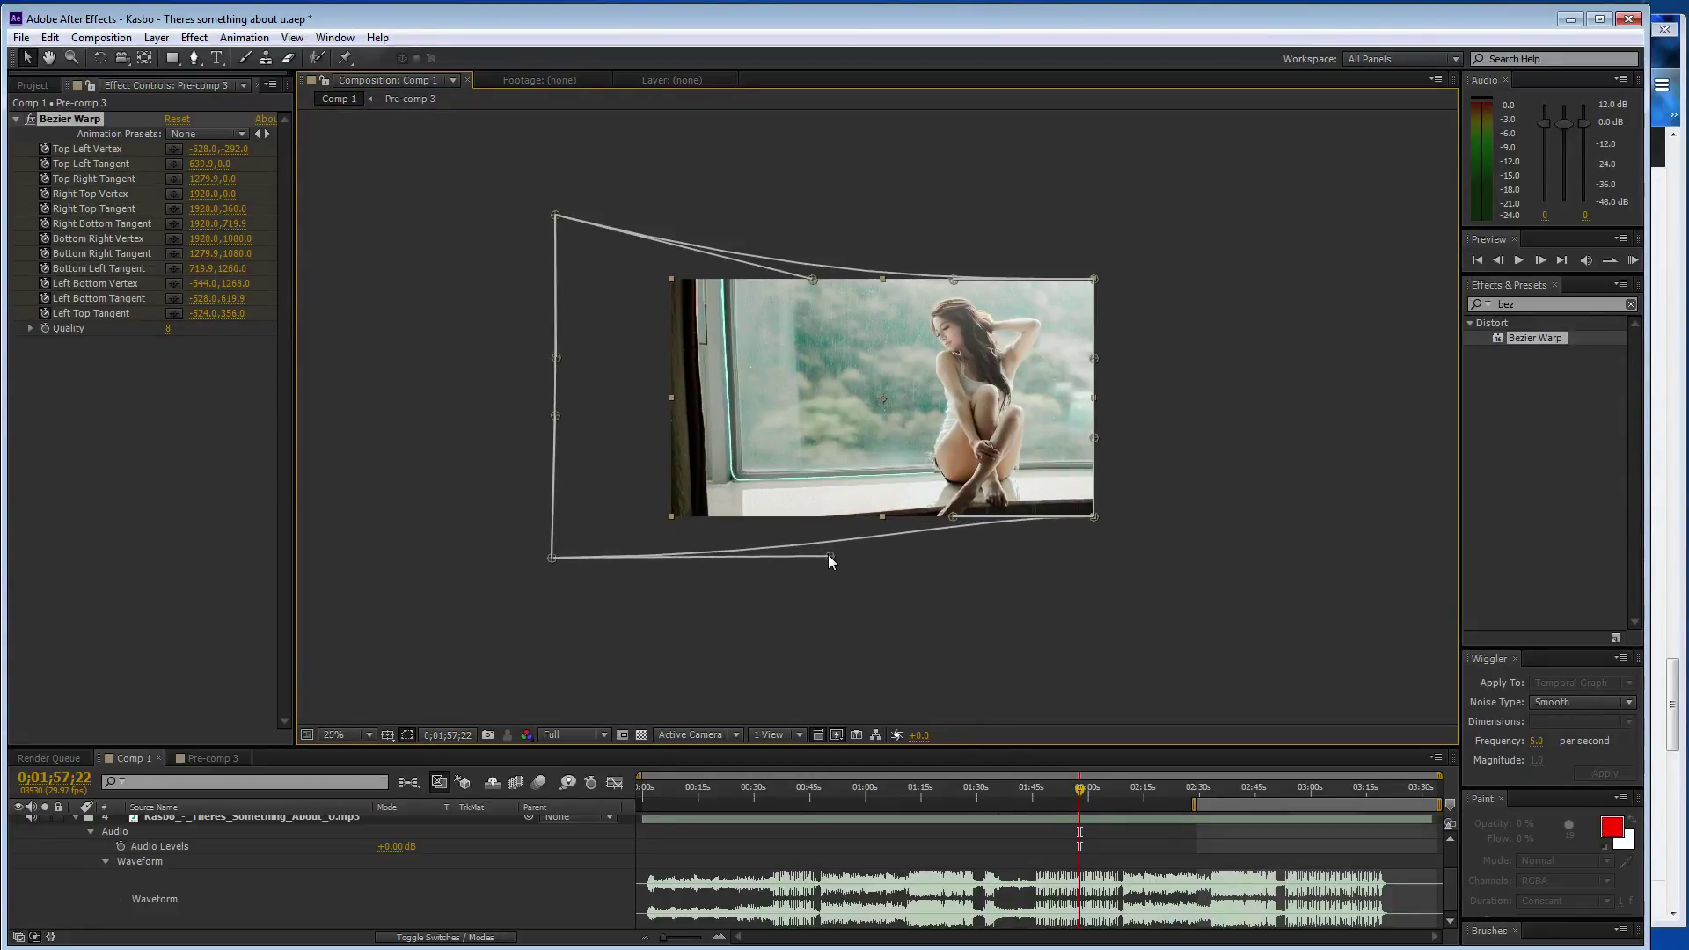
pyautogui.moveTo(1095, 516); pyautogui.dragTo(1106, 560)
pyautogui.moveTo(953, 516); pyautogui.dragTo(949, 550)
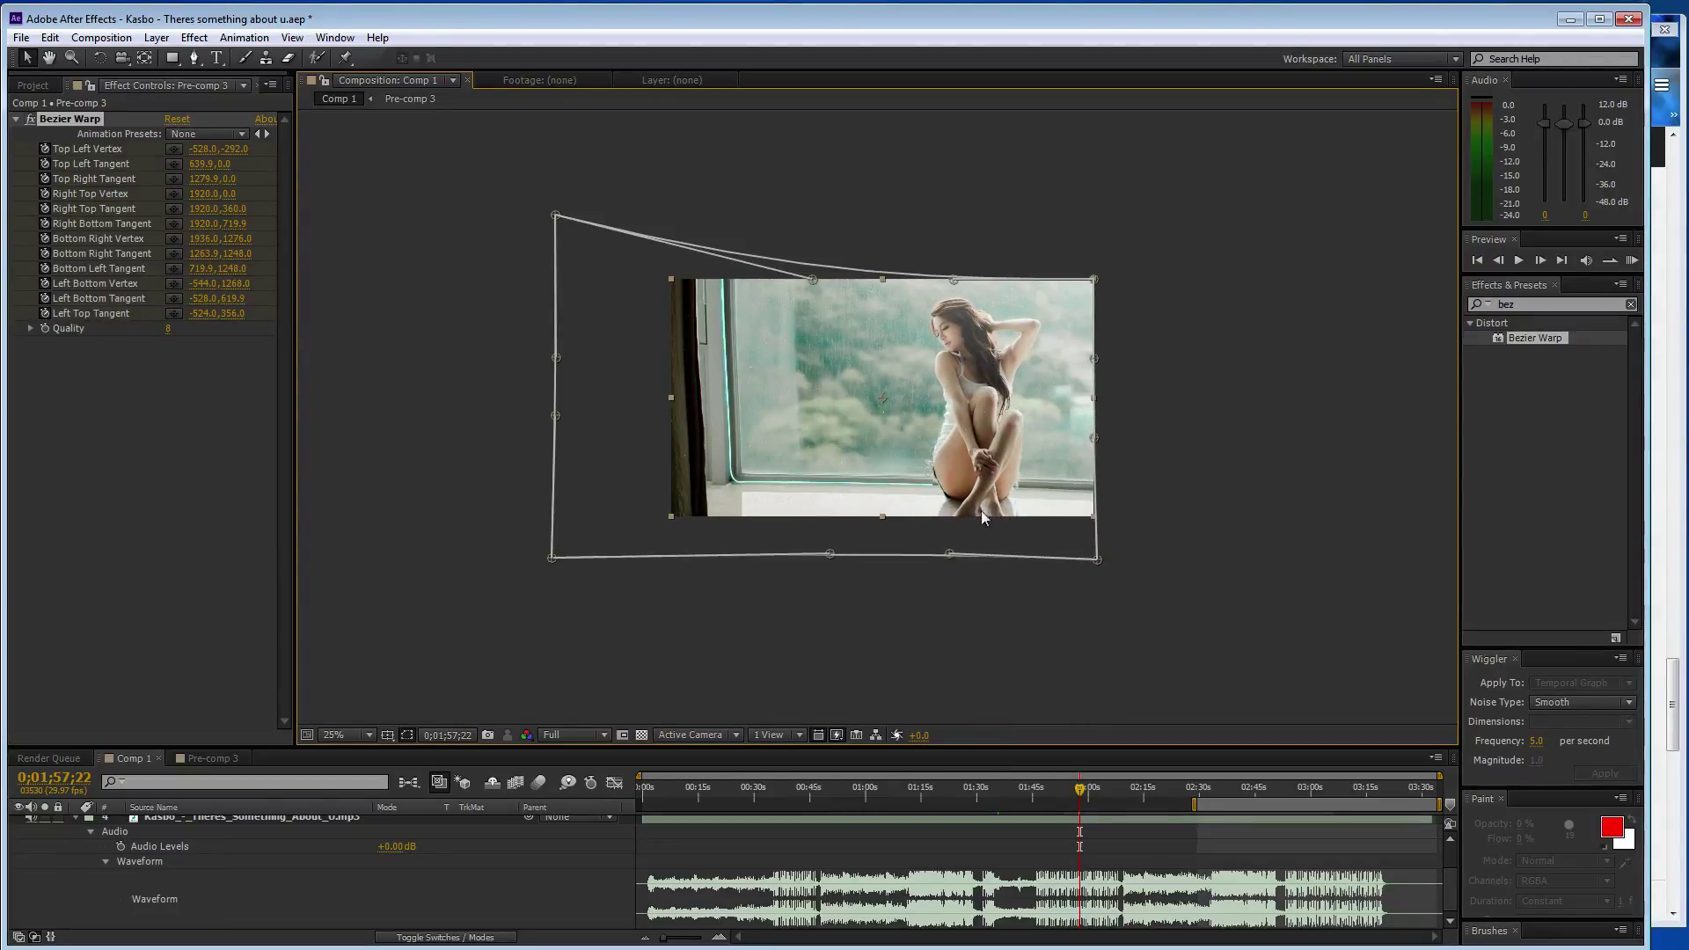
# - Pull the warp's top edge above the frame, with the Right Top Vertex at about 1936, -284 and the top tangents at about y -280 and -272
pyautogui.moveTo(1096, 279); pyautogui.dragTo(1098, 216)
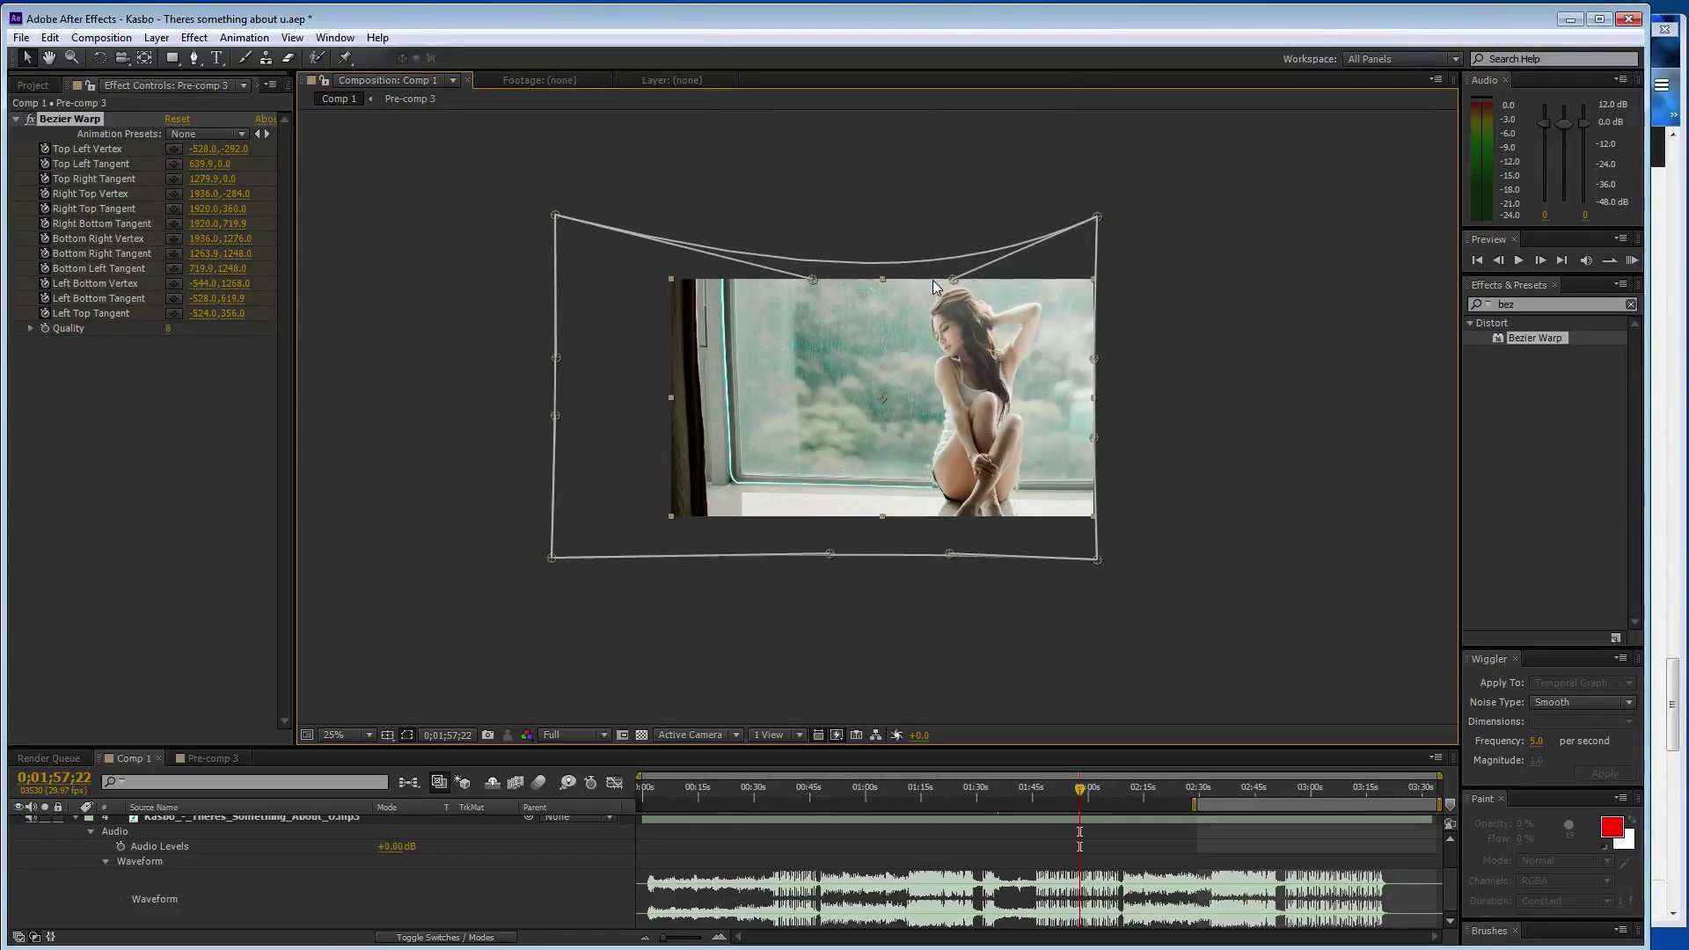
pyautogui.moveTo(948, 278); pyautogui.dragTo(945, 226)
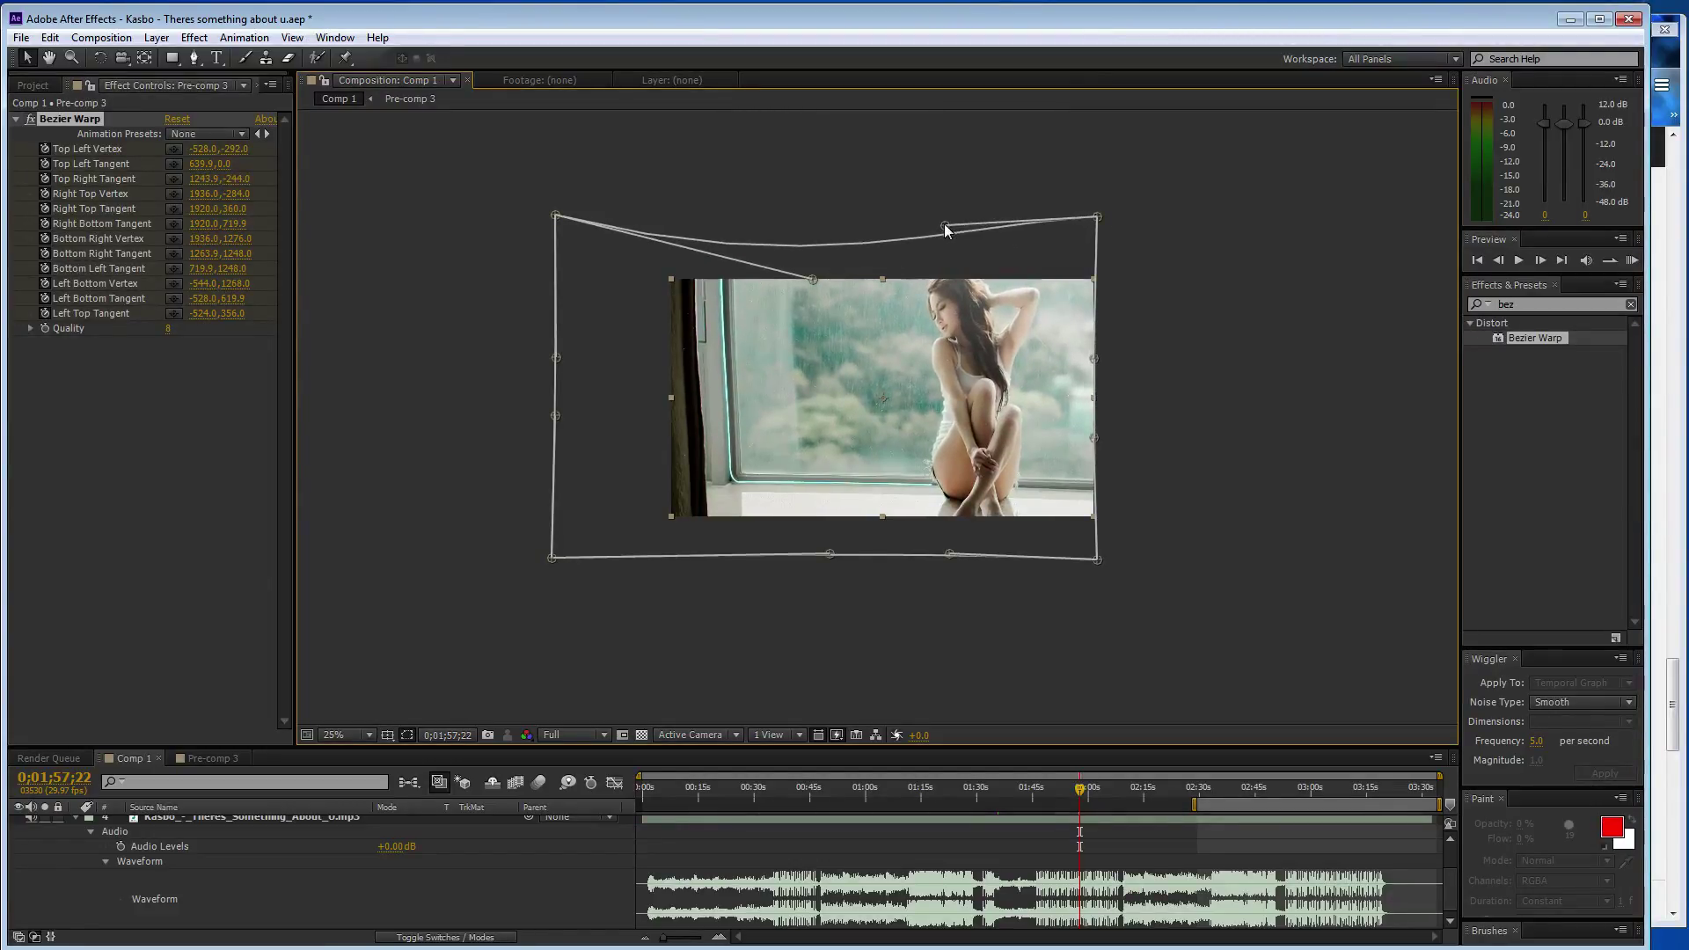
pyautogui.moveTo(810, 278); pyautogui.dragTo(825, 217)
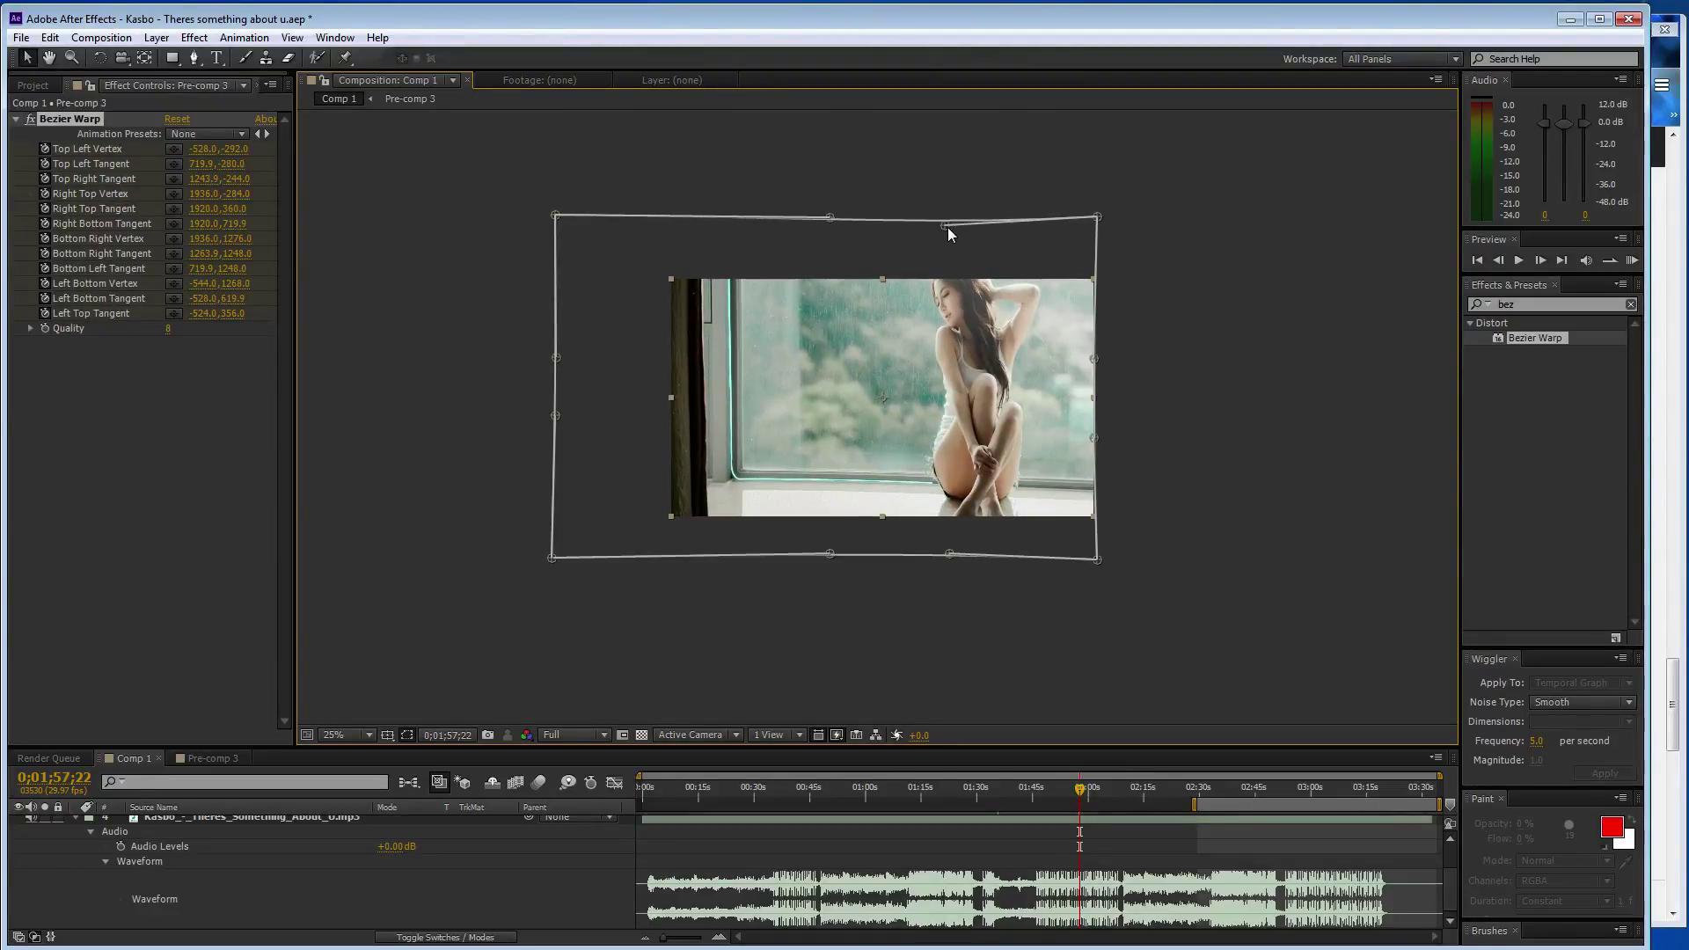
pyautogui.moveTo(948, 227); pyautogui.dragTo(947, 219)
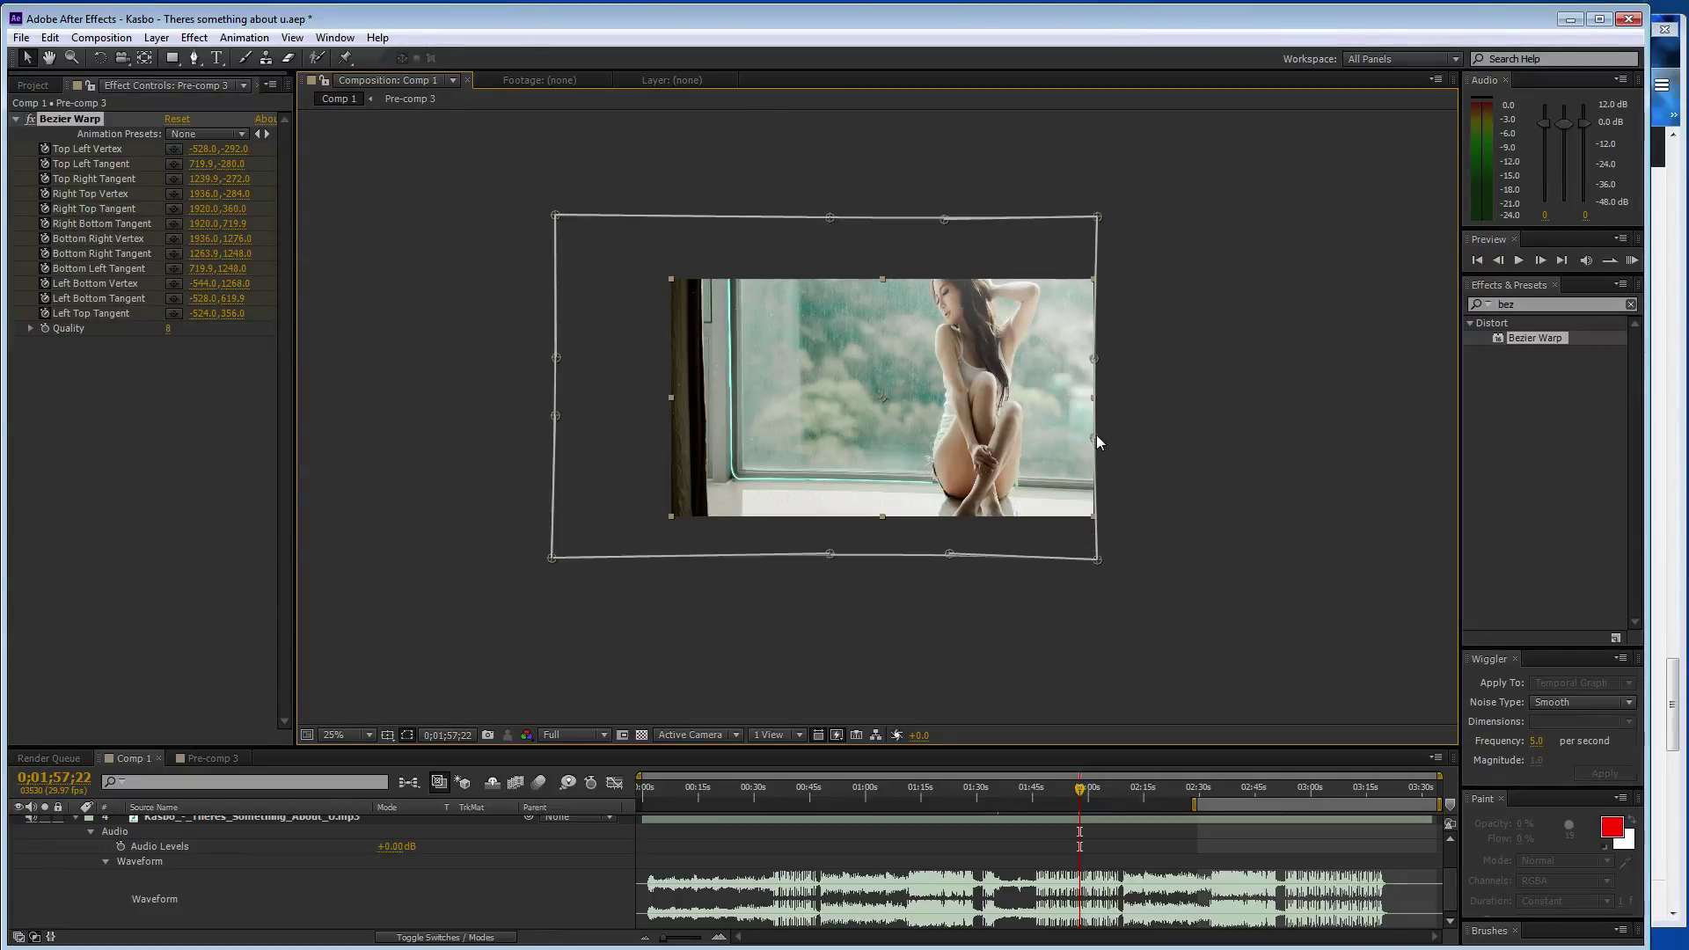
# - Pull the warp's right corners and right-edge tangents outward to x values of about 2350 to 2370, with the Right Top Vertex at about y -324
pyautogui.moveTo(1096, 435); pyautogui.dragTo(1193, 432)
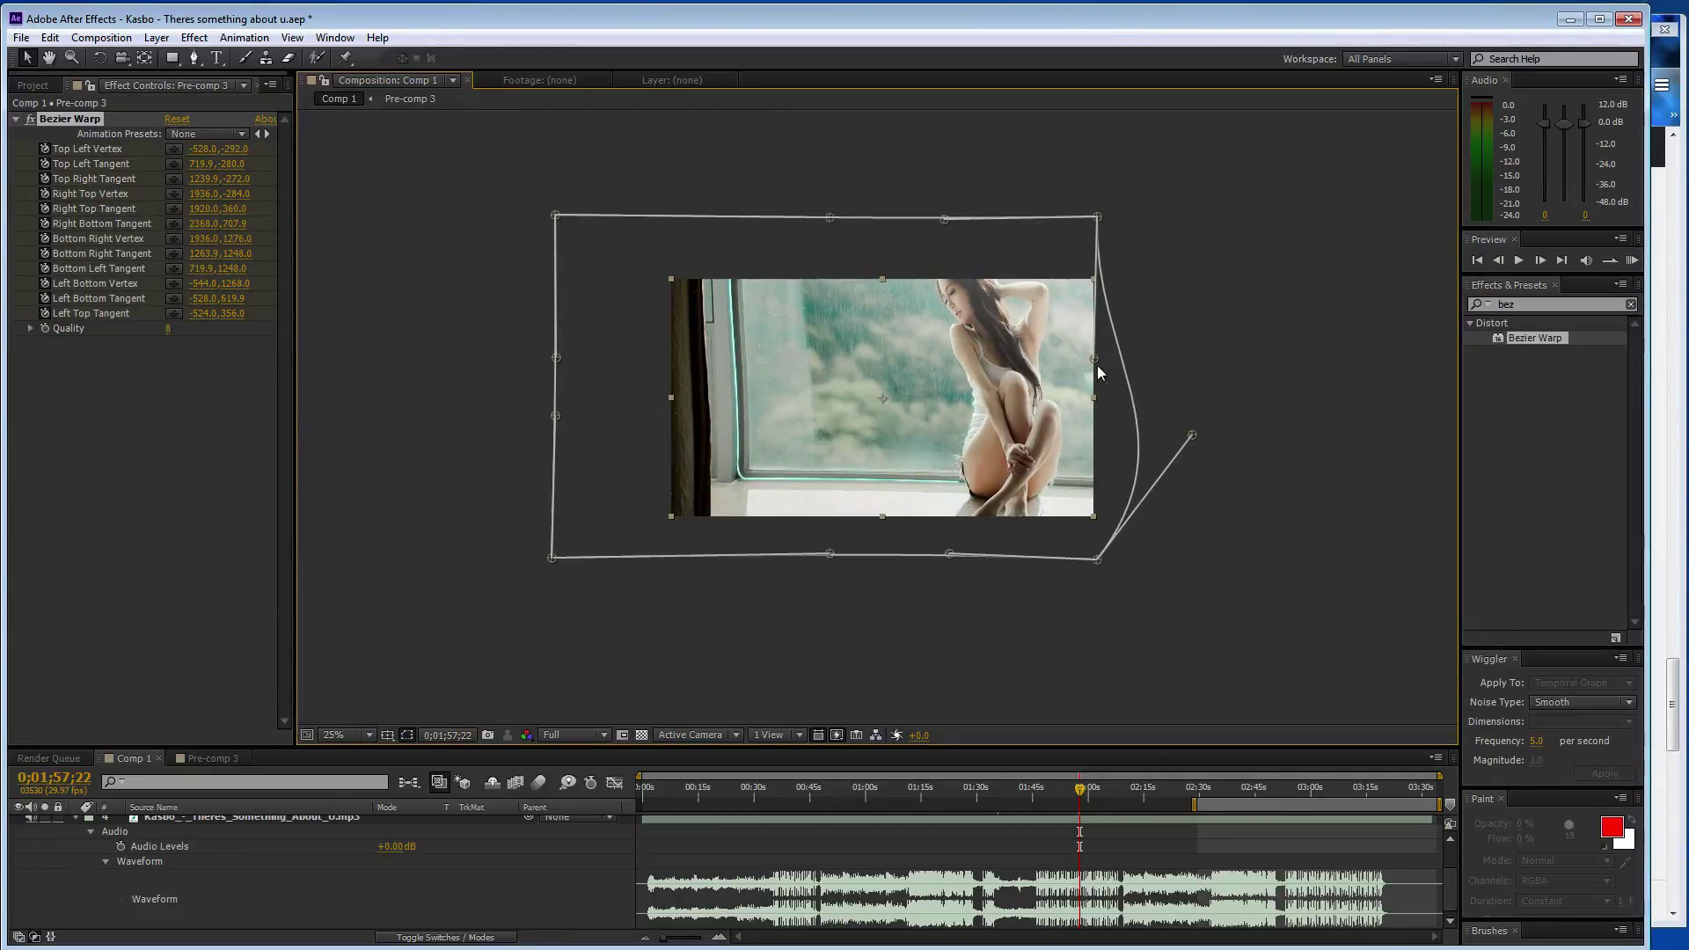
pyautogui.moveTo(1094, 358); pyautogui.dragTo(1194, 353)
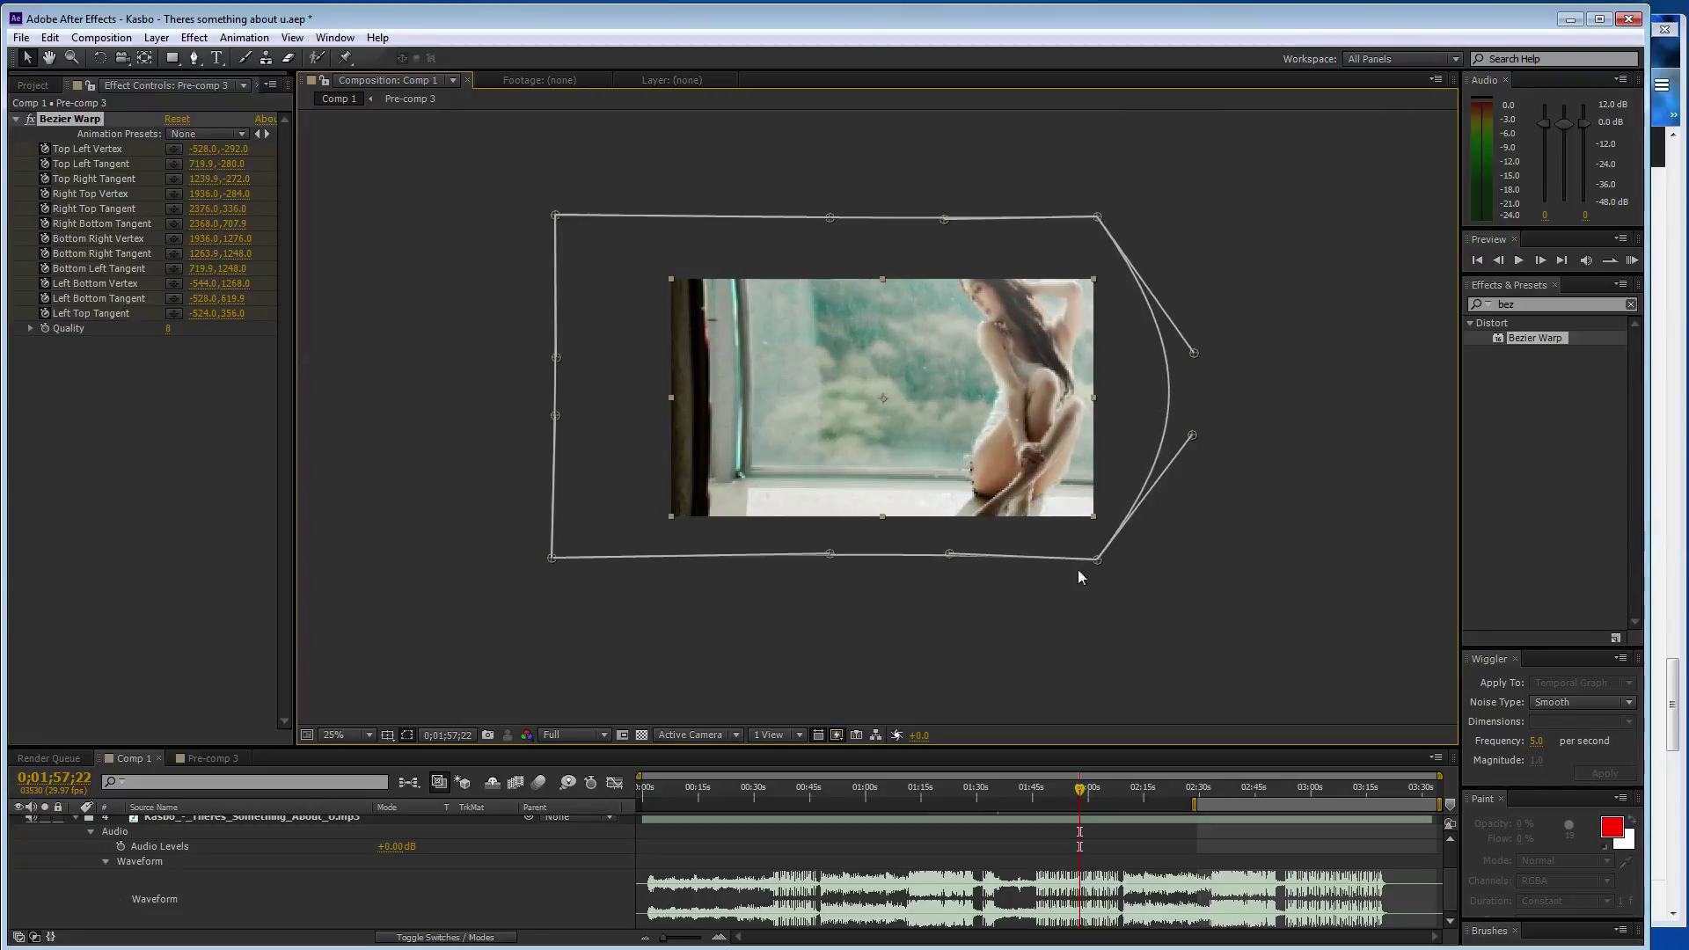
pyautogui.moveTo(1103, 561); pyautogui.dragTo(1189, 554)
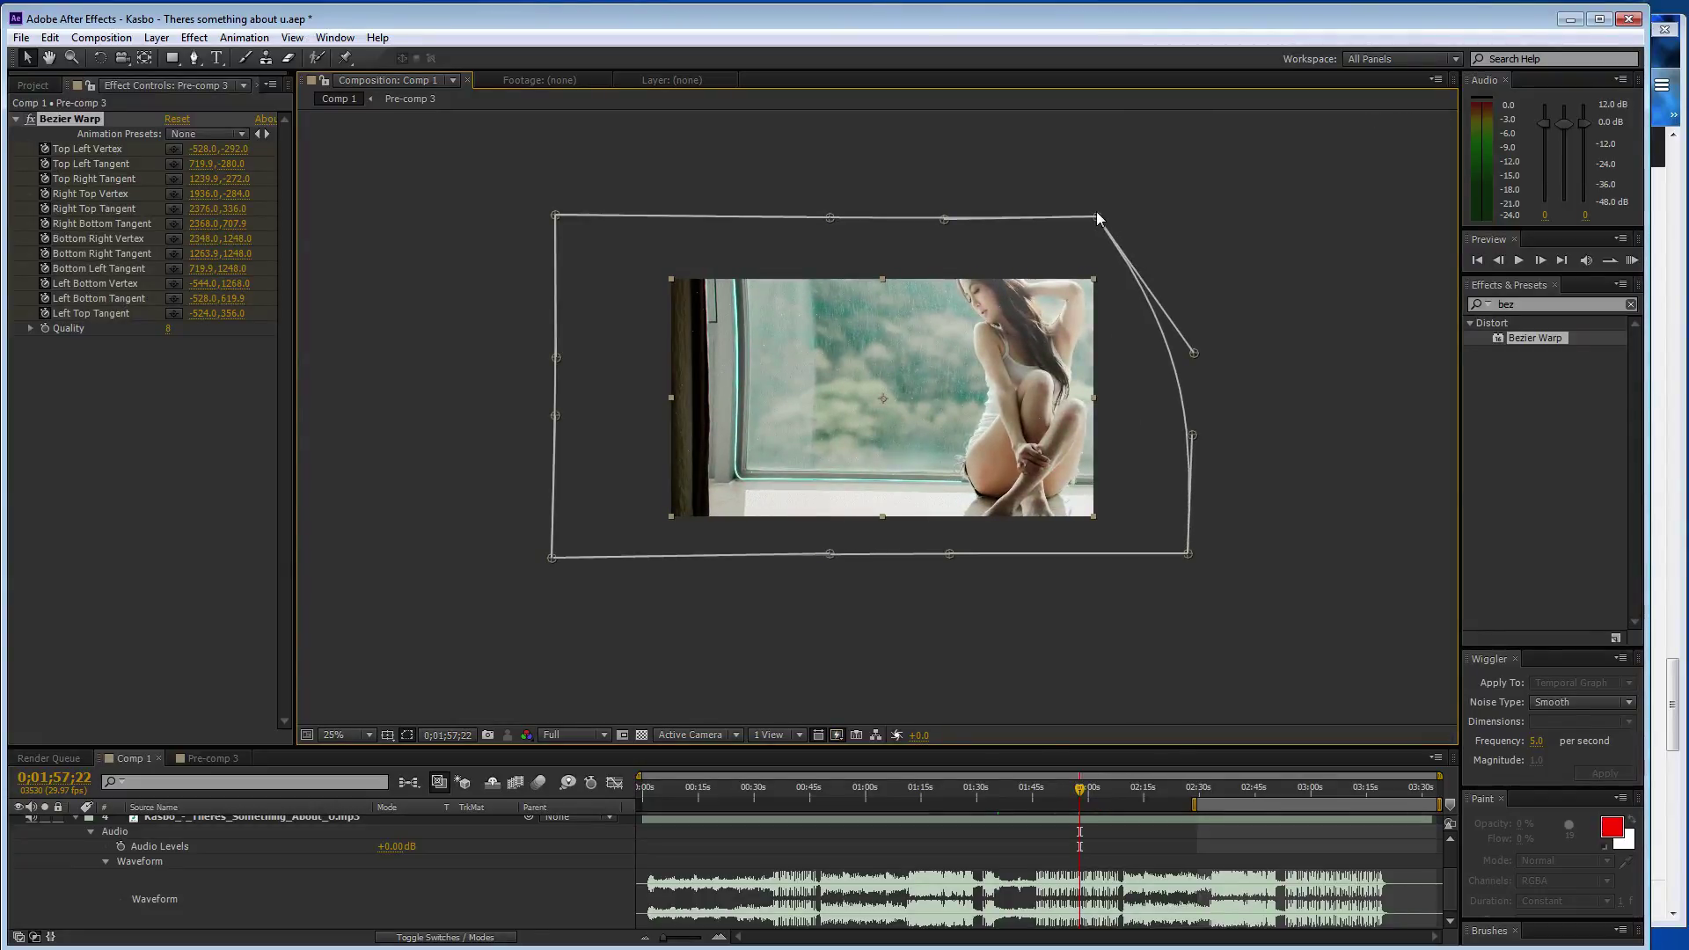
pyautogui.moveTo(1097, 217); pyautogui.dragTo(1192, 207)
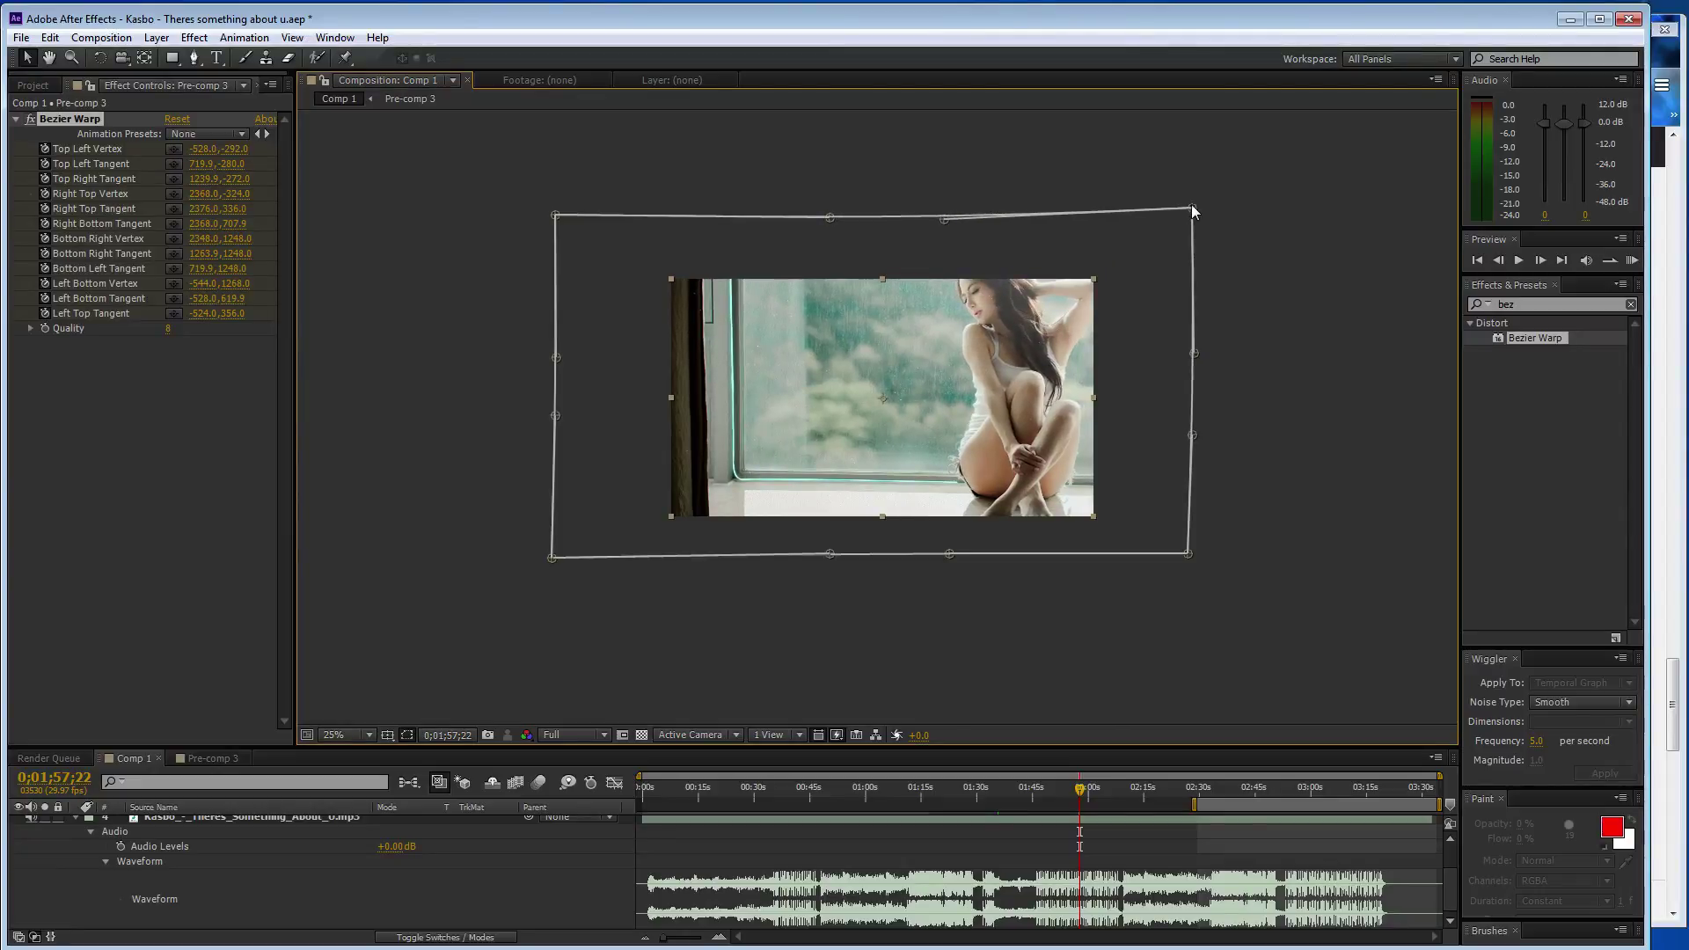
pyautogui.moveTo(1195, 350); pyautogui.dragTo(1193, 351)
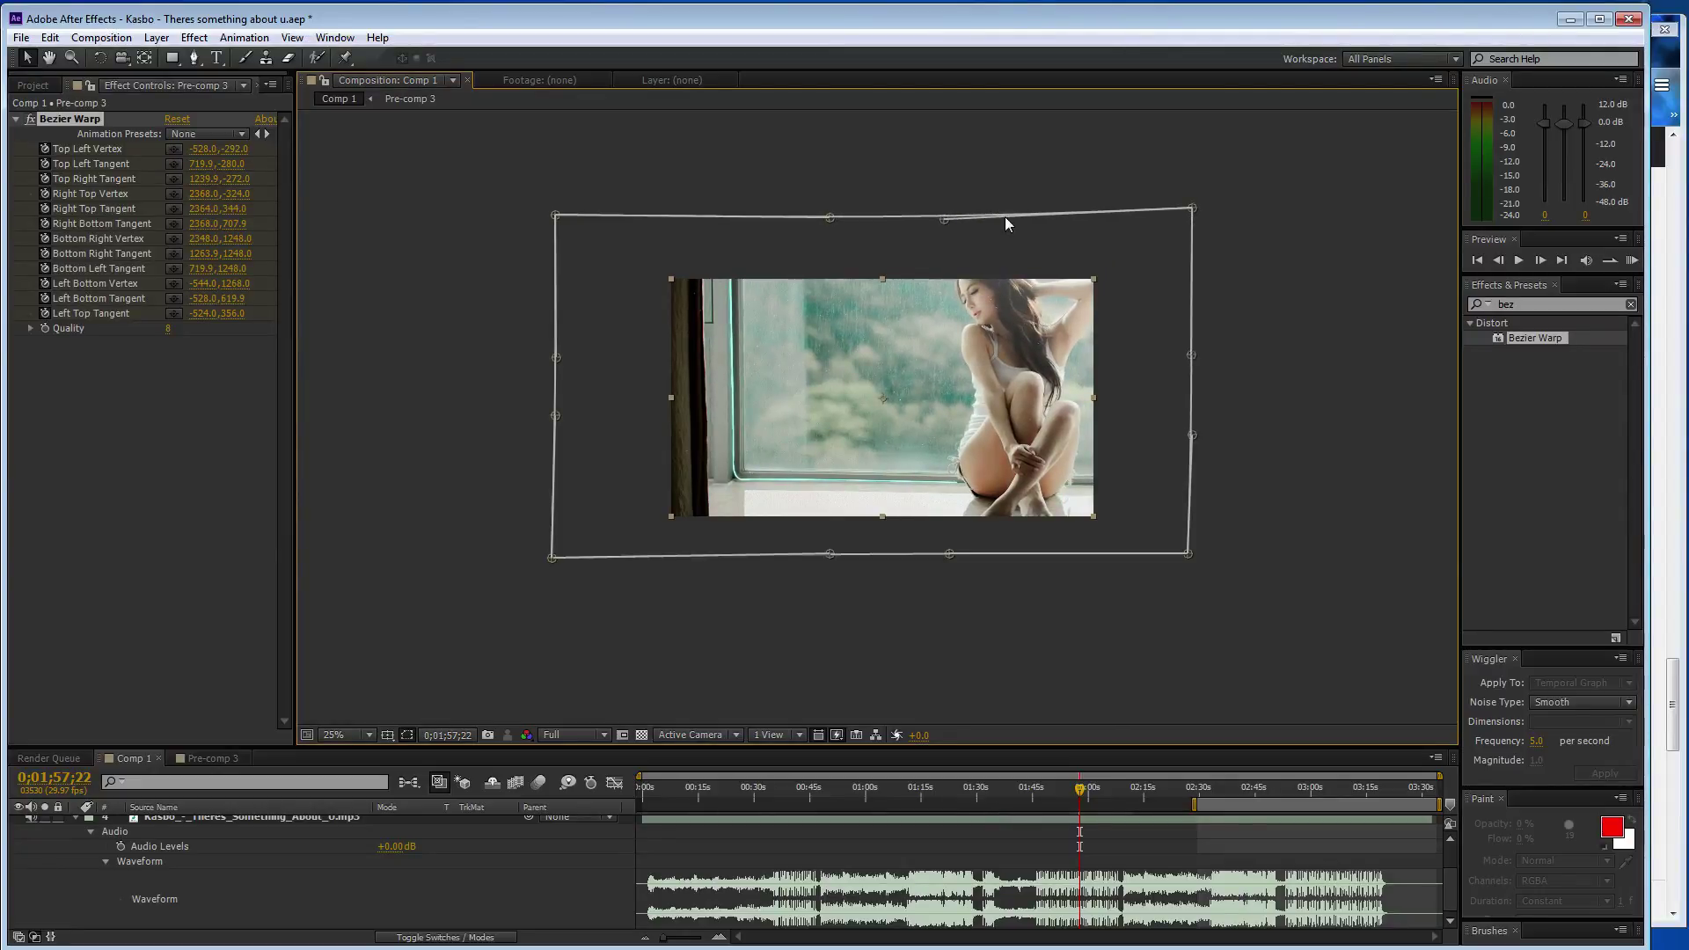
# - Straighten the warp's top edge with the Top Left Tangent at about 708, -296 and the Top Right Tangent at about 1216, -304
pyautogui.moveTo(941, 217); pyautogui.dragTo(938, 213)
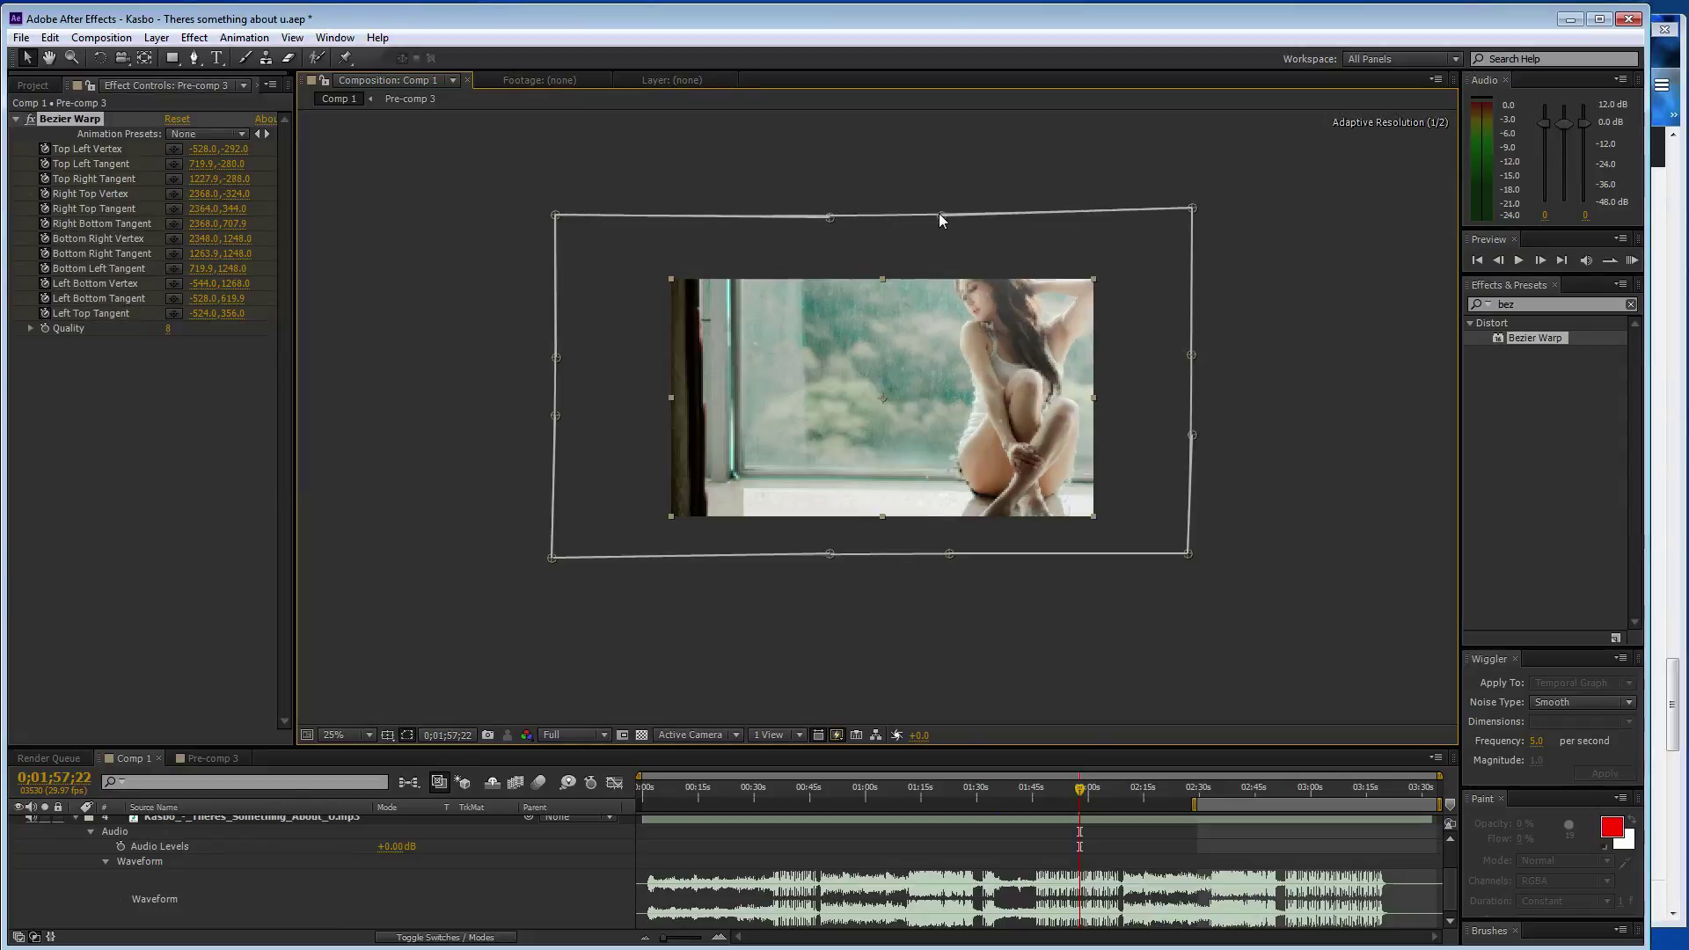
pyautogui.moveTo(835, 217); pyautogui.dragTo(829, 212)
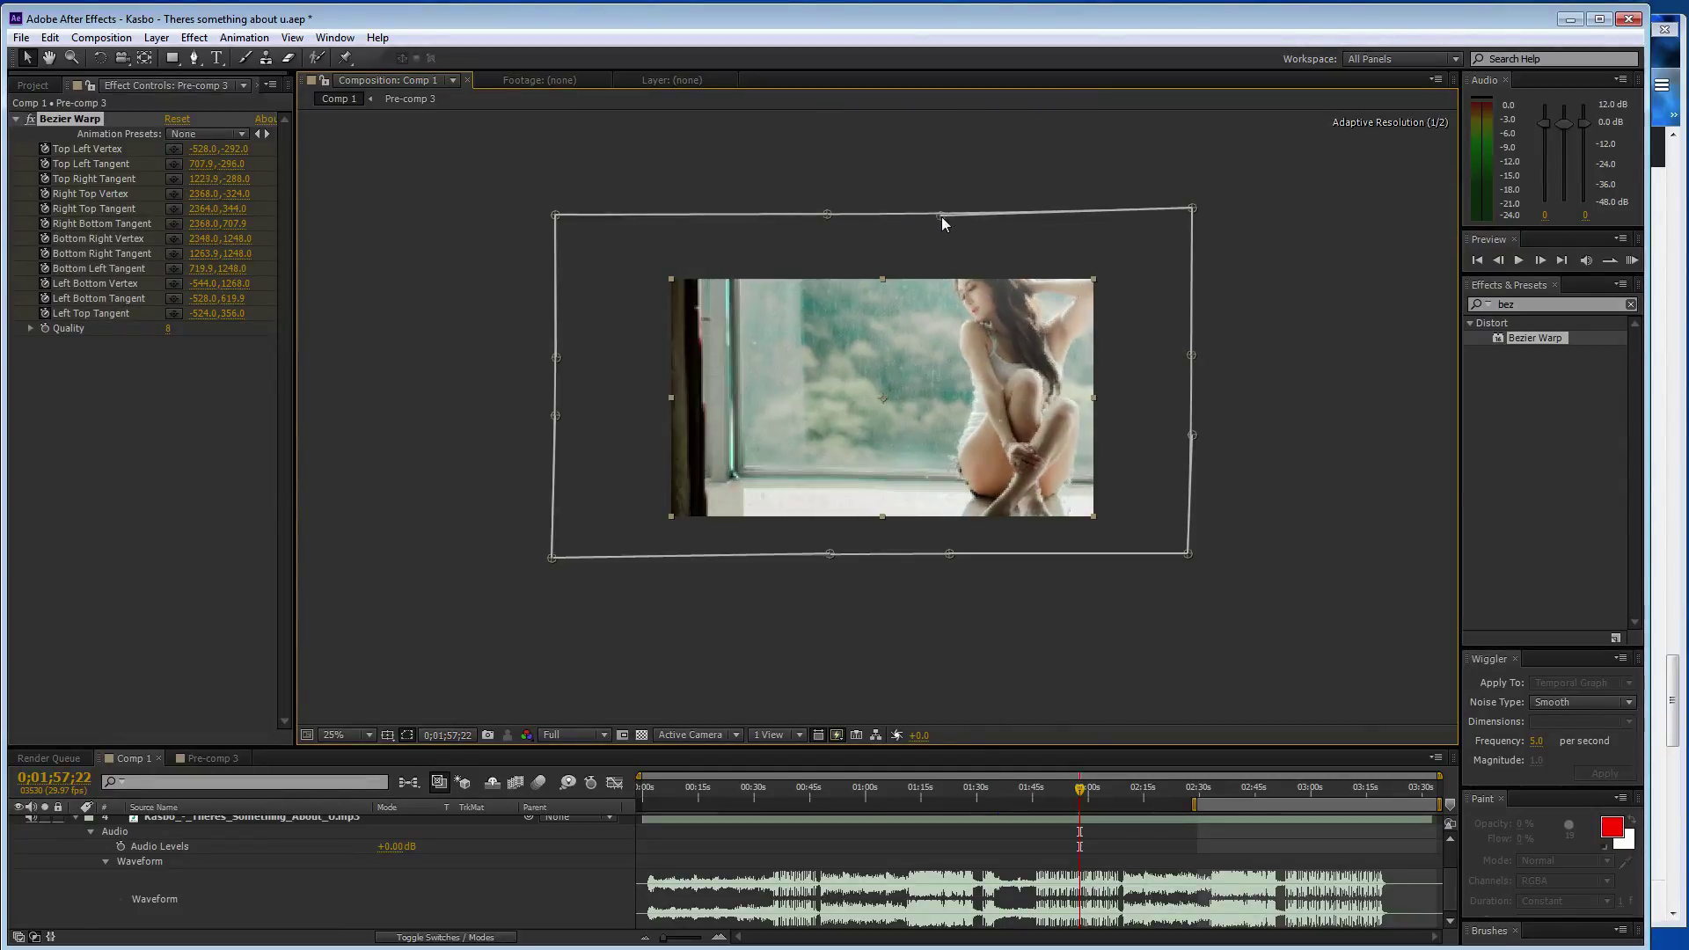
pyautogui.moveTo(941, 216); pyautogui.dragTo(939, 213)
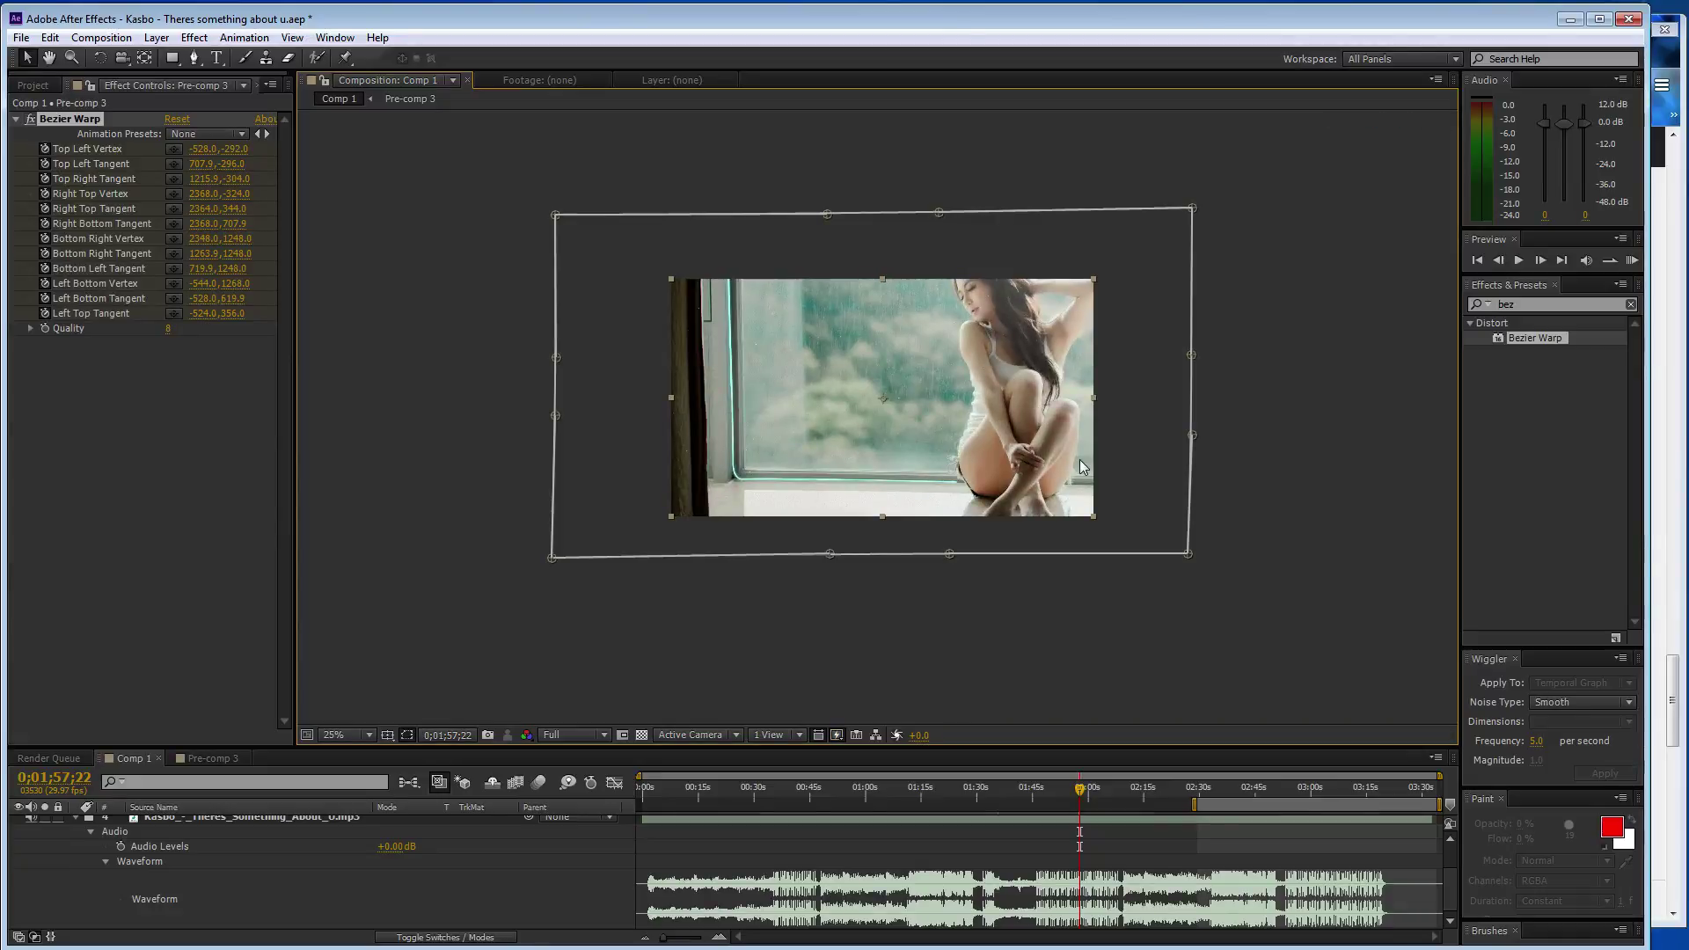
pyautogui.hotkey('ctrl', 'alt', 'f')
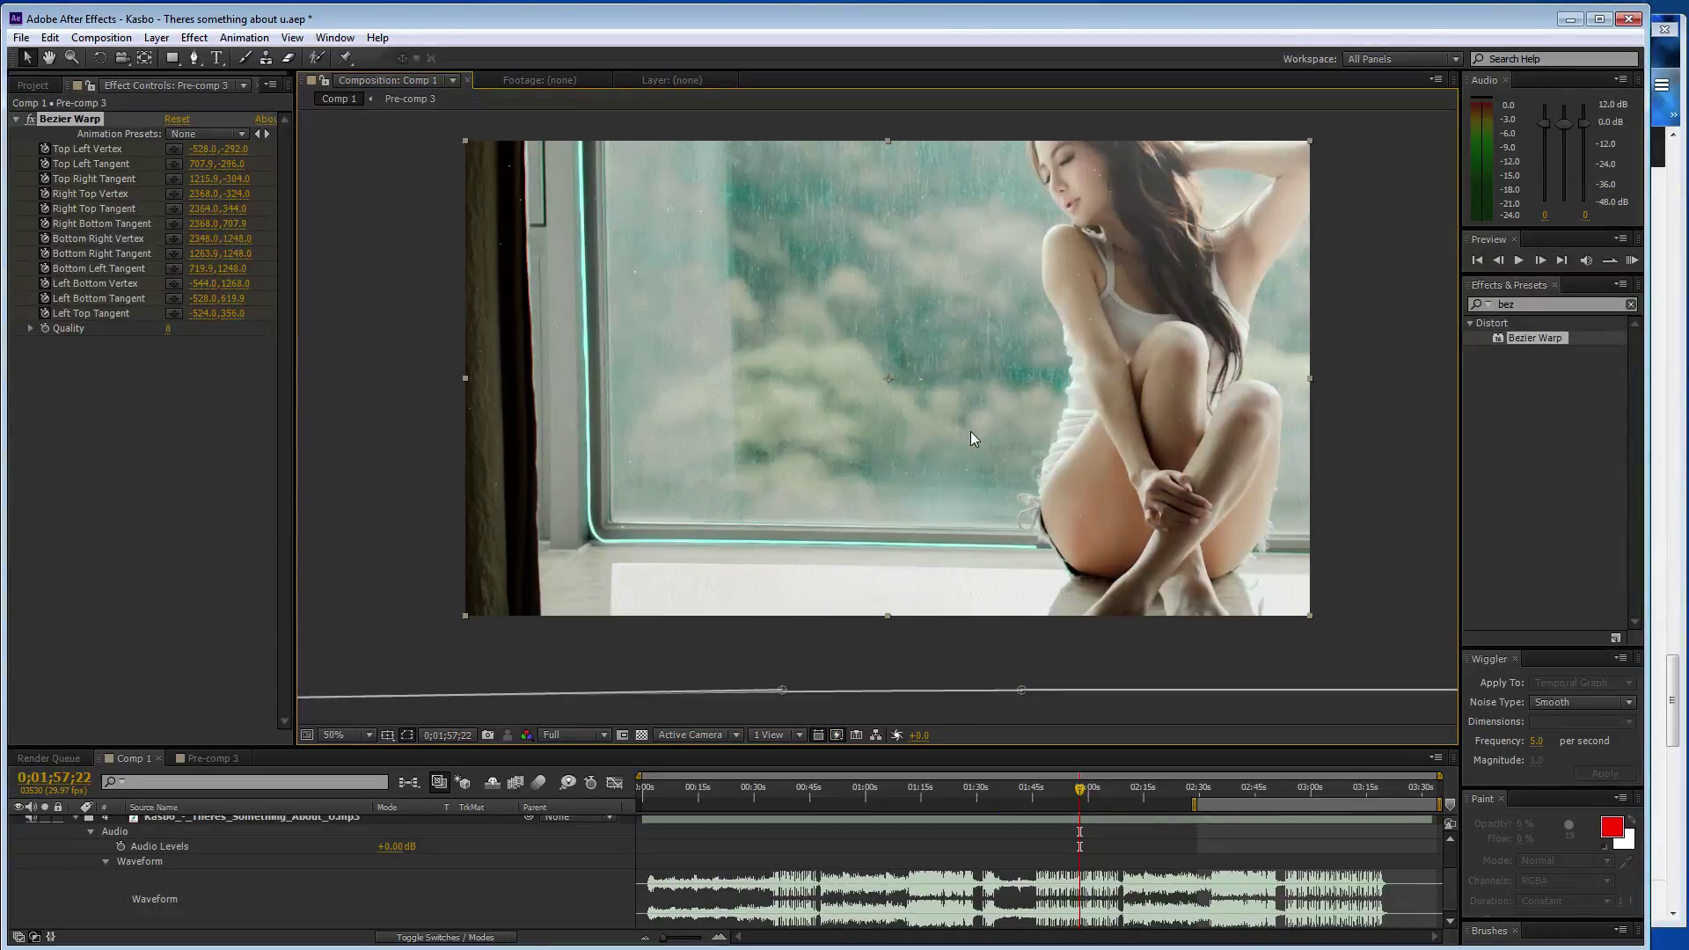
pyautogui.press(',')
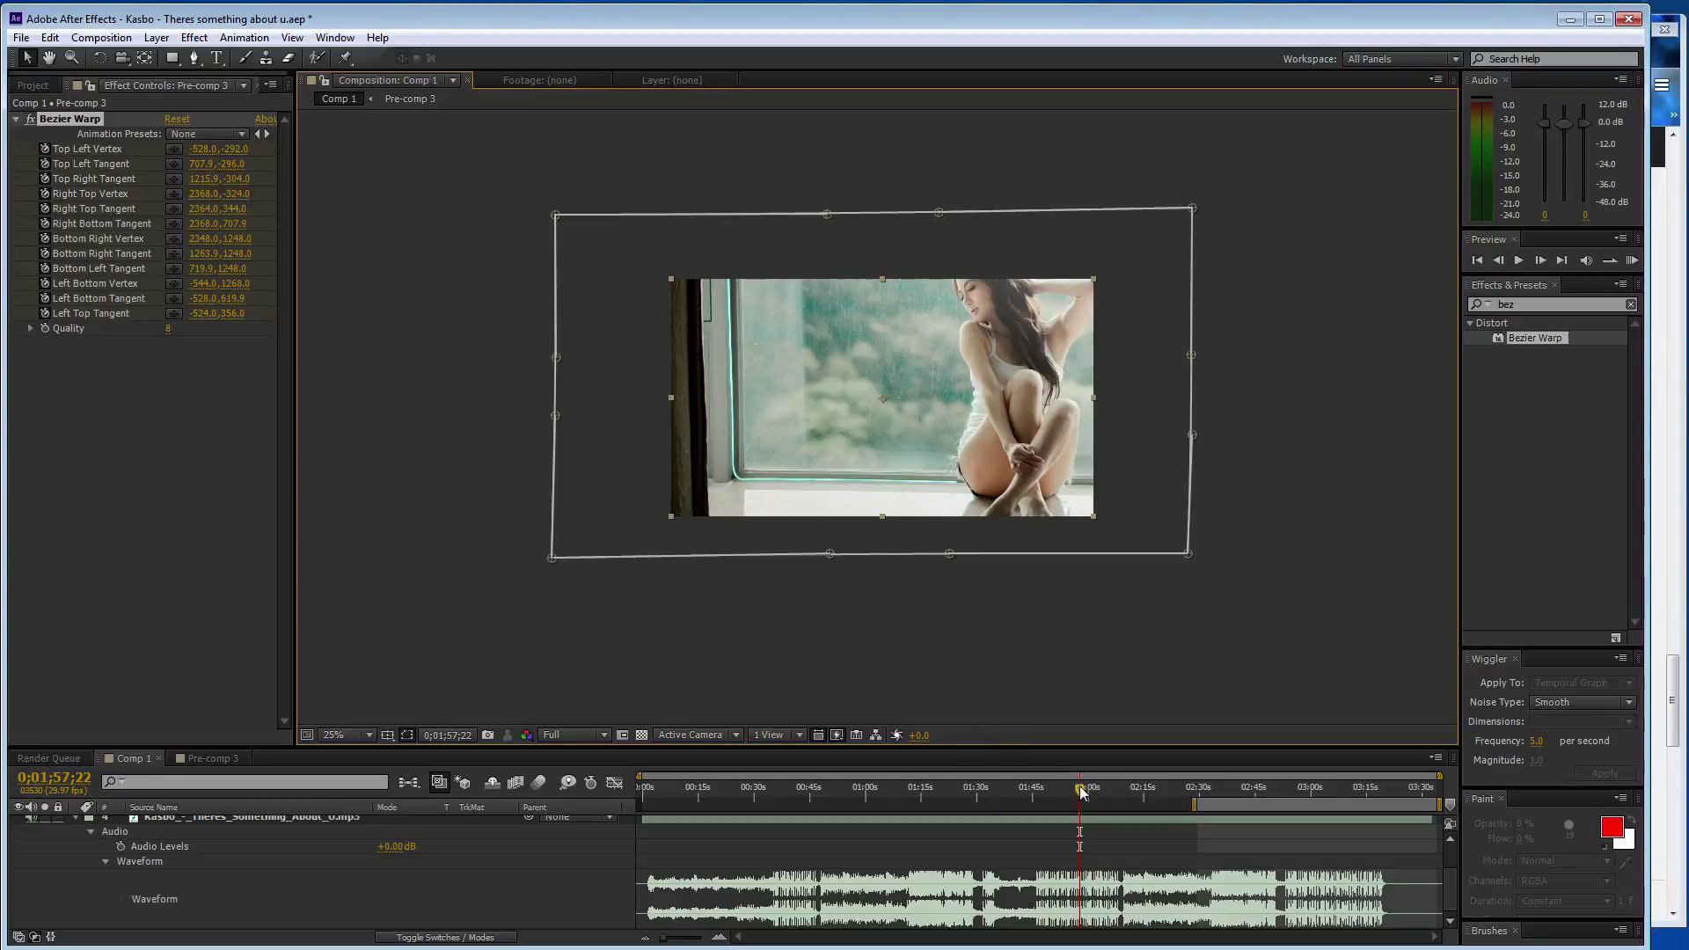
# - At 0;02;07;23, set the y values of Top Left Vertex to -292.1, Top Left Tangent to -296.1, Top Right Tangent to -304.1 and Right Top Vertex to -324.1
pyautogui.moveTo(1082, 794); pyautogui.dragTo(1119, 798)
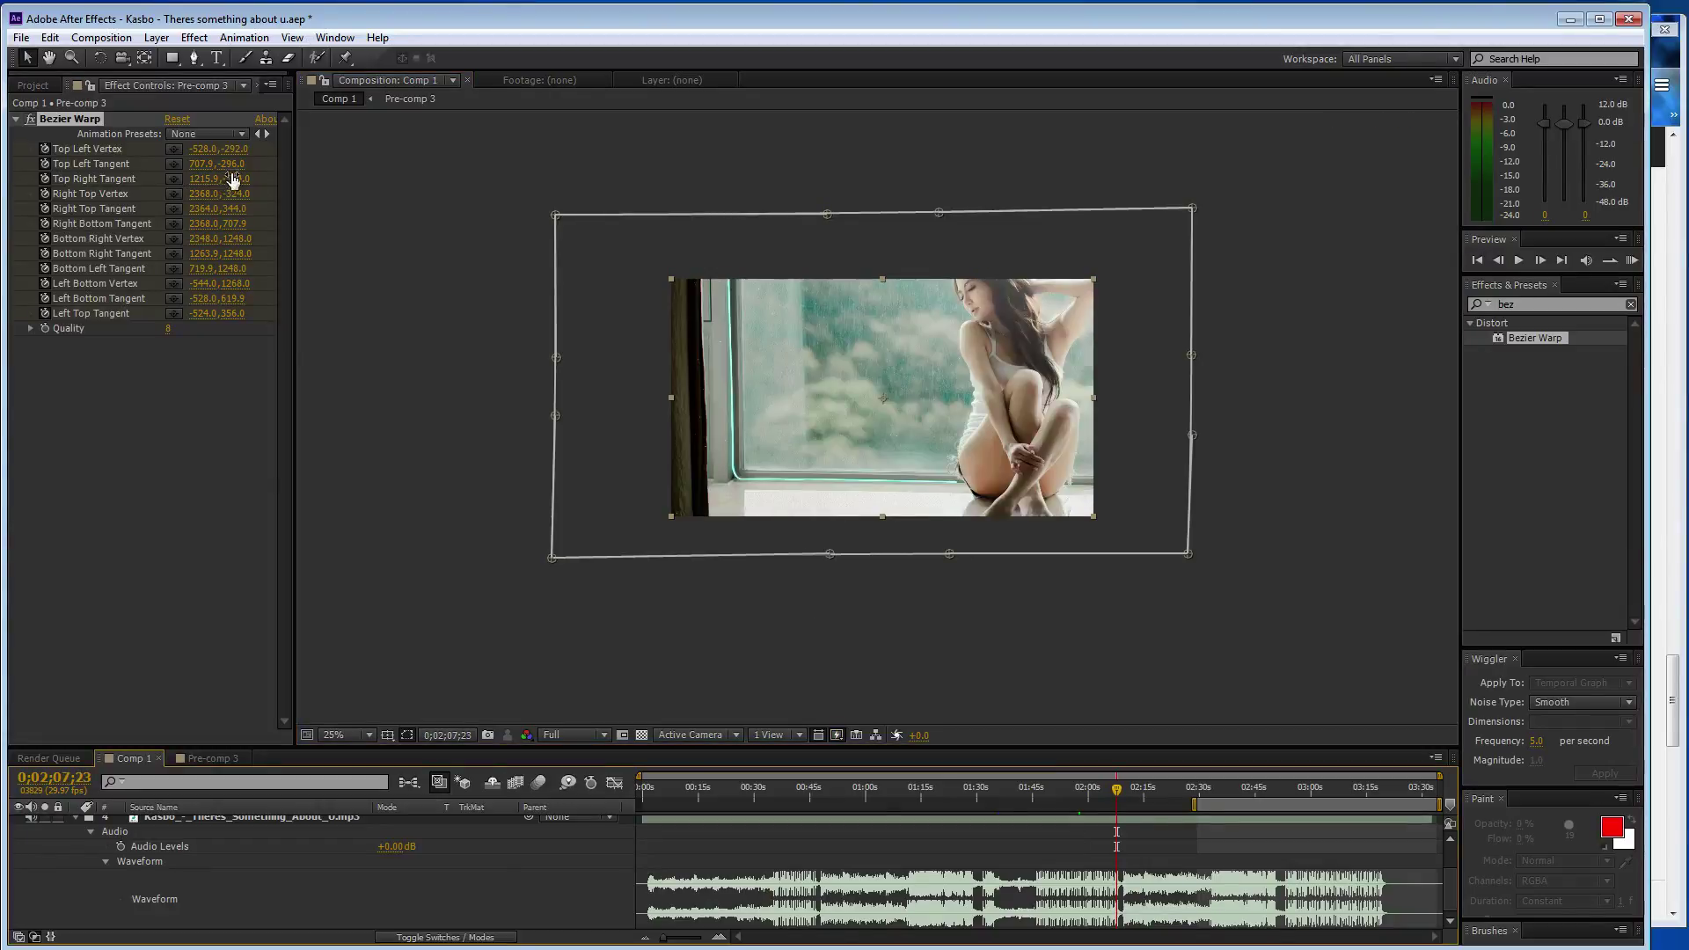
pyautogui.click(238, 149)
pyautogui.write('-29')
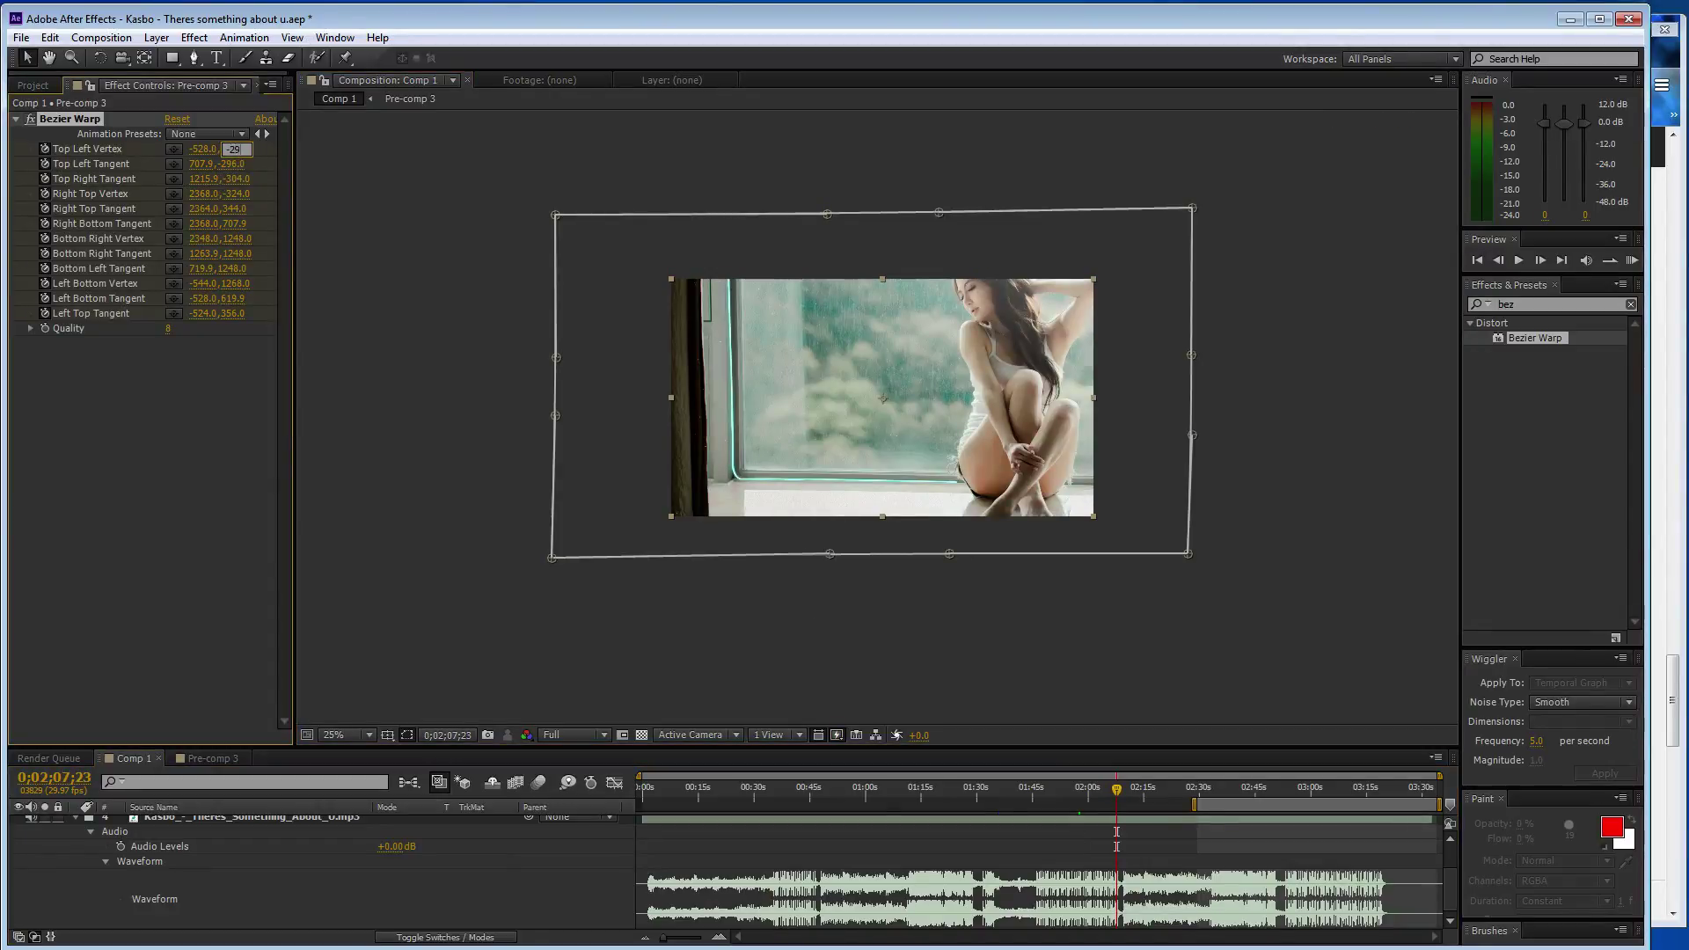
pyautogui.write('2.1')
pyautogui.press('Tab')
pyautogui.press('Tab')
pyautogui.write('-296.1')
pyautogui.press('Tab')
pyautogui.press('Tab')
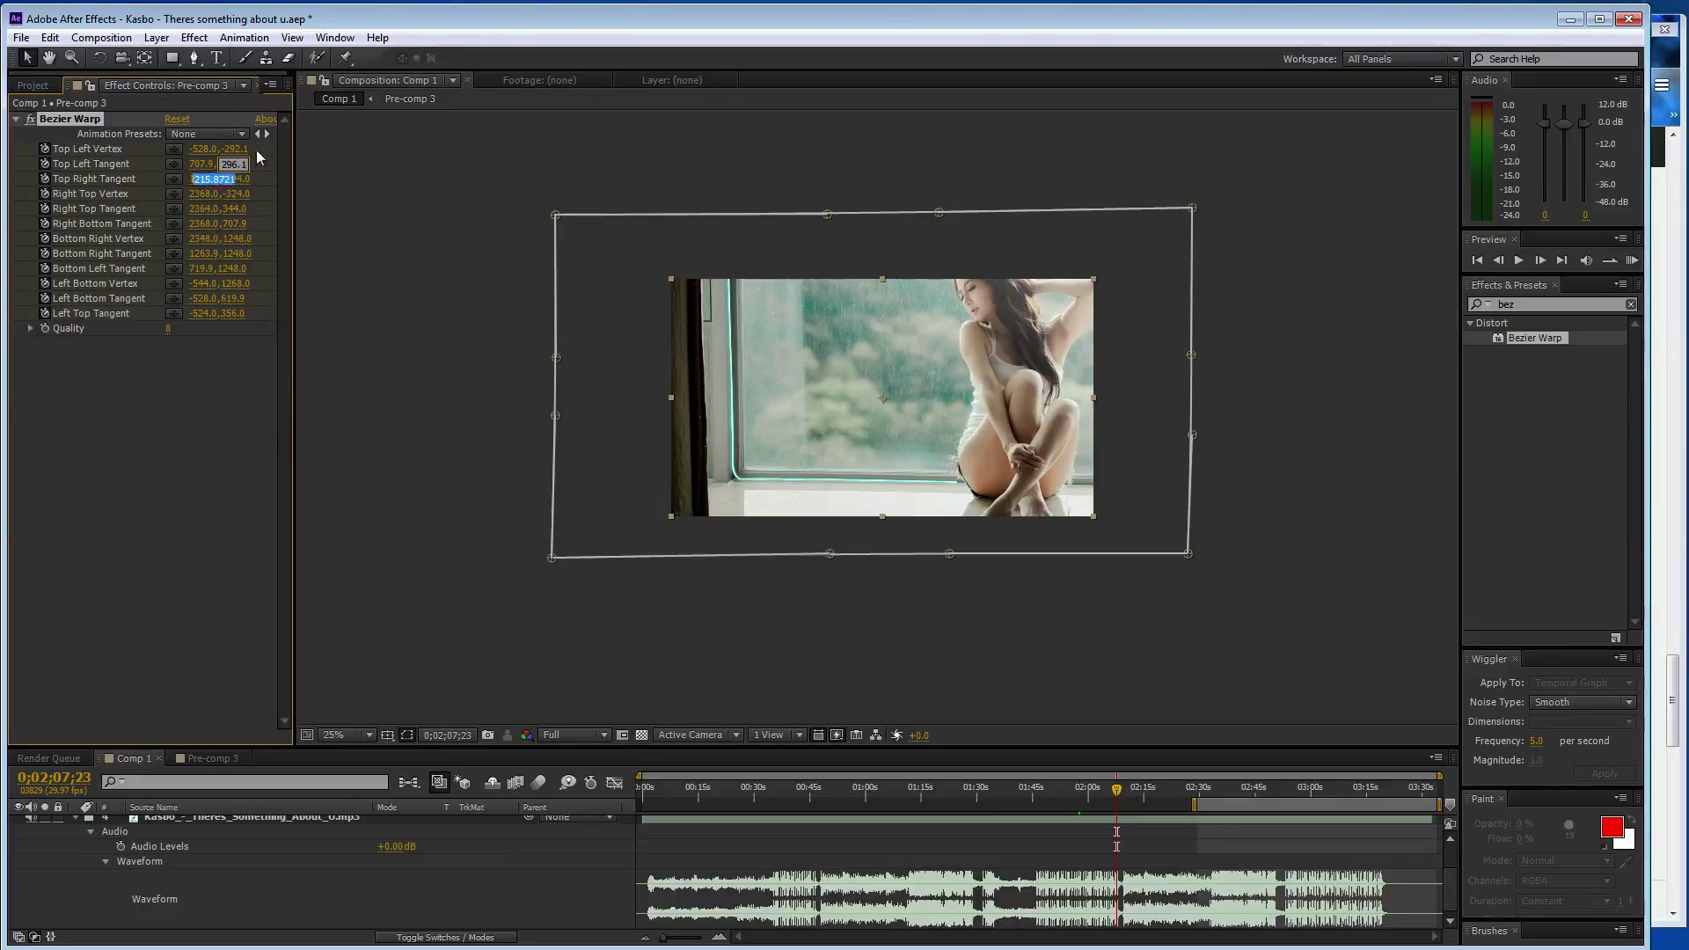
pyautogui.write('-304.1')
pyautogui.press('Tab')
pyautogui.press('Tab')
pyautogui.write('-324')
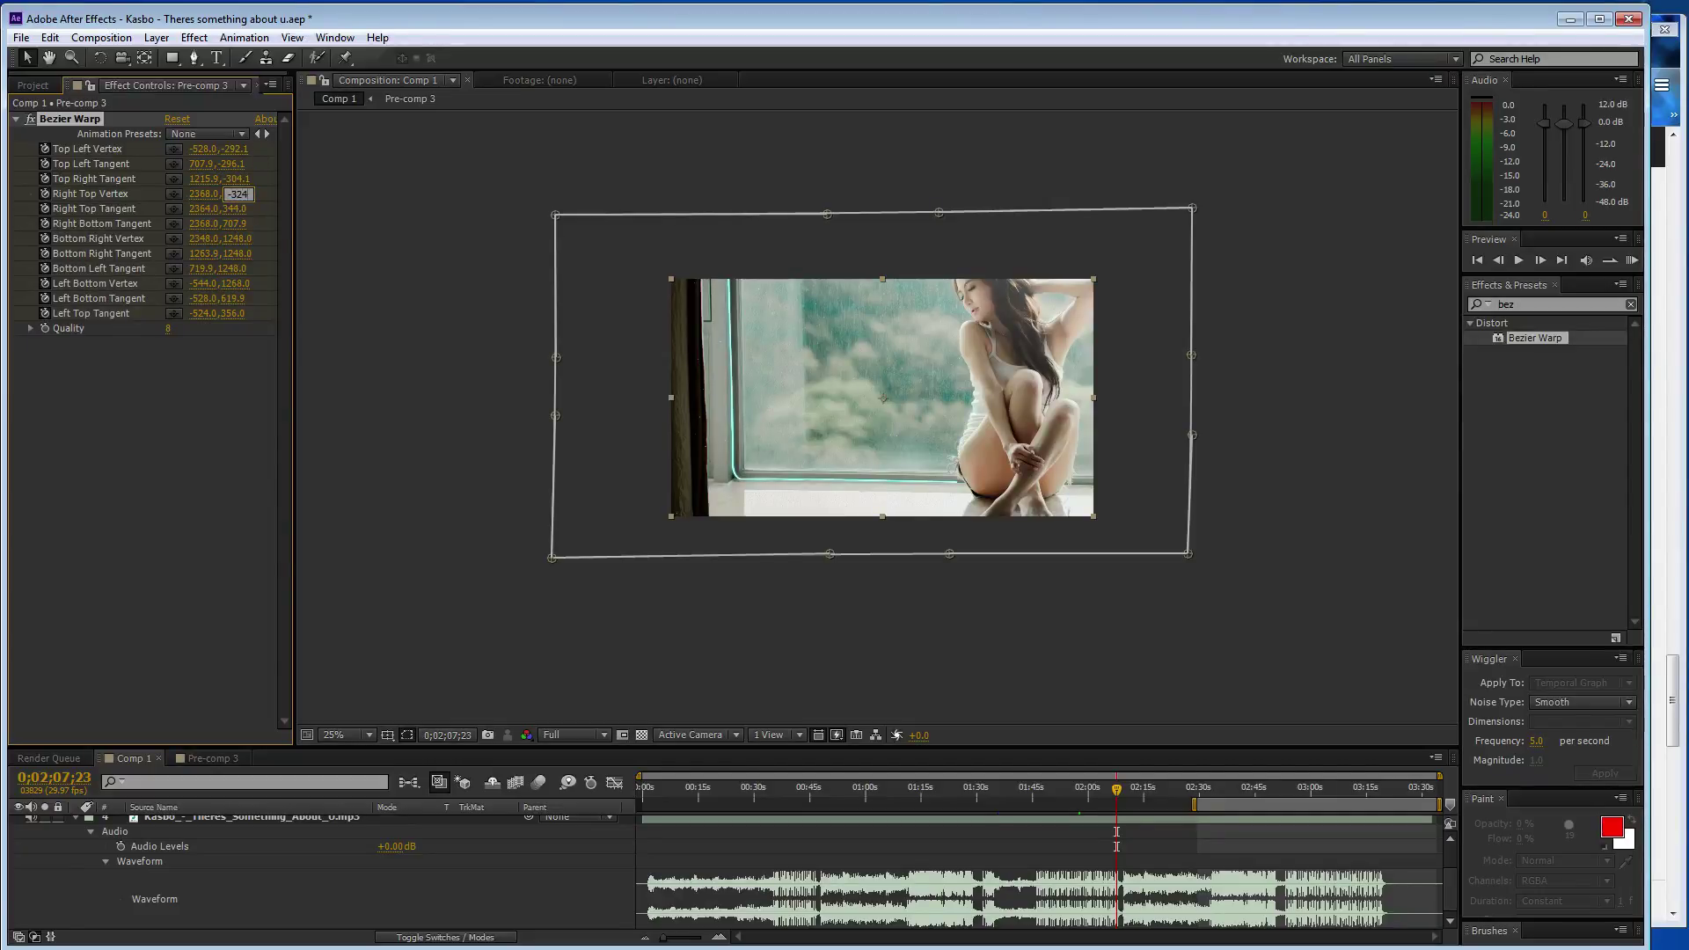
pyautogui.write('.1')
pyautogui.press('Tab')
pyautogui.press('Tab')
# - Set the y values of Right Top Tangent to 344.1, Right Bottom Tangent to 707.1 and Bottom Right Vertex to 1249.1
pyautogui.write('344.')
pyautogui.press('Tab')
pyautogui.press('Tab')
pyautogui.write('707.1')
pyautogui.press('Tab')
pyautogui.press('Tab')
pyautogui.write('1249.1')
pyautogui.press('Tab')
pyautogui.press('Tab')
# - Set the y values of both the Bottom Right Tangent and the Bottom Left Tangent to 1248.1
pyautogui.write('1248.')
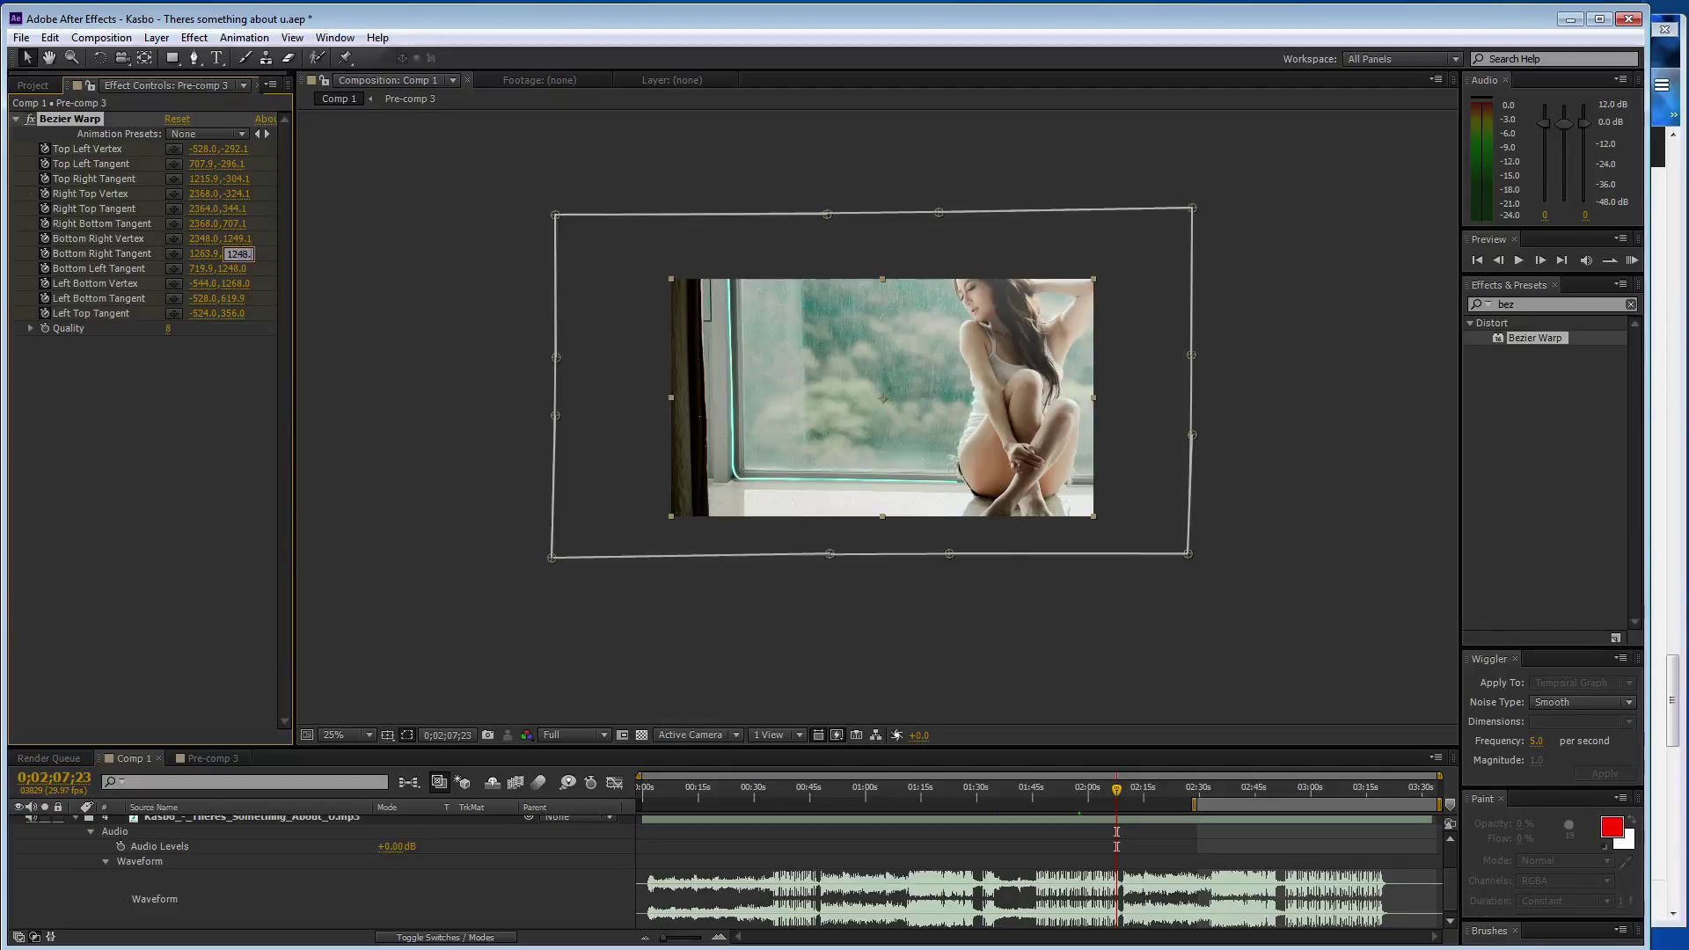
pyautogui.write('1')
pyautogui.press('Tab')
pyautogui.press('Tab')
pyautogui.write('1248.1')
pyautogui.press('Tab')
pyautogui.press('Tab')
# - Set the y values of Left Bottom Vertex to 1268.1, Left Bottom Tangent to 619.1 and Left Top Tangent to 355.1
pyautogui.write('1268.1')
pyautogui.press('Tab')
pyautogui.press('Tab')
pyautogui.write('619.1')
pyautogui.press('Tab')
pyautogui.press('Tab')
pyautogui.write('355.1')
pyautogui.press('Return')
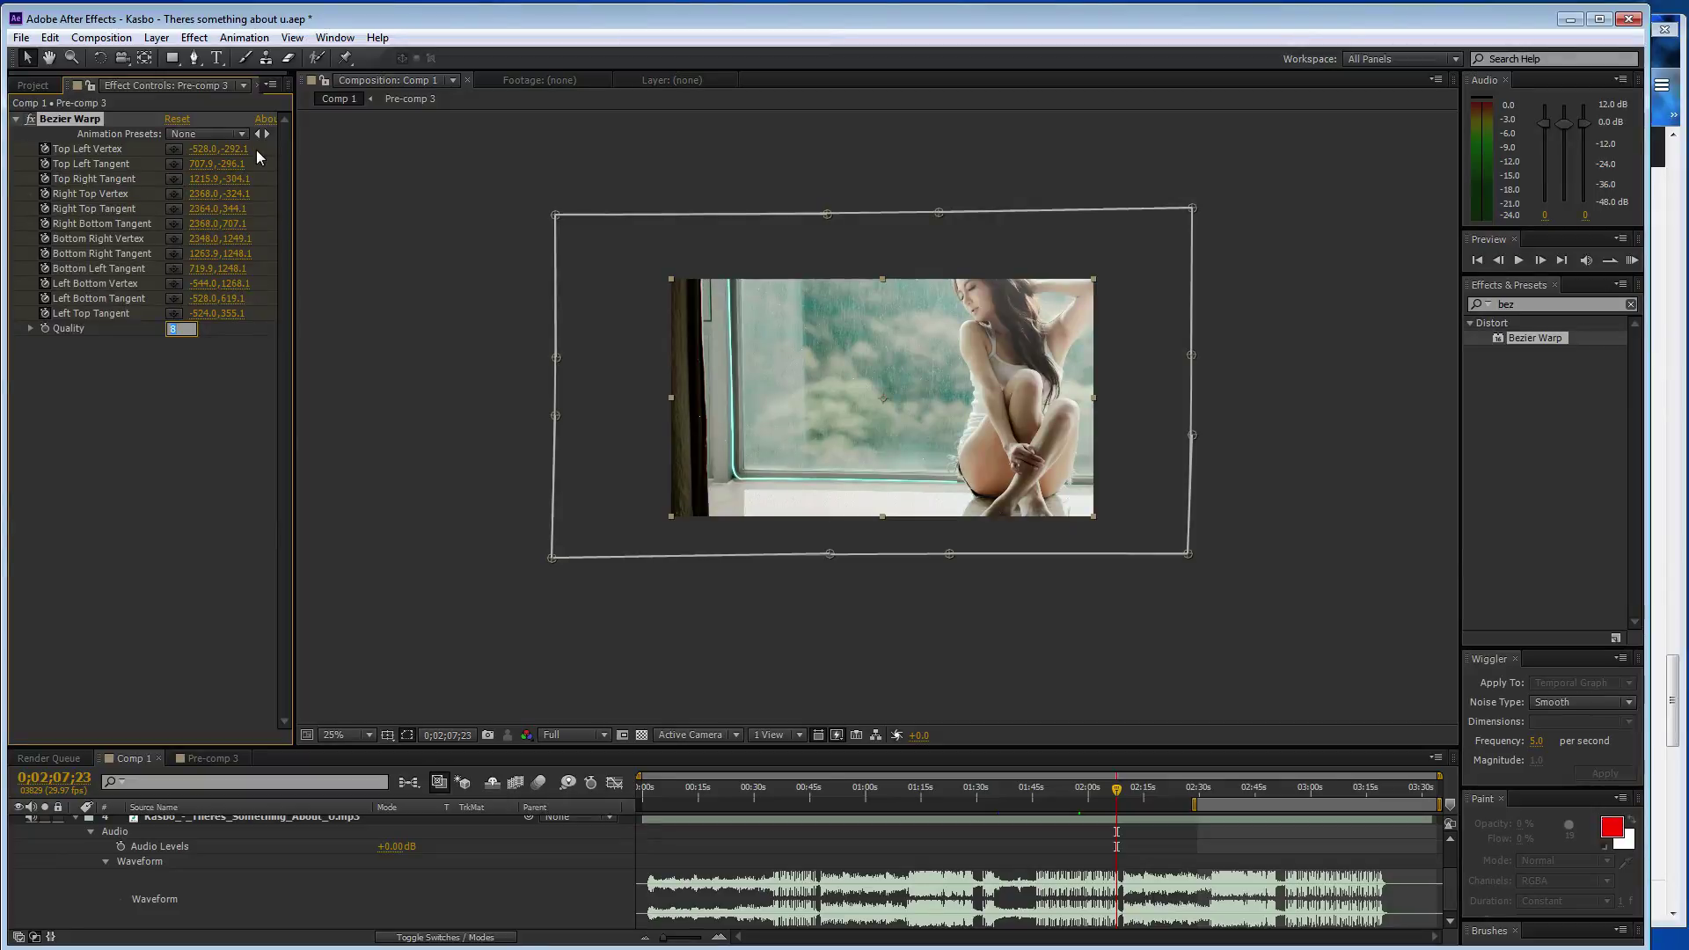
pyautogui.click(504, 682)
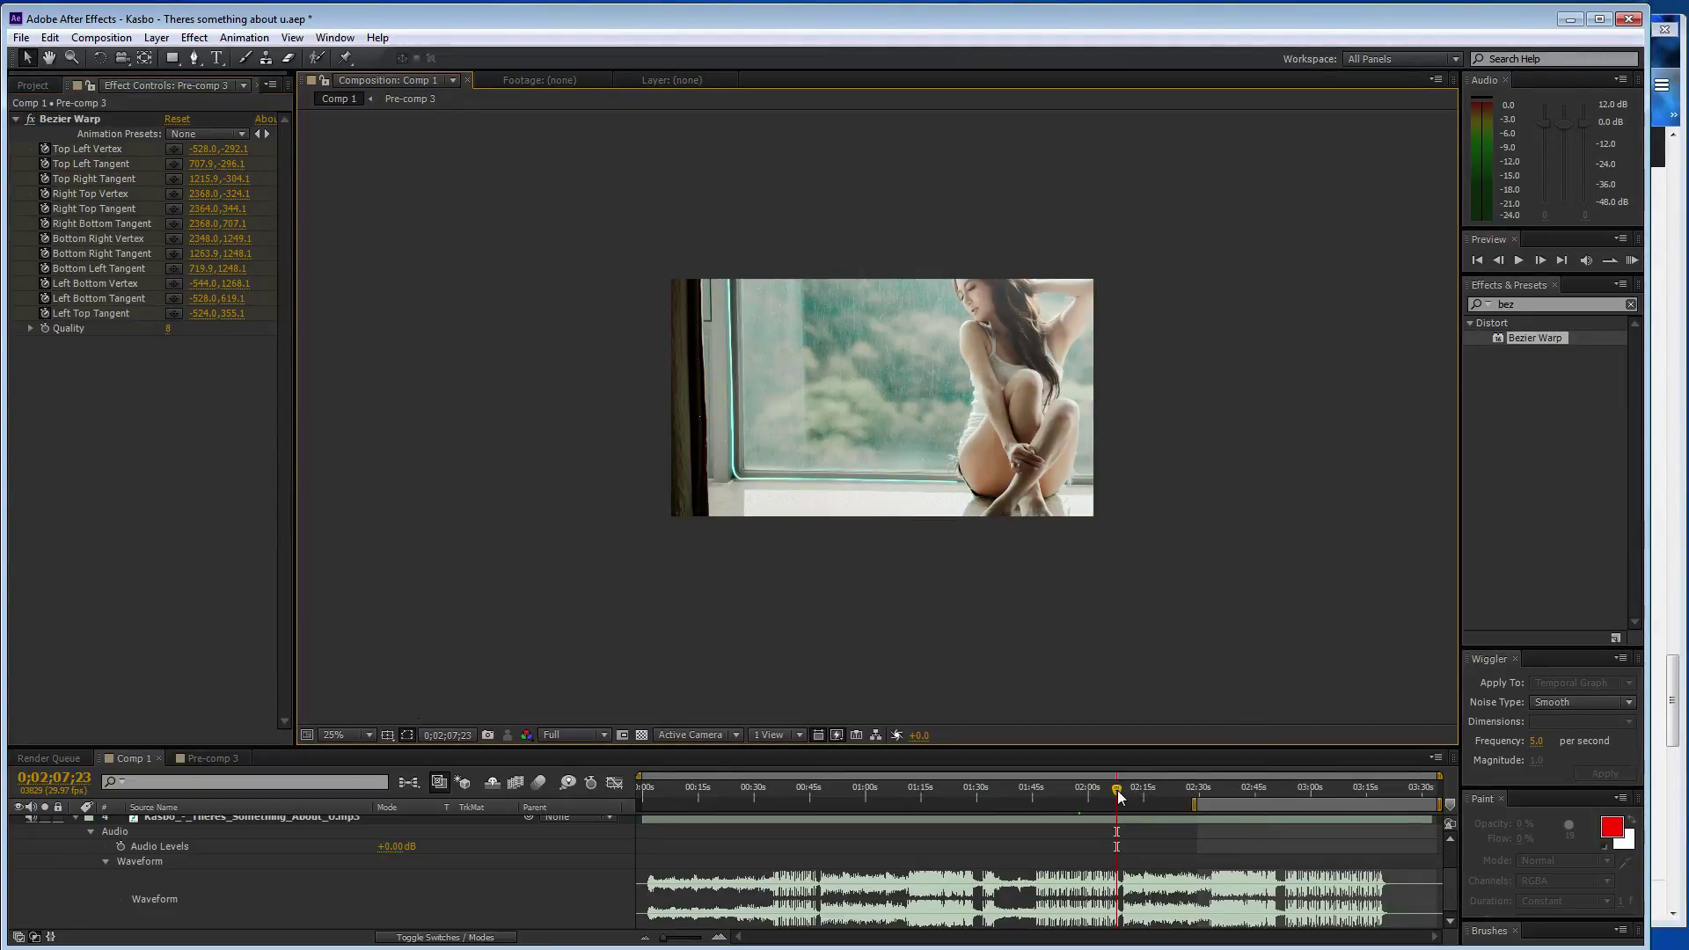
# - At 0;02;31;13, set the Top Left Vertex's x value to 0
pyautogui.moveTo(1117, 790); pyautogui.dragTo(1205, 799)
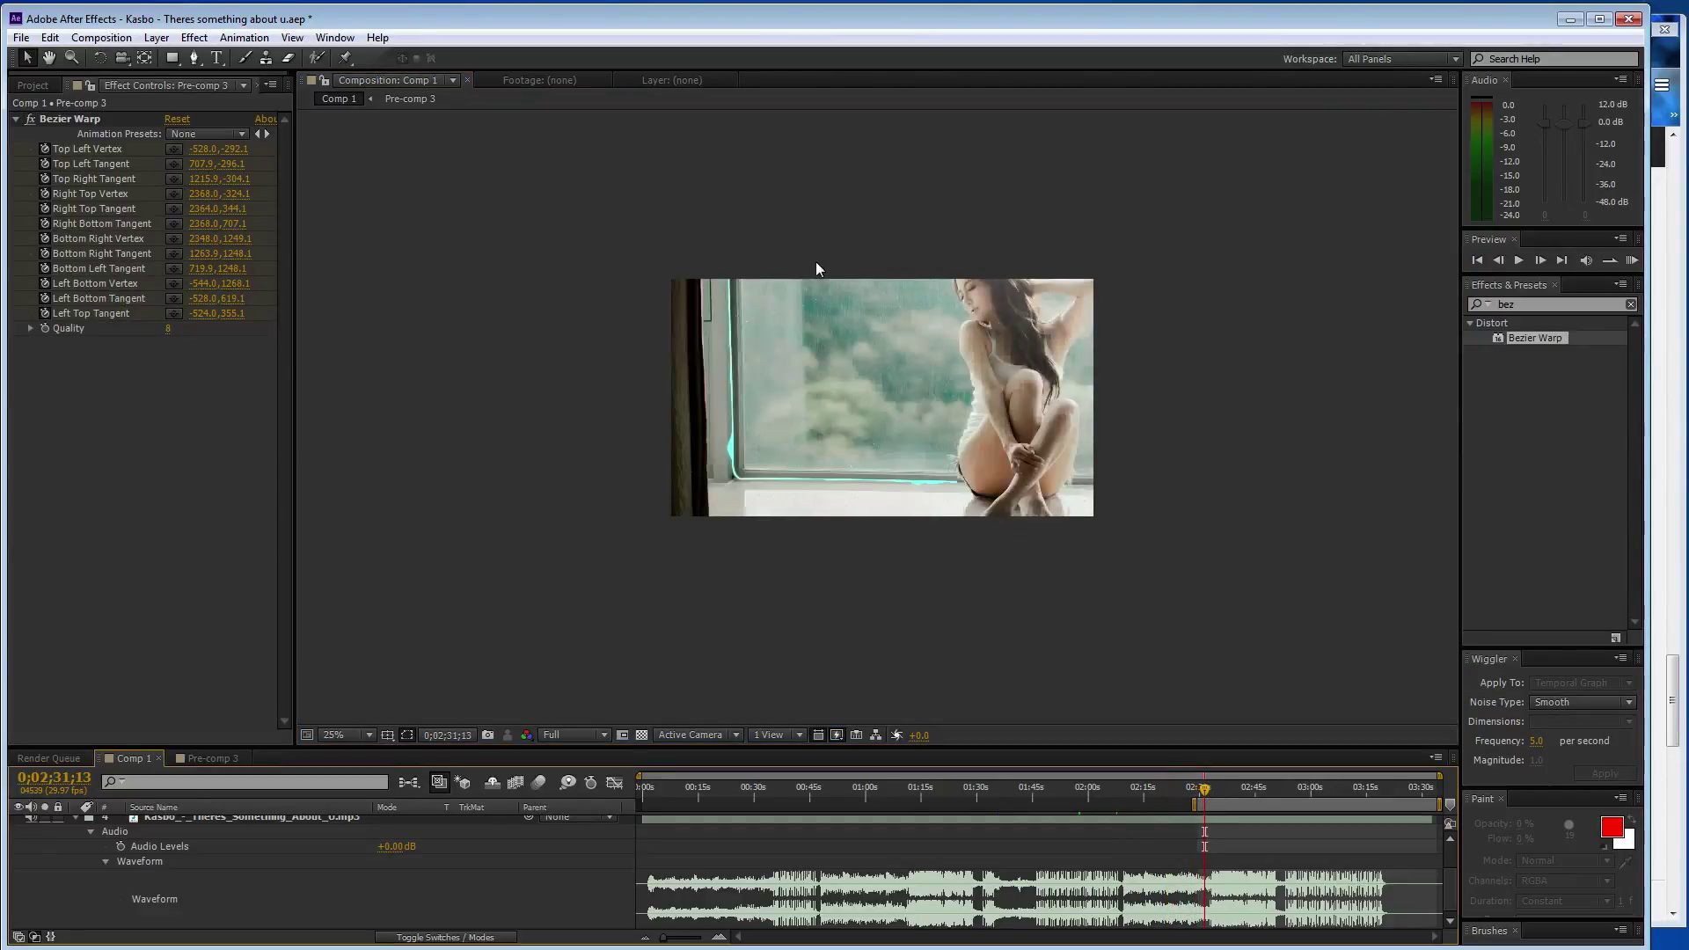
pyautogui.click(205, 148)
pyautogui.write('0')
pyautogui.press('Tab')
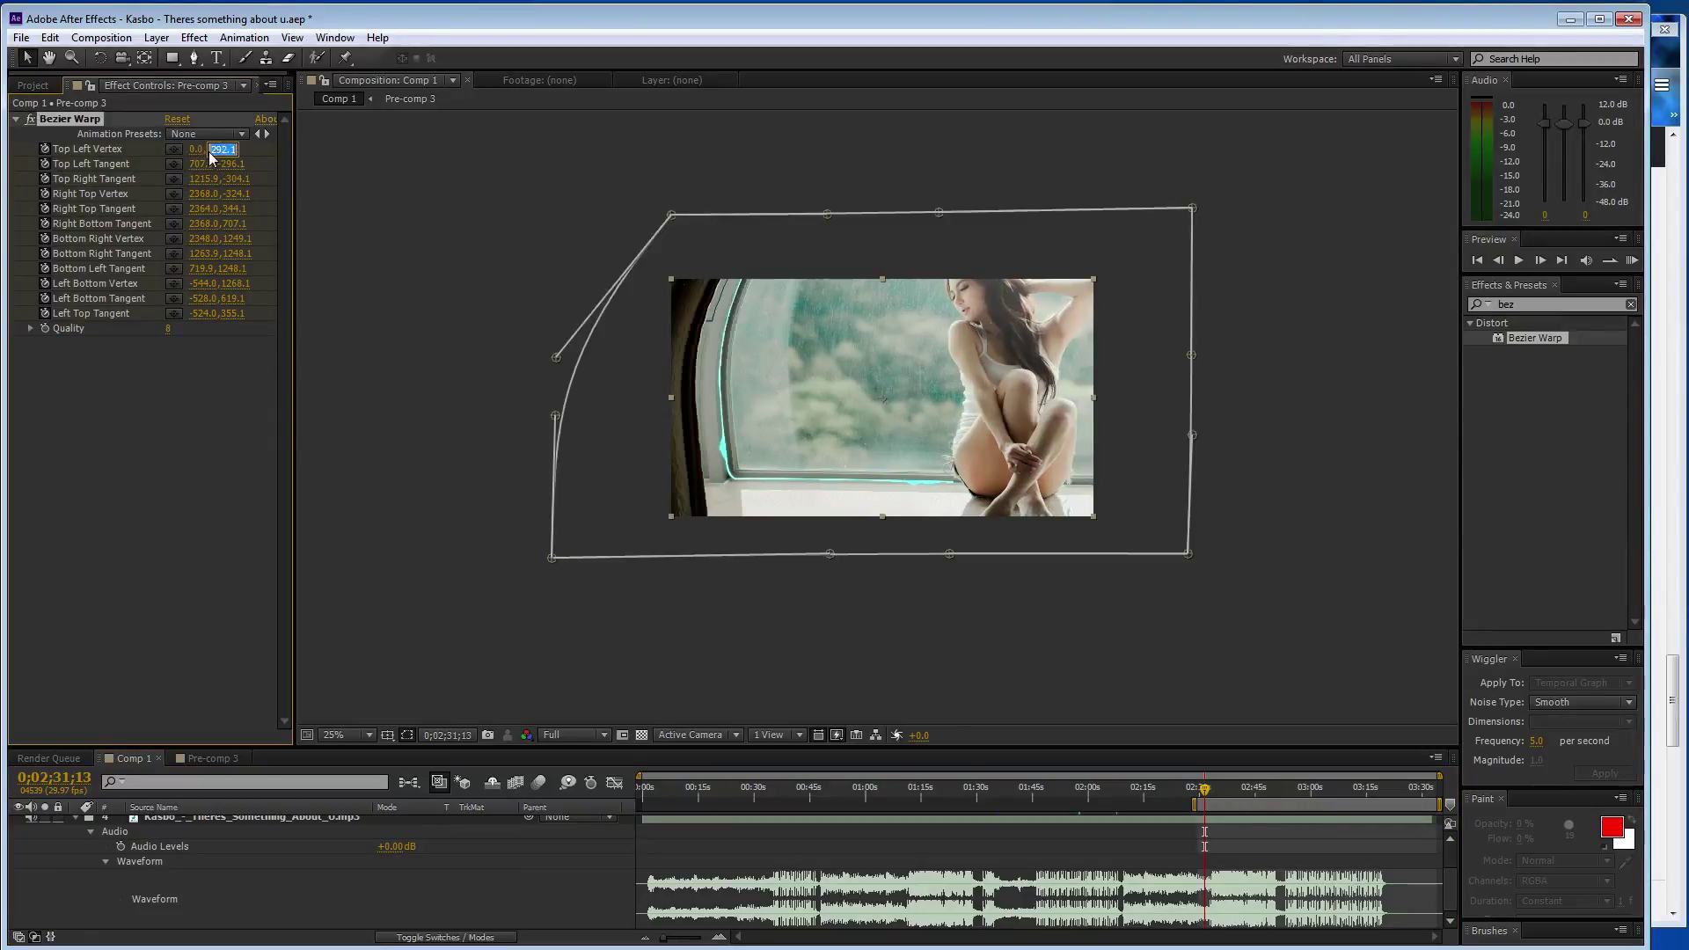
pyautogui.click(1671, 136)
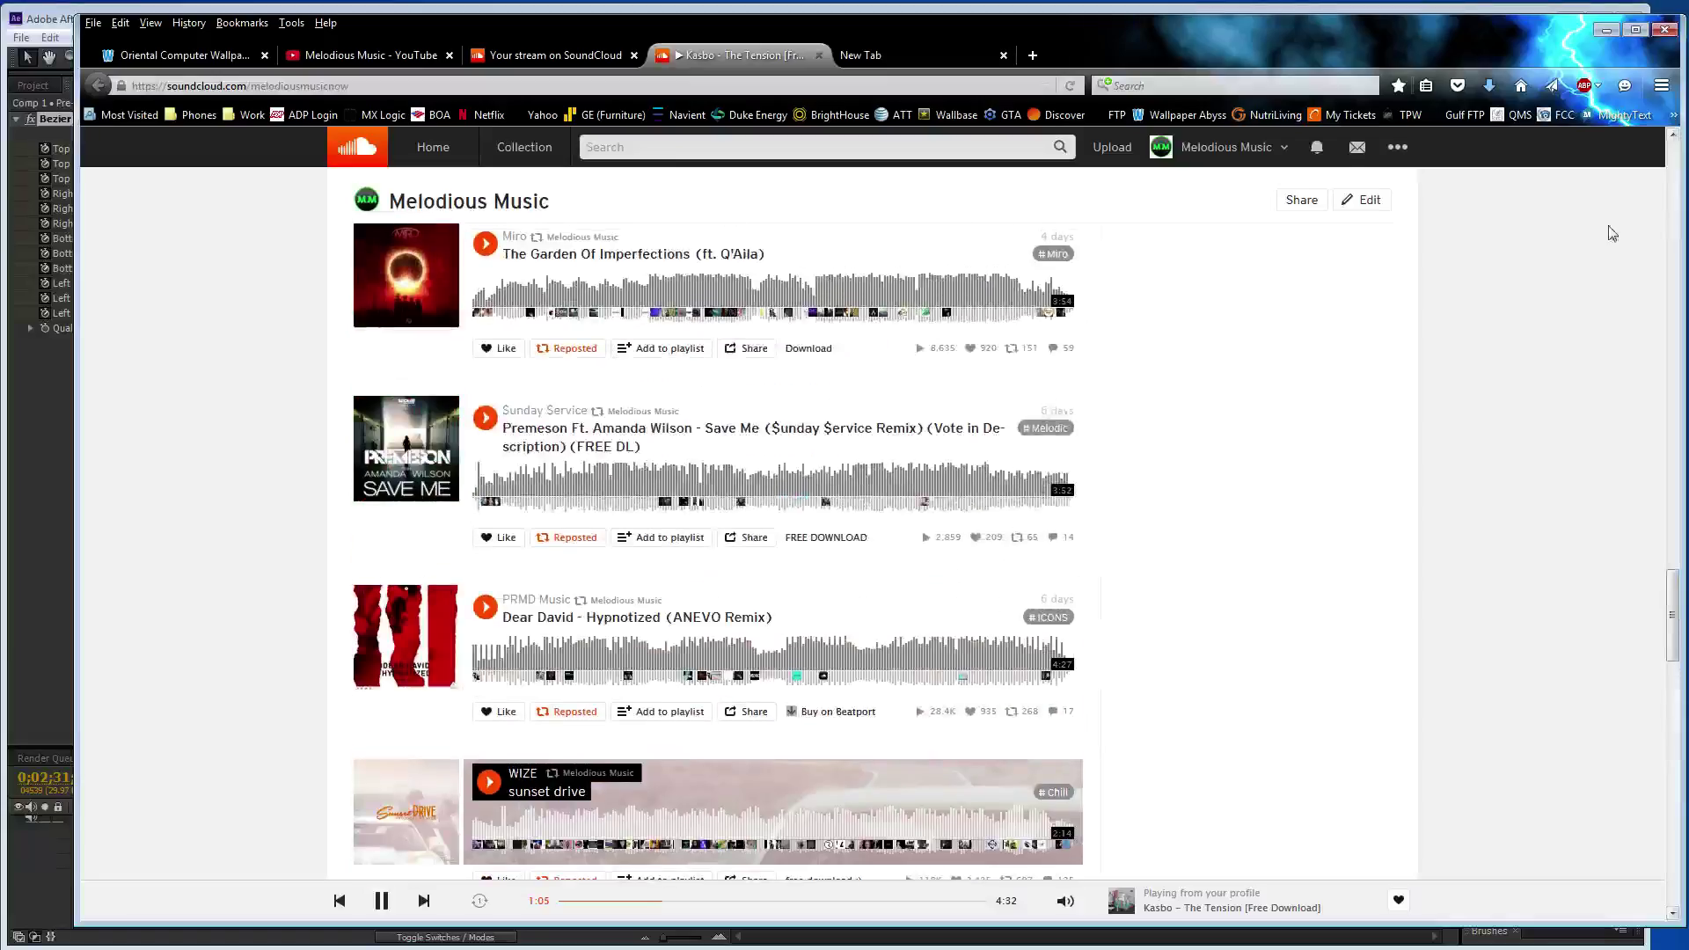
pyautogui.scroll(-15, 1399, 445)
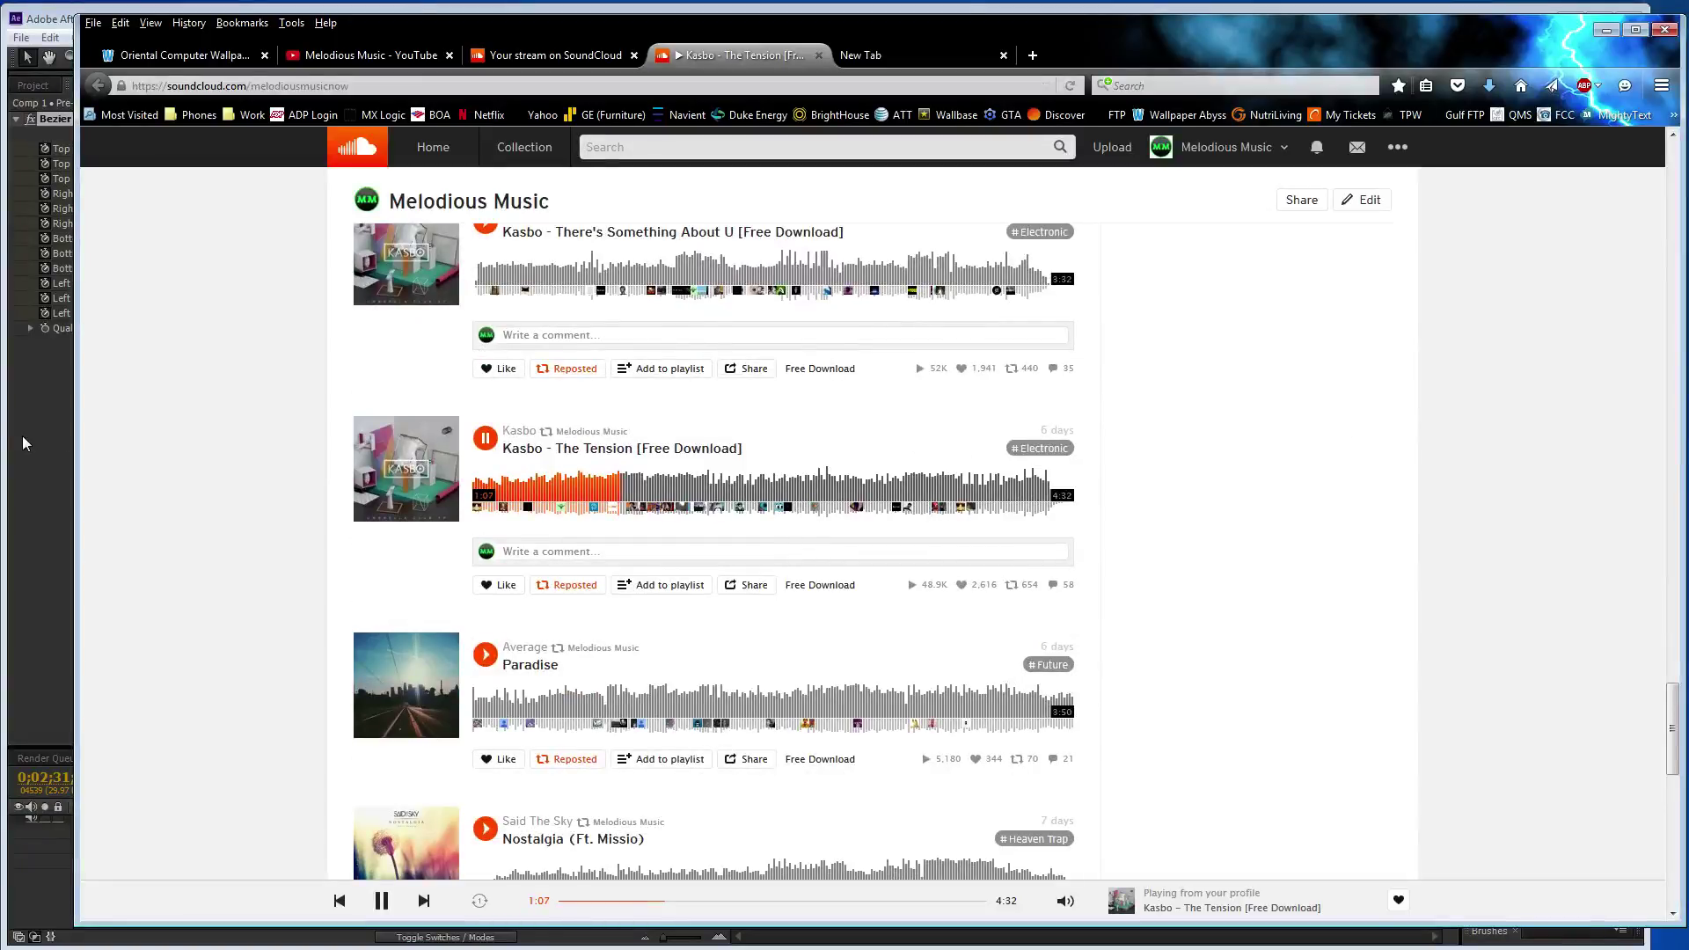
pyautogui.click(23, 443)
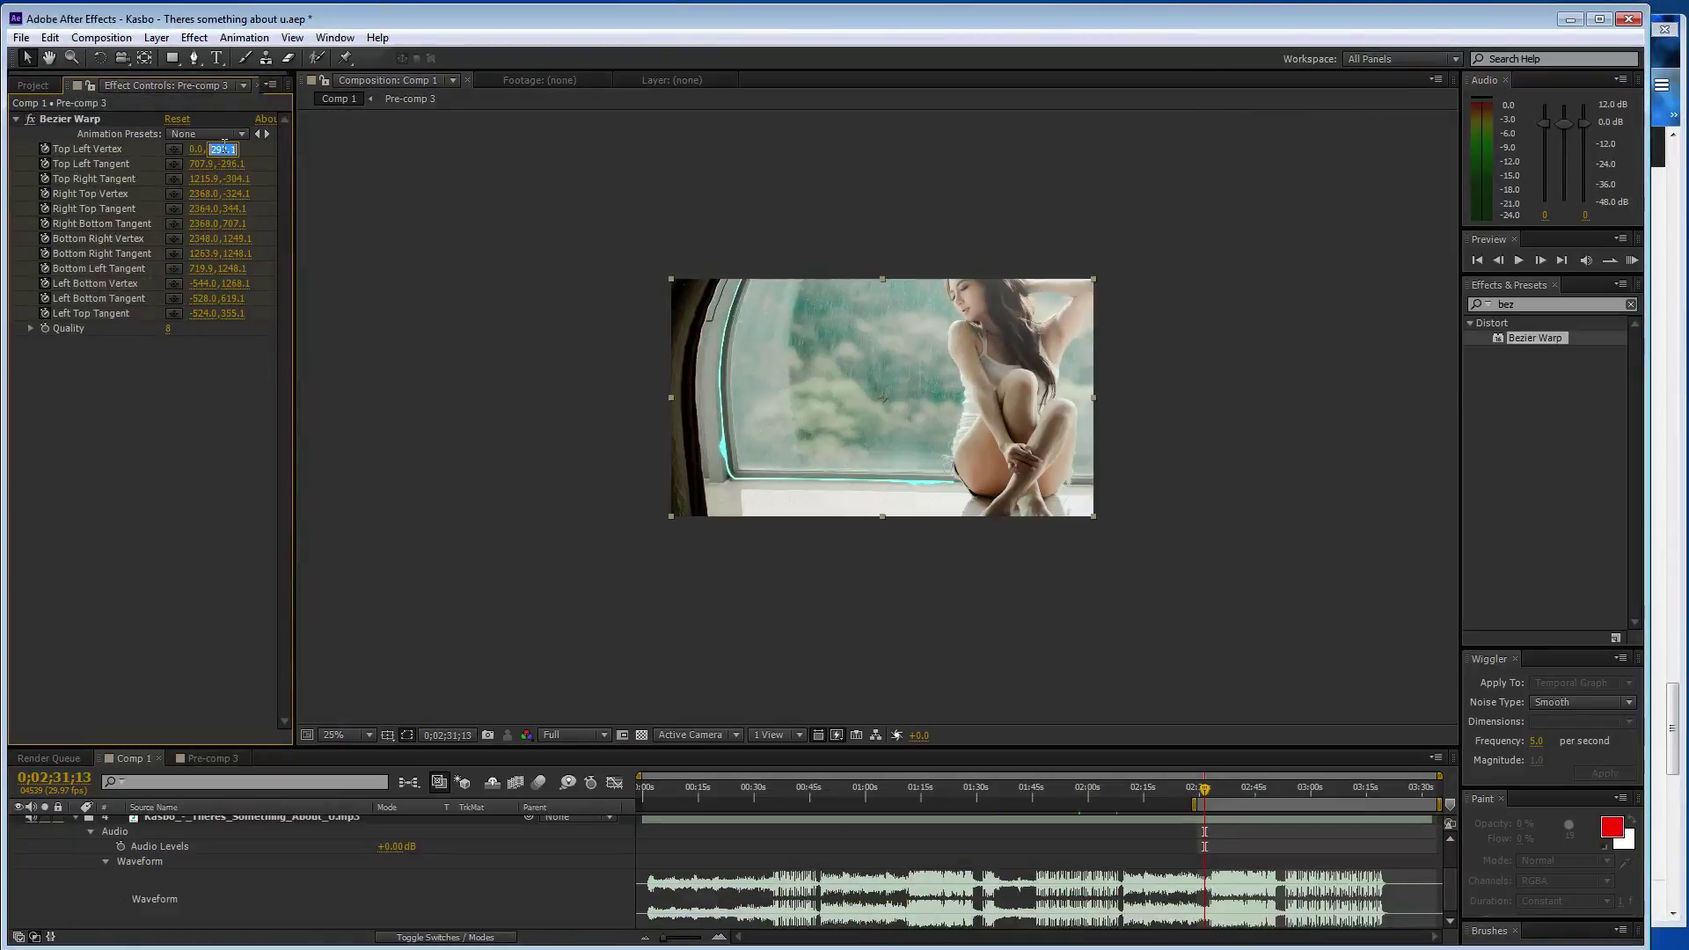
# - Set the Top Left Vertex's y value to 0 and the Top Left Tangent to 639.9, 0
pyautogui.write('0')
pyautogui.press('Tab')
pyautogui.write('6')
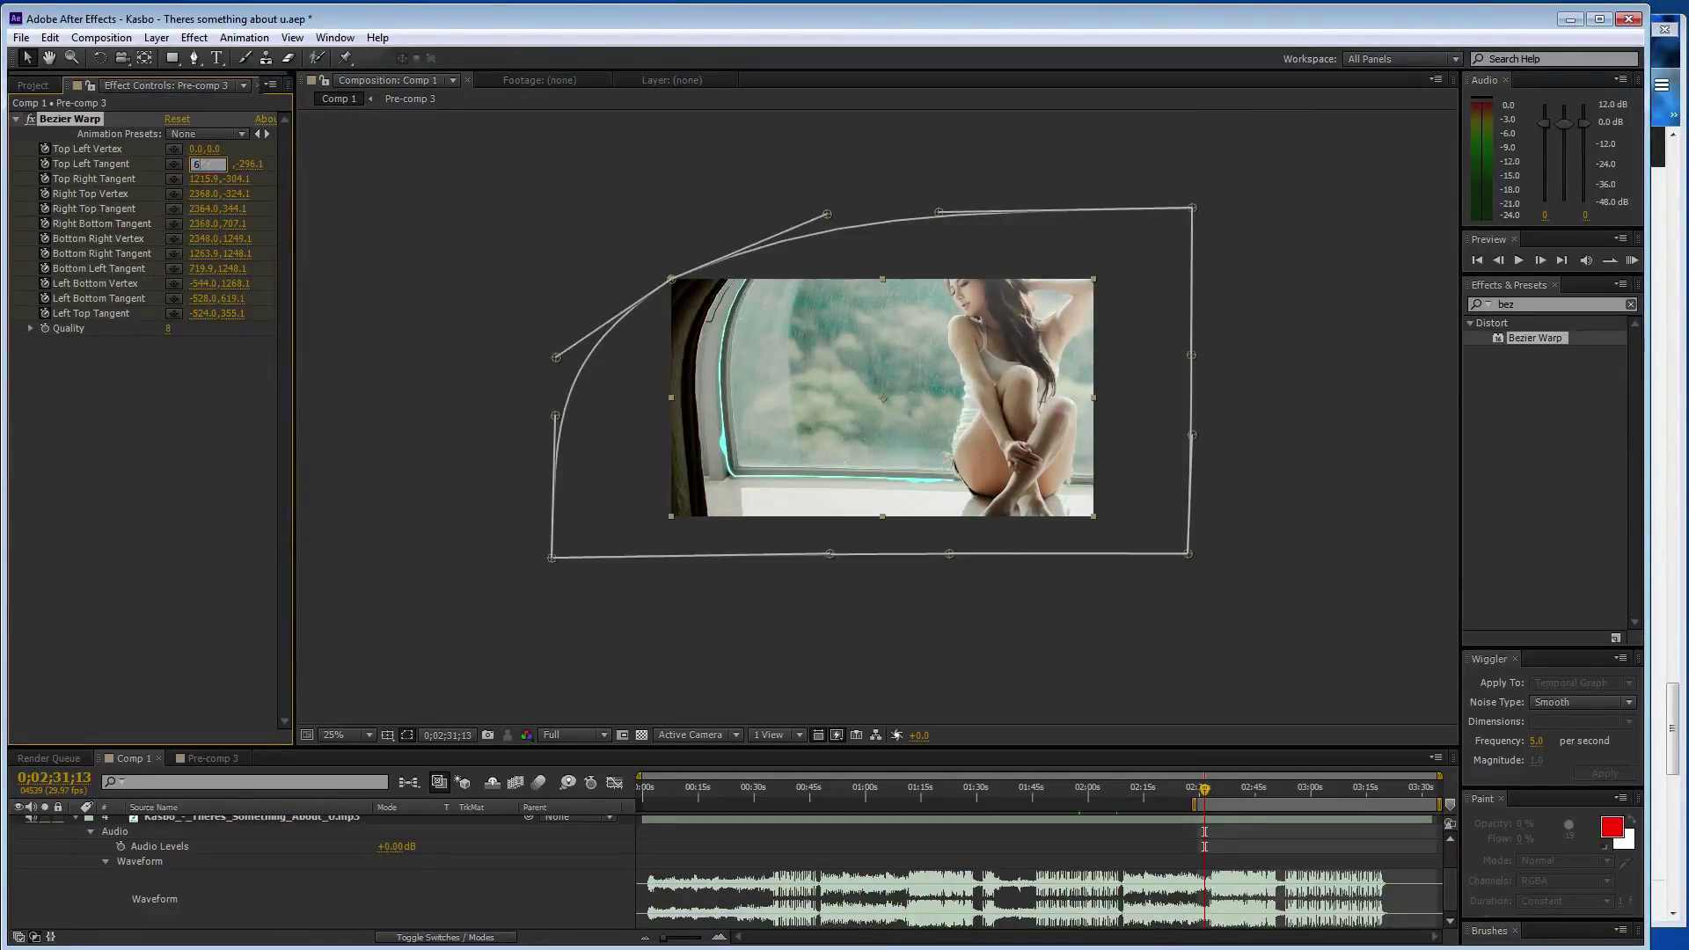
pyautogui.write('39.9')
pyautogui.press('Tab')
pyautogui.write('0')
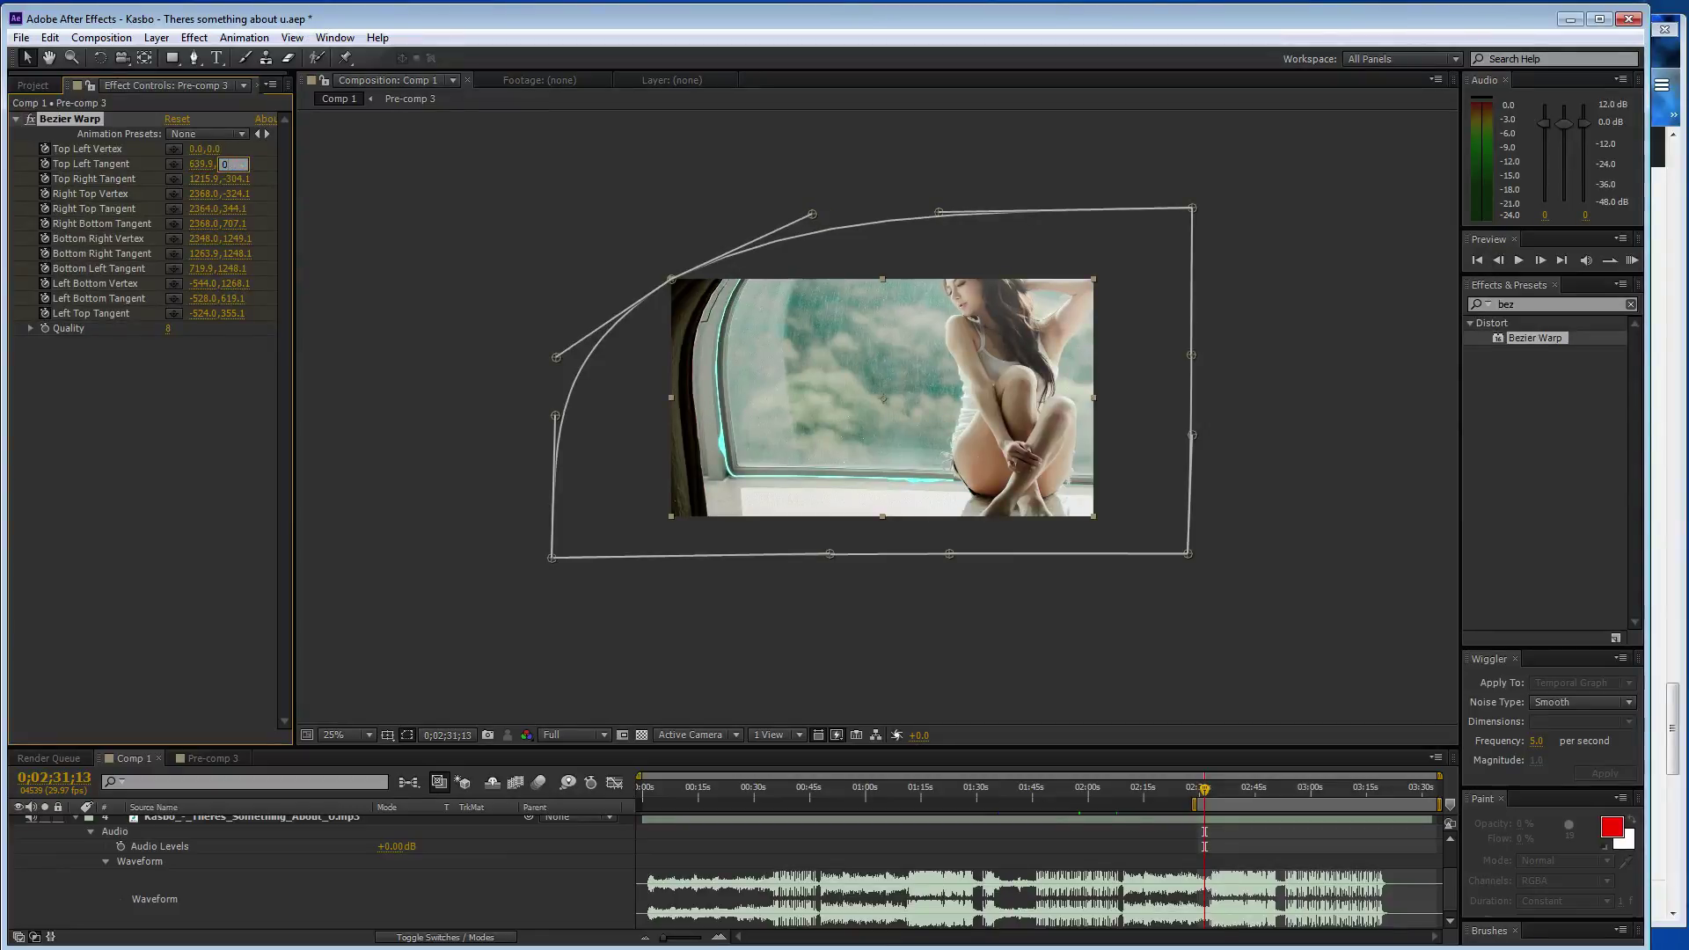
pyautogui.press('Tab')
# - Set the Top Right Tangent to 1279.9, 0 and the Right Top Vertex to 1920, 0
pyautogui.write('1279')
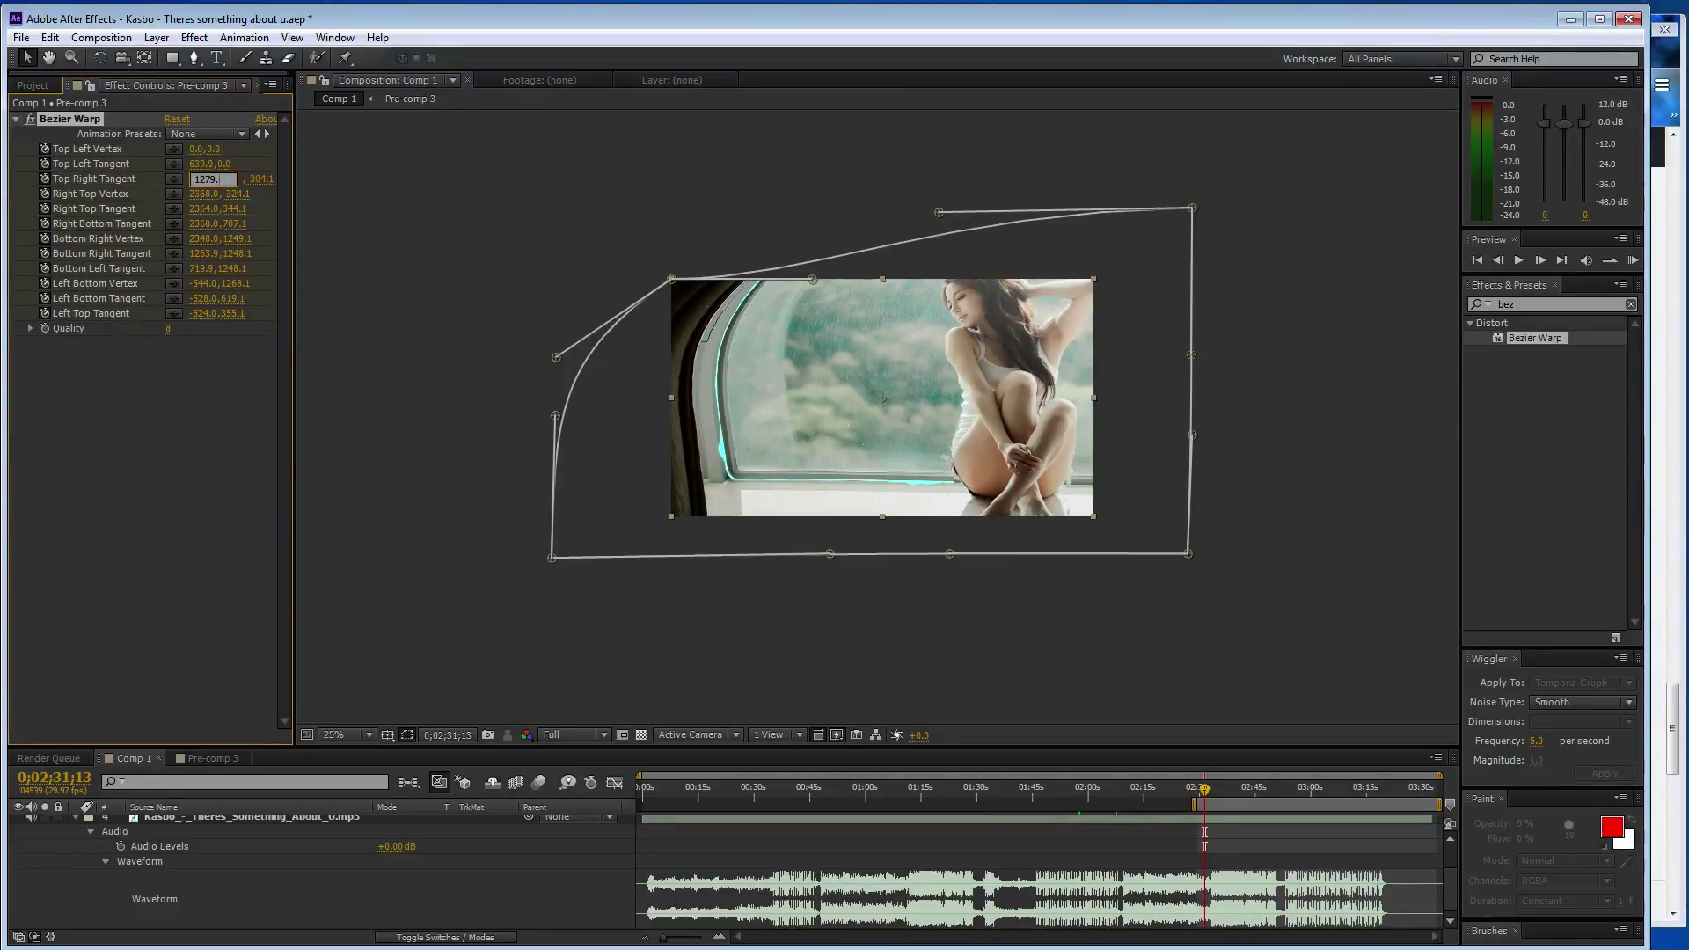
pyautogui.write('.9')
pyautogui.press('Tab')
pyautogui.write('0')
pyautogui.press('Tab')
pyautogui.write('19')
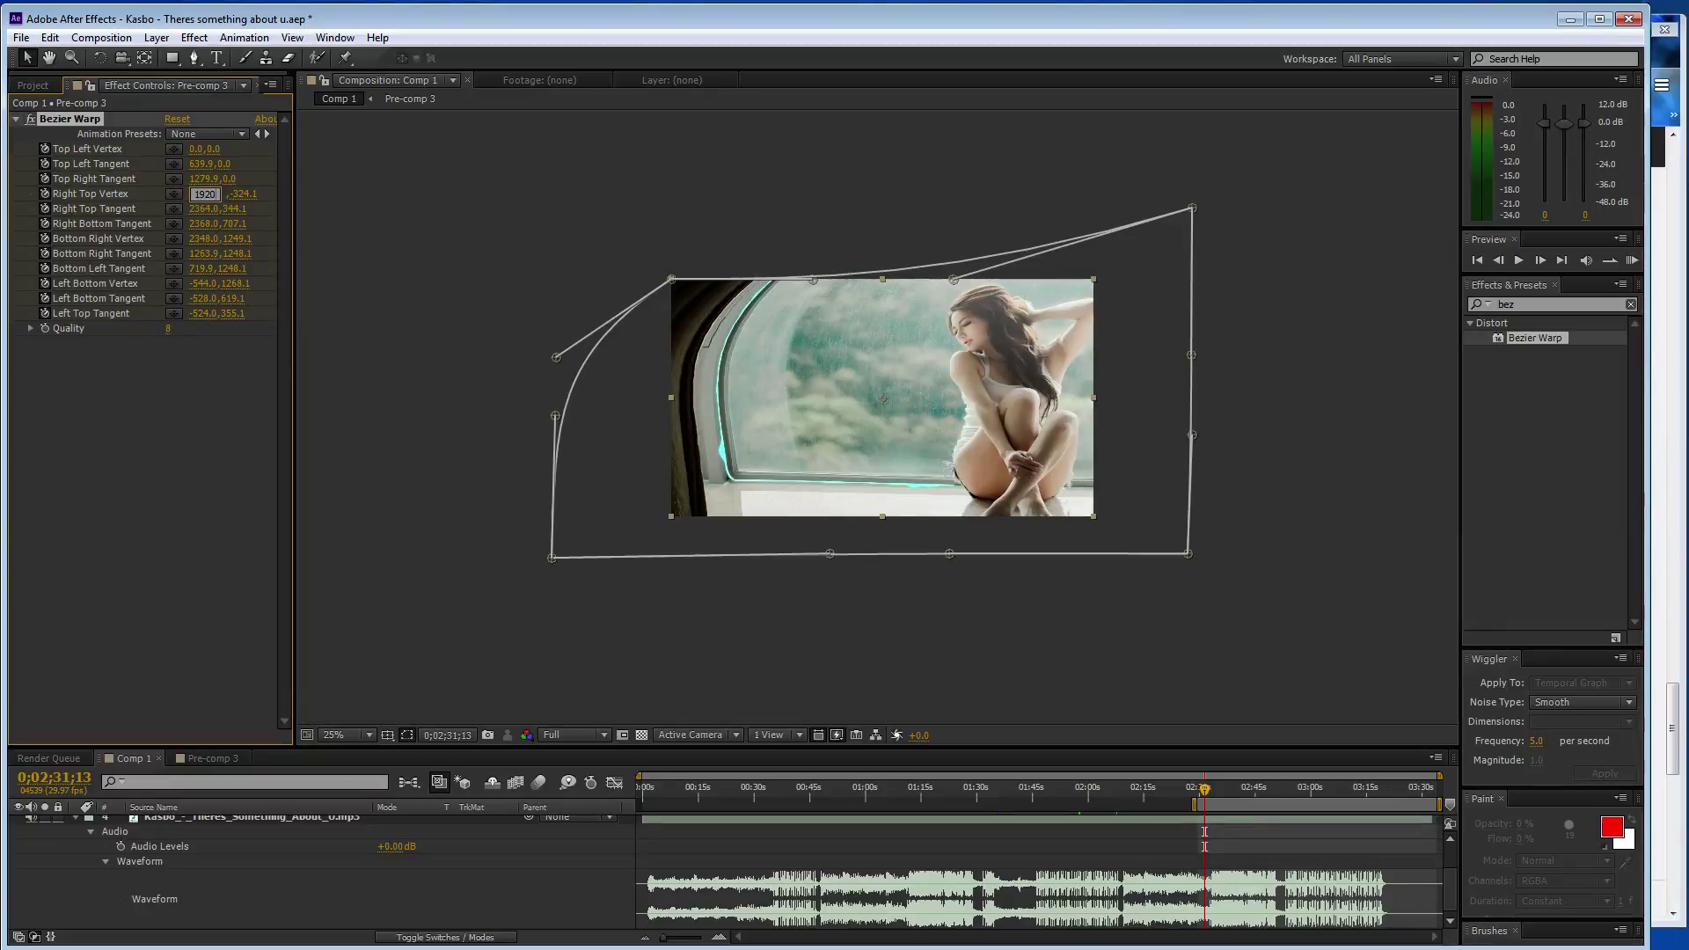
pyautogui.write('20')
pyautogui.press('Tab')
pyautogui.write('0')
pyautogui.press('Tab')
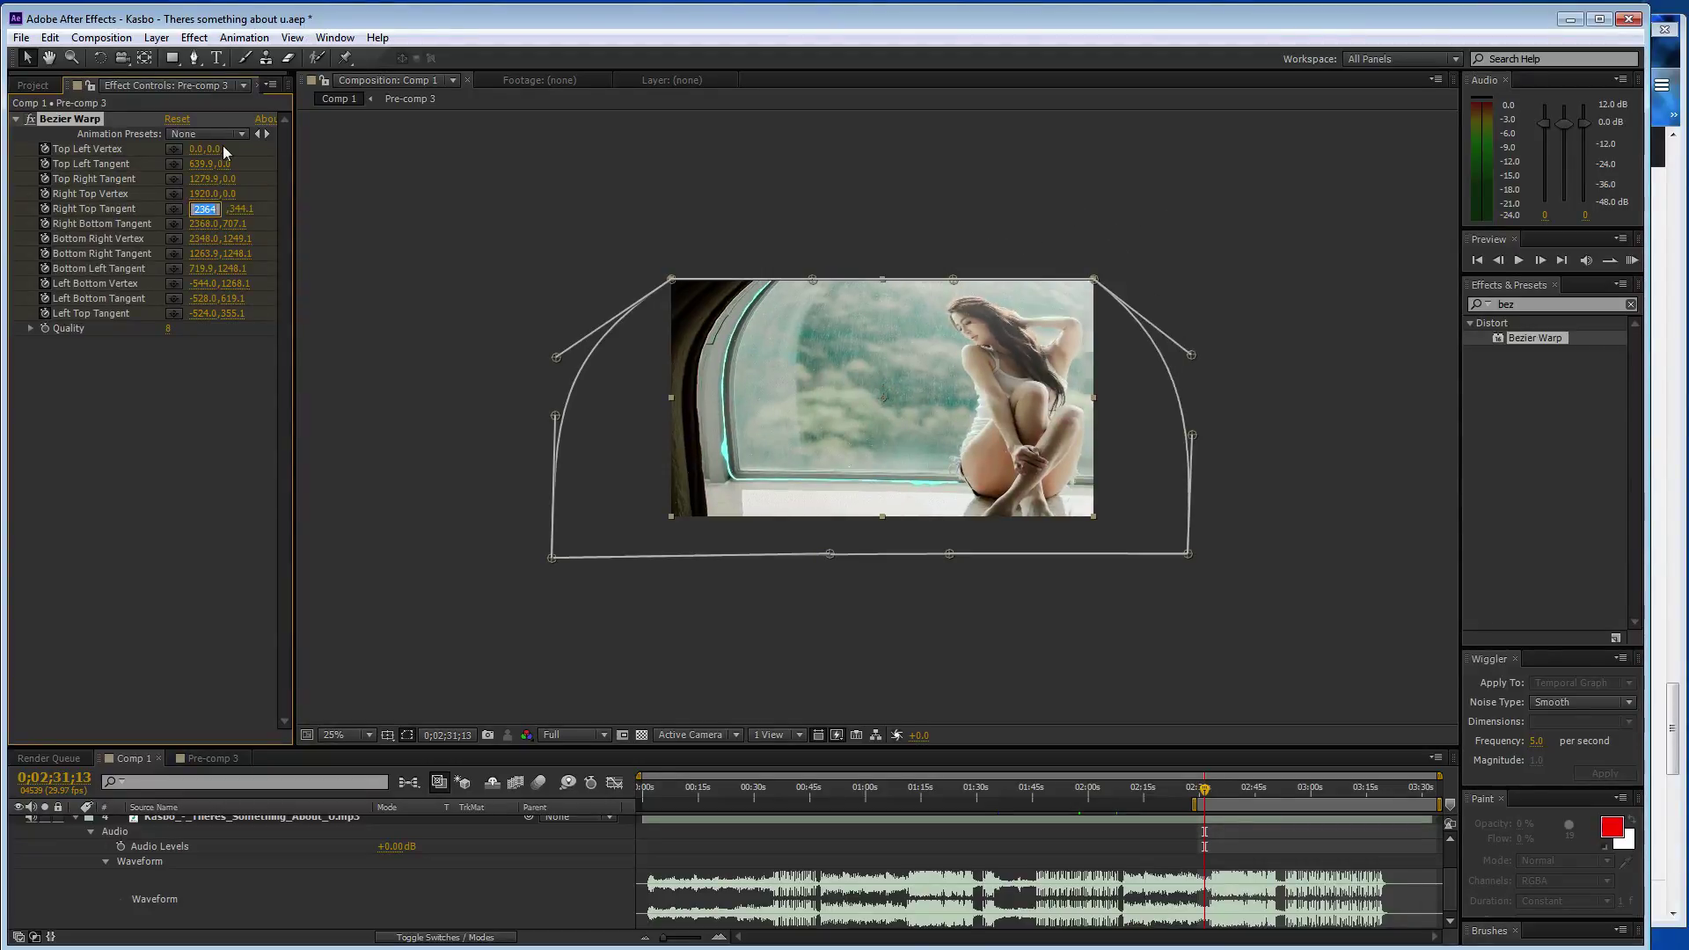
# - Set the Right Top Tangent to 1920, 360 and the Right Bottom Tangent to 1920, 719.9
pyautogui.write('1920')
pyautogui.press('Tab')
pyautogui.write('360')
pyautogui.press('Tab')
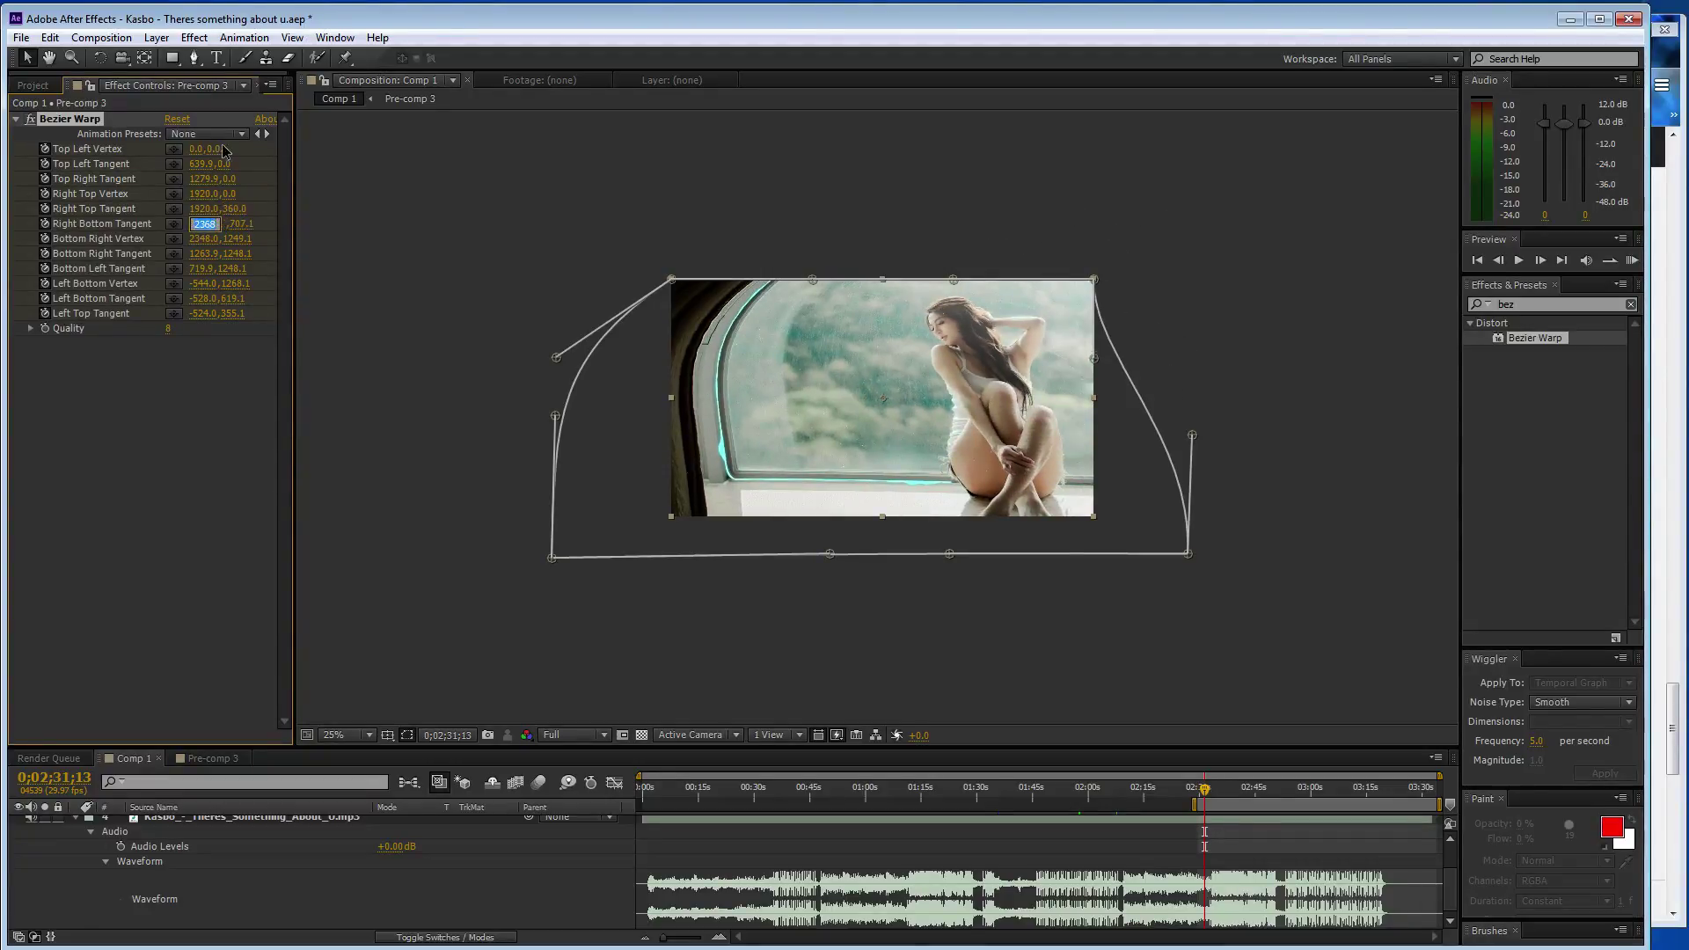
pyautogui.write('1')
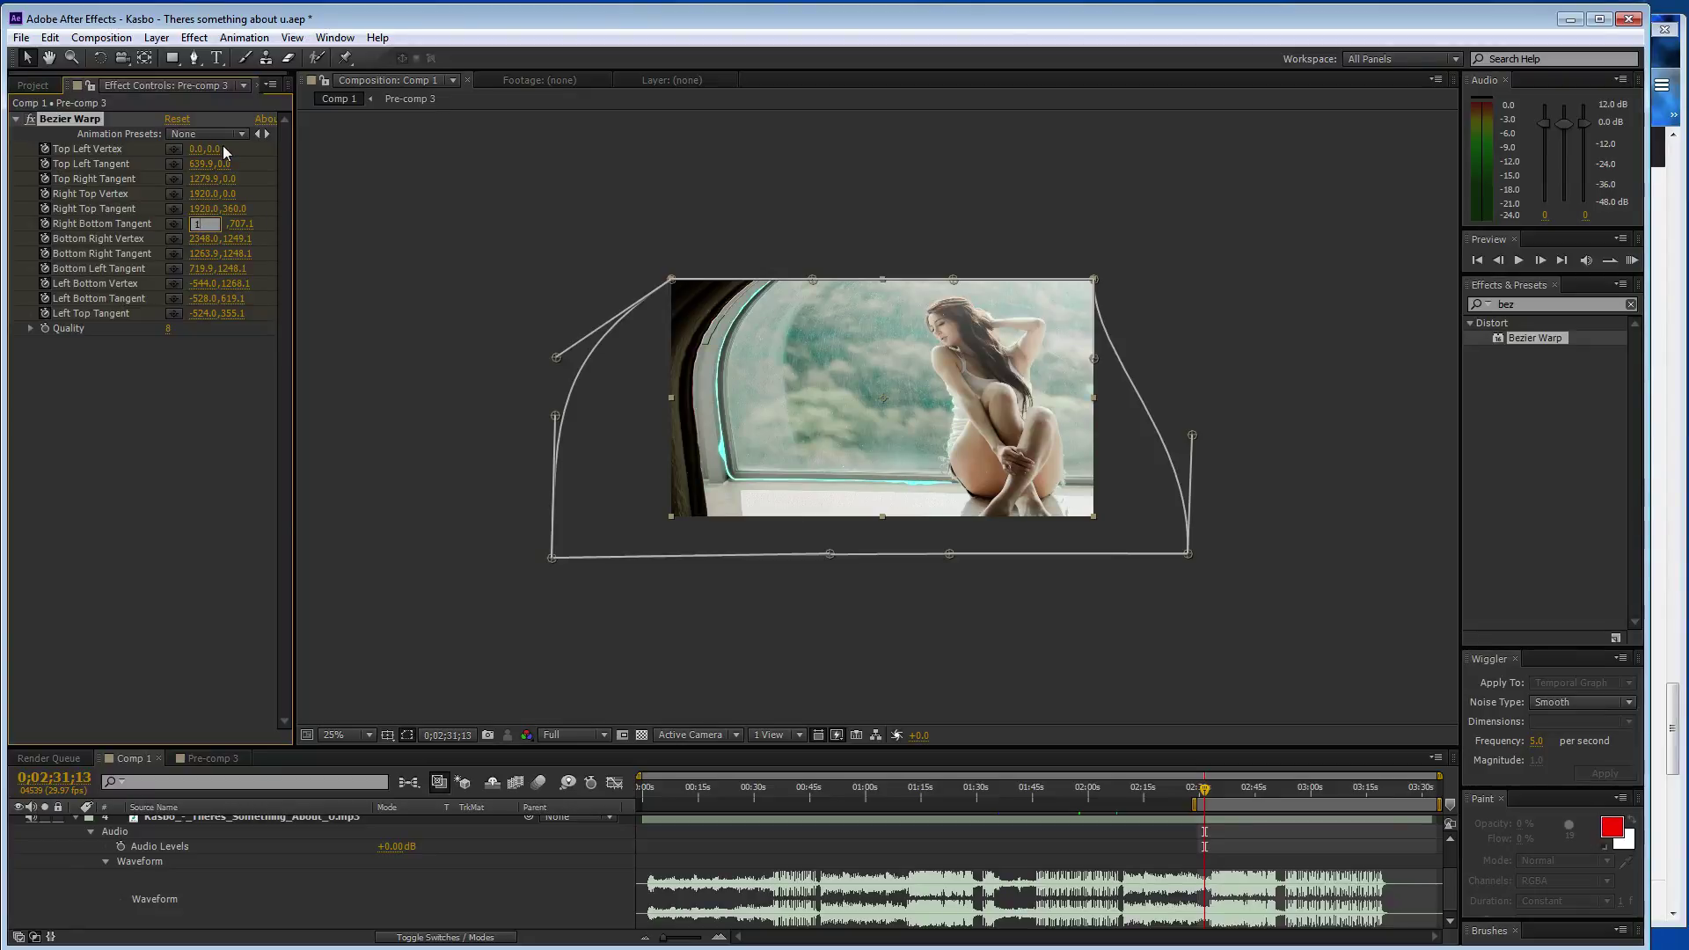
pyautogui.write('920')
pyautogui.press('Tab')
pyautogui.write('719')
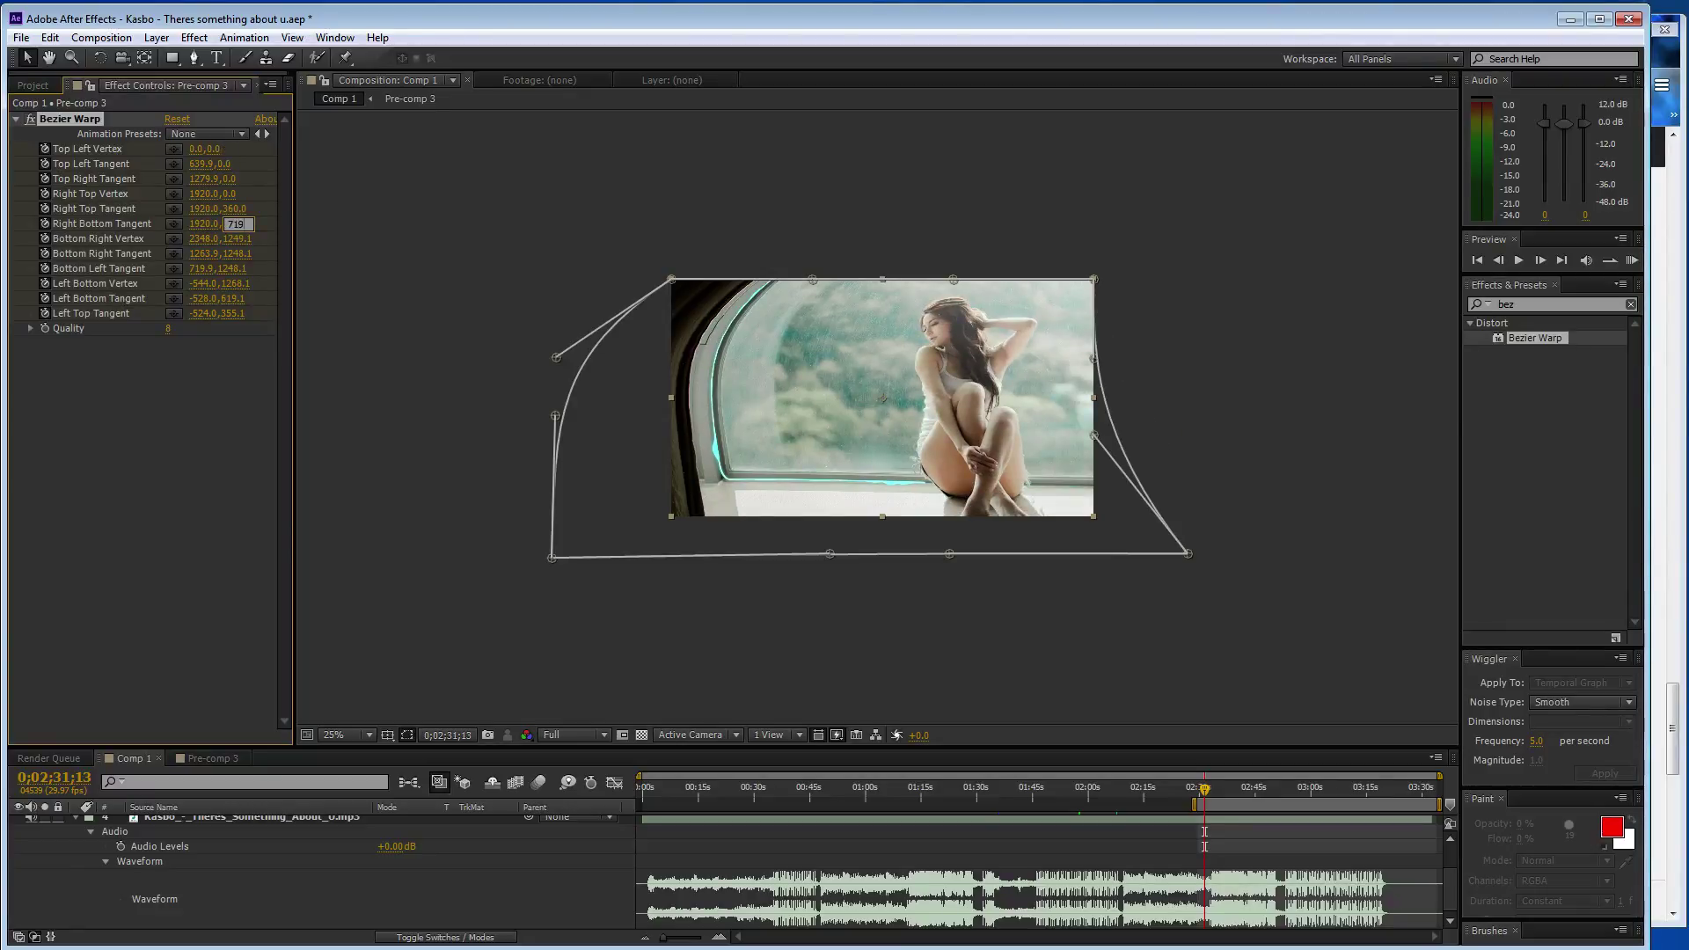
pyautogui.write('.9')
pyautogui.press('Tab')
# - Set the Bottom Right Vertex to 1920, 1080 and the Bottom Right Tangent to 1279.9, 1080
pyautogui.write('1')
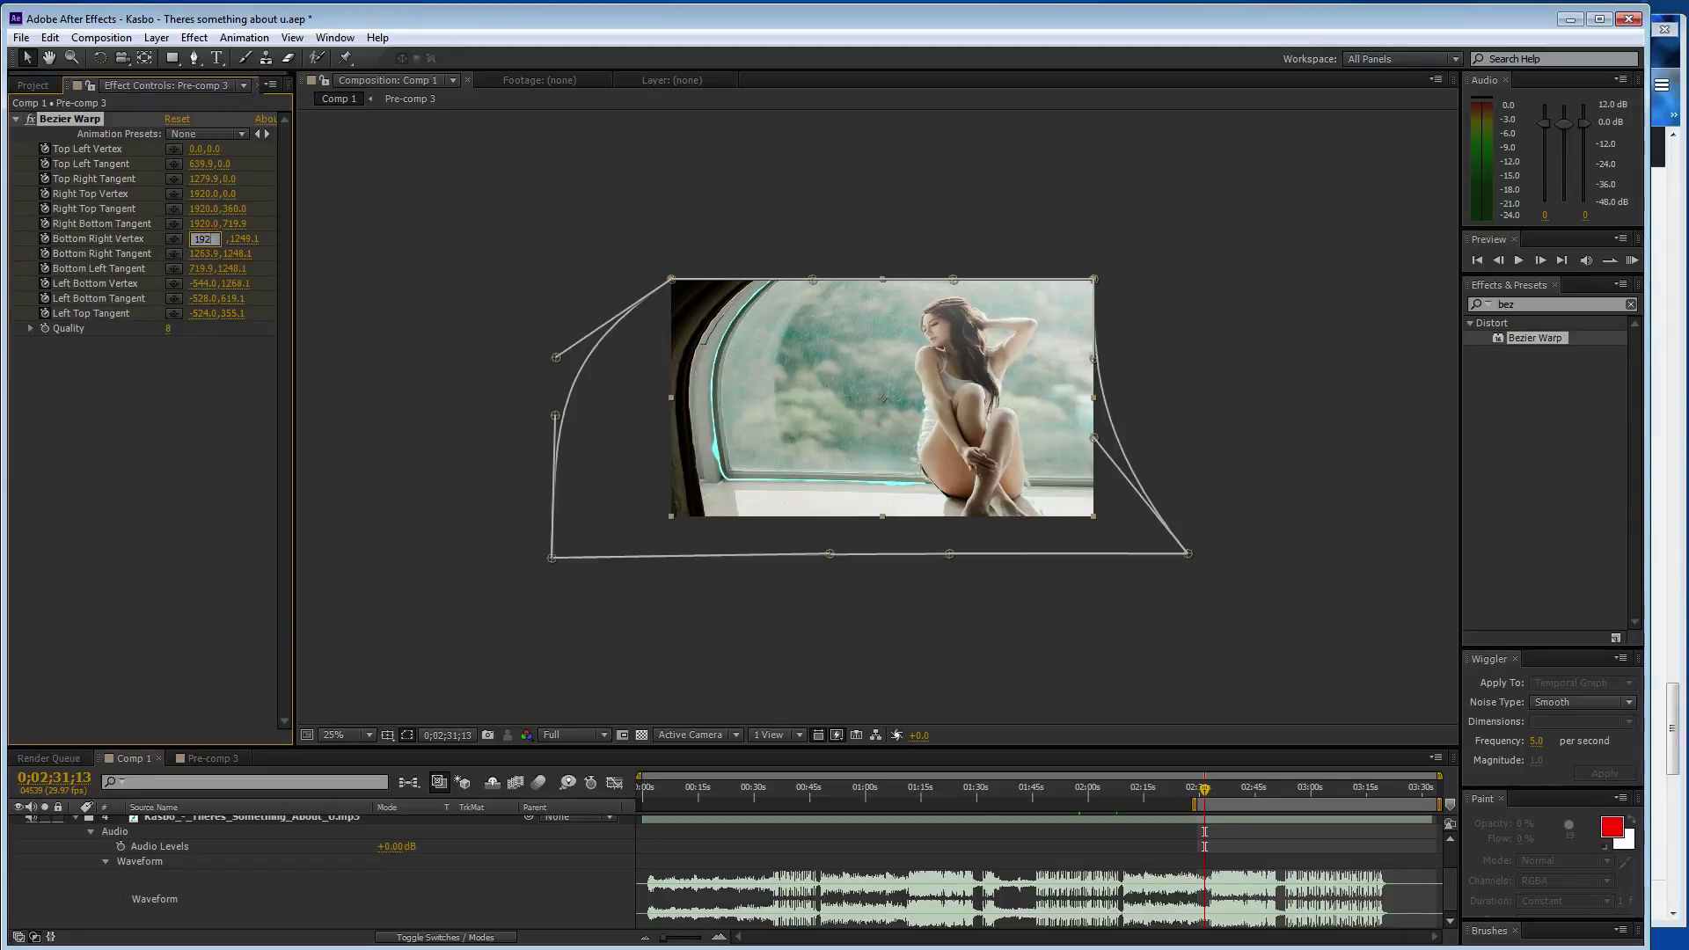
pyautogui.click(236, 238)
pyautogui.write('1080')
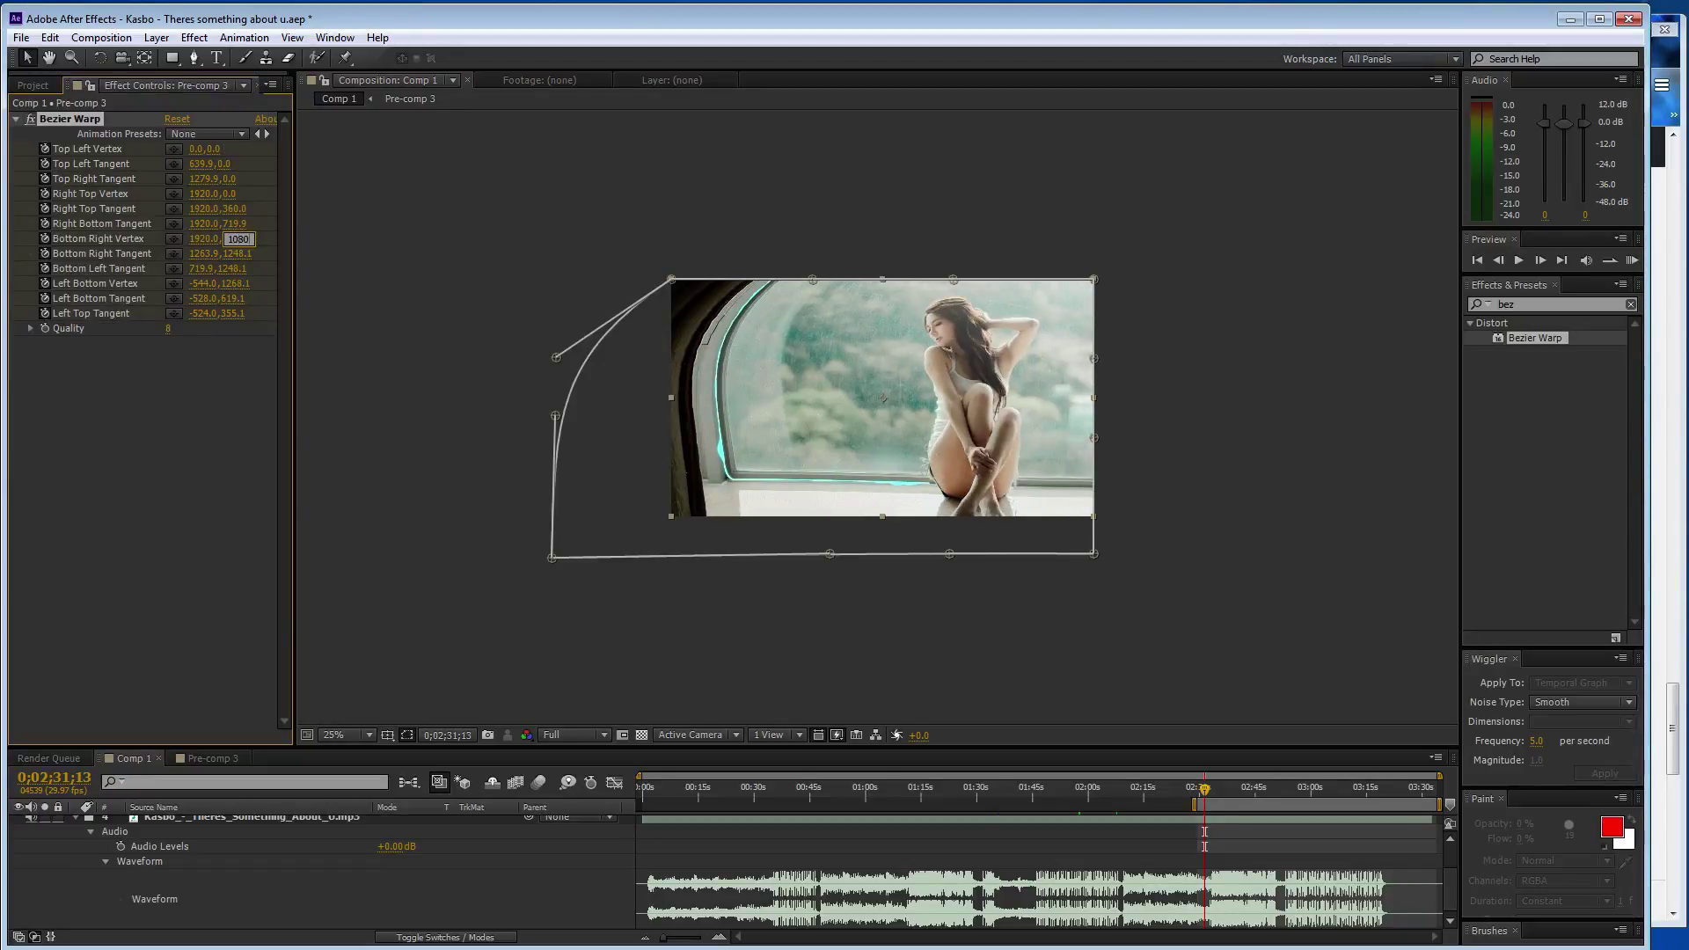
pyautogui.press('Tab')
pyautogui.write('1279')
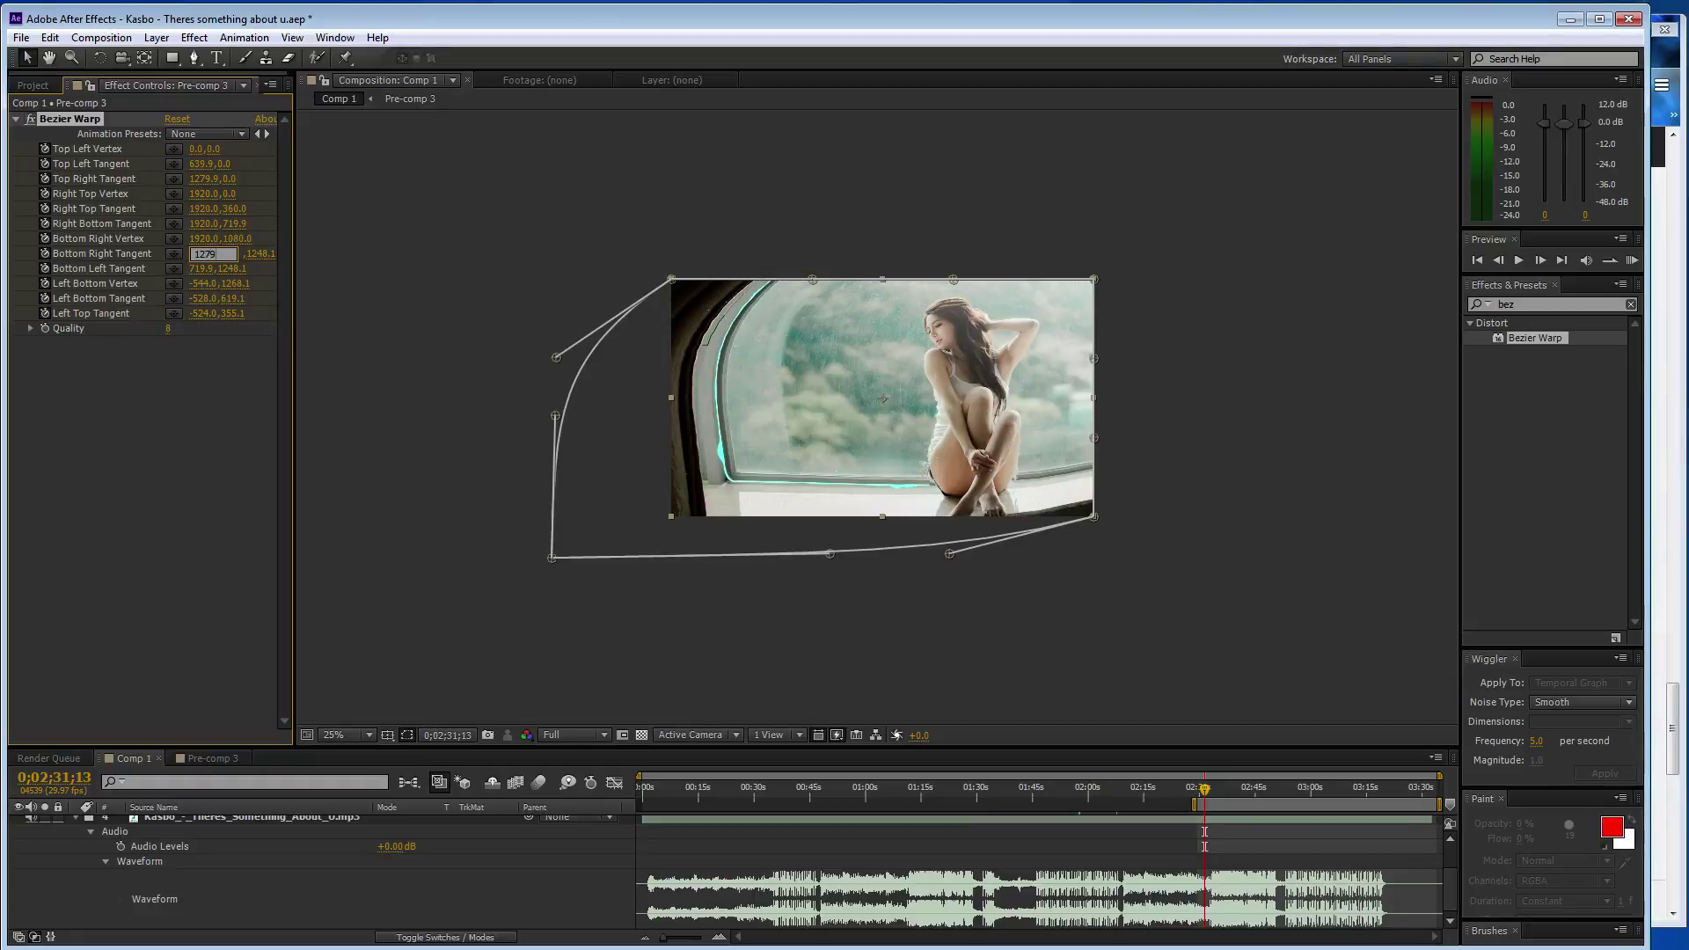
pyautogui.write('.9')
pyautogui.press('Tab')
pyautogui.write('1080')
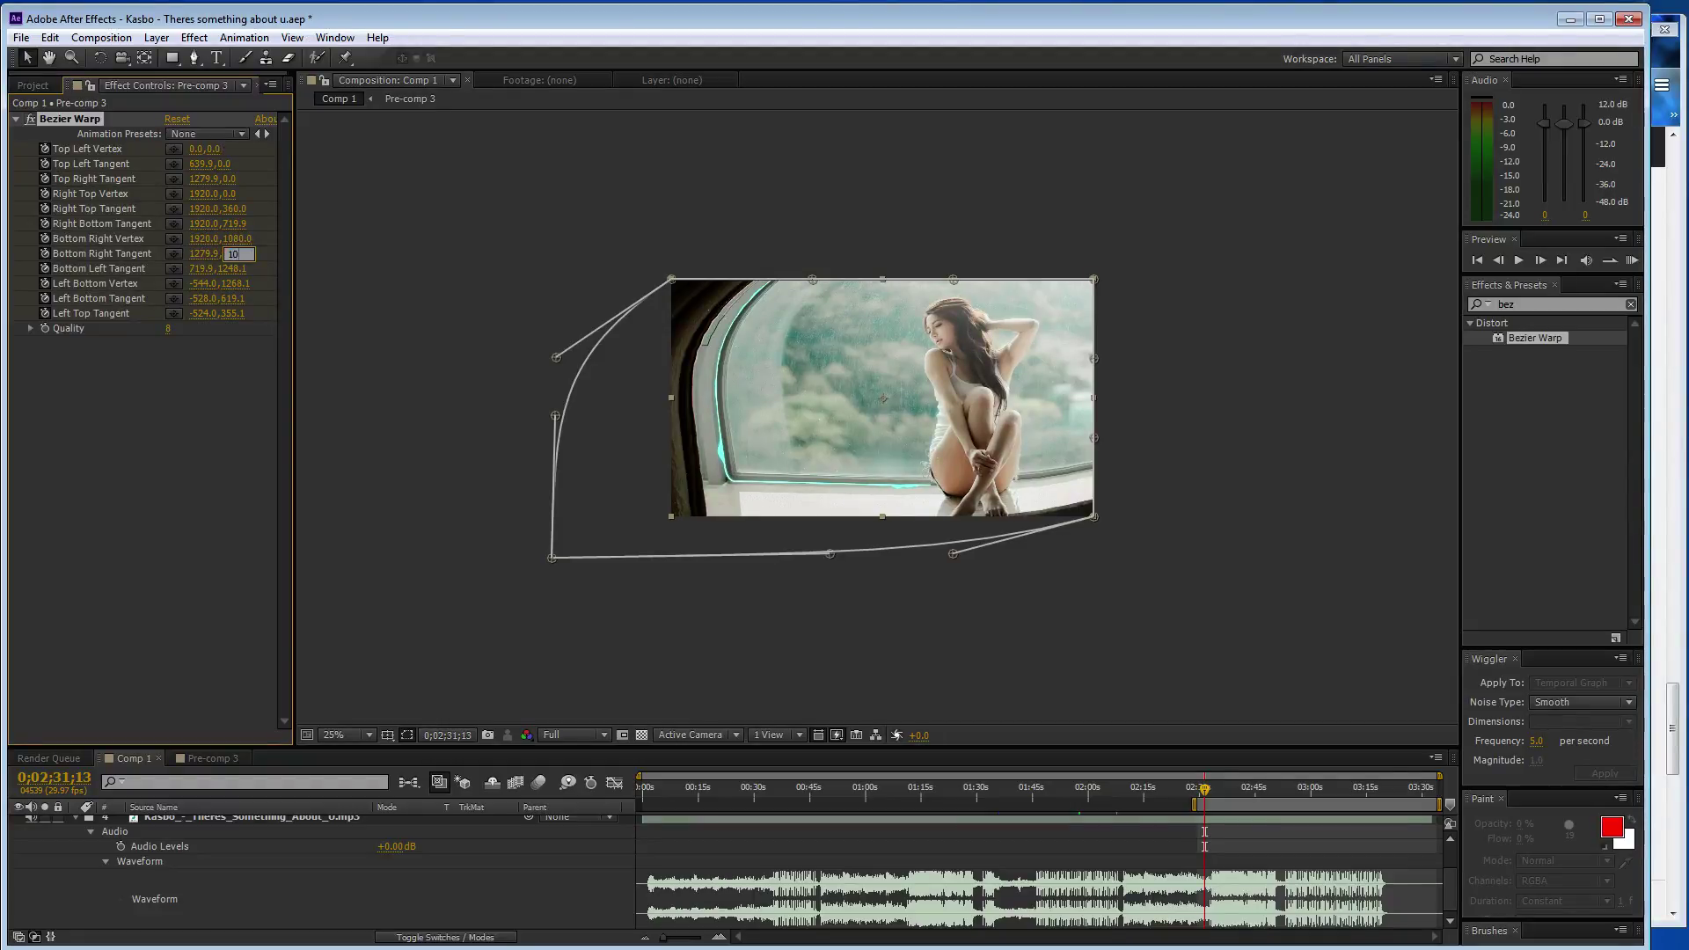
# - Set the Bottom Left Tangent to 639.9, 1080 and the Left Bottom Vertex to 0, 1080
pyautogui.press('Tab')
pyautogui.write('639.9')
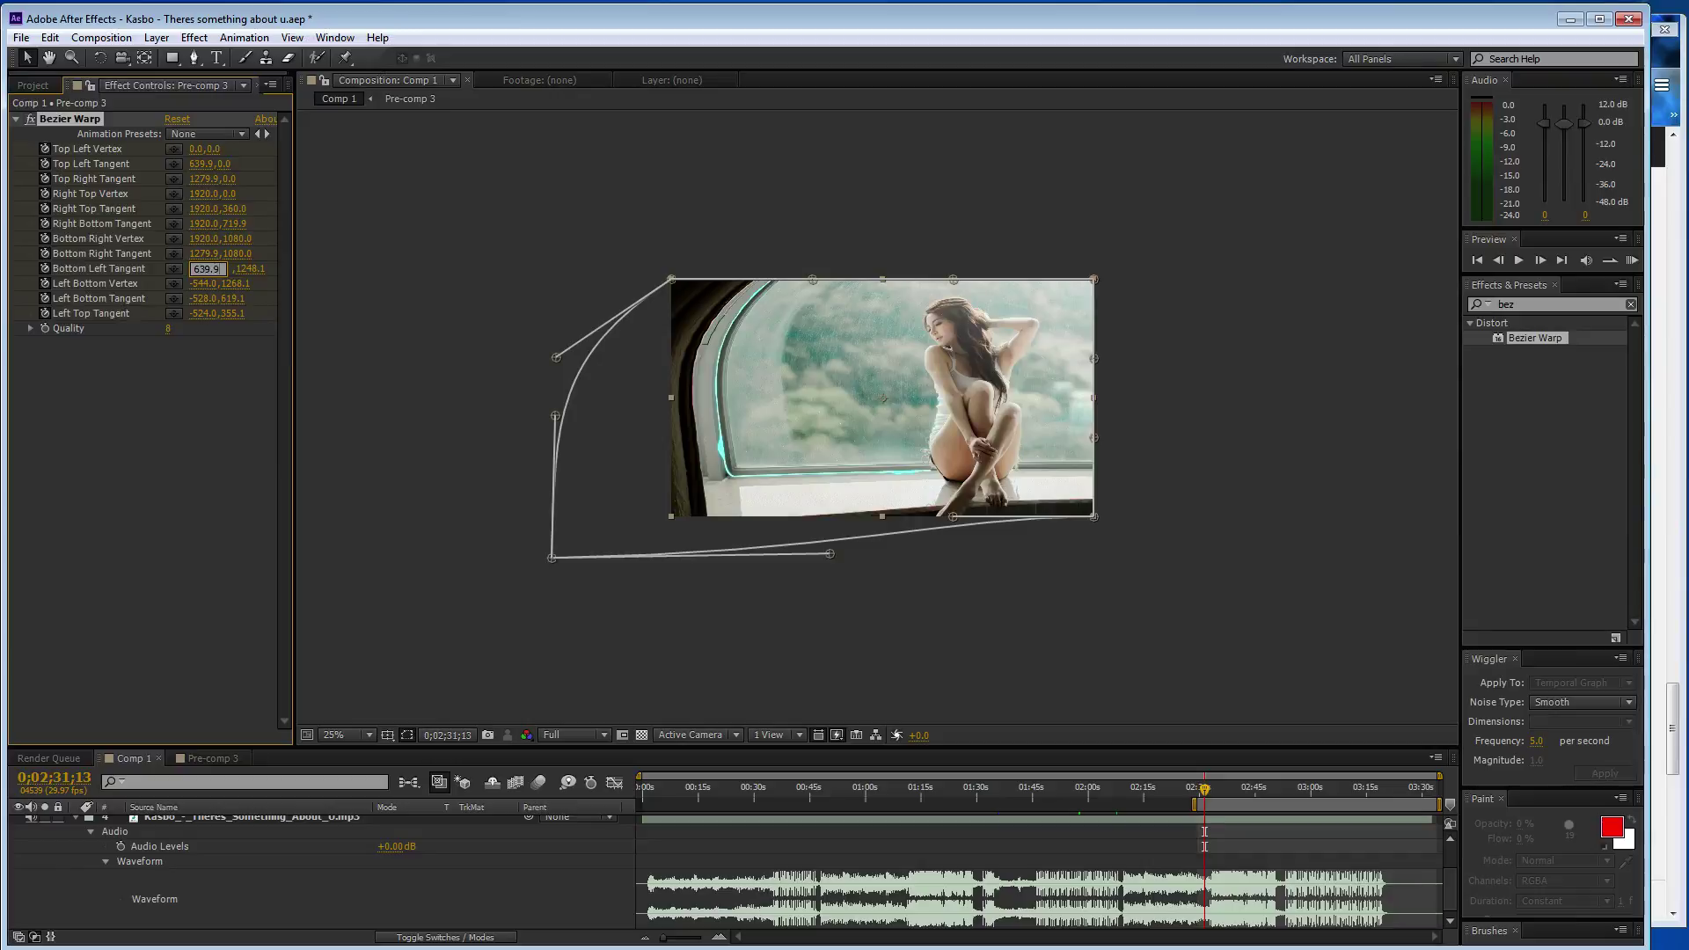
pyautogui.press('Tab')
pyautogui.write('10')
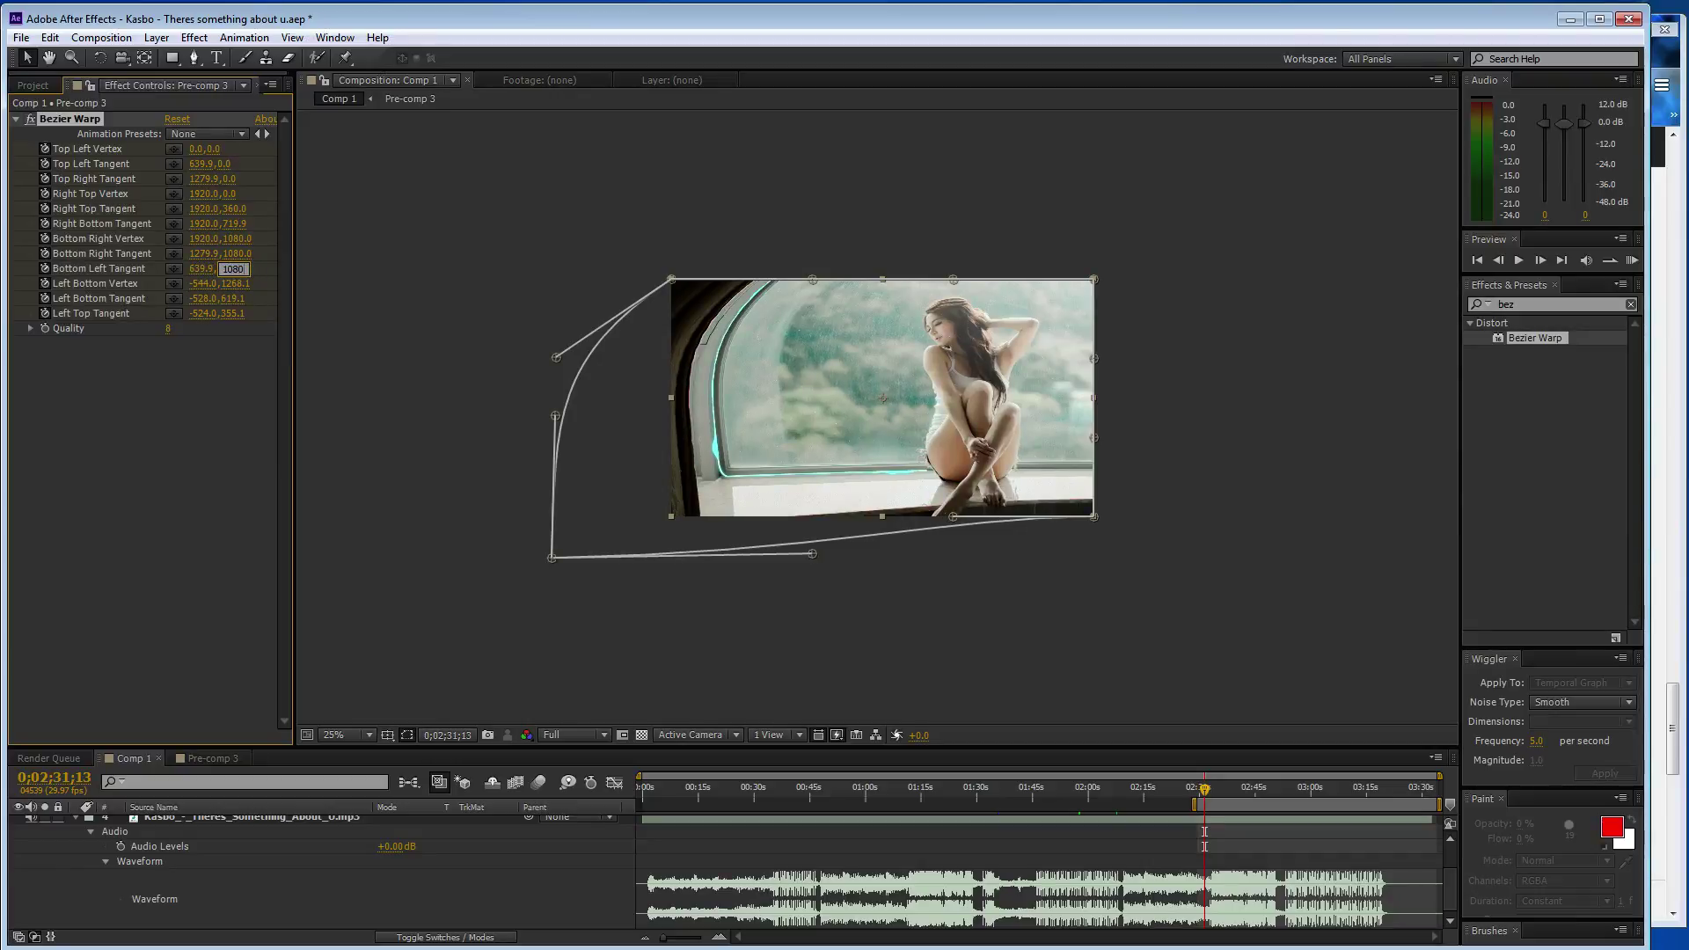
pyautogui.press('Tab')
pyautogui.write('0')
pyautogui.press('Tab')
pyautogui.write('1080')
# - Set the Left Bottom Tangent to 0, 719.9 and the Left Top Tangent to 0, 360
pyautogui.press('Tab')
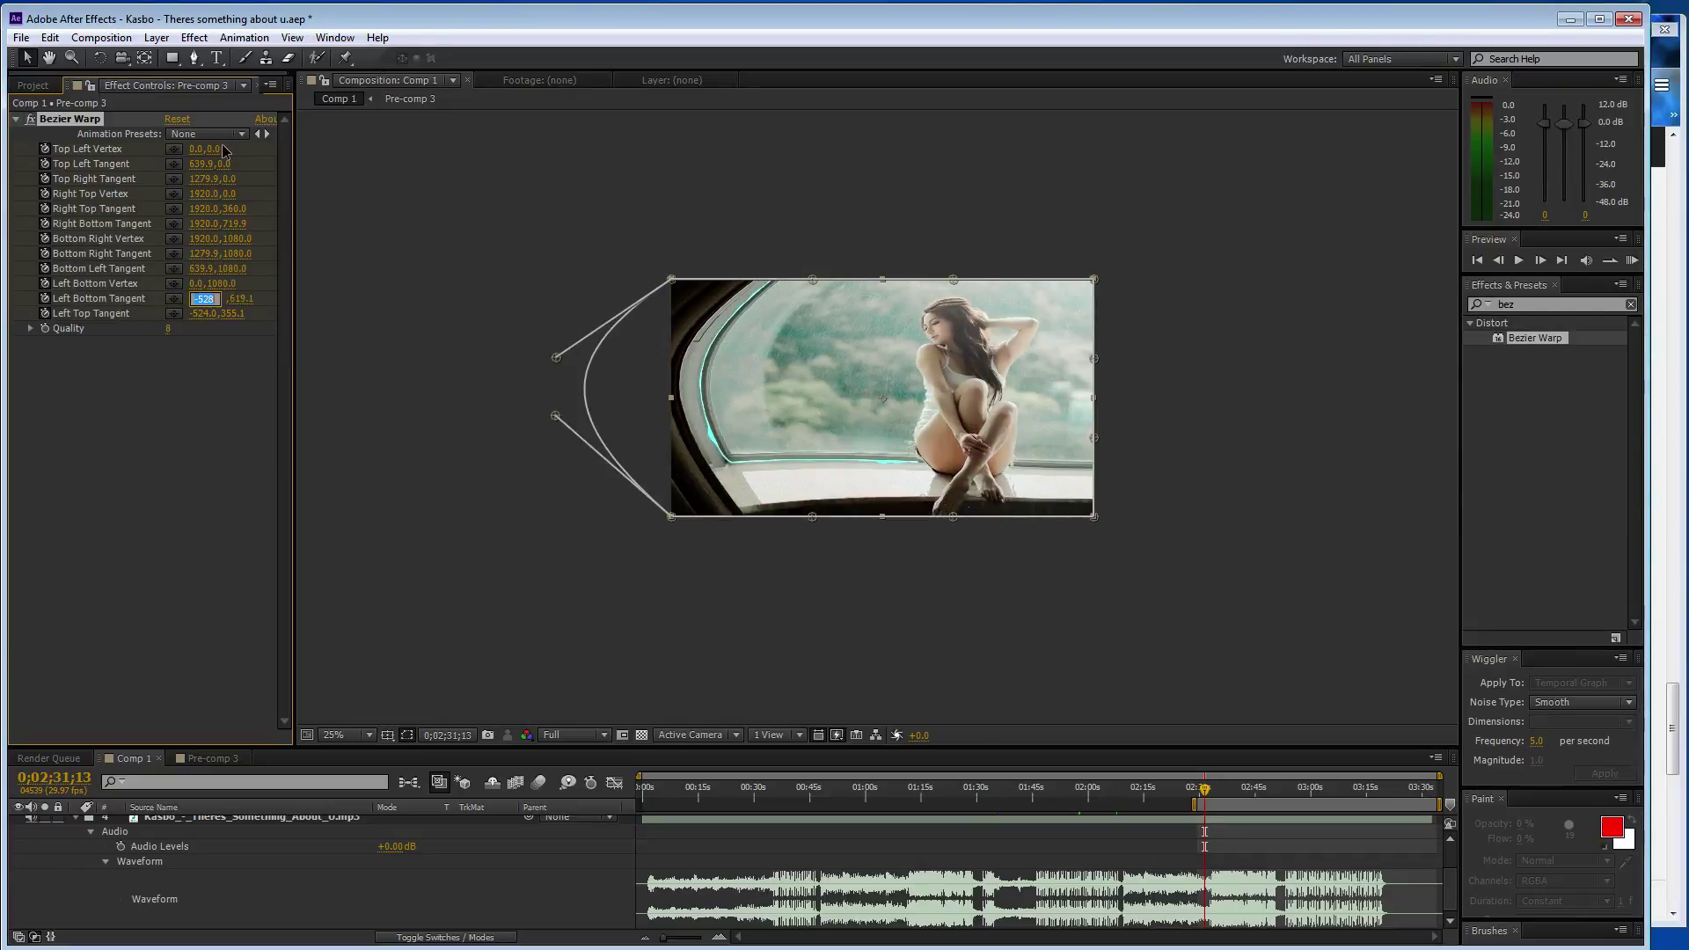
pyautogui.write('0')
pyautogui.press('Tab')
pyautogui.write('719.')
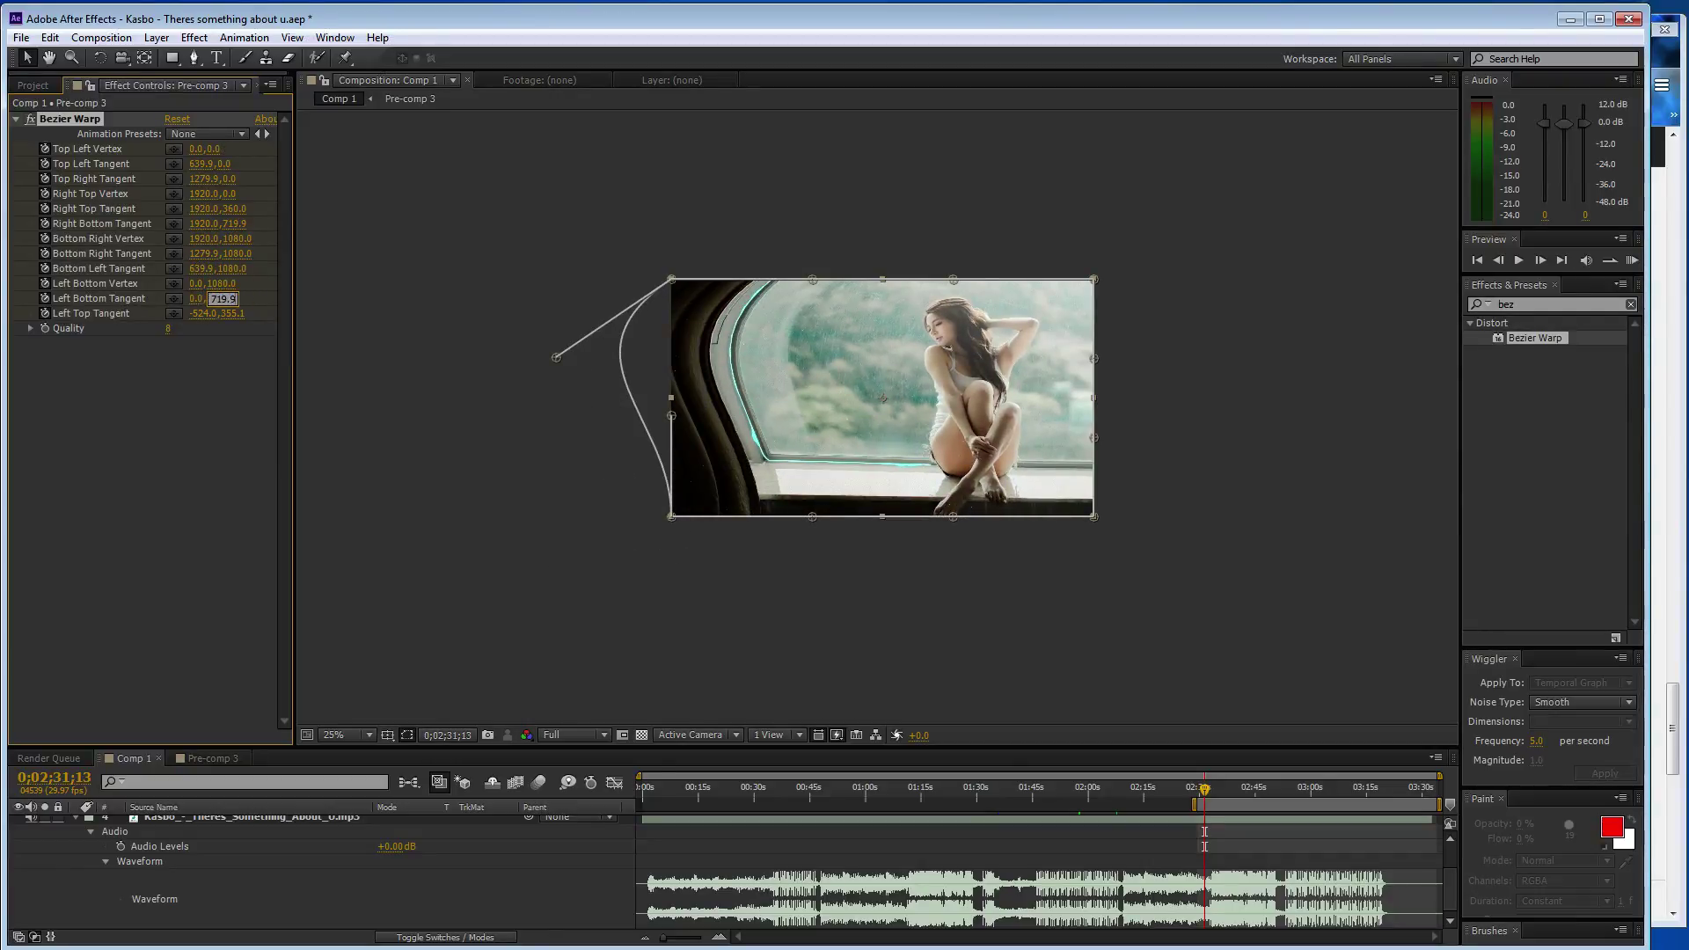
pyautogui.press('Tab')
pyautogui.write('0')
pyautogui.press('Tab')
pyautogui.write('3')
pyautogui.press('Tab')
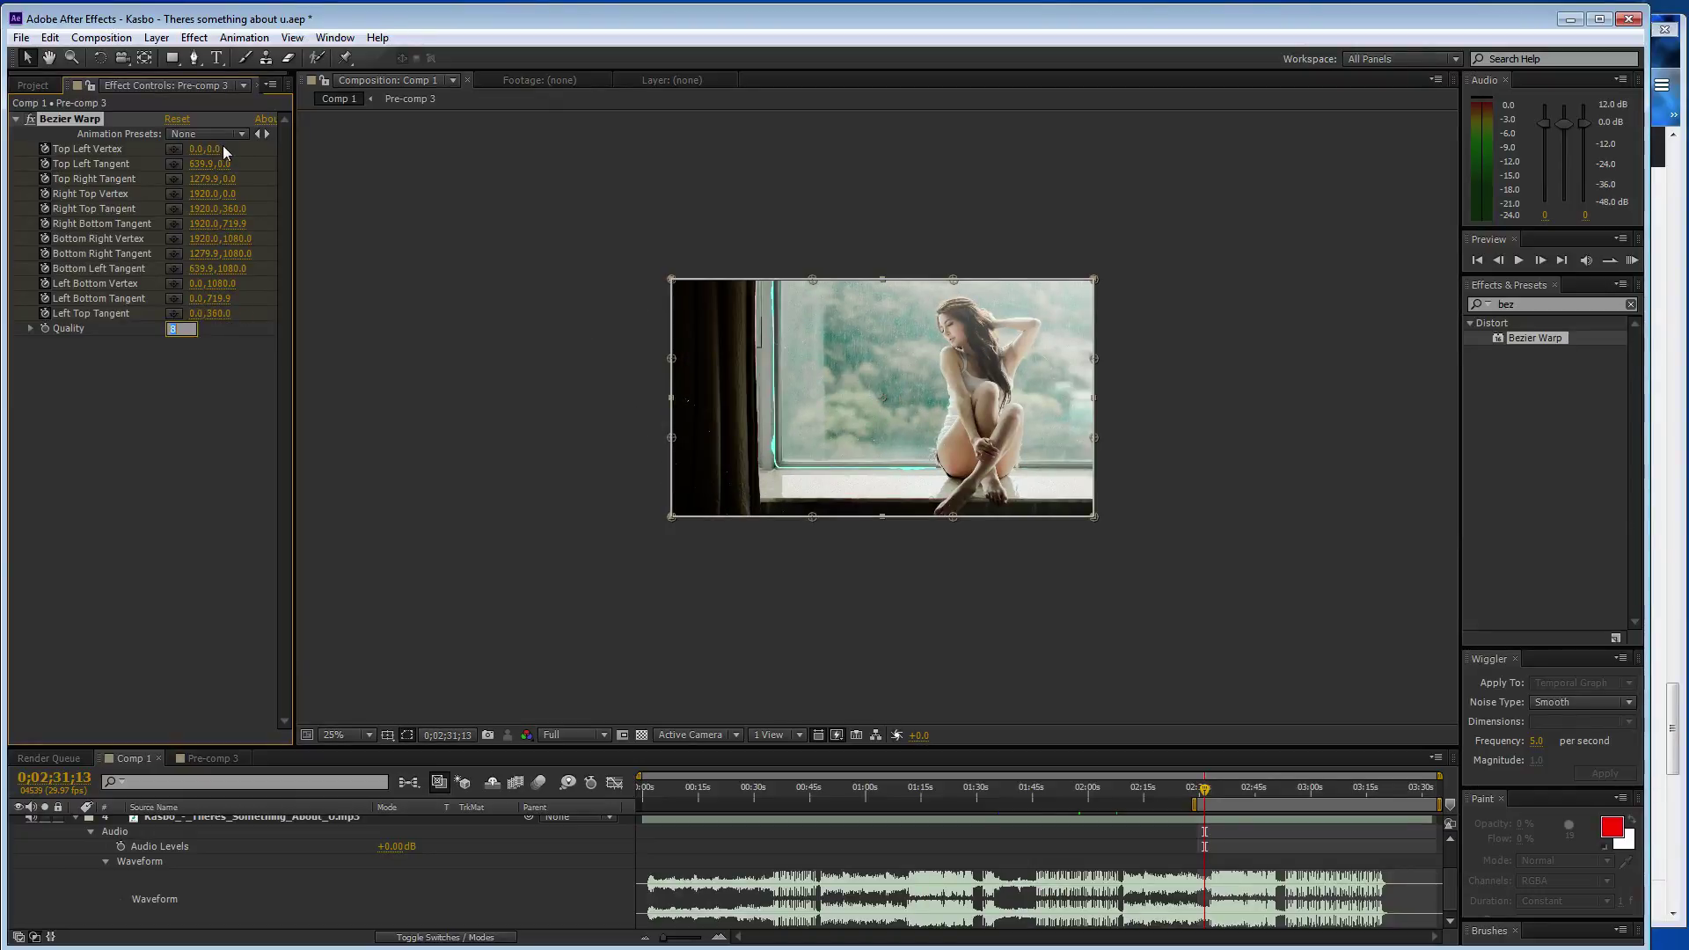
pyautogui.press('Return')
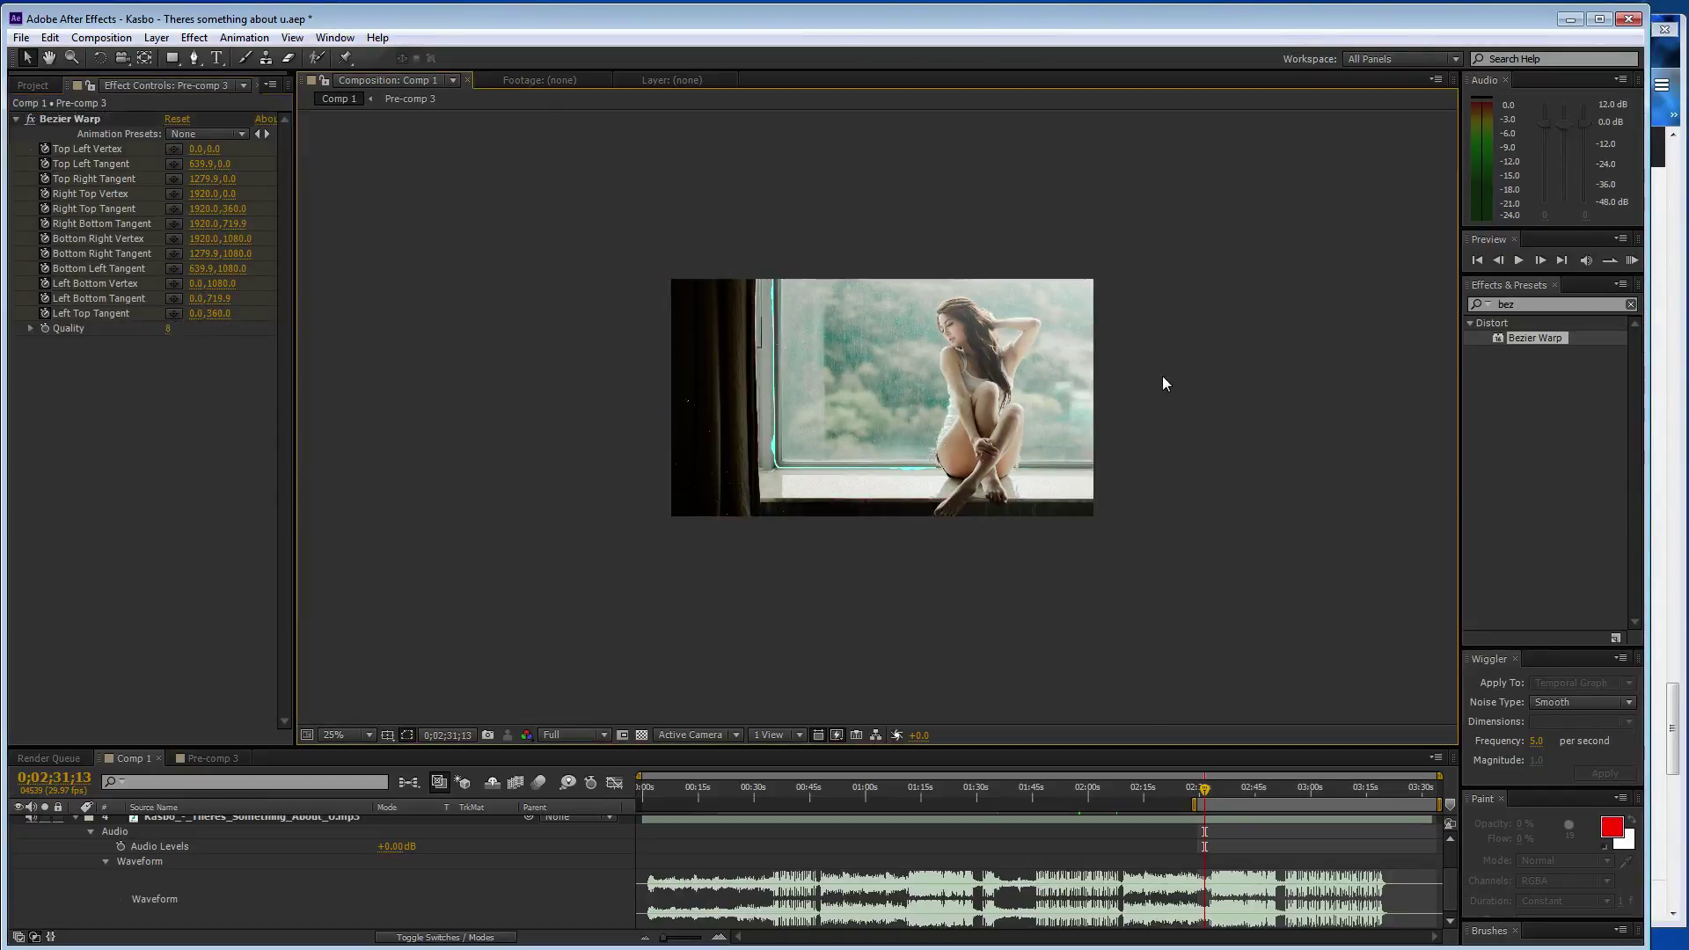
# - Save the project and check the unwarped frame up close
pyautogui.hotkey('ctrl', 's')
pyautogui.press('.')
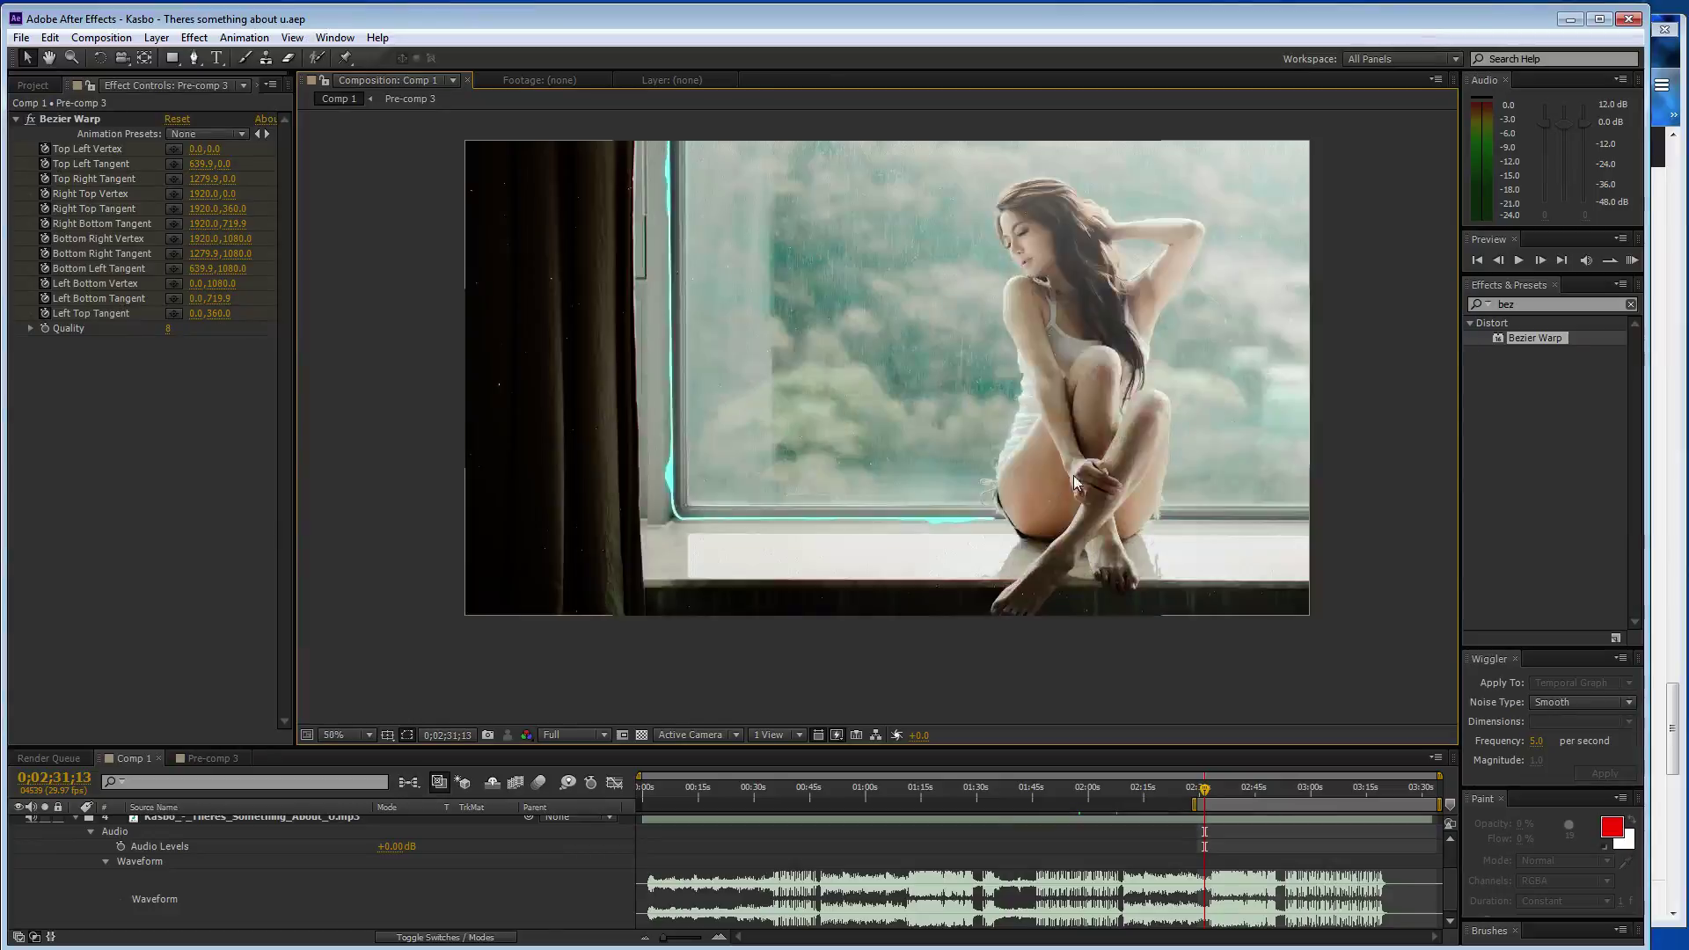
pyautogui.press(',')
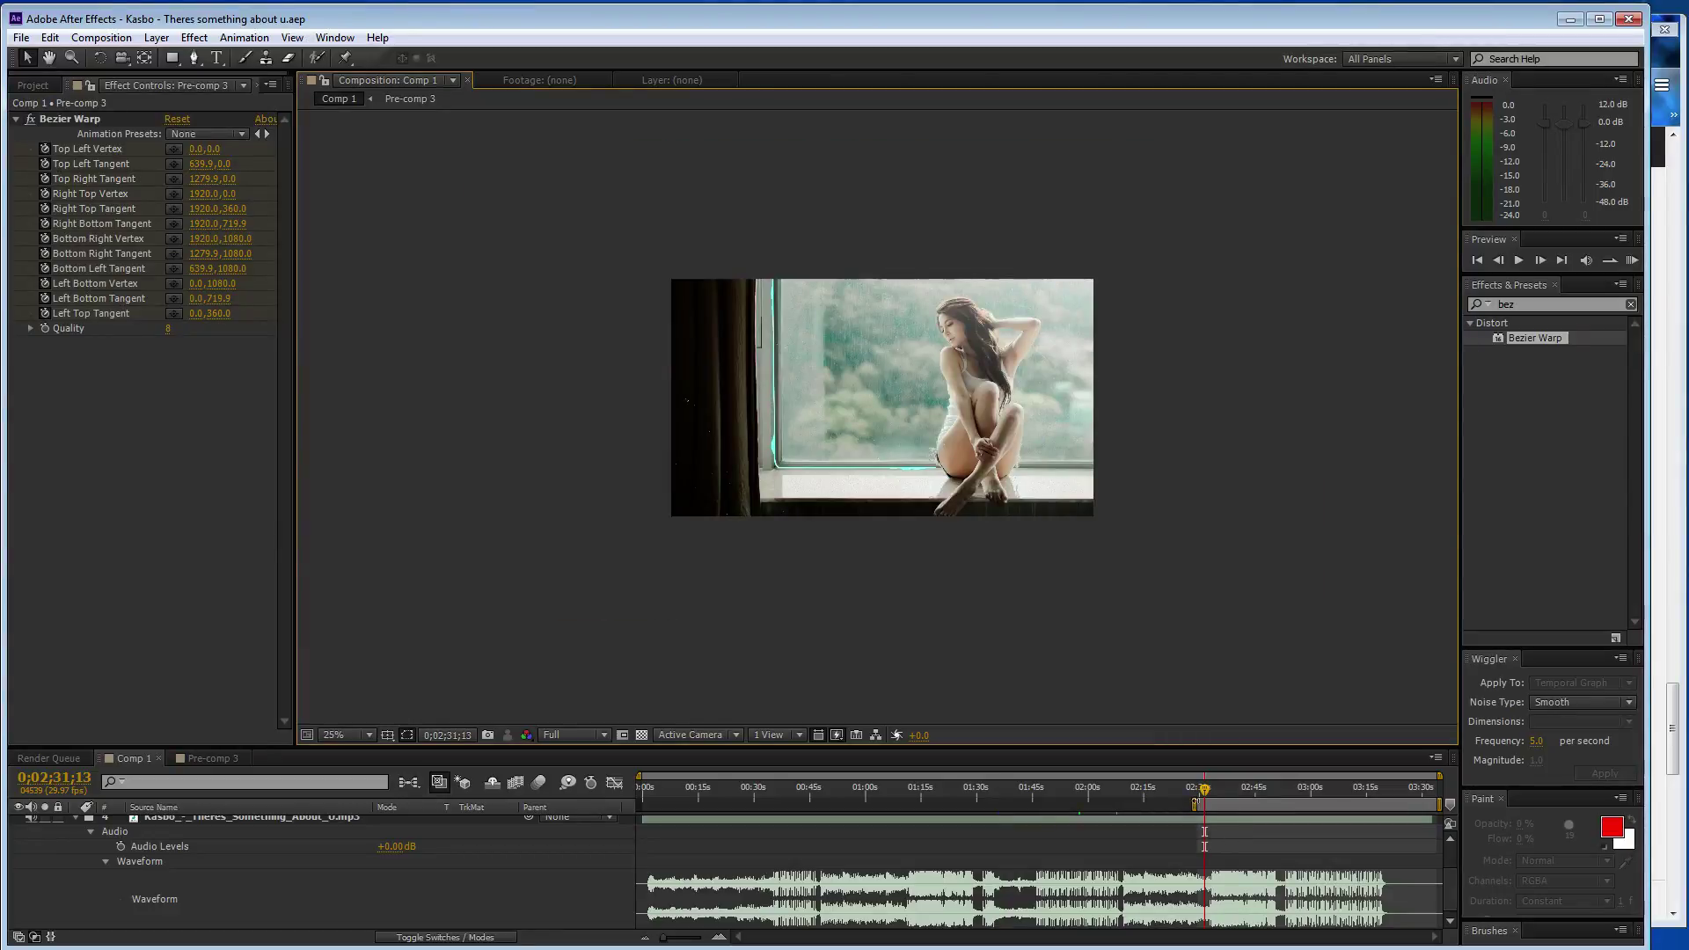
# - Move the current time to 0;03;18;18 and duplicate the trans layer
pyautogui.moveTo(1204, 789); pyautogui.dragTo(1380, 796)
pyautogui.scroll(3, 301, 846)
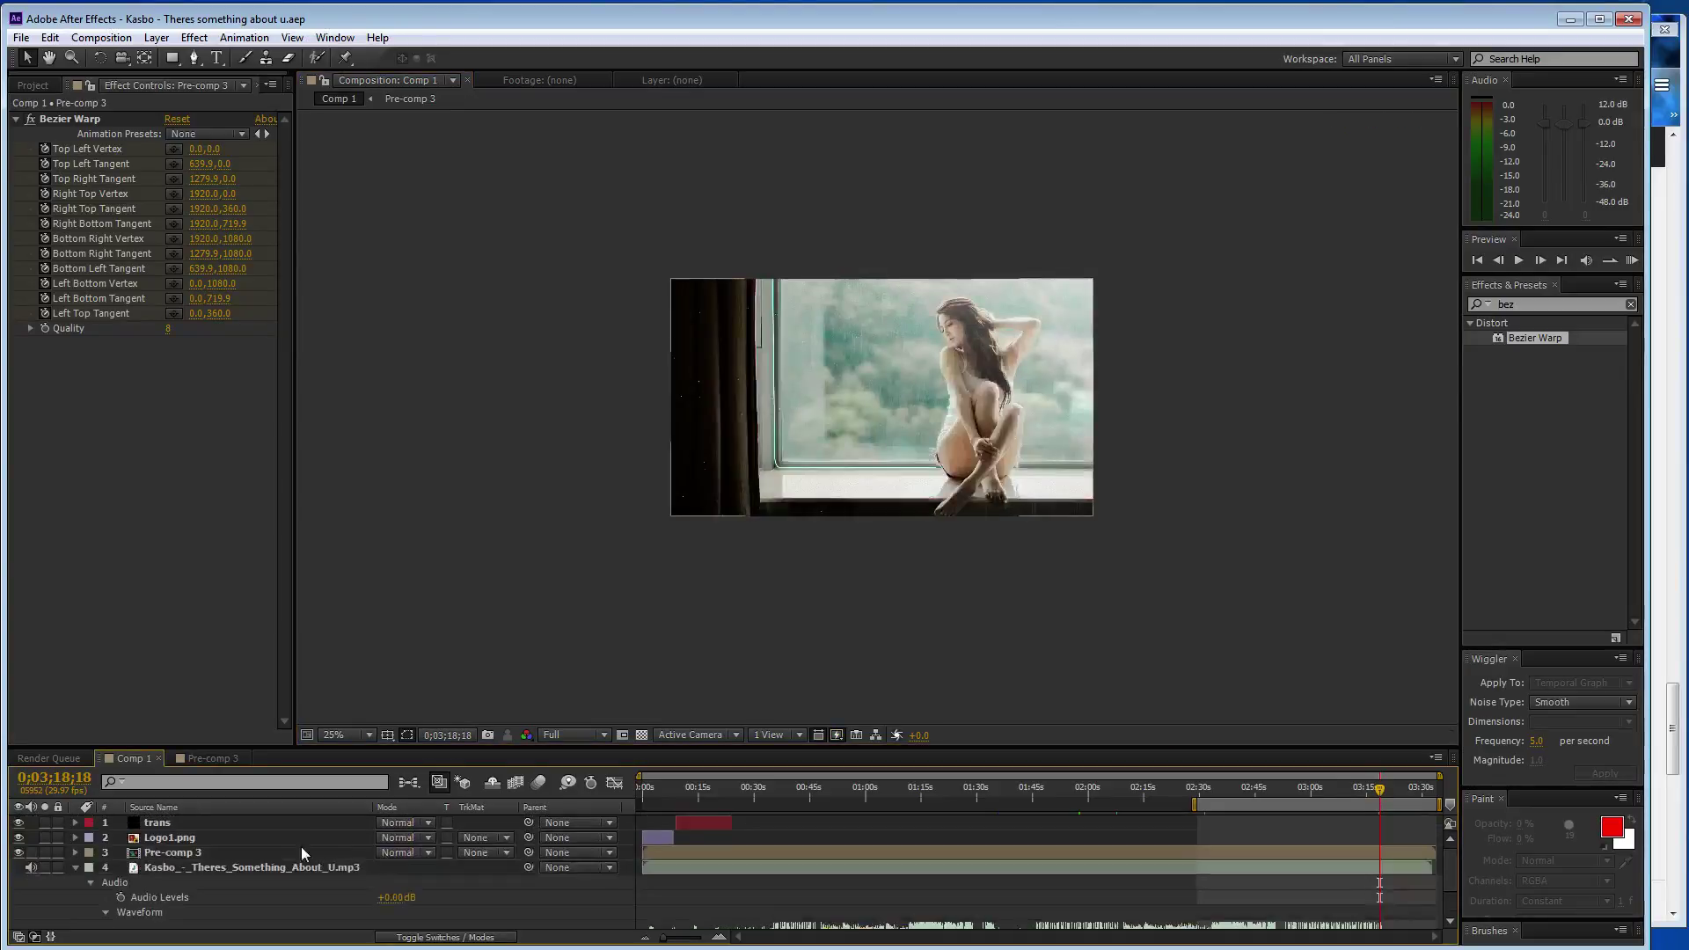
pyautogui.click(294, 825)
pyautogui.hotkey('ctrl', 'd')
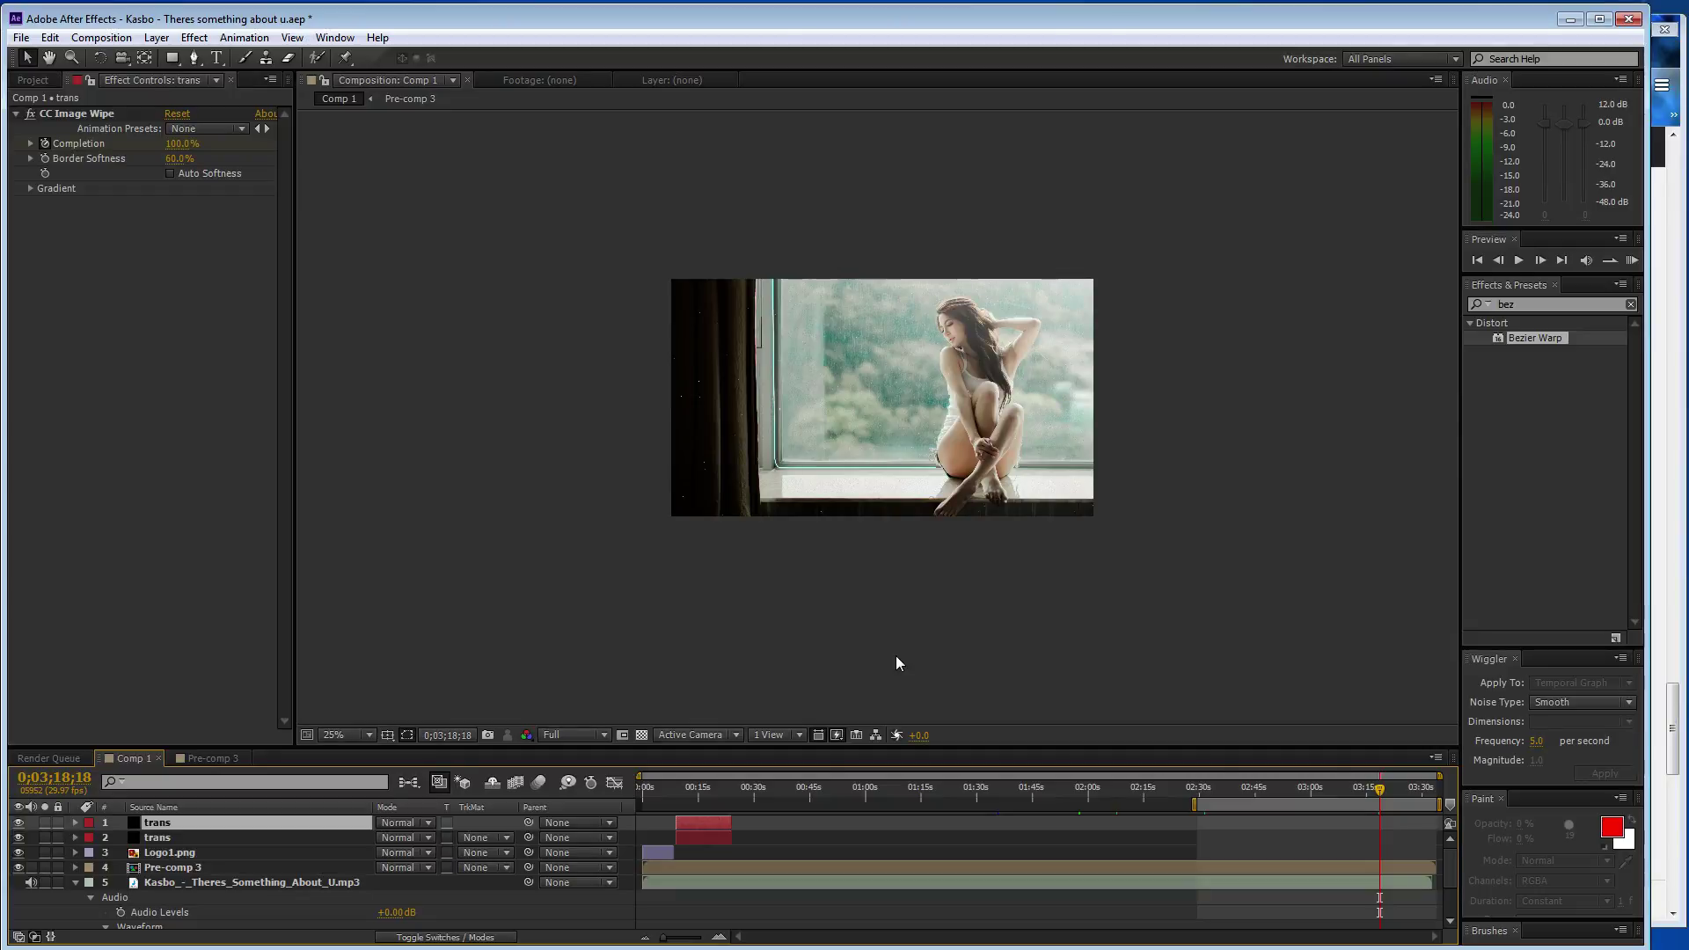
# - Move the duplicated trans layer in Comp 1 so that it starts at 0;03;18;18
pyautogui.hotkey('ctrl', 'alt', '0')
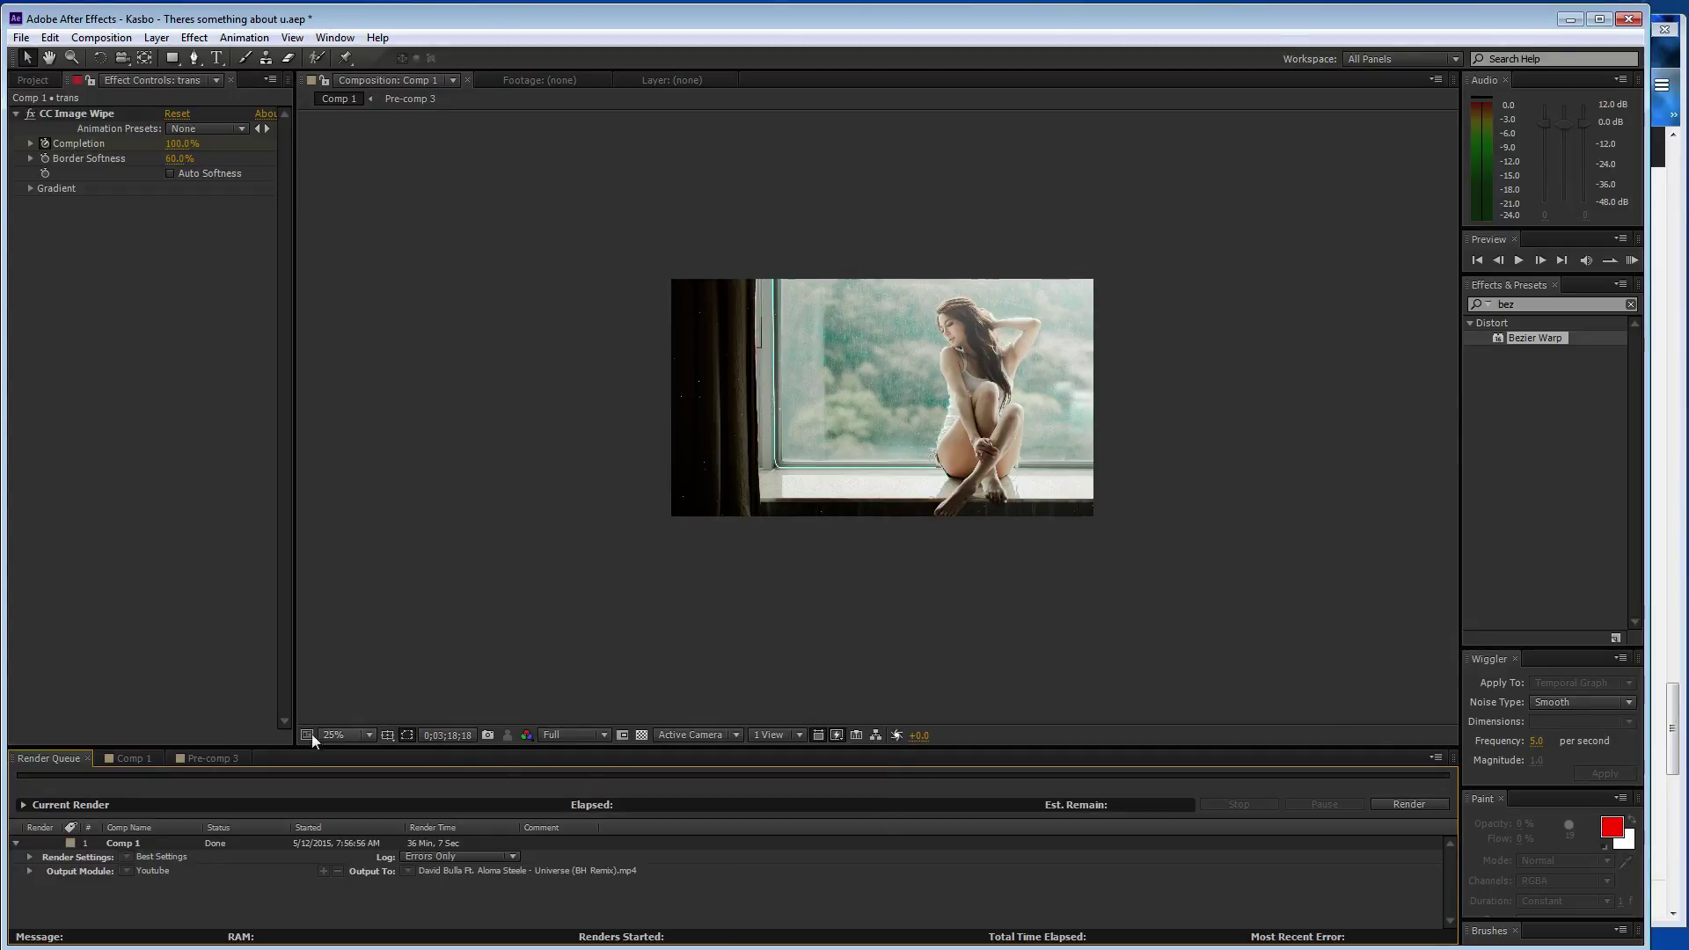
pyautogui.click(127, 758)
pyautogui.scroll(4, 747, 717)
pyautogui.scroll(-2, 904, 705)
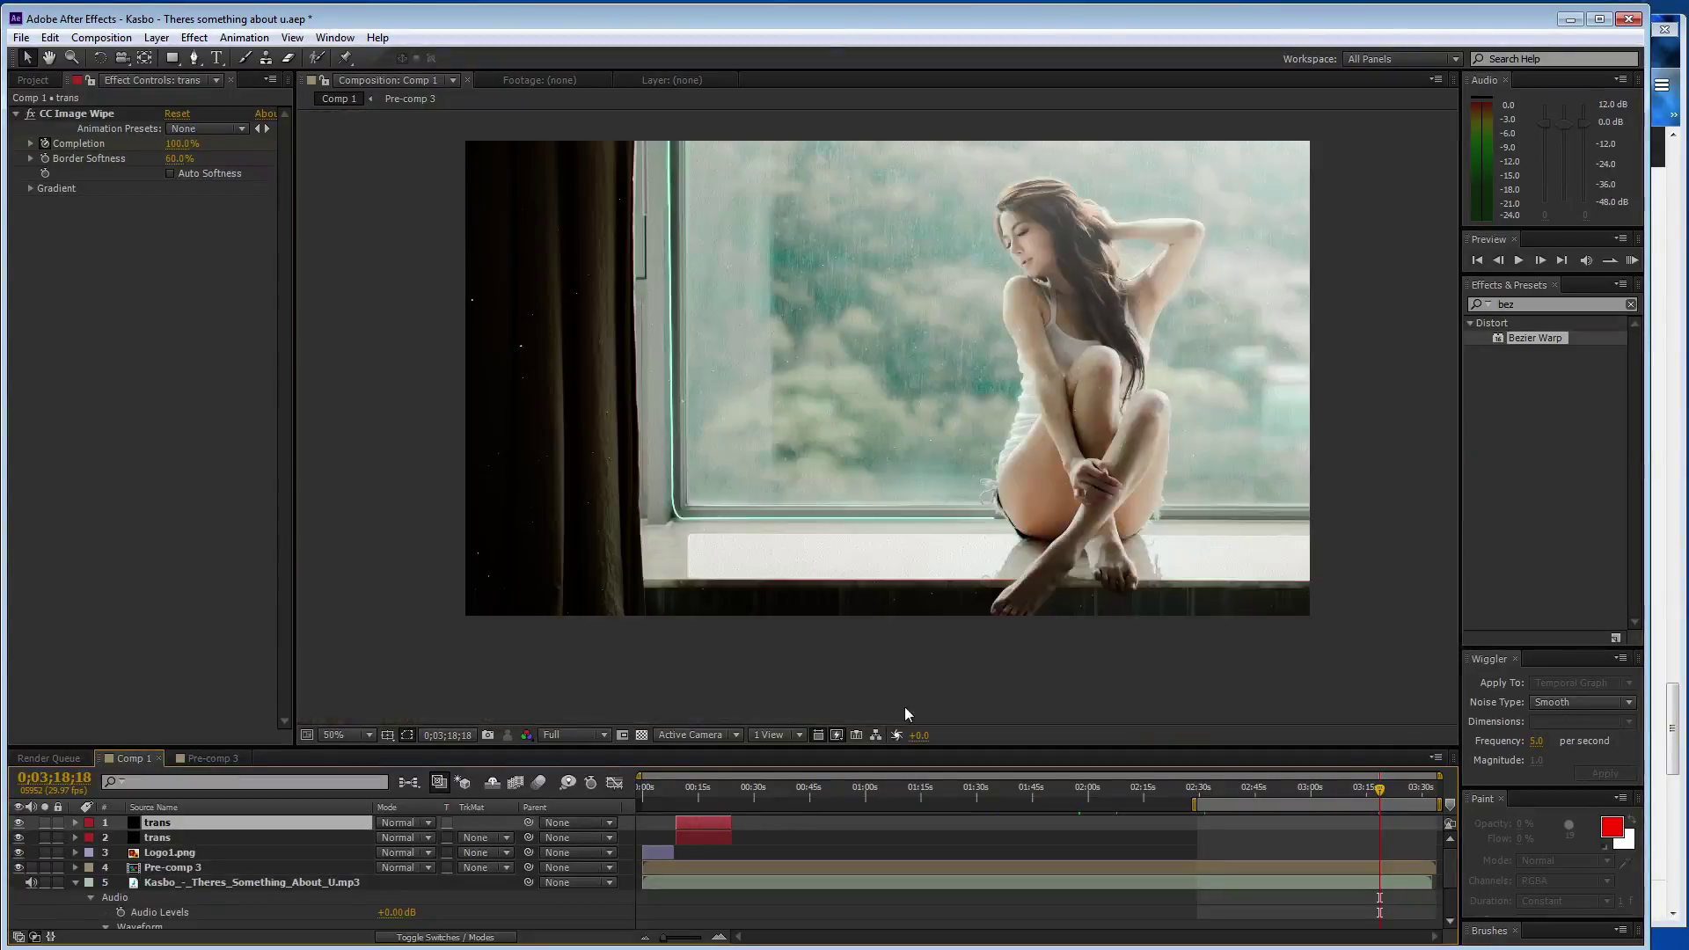
pyautogui.moveTo(699, 823); pyautogui.dragTo(1019, 830)
pyautogui.moveTo(1520, 806); pyautogui.dragTo(1411, 818)
# - Set the duplicate's CC Image Wipe Completion to 100% at 0;03;18;18 and 0% at 0;03;33;09, and save the project
pyautogui.moveTo(176, 144); pyautogui.dragTo(267, 153)
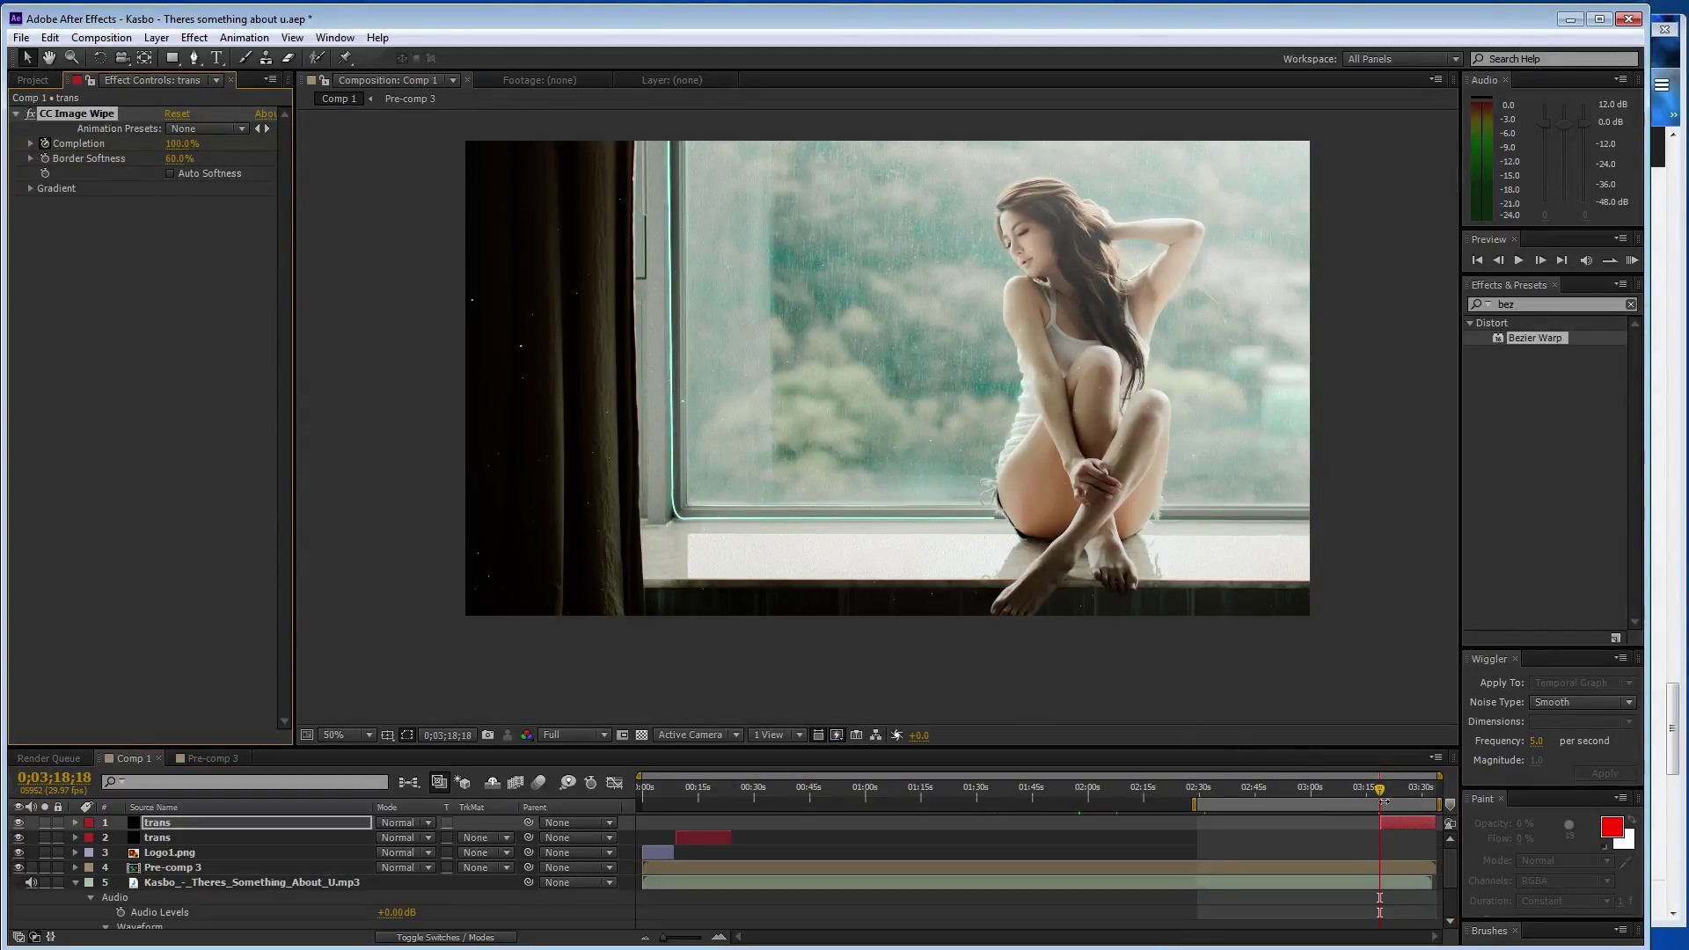
pyautogui.moveTo(1381, 794); pyautogui.dragTo(1438, 790)
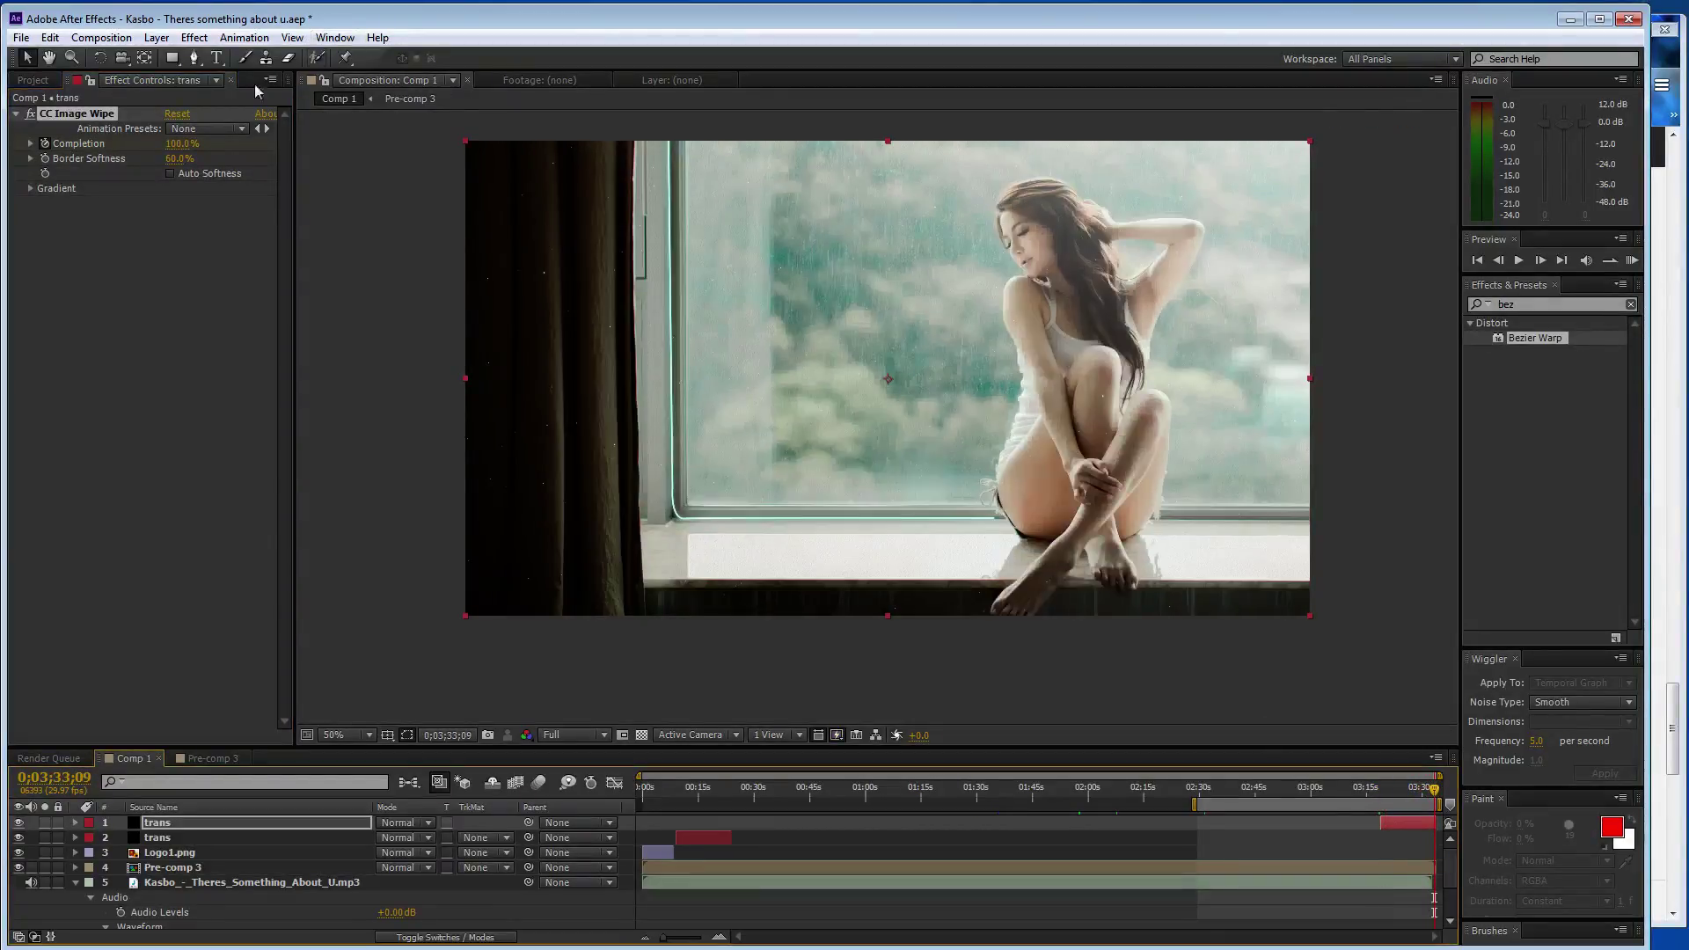
pyautogui.moveTo(194, 147); pyautogui.dragTo(62, 70)
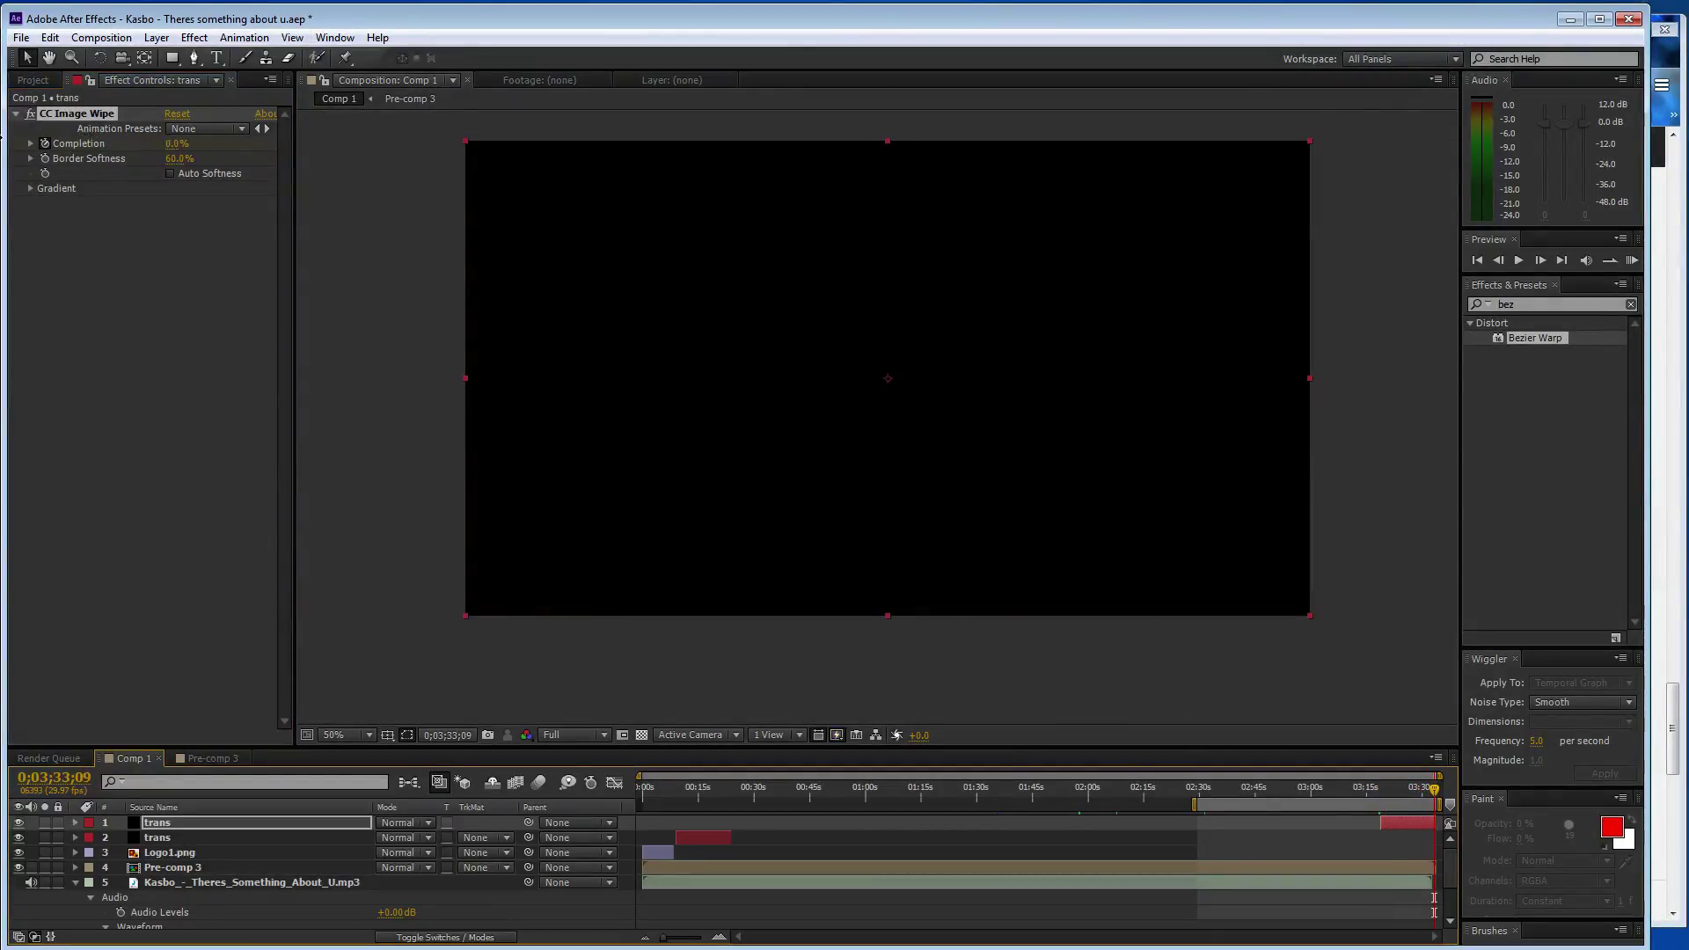
pyautogui.hotkey('ctrl', 's')
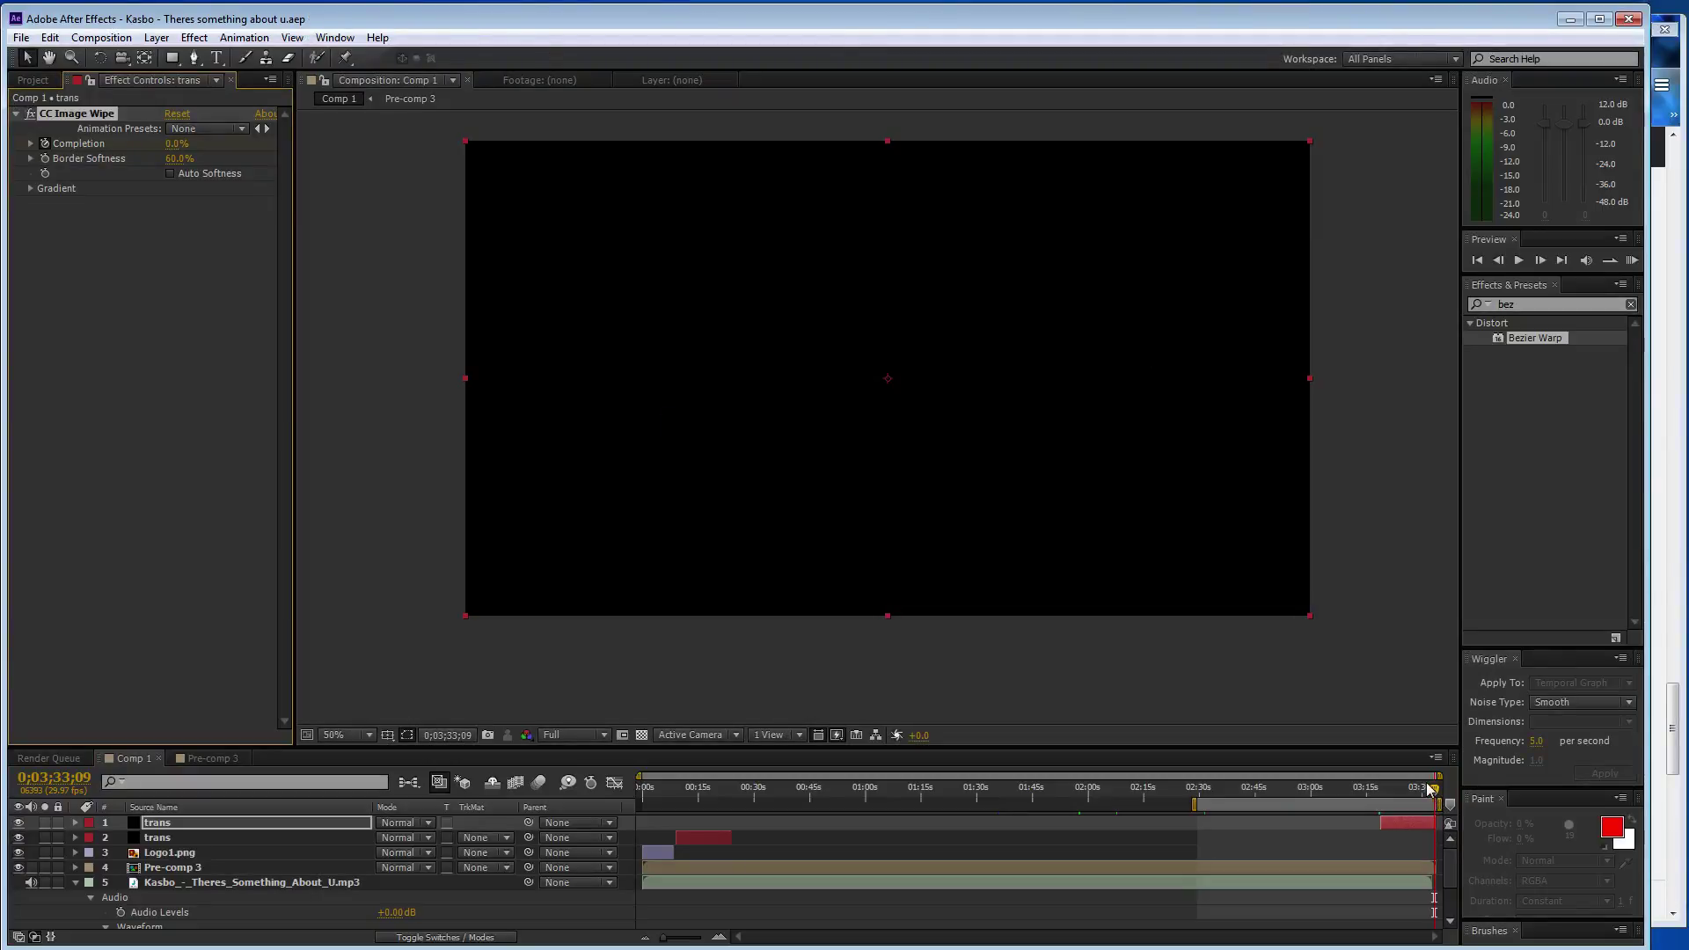
# - Scrub back through the closing wipe and extend the work area's start to the beginning of Comp 1
pyautogui.click(1431, 791)
pyautogui.moveTo(1431, 791); pyautogui.dragTo(1375, 789)
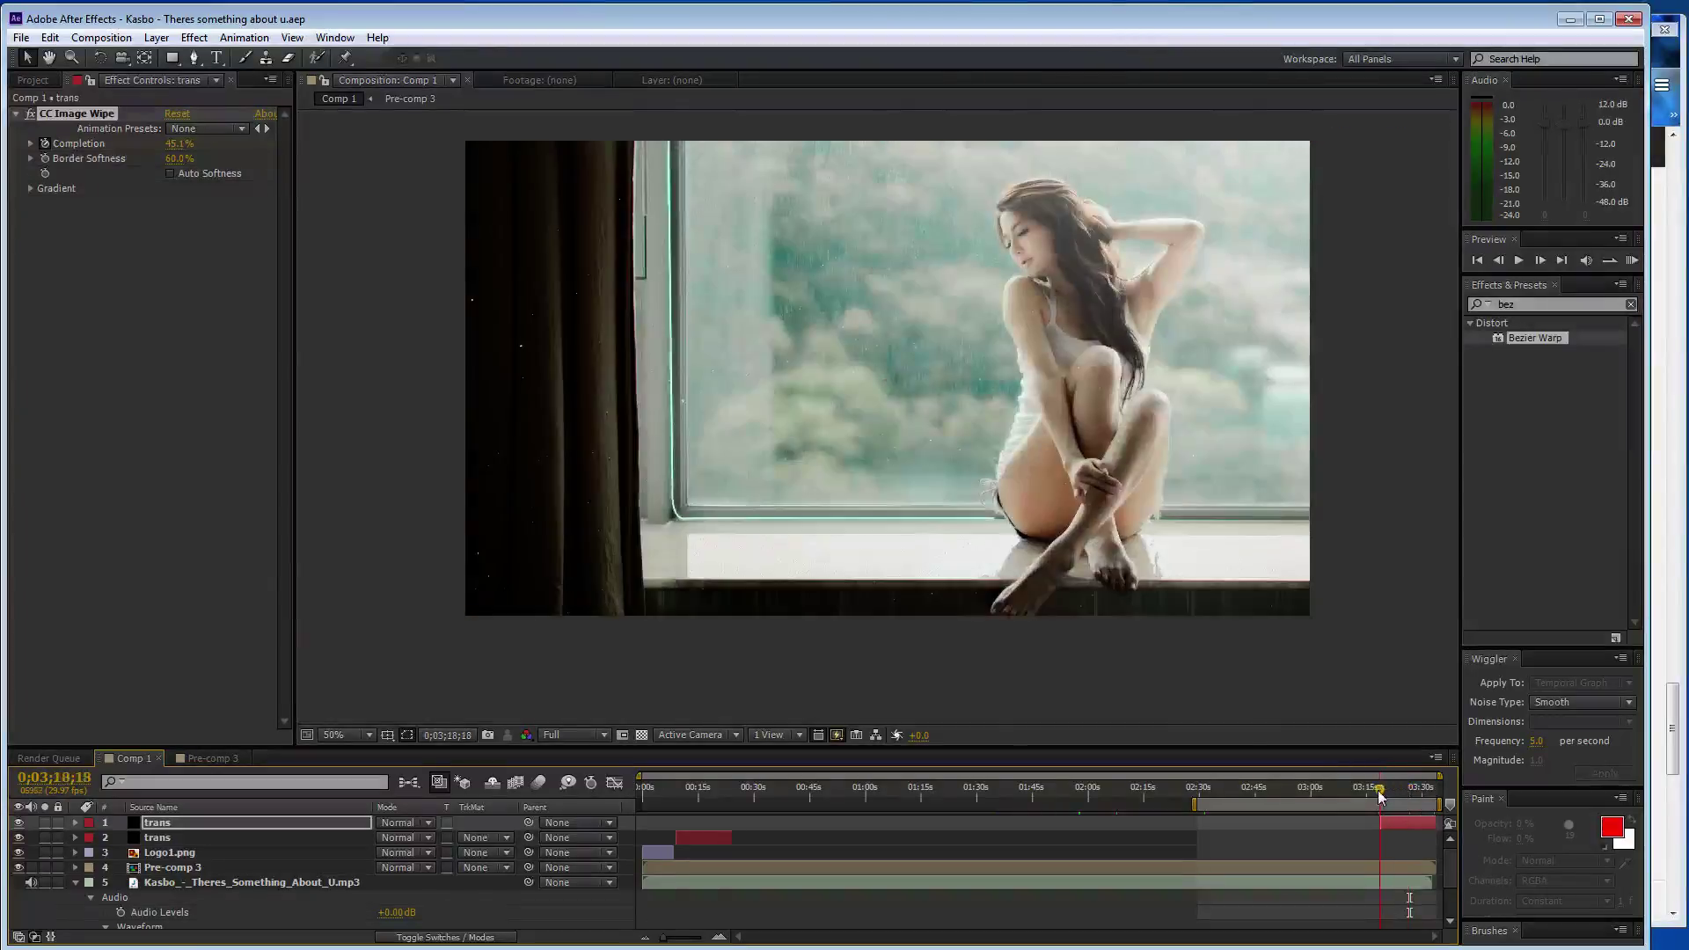
pyautogui.moveTo(1194, 803); pyautogui.dragTo(641, 803)
# - In Pre-comp 3, create a black solid named Flare, place it below White Solid 1 and trim its start to the Eq layer's start
pyautogui.click(233, 757)
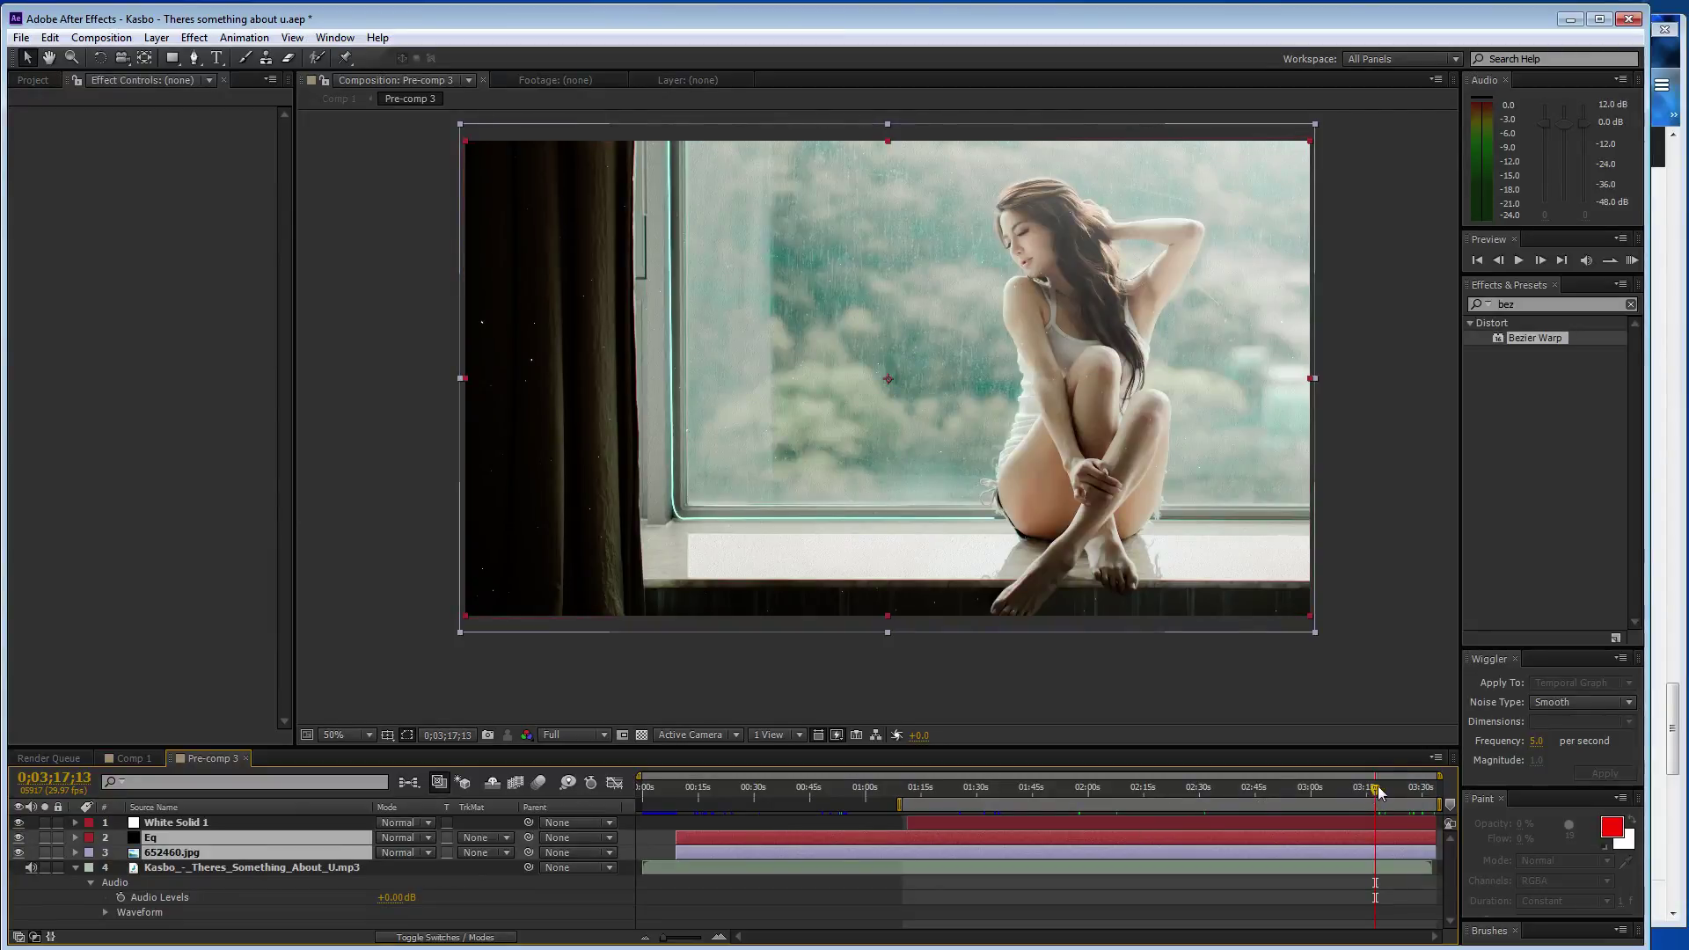
pyautogui.moveTo(1379, 792); pyautogui.dragTo(918, 774)
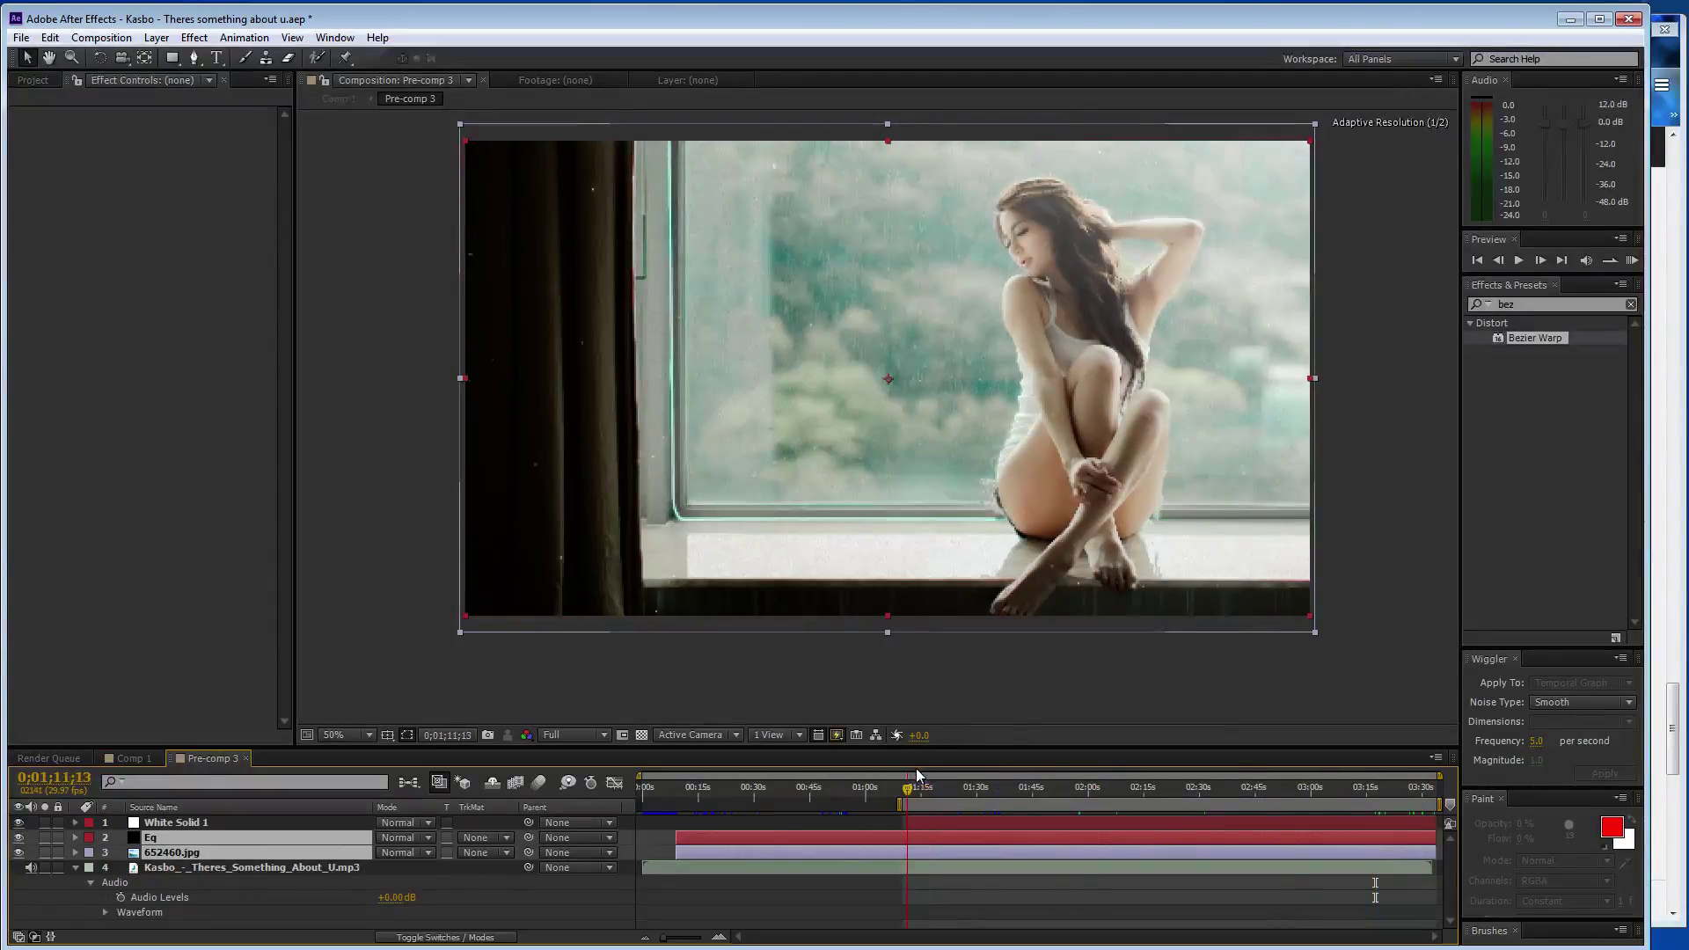
pyautogui.hotkey('ctrl', 'y')
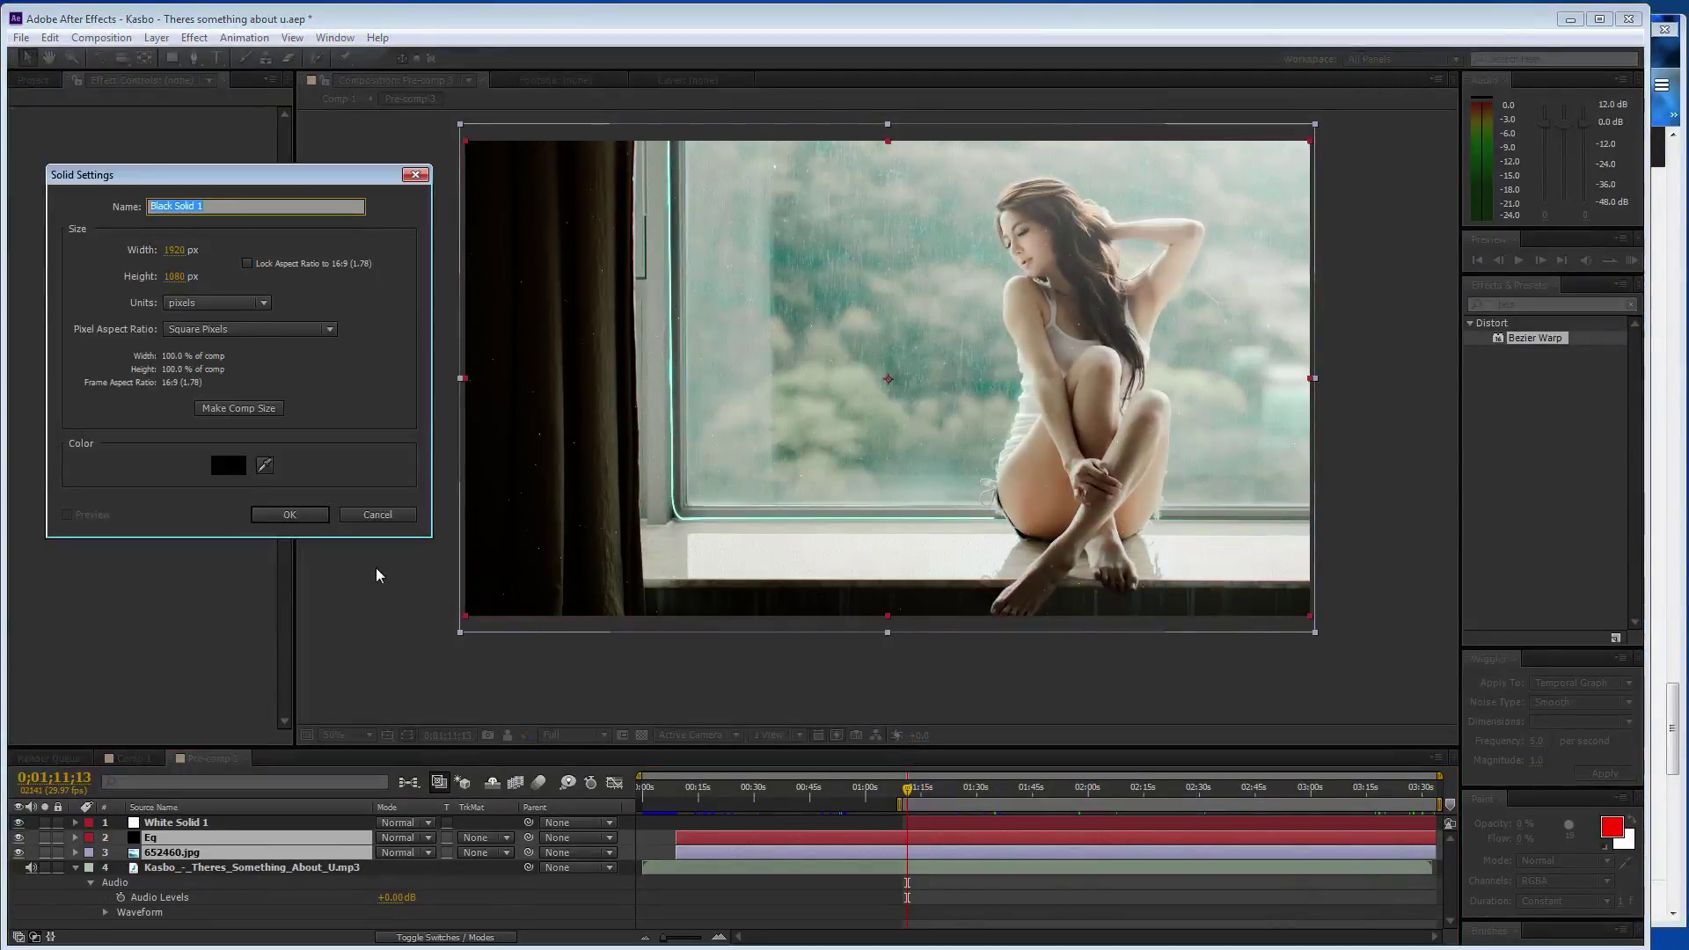
pyautogui.write('Flare')
pyautogui.press('Return')
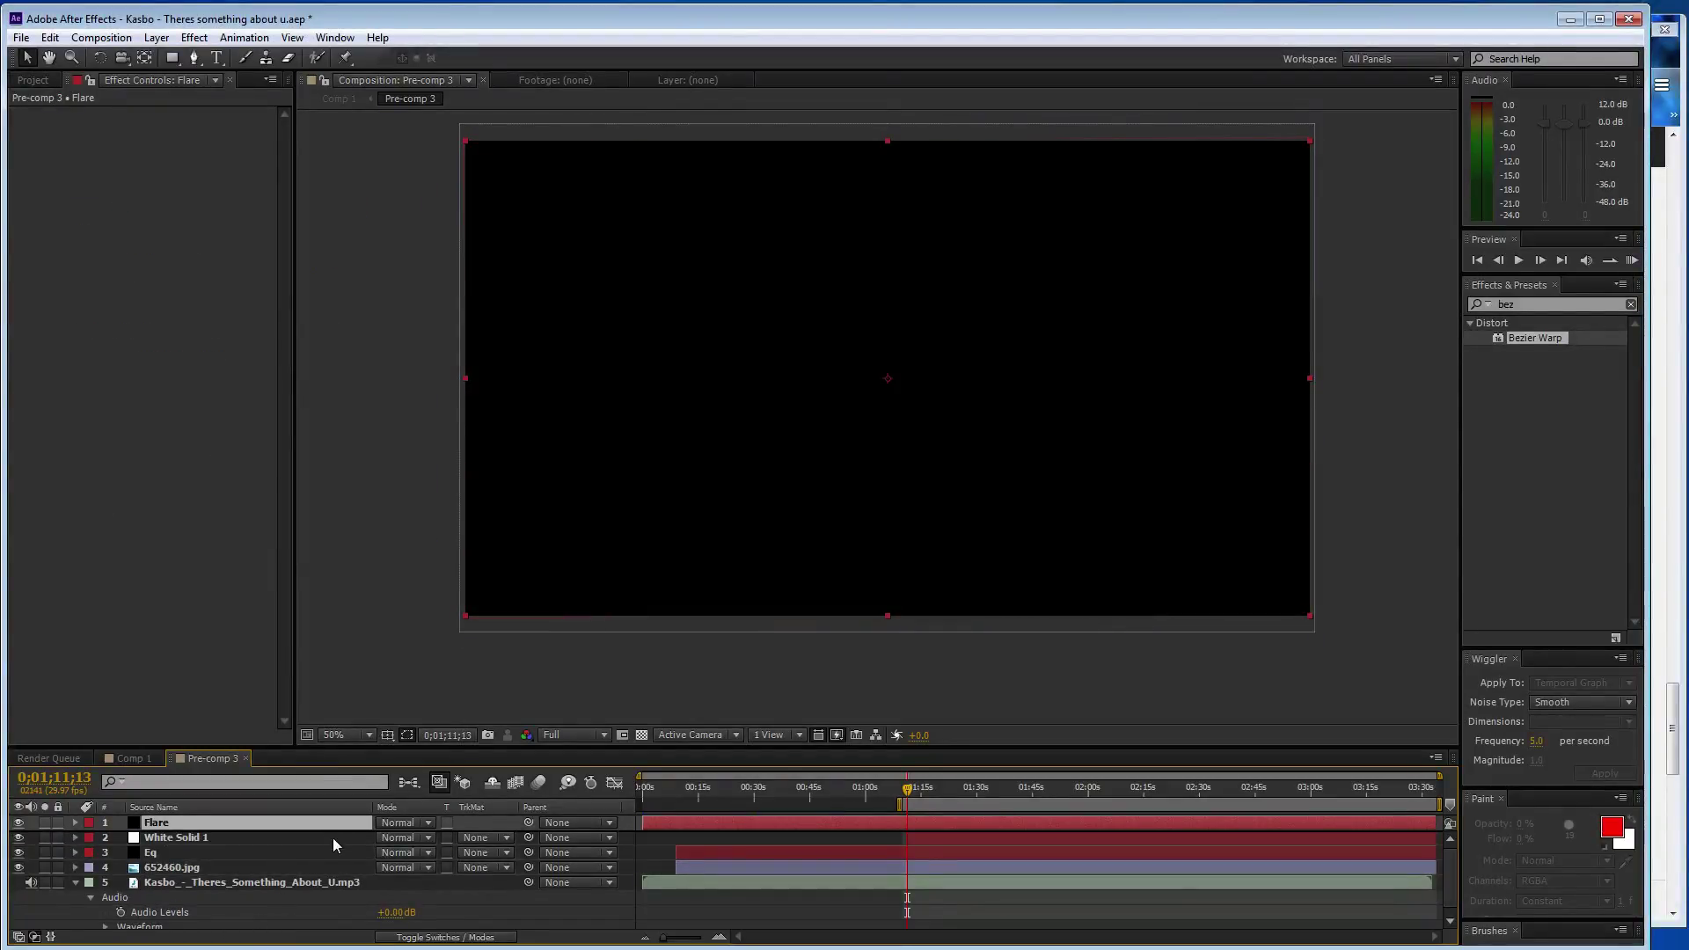
pyautogui.hotkey('ctrl', '[')
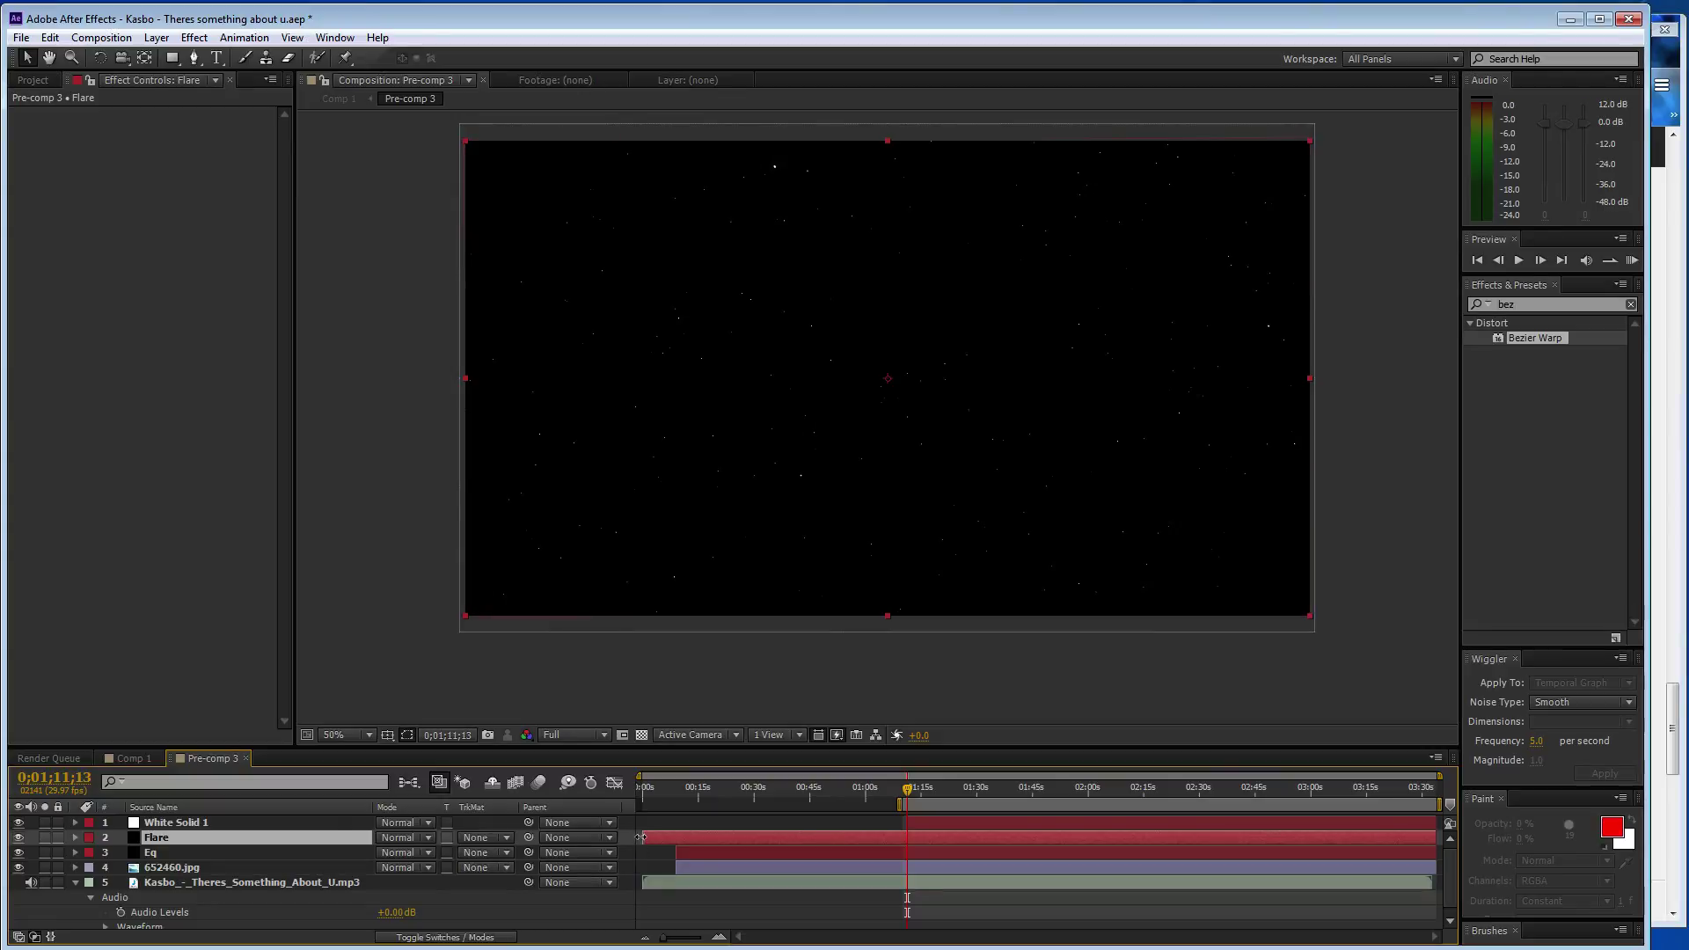
pyautogui.moveTo(645, 837); pyautogui.dragTo(664, 837)
# - Apply Video Copilot Optical Flares to the Flare layer and set its Render Mode to On Transparent
pyautogui.click(195, 37)
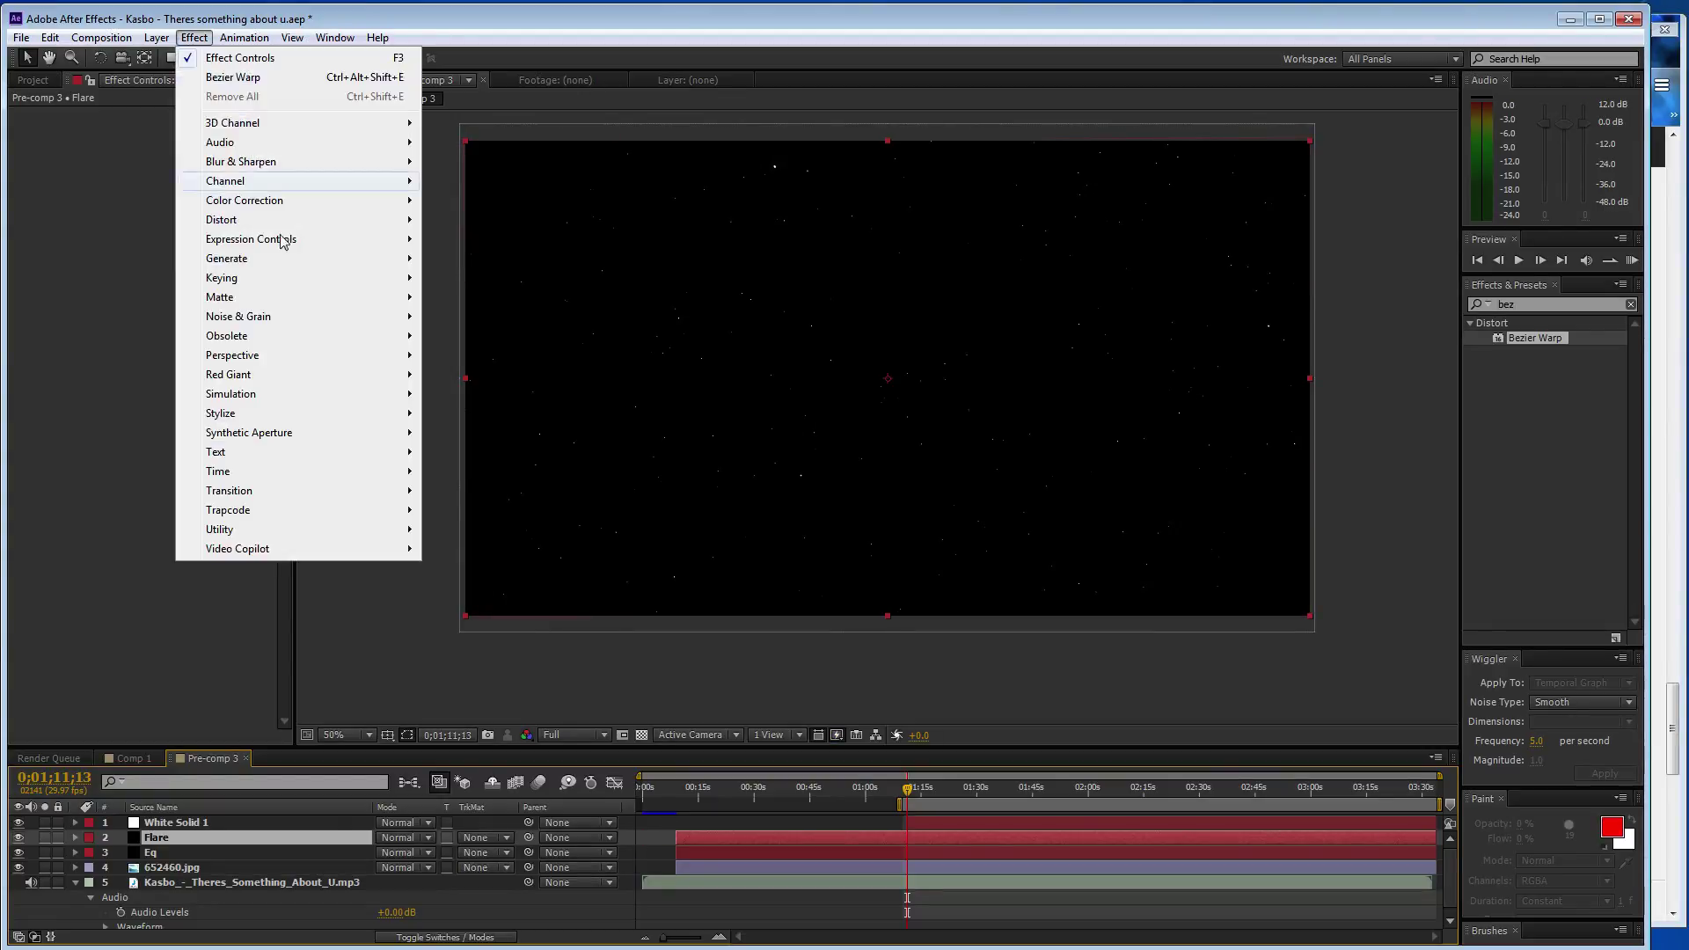
pyautogui.moveTo(308, 548)
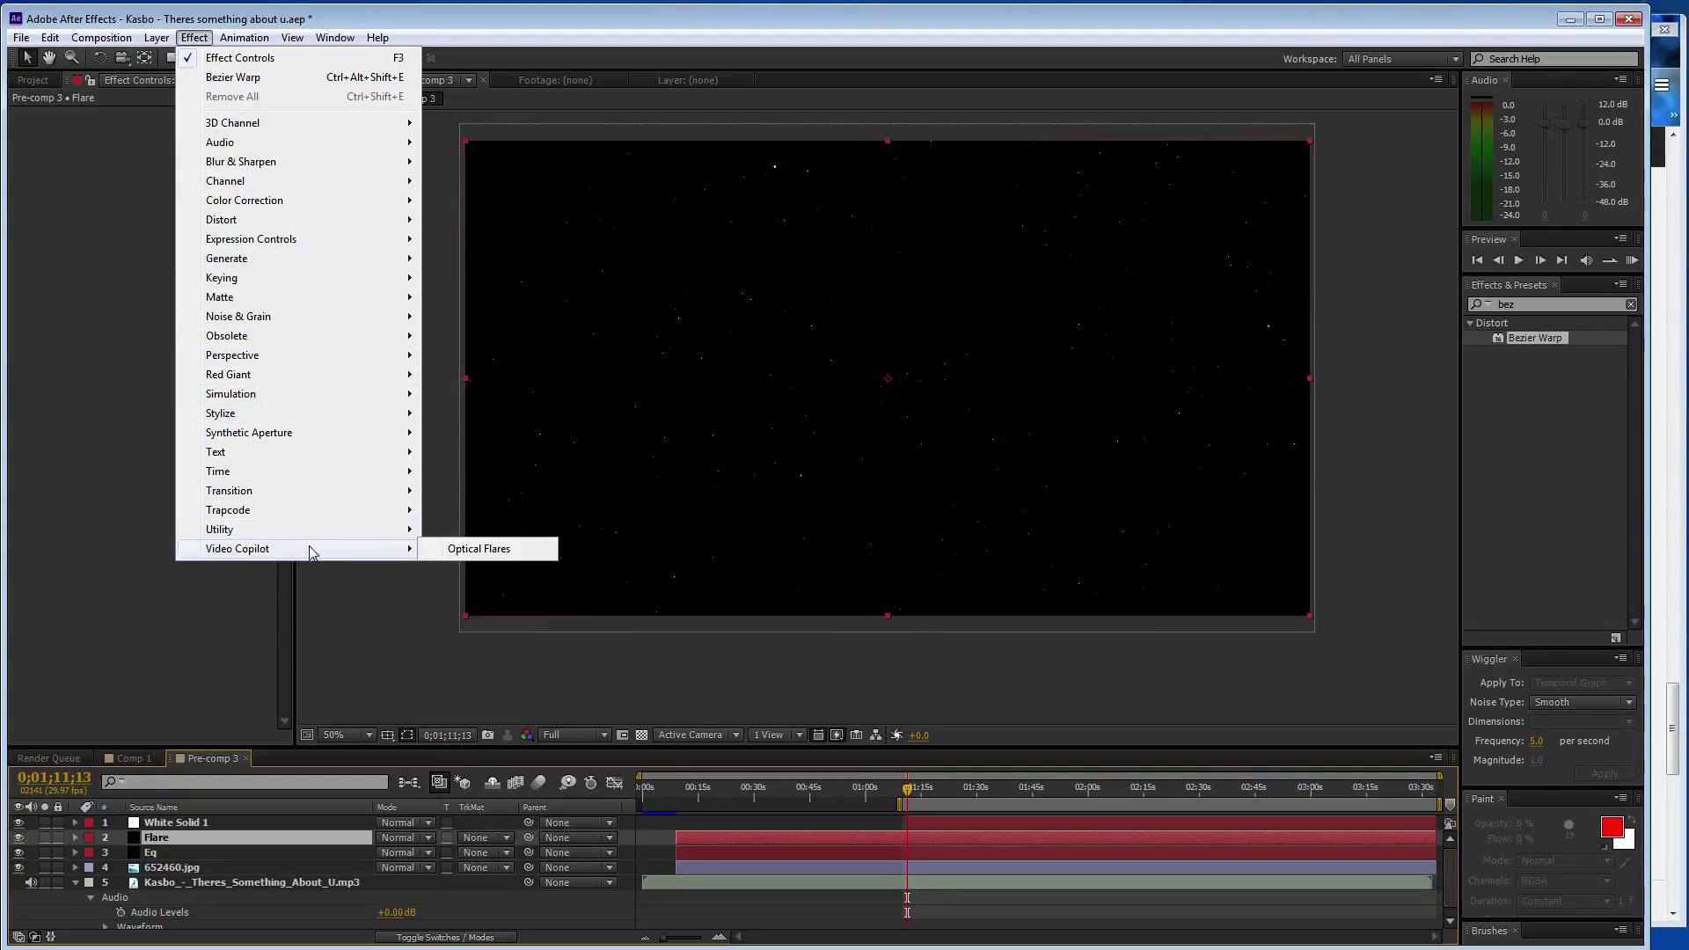
pyautogui.click(498, 550)
pyautogui.click(207, 383)
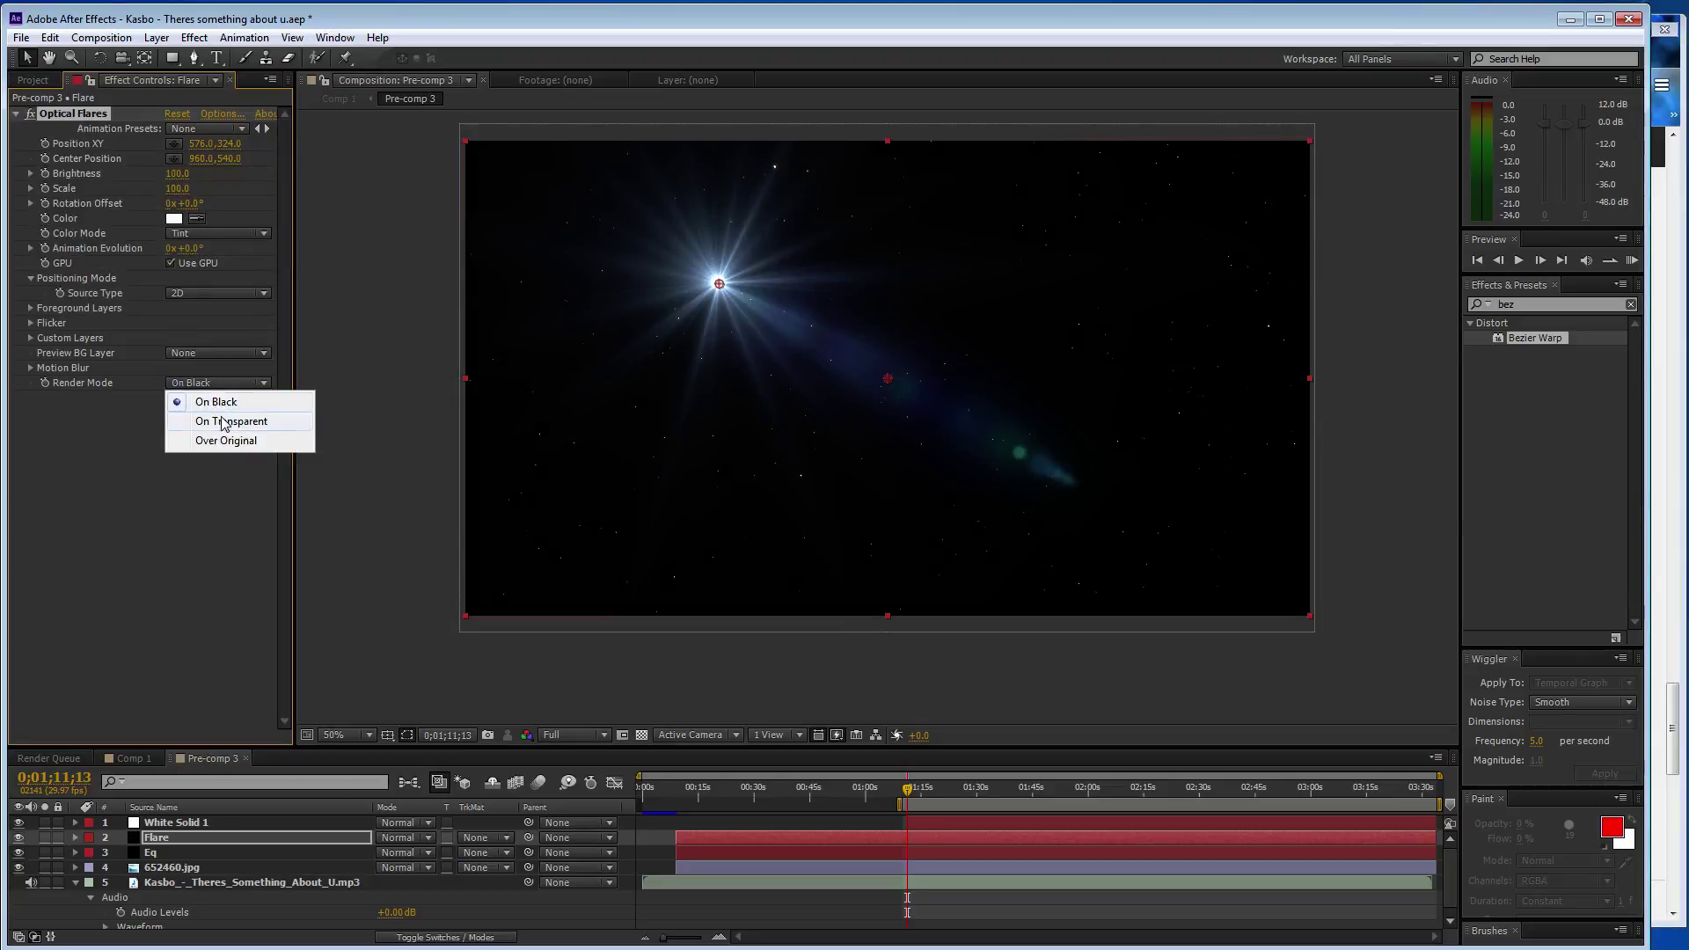
pyautogui.click(223, 419)
# - Move the flare to the frame's centre at about 958, 538 and tint it teal with a color sampled from the background image
pyautogui.moveTo(719, 291); pyautogui.dragTo(888, 376)
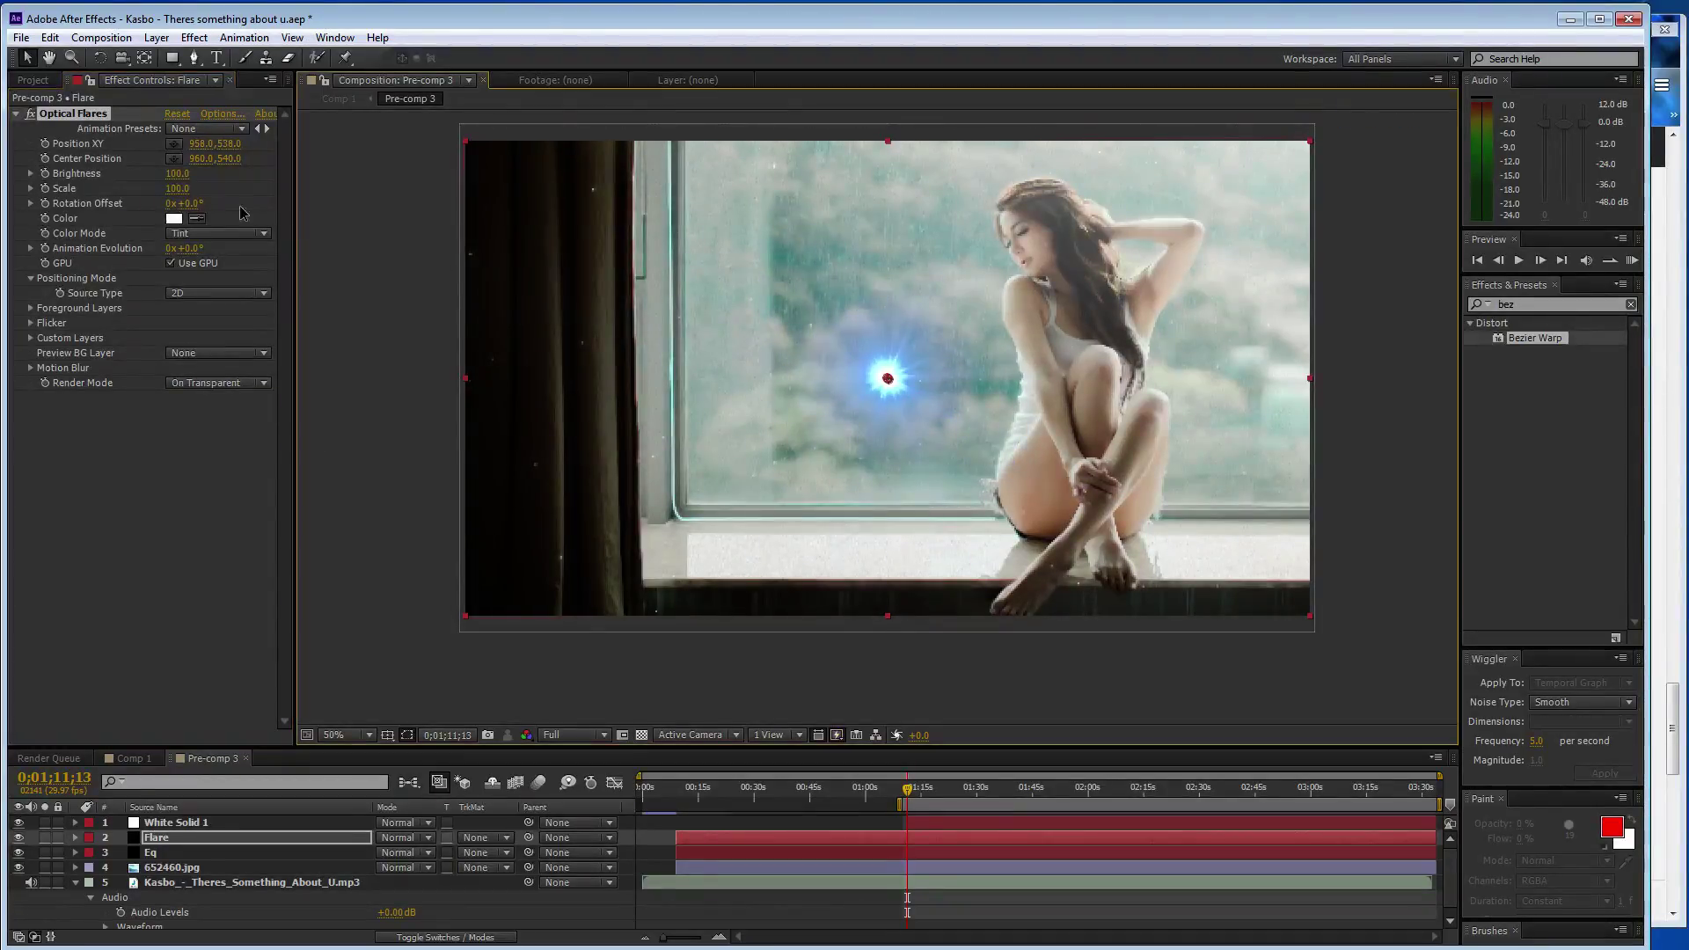
pyautogui.click(787, 255)
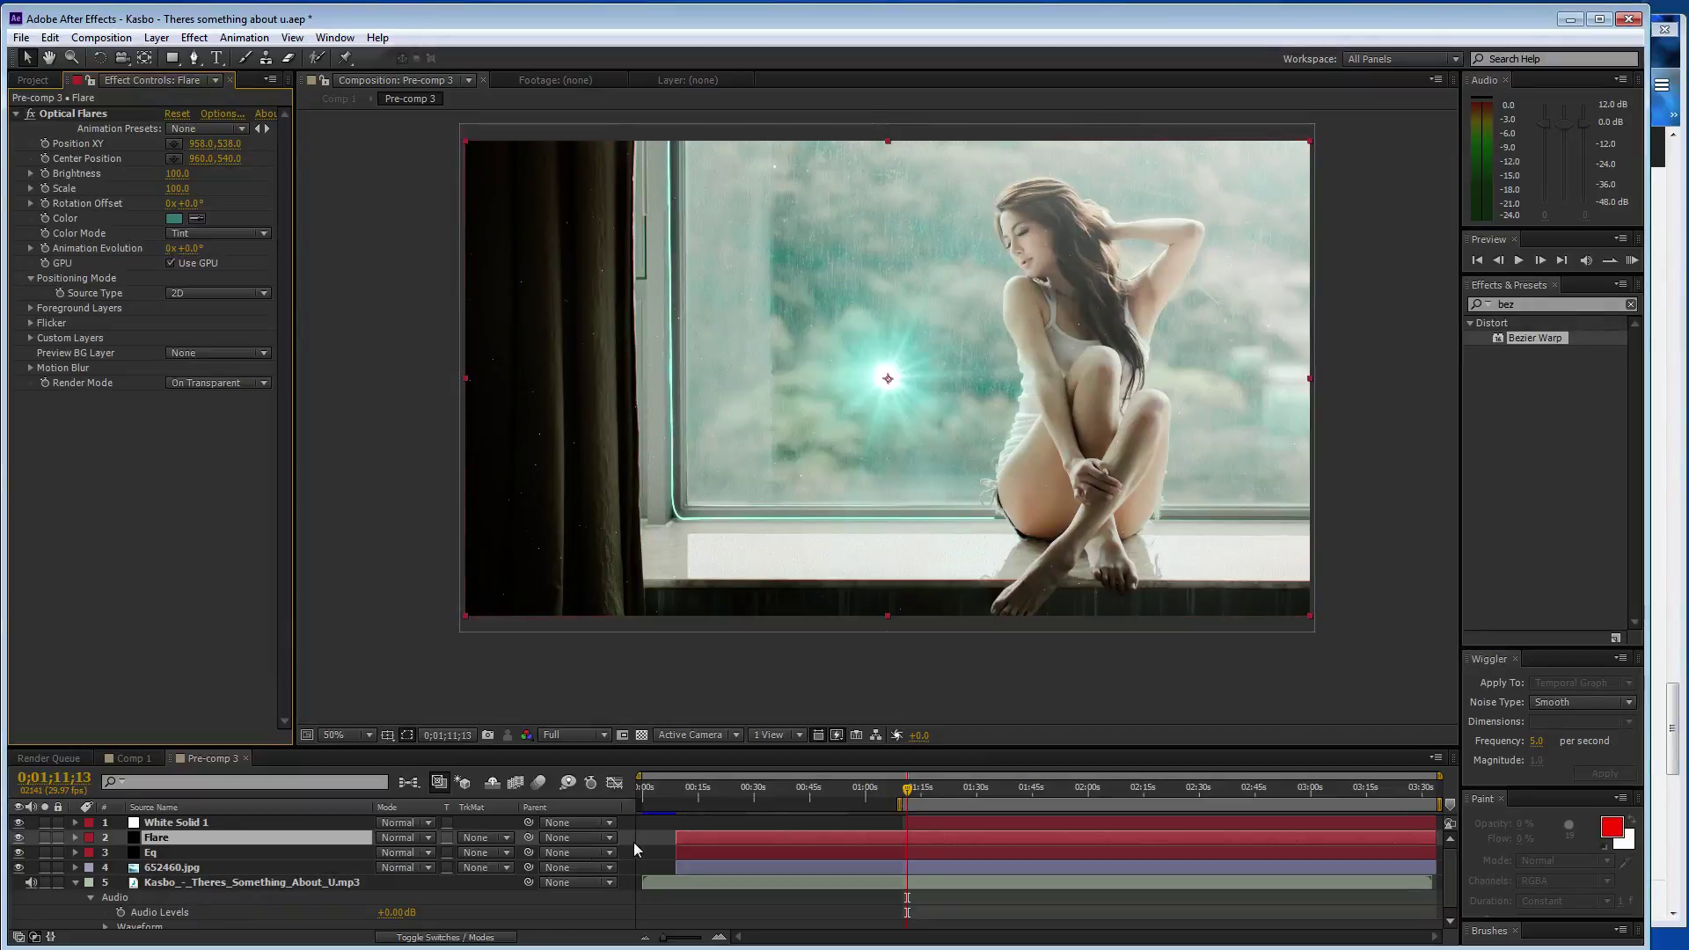
# - Trim the Flare layer's start to White Solid 1's start and step the current time back to 0;01;11;01
pyautogui.moveTo(670, 836); pyautogui.dragTo(899, 825)
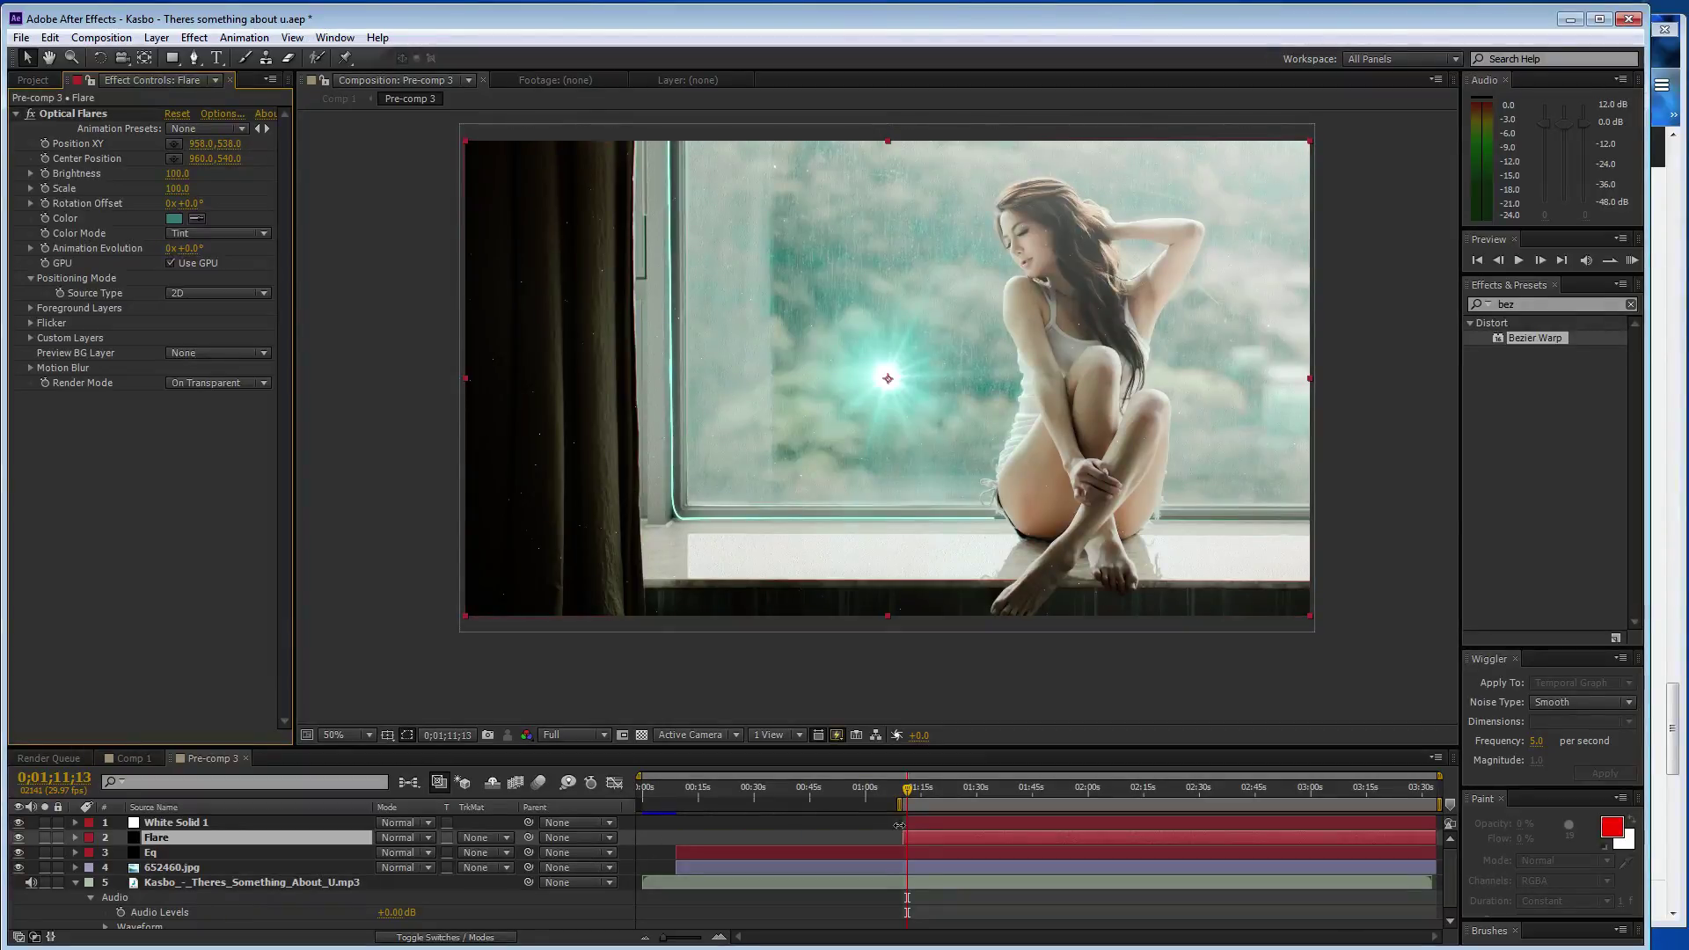
pyautogui.click(718, 939)
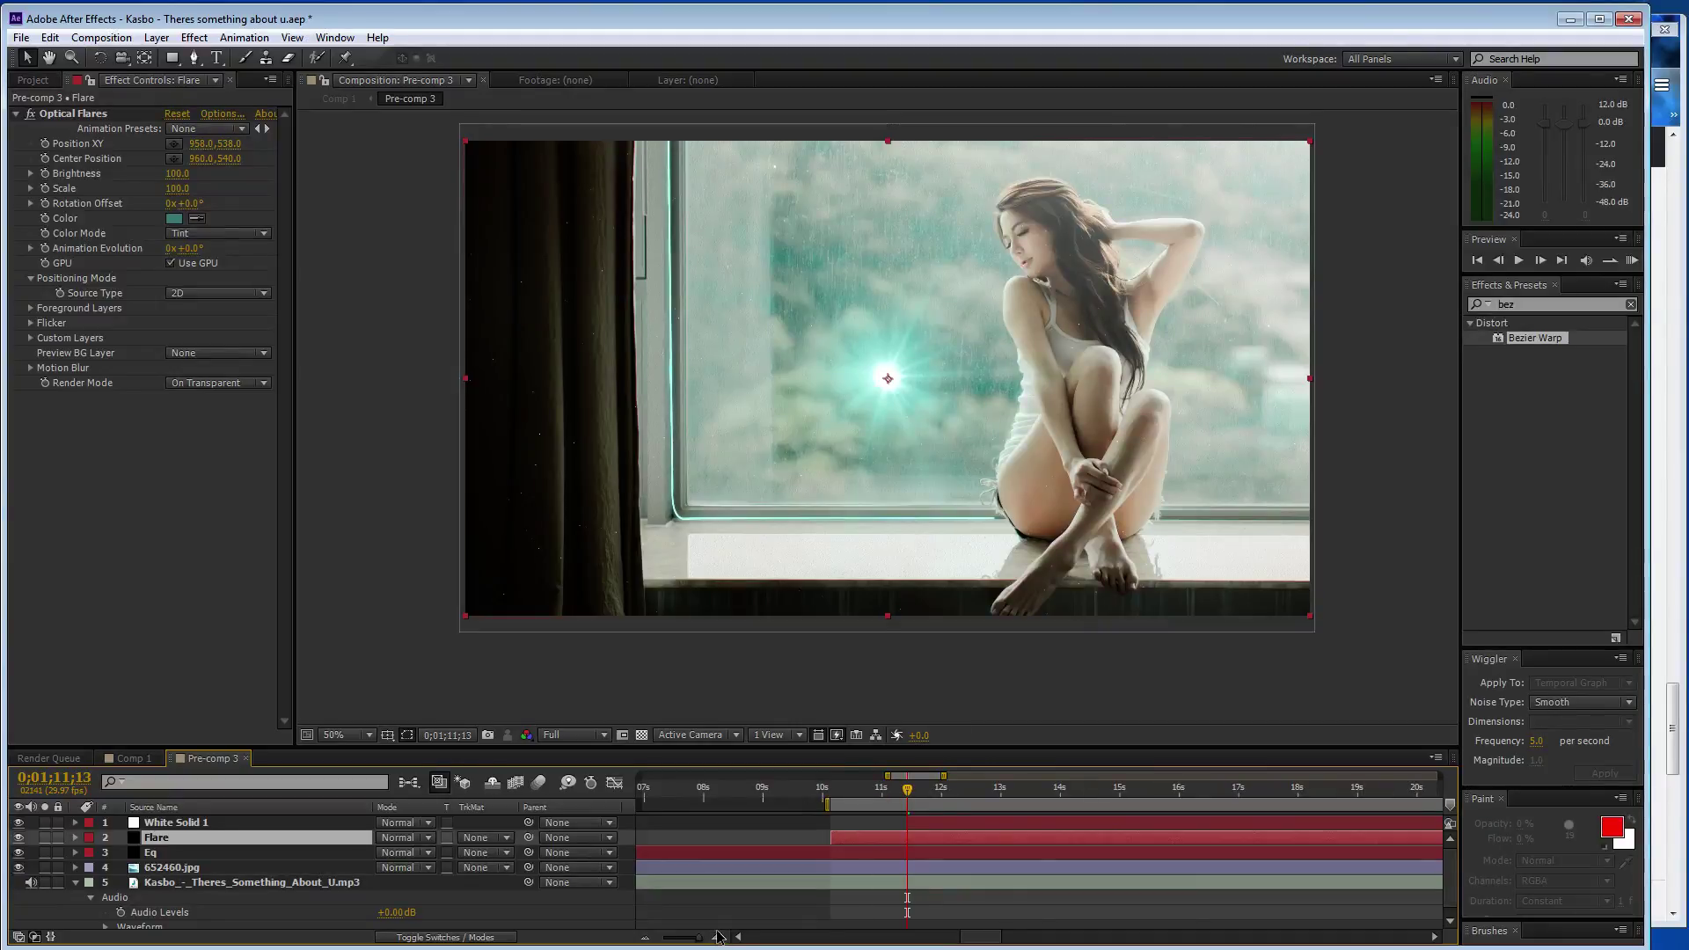
pyautogui.press('pageup')
pyautogui.press('pageup')
pyautogui.press('pageup')
pyautogui.press('pageup')
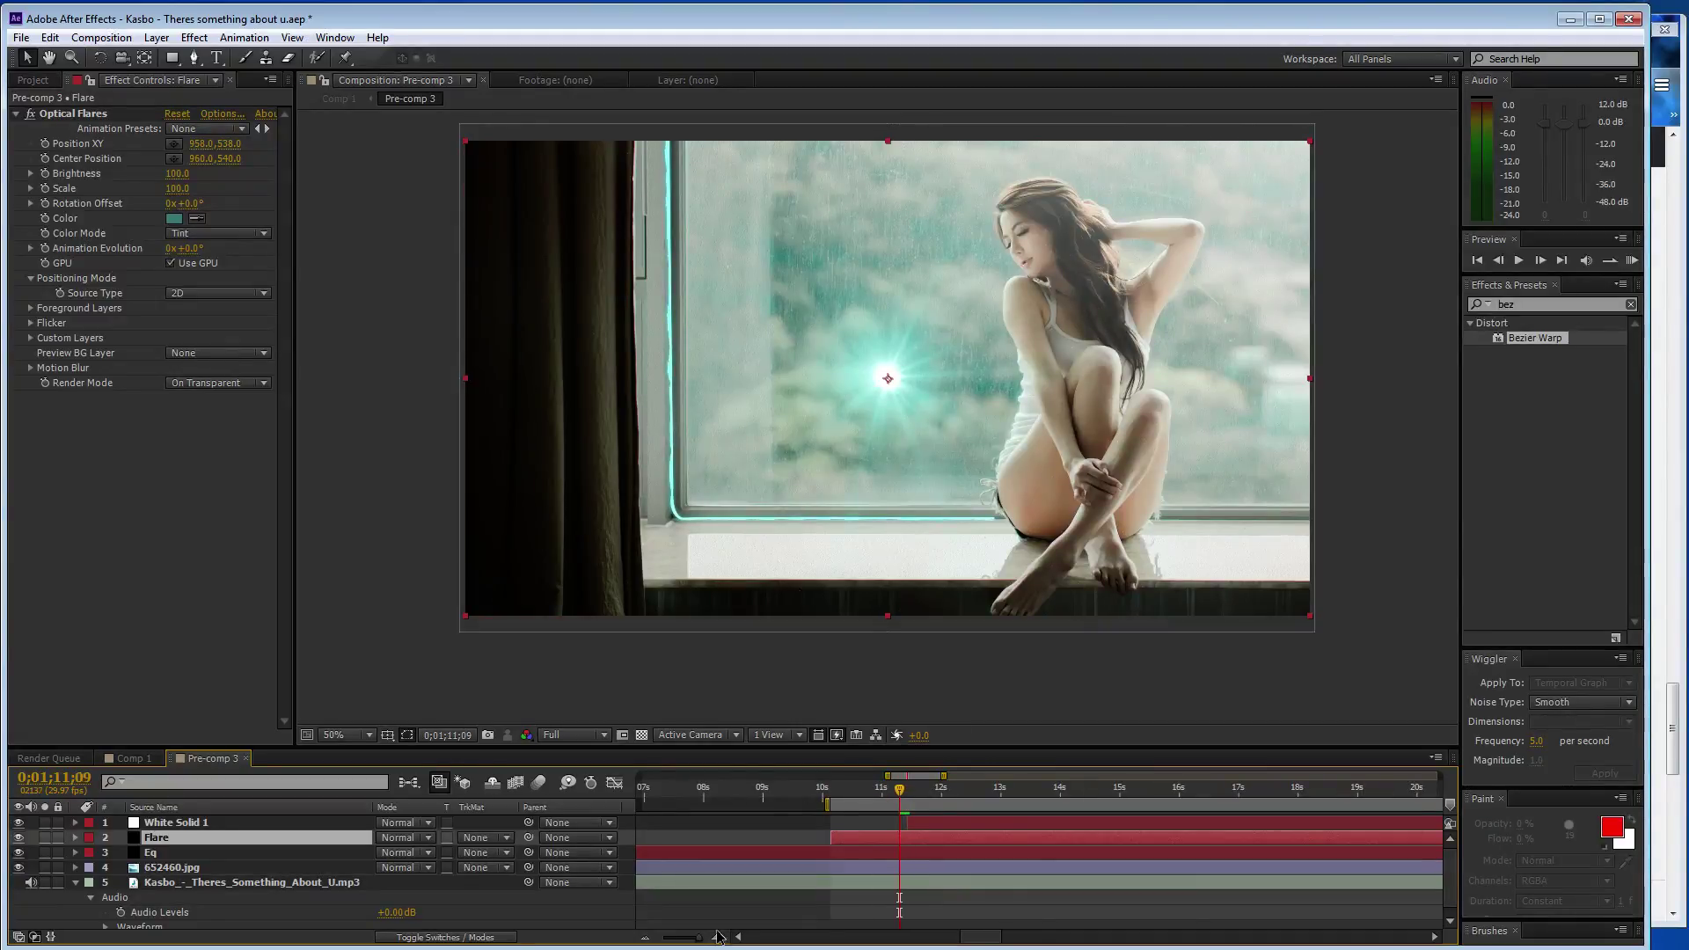
pyautogui.press('pageup')
pyautogui.press('pageup')
pyautogui.press('pageup')
pyautogui.press('pageup')
pyautogui.press('pageup')
pyautogui.press('pageup')
pyautogui.press('pageup')
pyautogui.press('pageup')
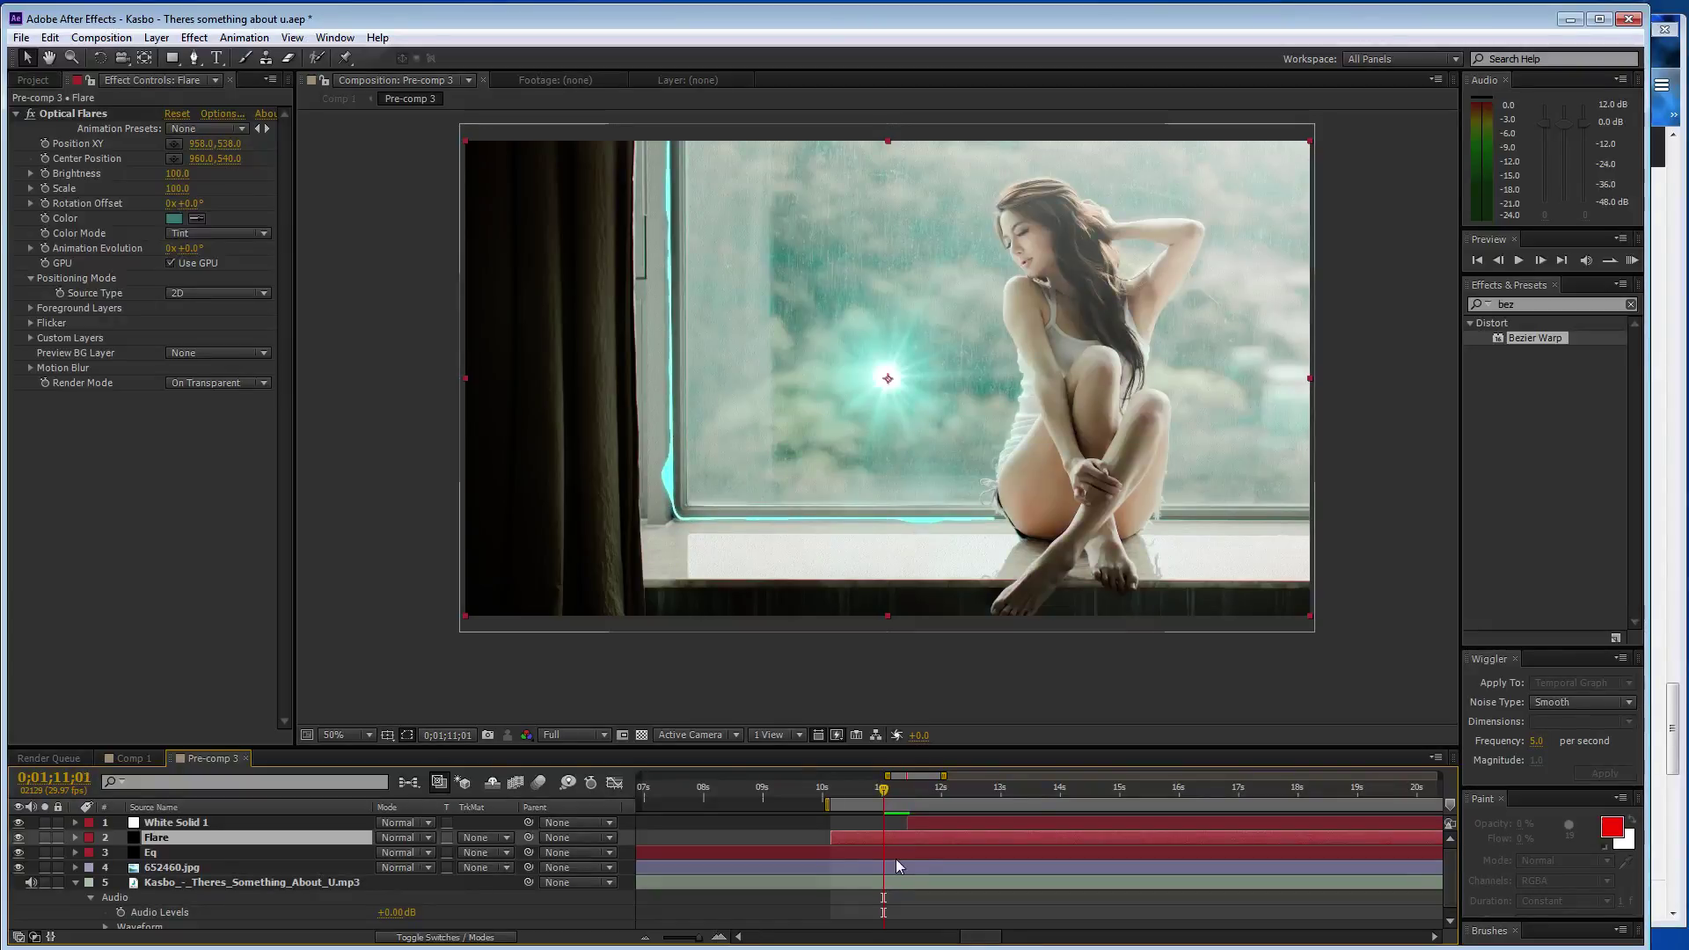
# - Trim the Flare layer's start to 0;01;11;01 and start keyframing its Brightness there at 10
pyautogui.moveTo(838, 833); pyautogui.dragTo(883, 838)
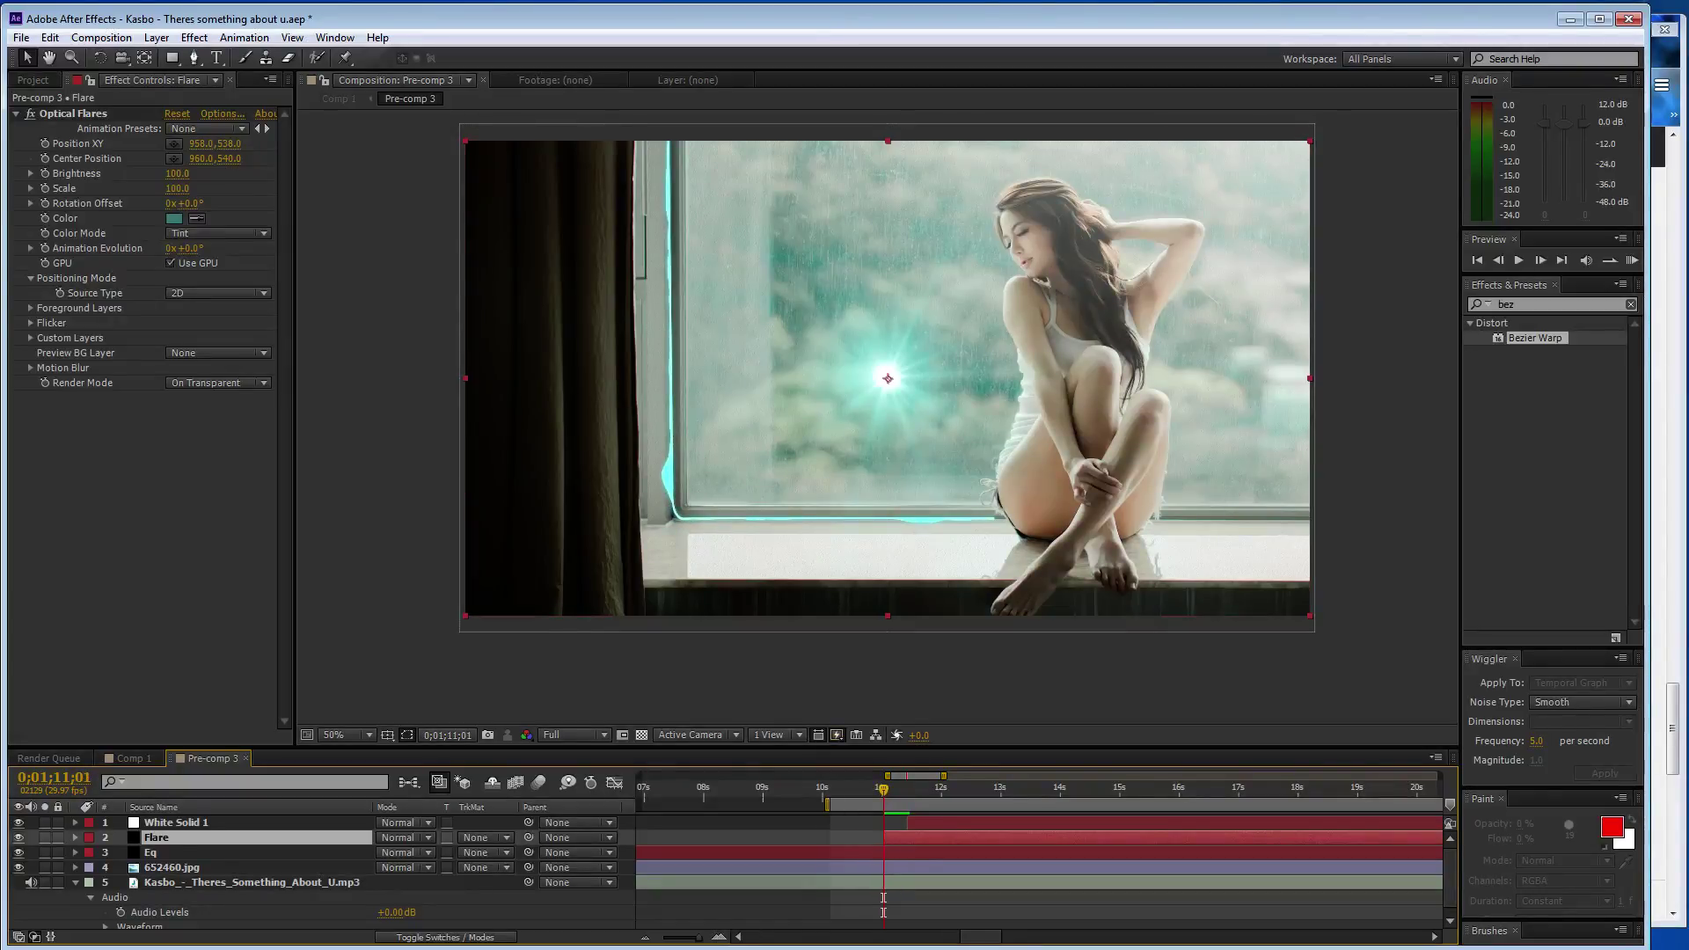
pyautogui.click(52, 175)
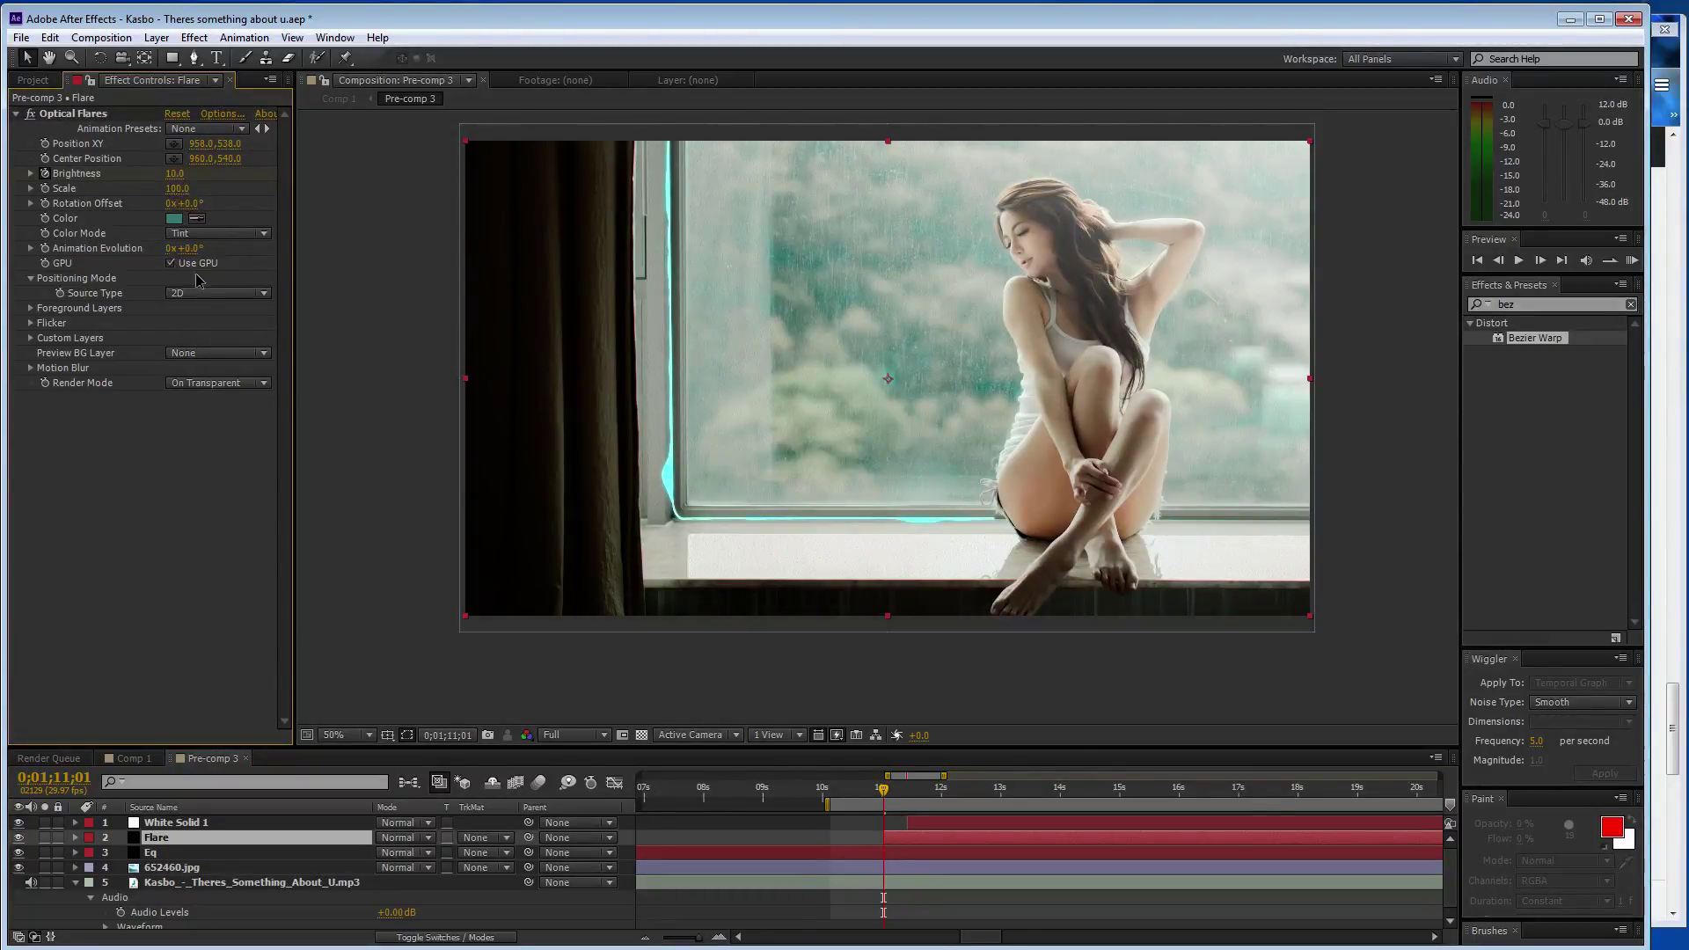
# - Step forward frame by frame and keyframe the flare's Brightness at 100 on 0;01;11;03
pyautogui.press('pageup')
pyautogui.press('pagedown')
pyautogui.press('pagedown')
pyautogui.press('pagedown')
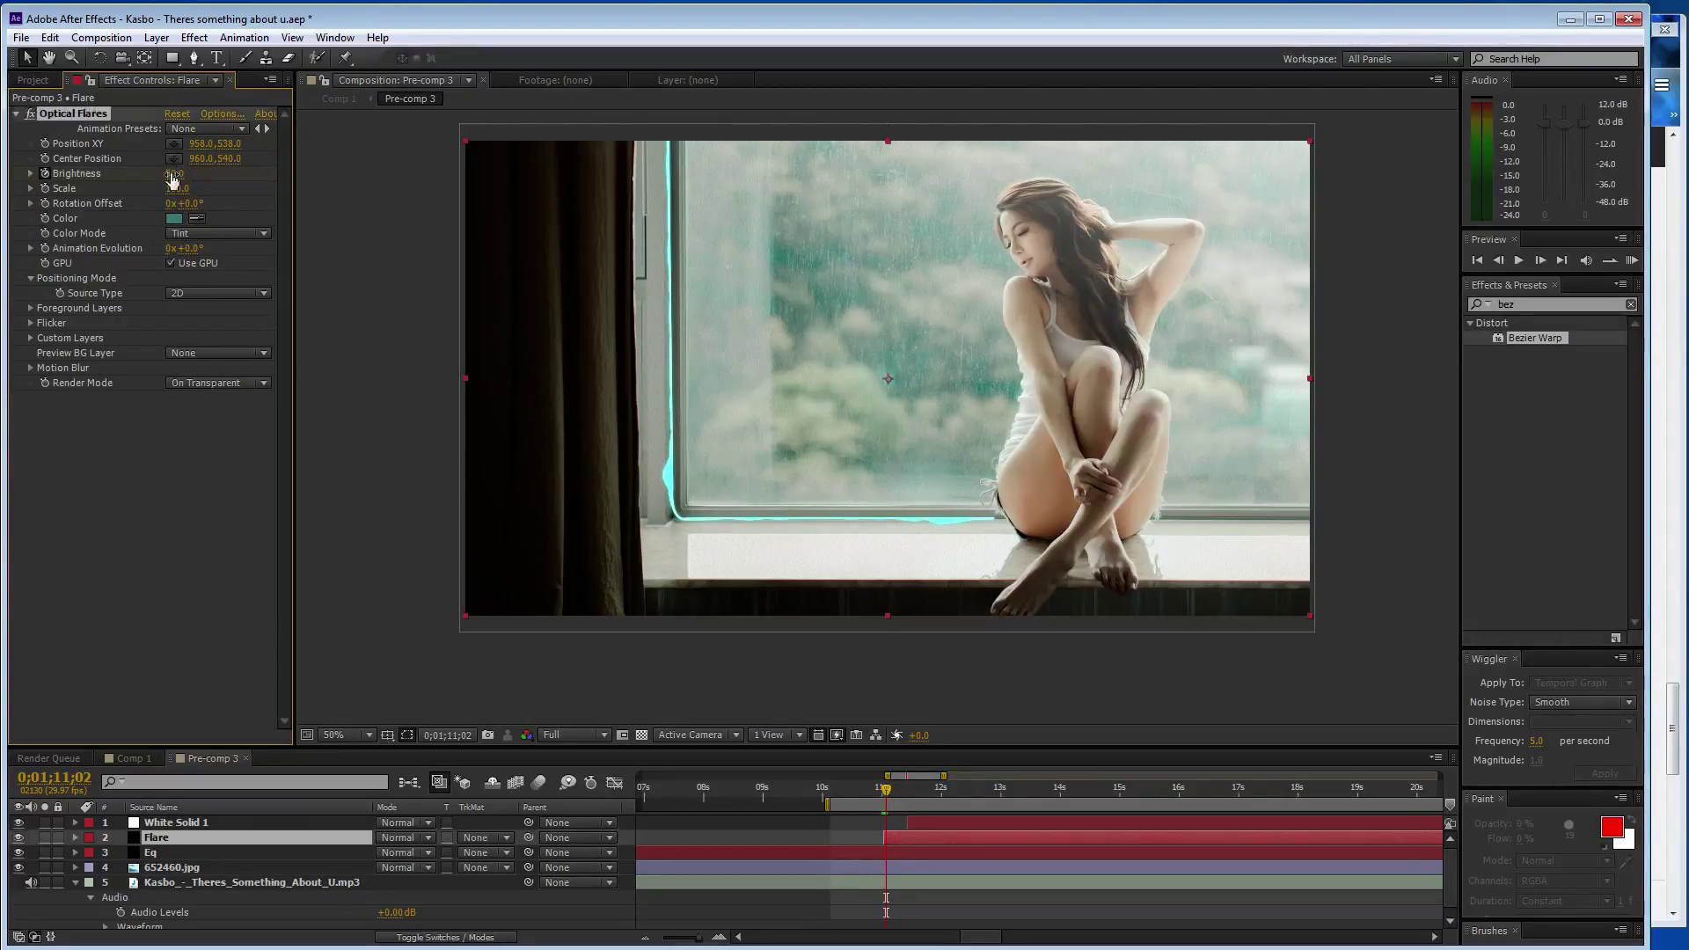
pyautogui.moveTo(174, 174); pyautogui.dragTo(173, 180)
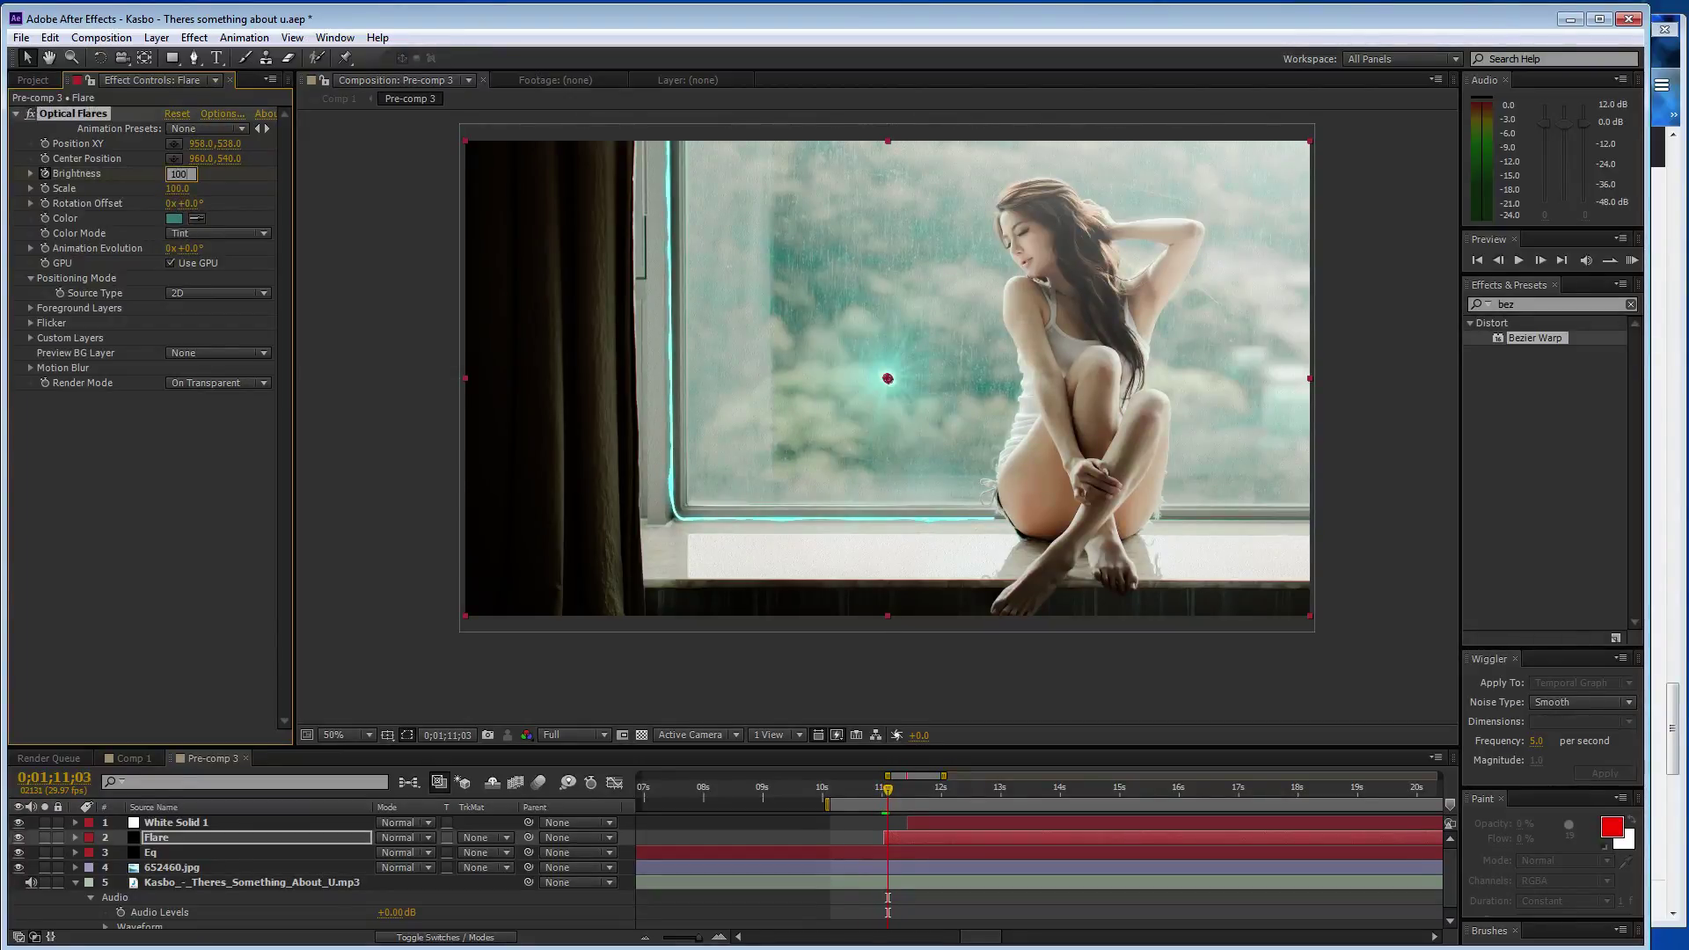
# - Keep raising the flare's Brightness with a keyframe per frame, using 400 at 0;01;11;06, 900 at 0;01;11;10 and 1000 at 0;01;11;11
pyautogui.press('pagedown')
pyautogui.press('pagedown')
pyautogui.moveTo(173, 181); pyautogui.dragTo(174, 177)
pyautogui.press('pagedown')
pyautogui.press('pagedown')
pyautogui.press('pagedown')
pyautogui.press('pagedown')
pyautogui.press('pagedown')
pyautogui.click(173, 177)
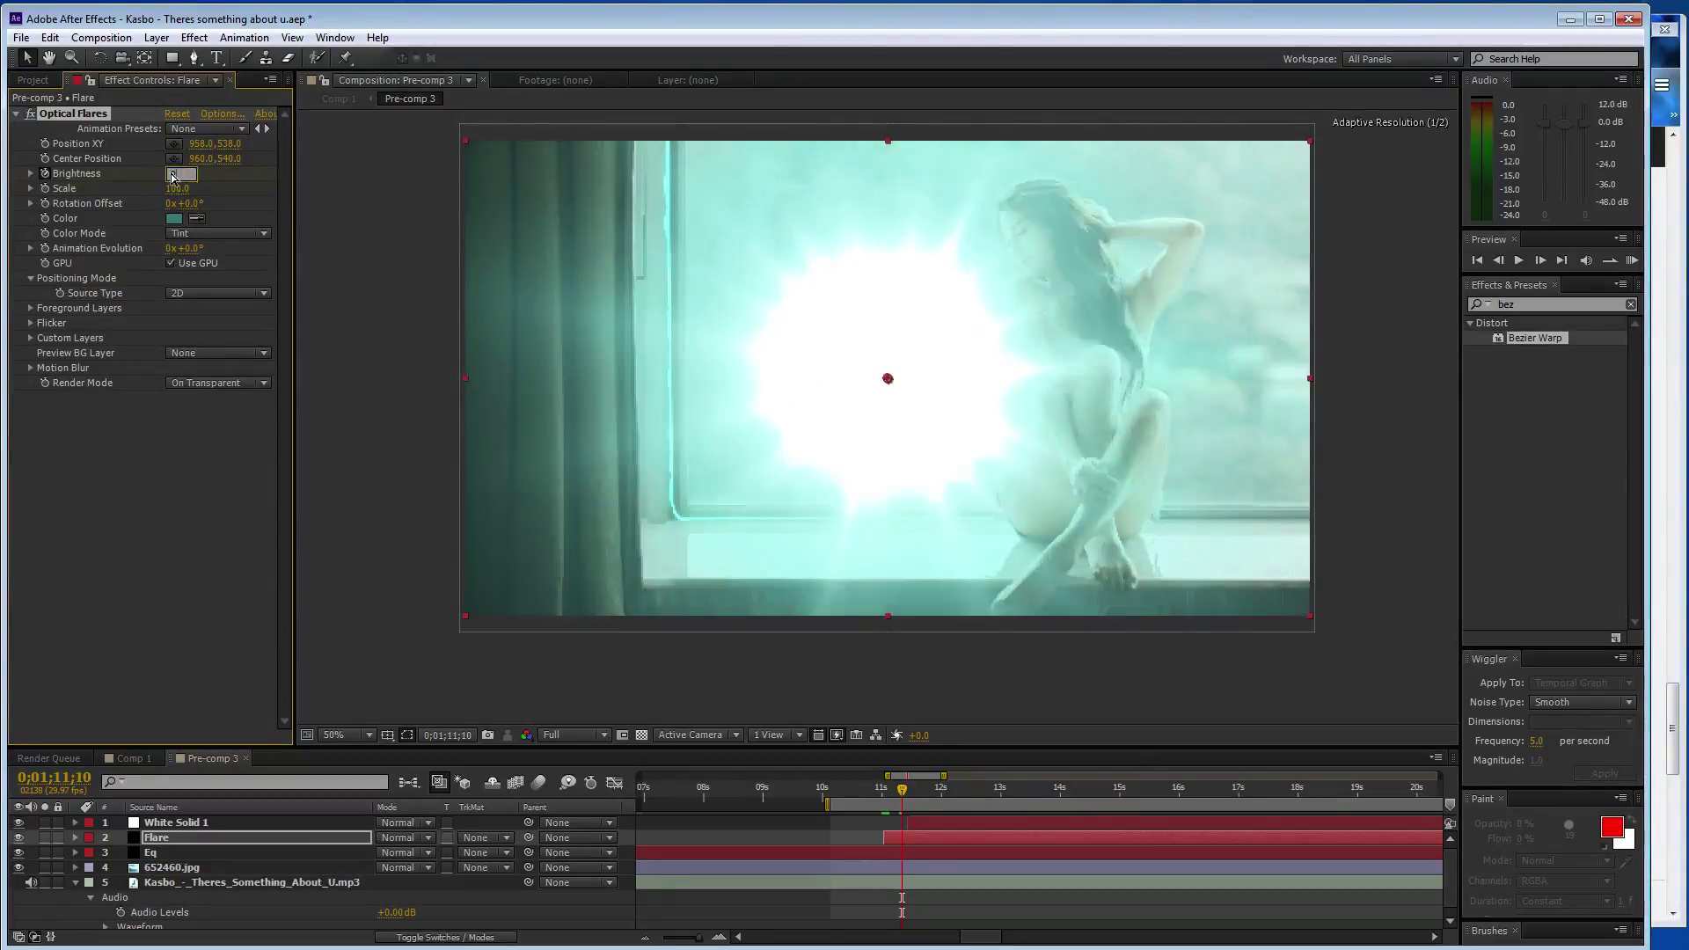
pyautogui.press('Return')
pyautogui.press('pagedown')
pyautogui.moveTo(174, 177); pyautogui.dragTo(174, 180)
pyautogui.press('pagedown')
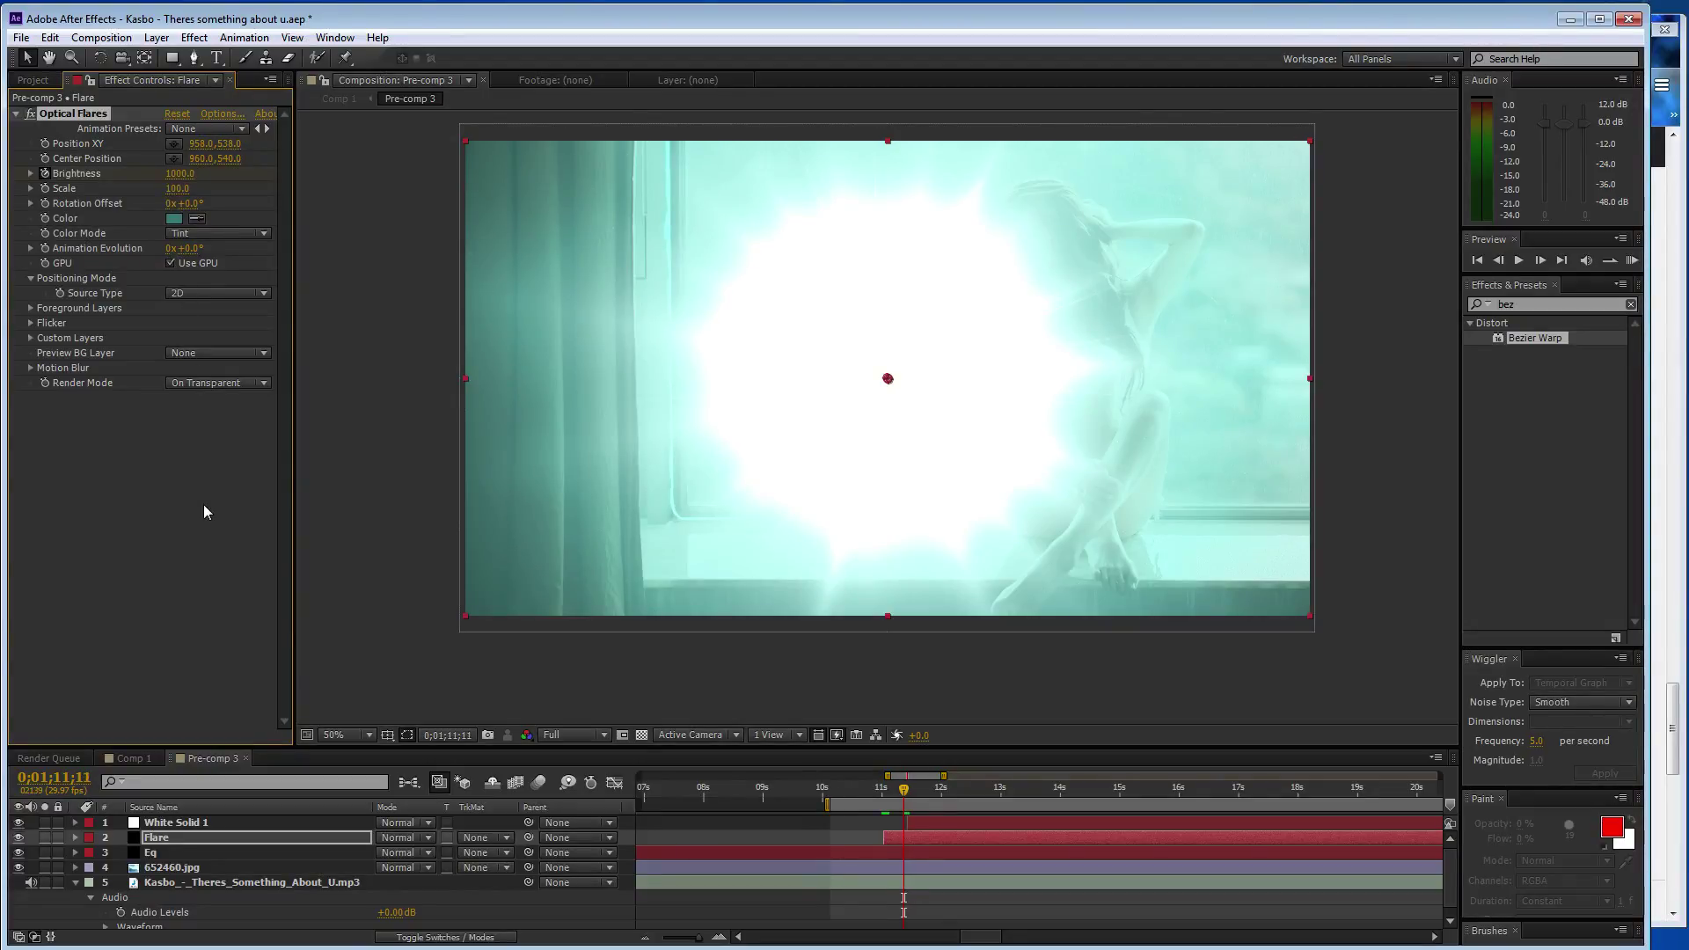
# - Check the Brightness ramp back to 0;01;11;06 and enter a new Brightness value at 0;01;11;09
pyautogui.press('pageup')
pyautogui.press('pageup')
pyautogui.press('pageup')
pyautogui.press('pageup')
pyautogui.press('pageup')
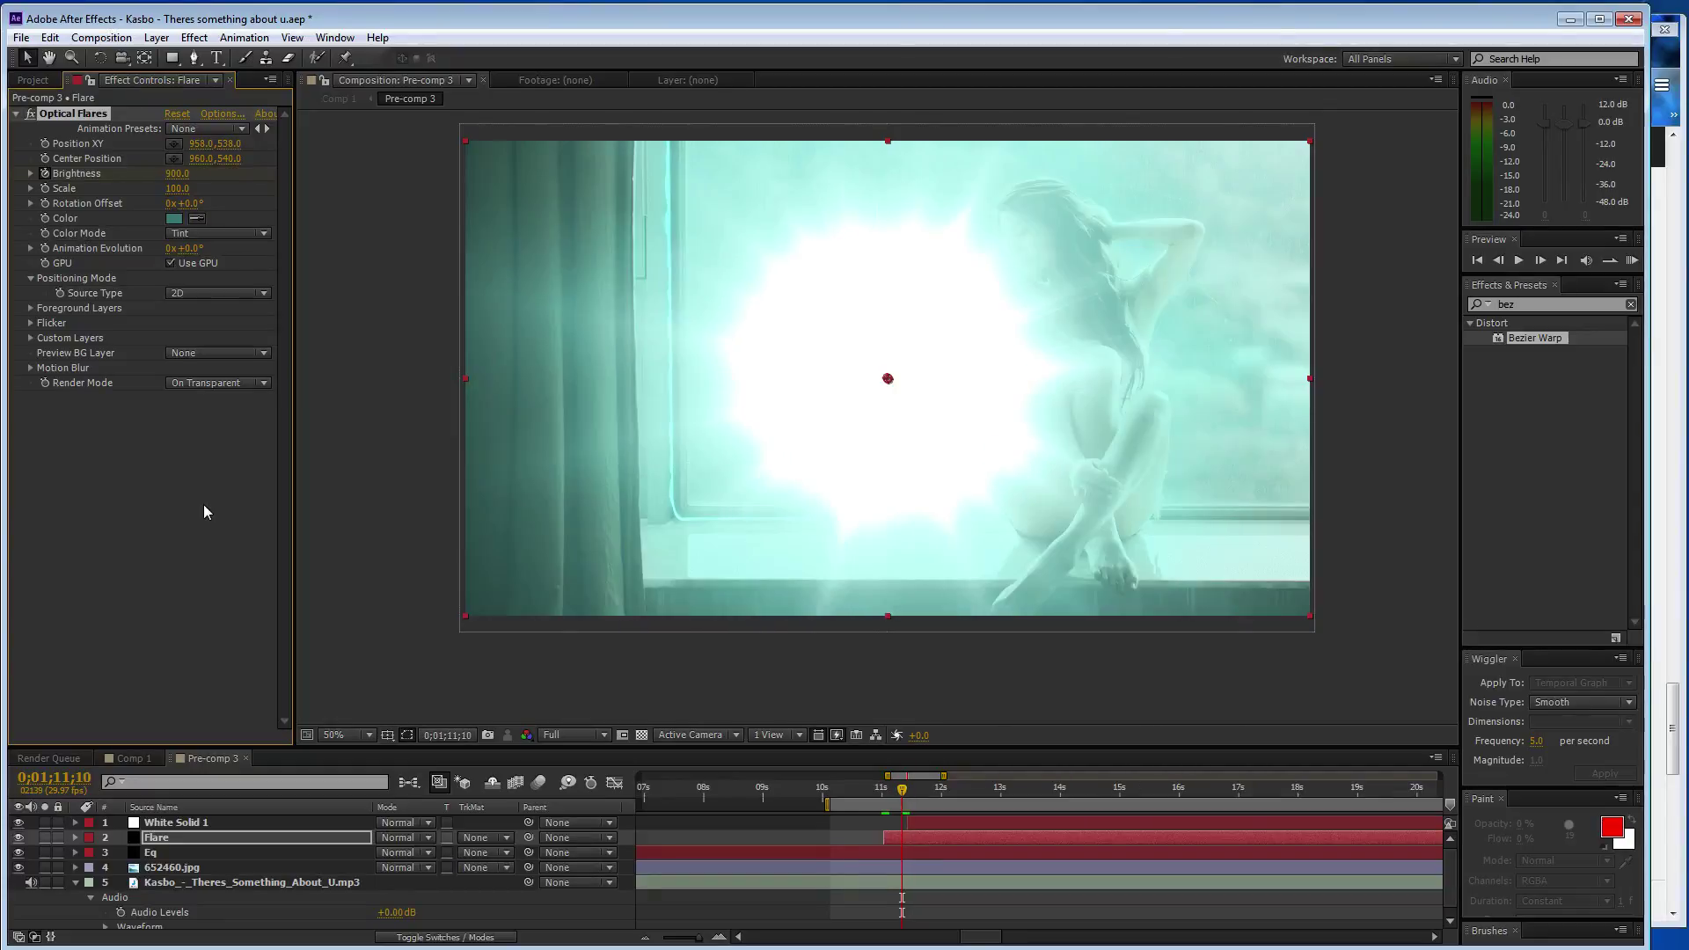
pyautogui.press('pageup')
pyautogui.press('pageup')
pyautogui.press('pageup')
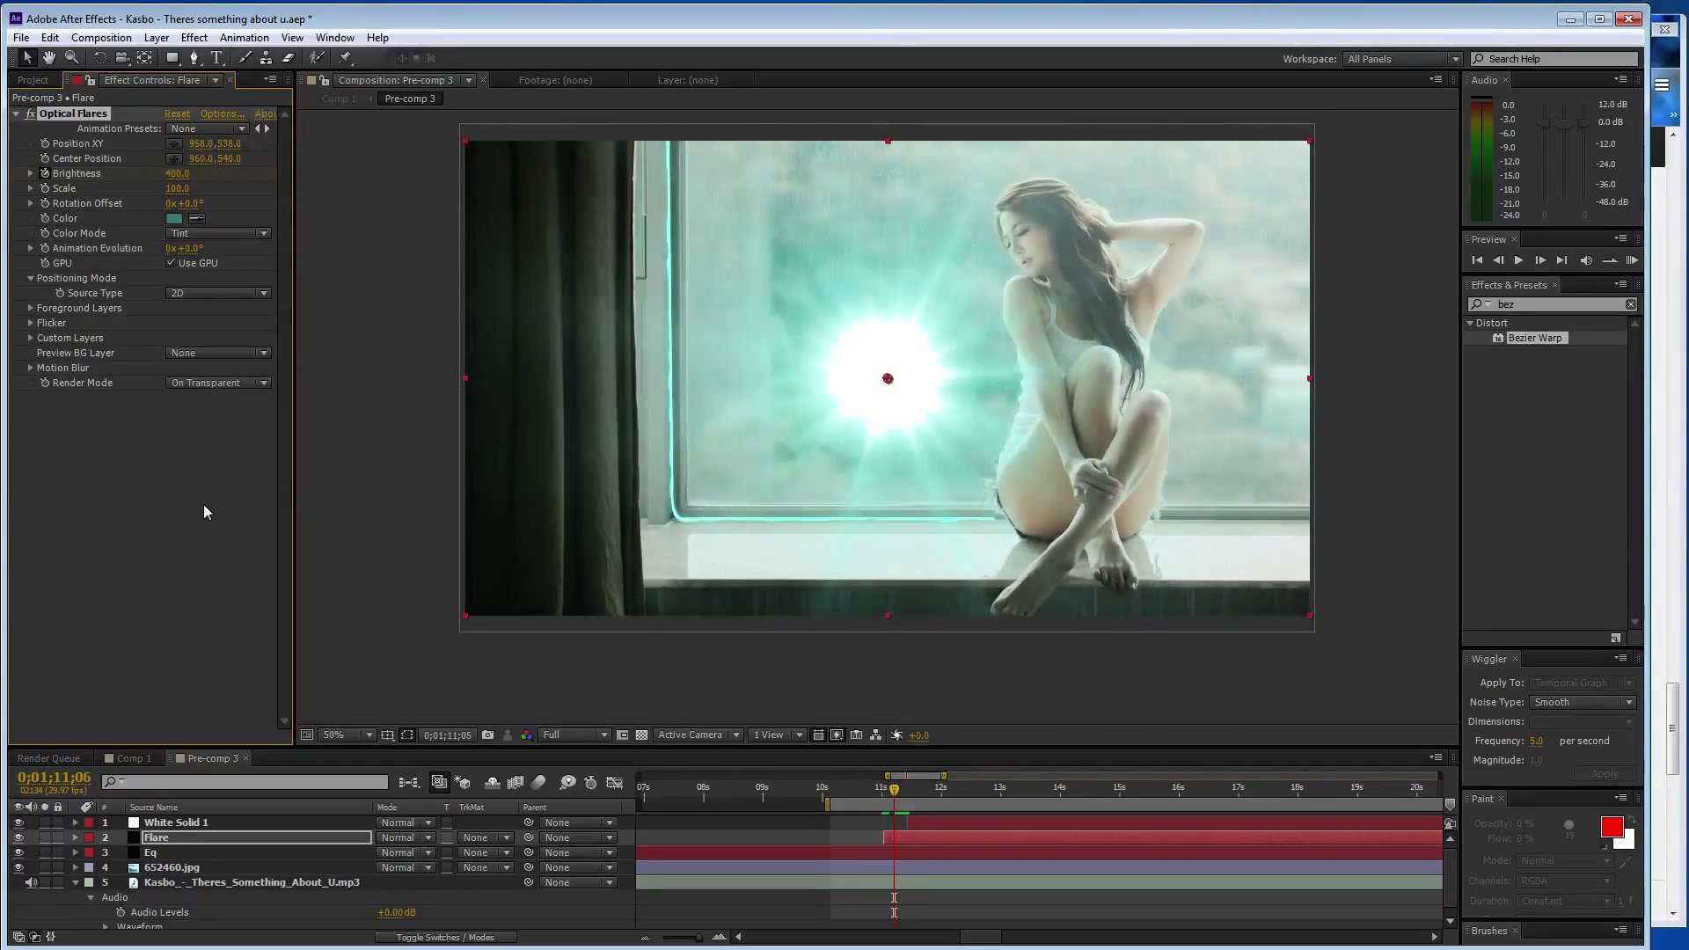
pyautogui.press('pagedown')
pyautogui.press('pagedown')
pyautogui.press('pagedown')
pyautogui.press('pagedown')
pyautogui.press('pagedown')
pyautogui.press('pagedown')
pyautogui.click(177, 173)
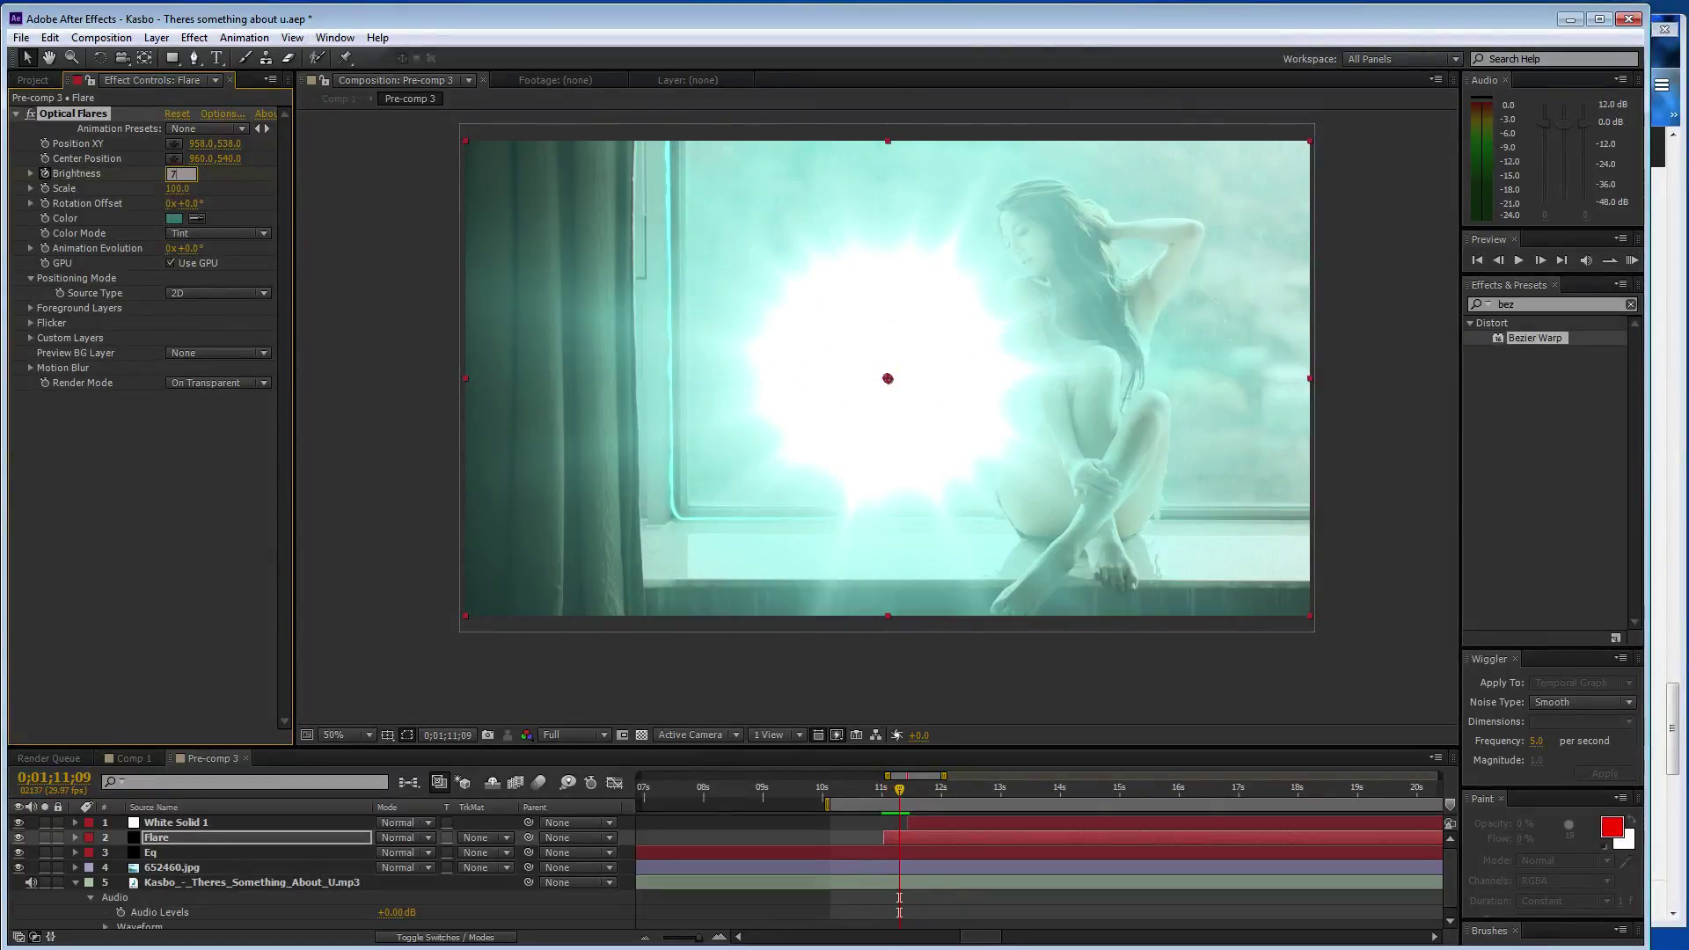
# - Keyframe the flare's Brightness peak with 1000 at 0;01;11;12 and 1500 at 0;01;11;13
pyautogui.press('pagedown')
pyautogui.press('pagedown')
pyautogui.click(178, 173)
pyautogui.write('100')
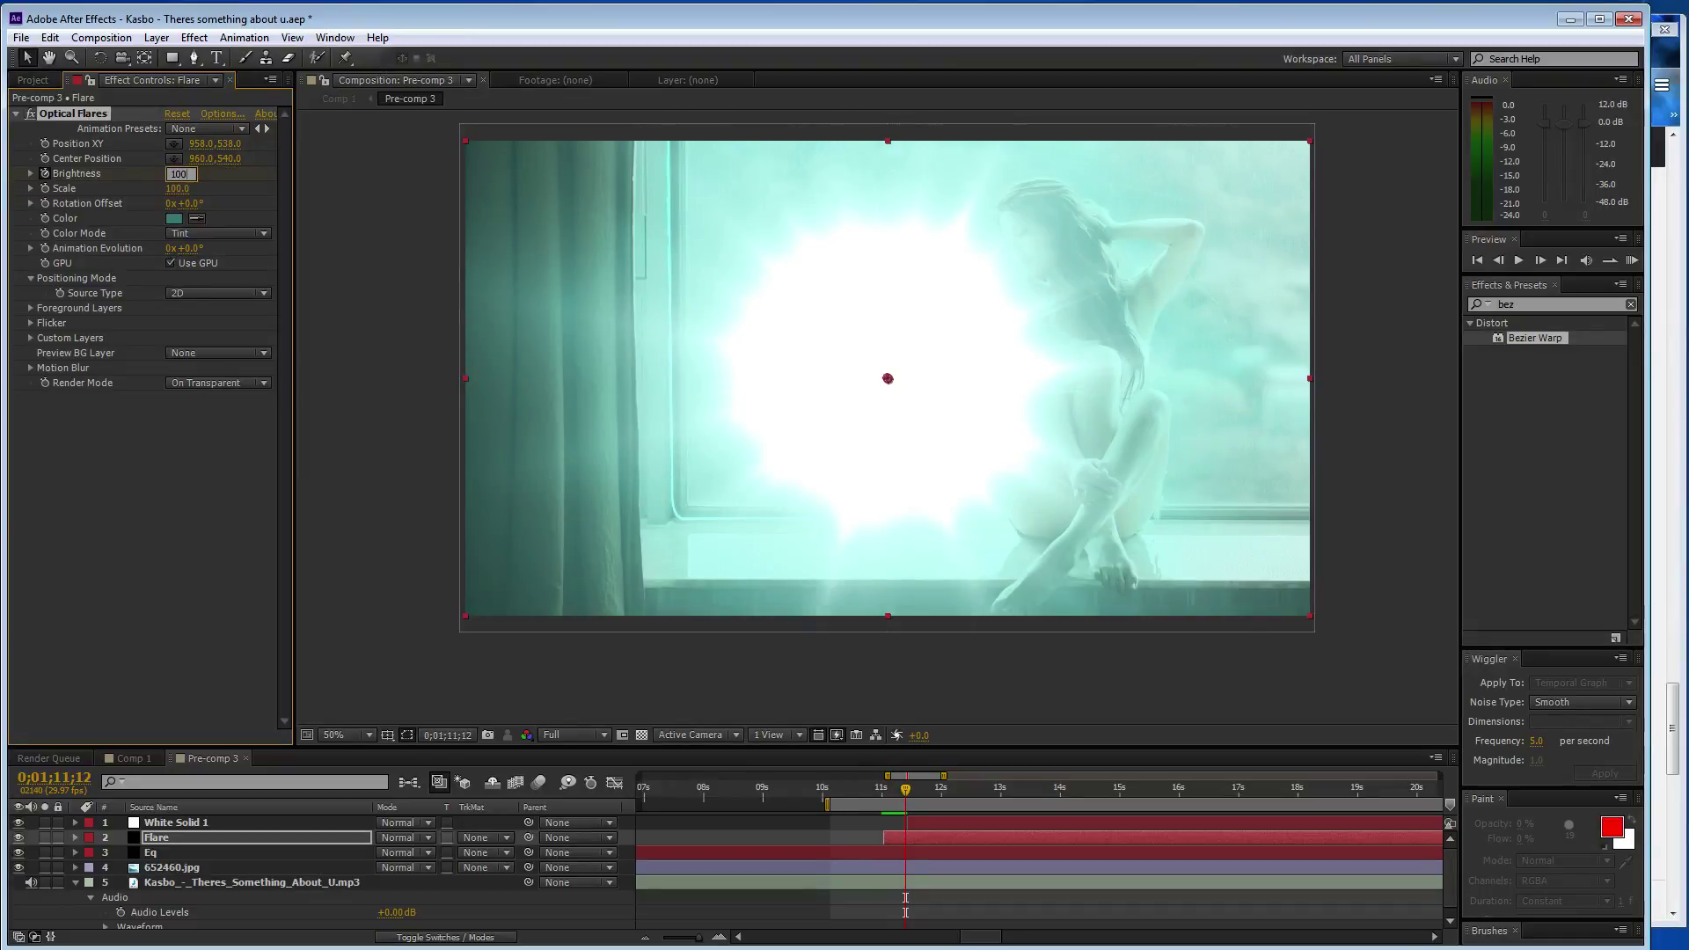
pyautogui.write('0')
pyautogui.press('Return')
pyautogui.click(177, 173)
pyautogui.write('1100')
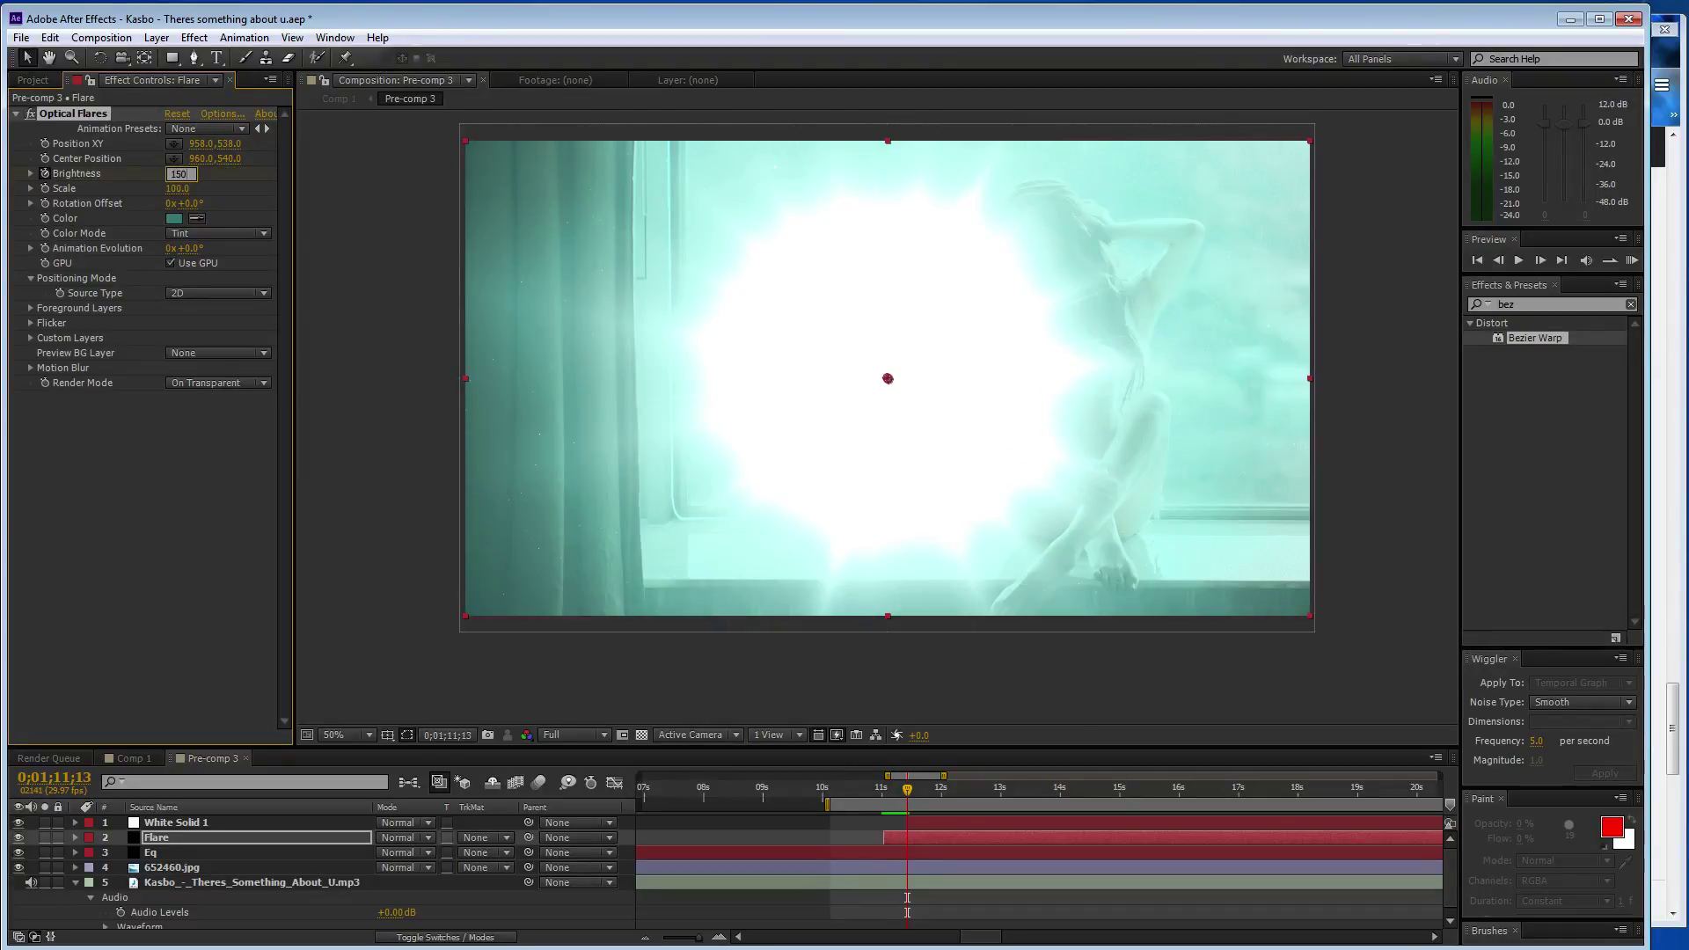
pyautogui.press('Return')
# - Start fading the flare with lower Brightness keyframes, setting 1000 at 0;01;11;14 and reducing it on the following frame
pyautogui.press('pagedown')
pyautogui.click(178, 173)
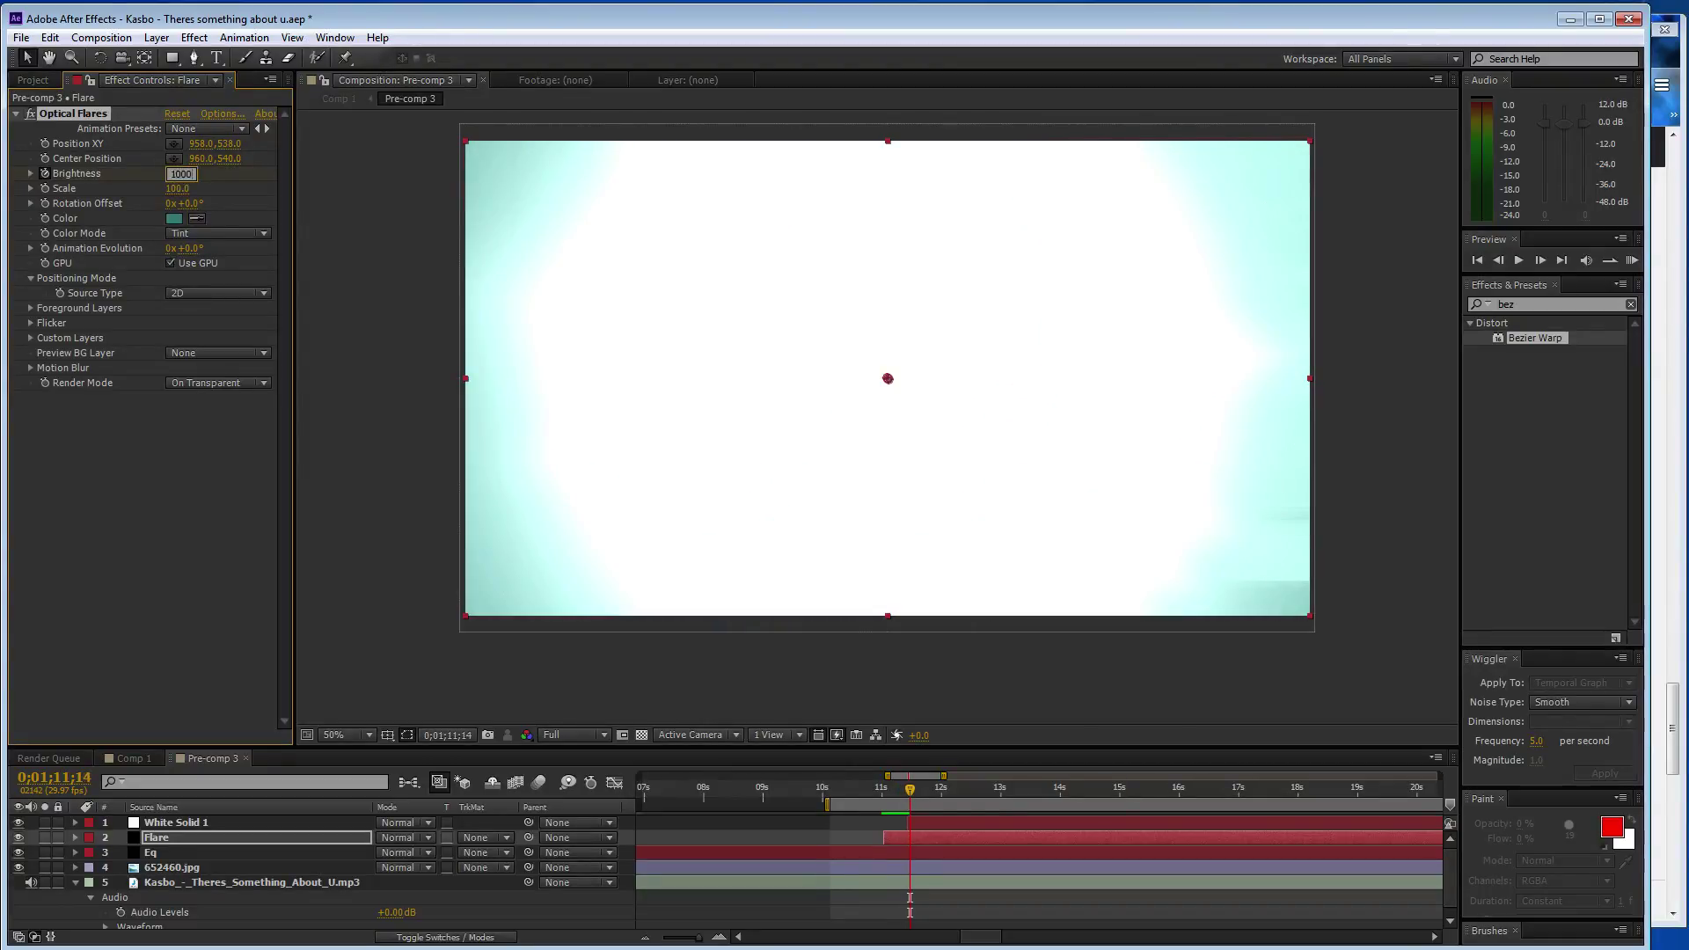
pyautogui.write('500')
pyautogui.press('Return')
pyautogui.press('pagedown')
pyautogui.click(177, 174)
pyautogui.write('300')
pyautogui.press('Return')
# - Continue lowering the flare's Brightness frame by frame down to 0 at 0;01;11;18
pyautogui.click(178, 173)
pyautogui.write('2')
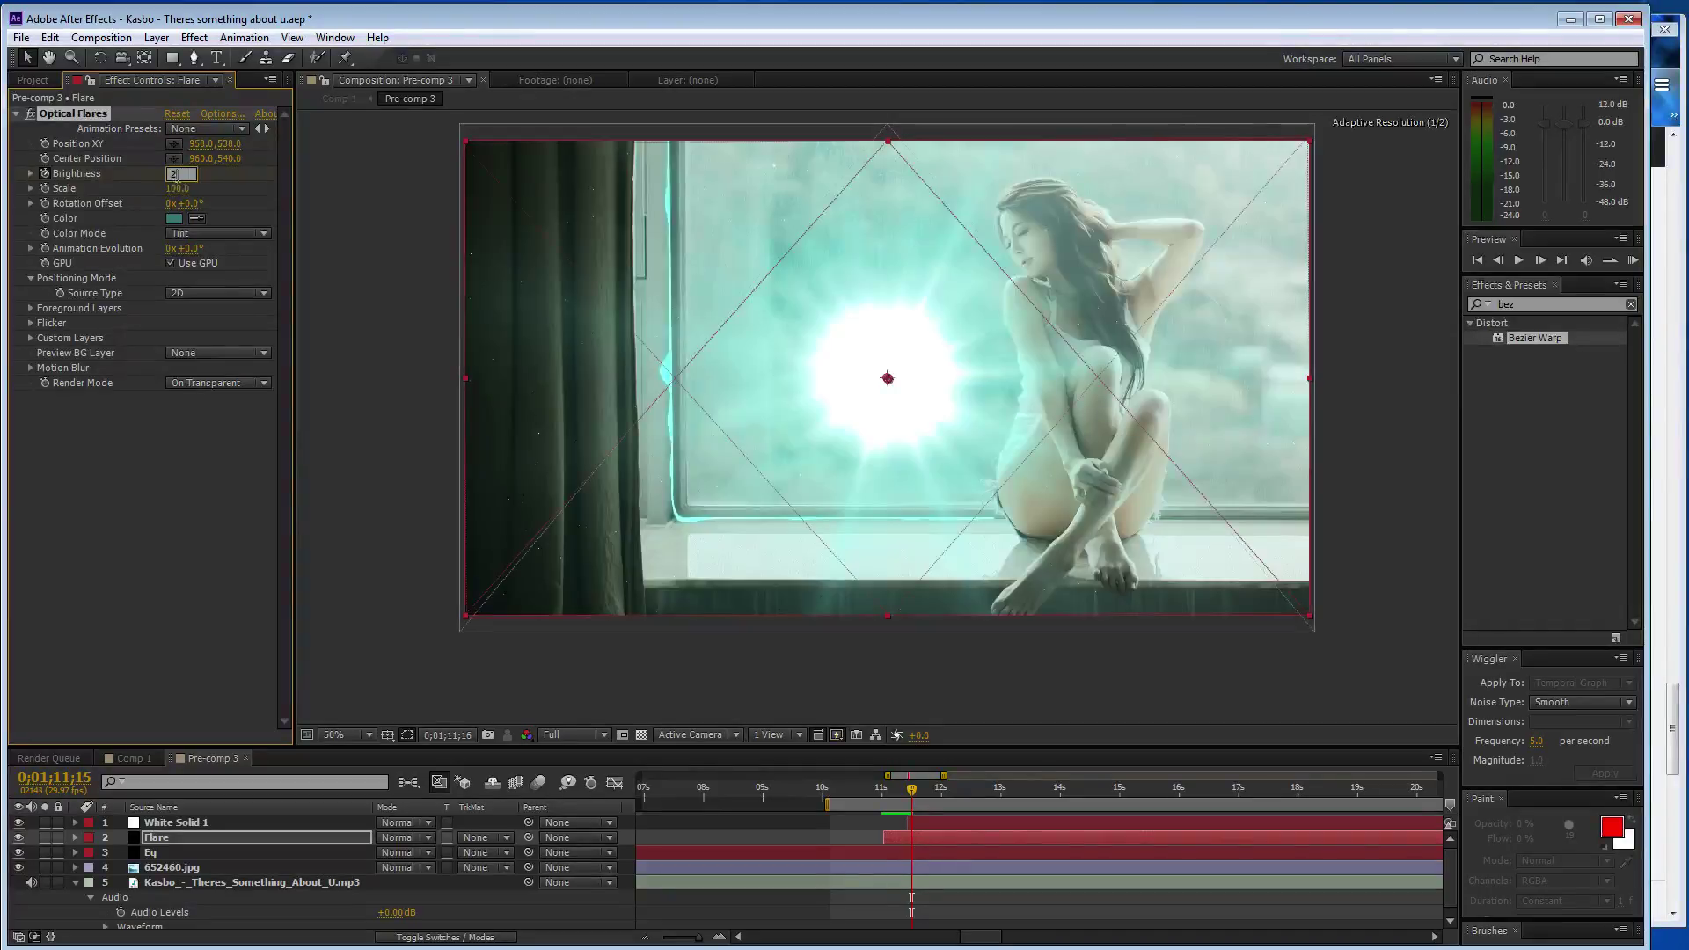
pyautogui.press('BackSpace')
pyautogui.write('100')
pyautogui.press('Return')
pyautogui.press('pagedown')
pyautogui.press('pagedown')
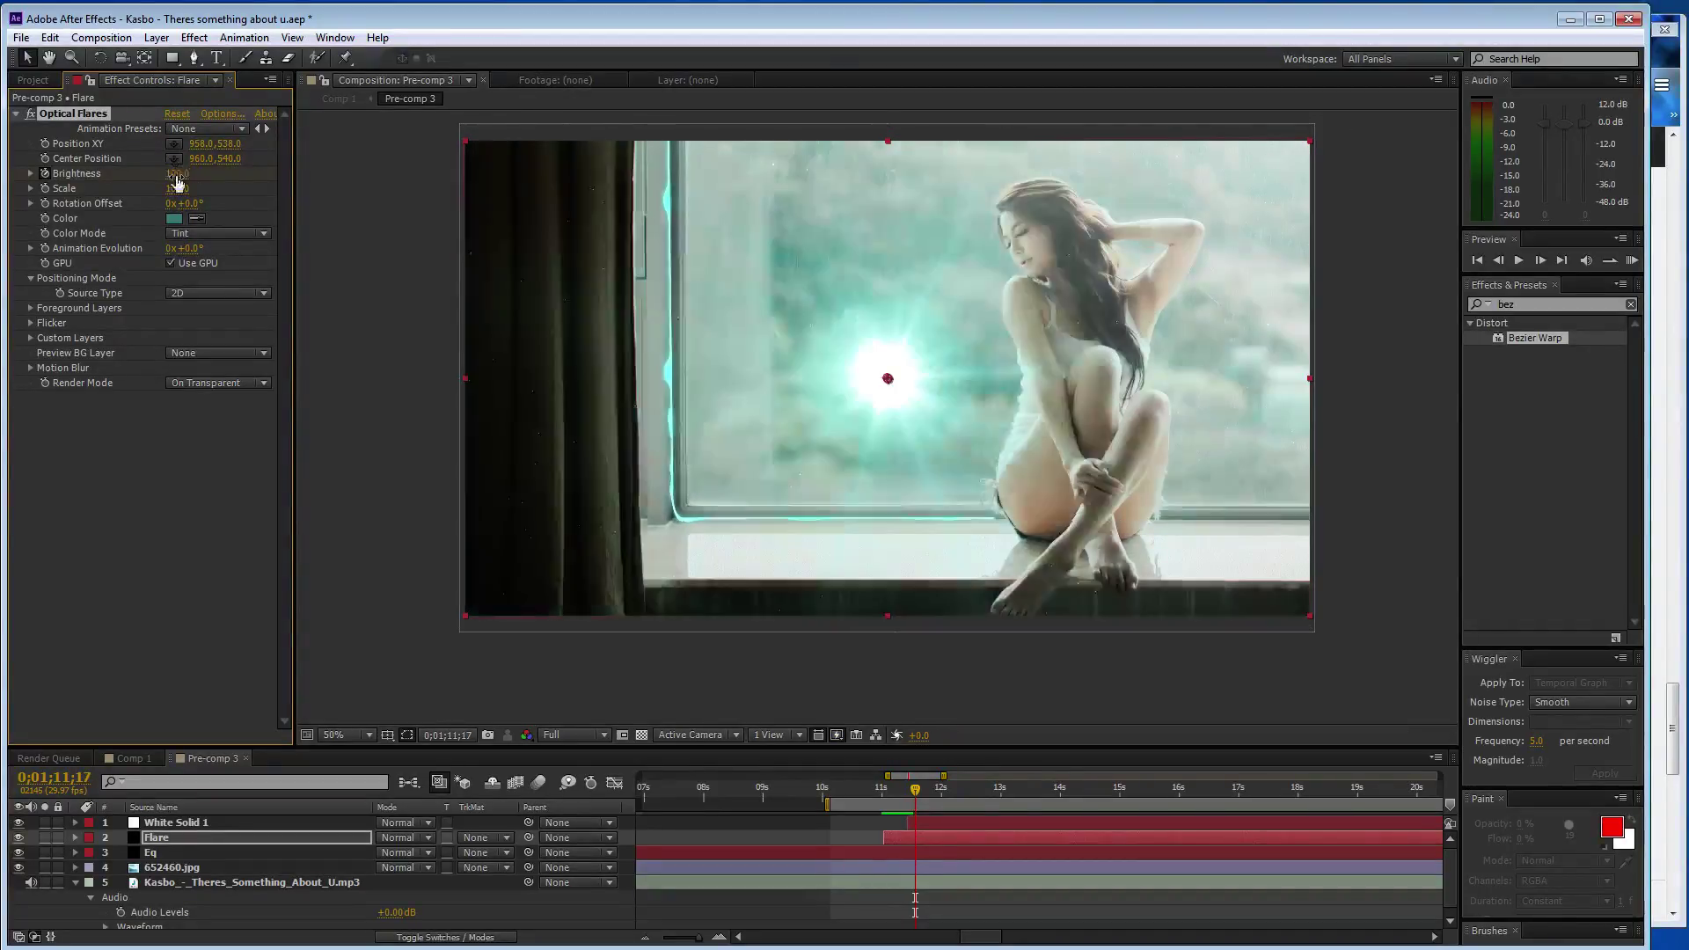
pyautogui.press('pagedown')
pyautogui.click(178, 175)
pyautogui.write('10')
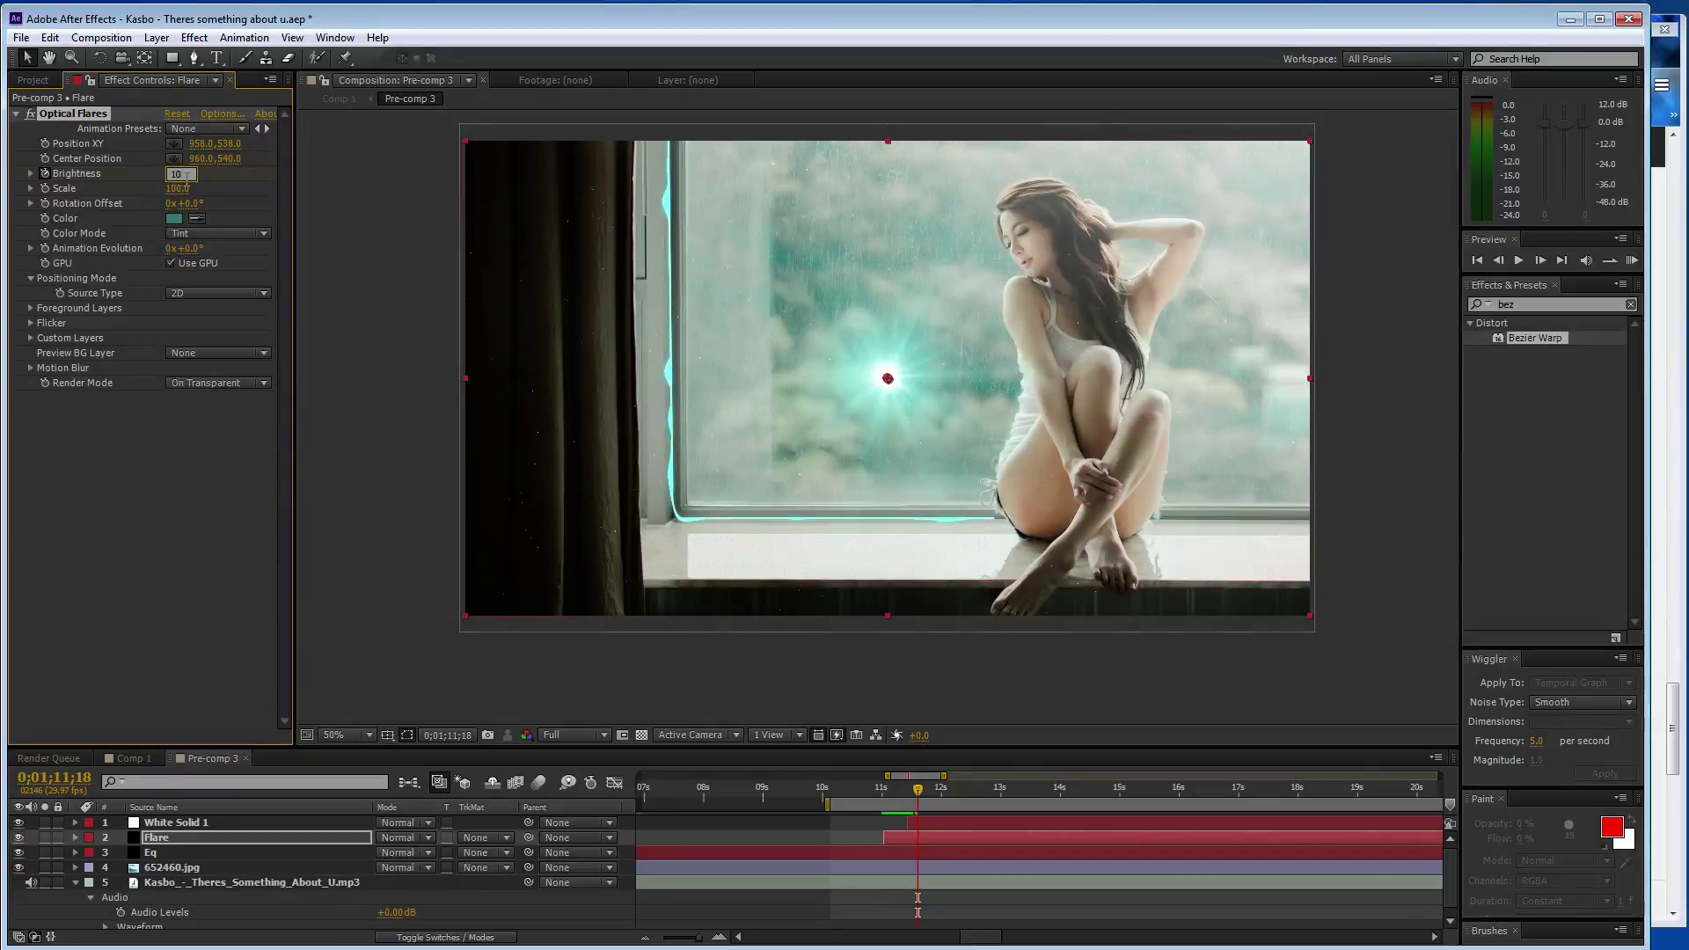
pyautogui.write('0')
pyautogui.press('Return')
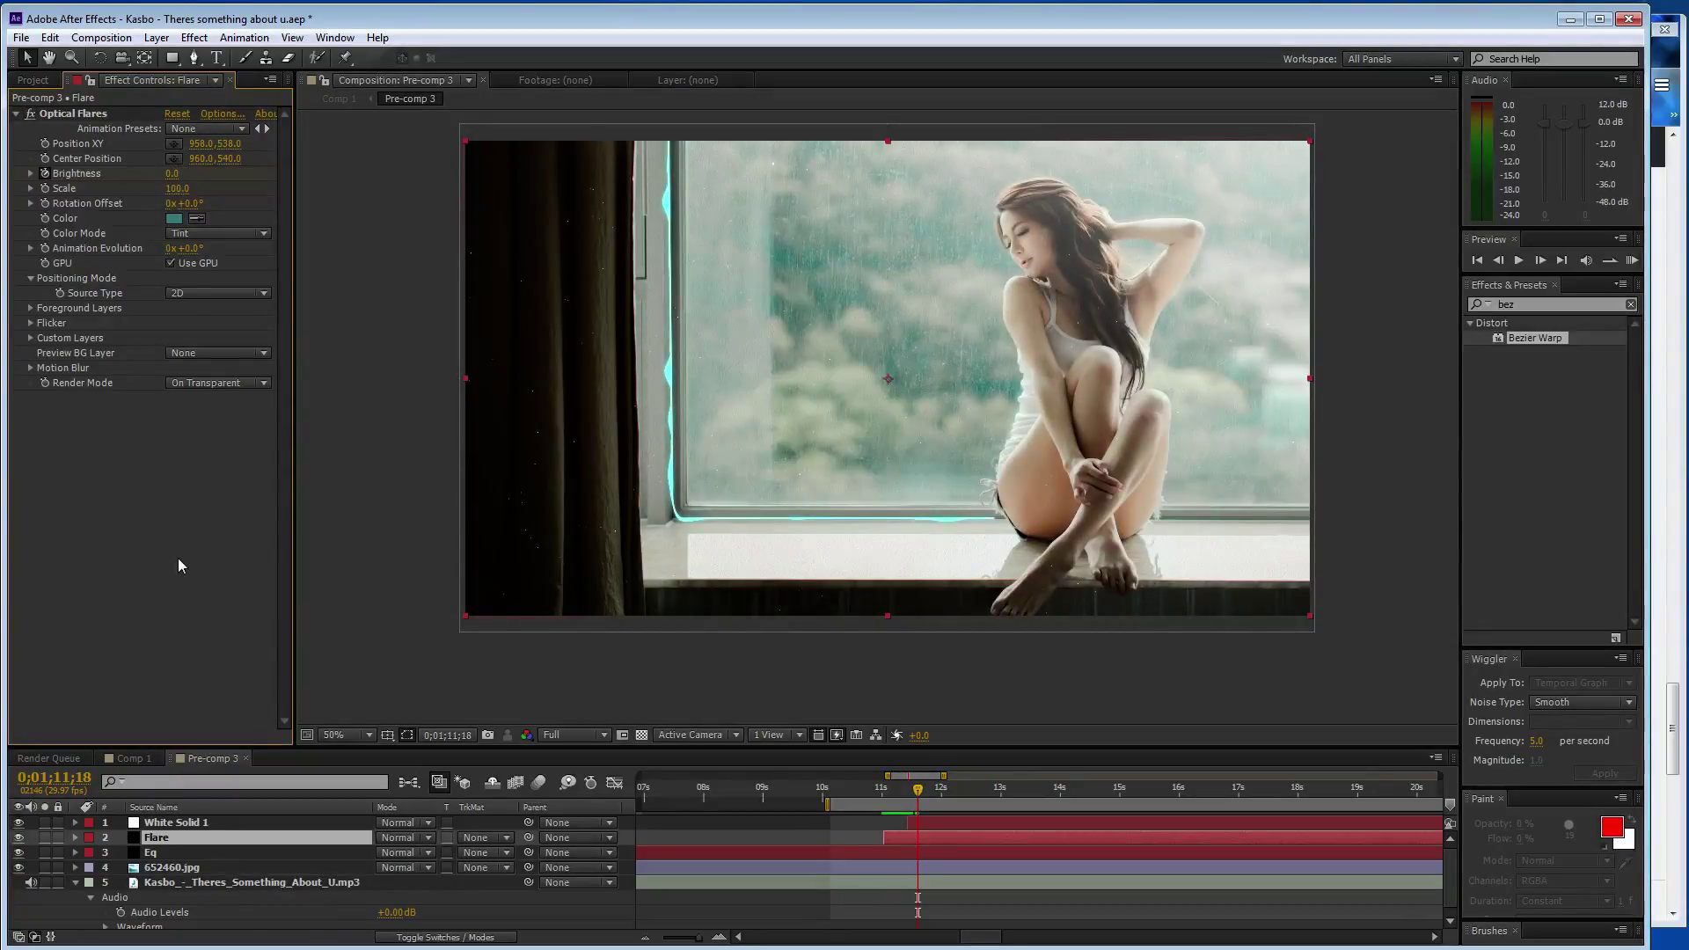
# - Trim the Flare layer's end to 0;01;11;18 and save the project
pyautogui.hotkey('ctrl', 's')
pyautogui.moveTo(699, 941); pyautogui.dragTo(662, 937)
pyautogui.moveTo(1437, 838); pyautogui.dragTo(908, 834)
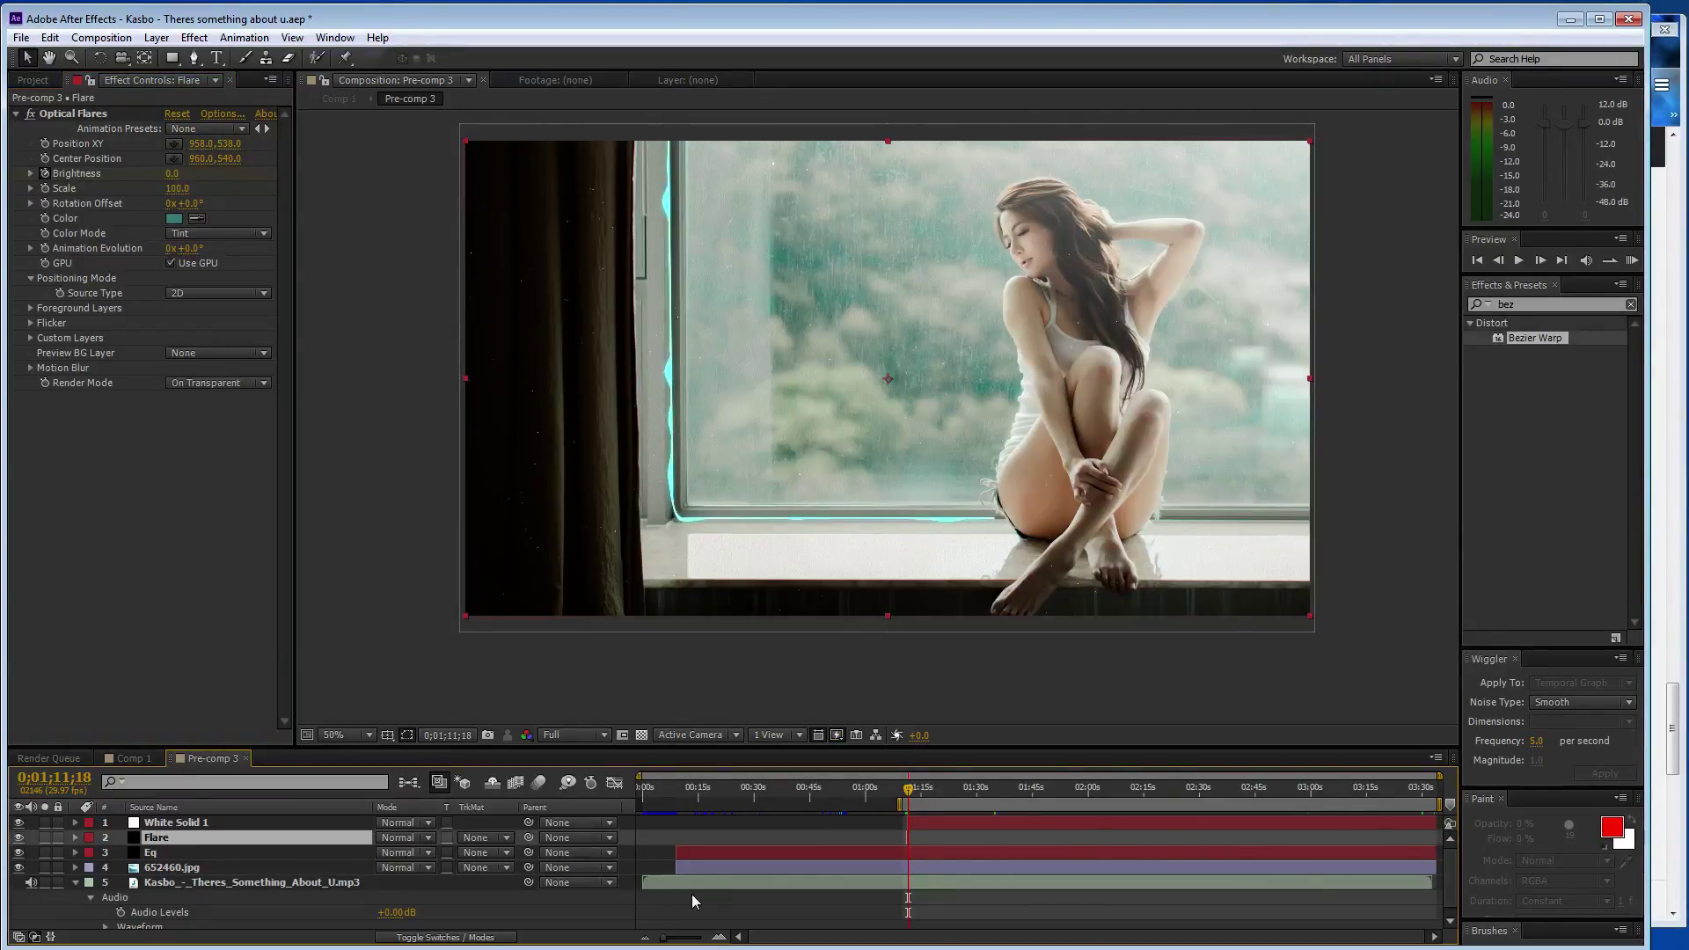
pyautogui.hotkey('ctrl', 's')
# - Duplicate the Flare layer and move the copy to White Solid 1's effect keyframe at about 0;02;33
pyautogui.click(75, 822)
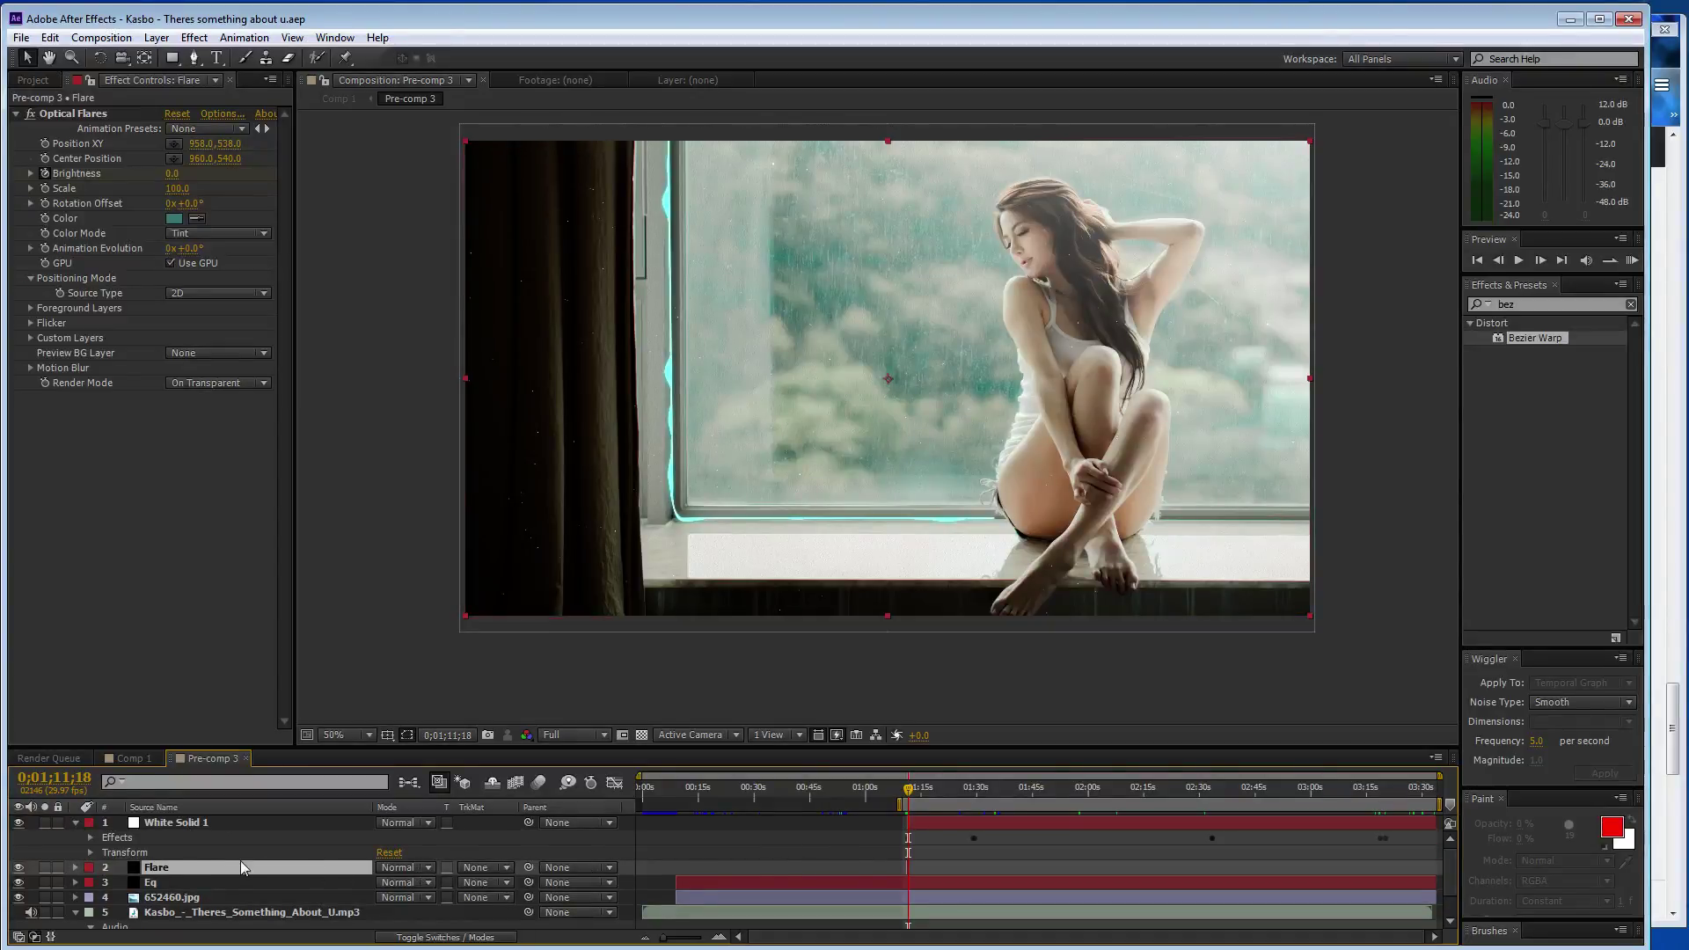
pyautogui.hotkey('ctrl', 'd')
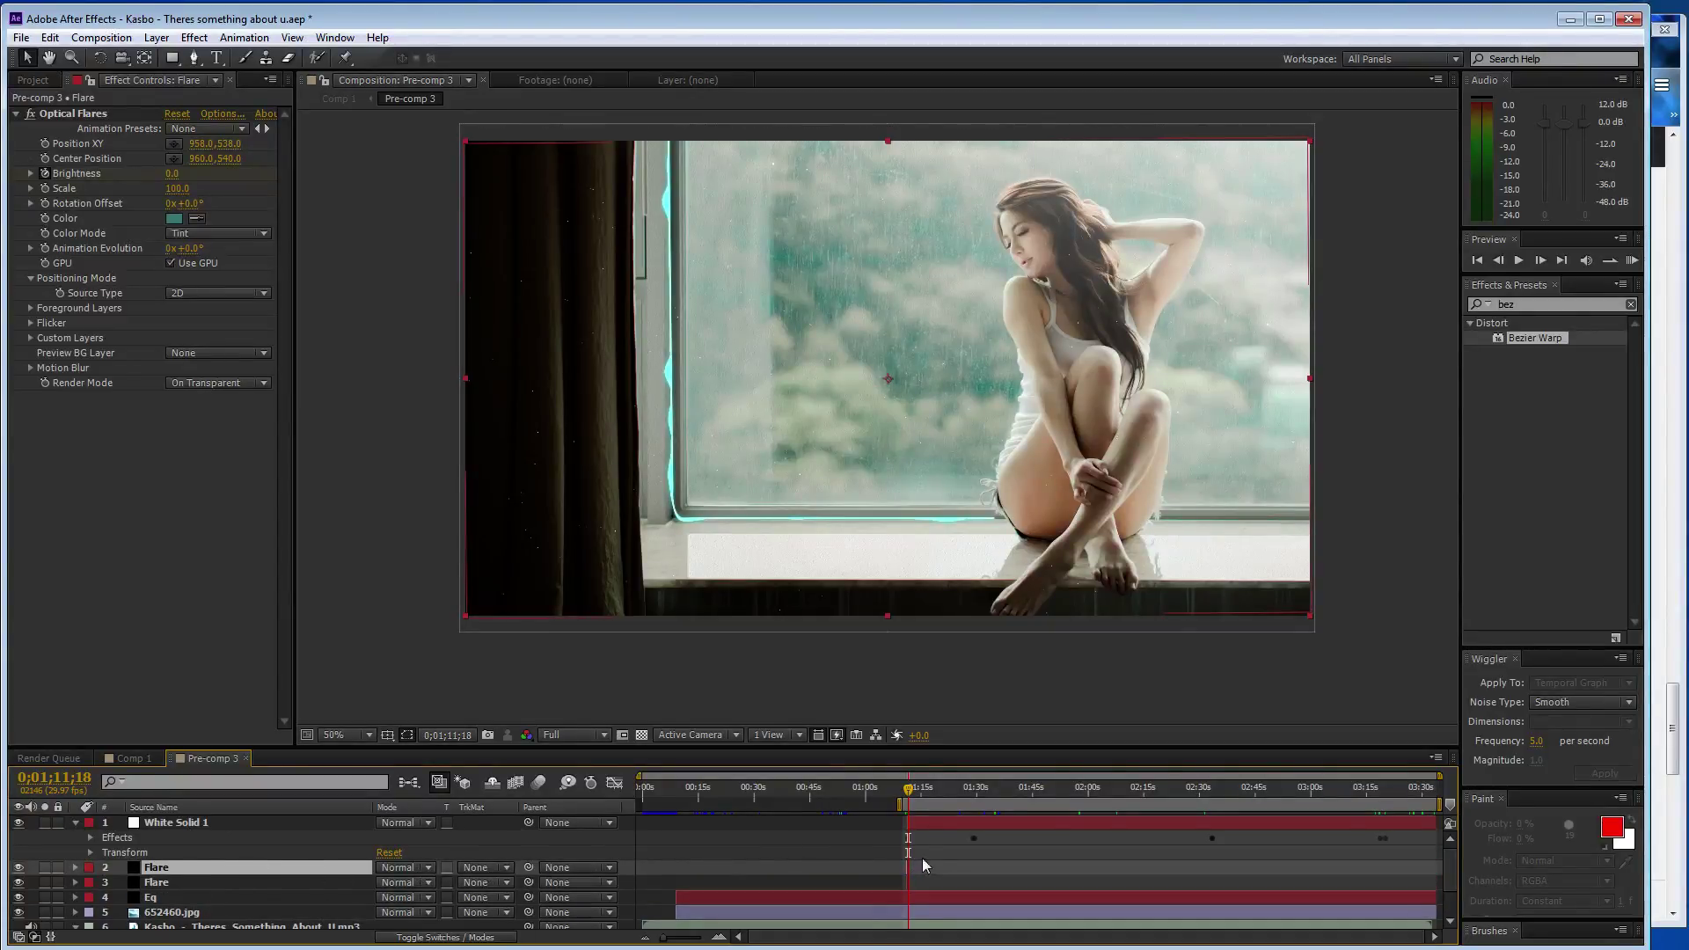
pyautogui.click(723, 938)
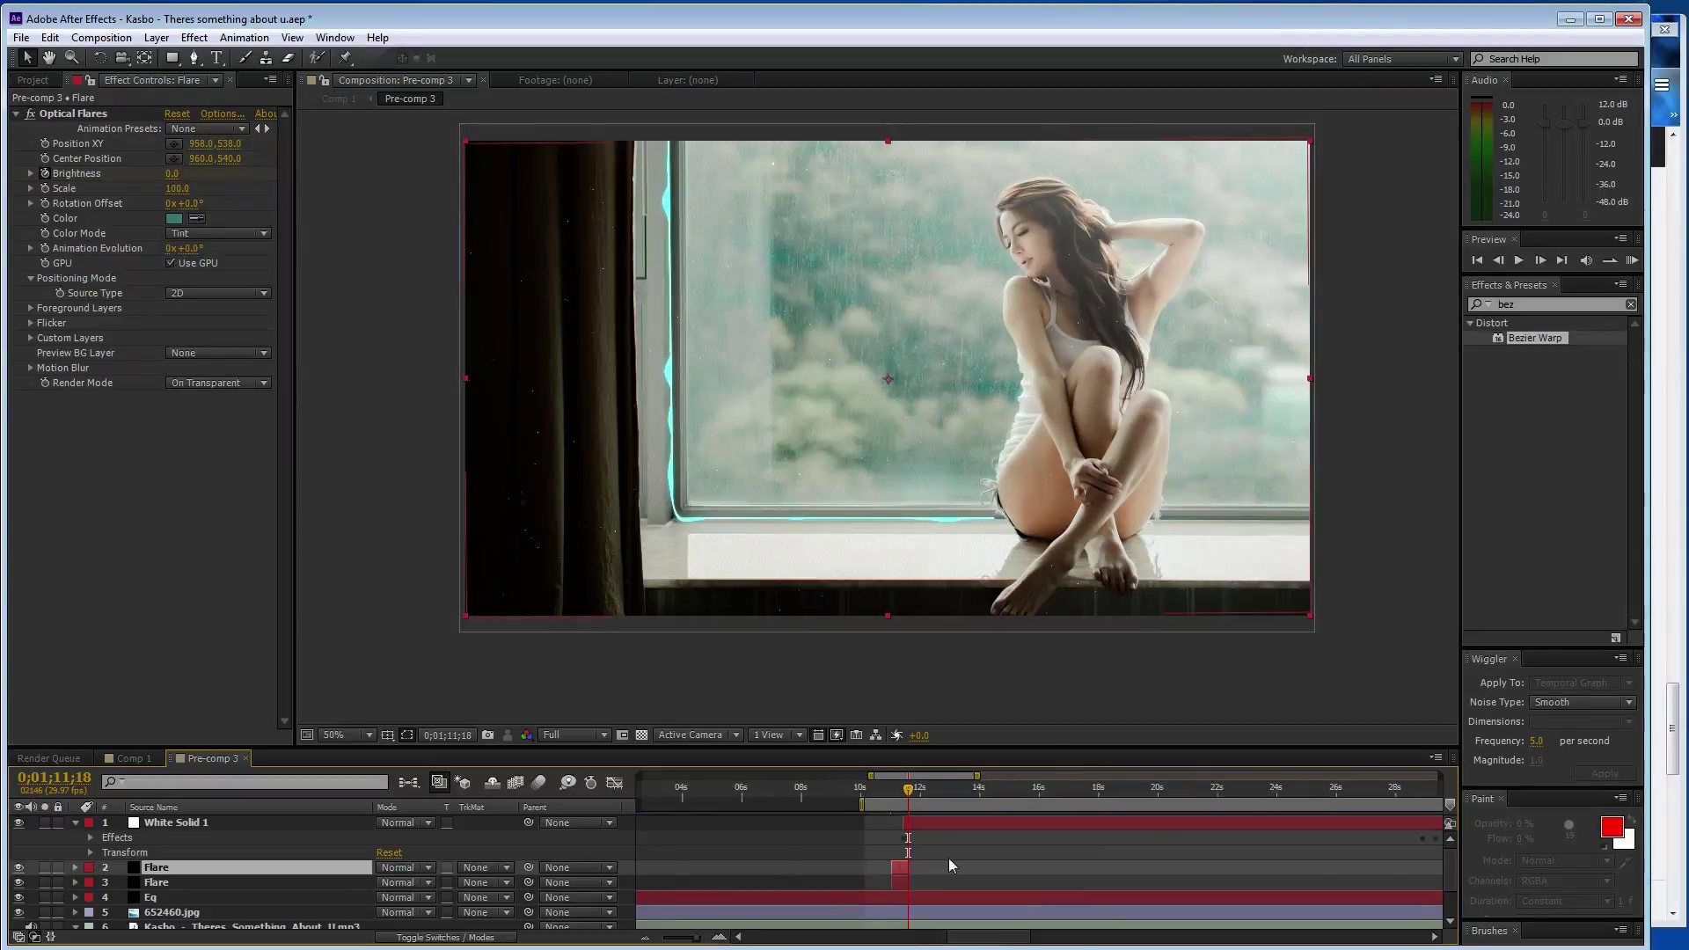
pyautogui.moveTo(1405, 873); pyautogui.dragTo(1222, 864)
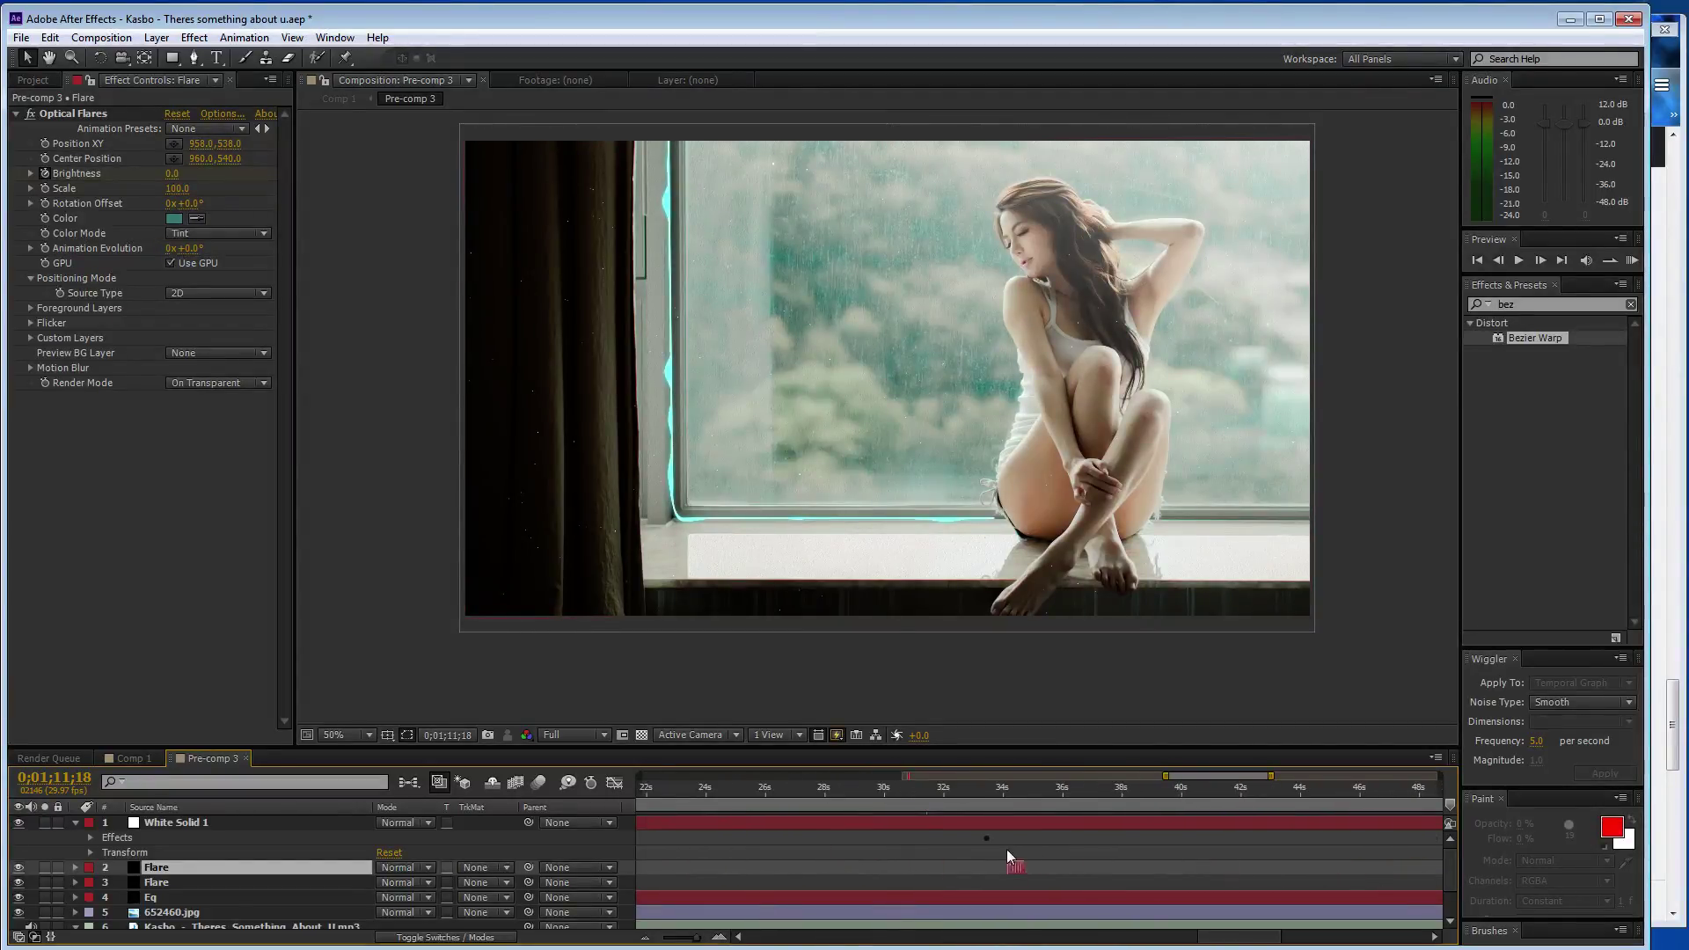
pyautogui.moveTo(994, 855); pyautogui.dragTo(990, 855)
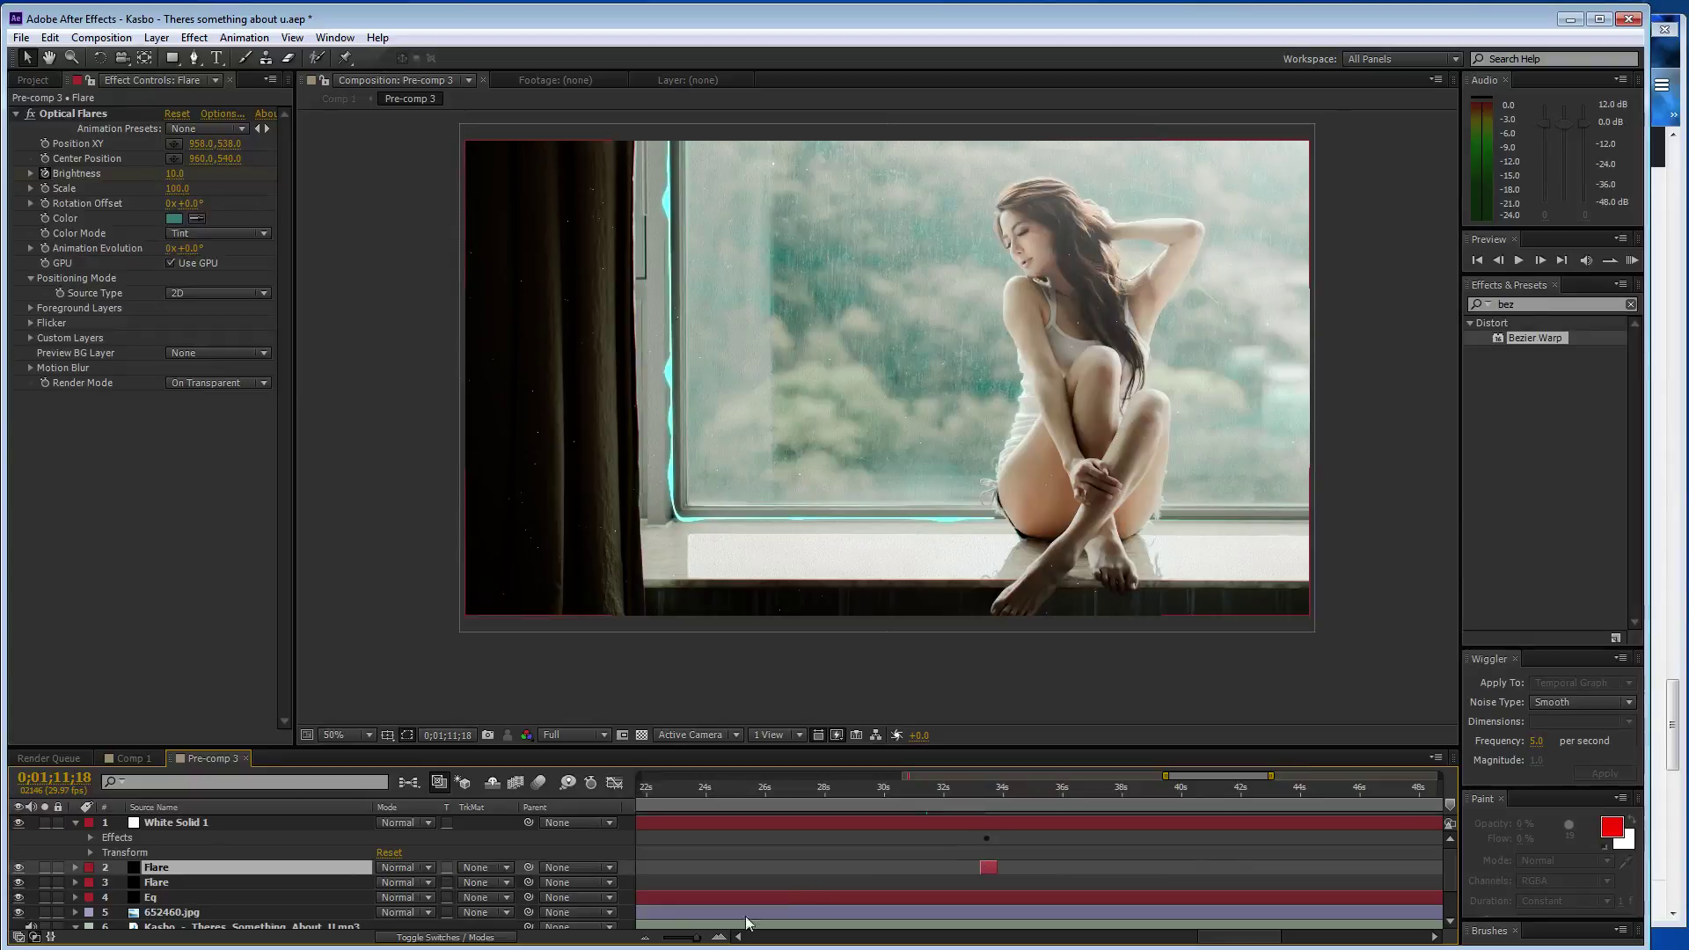
# - Set the work area's start just before the duplicated Flare layer
pyautogui.click(648, 938)
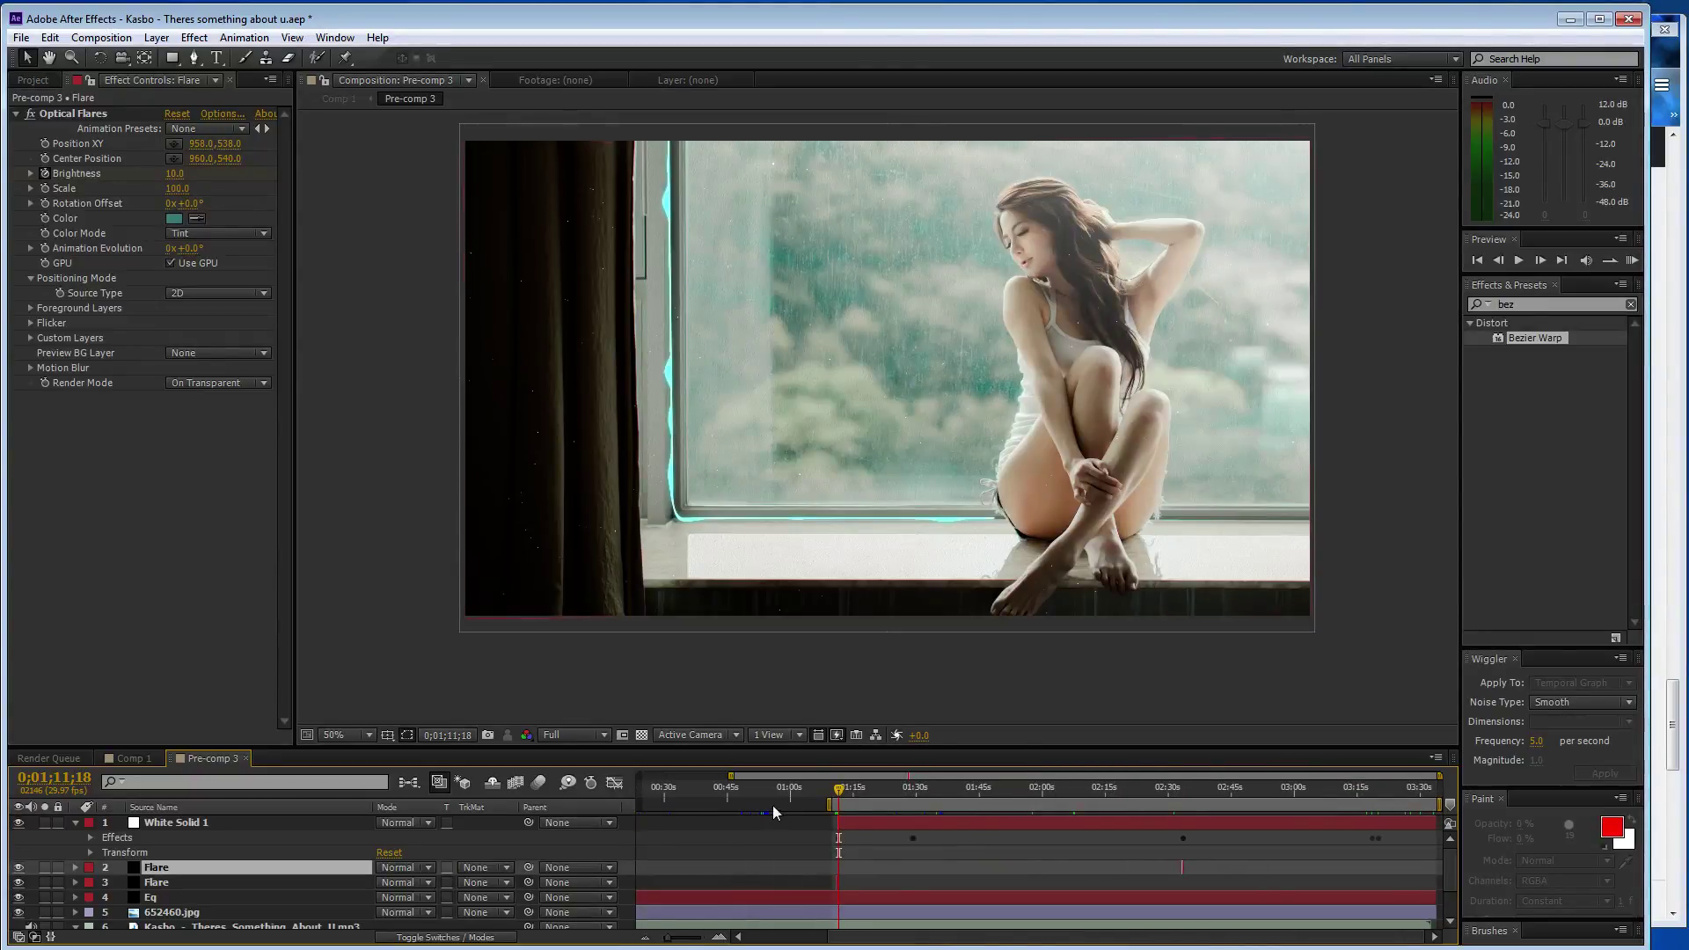
pyautogui.moveTo(834, 803); pyautogui.dragTo(1176, 812)
# - Switch to SoundCloud in the browser, like and play the track Raw, and return to After Effects
pyautogui.hotkey('alt', 'Tab')
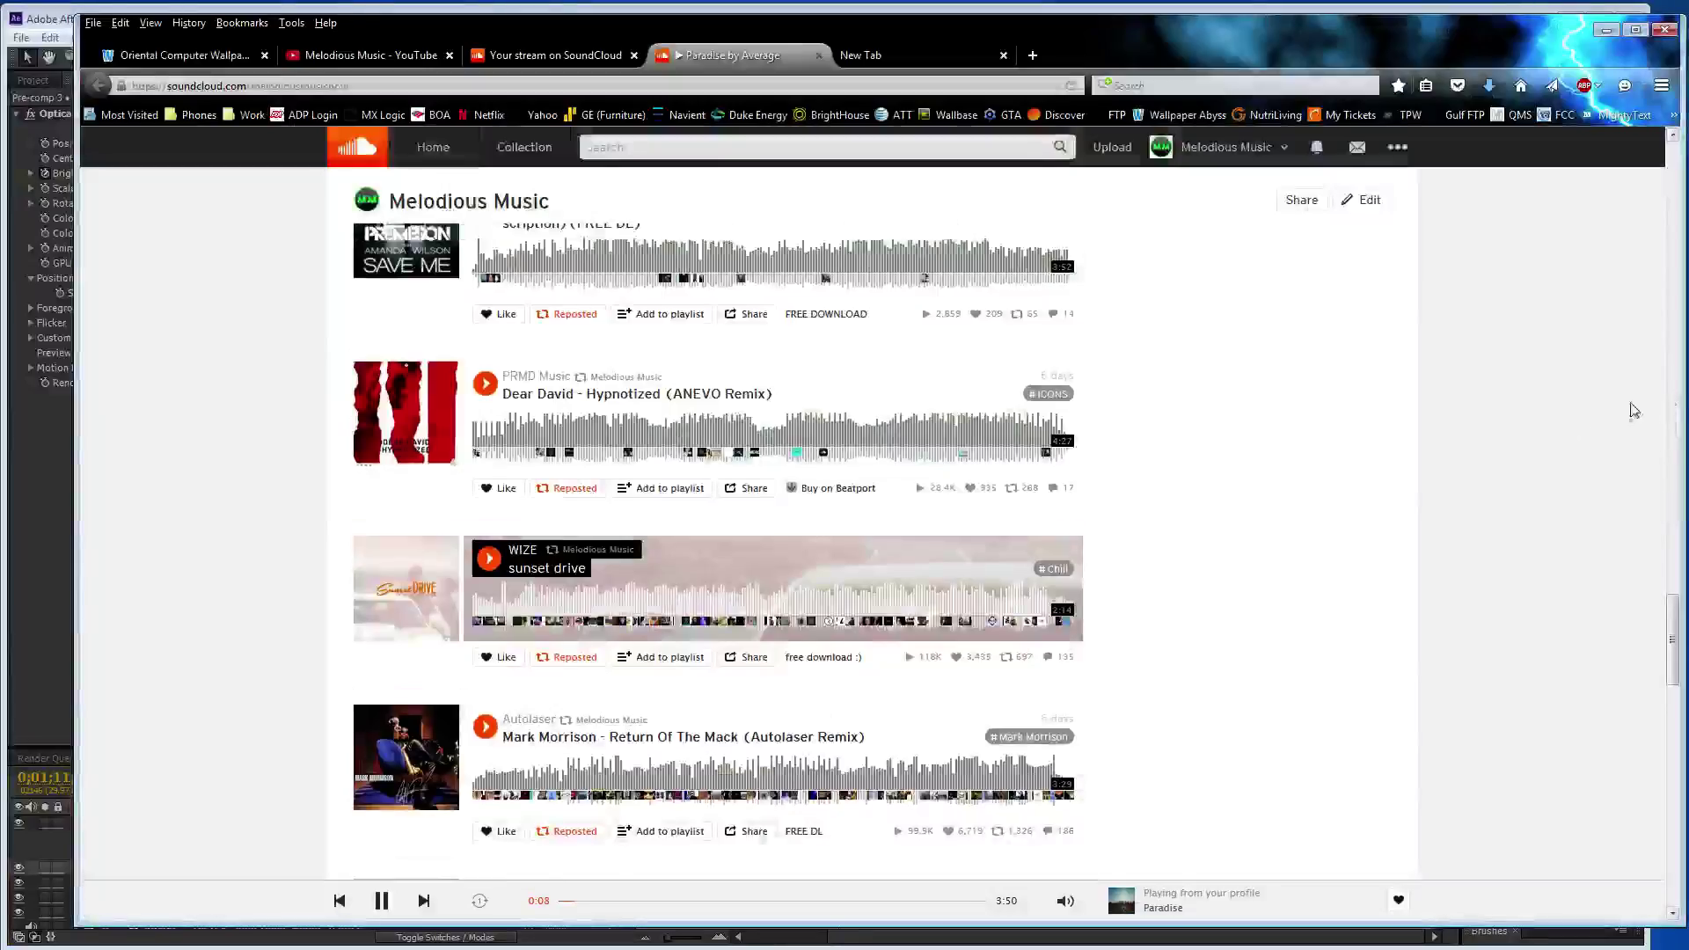
pyautogui.scroll(-5, 934, 433)
pyautogui.scroll(-5, 551, 492)
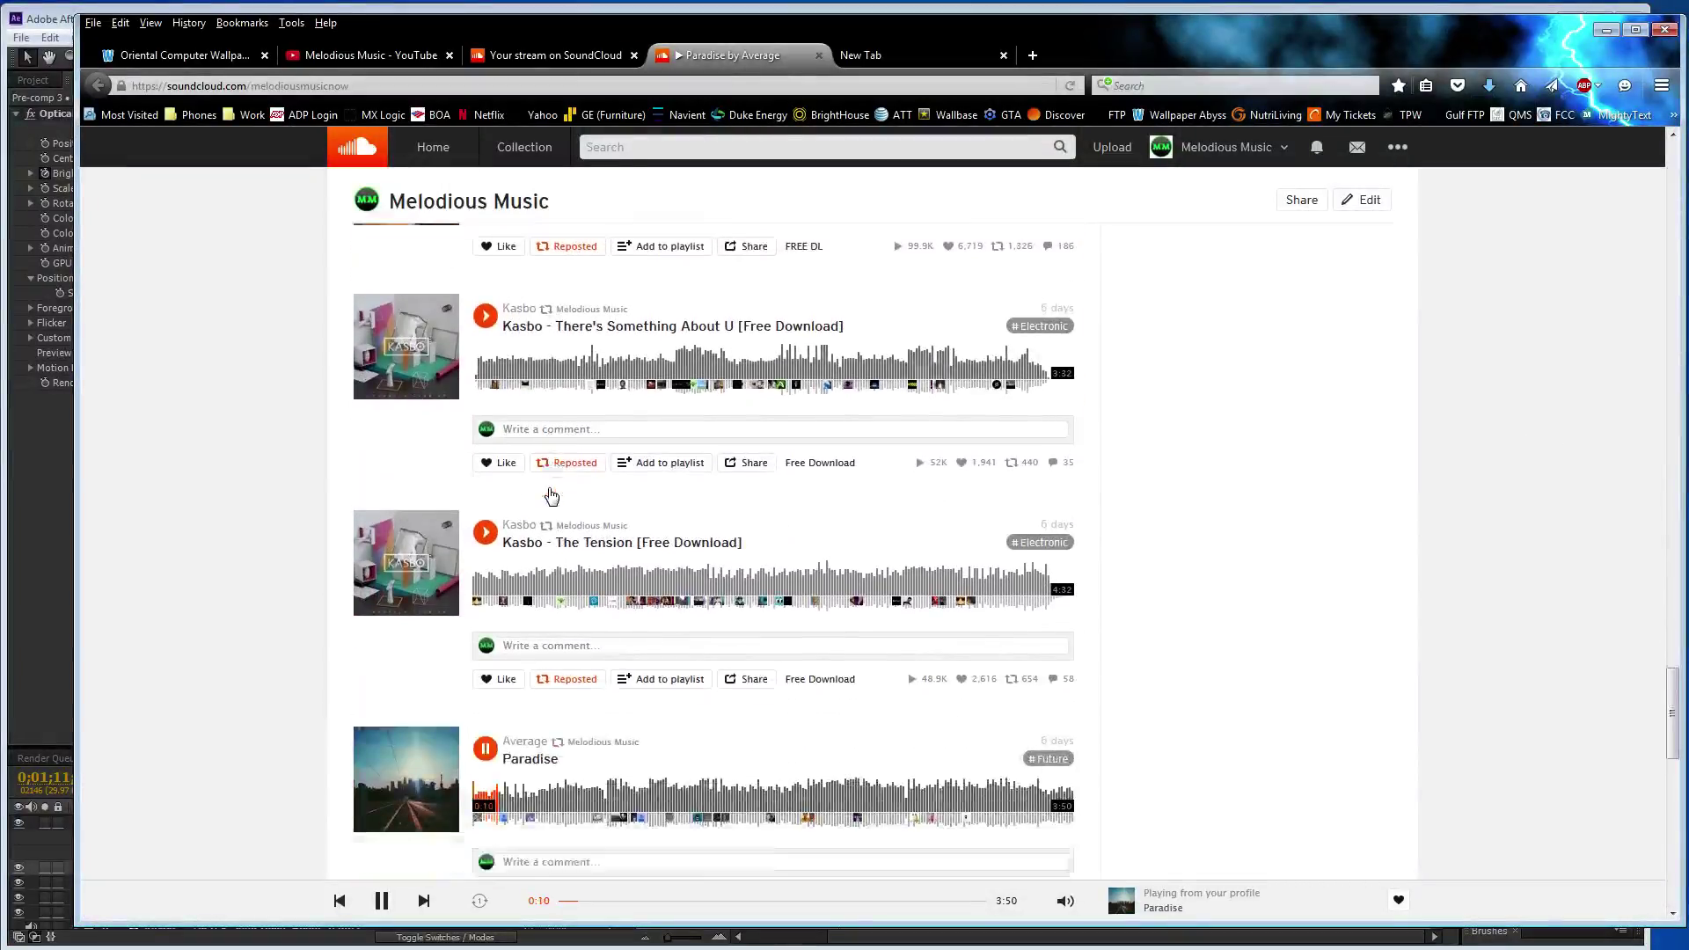
pyautogui.scroll(-3, 552, 495)
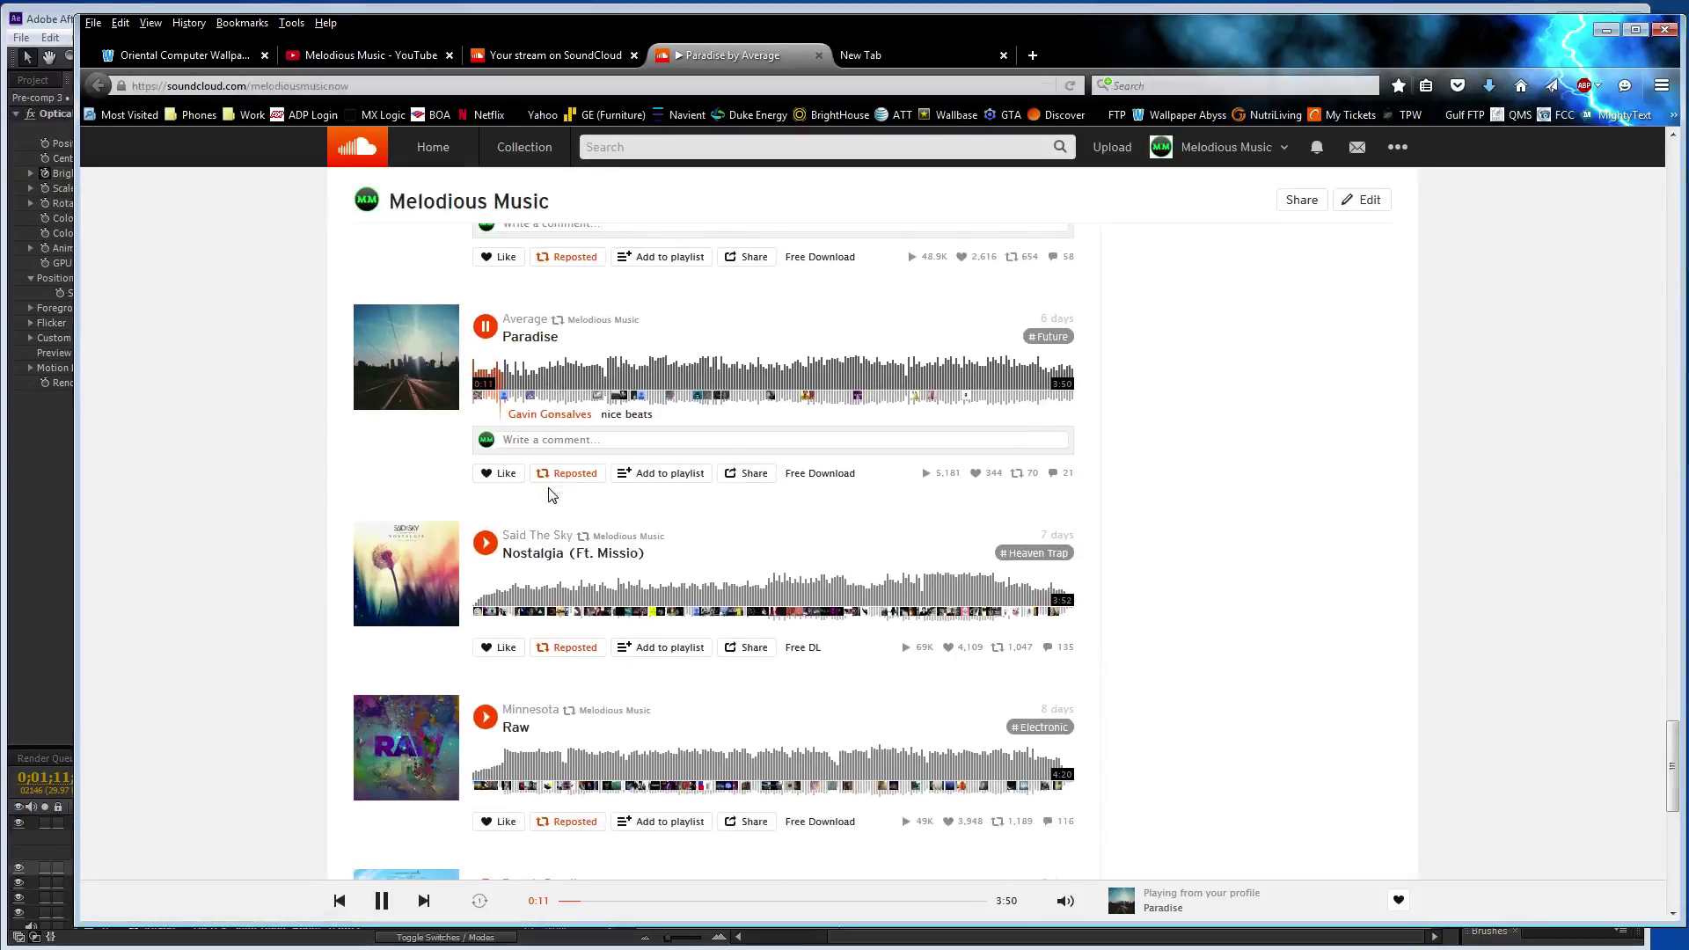
pyautogui.scroll(-4, 503, 702)
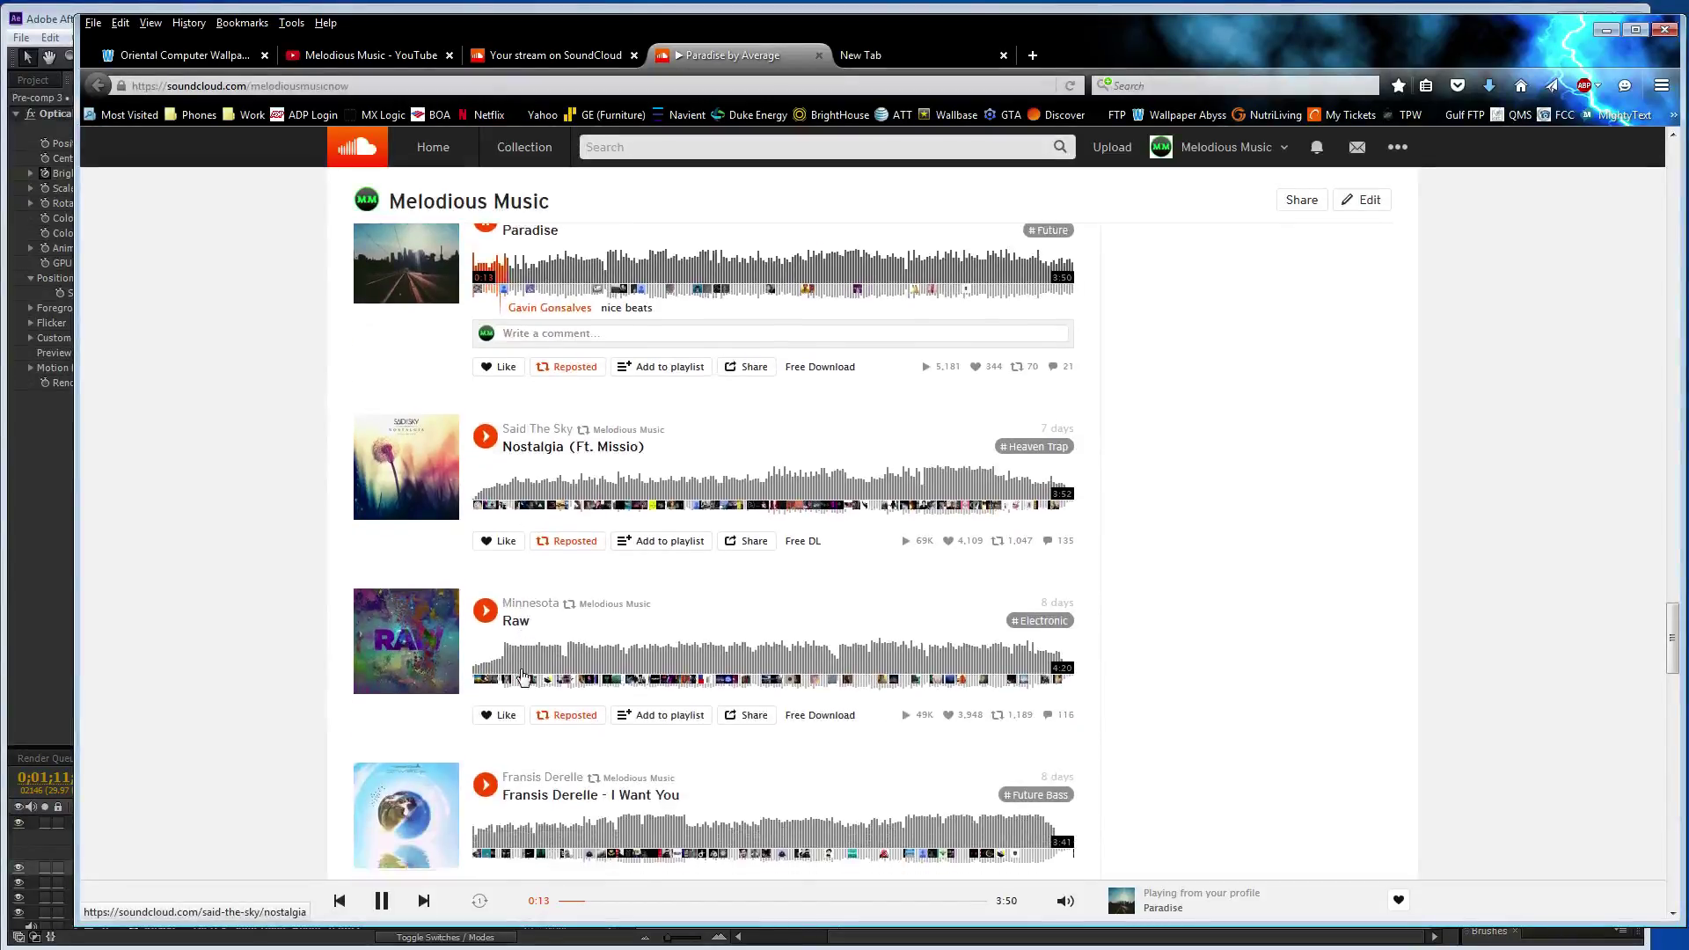
pyautogui.click(497, 479)
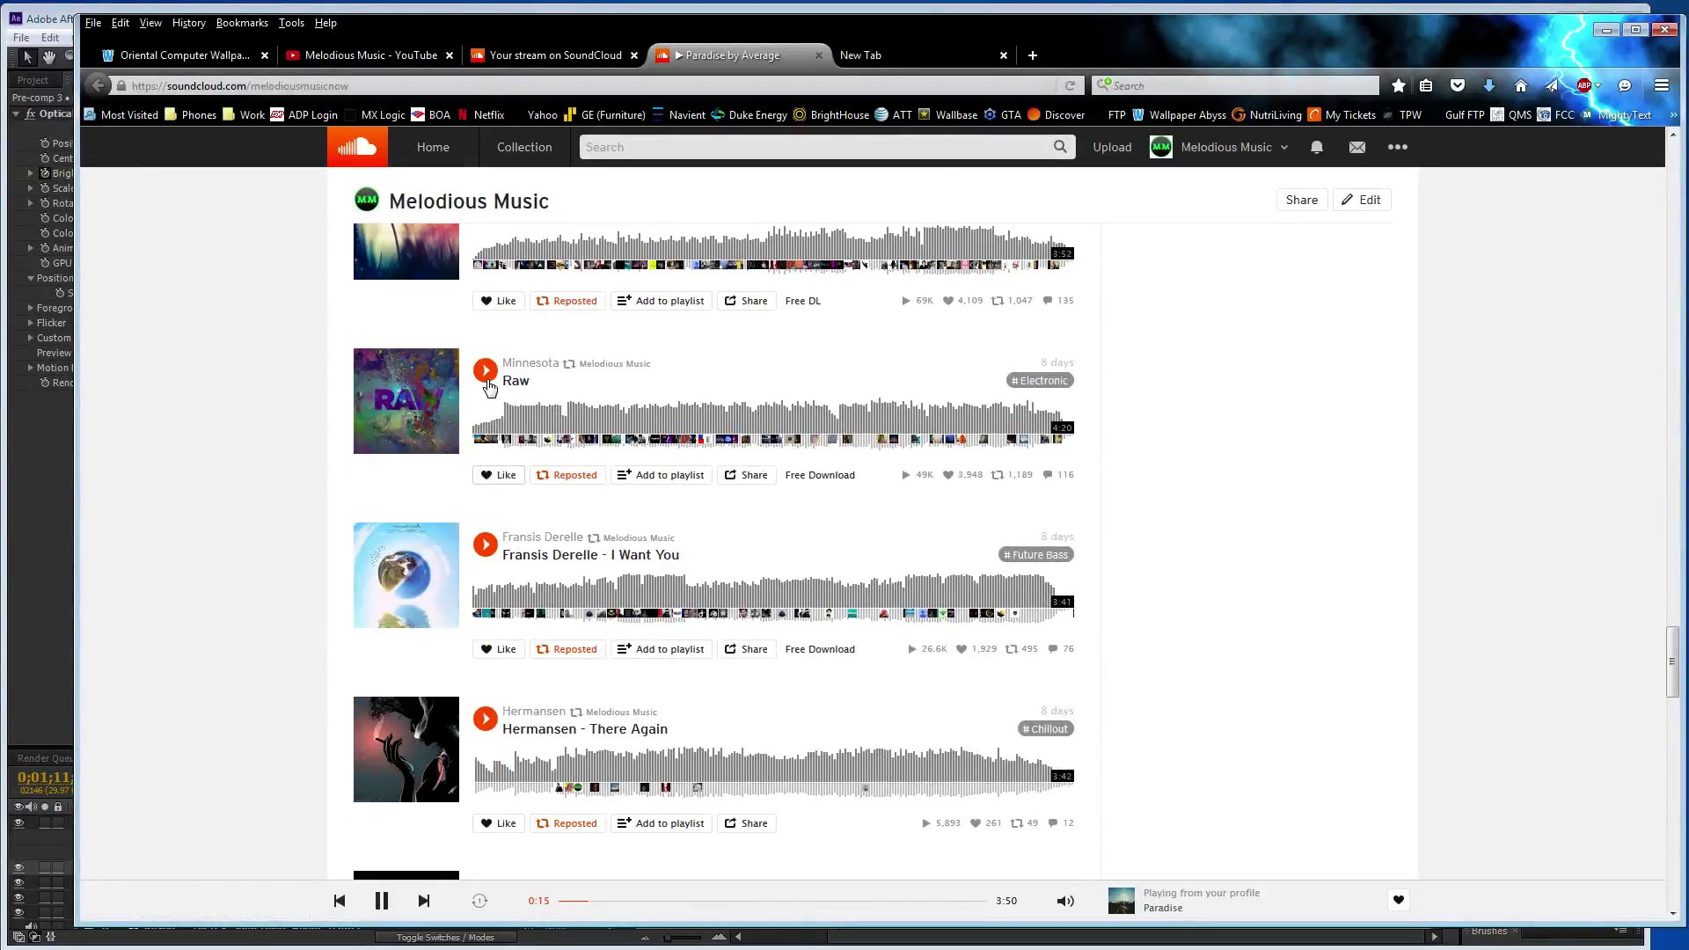
pyautogui.click(486, 370)
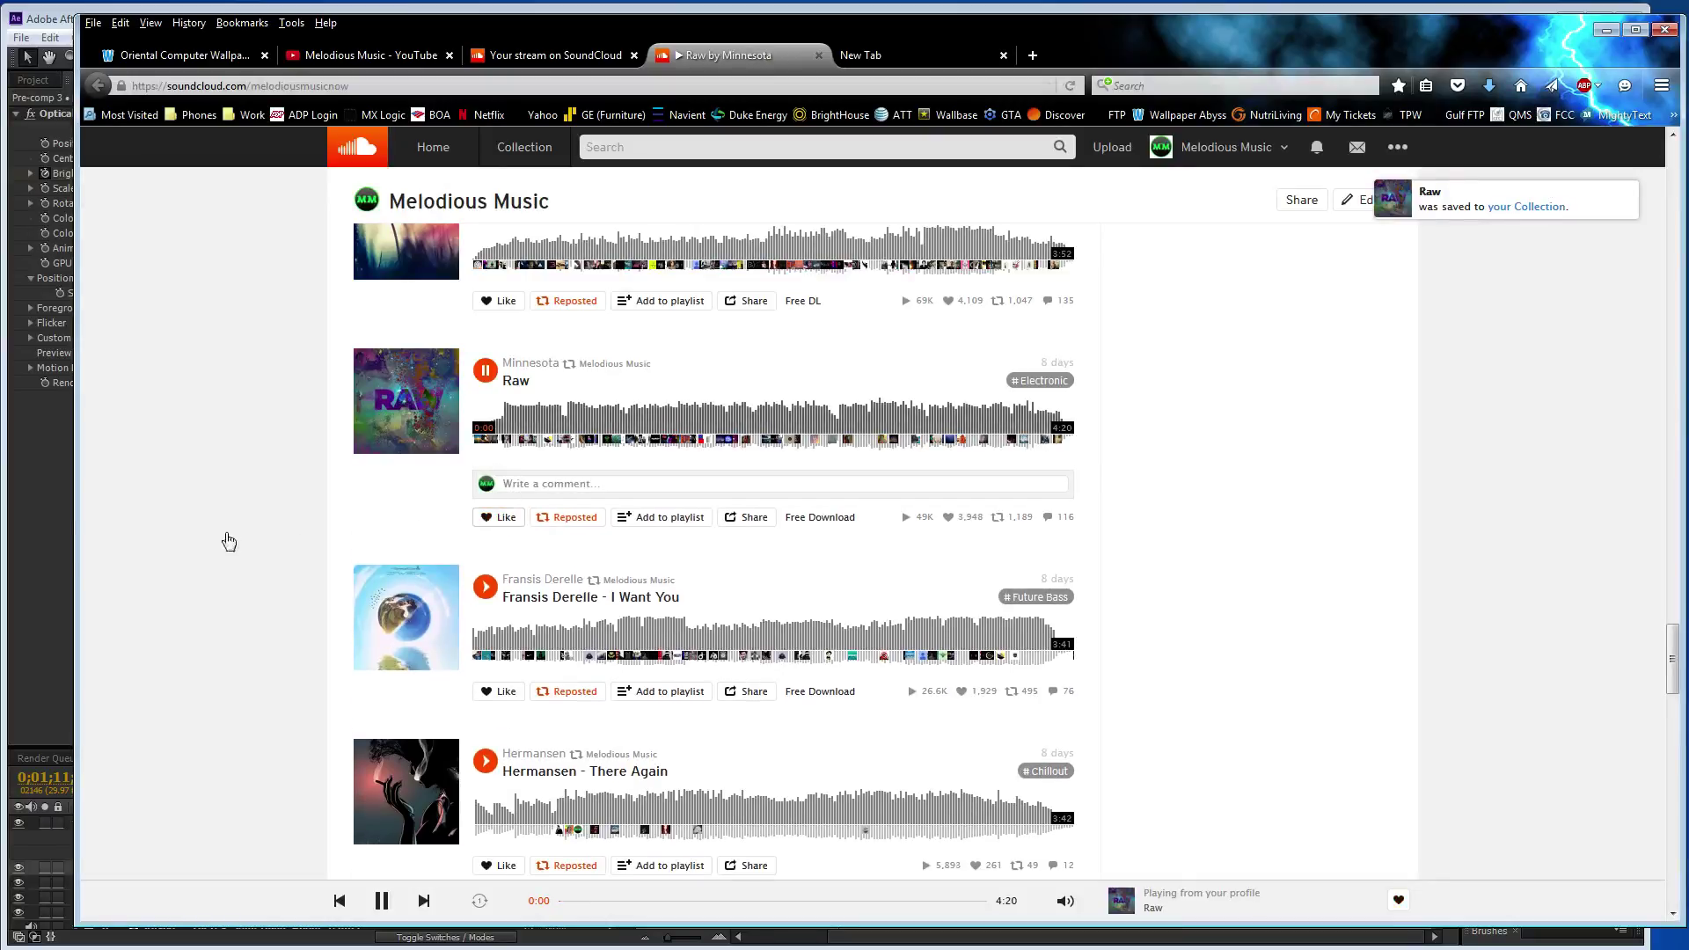
pyautogui.click(64, 532)
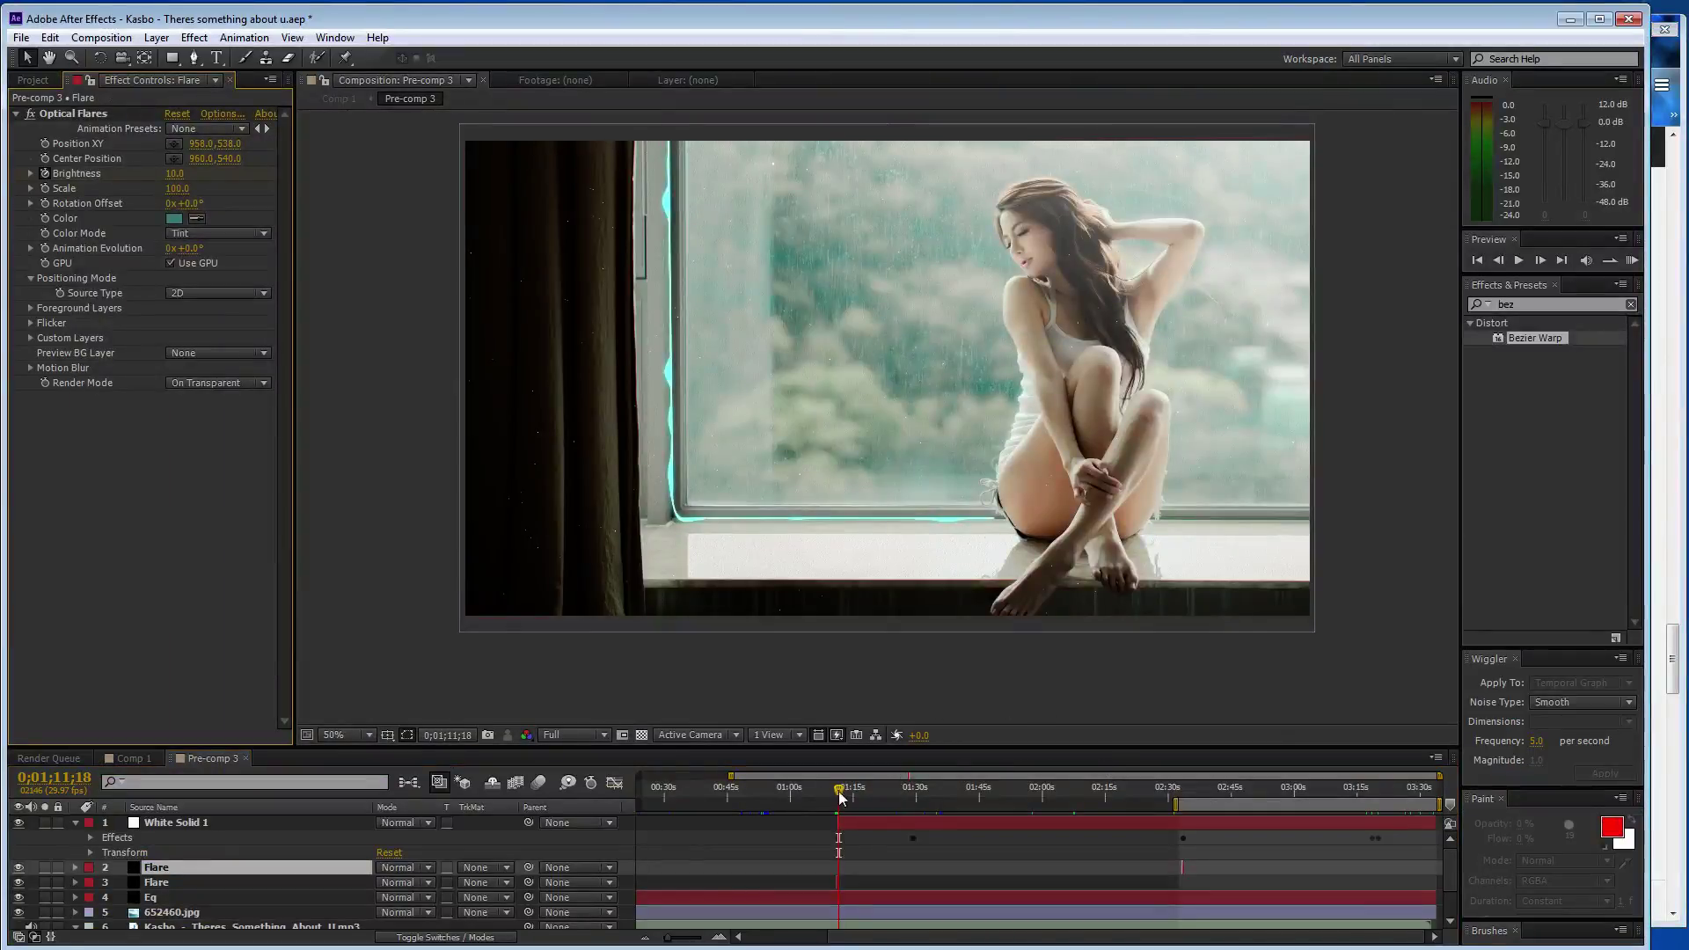
# - Move the current time to 0;02;32;25 and the work area's start to about 0;02;33;05
pyautogui.moveTo(840, 796); pyautogui.dragTo(1183, 802)
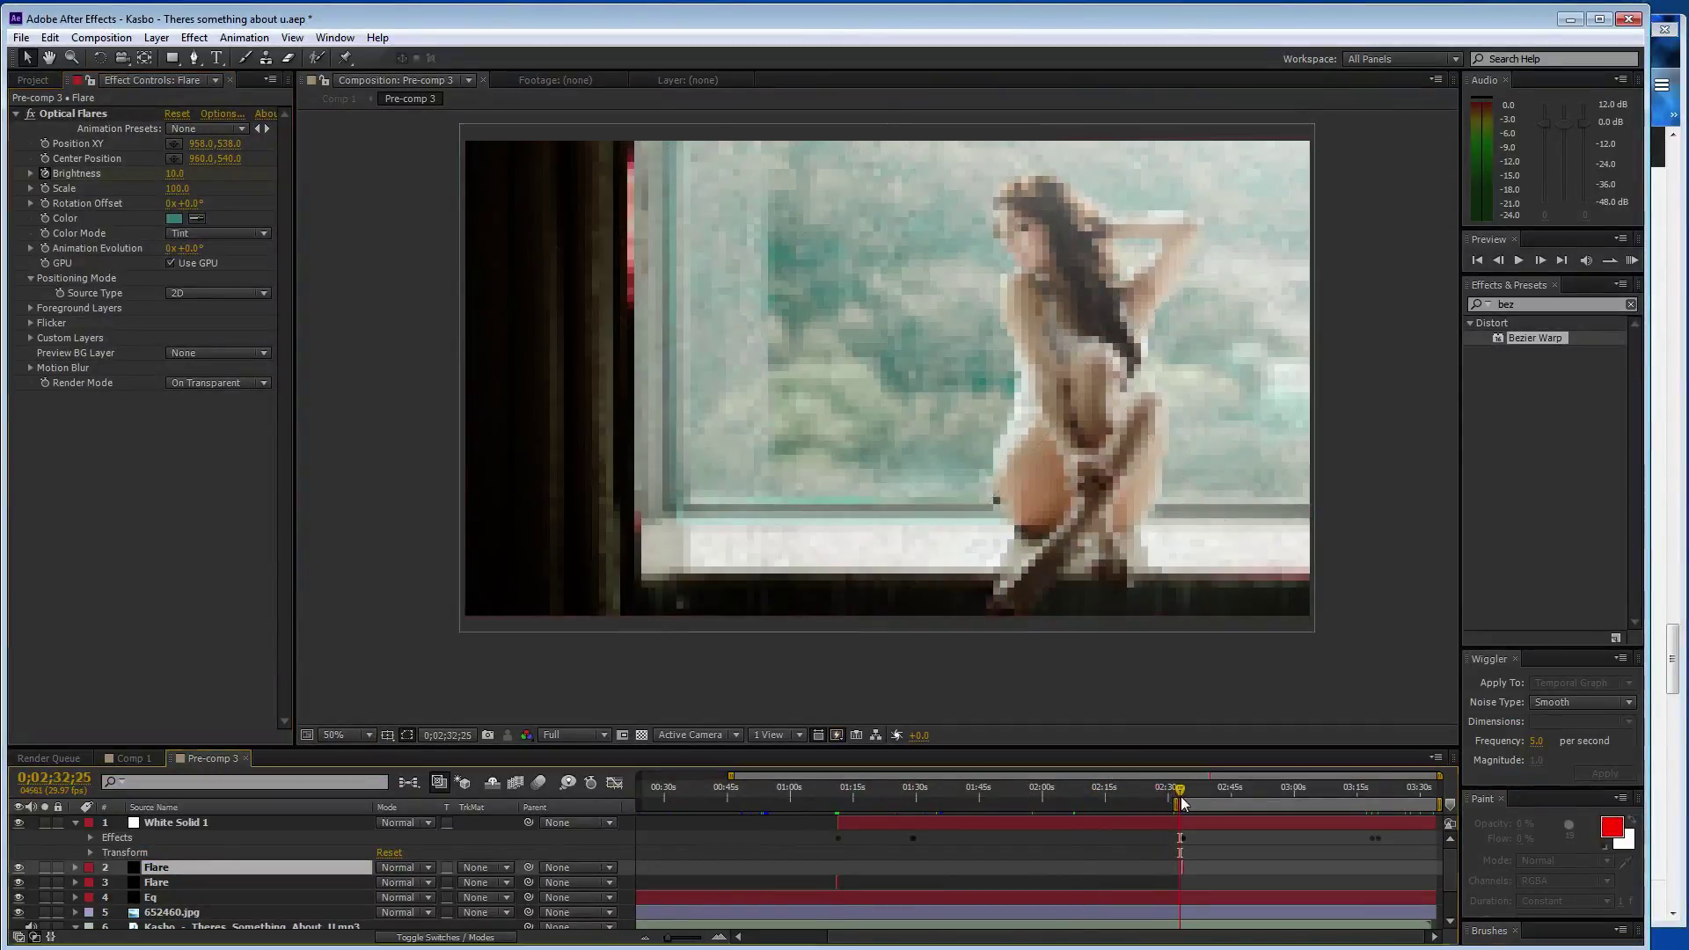
pyautogui.click(719, 937)
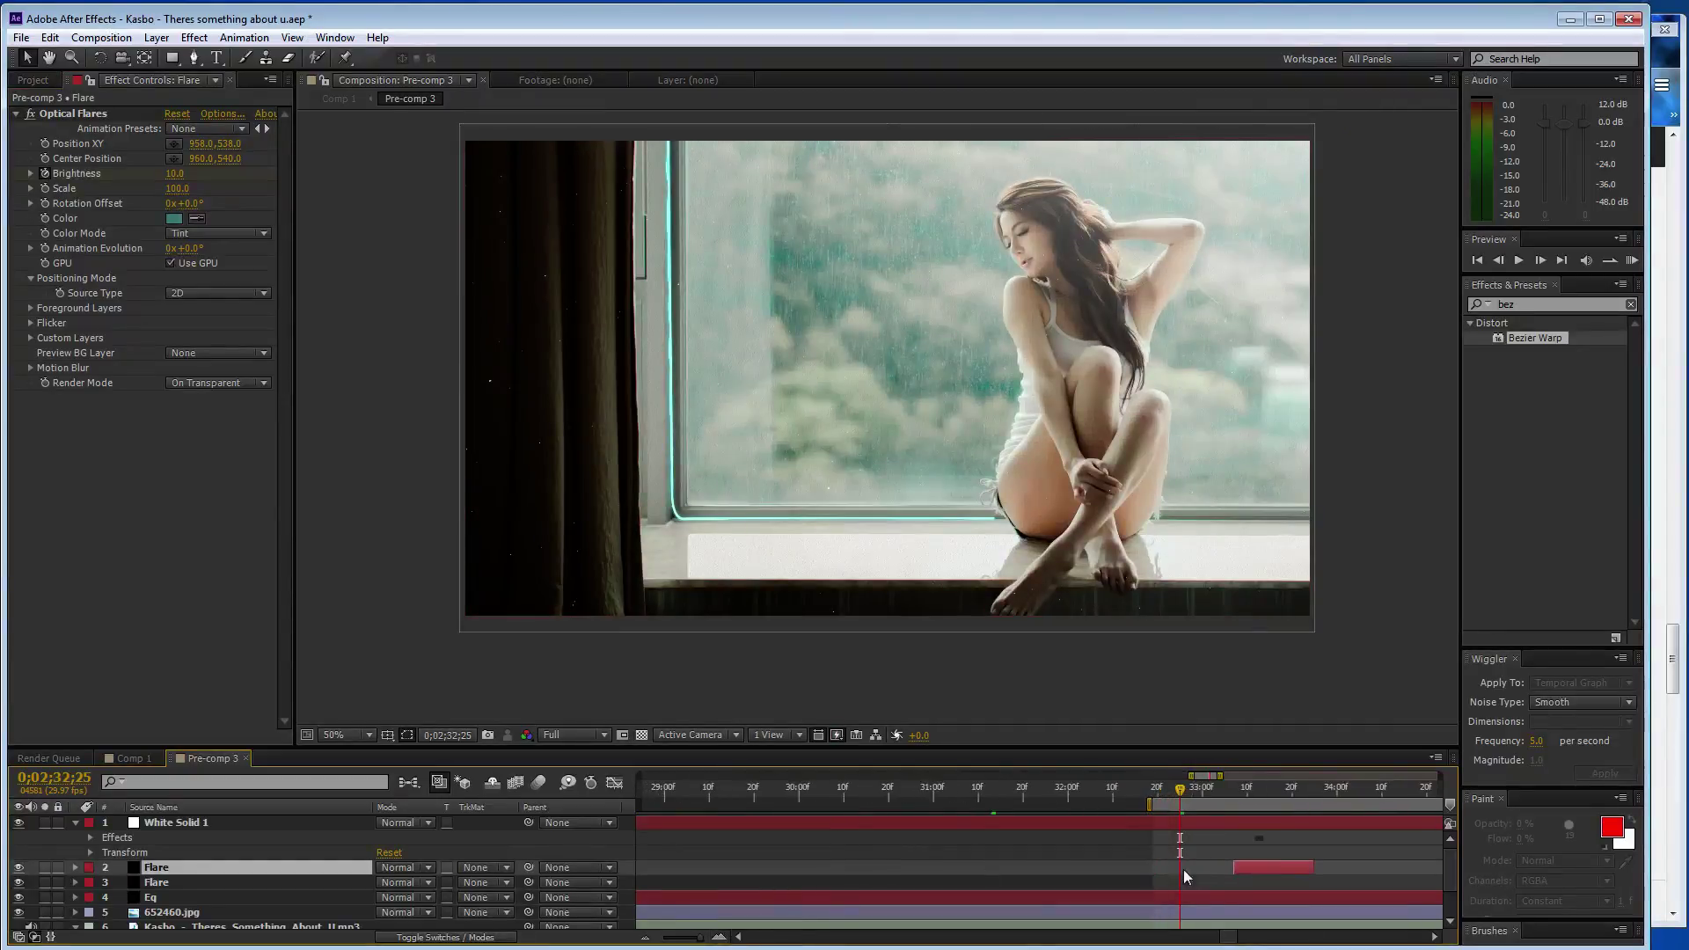
pyautogui.moveTo(1150, 803); pyautogui.dragTo(1219, 804)
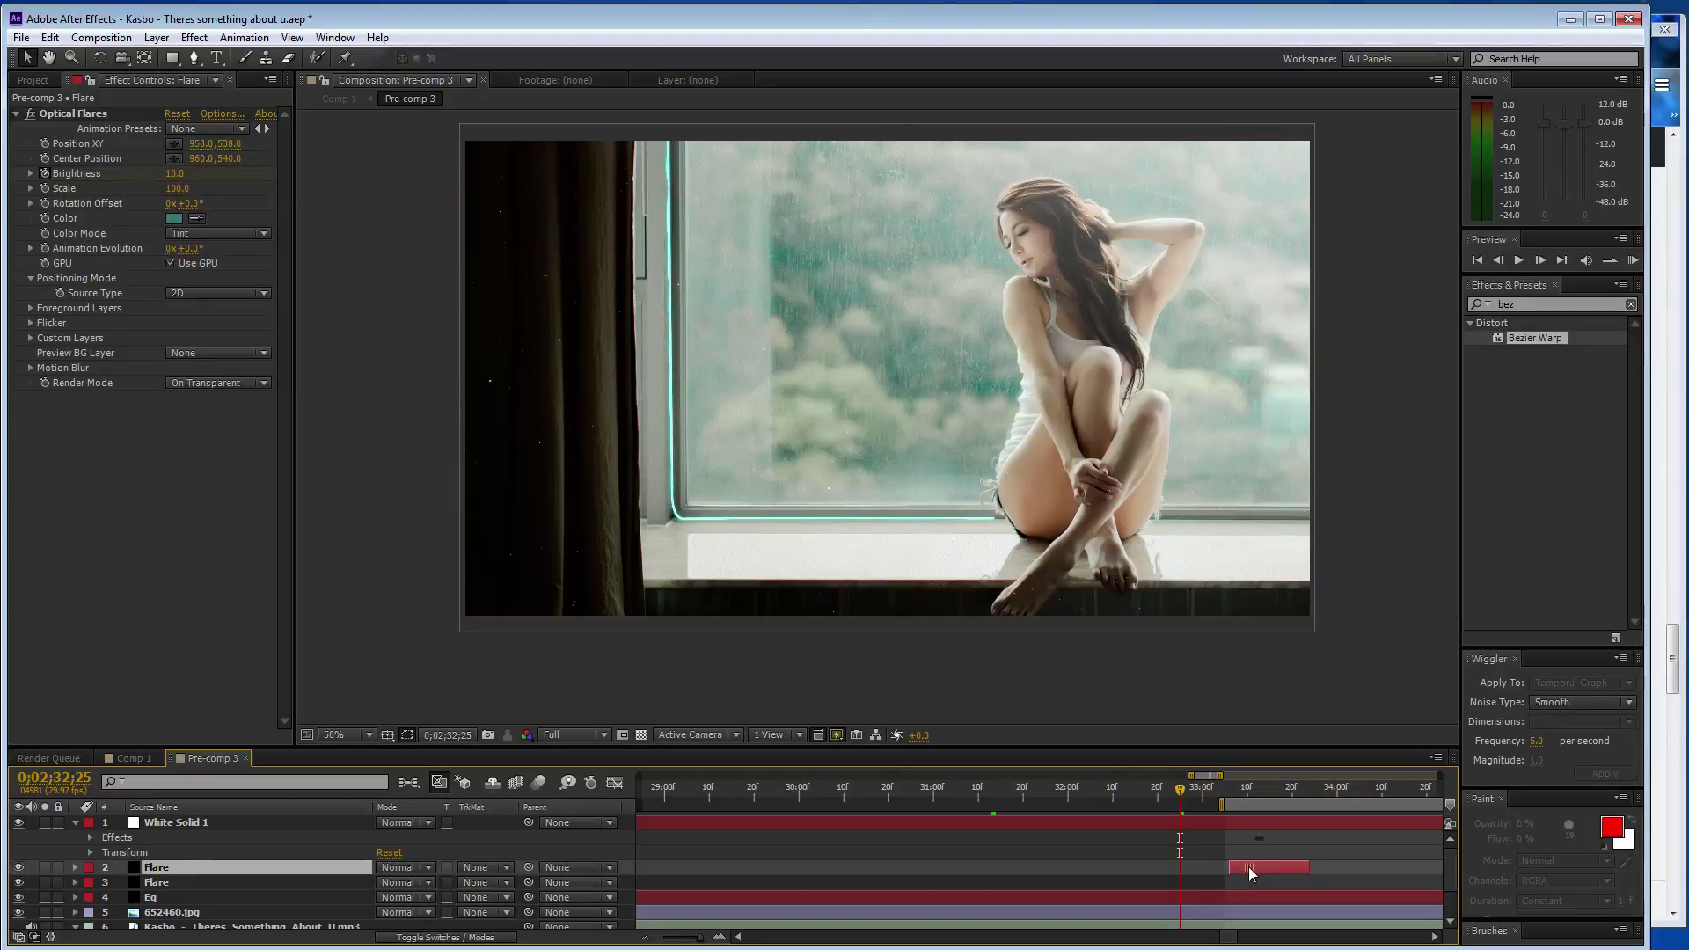
# - Shift the upper Flare layer in time so its burst peaks at 0;02;33;13, save the project and collapse White Solid 1
pyautogui.moveTo(1248, 867); pyautogui.dragTo(1239, 867)
pyautogui.moveTo(1181, 791); pyautogui.dragTo(1262, 809)
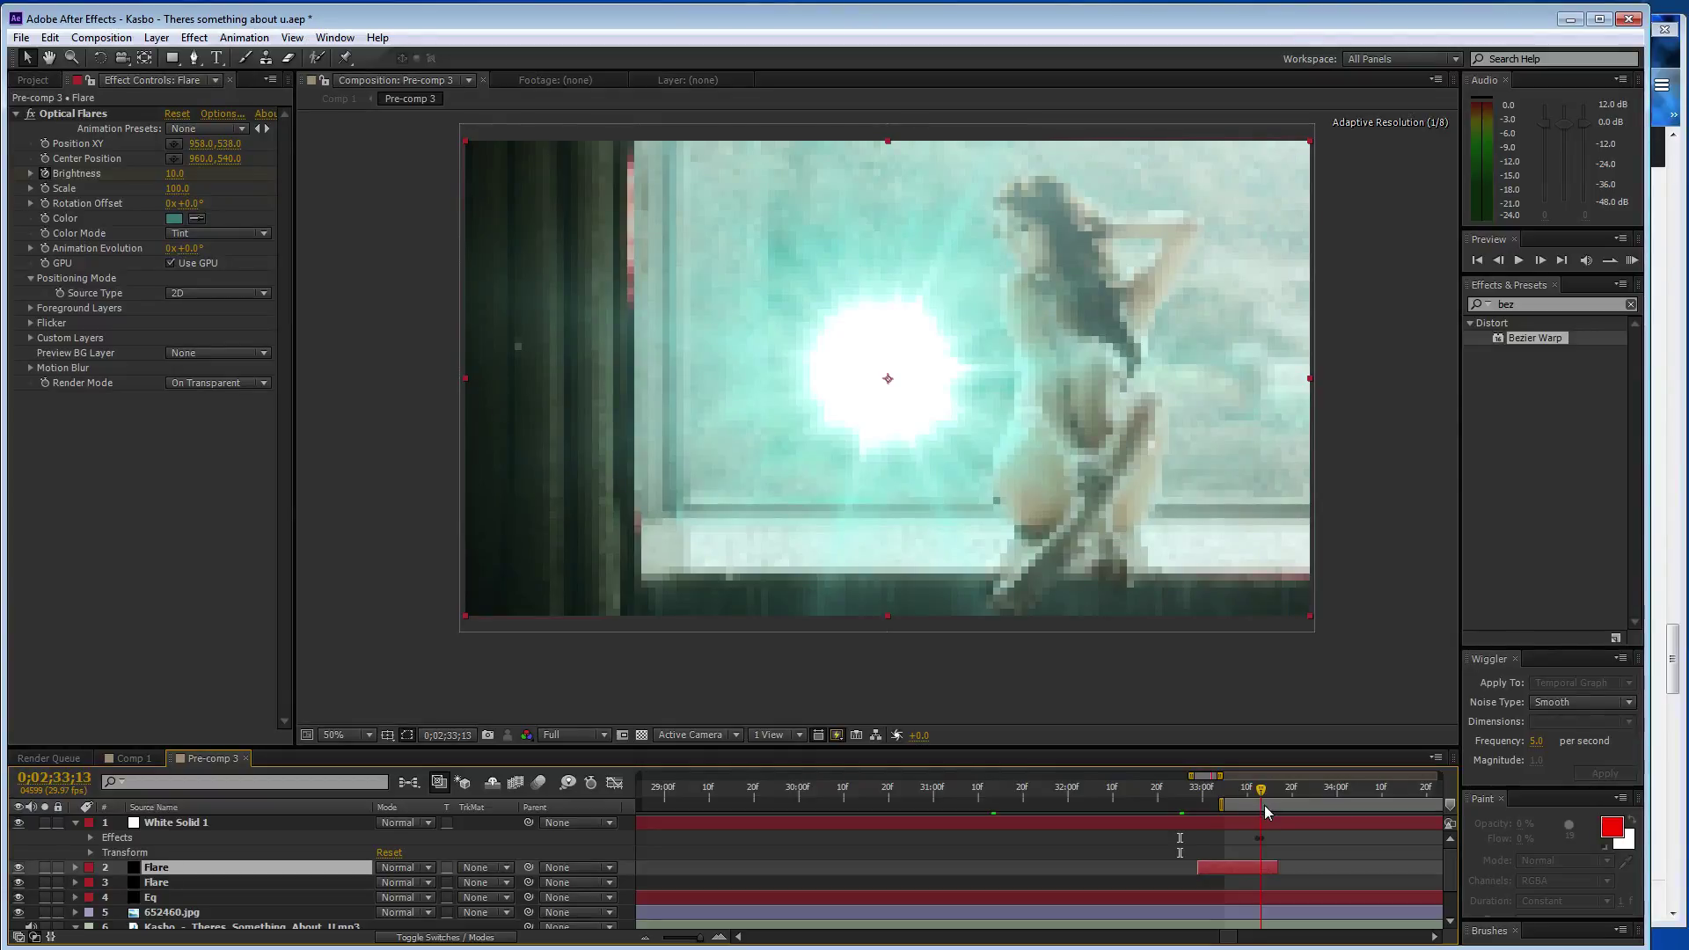
pyautogui.click(719, 938)
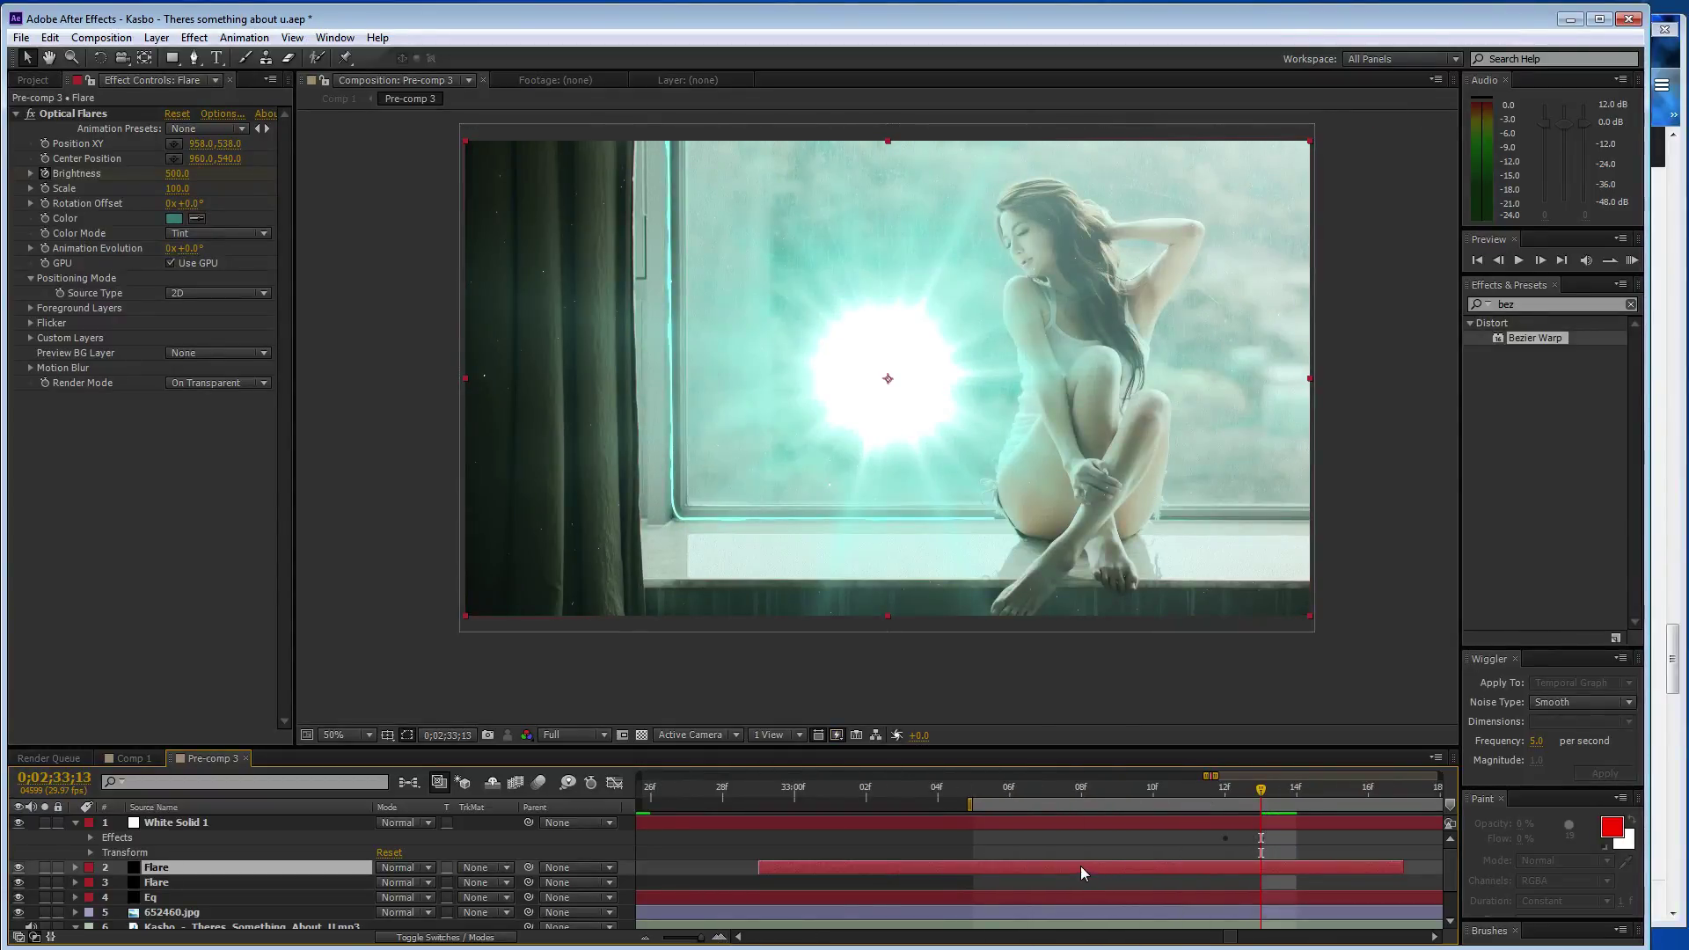
pyautogui.moveTo(1094, 864); pyautogui.dragTo(1133, 868)
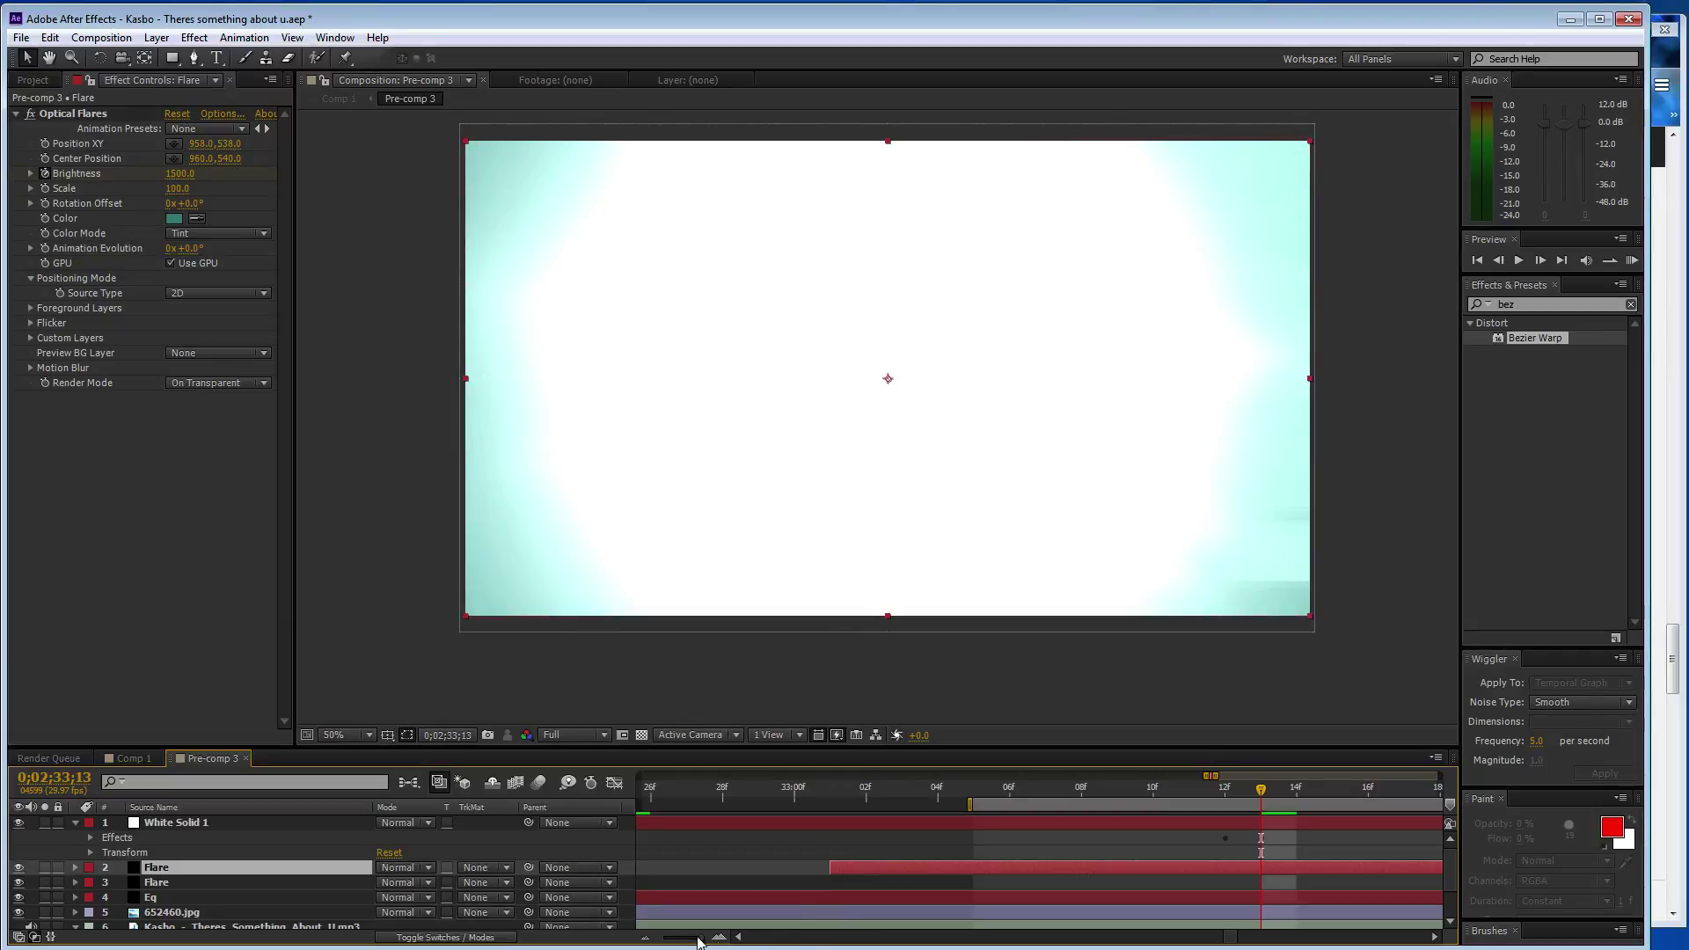
pyautogui.moveTo(706, 939); pyautogui.dragTo(661, 938)
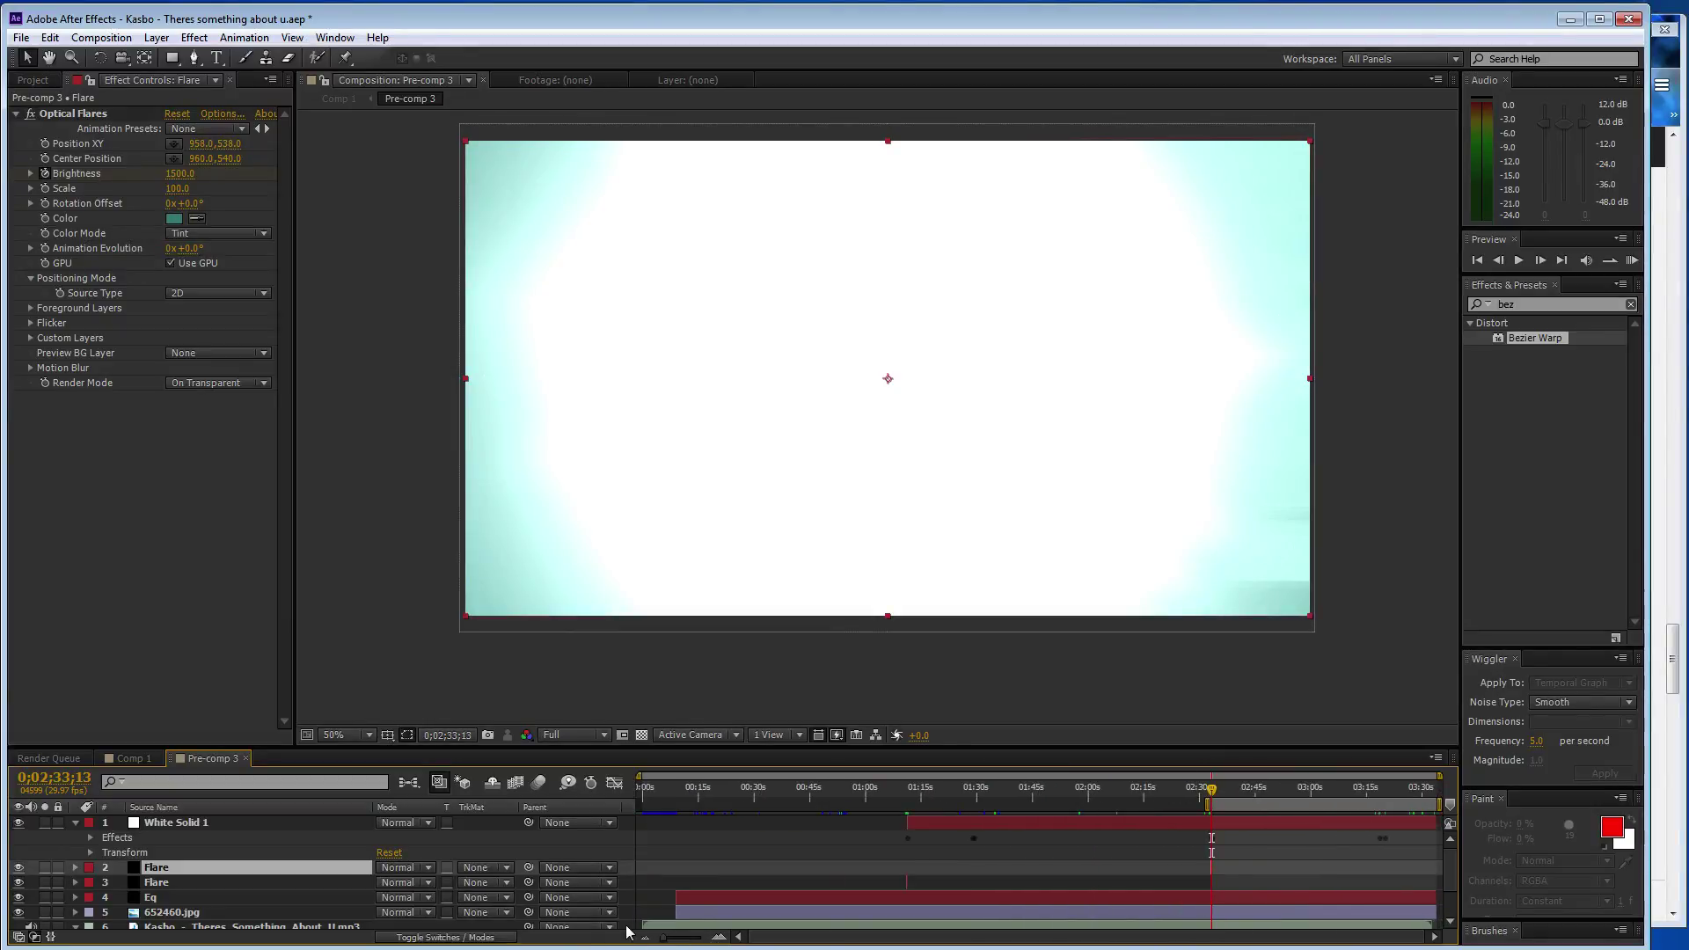
pyautogui.hotkey('ctrl', 's')
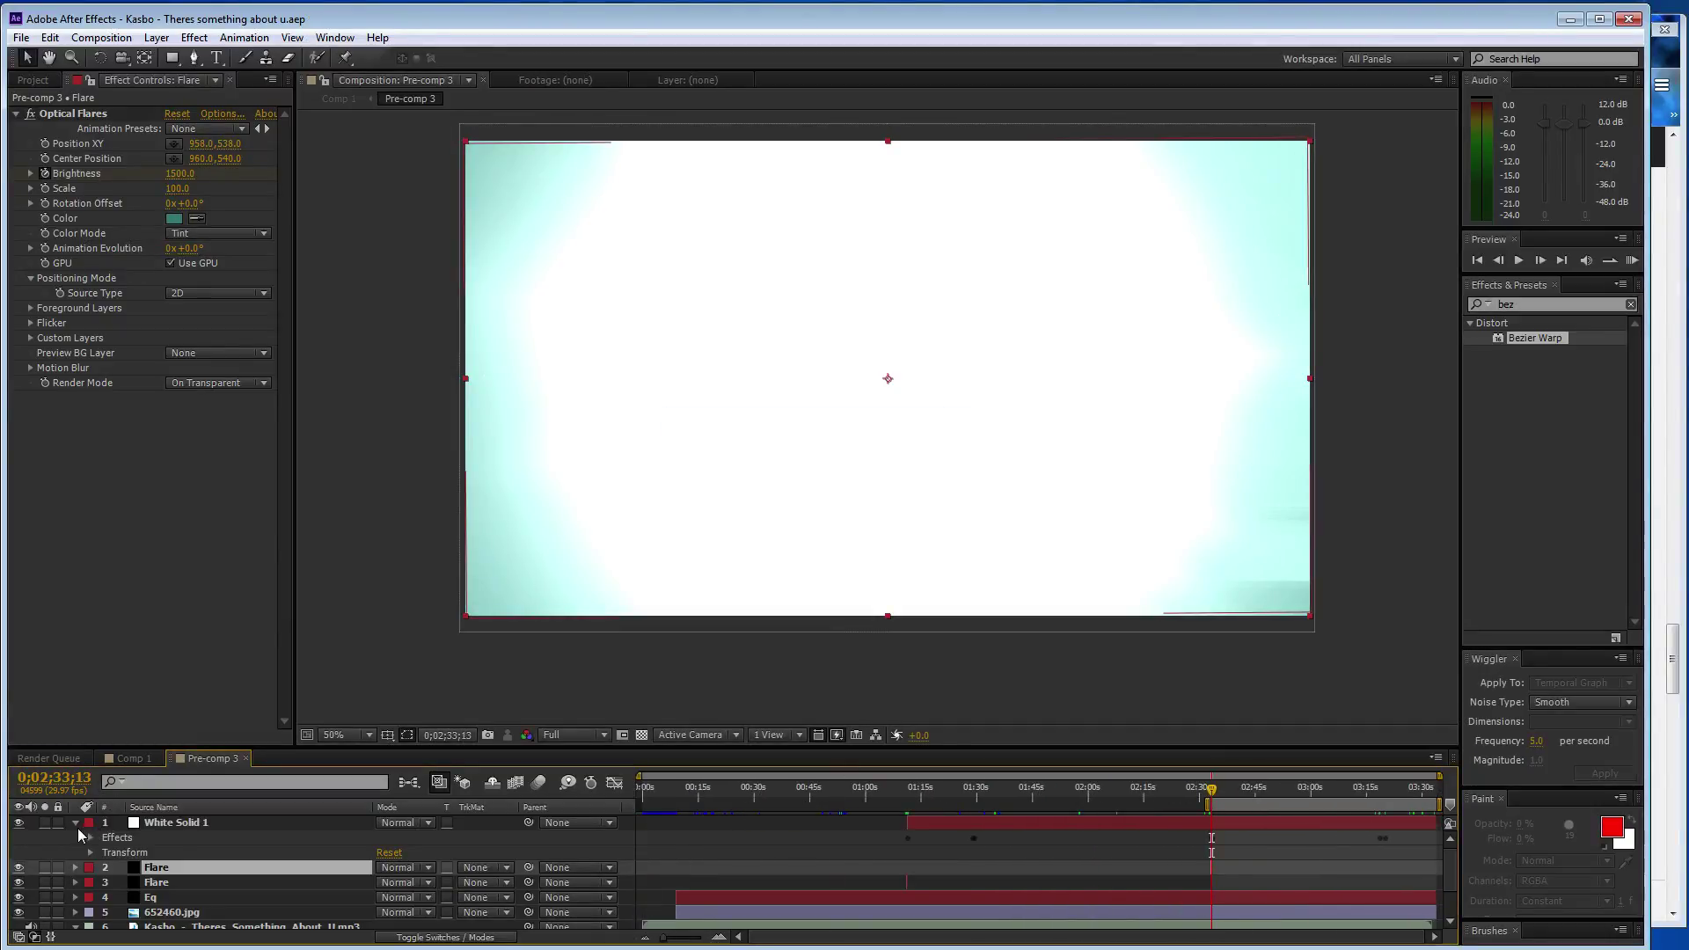
pyautogui.click(75, 823)
# - Move the current time to 0;01;12;23 in Comp 1 and set the Eq layer's Audio Spectrum Maximum Height to 800 in Pre-comp 3
pyautogui.click(150, 760)
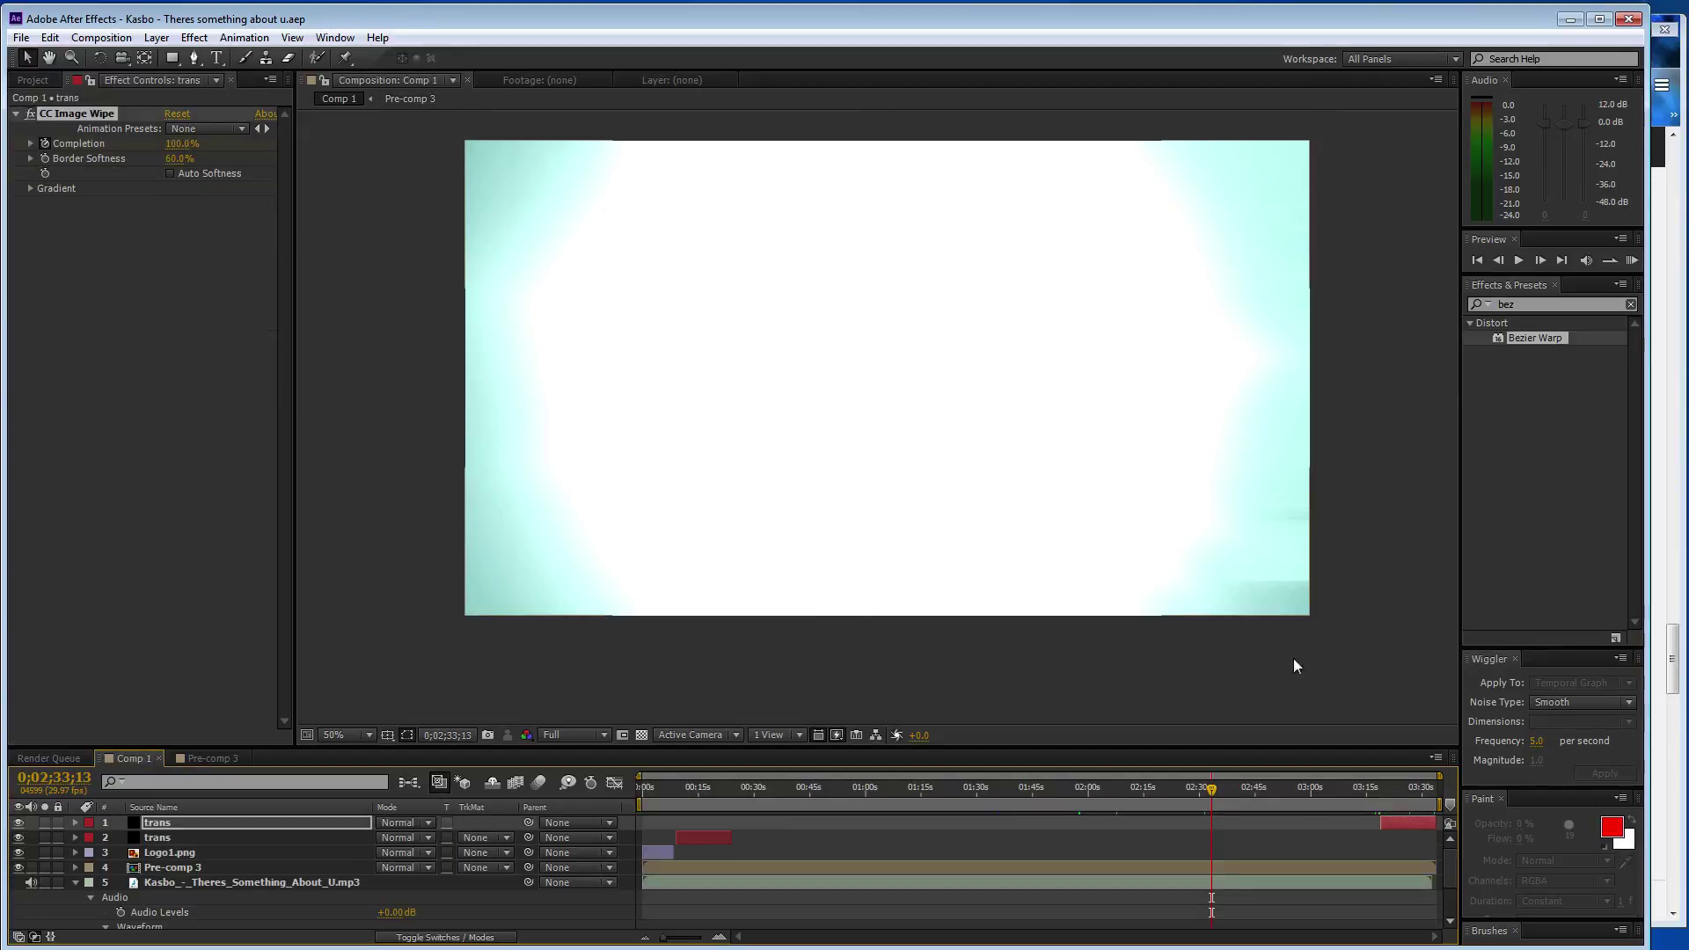
pyautogui.moveTo(1031, 799); pyautogui.dragTo(908, 801)
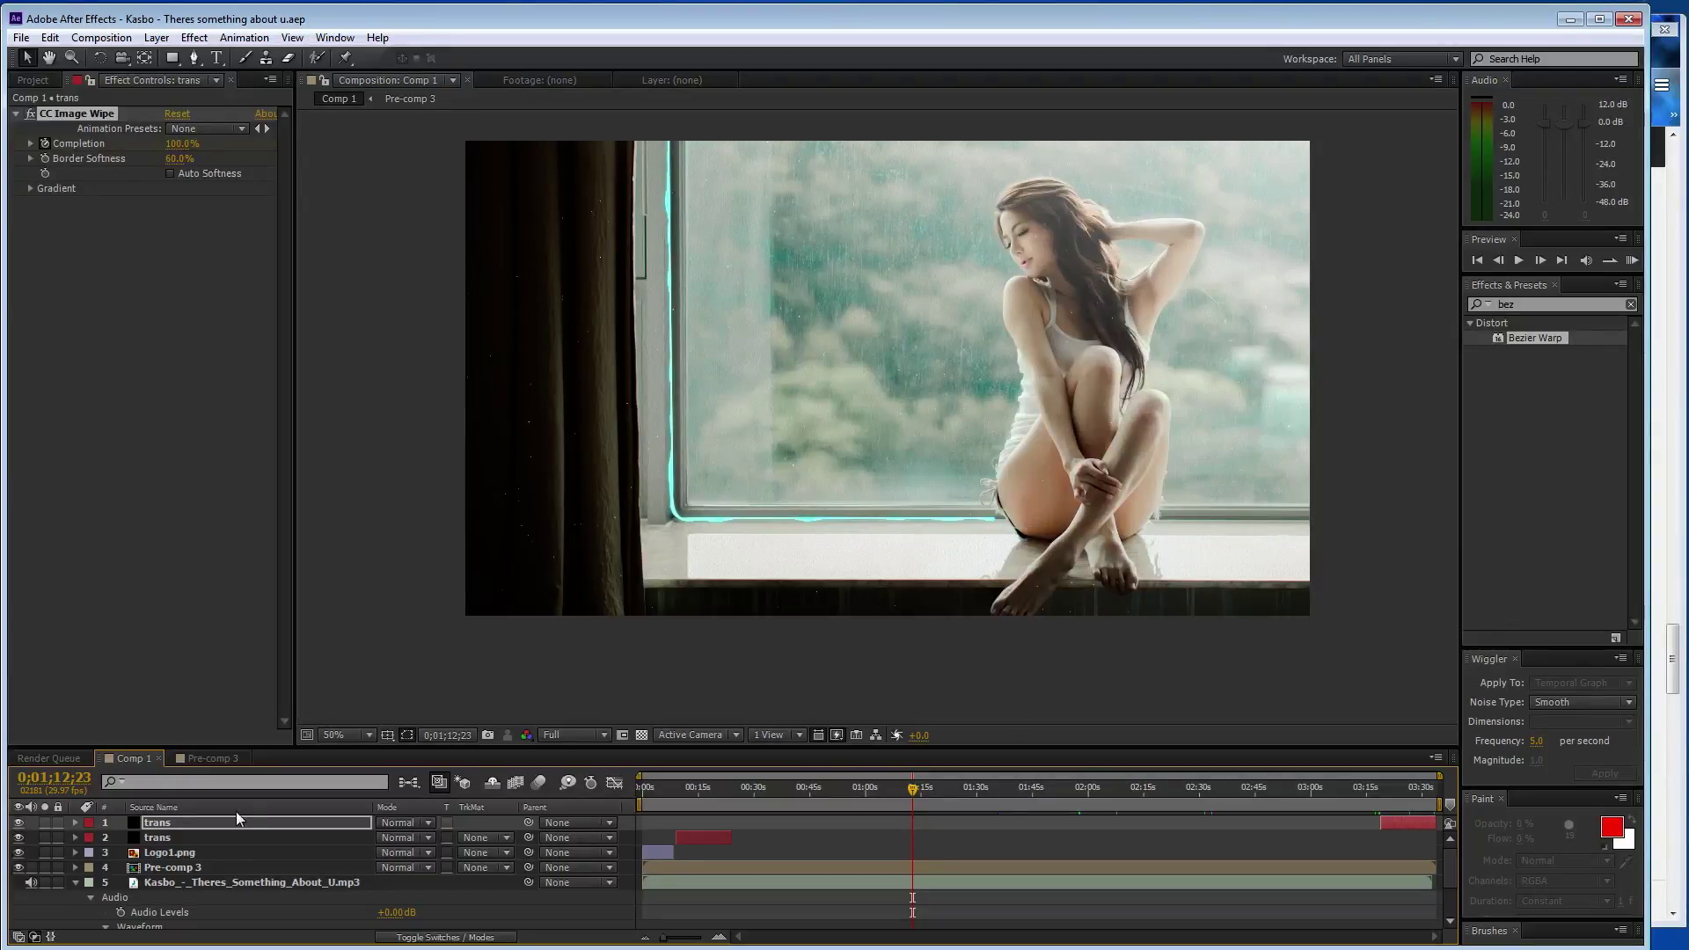
pyautogui.click(199, 762)
pyautogui.click(187, 869)
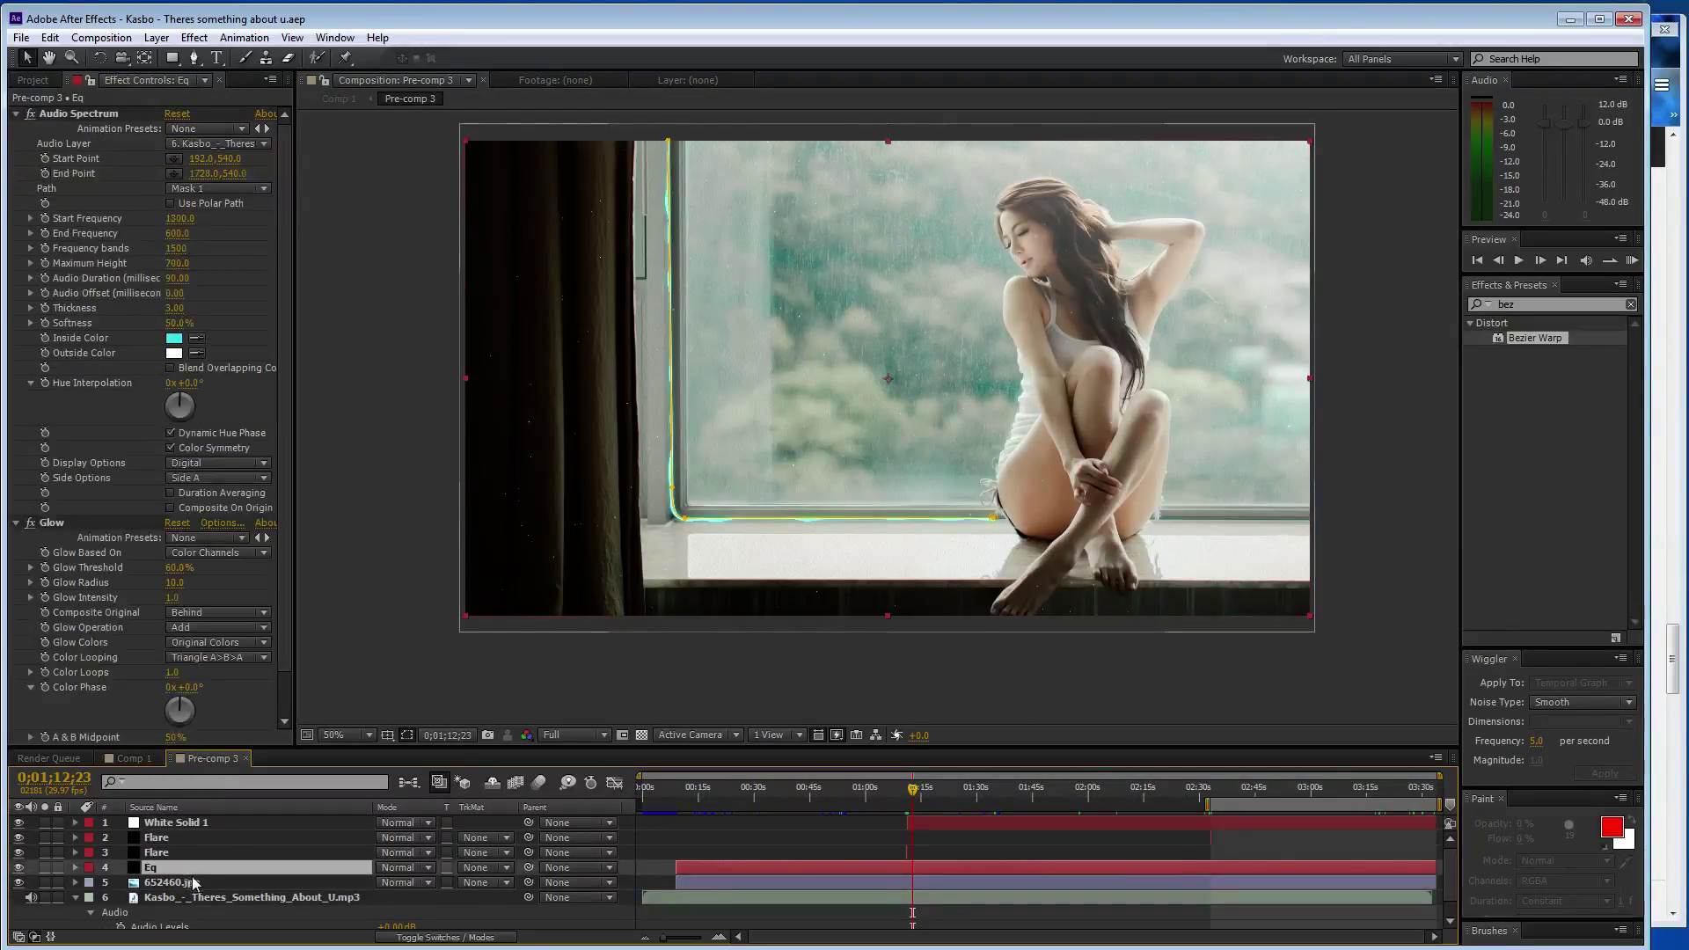
pyautogui.click(178, 263)
pyautogui.write('800')
pyautogui.press('Return')
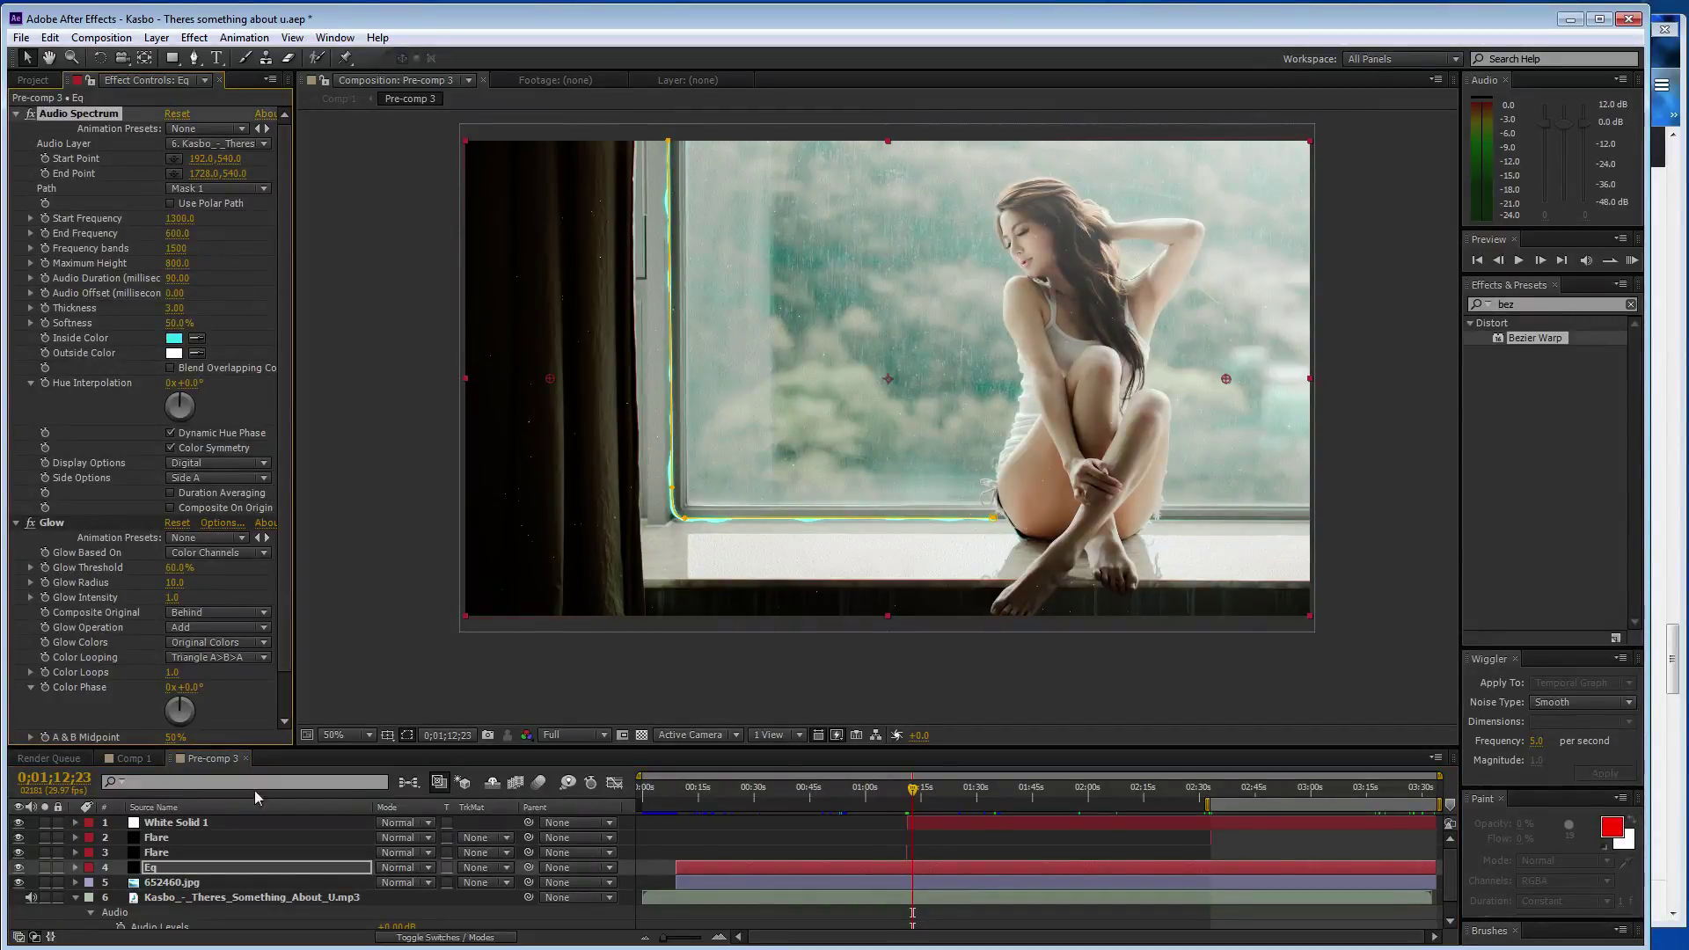
# - Preview the spectrum in Comp 1 from about 0;01;13;07 and stop at 0;01;14;27
pyautogui.click(132, 759)
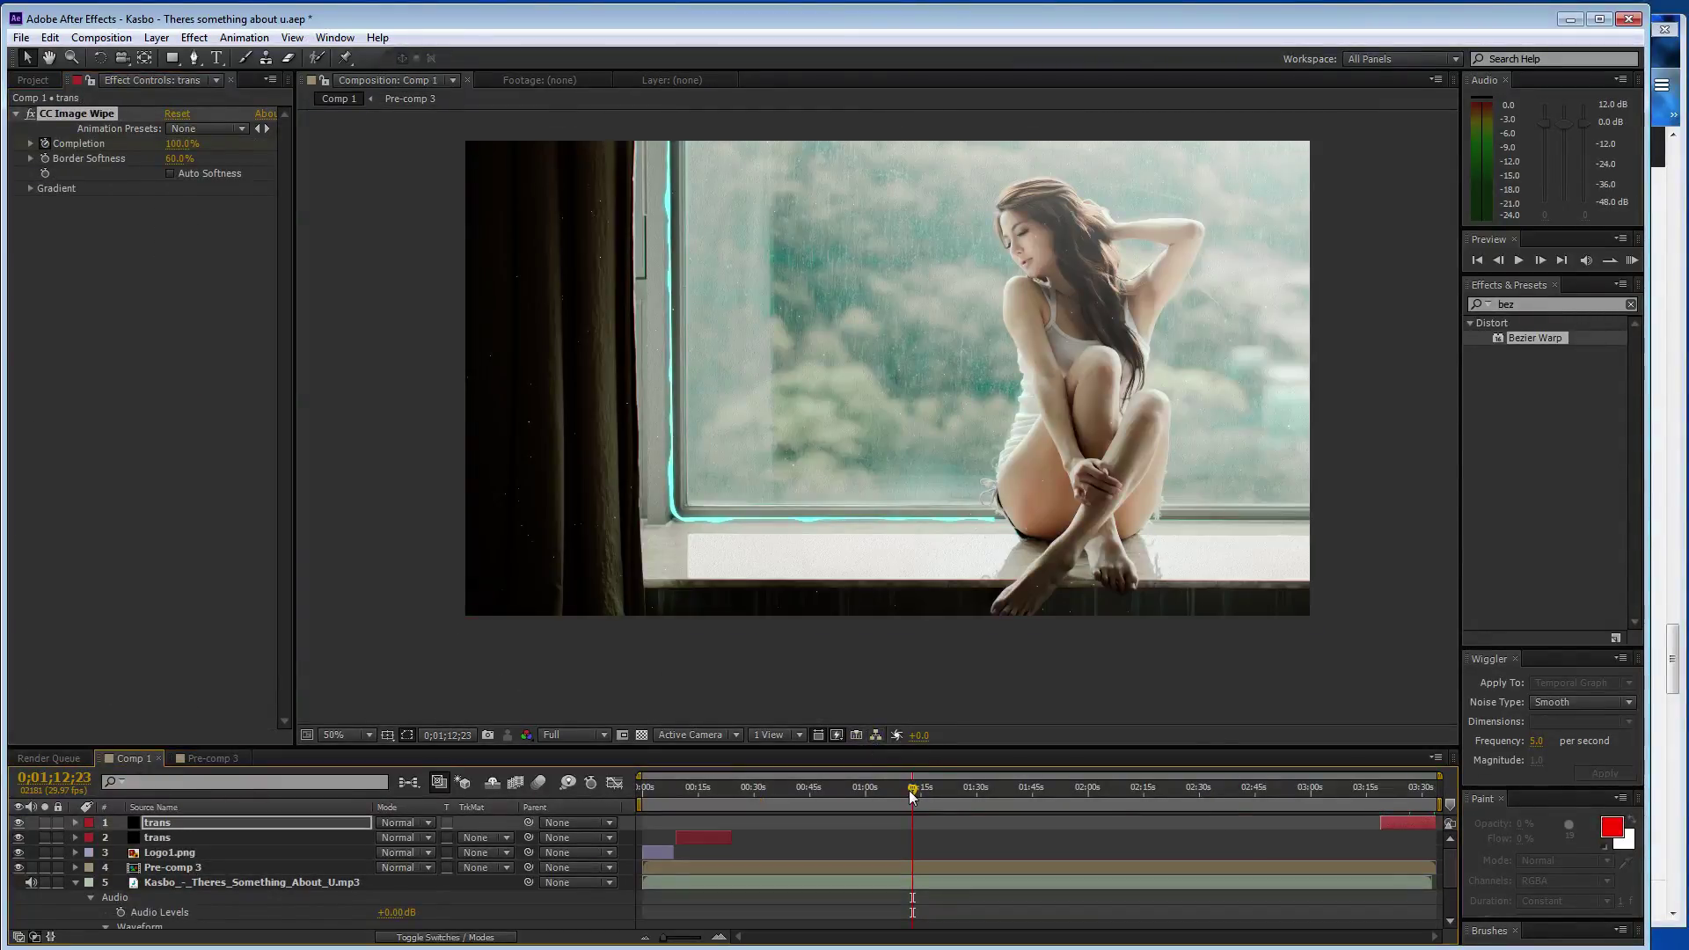
pyautogui.moveTo(912, 789)
pyautogui.mouseDown()
pyautogui.moveTo(1018, 795)
pyautogui.moveTo(835, 797)
pyautogui.moveTo(915, 797)
pyautogui.mouseUp()
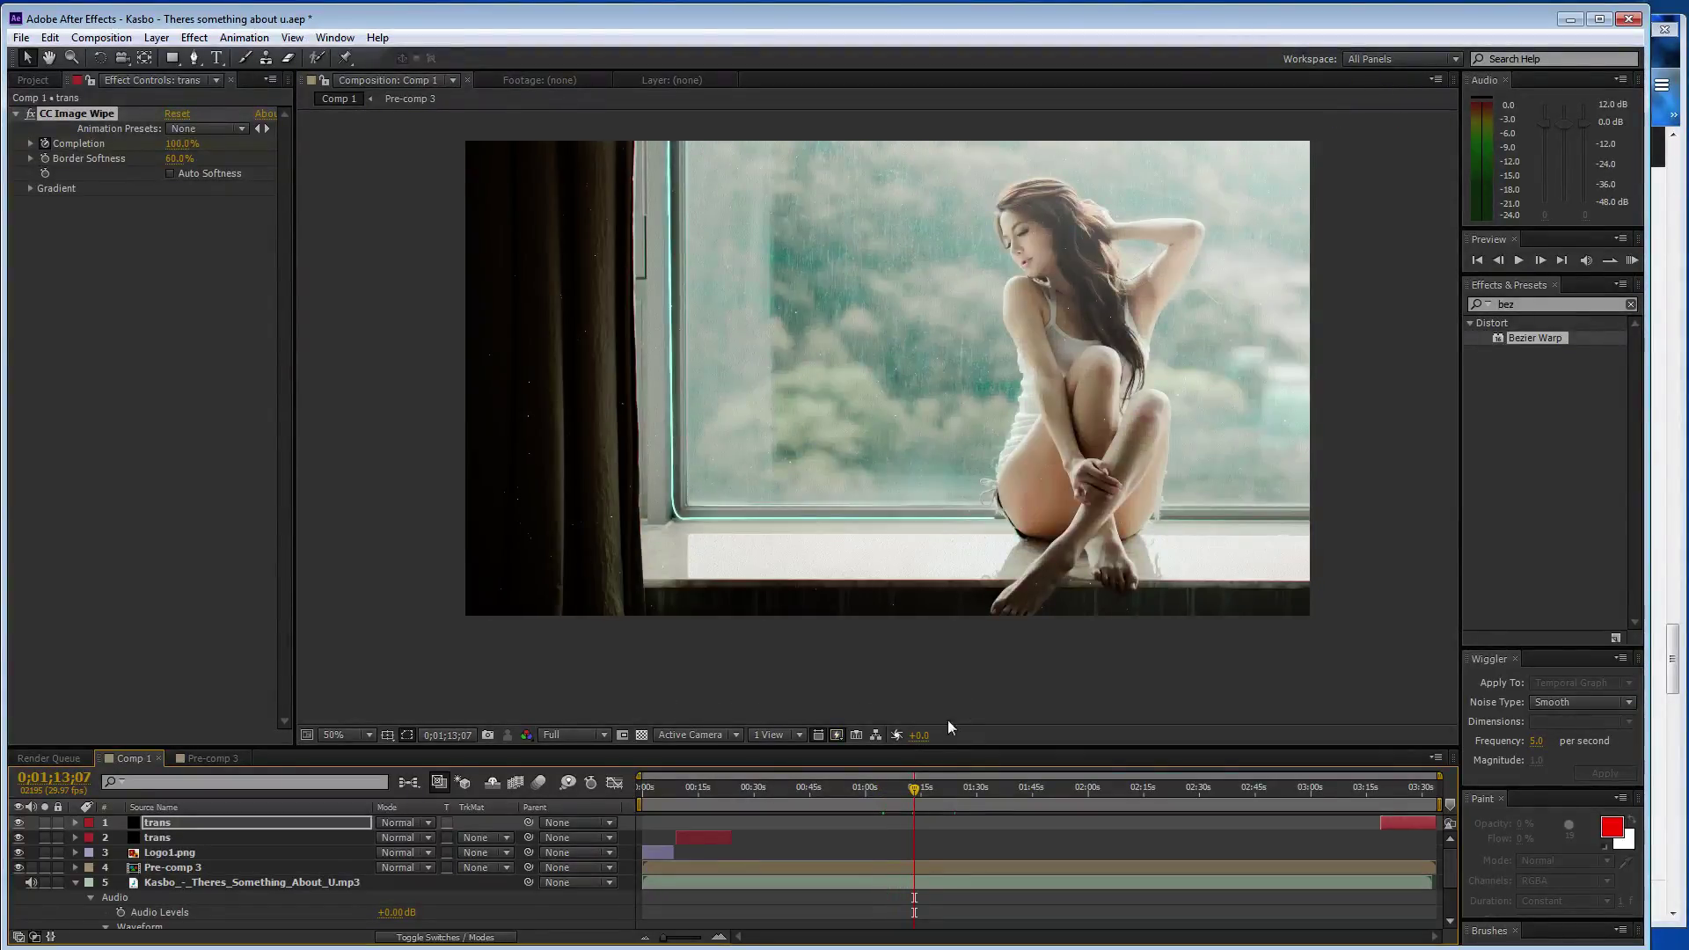
pyautogui.press('space')
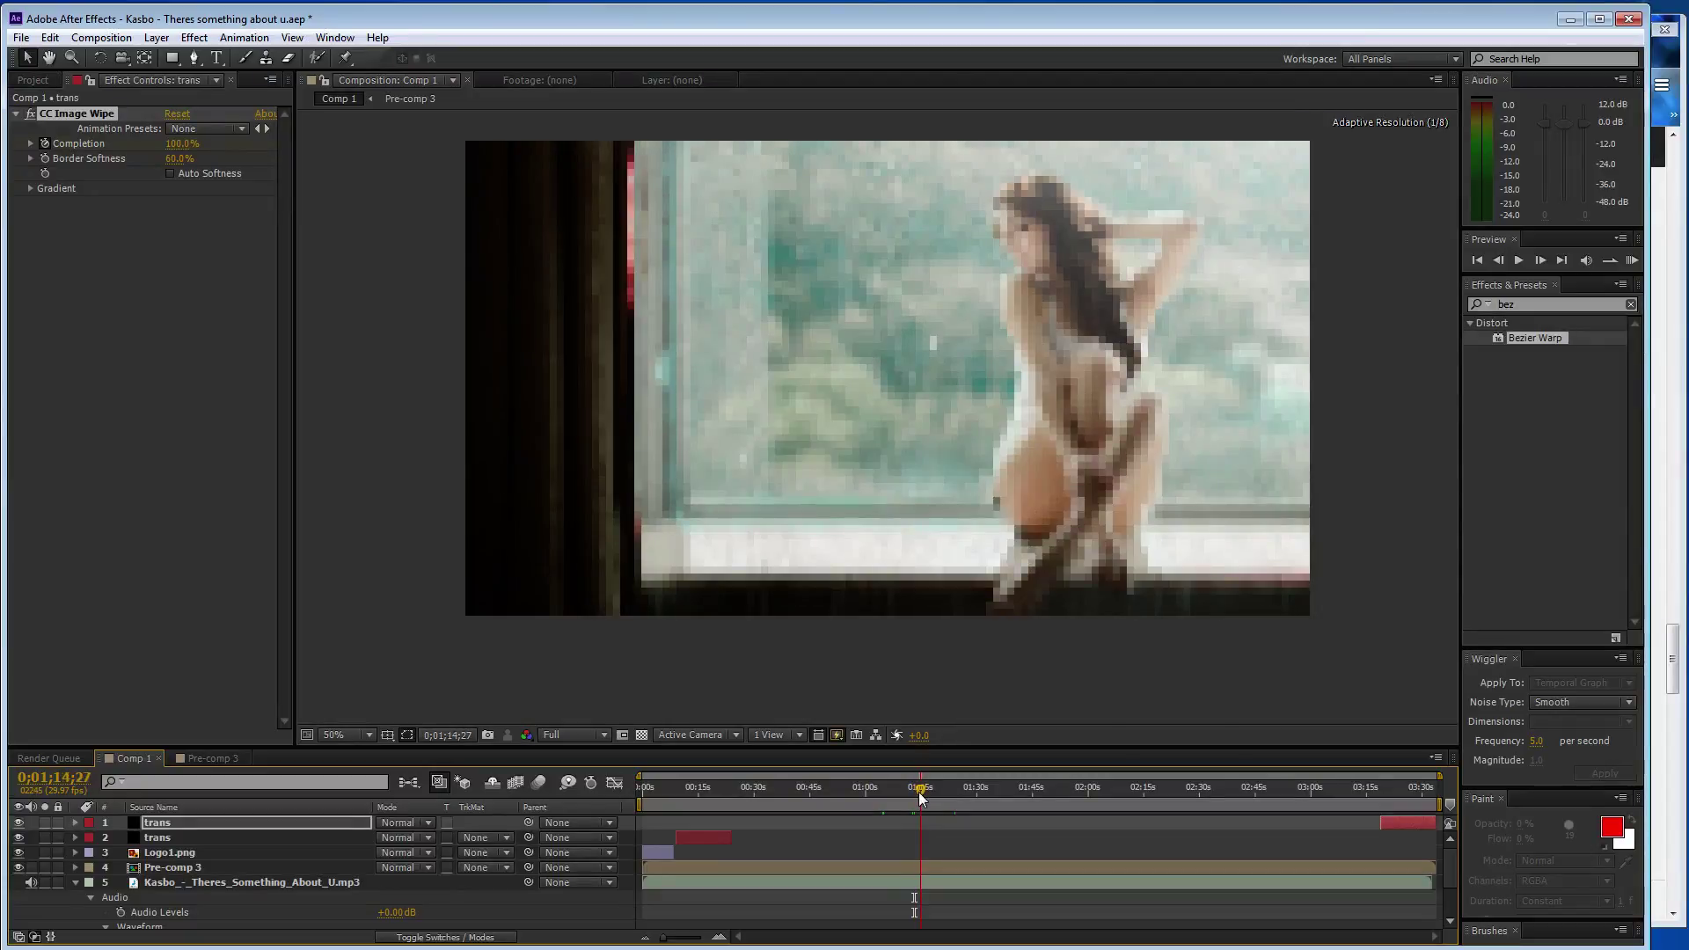
pyautogui.press('space')
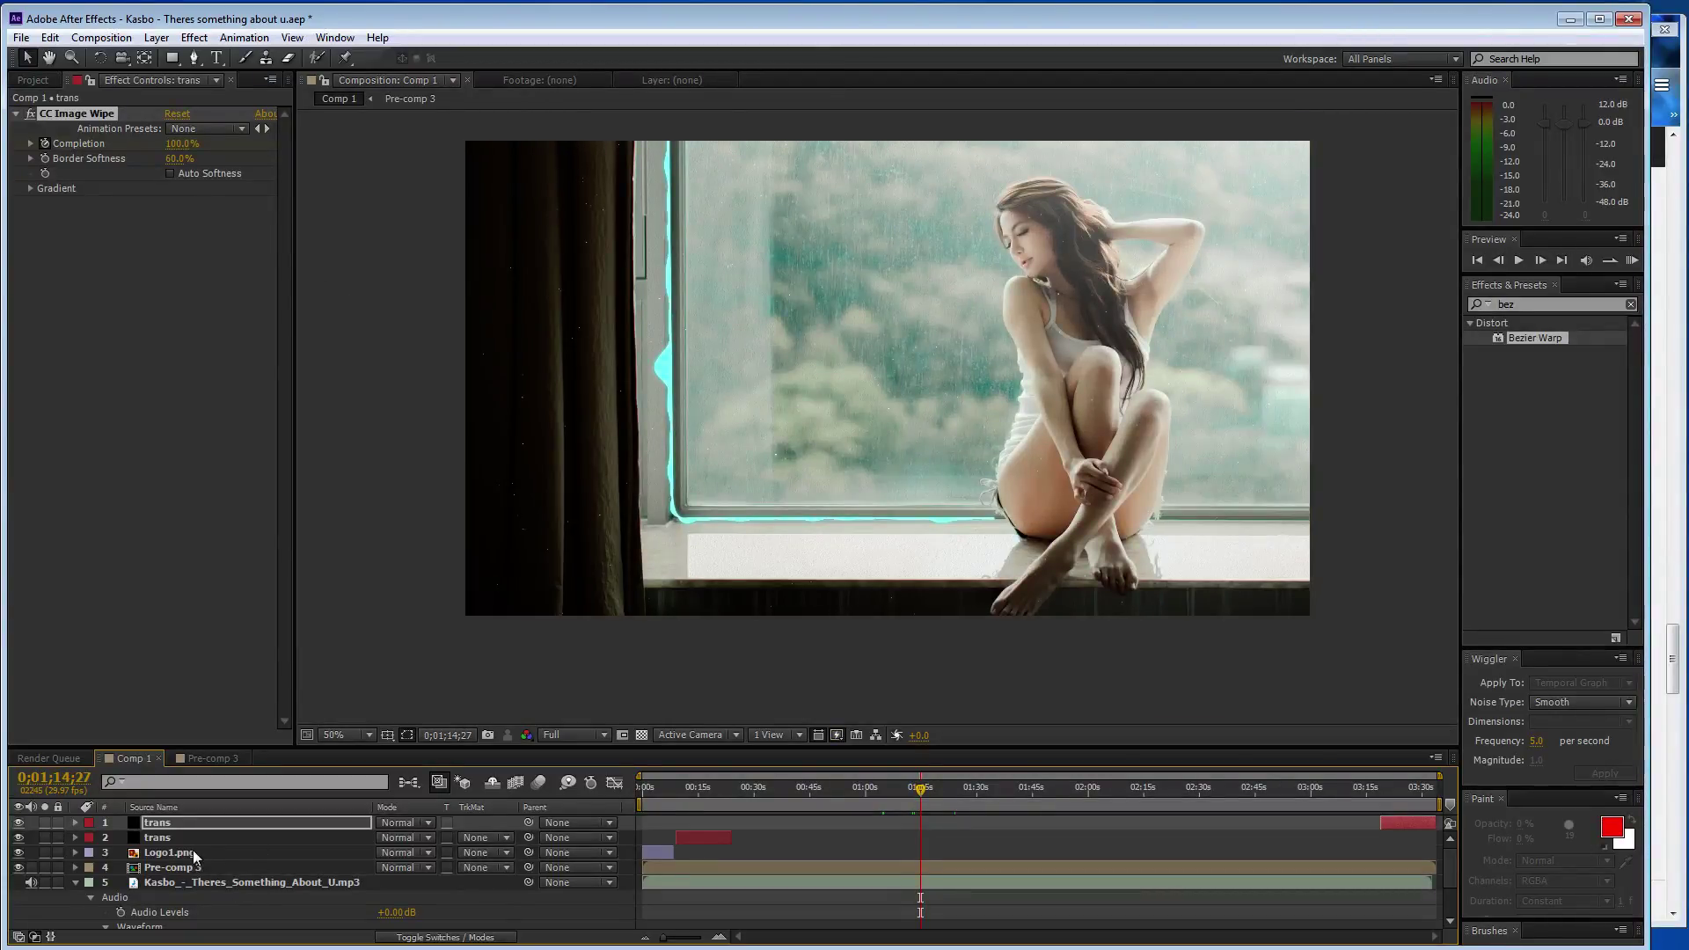
# - Set the Eq layer's Audio Spectrum Frequency bands to 2000 and its Glow Threshold to 65.9% in Pre-comp 3
pyautogui.click(208, 758)
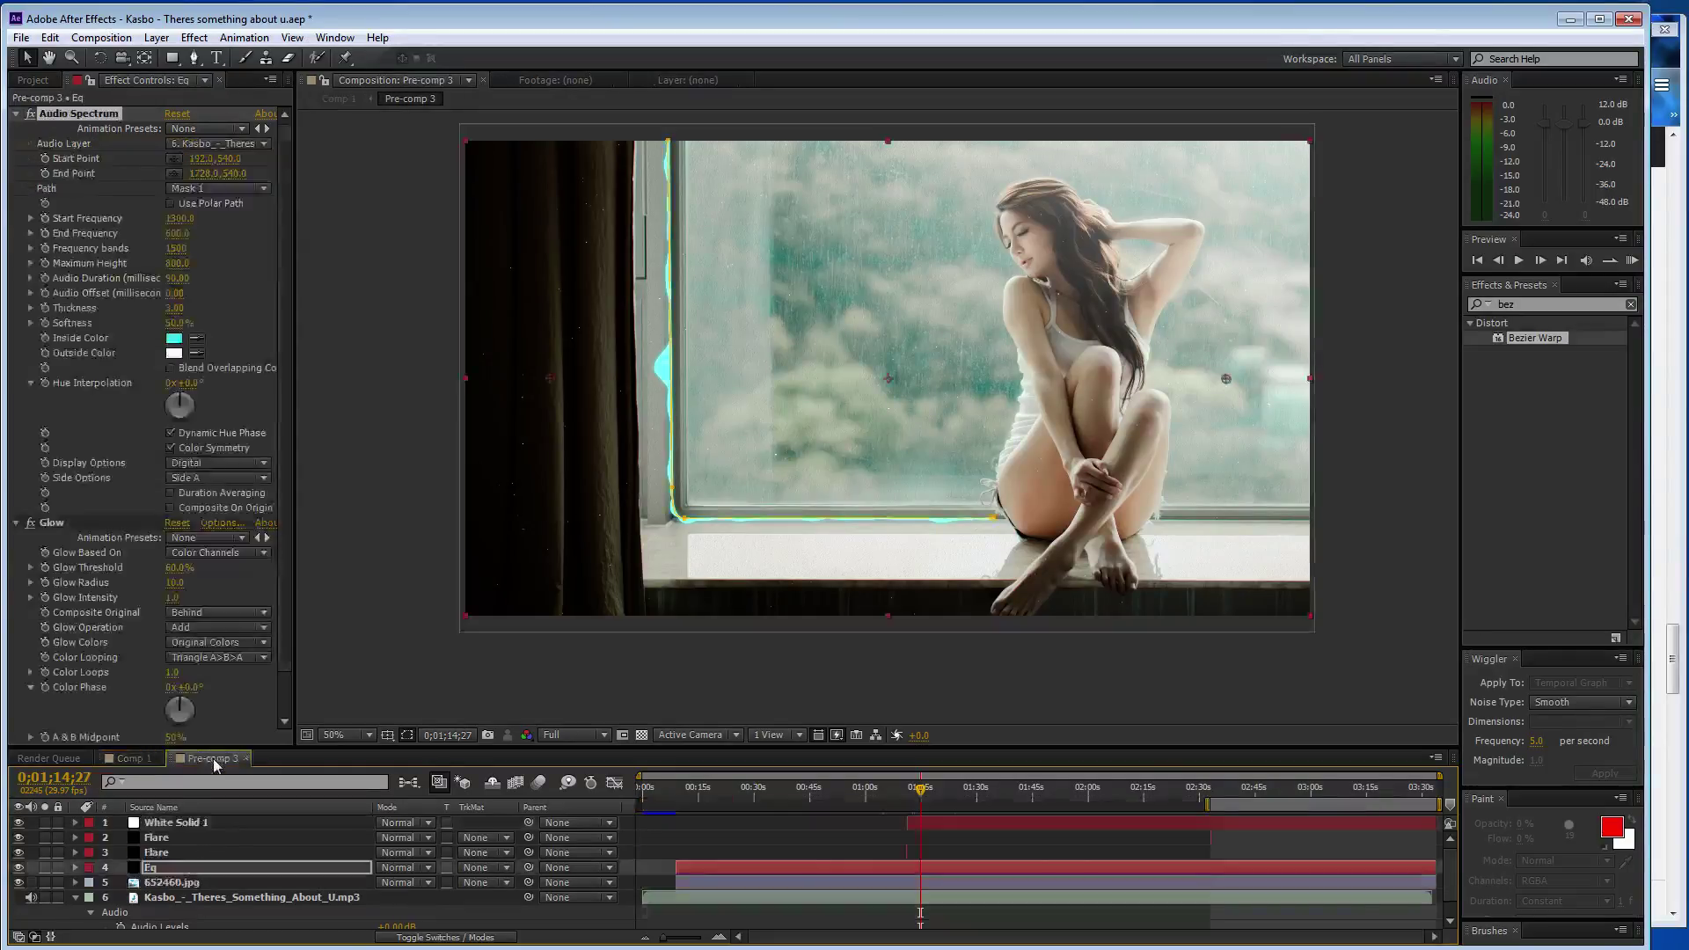
pyautogui.click(194, 867)
pyautogui.scroll(-2, 193, 566)
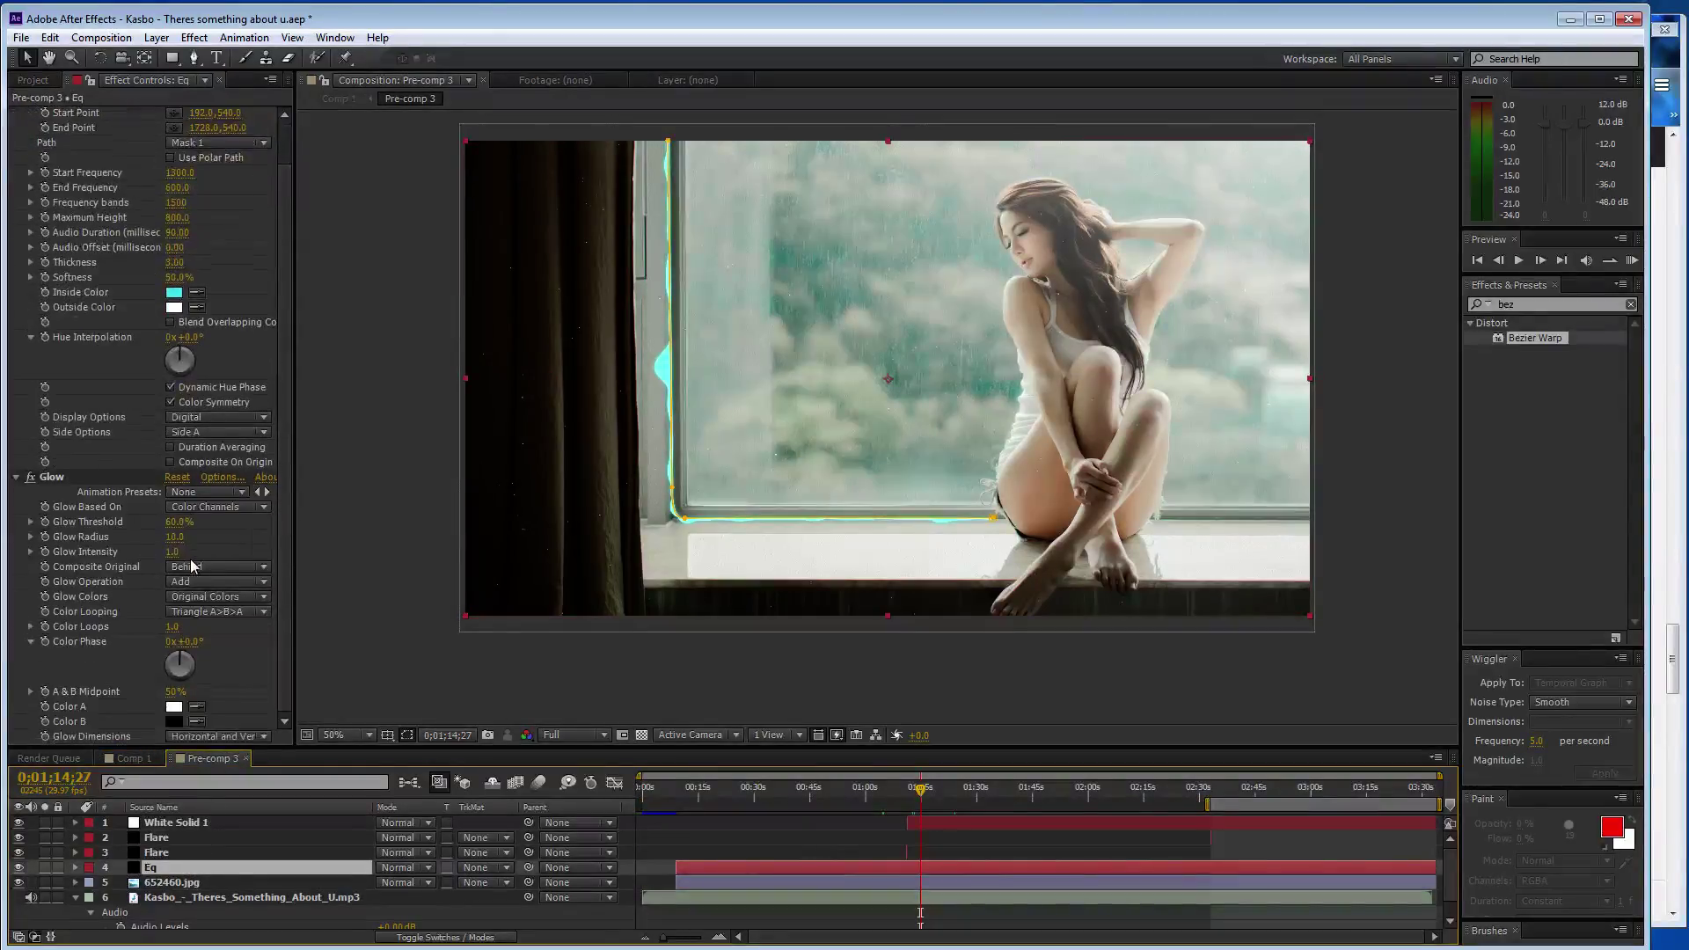
pyautogui.moveTo(179, 521); pyautogui.dragTo(35, 522)
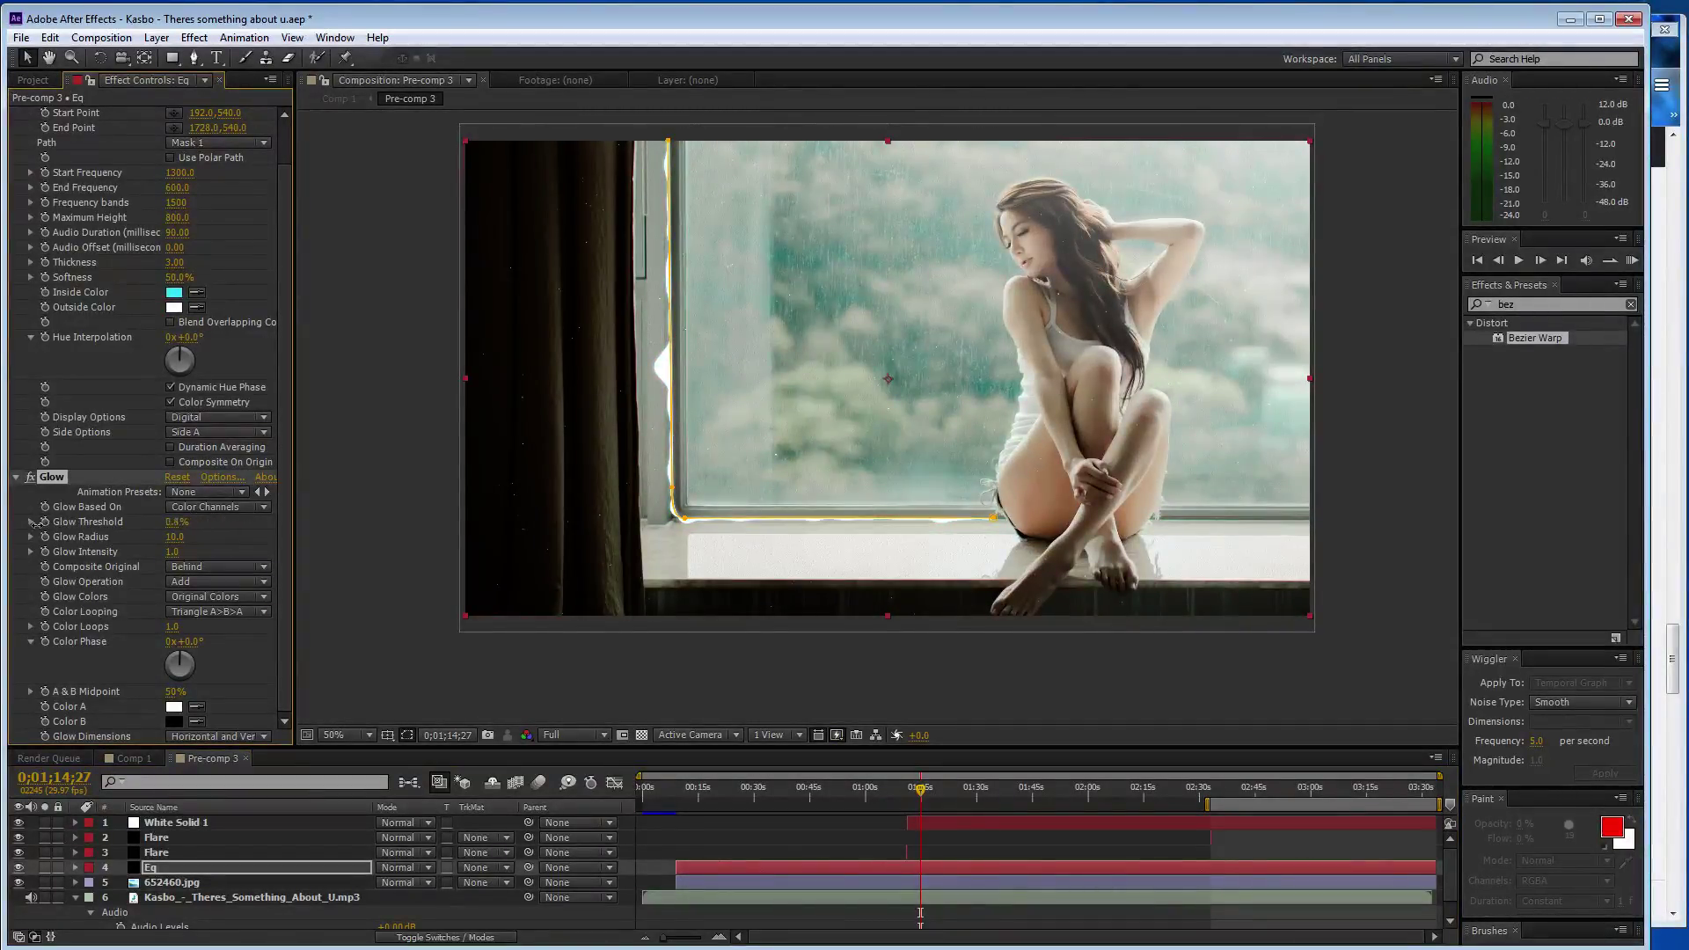
pyautogui.moveTo(144, 523); pyautogui.dragTo(155, 522)
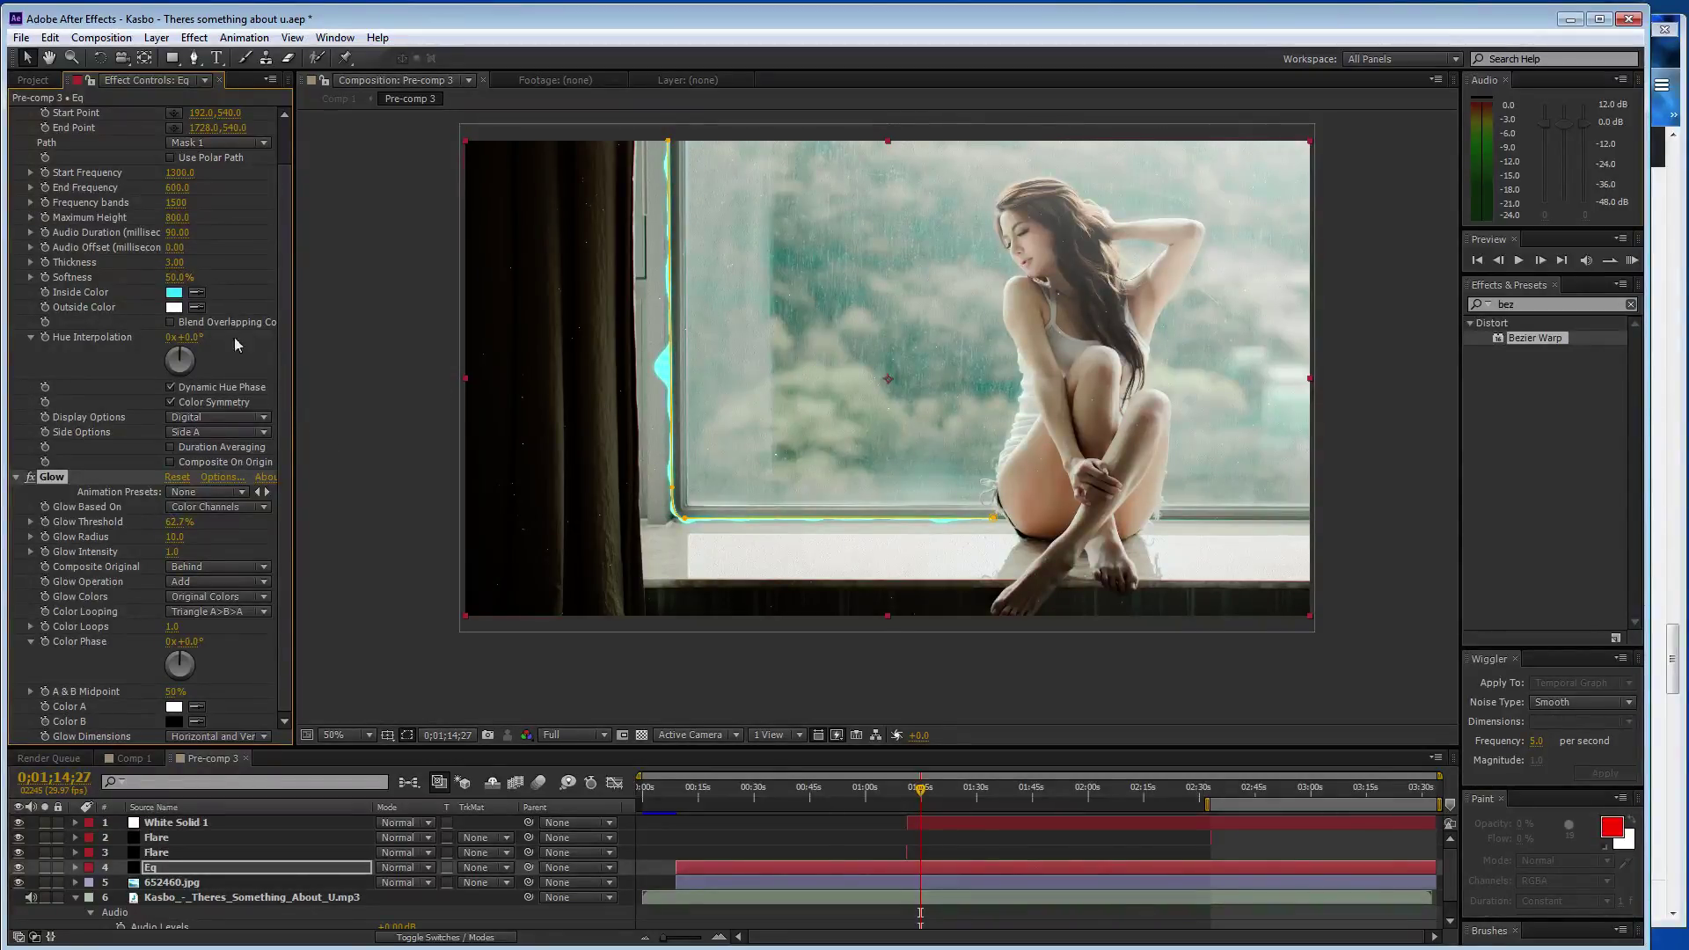
pyautogui.click(176, 203)
pyautogui.write('2000')
pyautogui.press('Return')
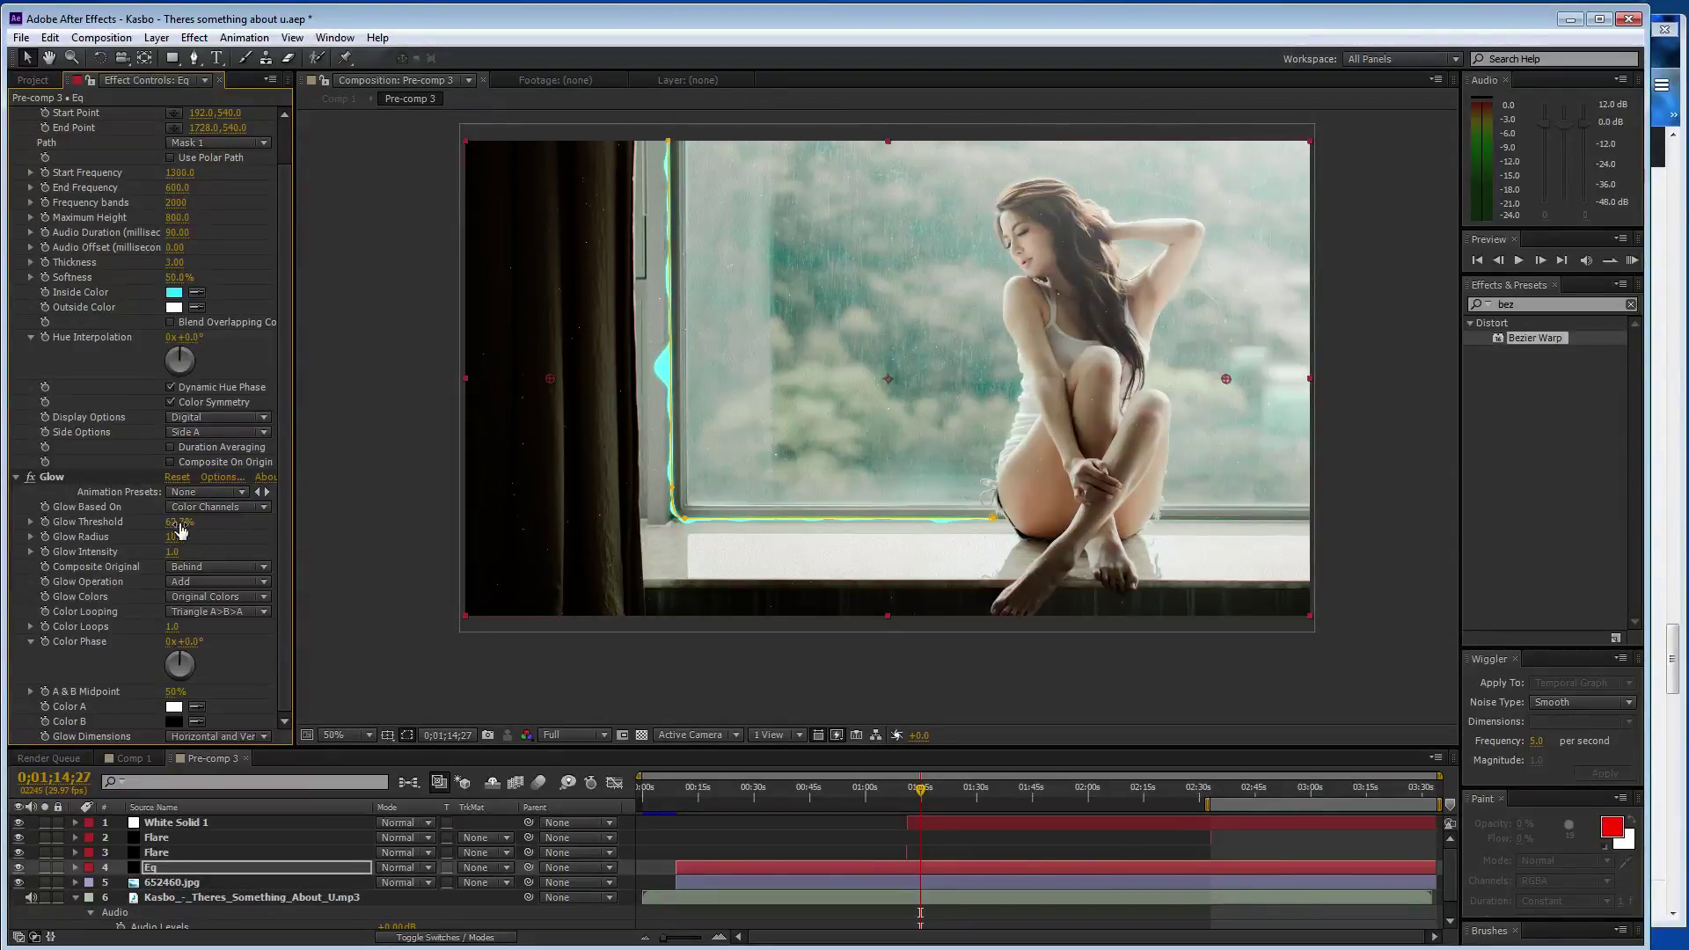
pyautogui.moveTo(180, 528); pyautogui.dragTo(186, 528)
pyautogui.click(408, 495)
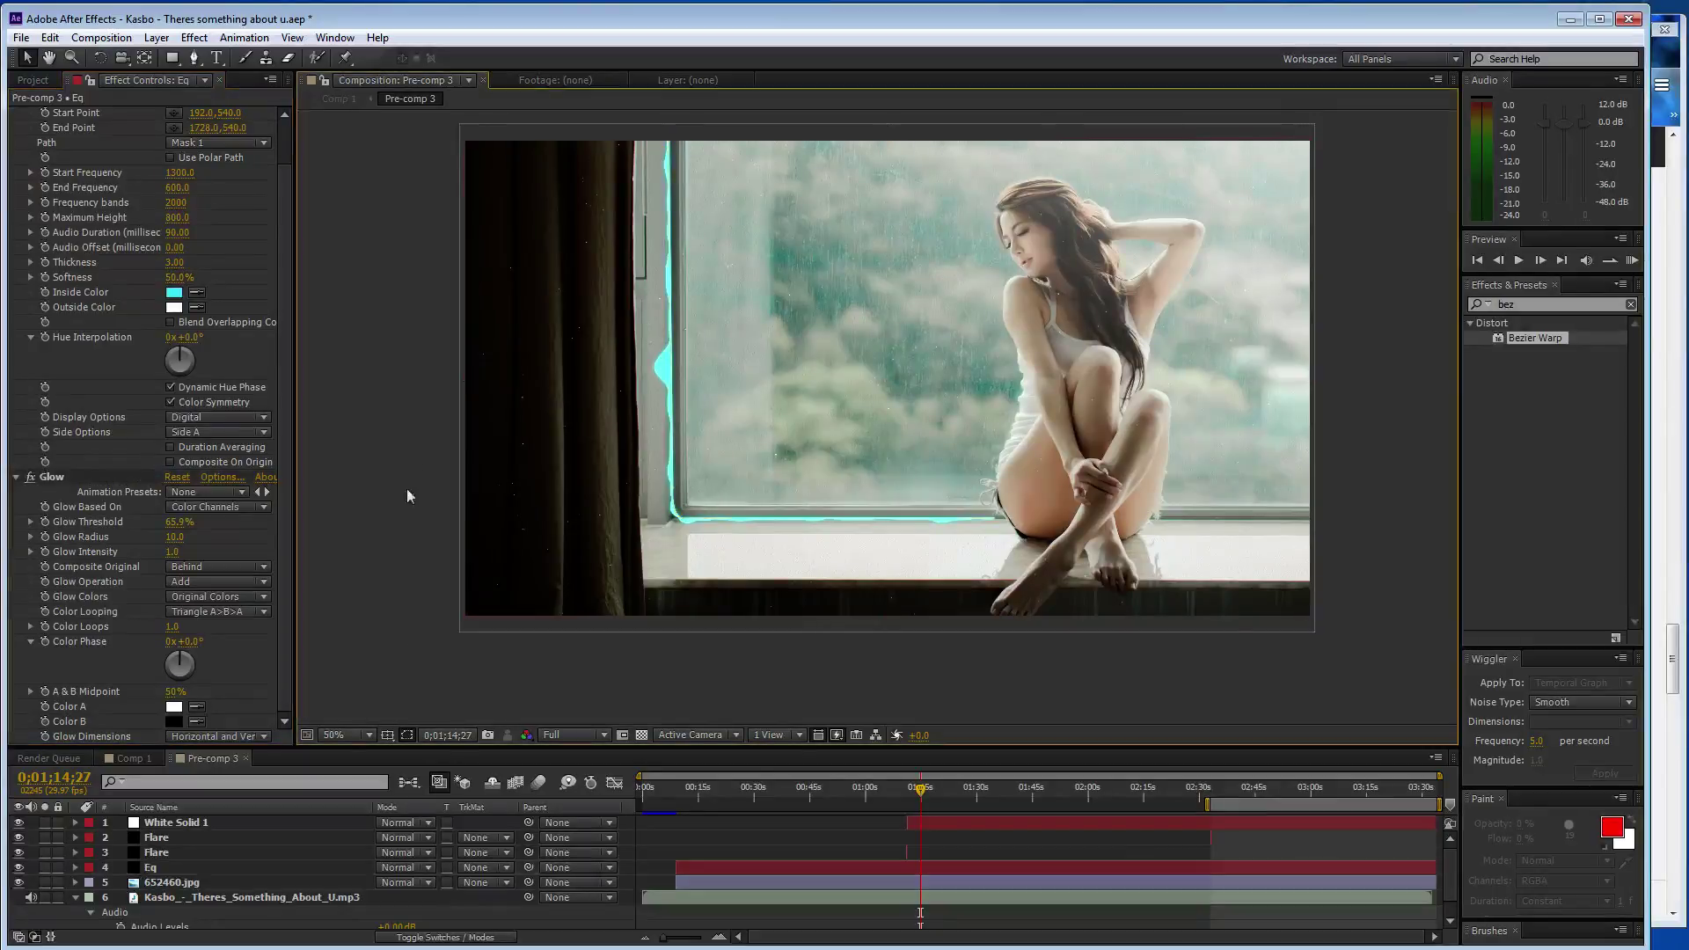
# - Show Comp 1 with the project contents in a maximised window, fit its view up to 100% and enlarge the composition viewer
pyautogui.click(133, 759)
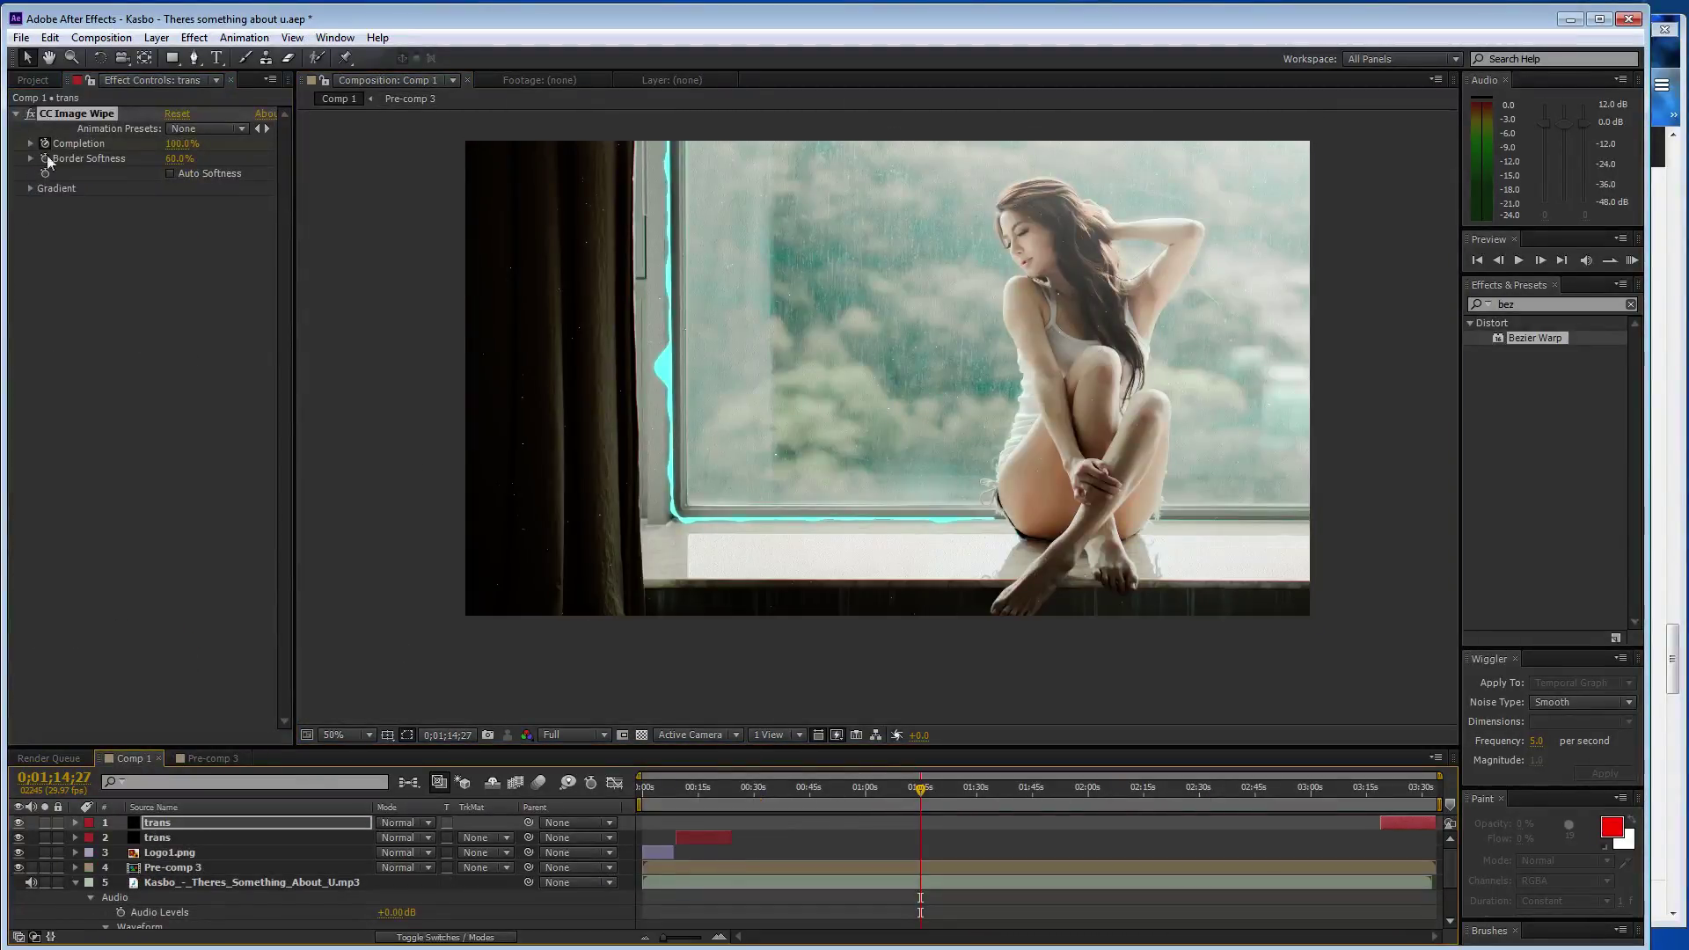
pyautogui.click(44, 81)
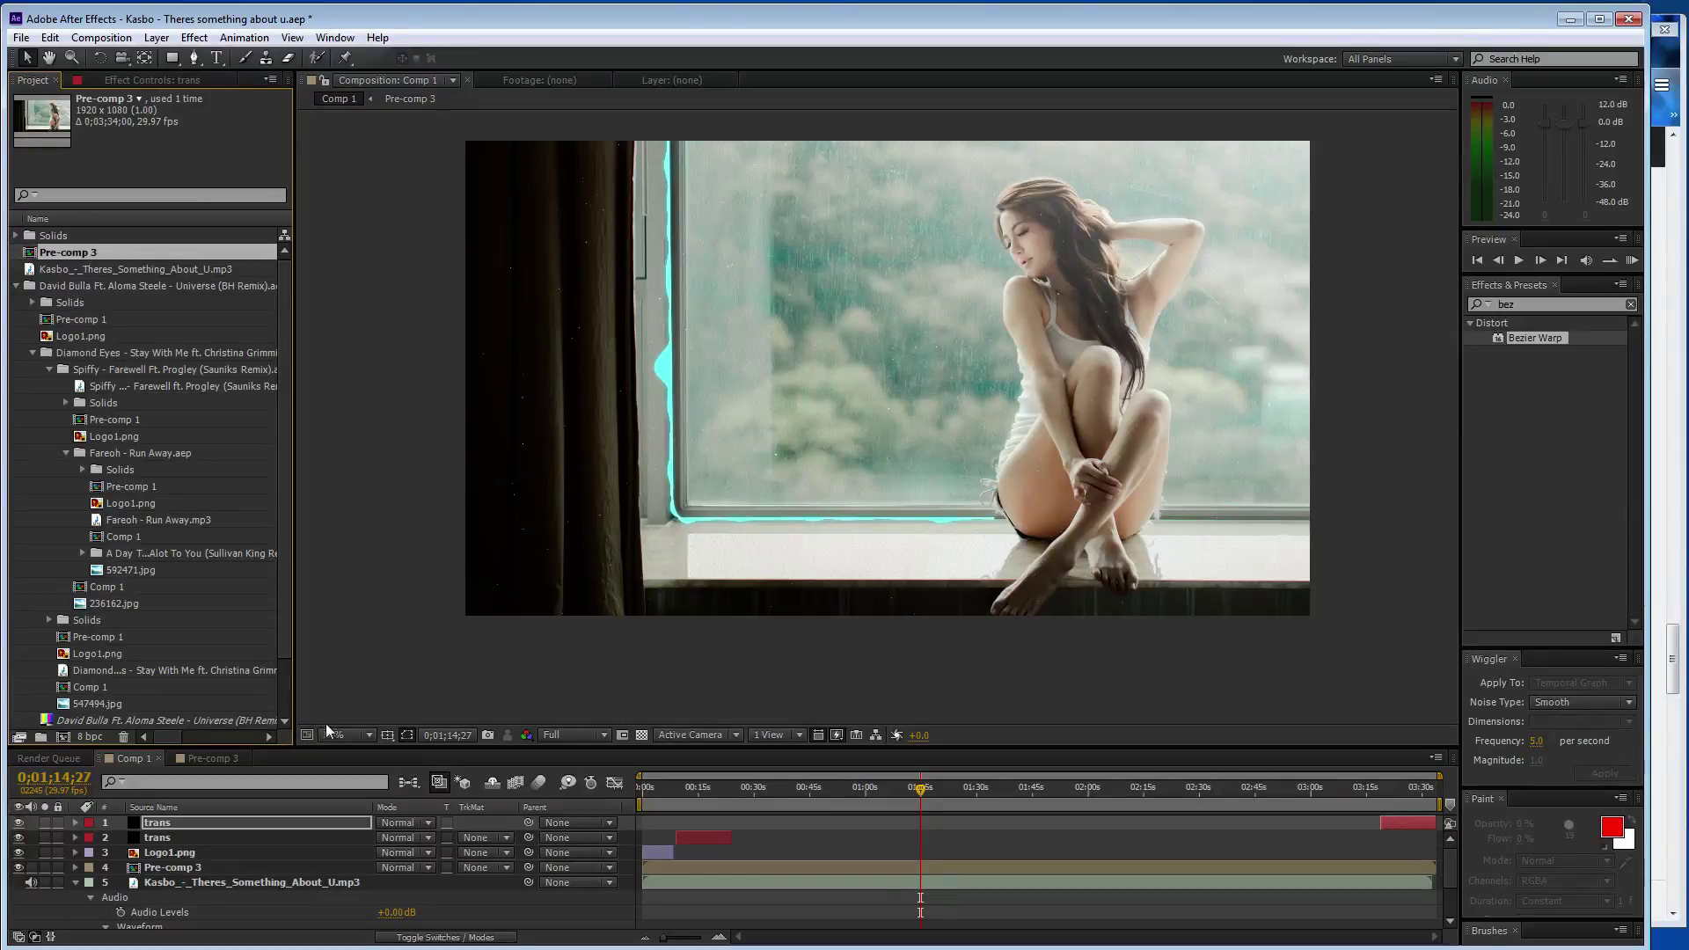
pyautogui.doubleClick(428, 24)
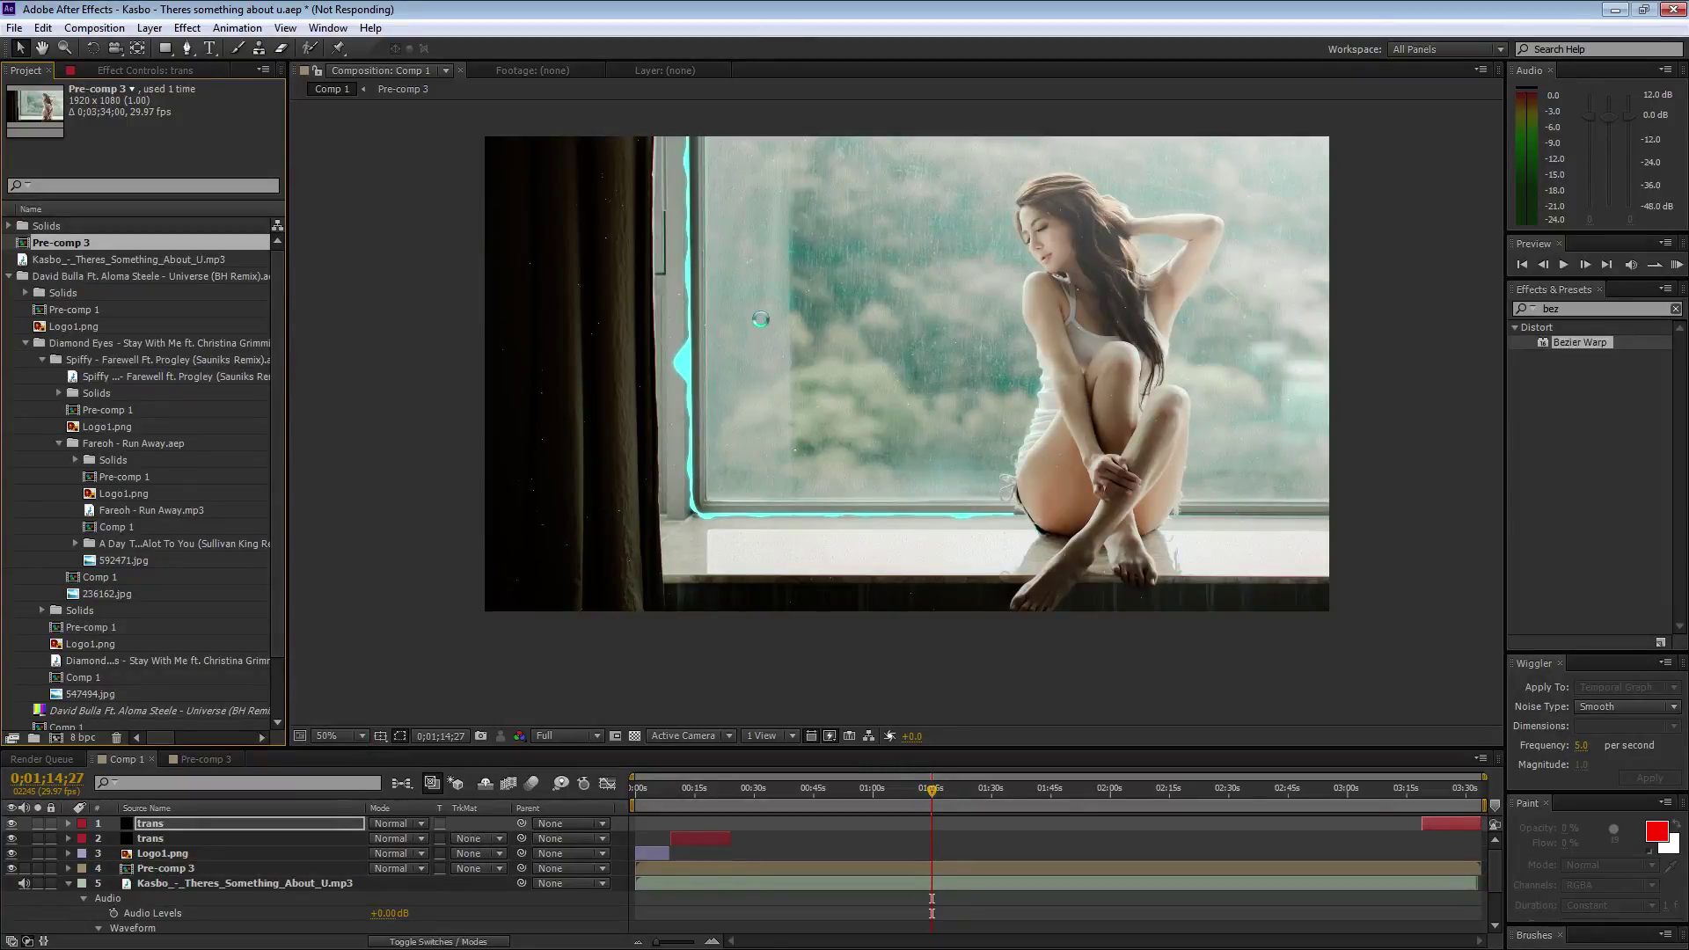
pyautogui.click(343, 736)
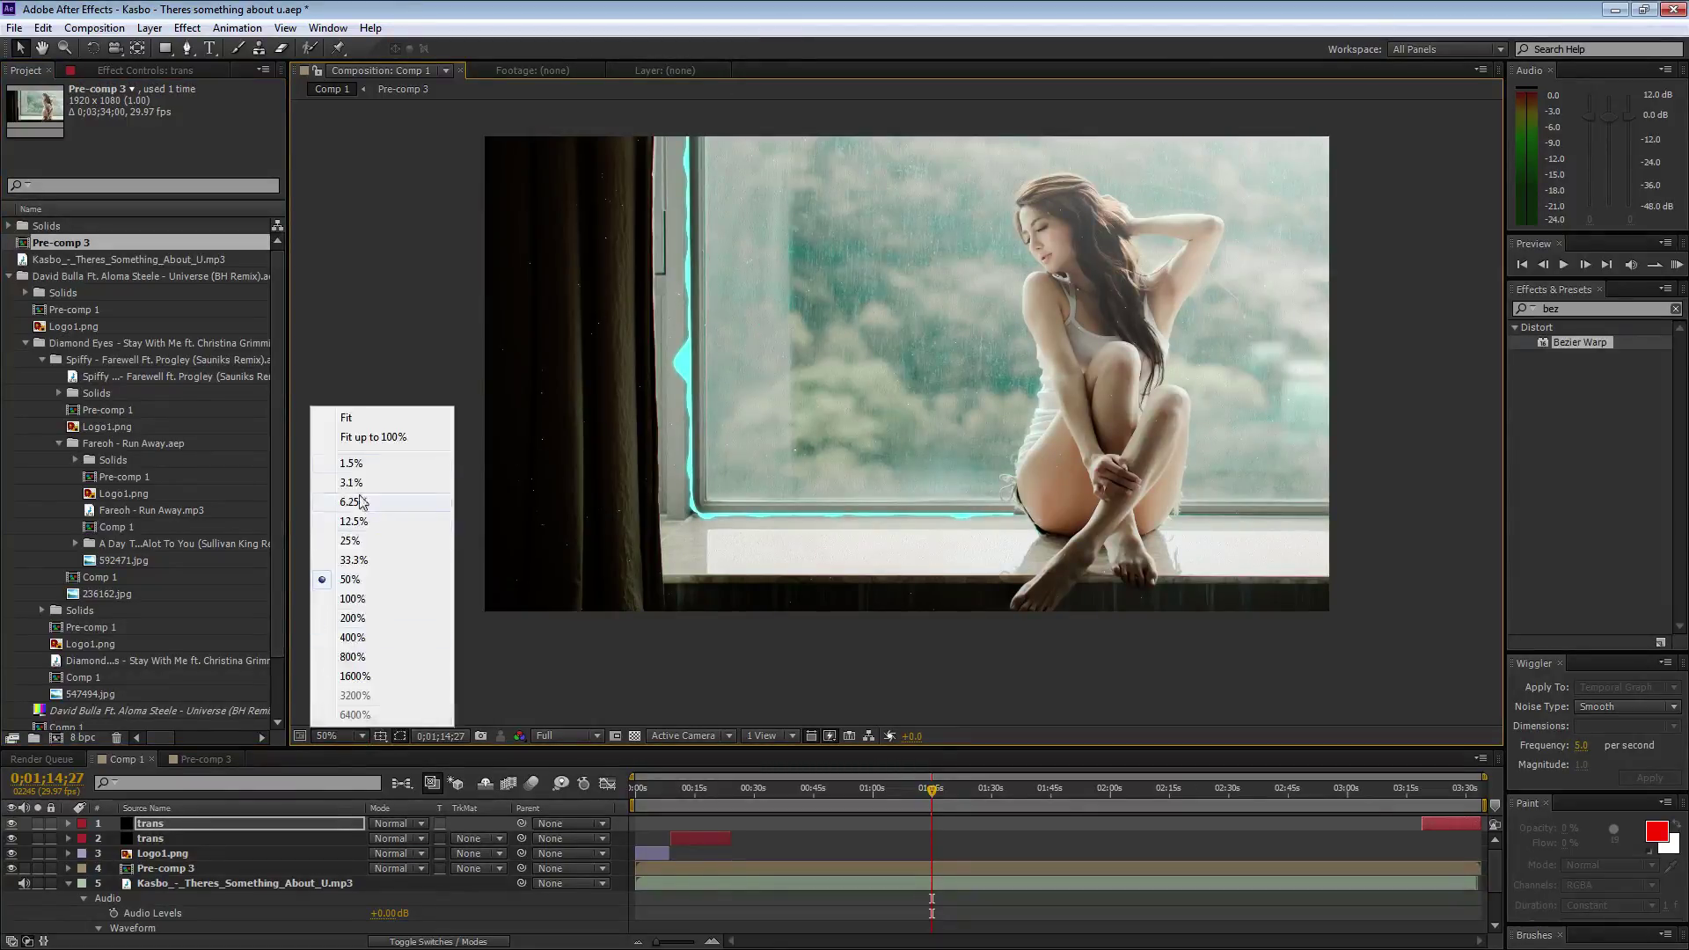
pyautogui.click(378, 436)
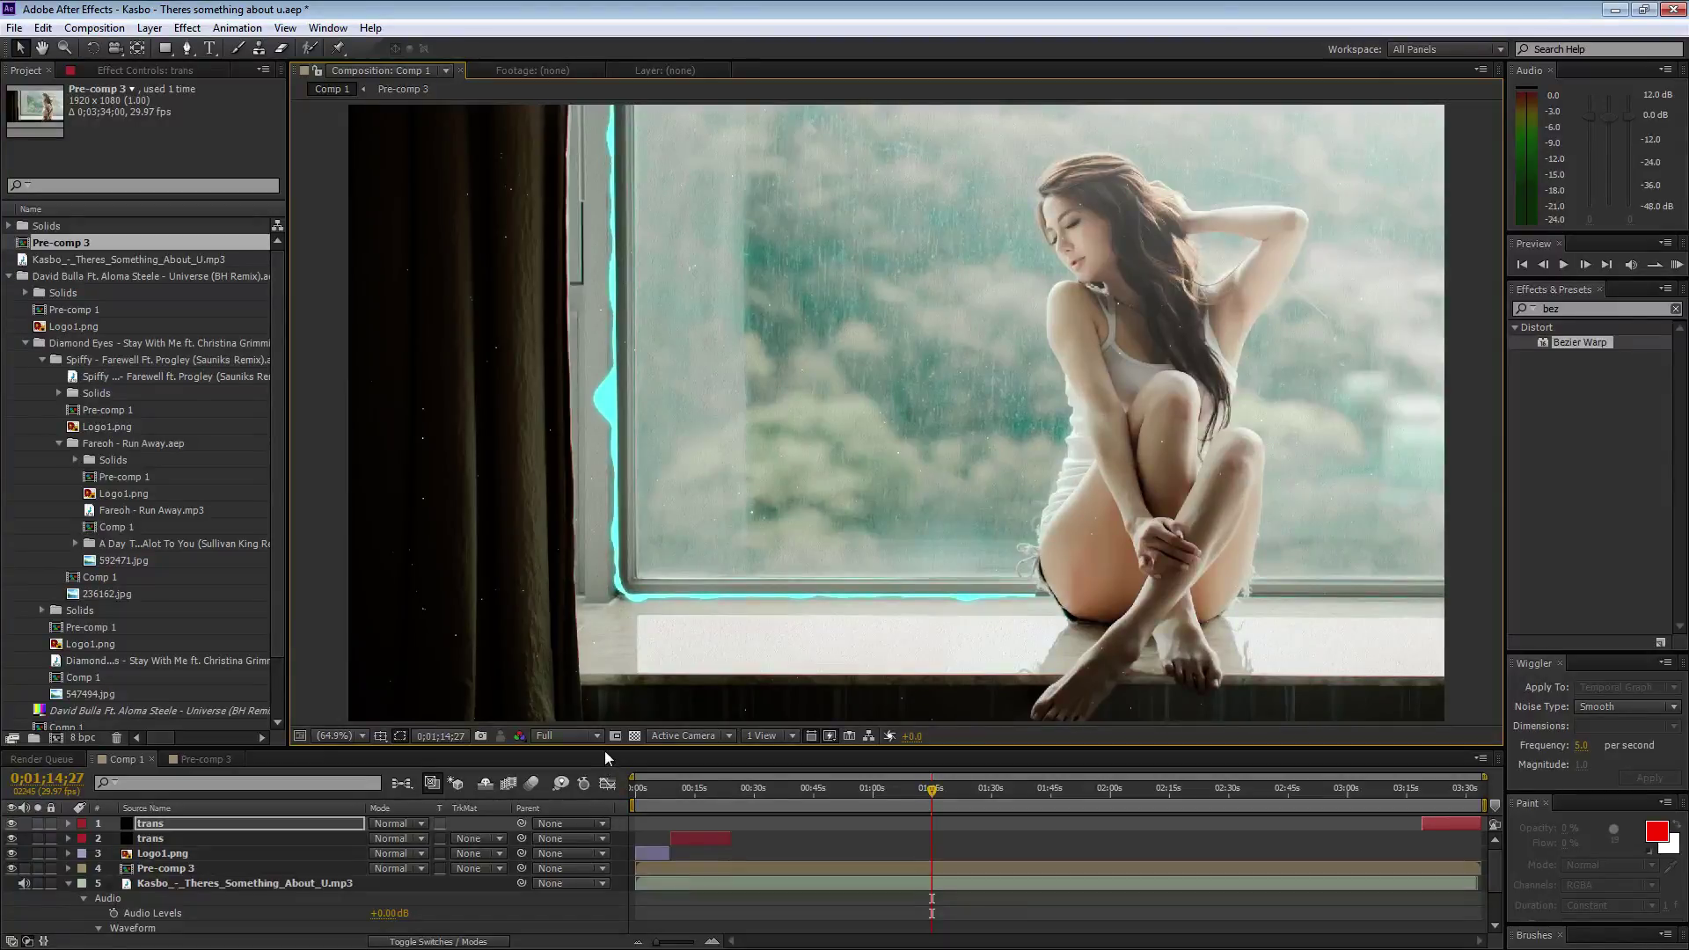
pyautogui.moveTo(604, 751); pyautogui.dragTo(604, 803)
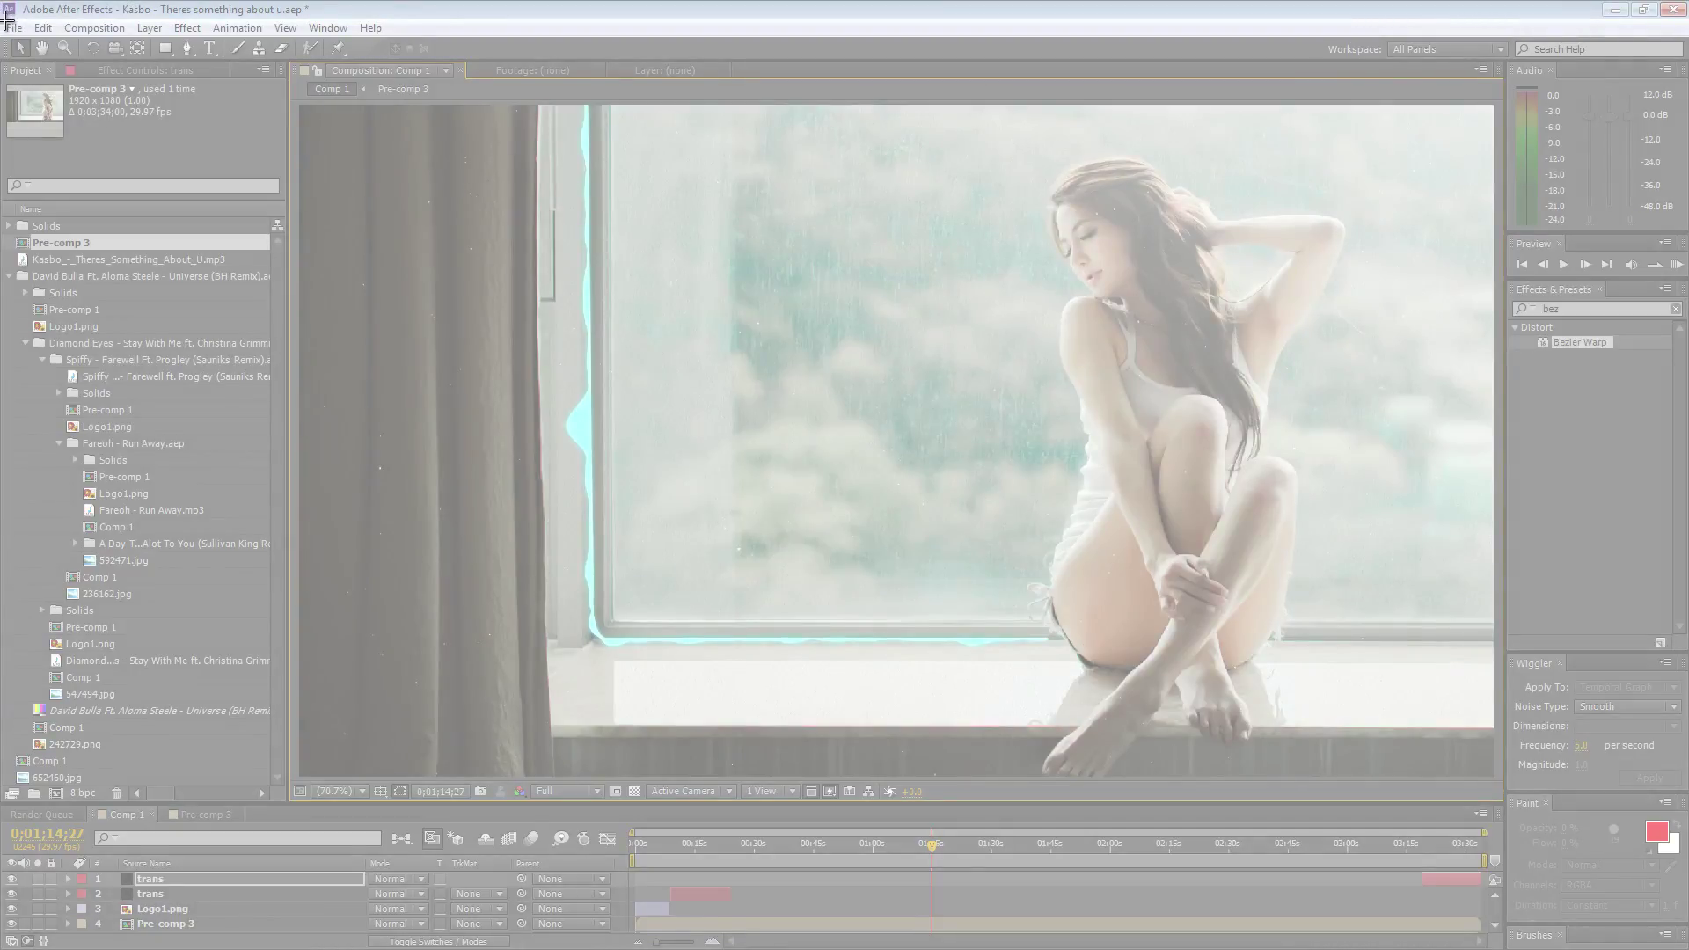
# - Capture the whole screen with Snipping Tool, save it to the Desktop as the JPEG 23112, and return to After Effects
pyautogui.moveTo(5, 18); pyautogui.dragTo(1684, 946)
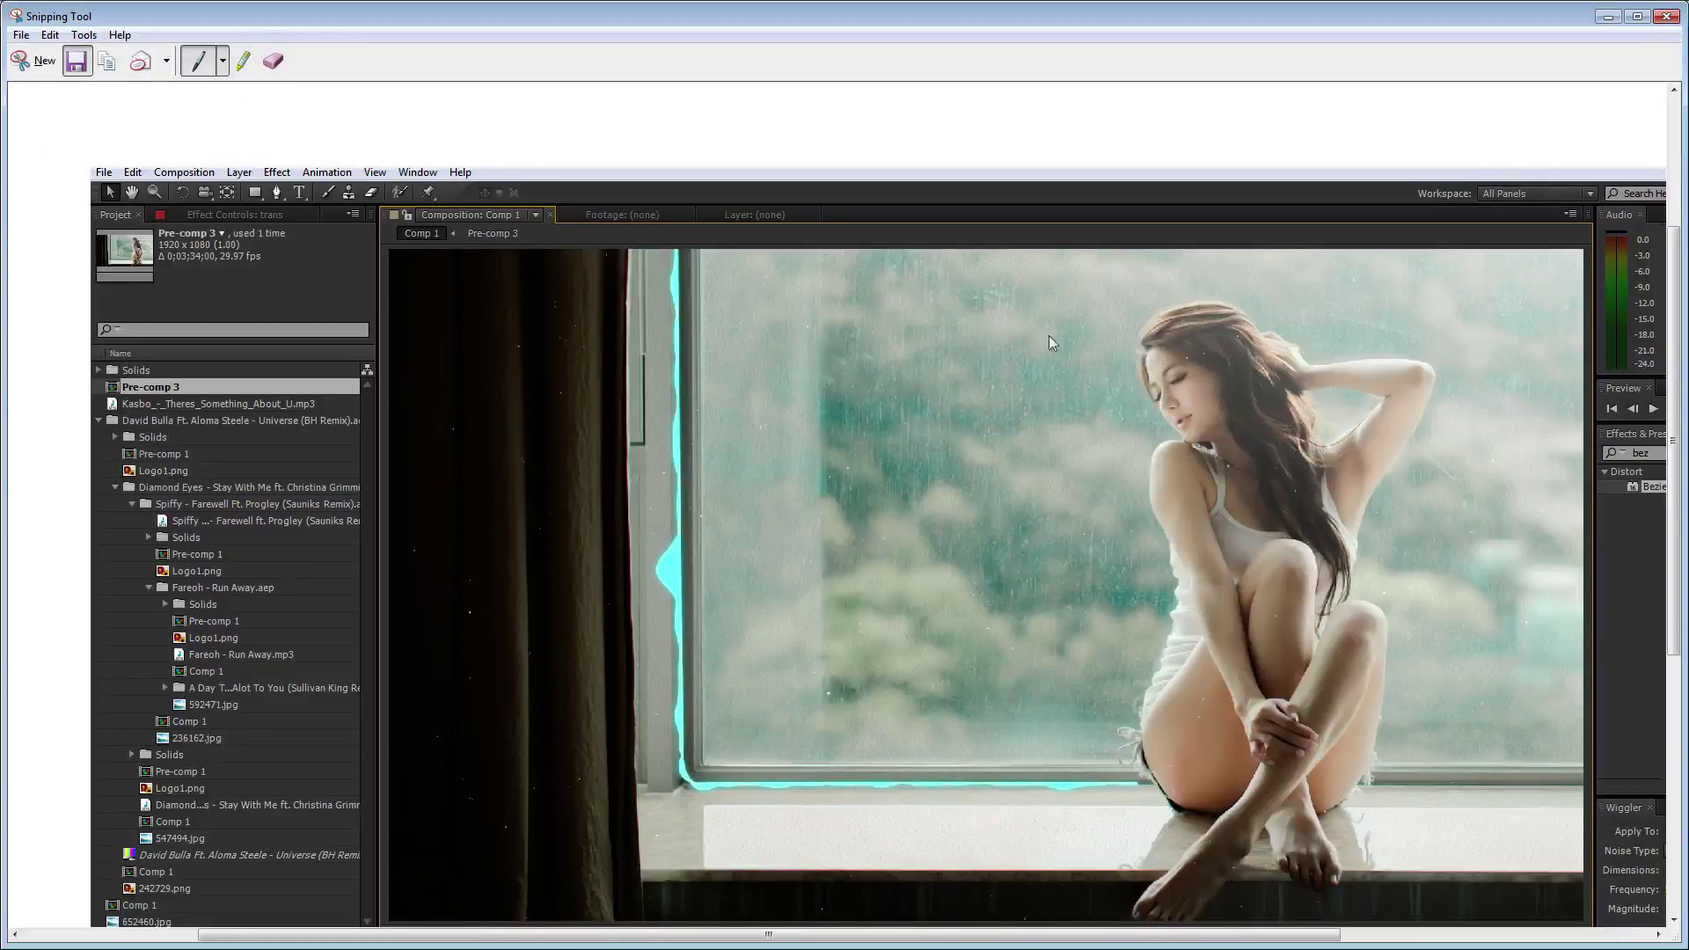
pyautogui.hotkey('ctrl', 's')
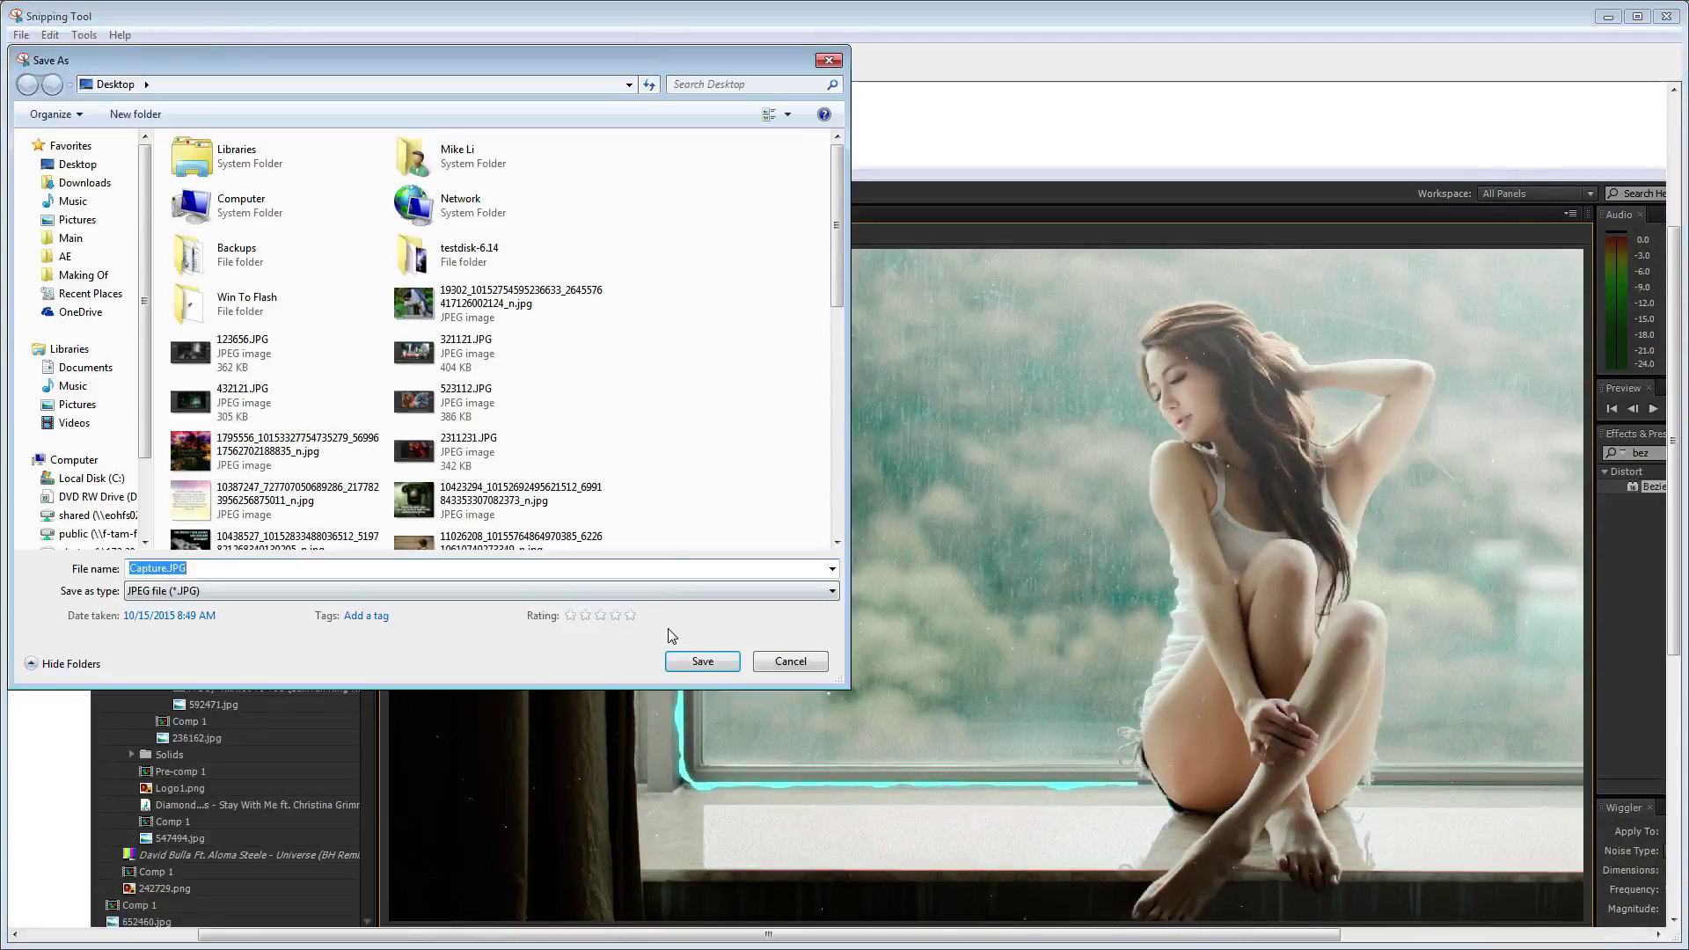
pyautogui.write('231')
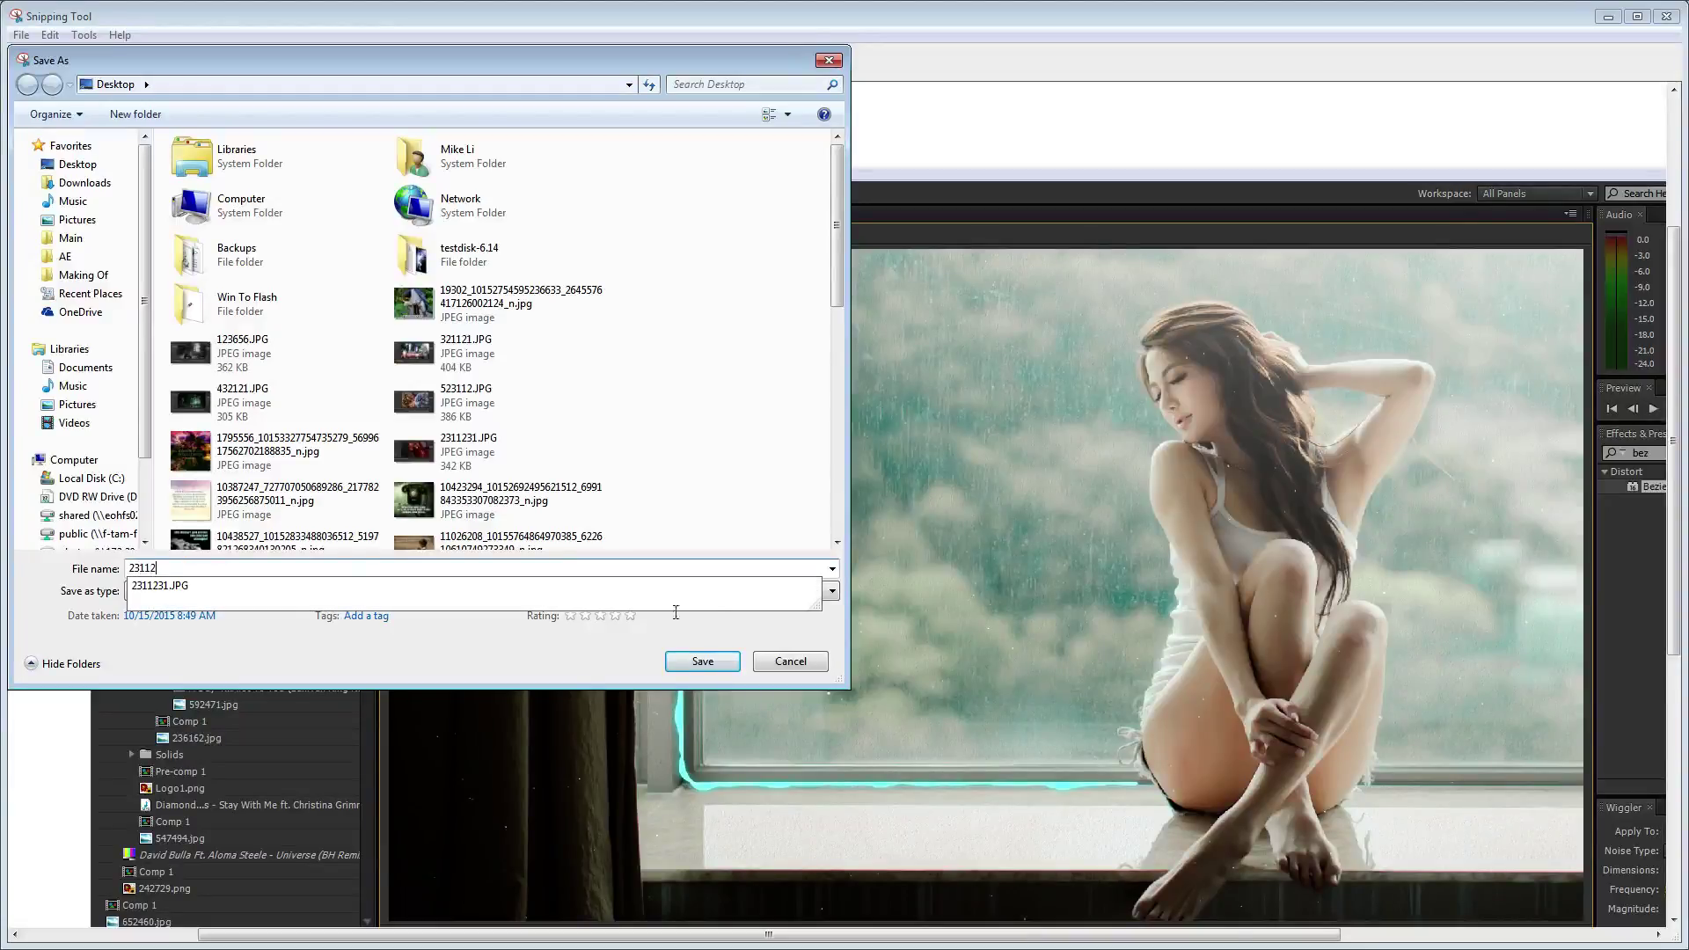
pyautogui.write('12')
pyautogui.click(723, 664)
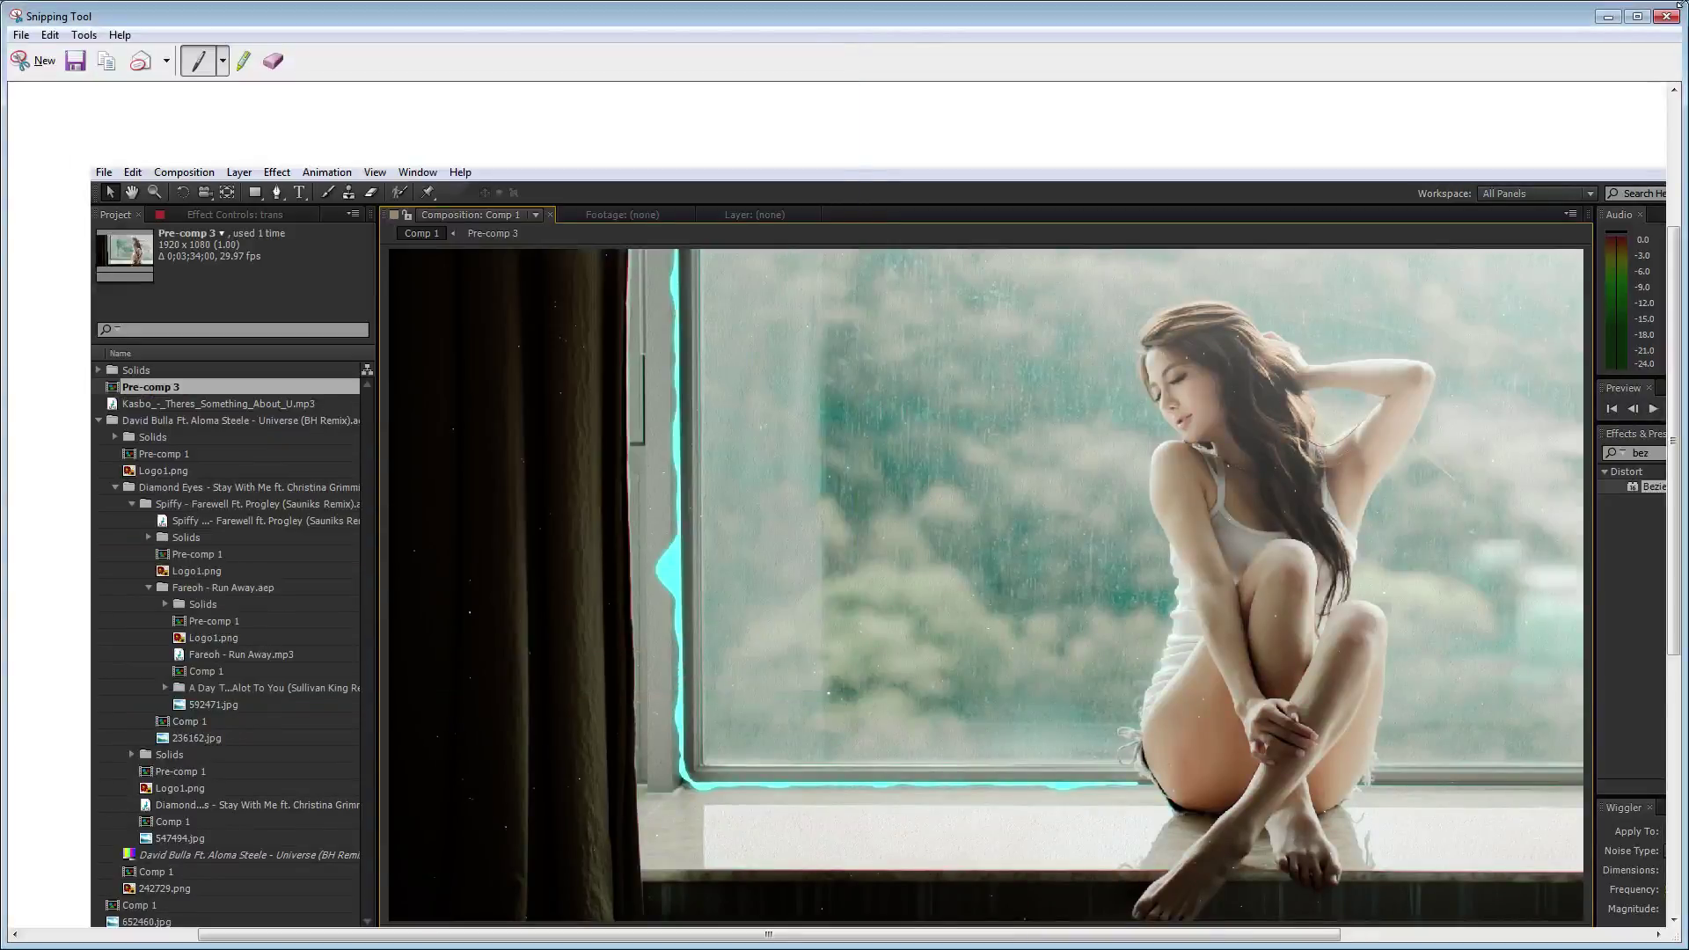
pyautogui.click(1667, 16)
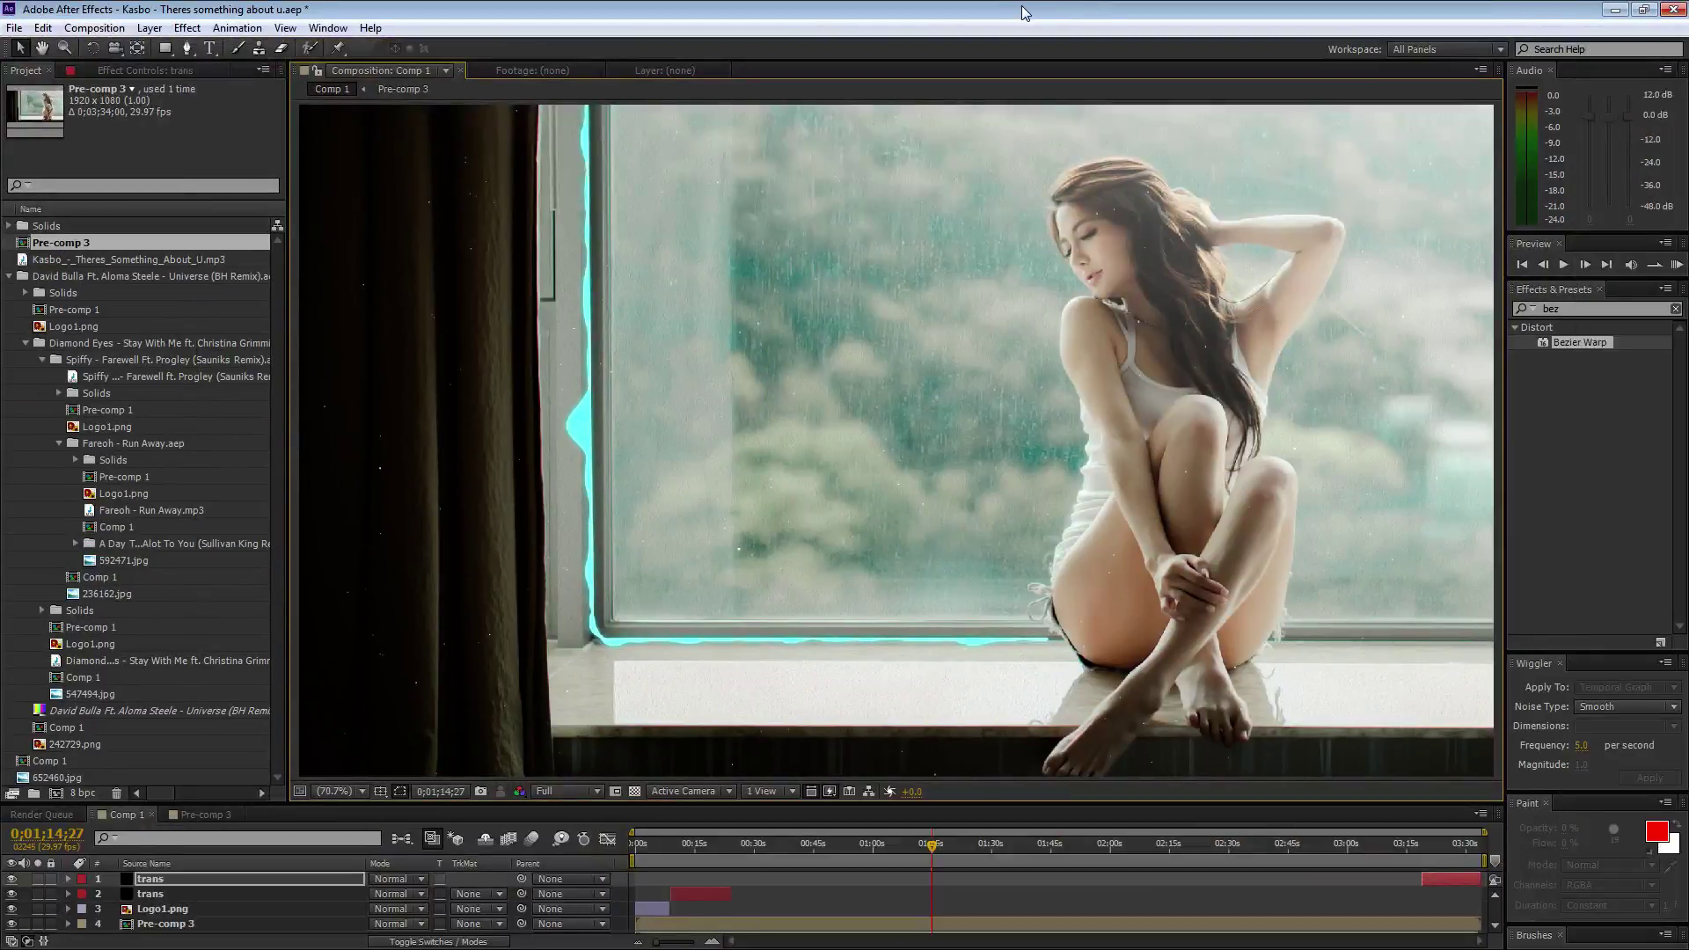
# - Restore the window to its smaller size, set the composition magnification to 50% and make the timeline area taller
pyautogui.doubleClick(1023, 12)
pyautogui.click(339, 789)
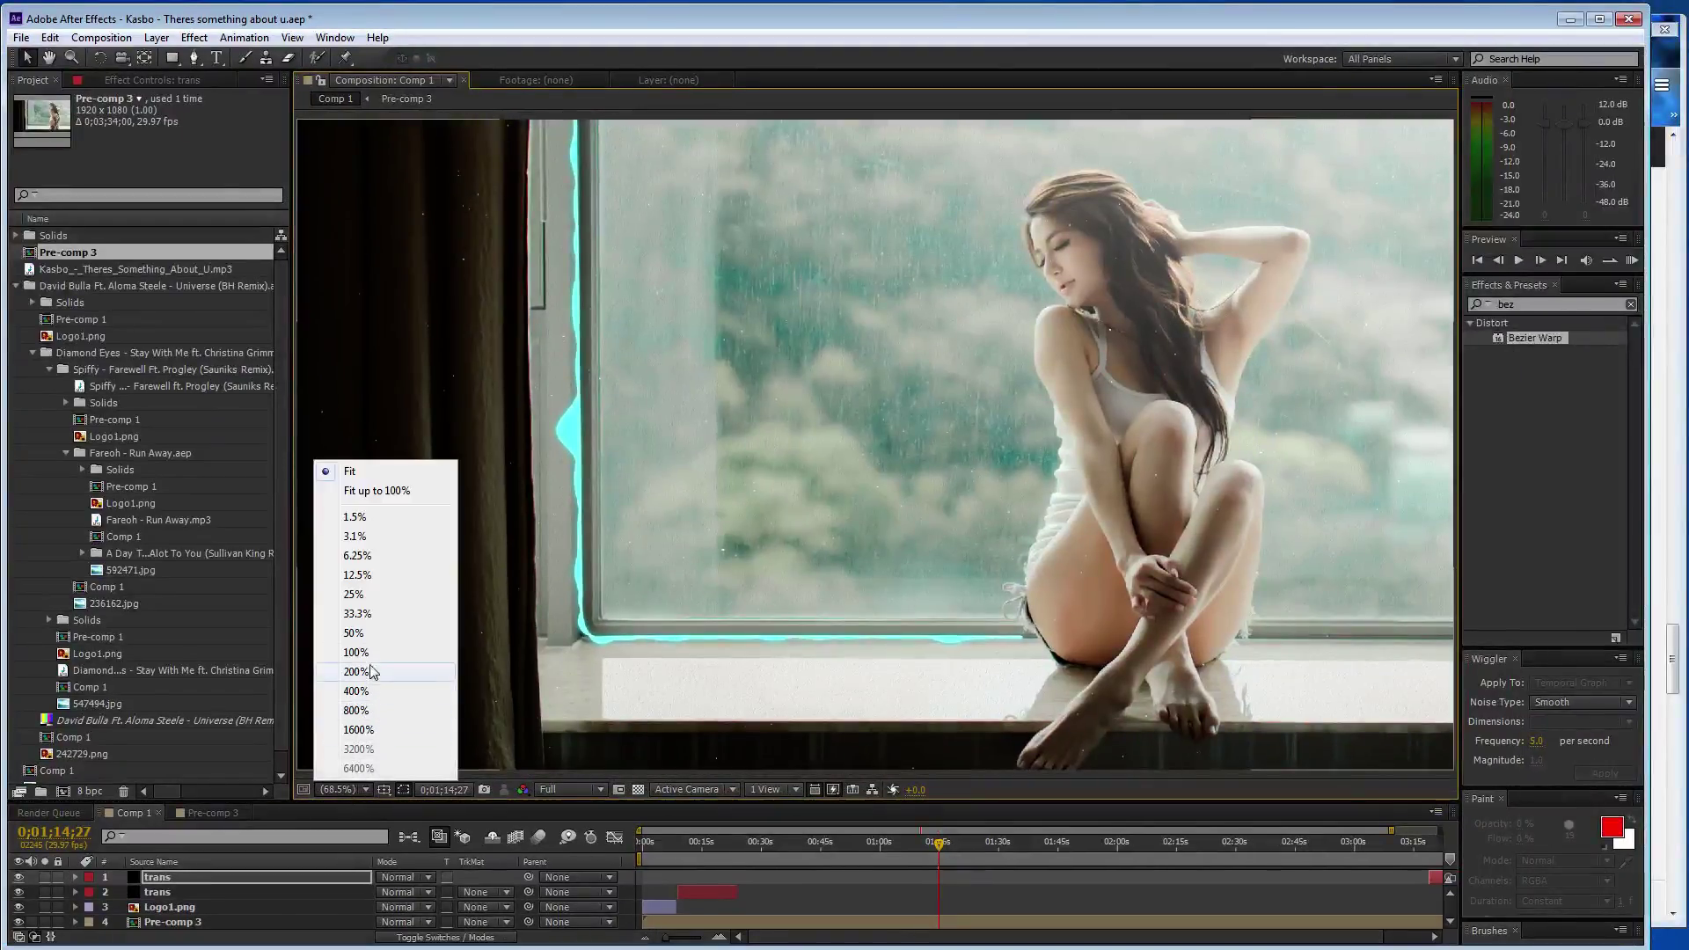
pyautogui.click(392, 632)
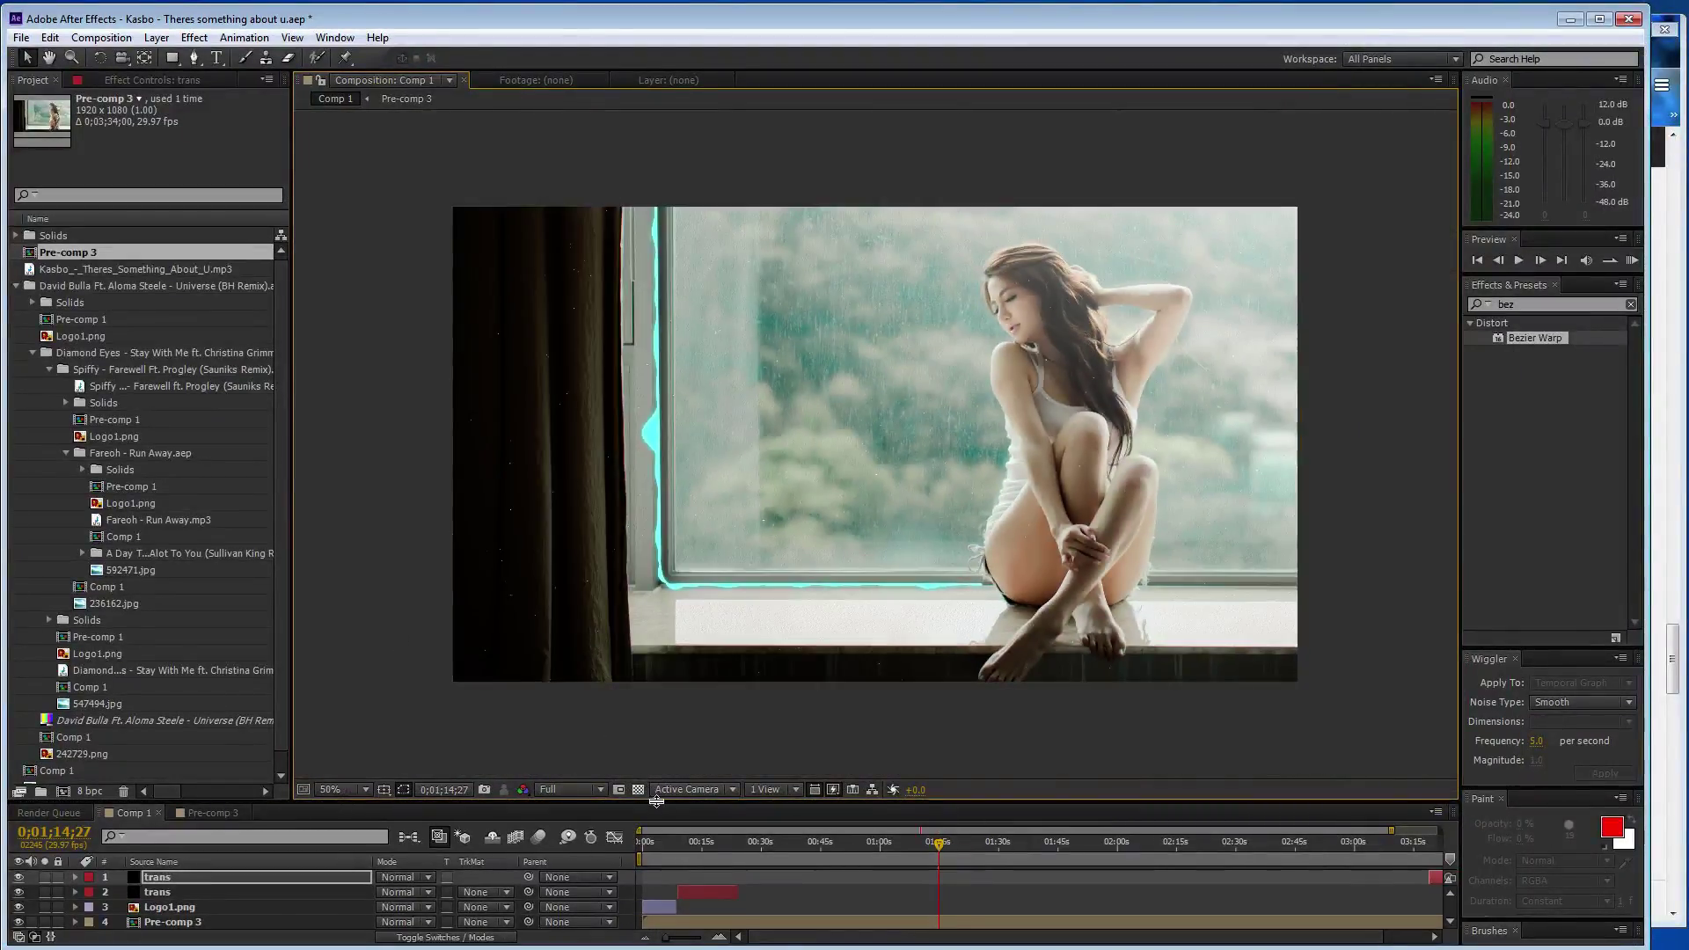
pyautogui.moveTo(663, 803); pyautogui.dragTo(663, 773)
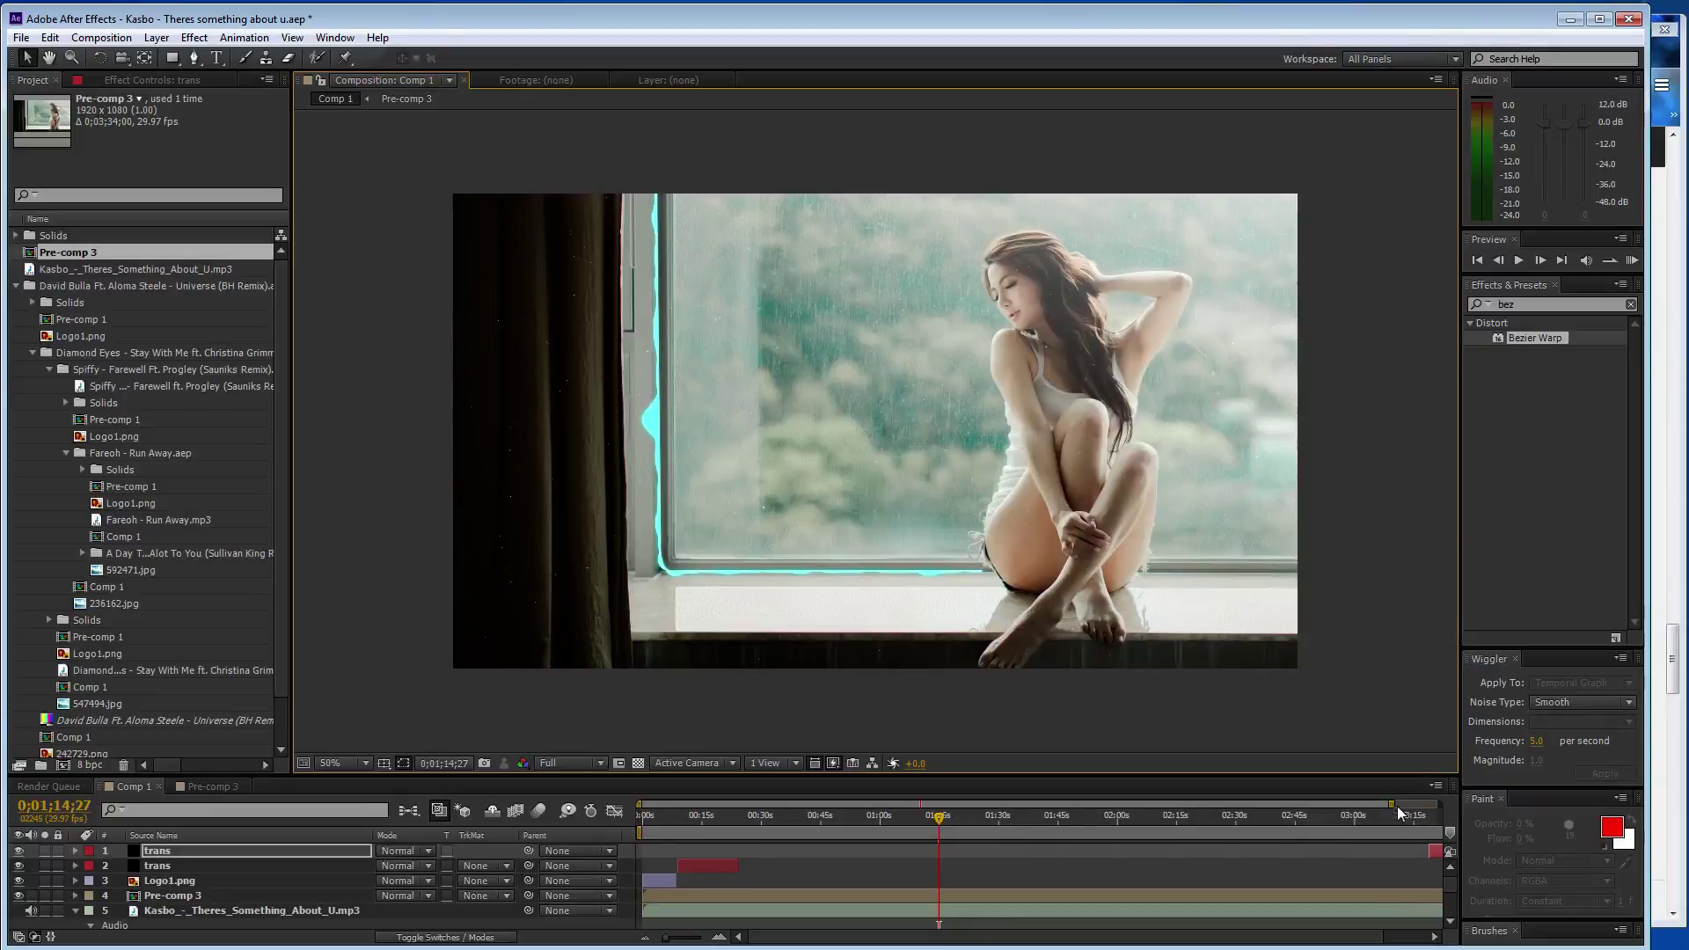
# - Show Comp 1's full duration in the timeline and add Comp 1 to the render queue
pyautogui.moveTo(1390, 805); pyautogui.dragTo(1439, 803)
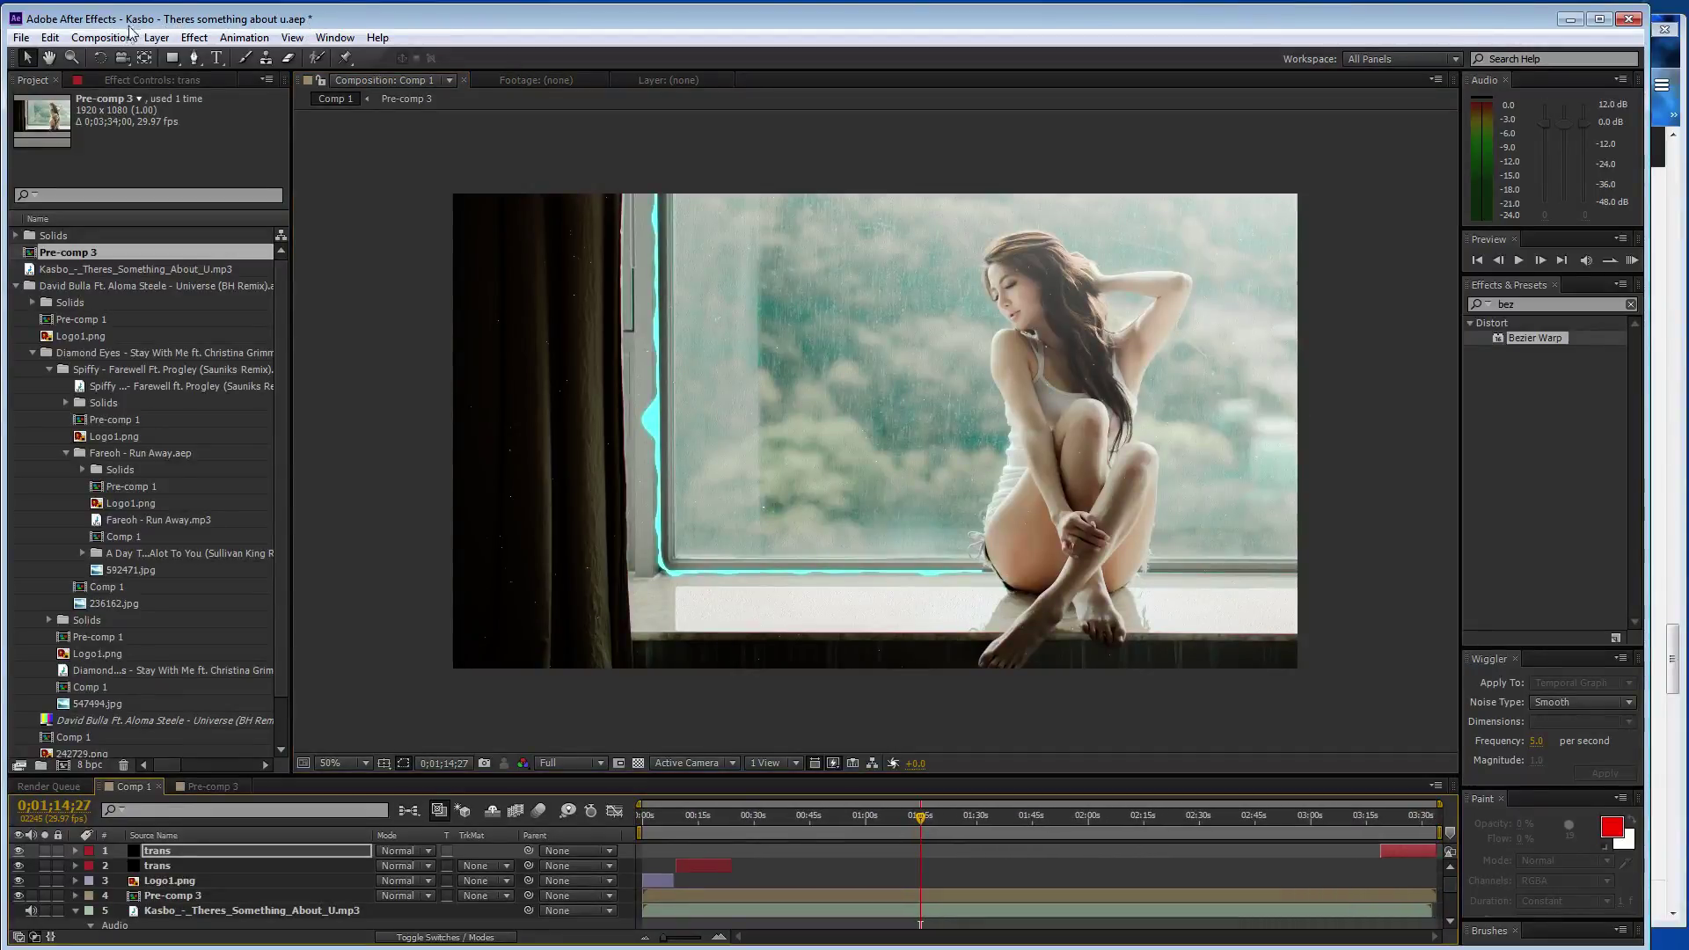
pyautogui.click(102, 37)
pyautogui.click(147, 170)
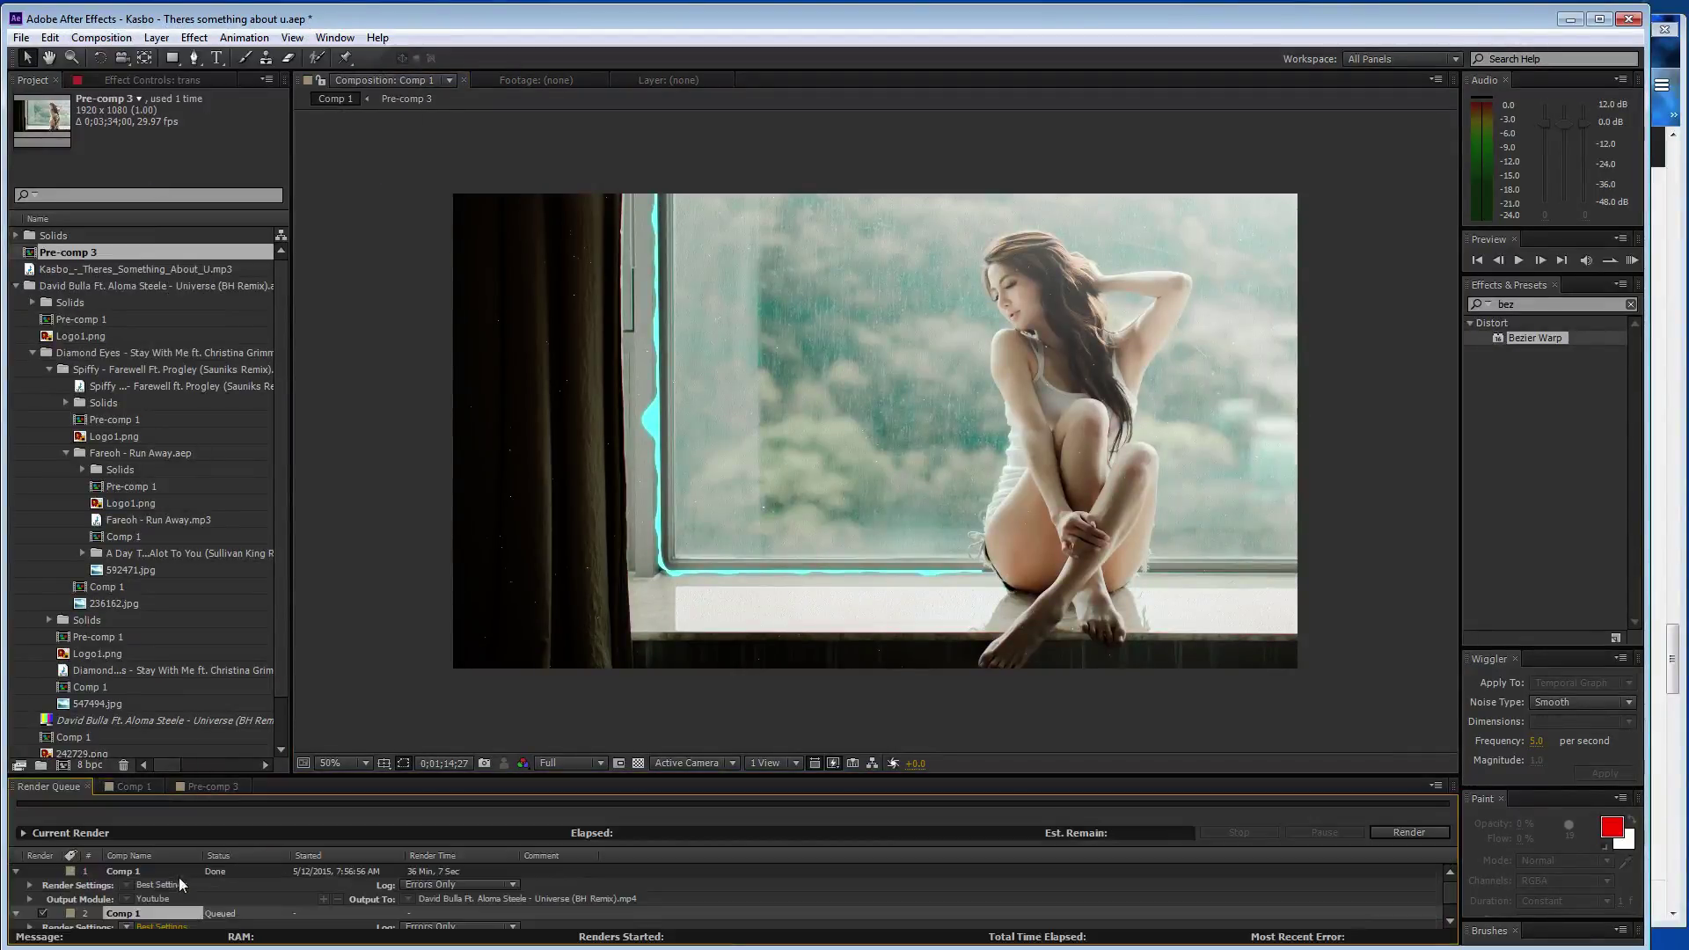
# - Remove the finished Comp 1 item from the render queue and set the queued Comp 1's output module to Youtube
pyautogui.click(136, 876)
pyautogui.press('Delete')
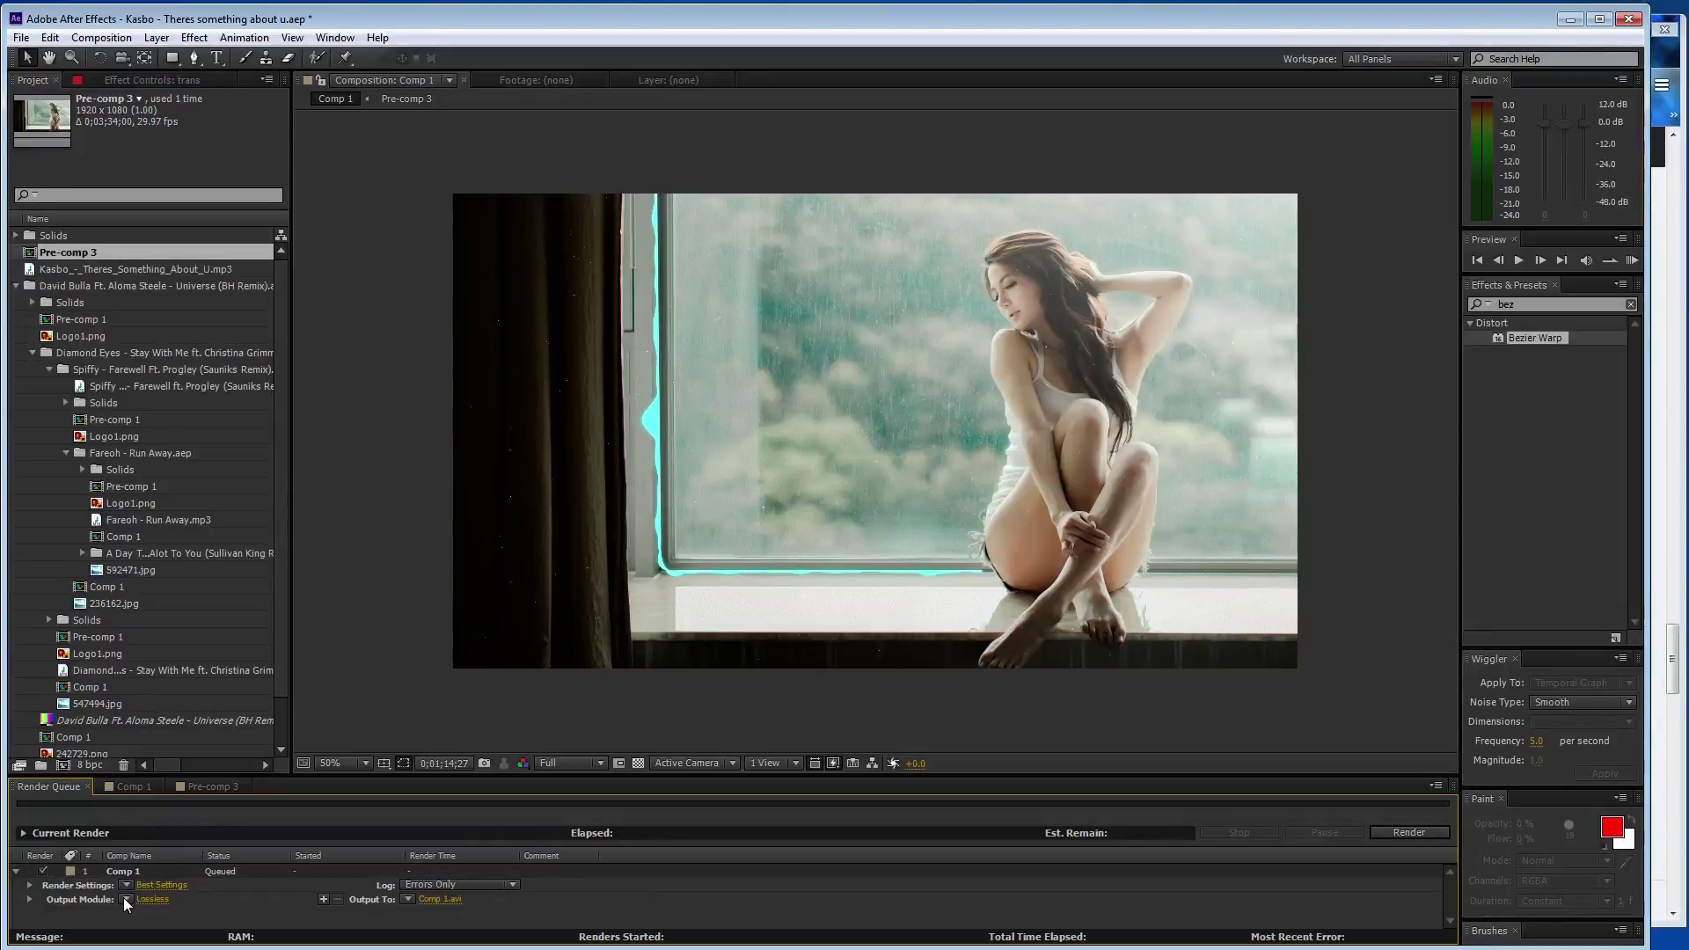
pyautogui.click(126, 899)
pyautogui.click(179, 856)
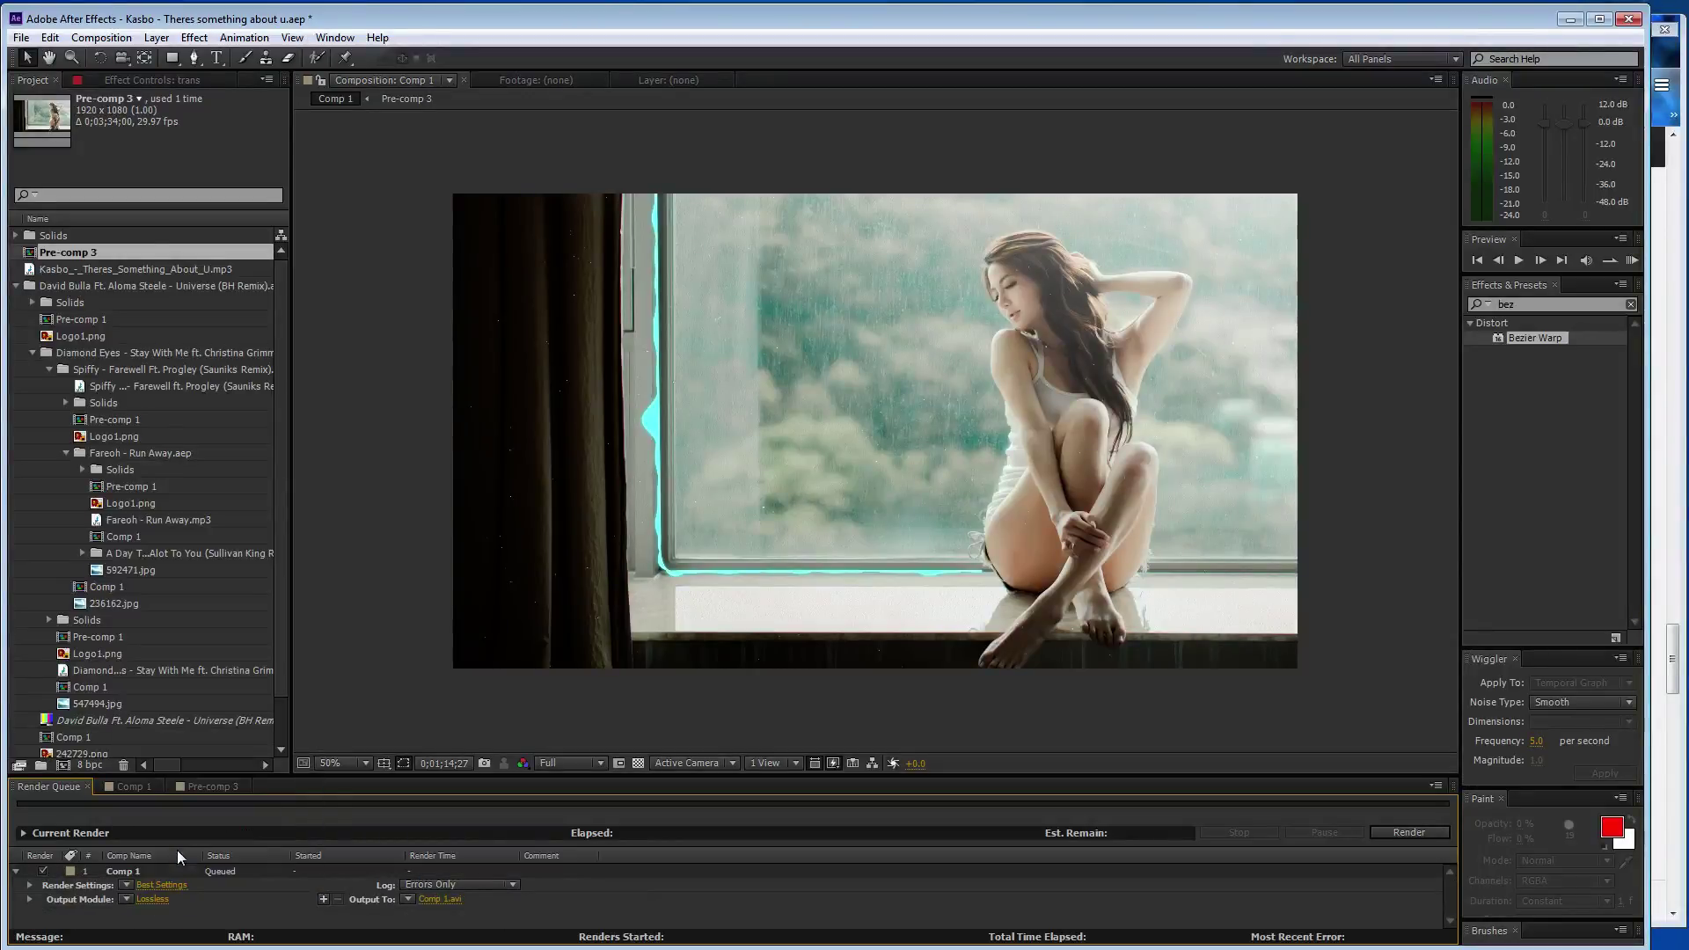
# - Set the output movie's location to the AE folder in My Videos and fill in the suggested name "Kasbo - Theres something about u.aep"
pyautogui.click(447, 901)
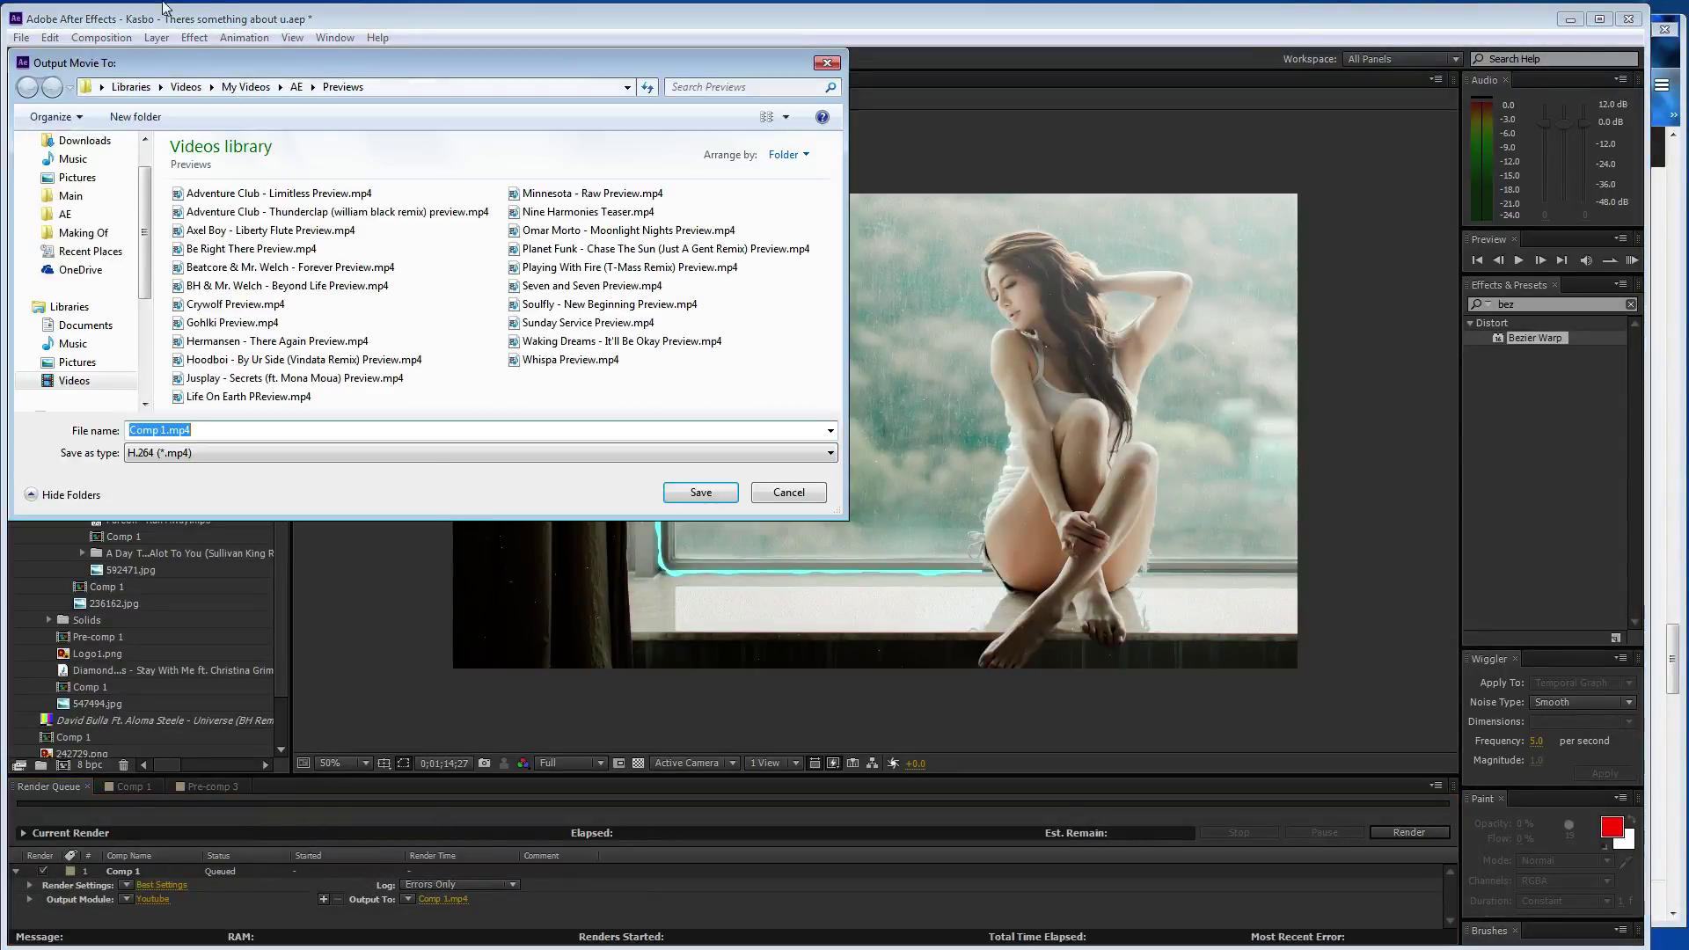
pyautogui.click(295, 88)
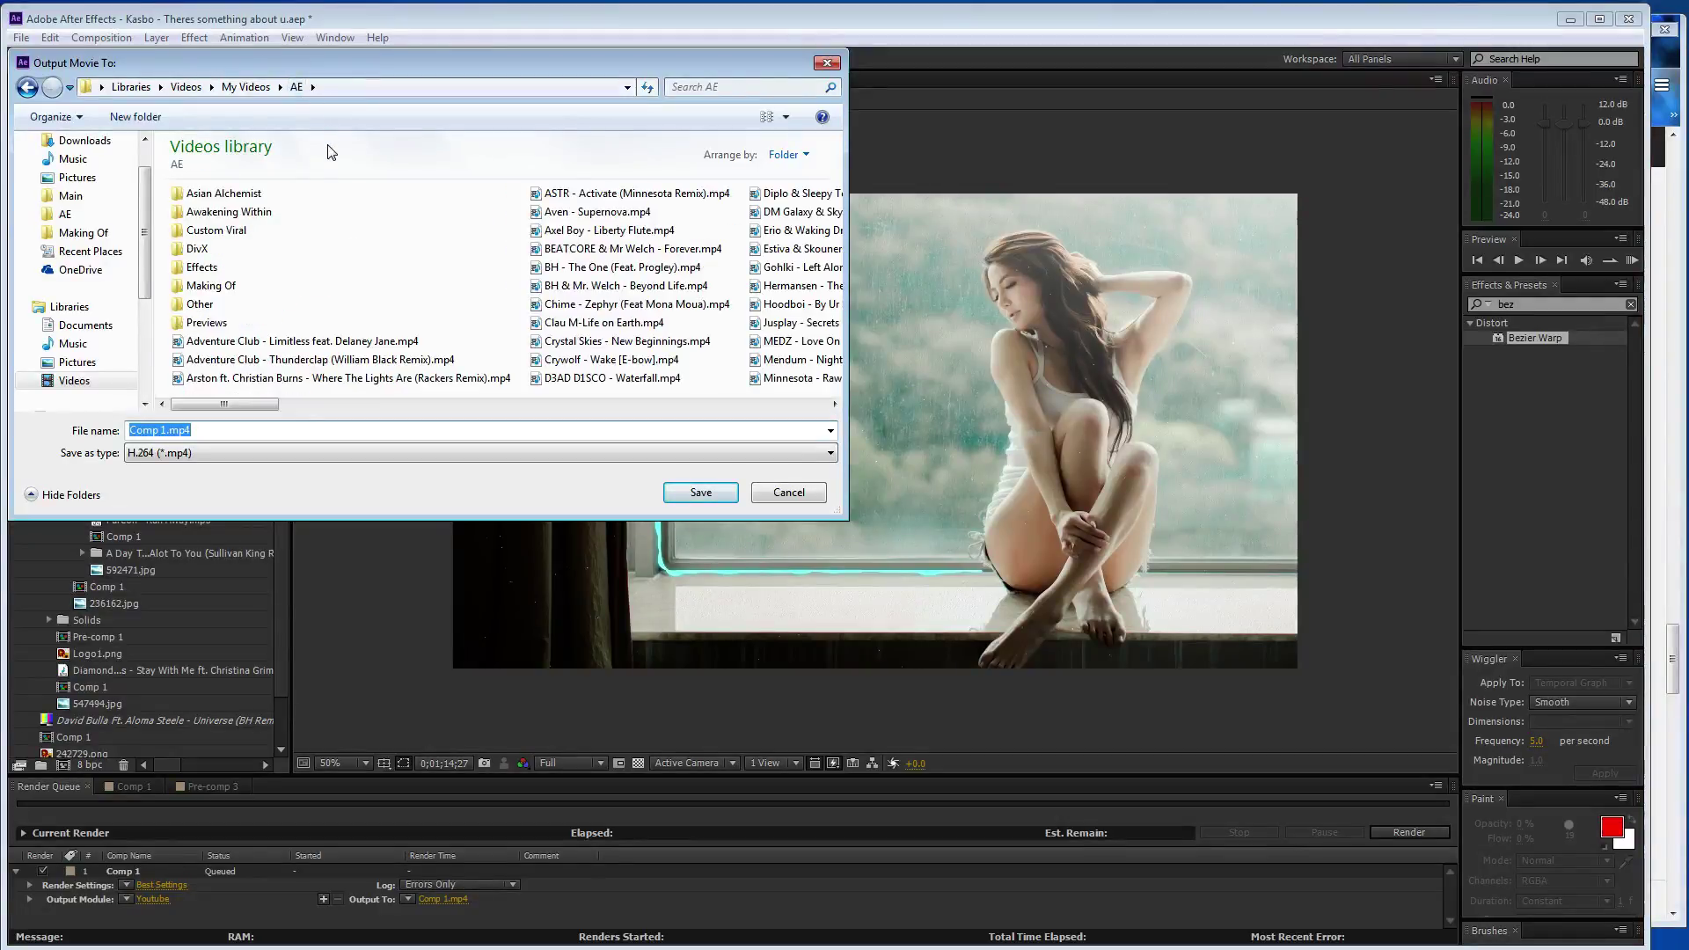
pyautogui.write('K')
pyautogui.click(343, 447)
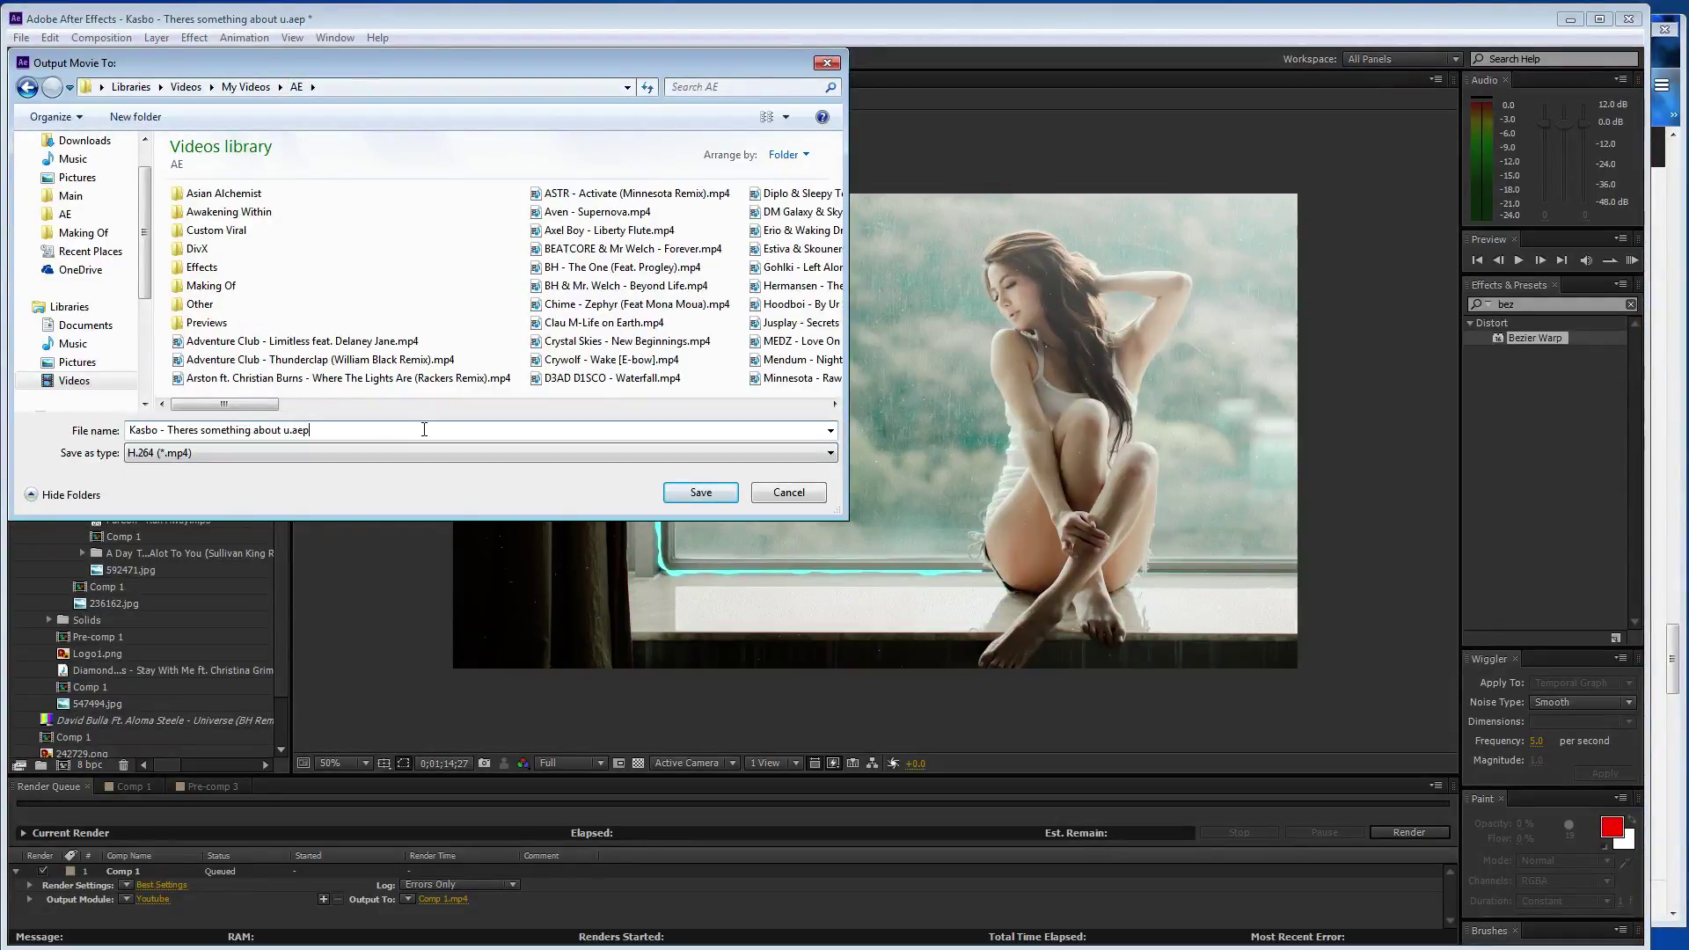
# - Correct the output file name to "Kasbo - There's Something About U", save the destination and start rendering Comp 1
pyautogui.press('BackSpace')
pyautogui.press('BackSpace')
pyautogui.press('BackSpace')
pyautogui.press('BackSpace')
pyautogui.hotkey('ctrl', 'Left')
pyautogui.hotkey('ctrl', 'Left')
pyautogui.press('Delete')
pyautogui.write('S')
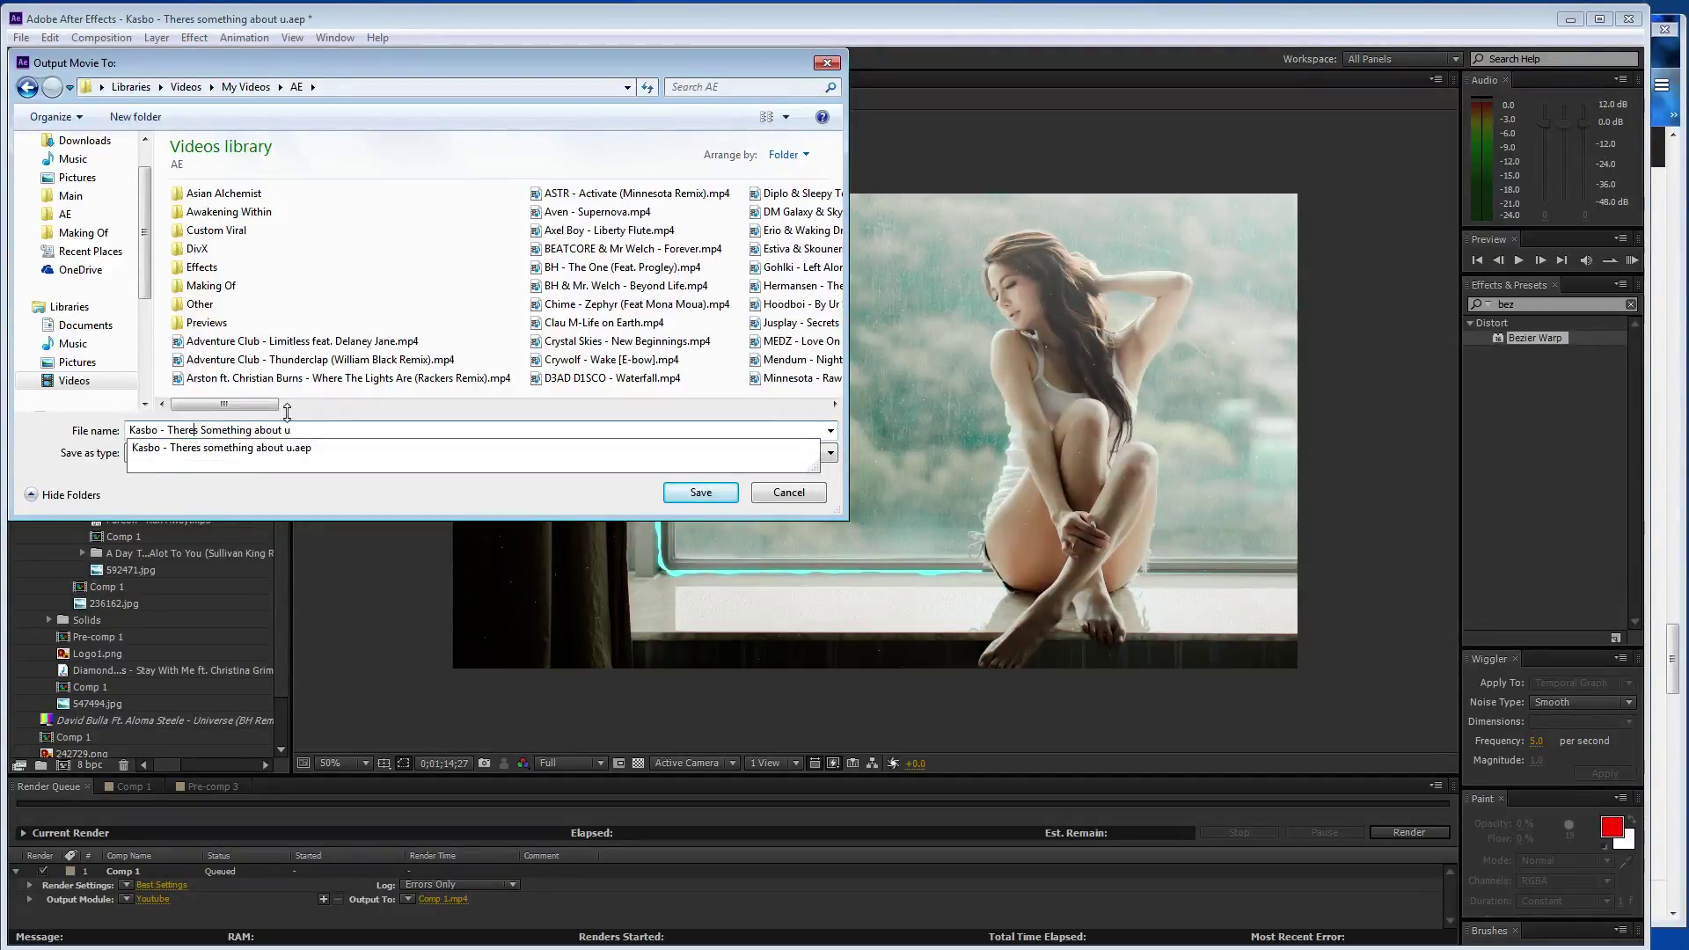
pyautogui.write("'")
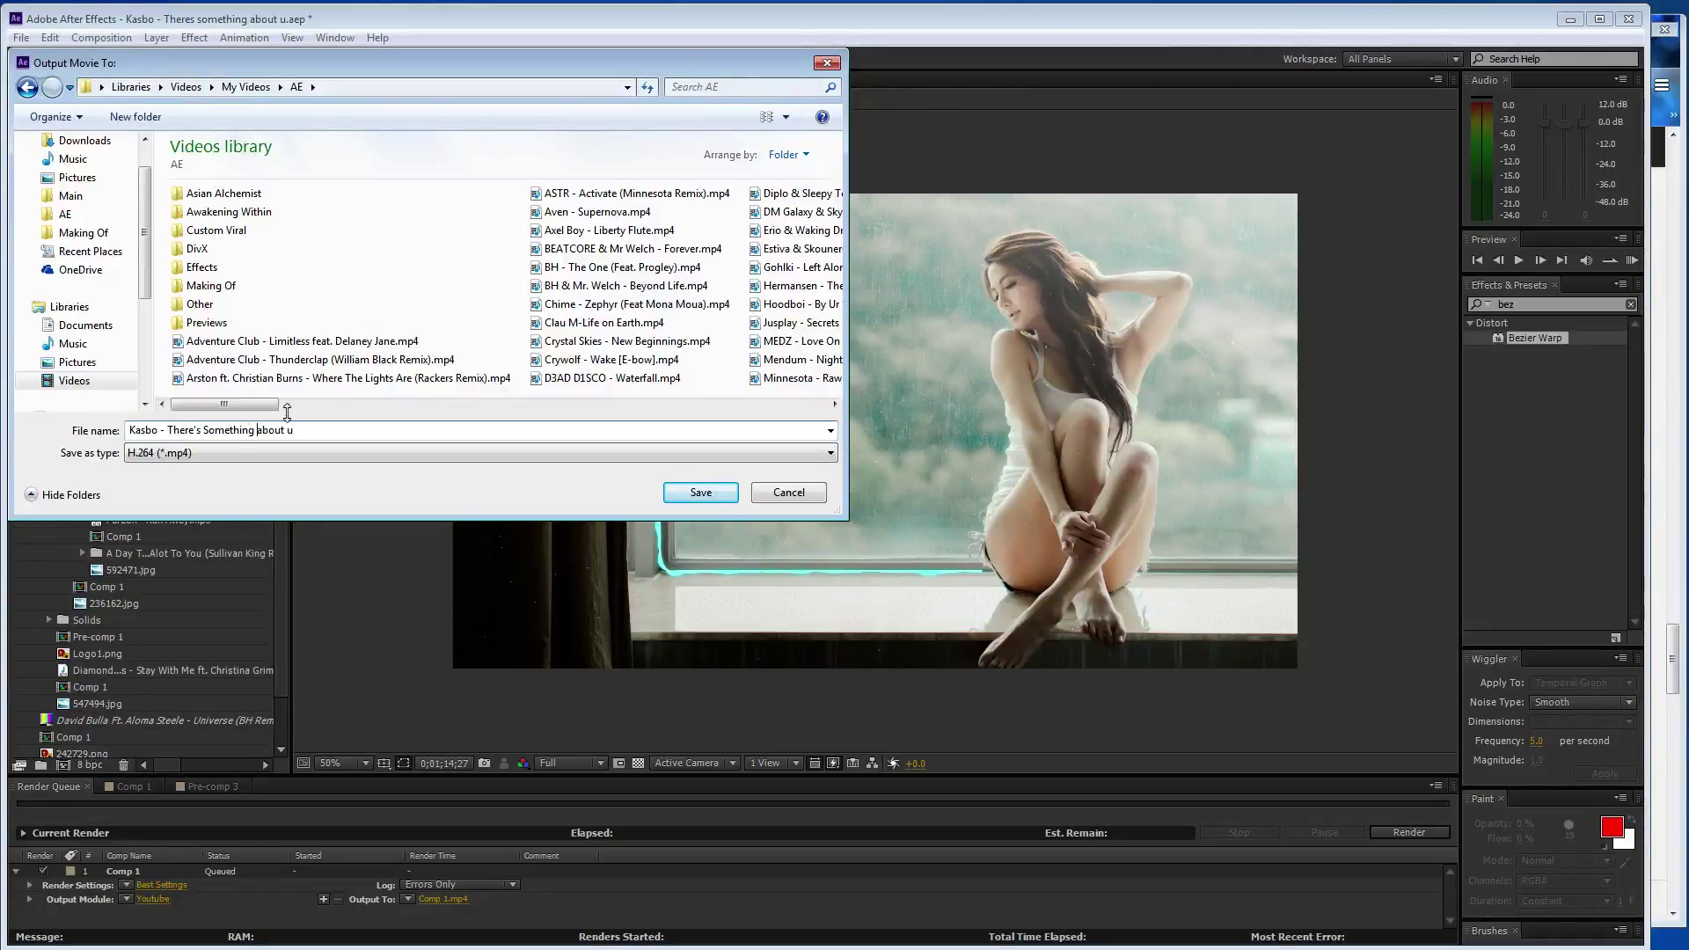
pyautogui.press('Delete')
pyautogui.write('A')
pyautogui.press('Delete')
pyautogui.write('U')
pyautogui.click(700, 491)
pyautogui.click(1407, 832)
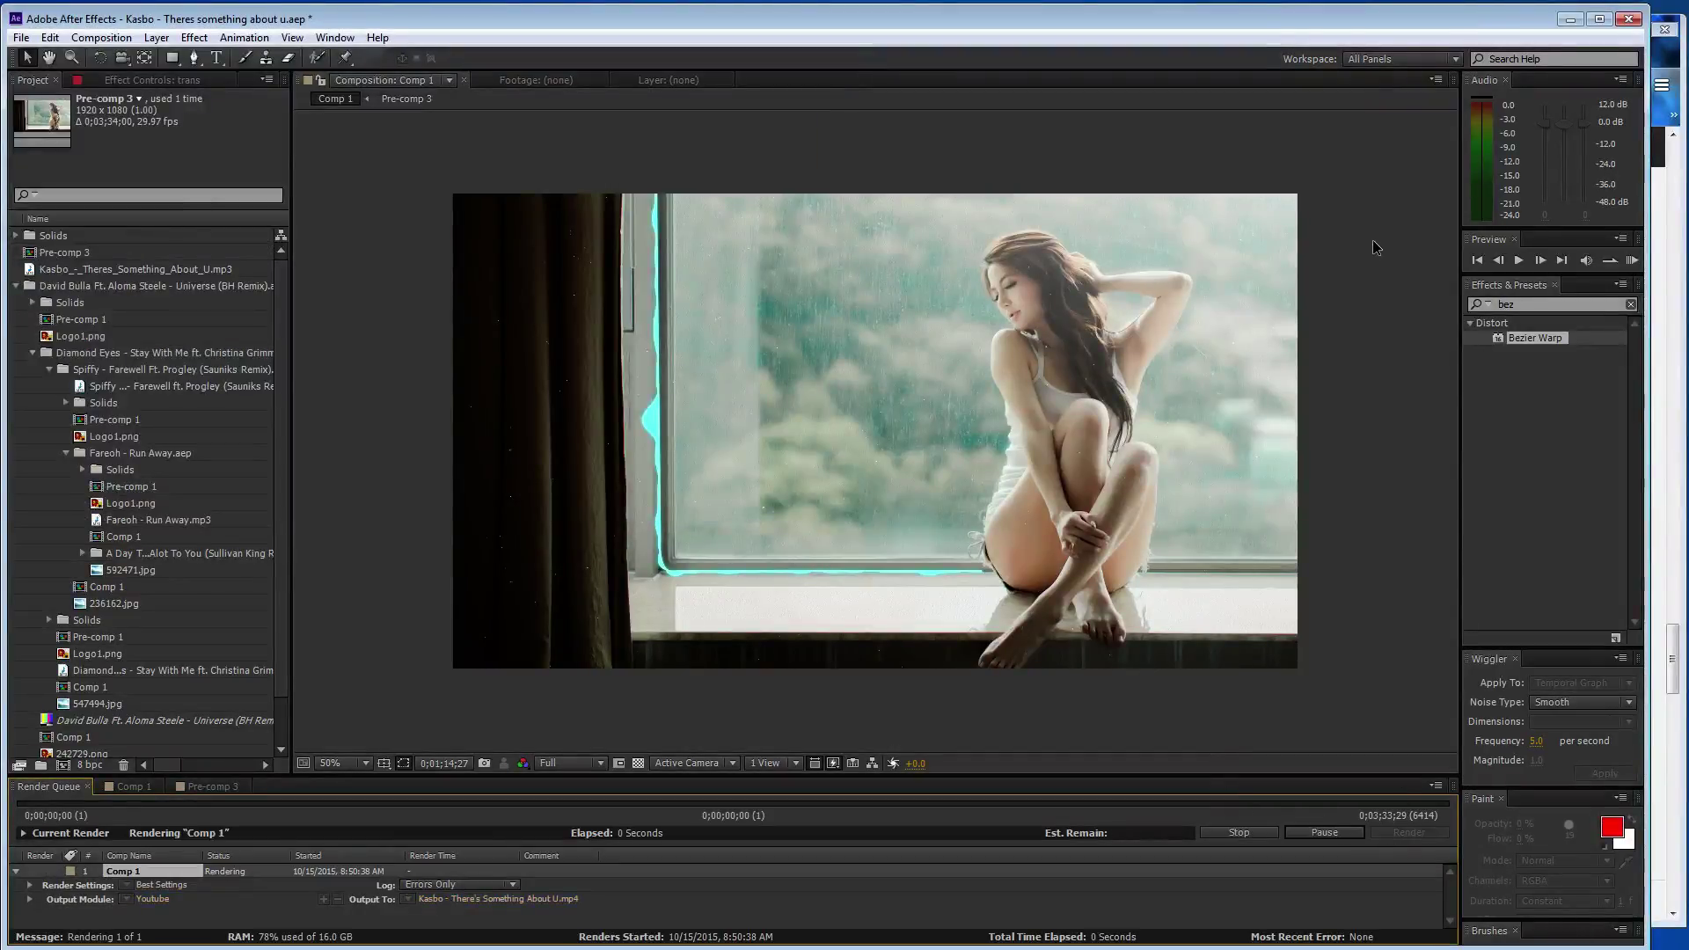